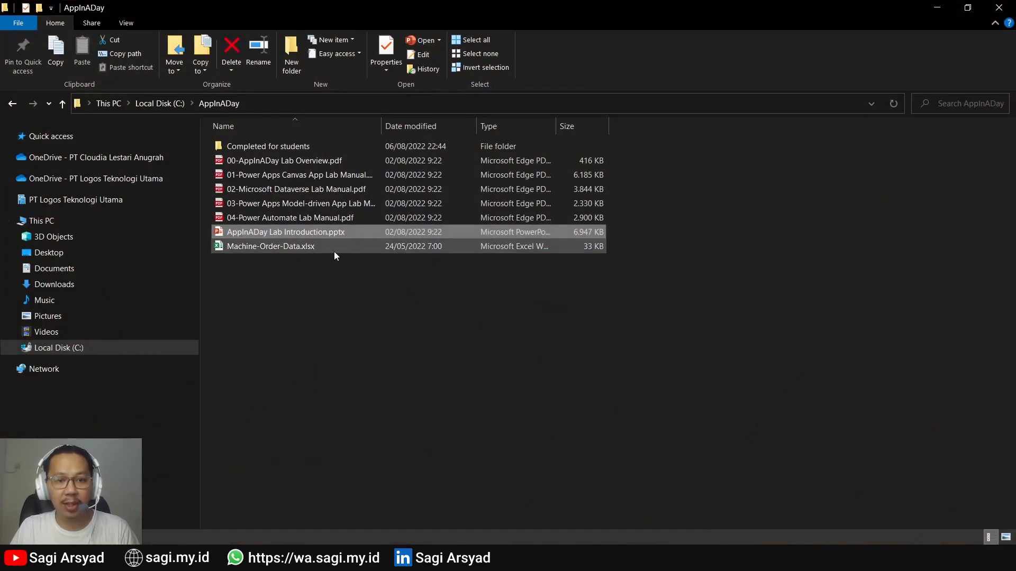
Step: Switch from File Explorer to the Edge browser, open make.powerapps.com, and dismiss the conference announcement
left_click(306, 249)
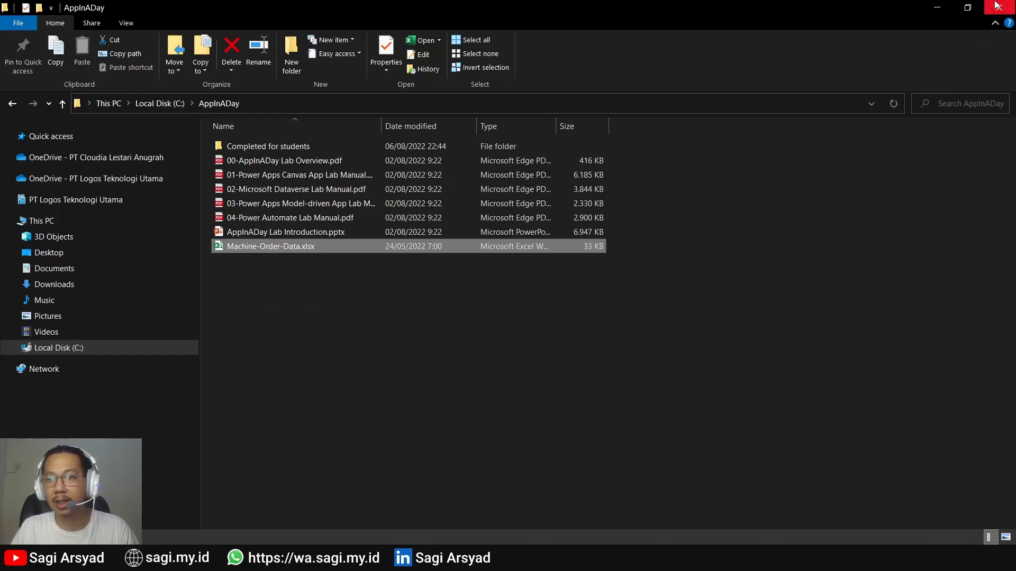
left_click(937, 7)
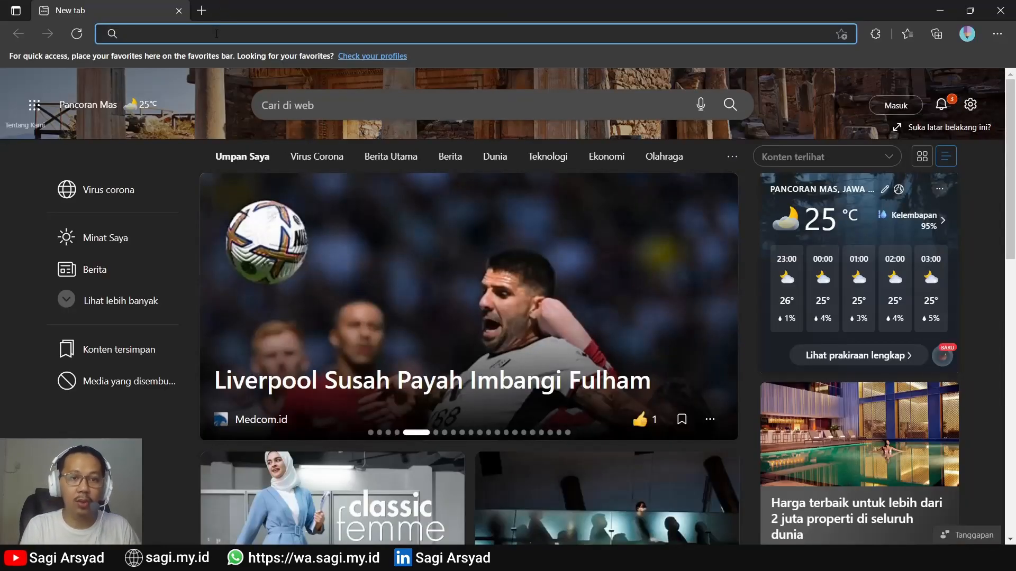
type("make.powerapps")
key("Return")
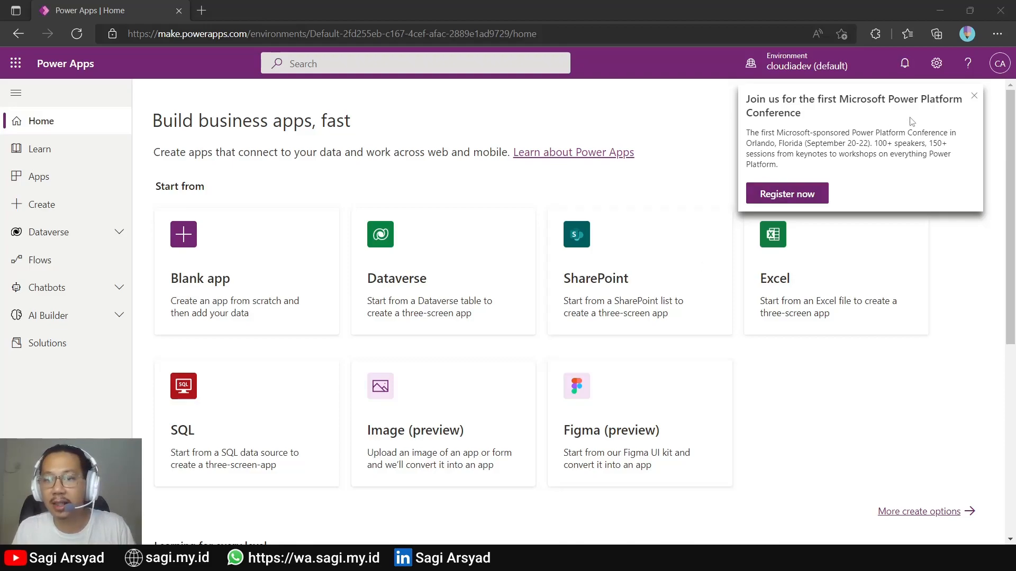
left_click(974, 96)
Step: Check the signed-in account and review its Power Apps licenses in the plans overview
left_click(997, 64)
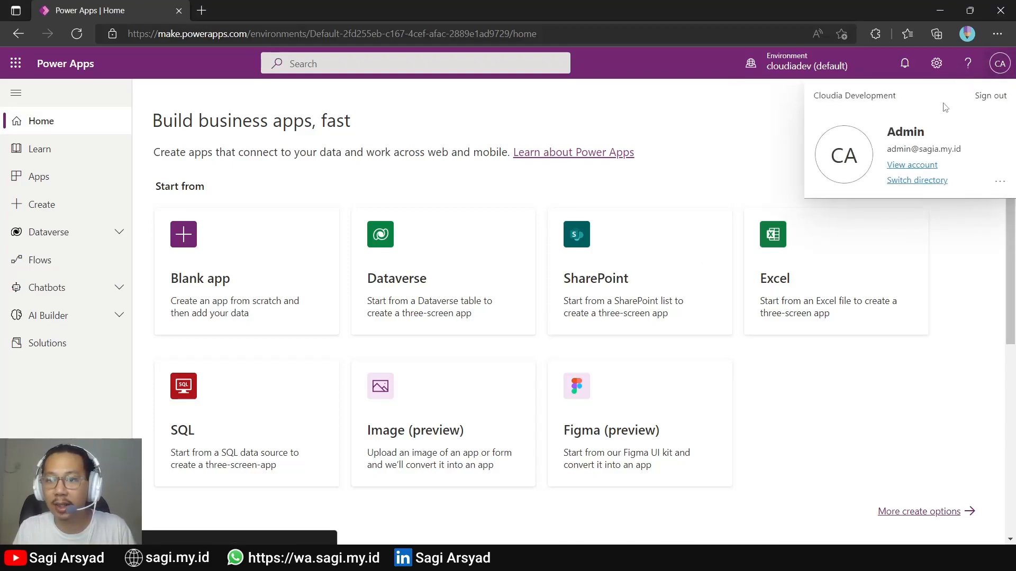
left_click(925, 63)
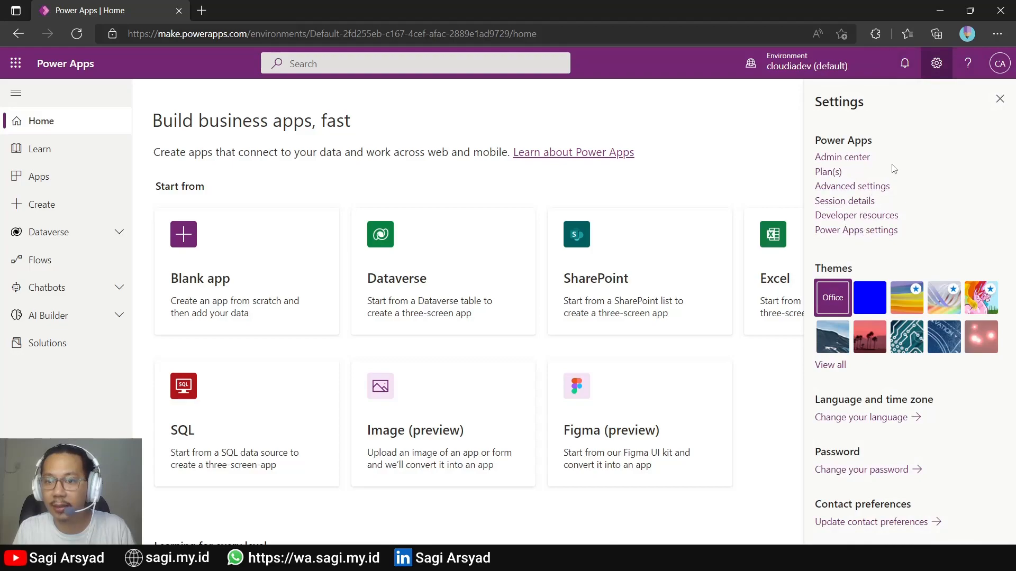
left_click(827, 173)
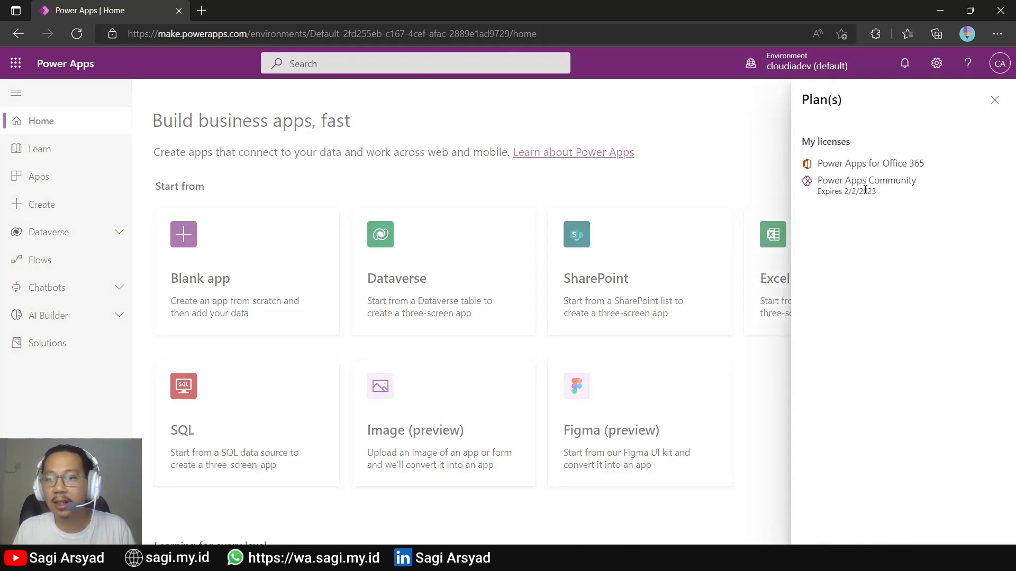
left_click_drag(818, 164, 932, 172)
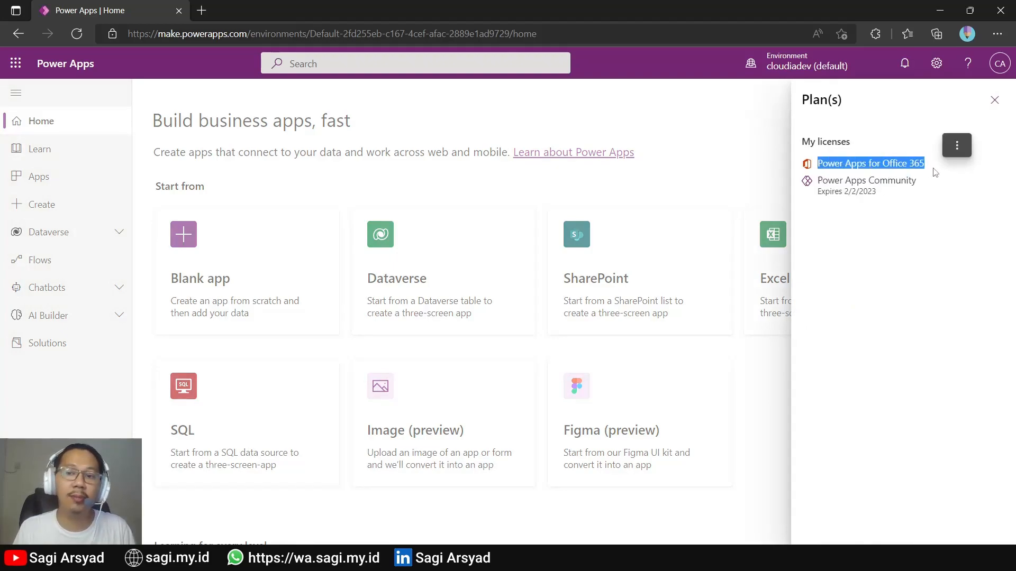
left_click(957, 145)
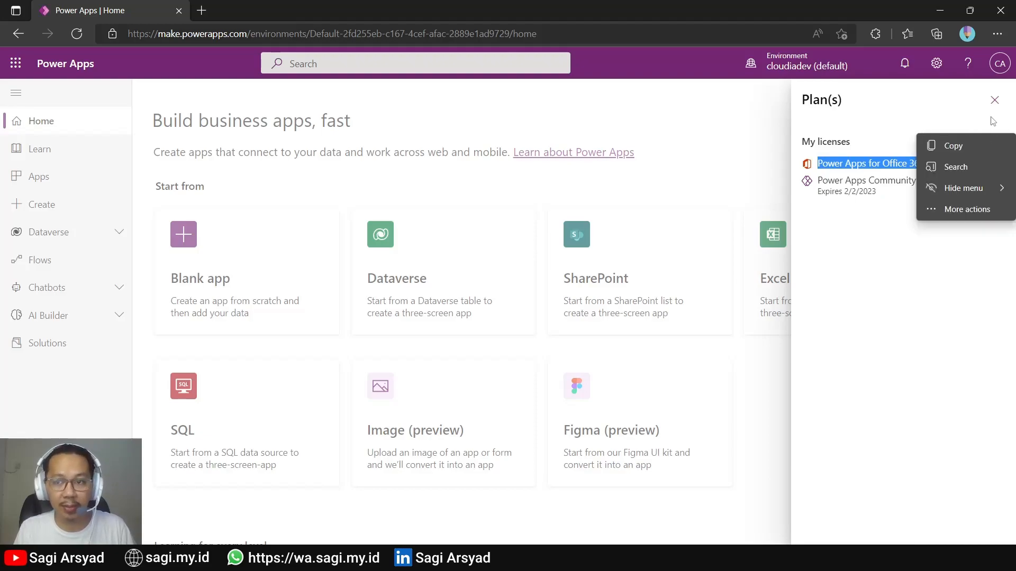
left_click(923, 106)
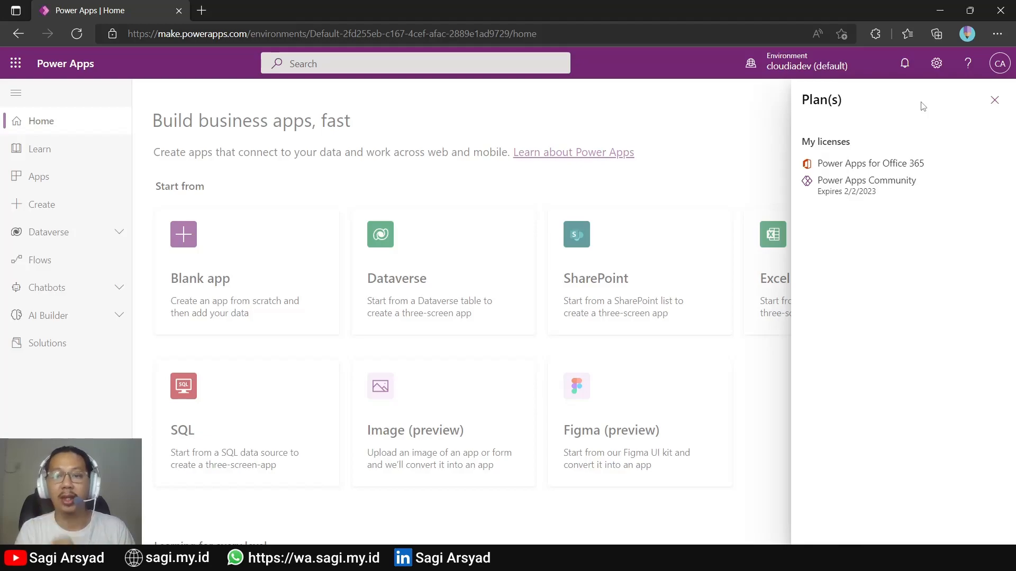
left_click(995, 101)
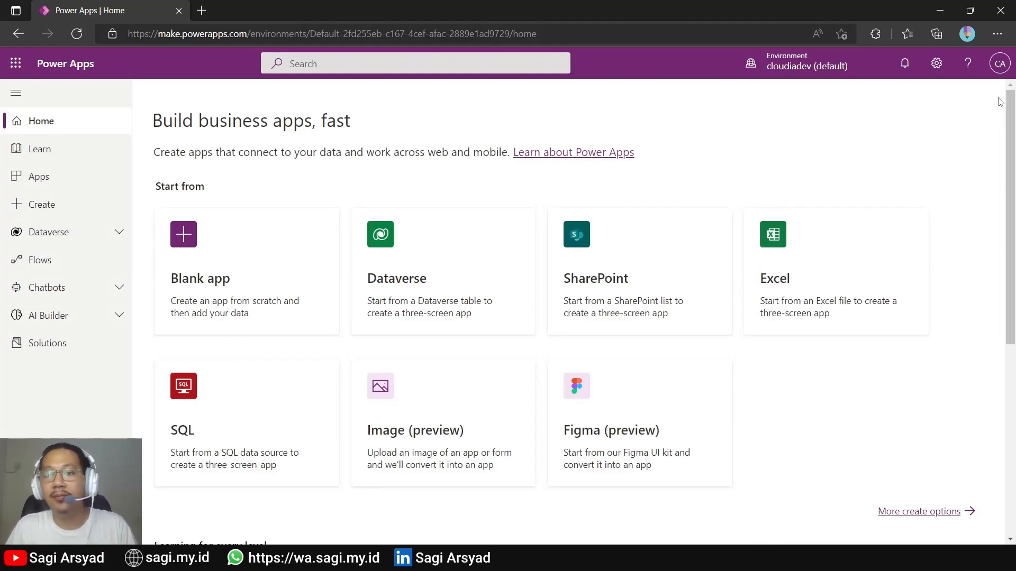
Step: Open the Power Platform admin center from the Power Apps settings and show its list of environments
left_click(934, 66)
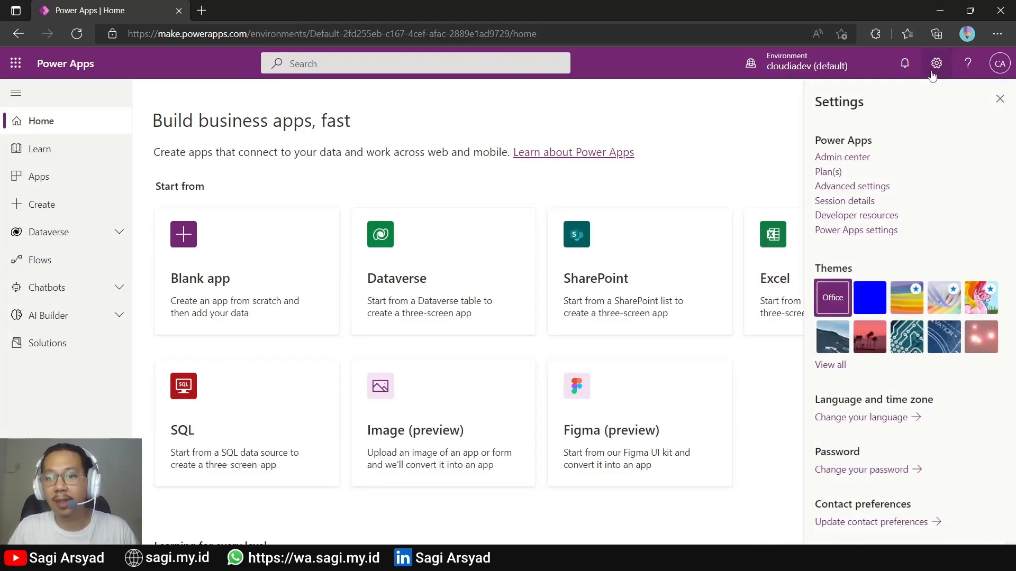
left_click(934, 66)
left_click(935, 66)
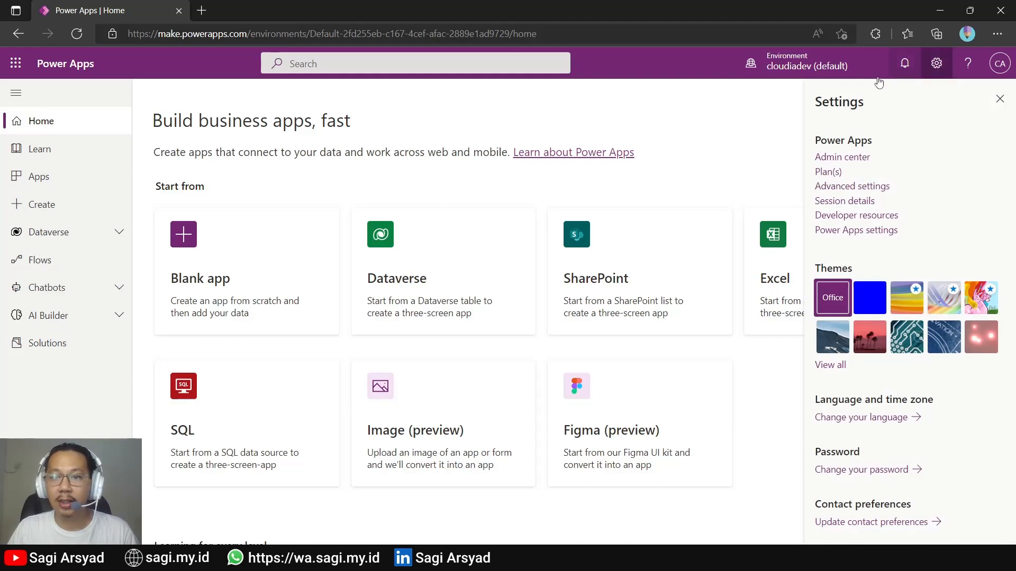
left_click(842, 157)
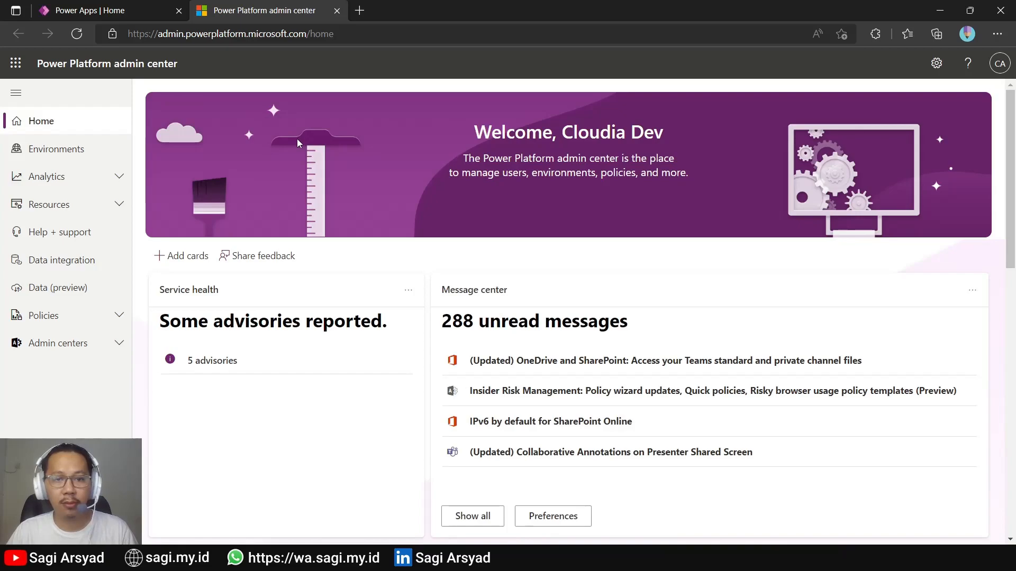
left_click(96, 151)
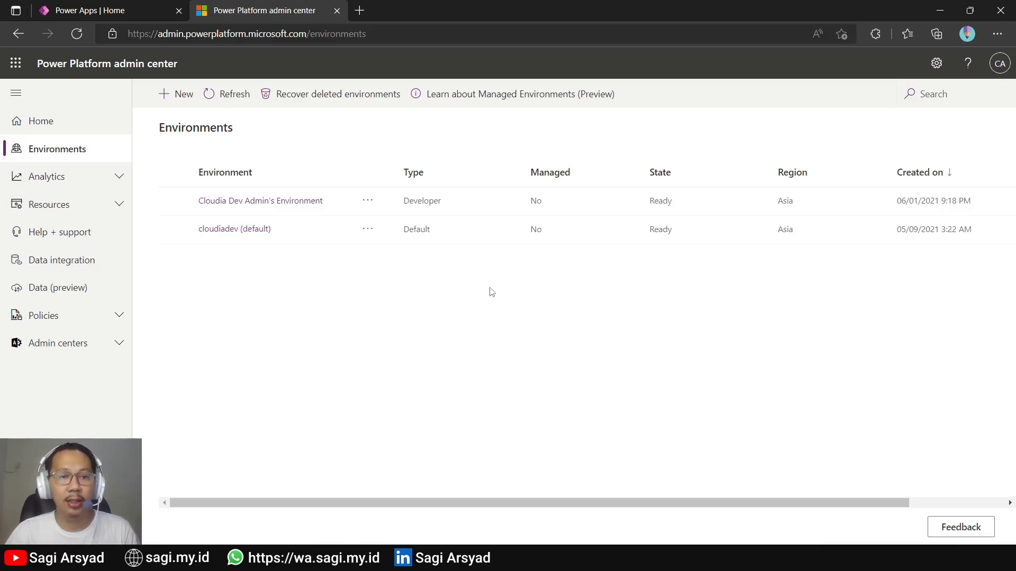
Step: Dismiss the feedback survey and start a new environment named Test
left_click(165, 110)
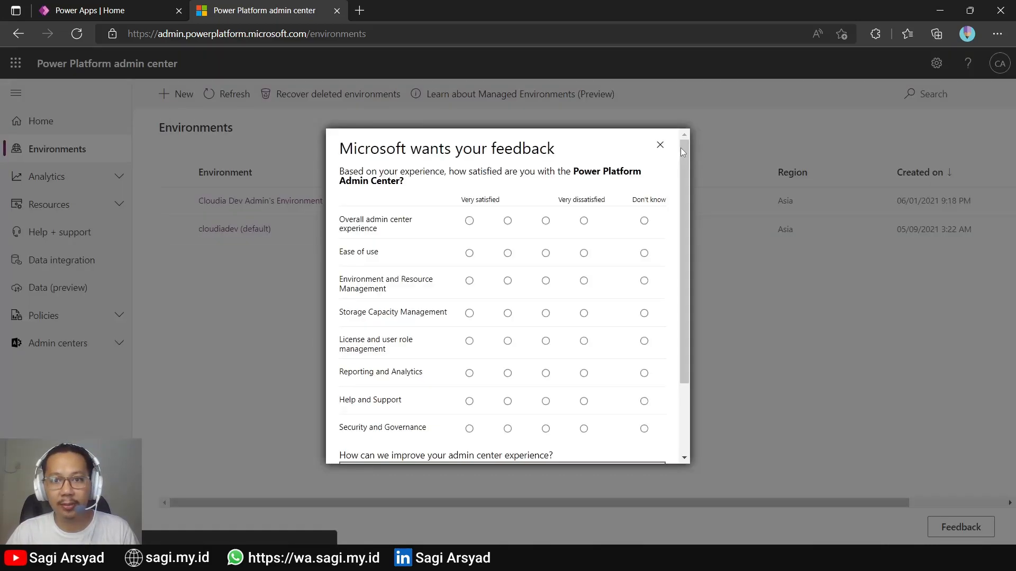
left_click(670, 97)
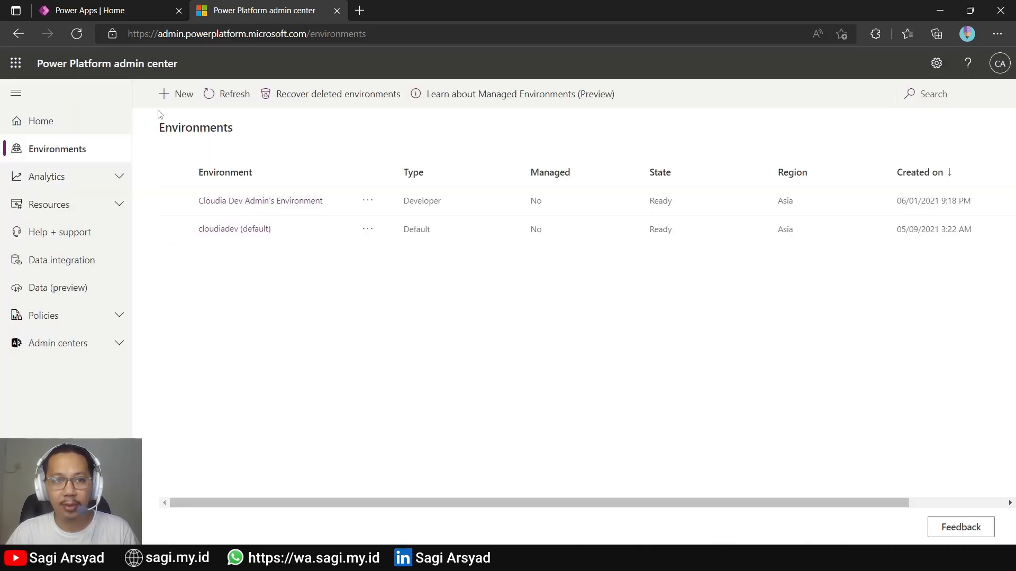
left_click(175, 103)
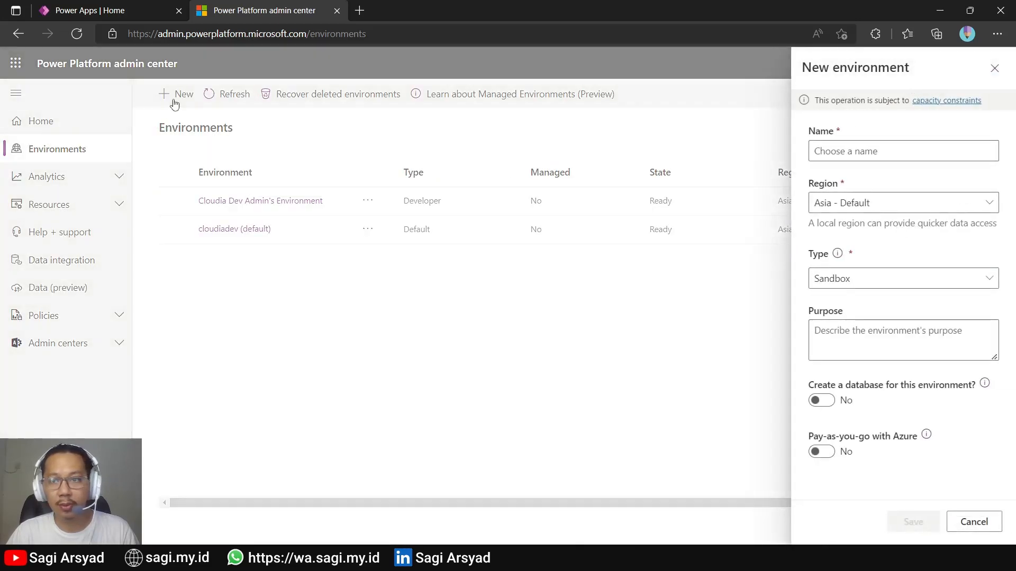
left_click(817, 152)
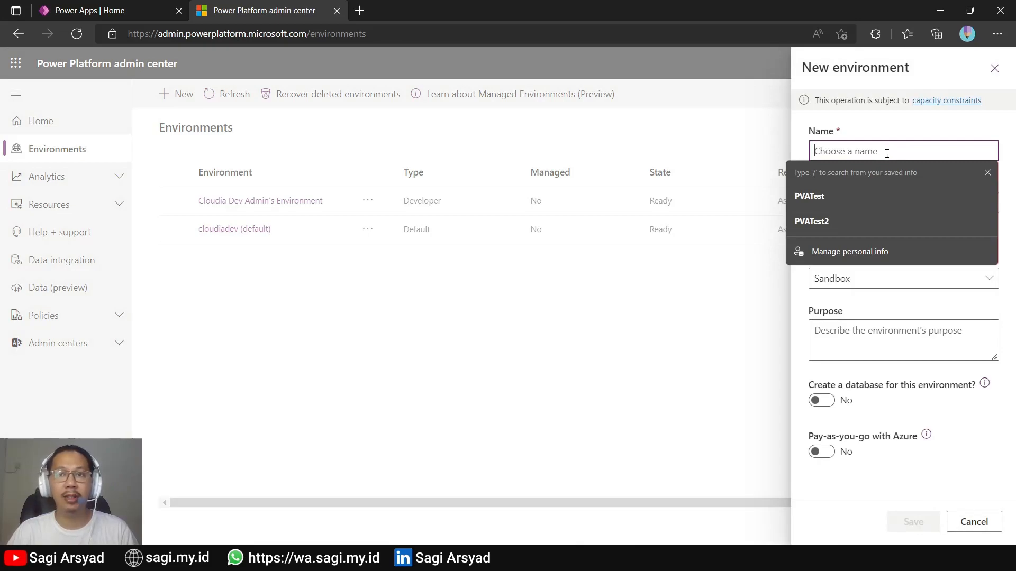
type("Test")
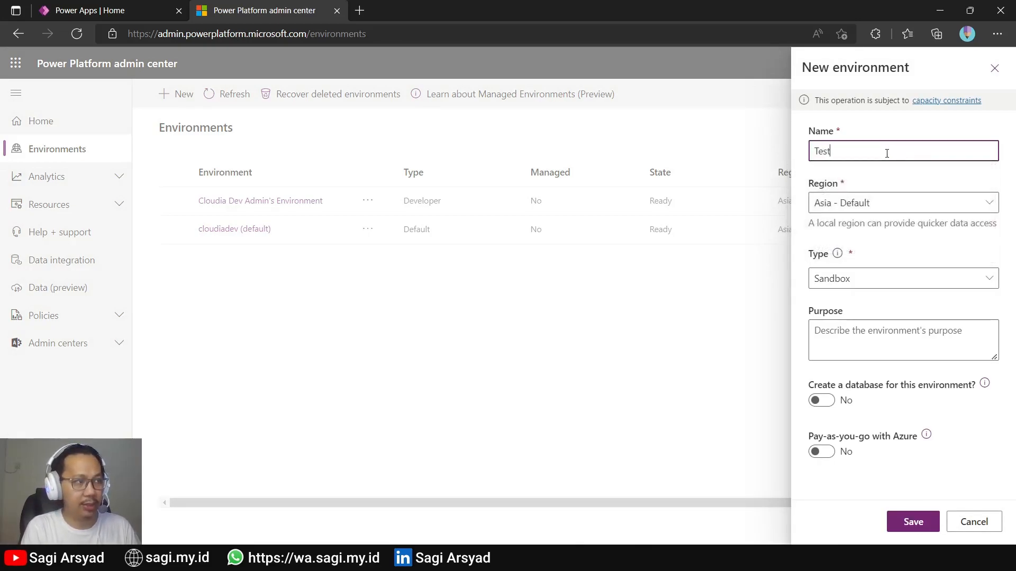
Step: Keep the region at Asia - Default and set the environment type to Trial
left_click(877, 212)
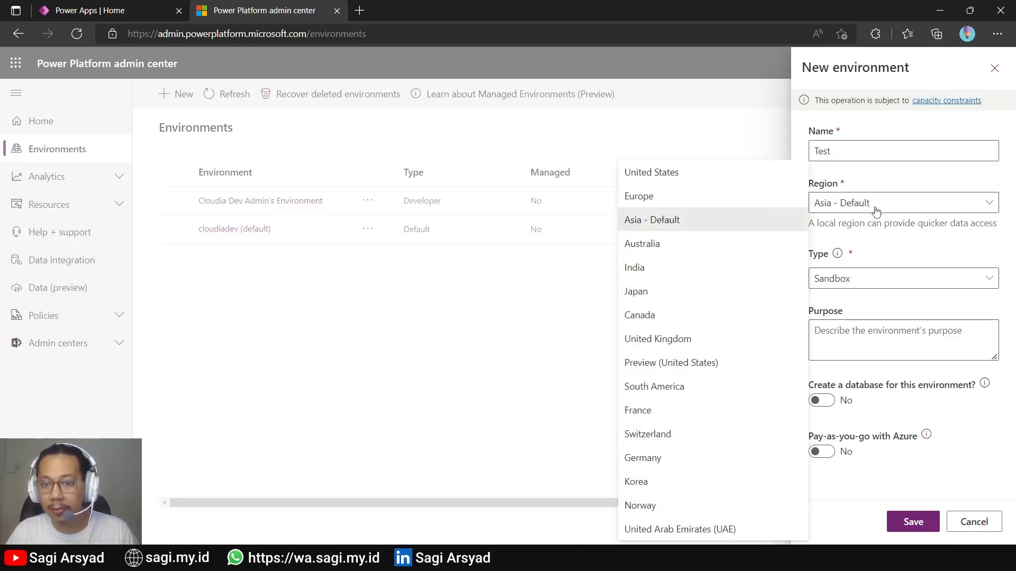
left_click(876, 212)
left_click(957, 285)
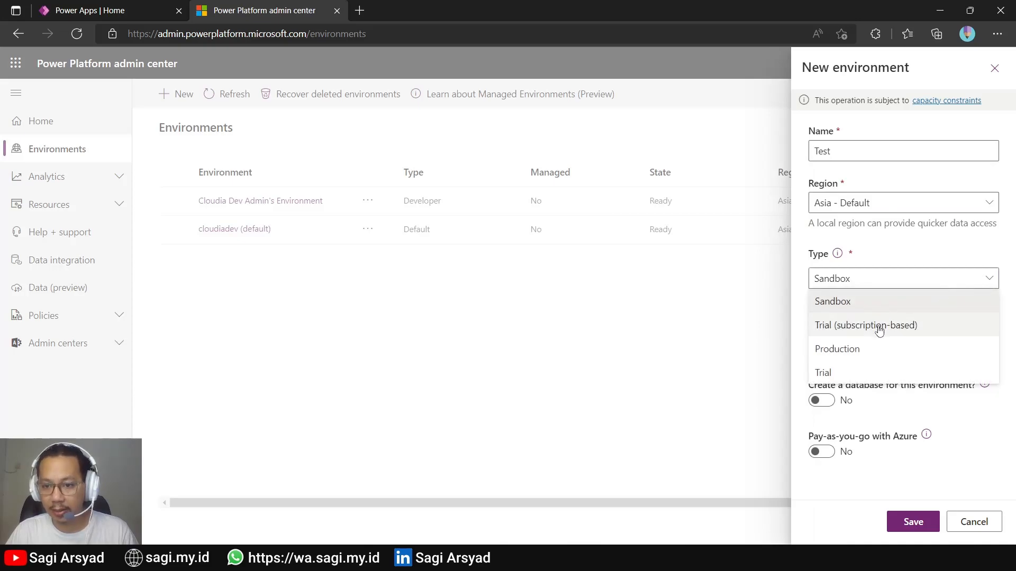
left_click(866, 374)
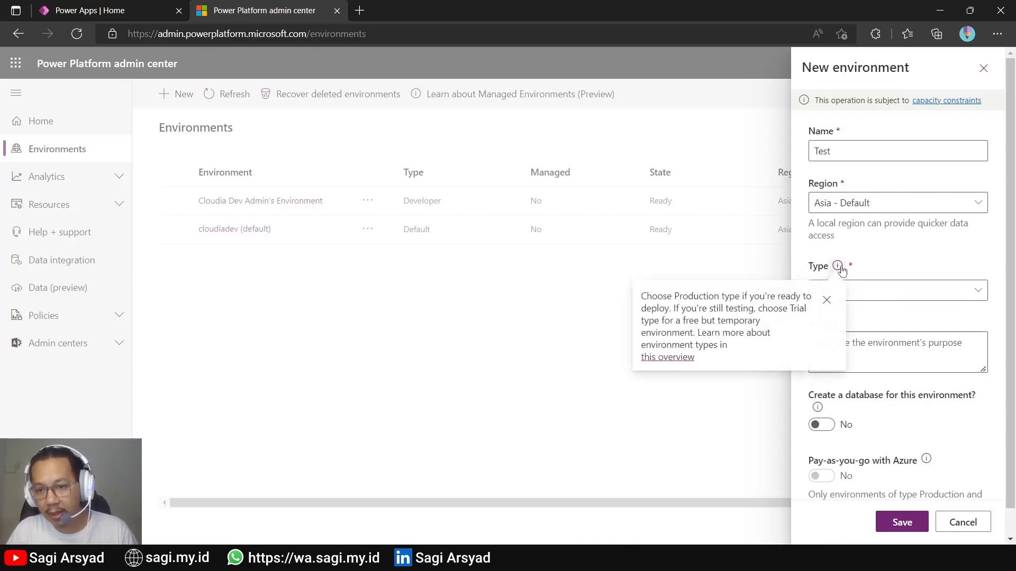
mouse_move(838, 266)
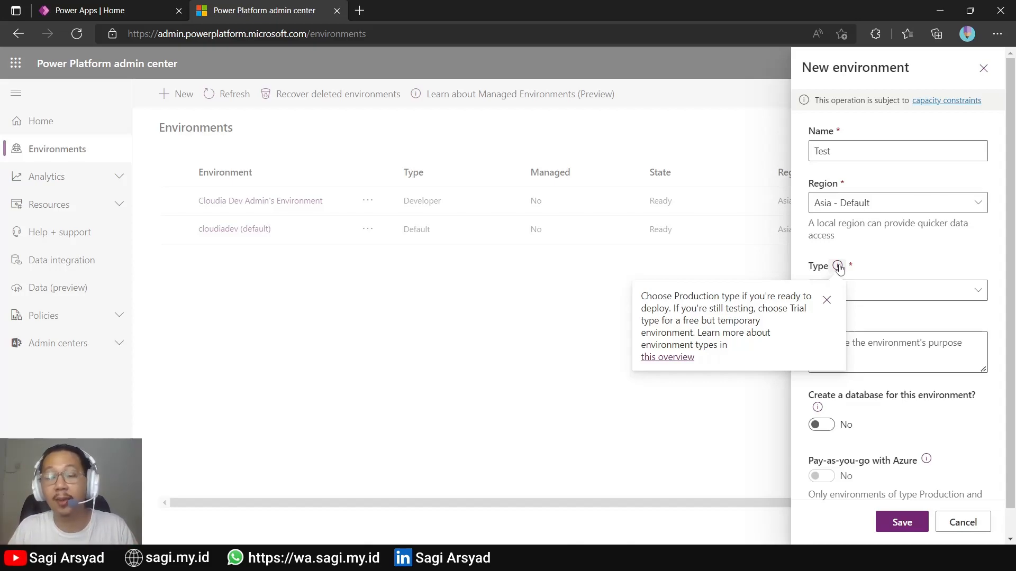
left_click(893, 252)
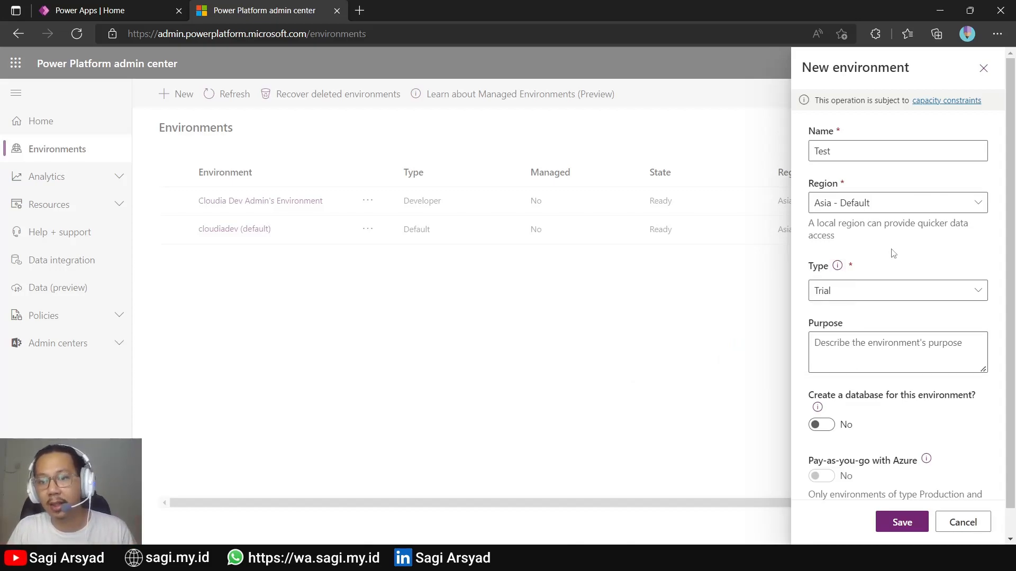
Step: Enable database creation for the Test environment and proceed to the database settings
left_click(824, 426)
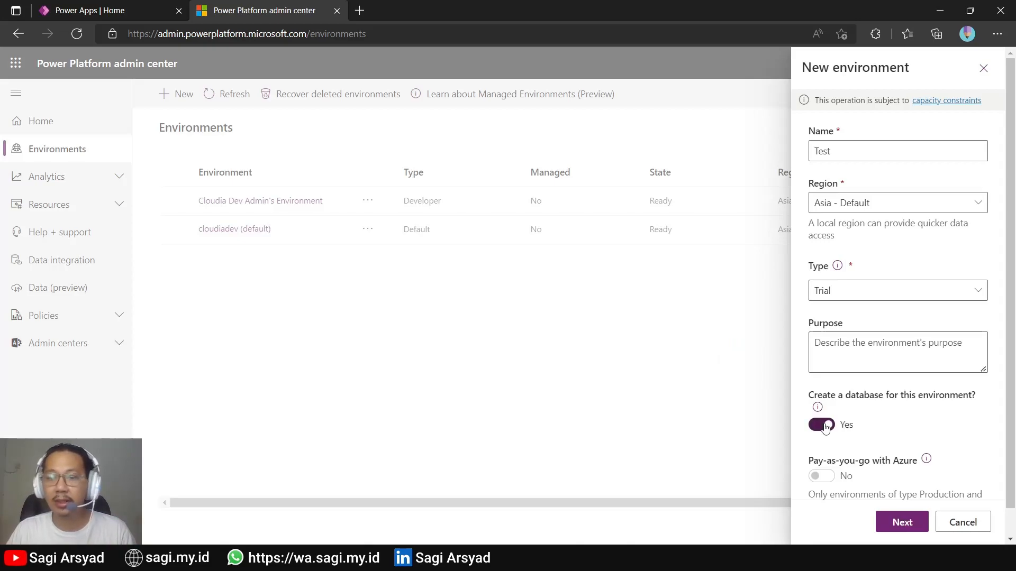
scroll(895, 447, "down", 1)
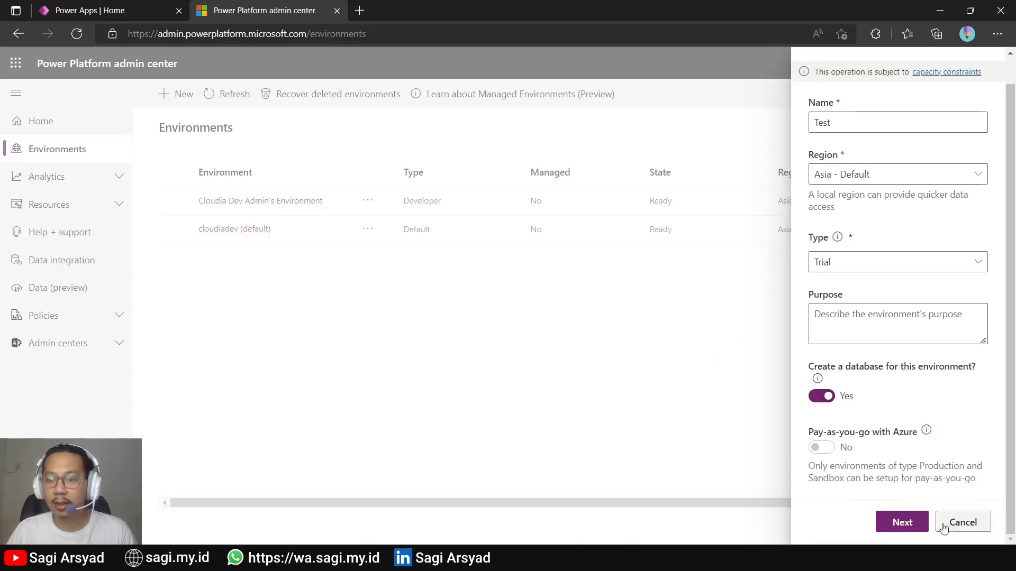
left_click(899, 522)
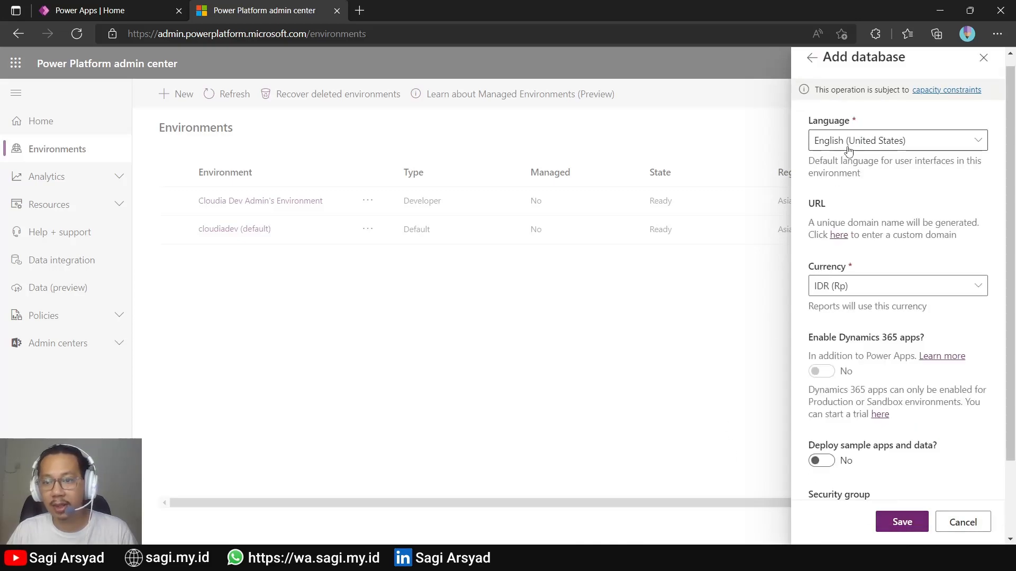
Step: Set the new database's currency to USD ($)
left_click(855, 288)
scroll(732, 415, "down", 2)
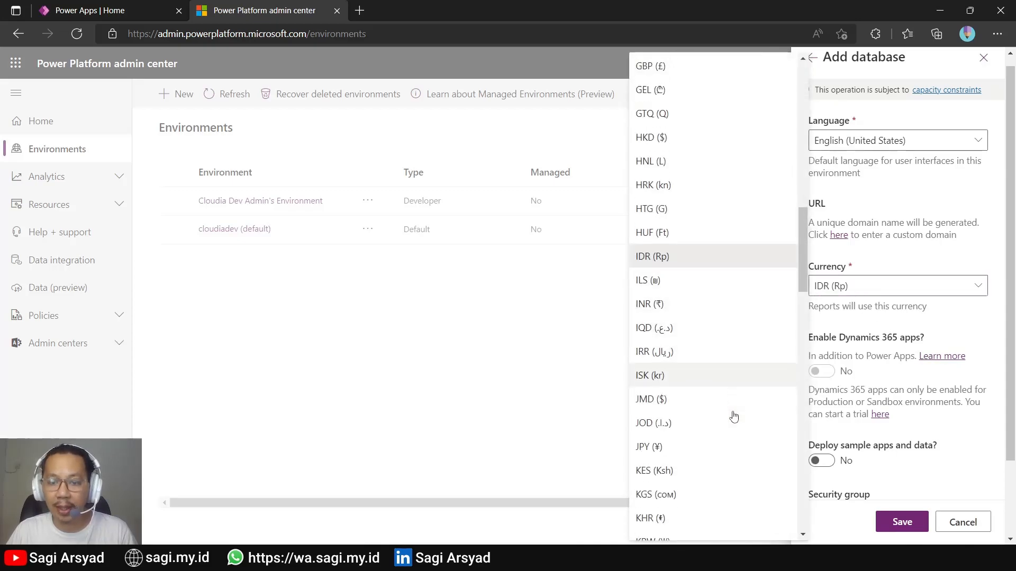
scroll(733, 417, "up", 5)
scroll(734, 416, "up", 5)
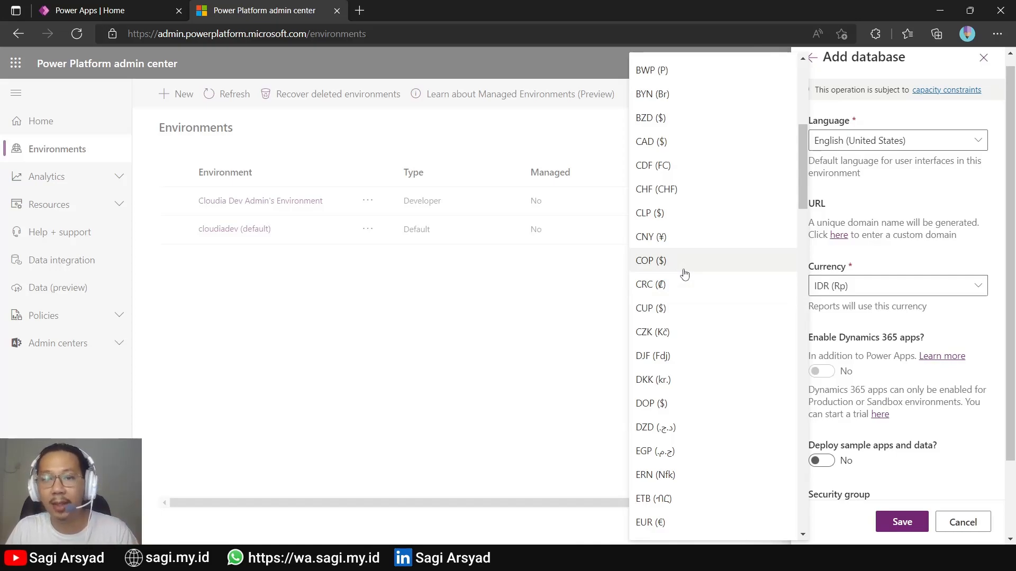
scroll(685, 273, "down", 4)
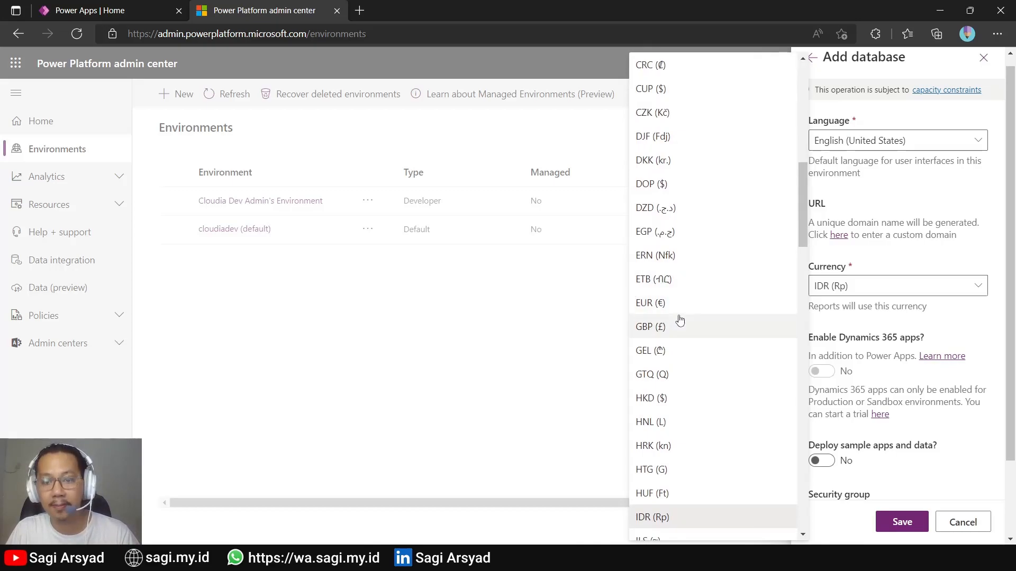
scroll(680, 320, "down", 15)
scroll(699, 373, "down", 4)
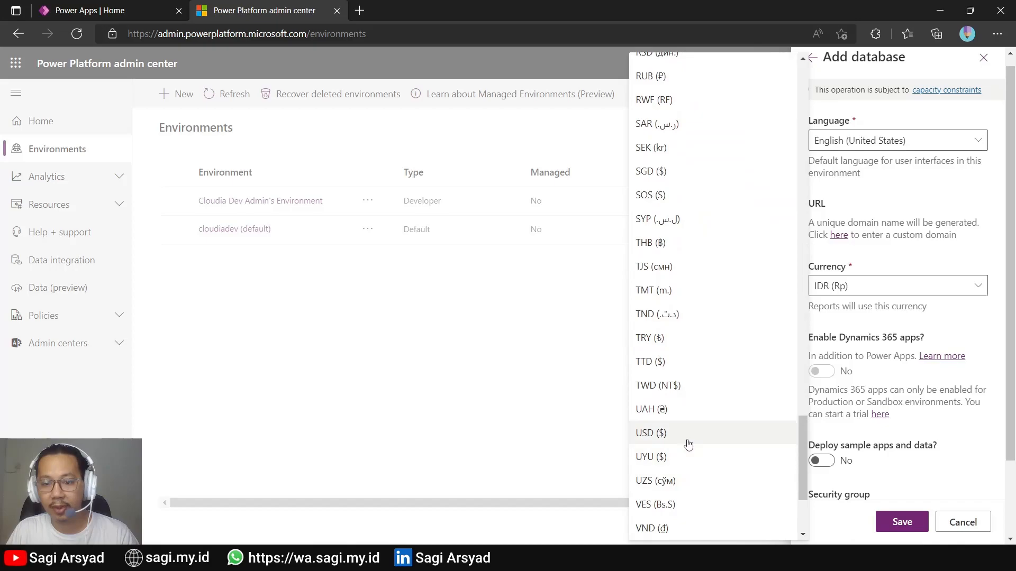
left_click(687, 441)
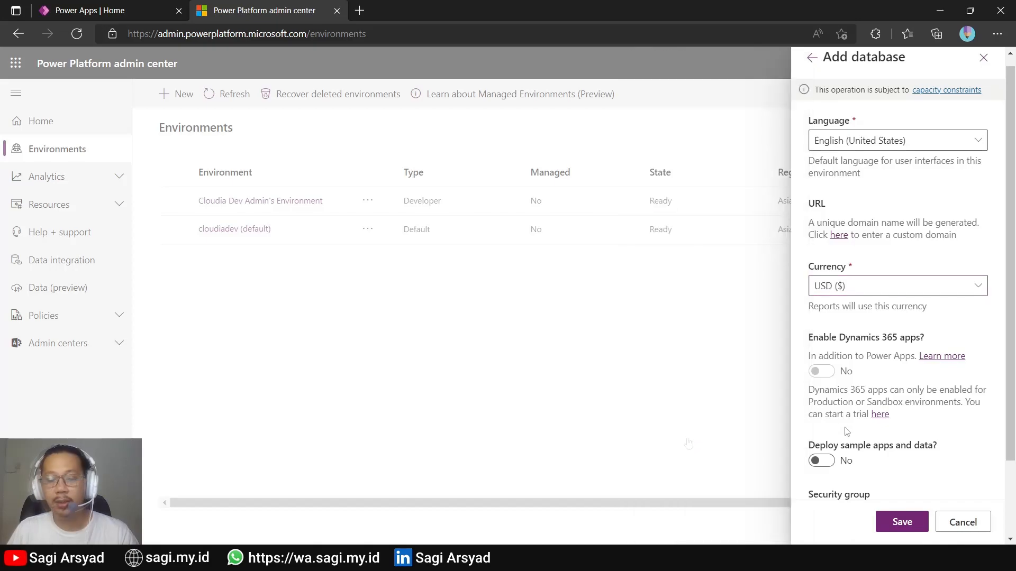
Step: Enable deployment of sample apps and data, and save the new environment
left_click(823, 461)
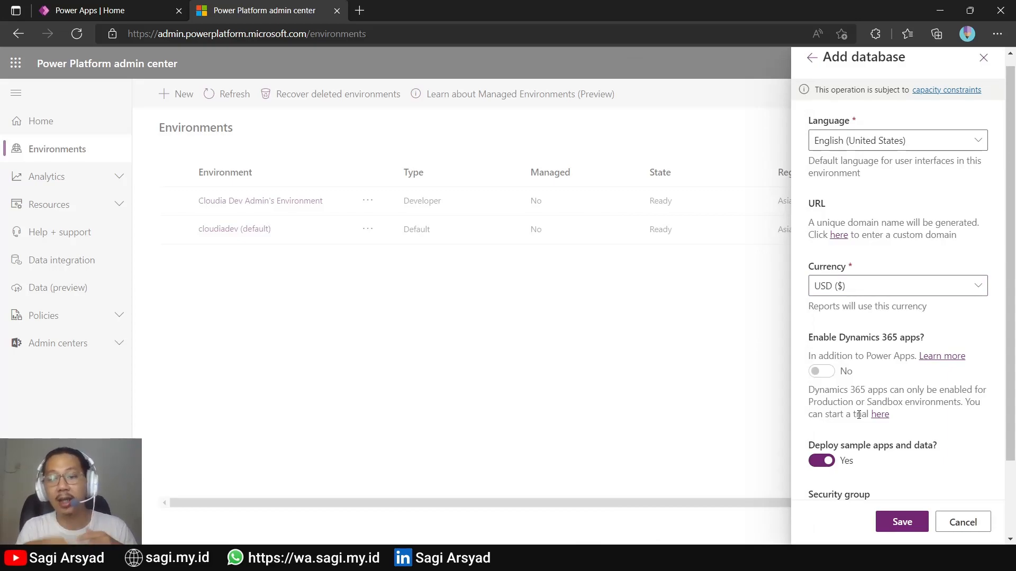
scroll(921, 431, "down", 2)
left_click(902, 522)
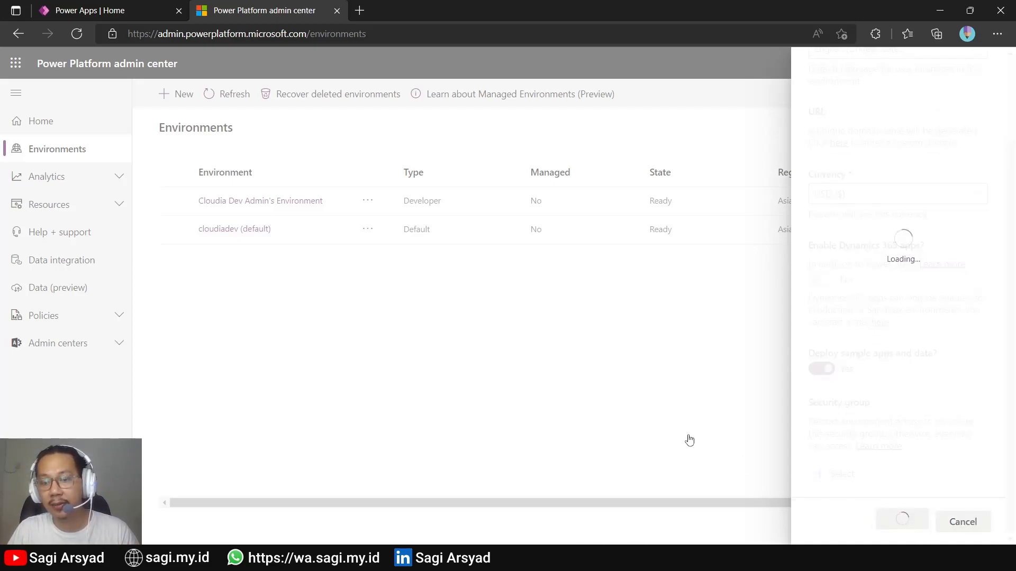
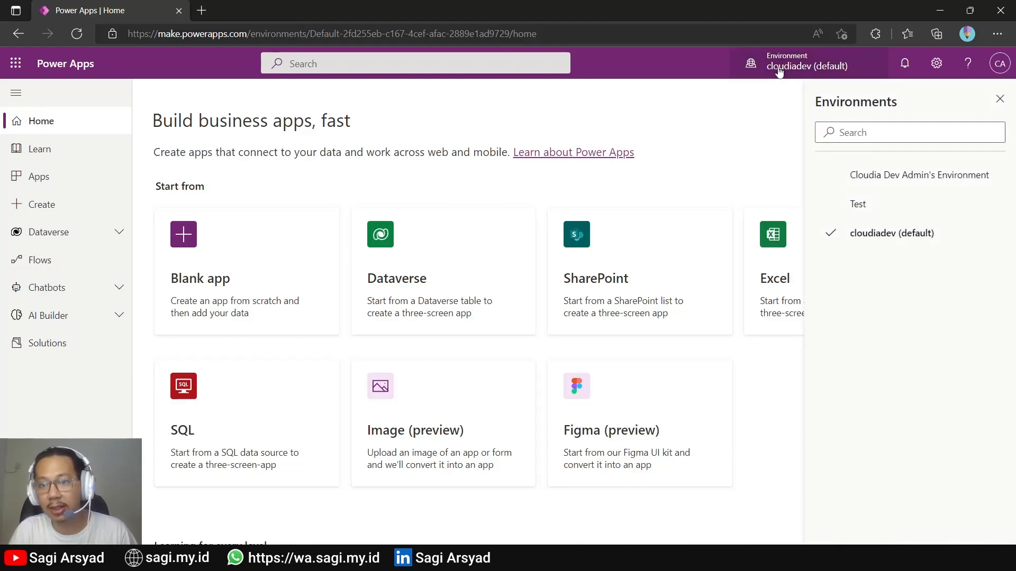
Step: Switch to the Test environment and open its list of apps
left_click(845, 208)
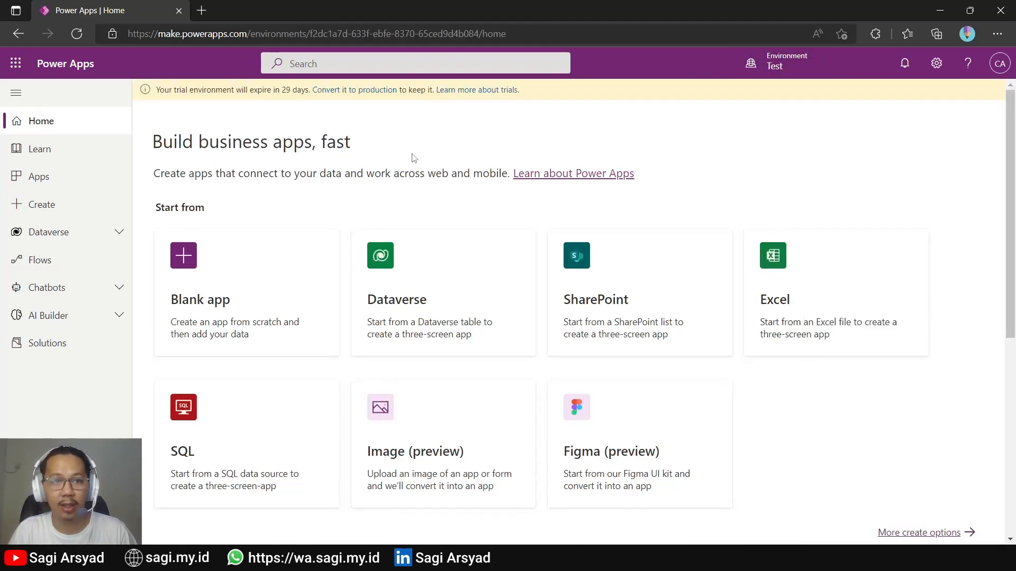
left_click(86, 177)
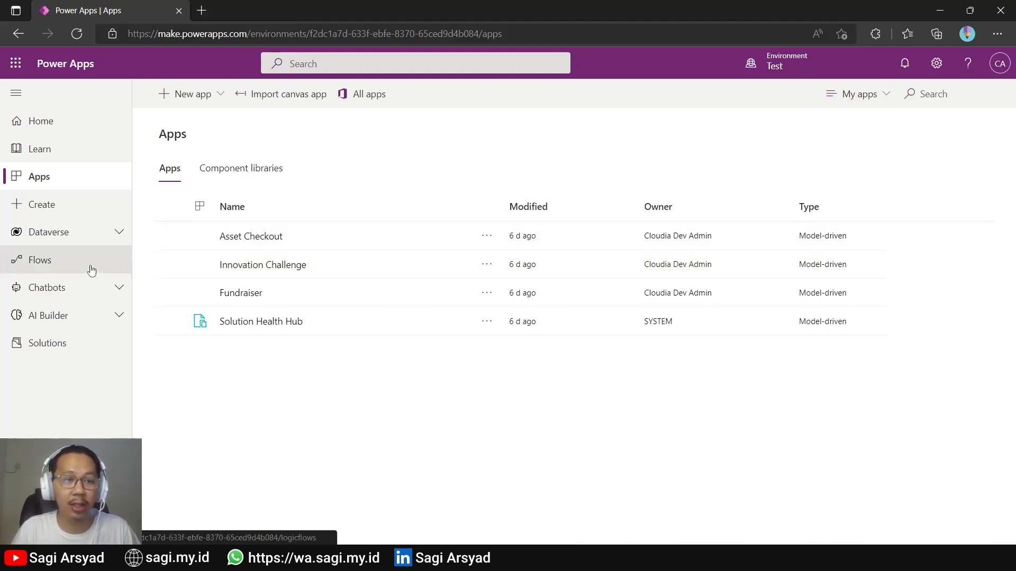
Step: Examine the recommended Dataverse tables in the Test environment, and return to the list of apps
left_click(74, 238)
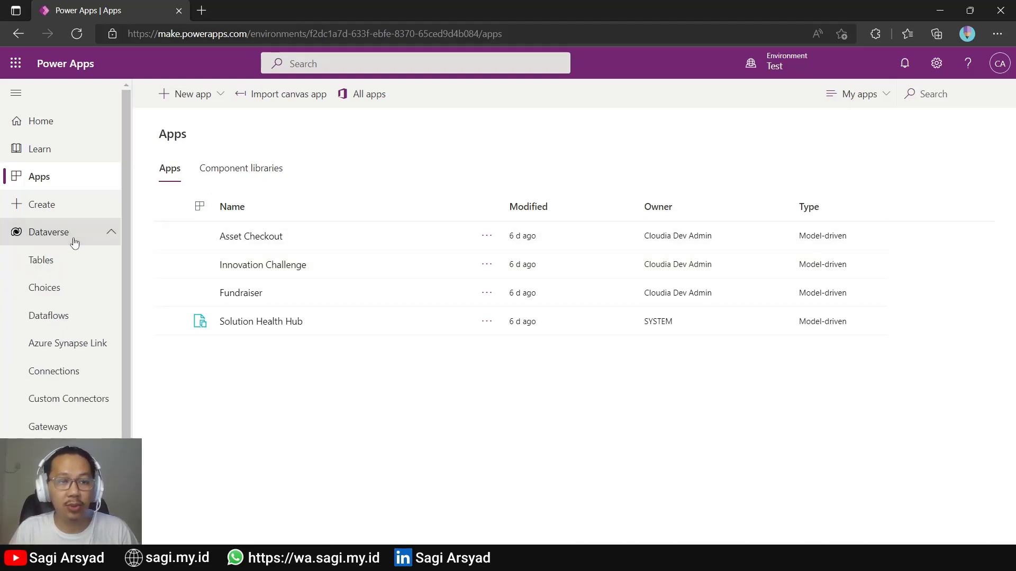
left_click(53, 260)
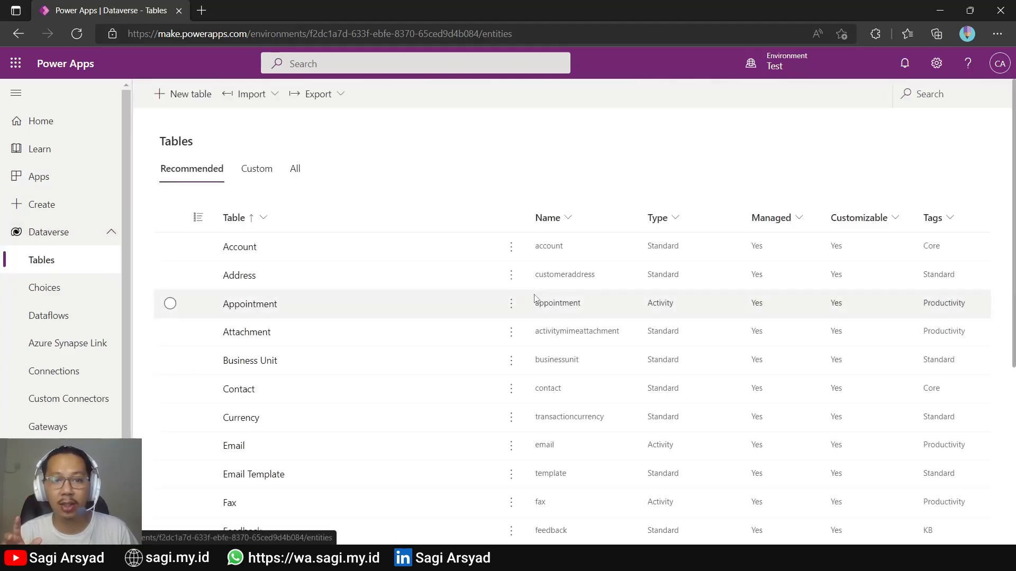
scroll(236, 401, "down", 2)
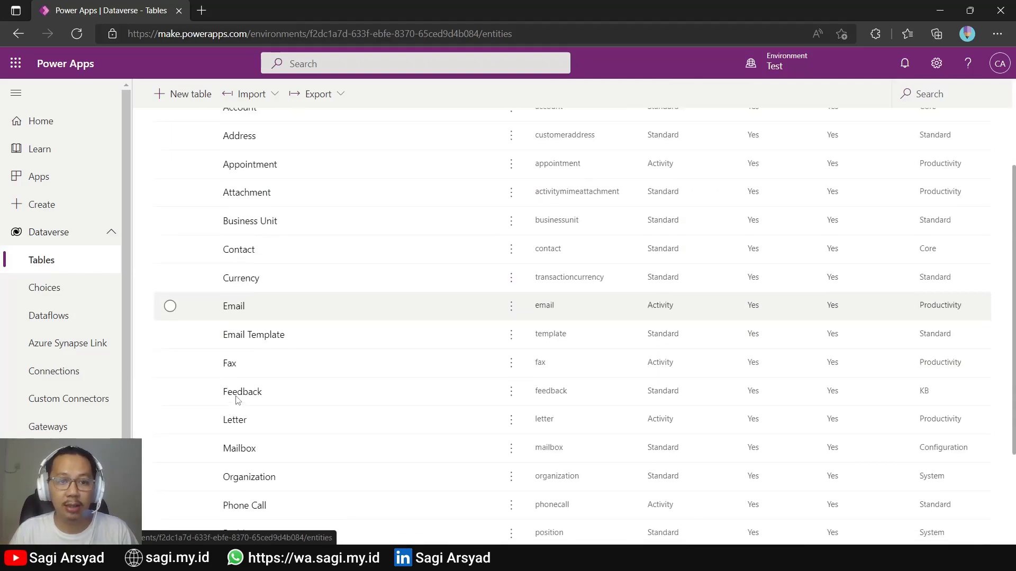
scroll(274, 407, "down", 1)
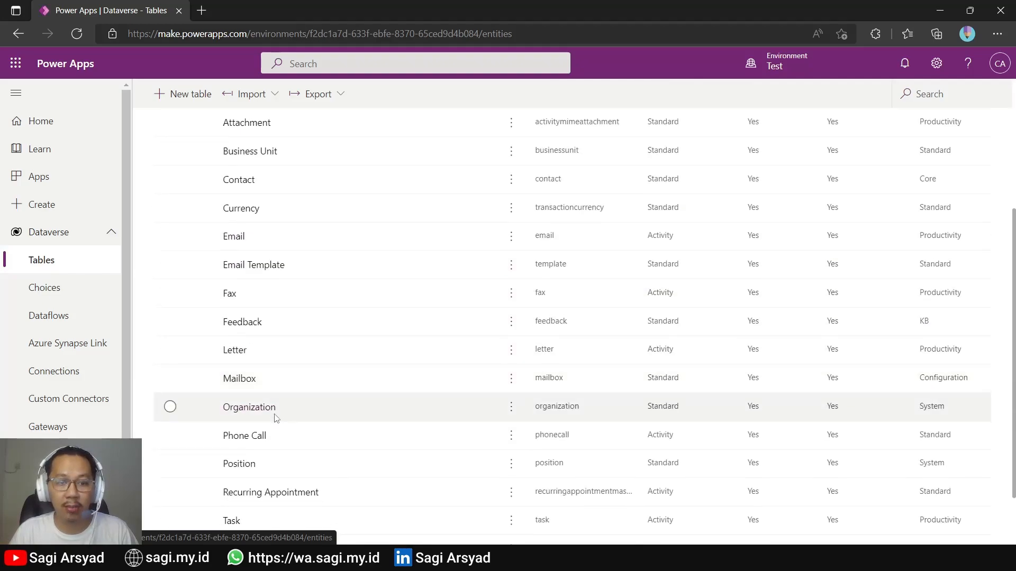
scroll(275, 418, "down", 1)
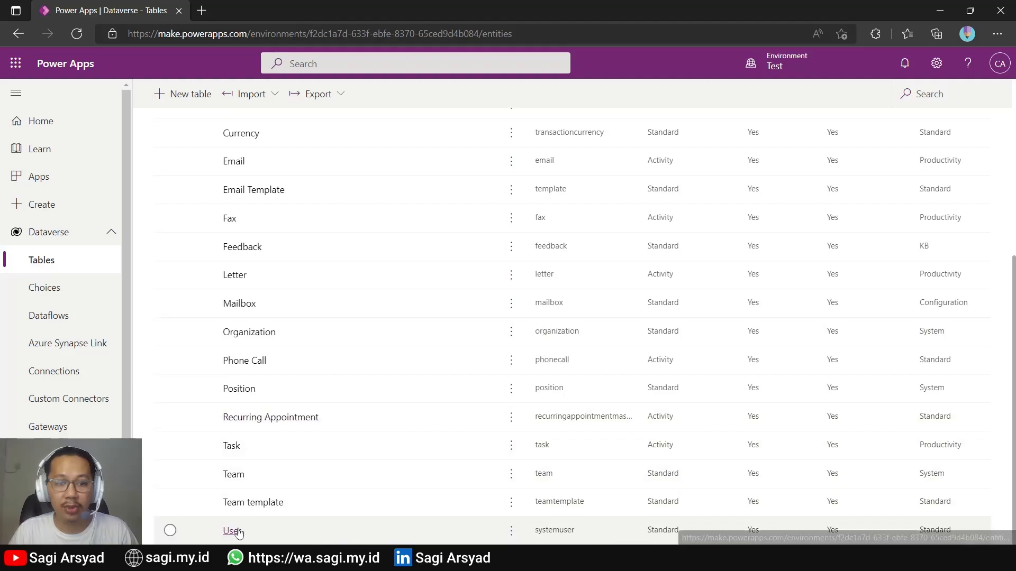
scroll(261, 426, "up", 2)
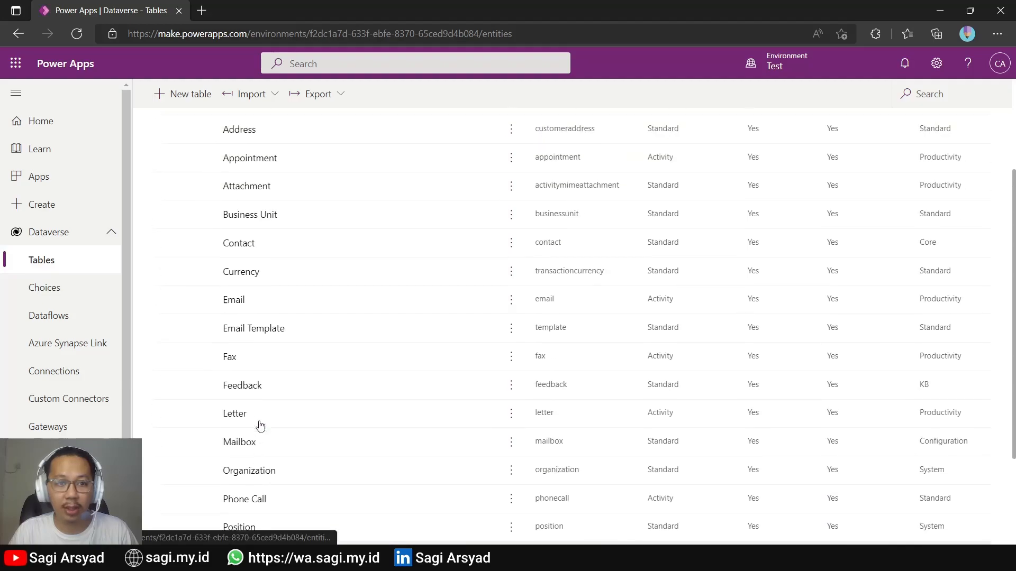
scroll(260, 426, "up", 1)
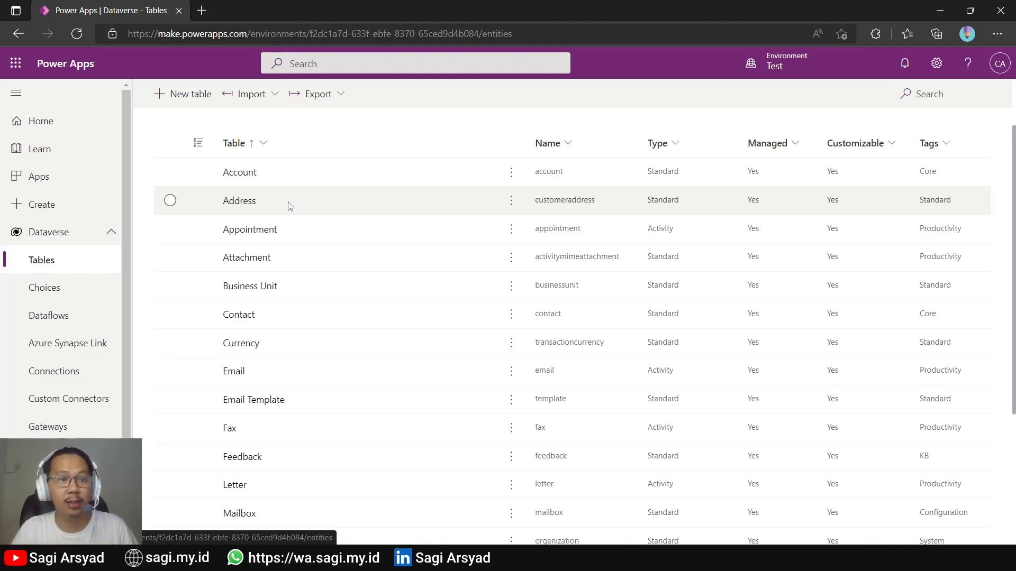
left_click(70, 179)
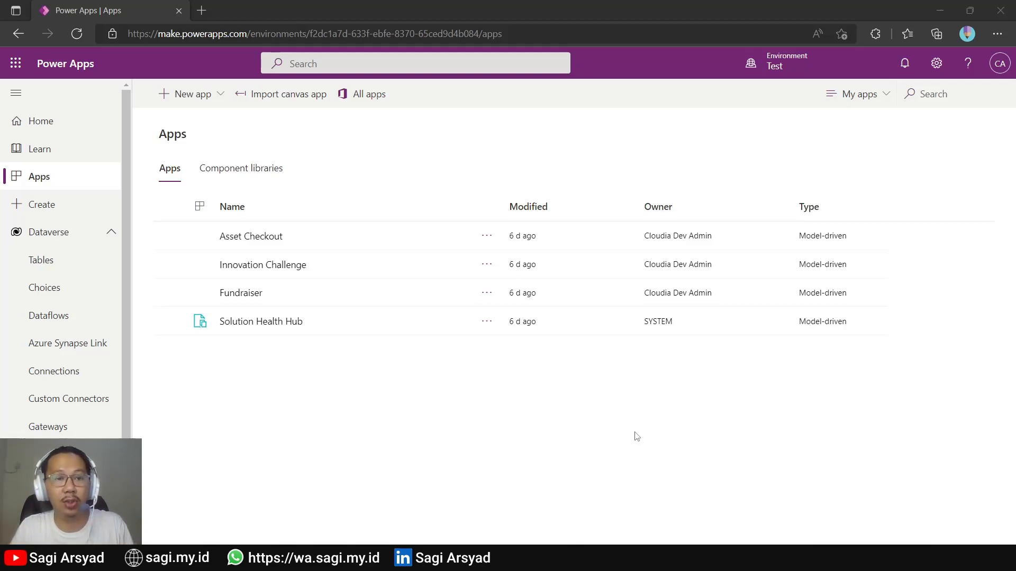
Step: Start a new solution in the Test environment with the display name Contoso Coffee
scroll(97, 411, "down", 1)
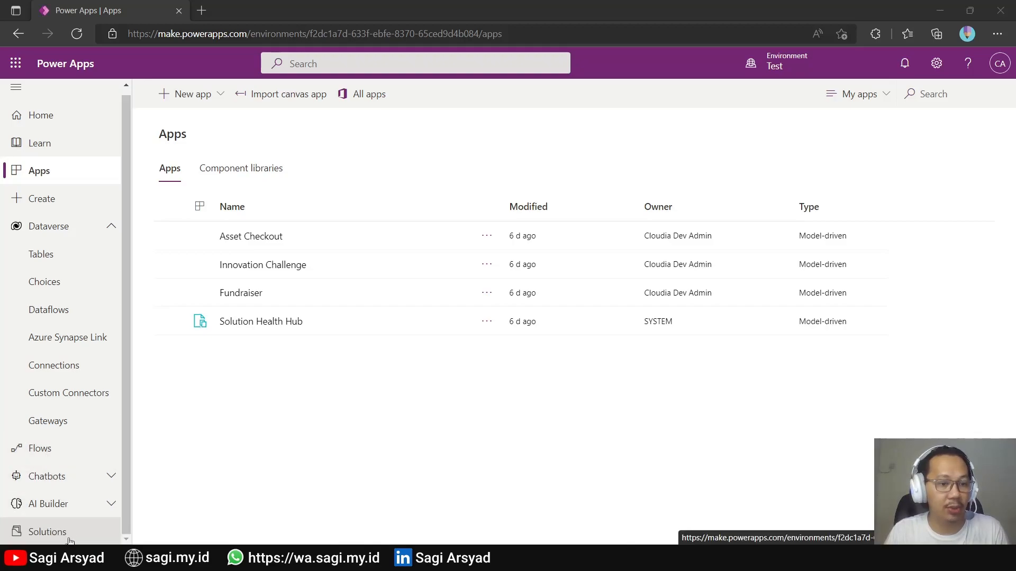
left_click(69, 535)
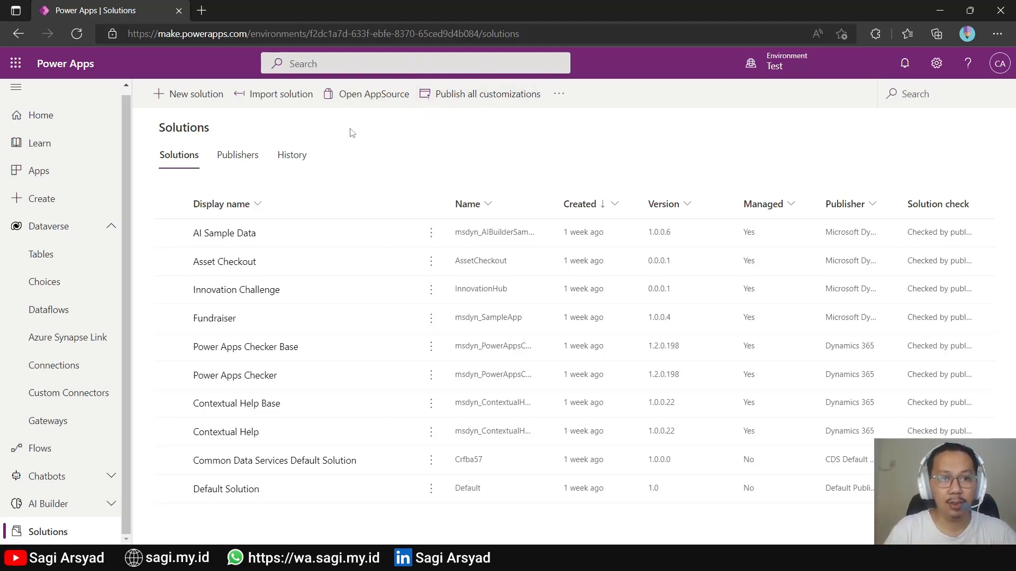
left_click(169, 101)
left_click(809, 124)
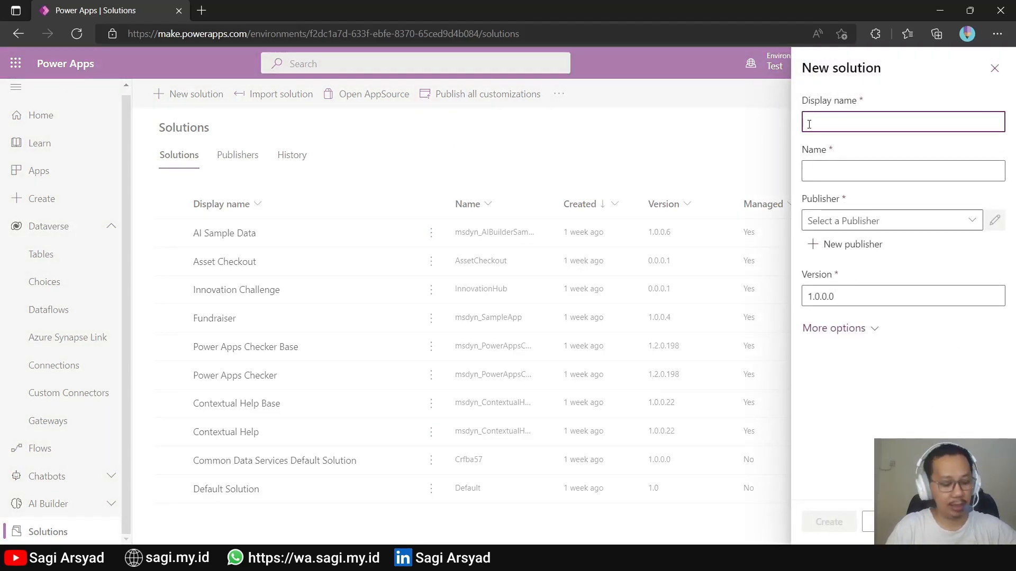
type("Conoso")
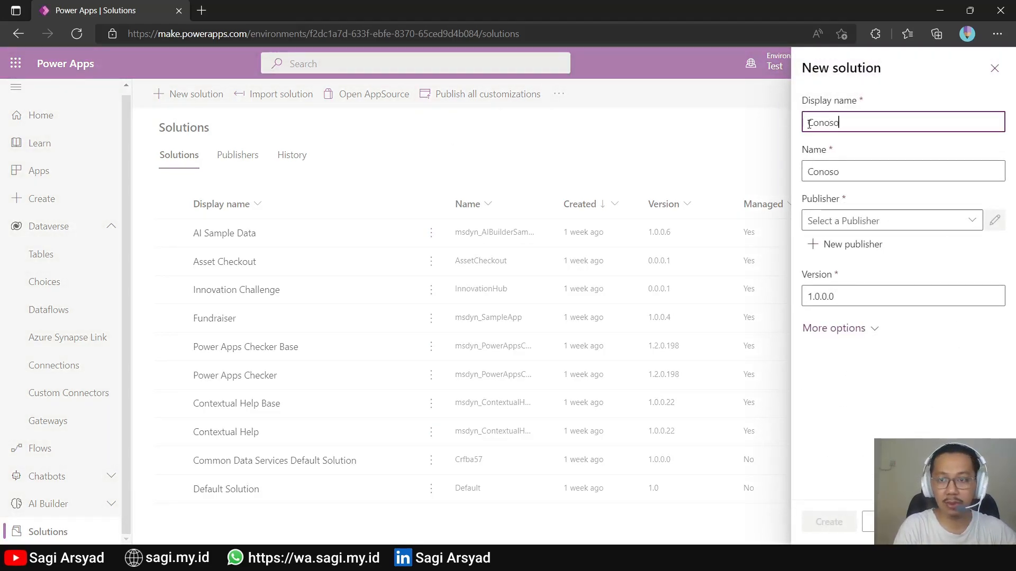
key("BackSpace")
key("BackSpace")
key("BackSpace")
type("to")
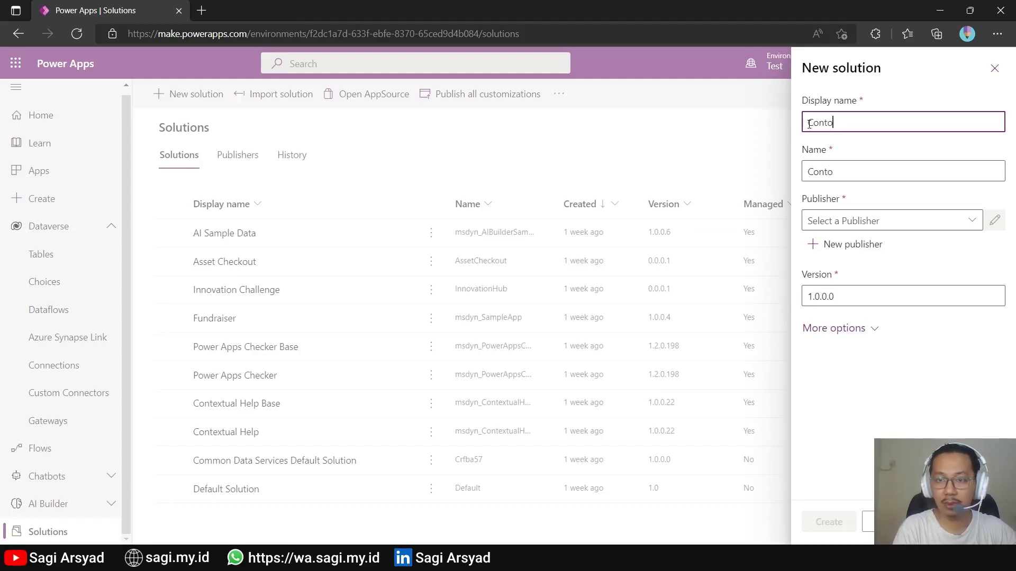
type("so Cof")
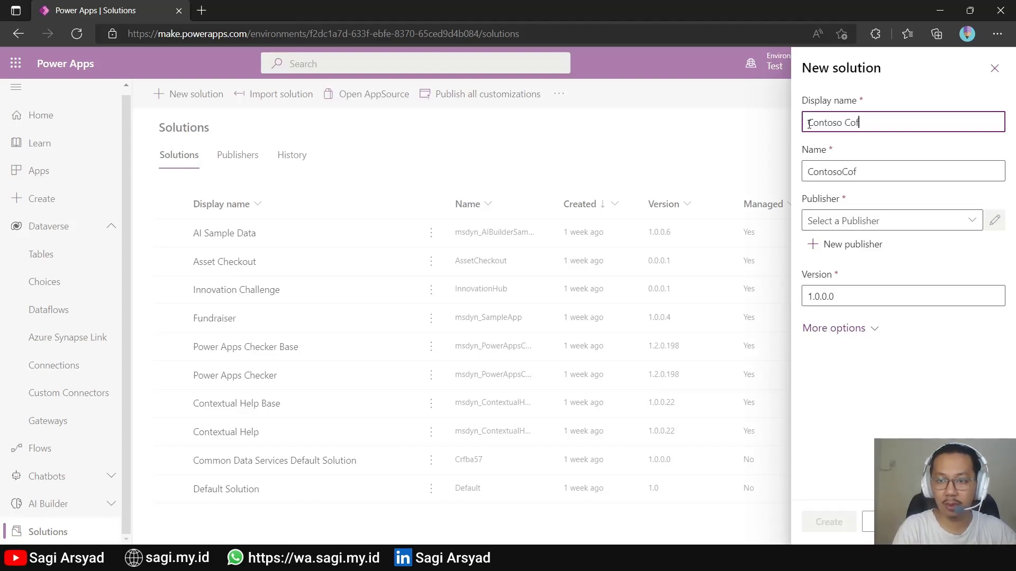
type("fee")
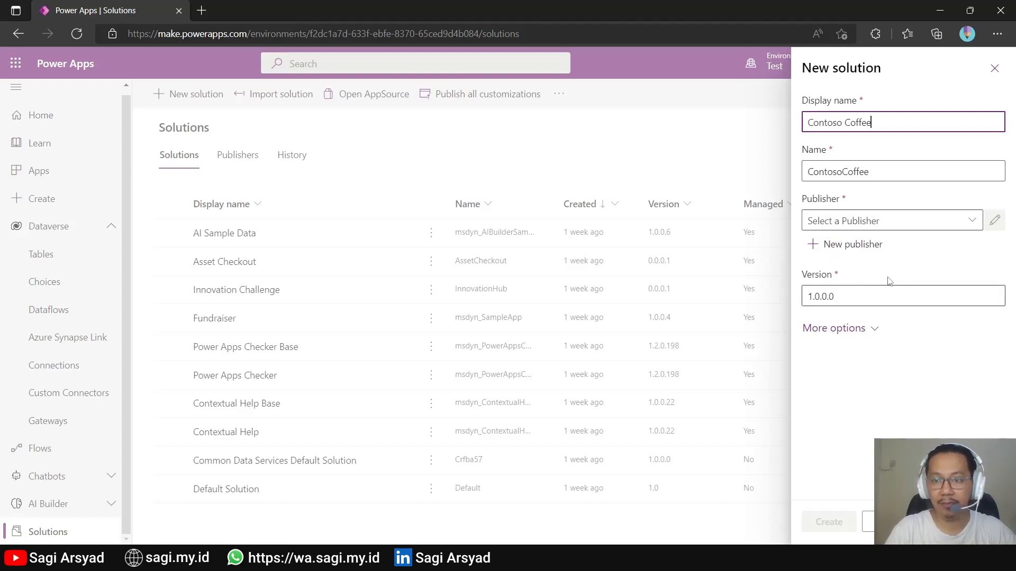
Step: Start a new publisher for the solution, using Contoso as both its display name and its name
left_click(975, 223)
left_click(976, 227)
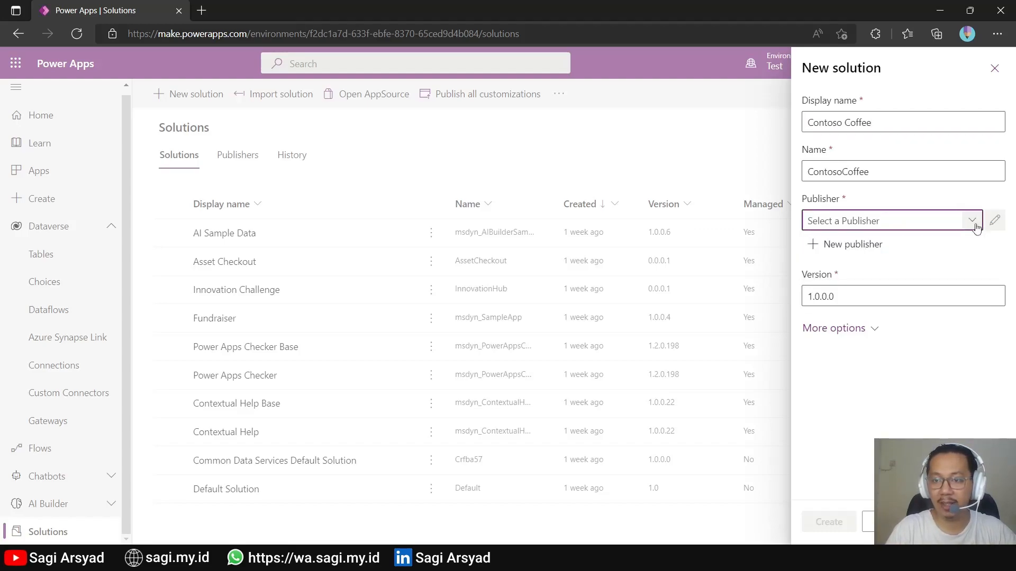
left_click(862, 245)
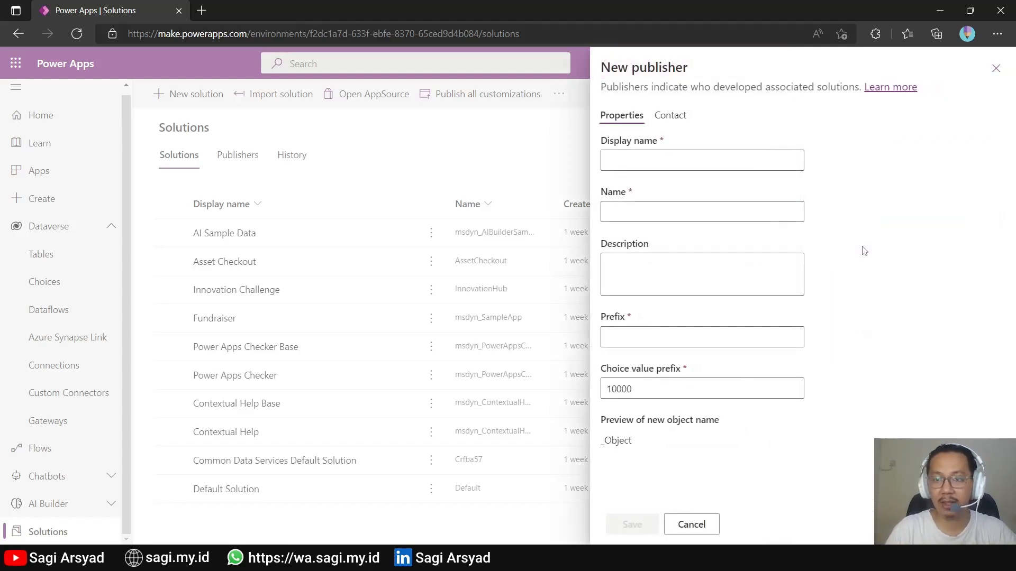
left_click(664, 154)
type("Contoso")
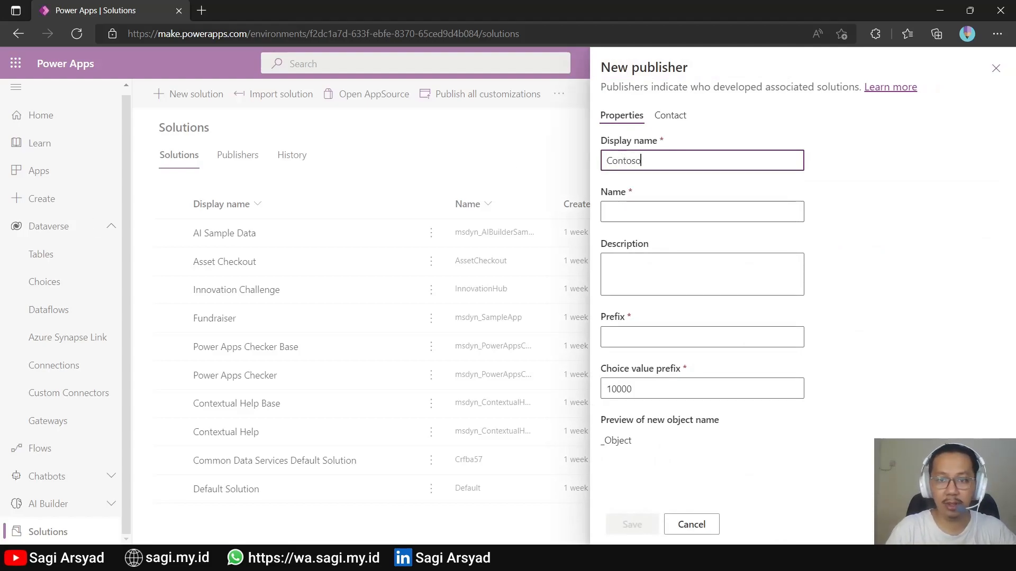
left_click(699, 213)
type("C")
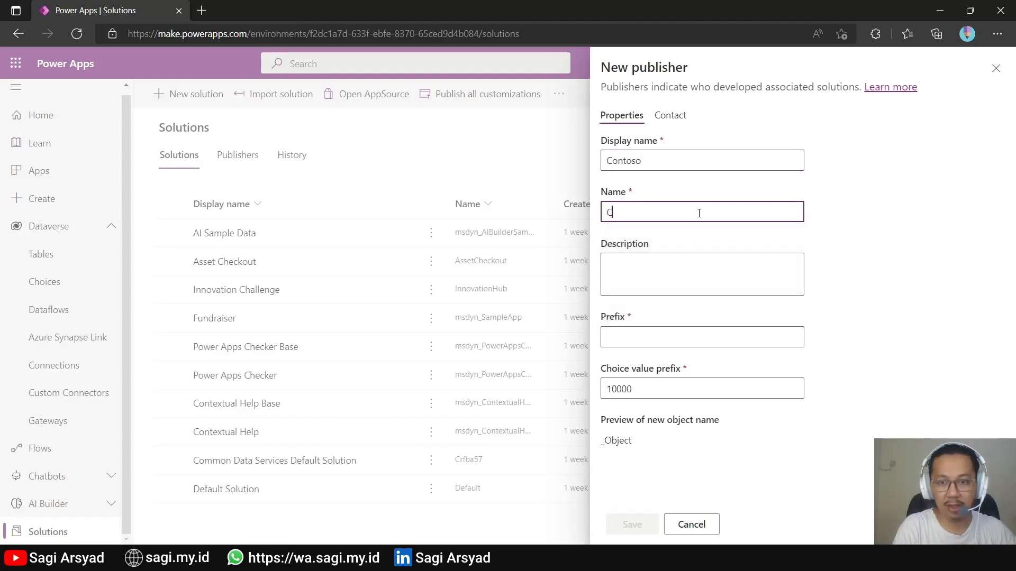
type("ontoso")
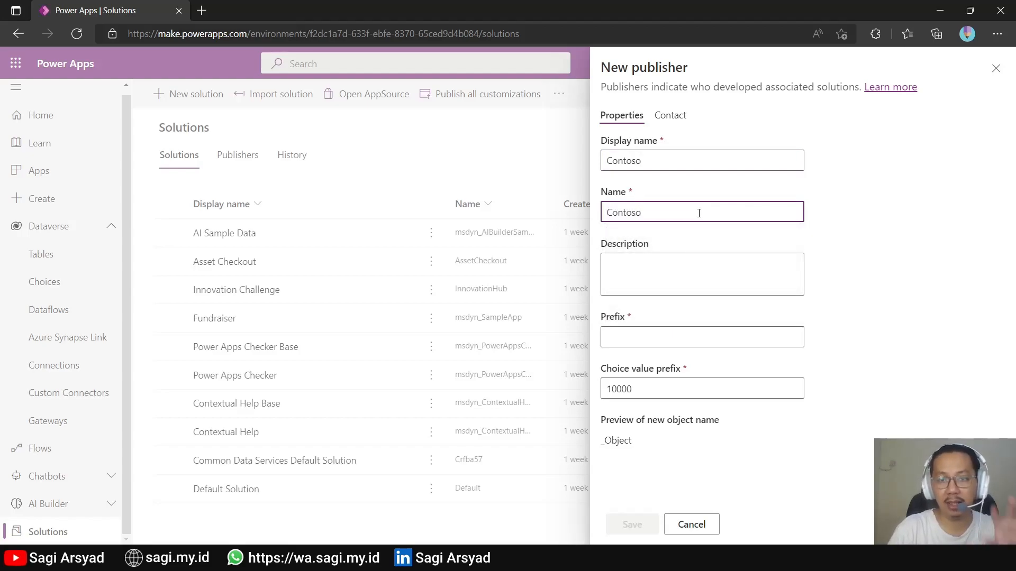
Step: Set the new publisher's prefix to contoso and save the publisher
left_click(673, 334)
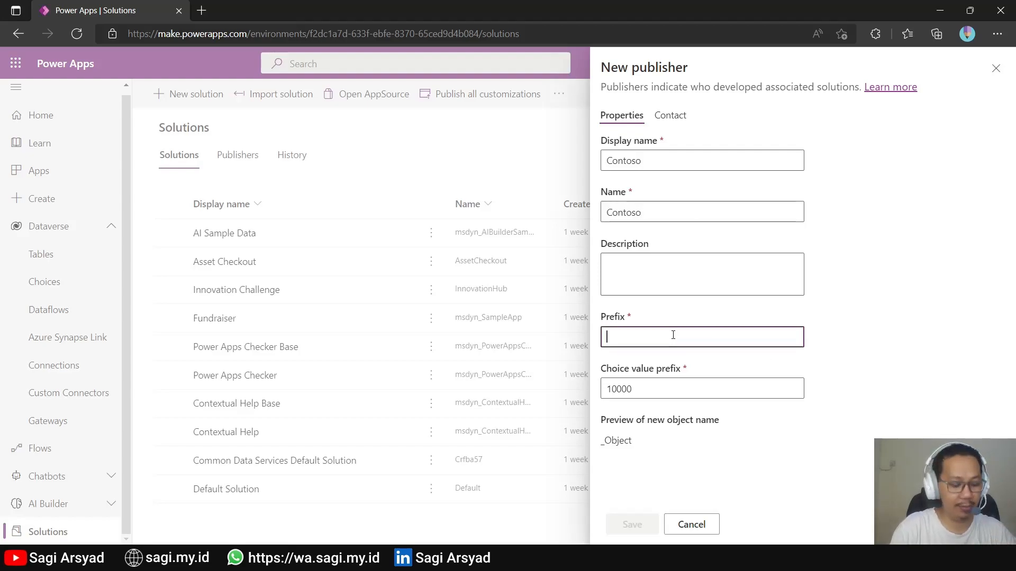
type("contoso")
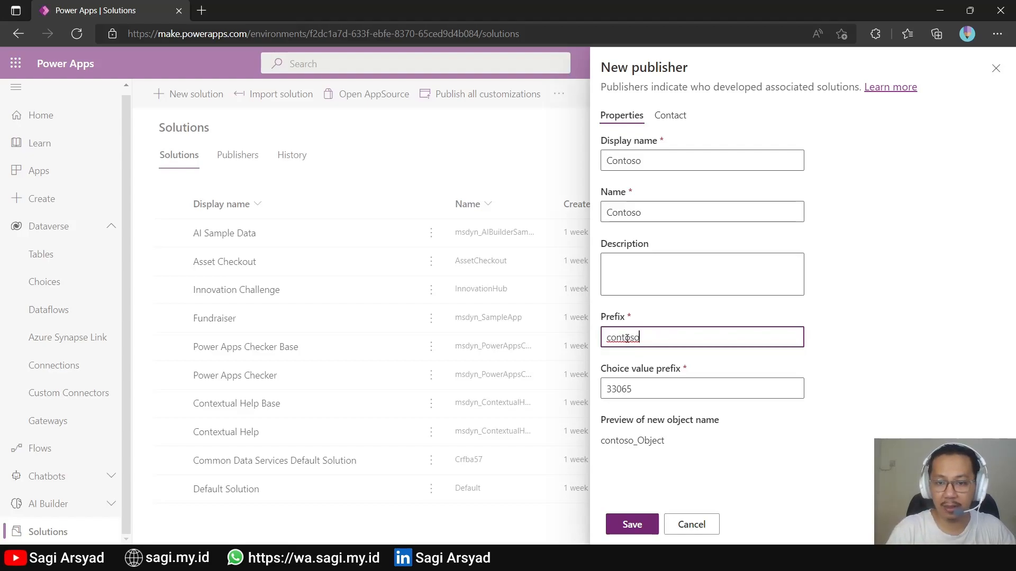
left_click(643, 530)
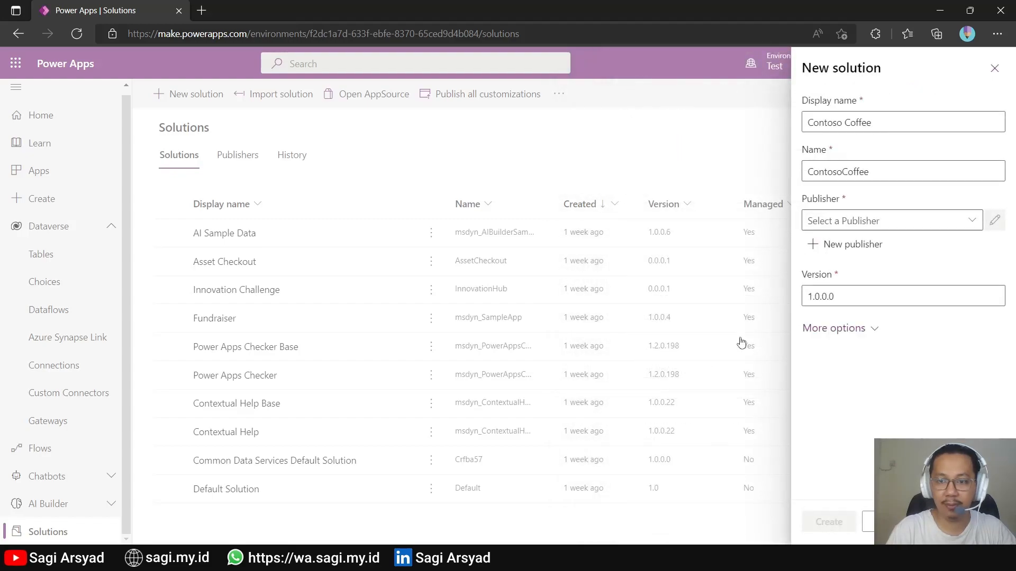
Step: Assign the Contoso publisher to the Contoso Coffee solution and create the solution
left_click(972, 220)
left_click(884, 267)
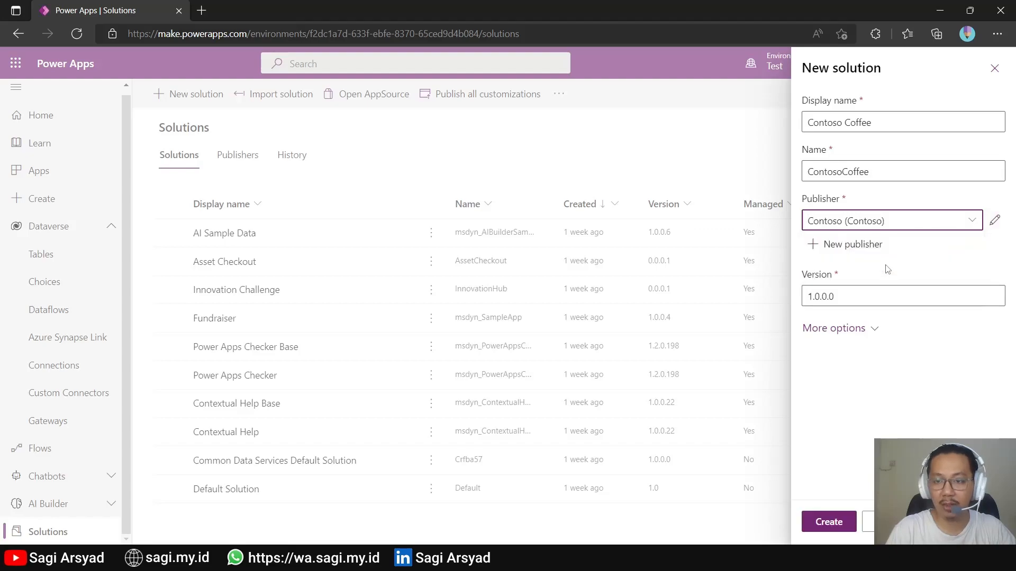
left_click(828, 524)
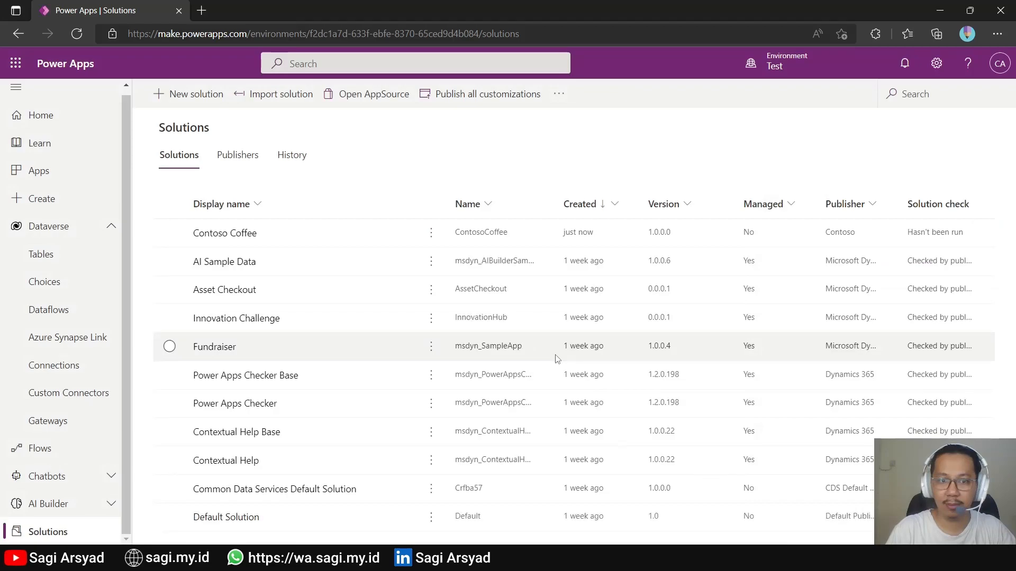
Step: Inside the Contoso Coffee solution, create a blank canvas app named Machine Ordering App in Tablet format
left_click(219, 234)
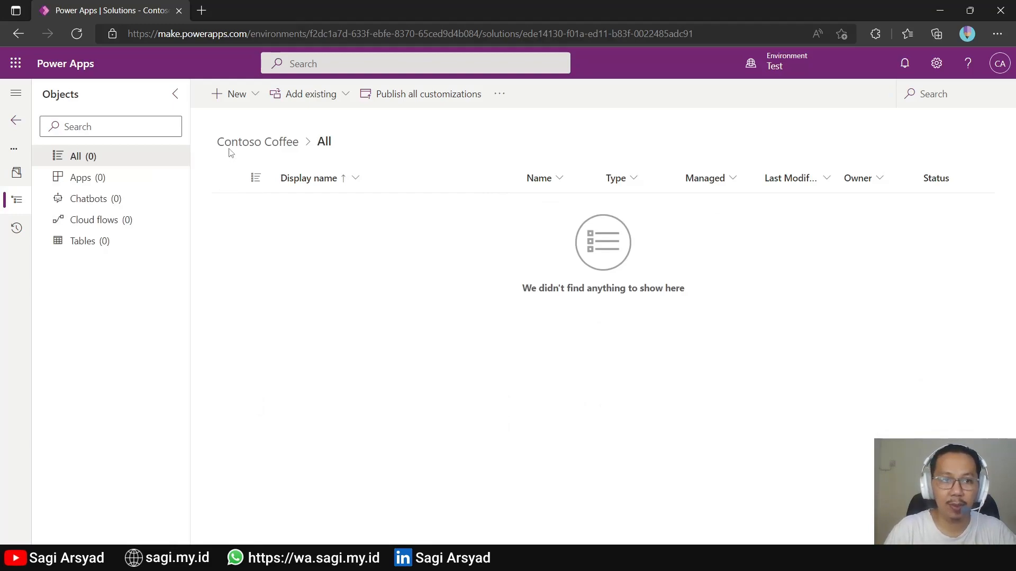
left_click(247, 95)
mouse_move(256, 116)
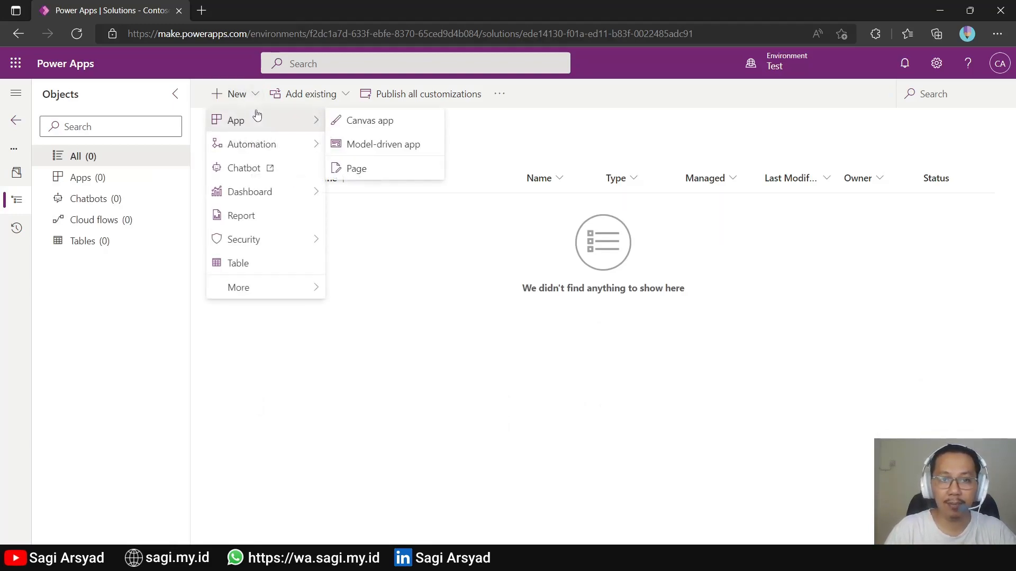
left_click(379, 128)
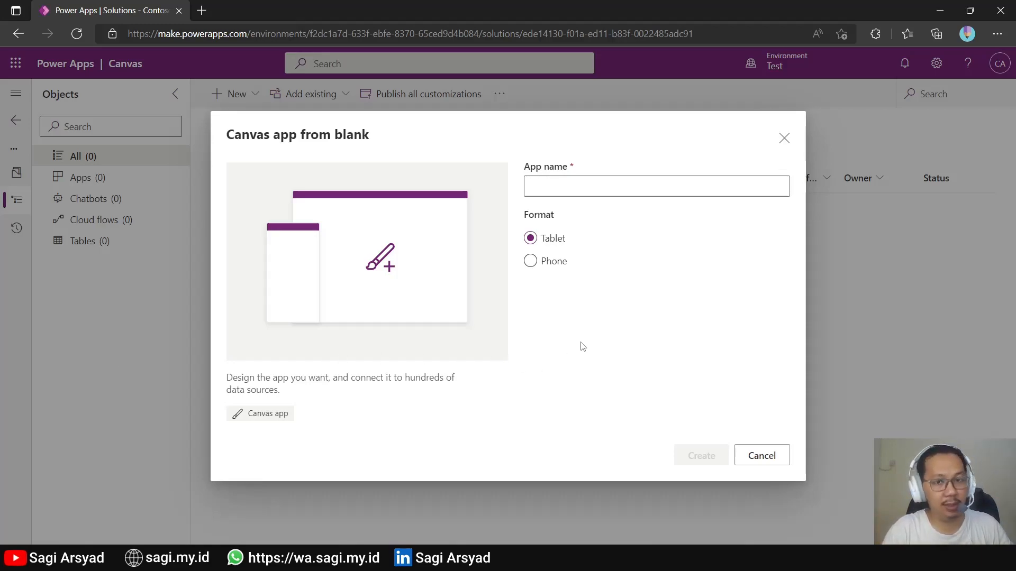
left_click(608, 188)
type("Machine O")
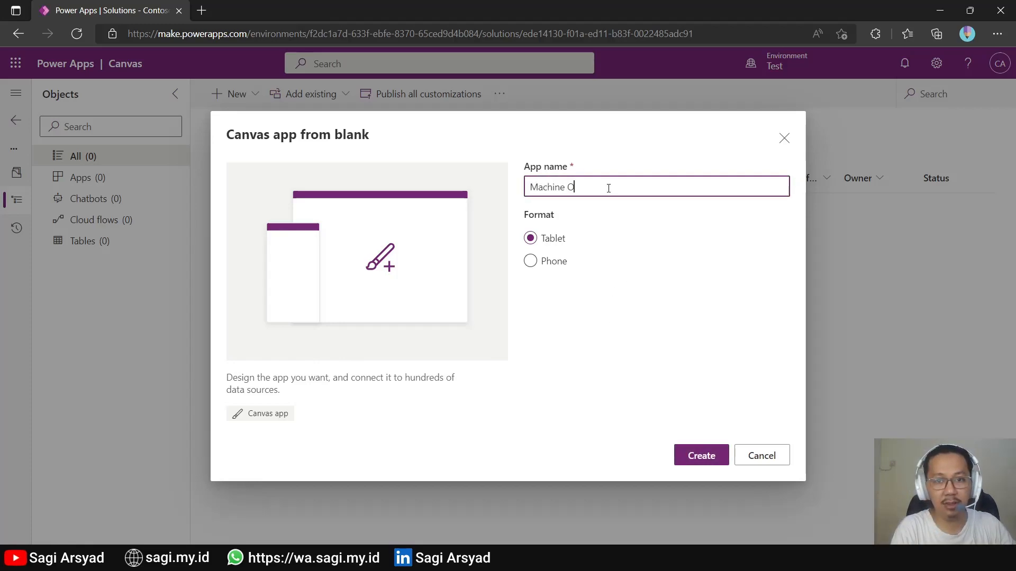
type("rdering App")
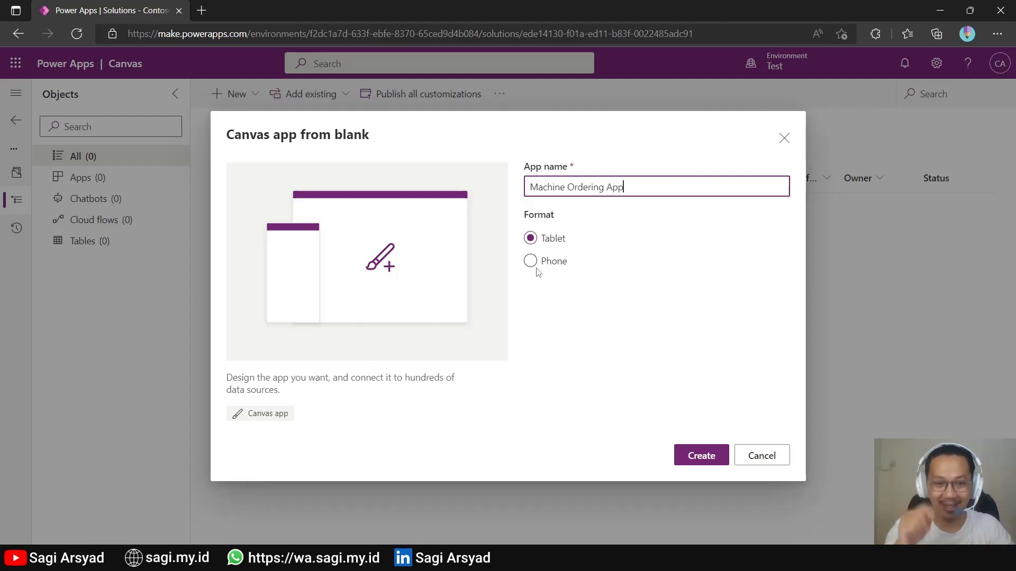
left_click(714, 464)
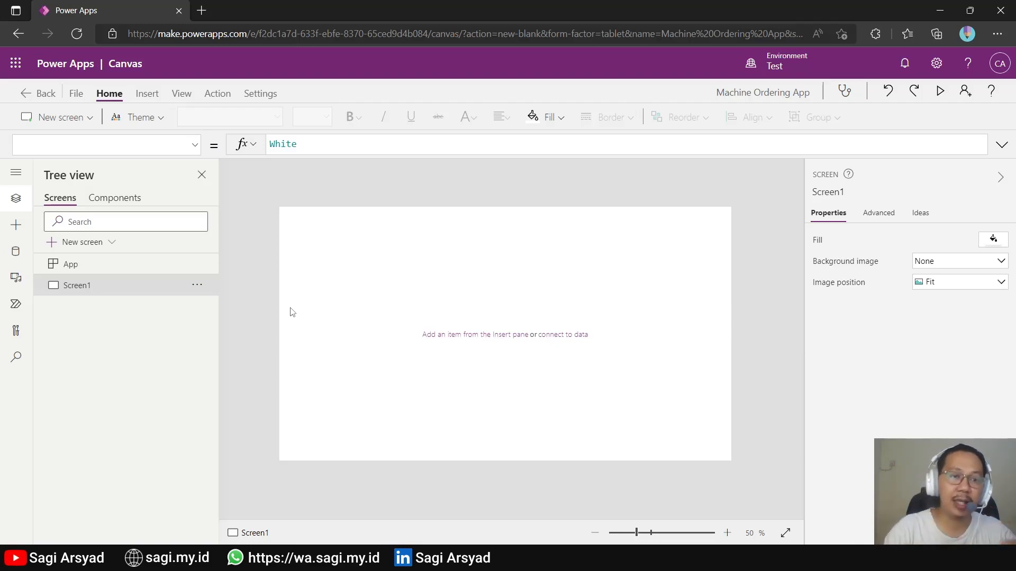
Step: Show the labels of the app editor's navigation and view the properties of the App object
left_click(12, 182)
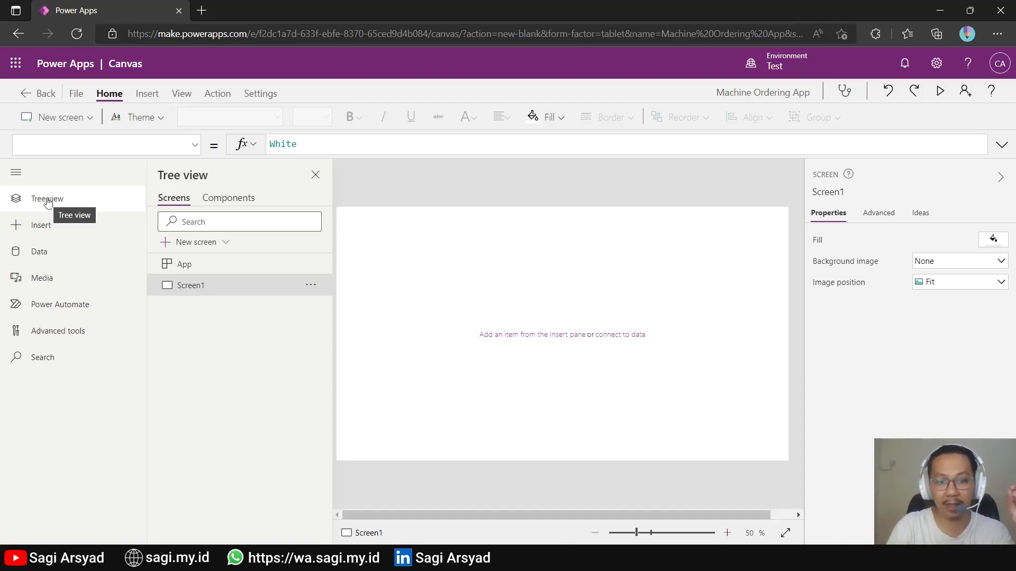
left_click(222, 268)
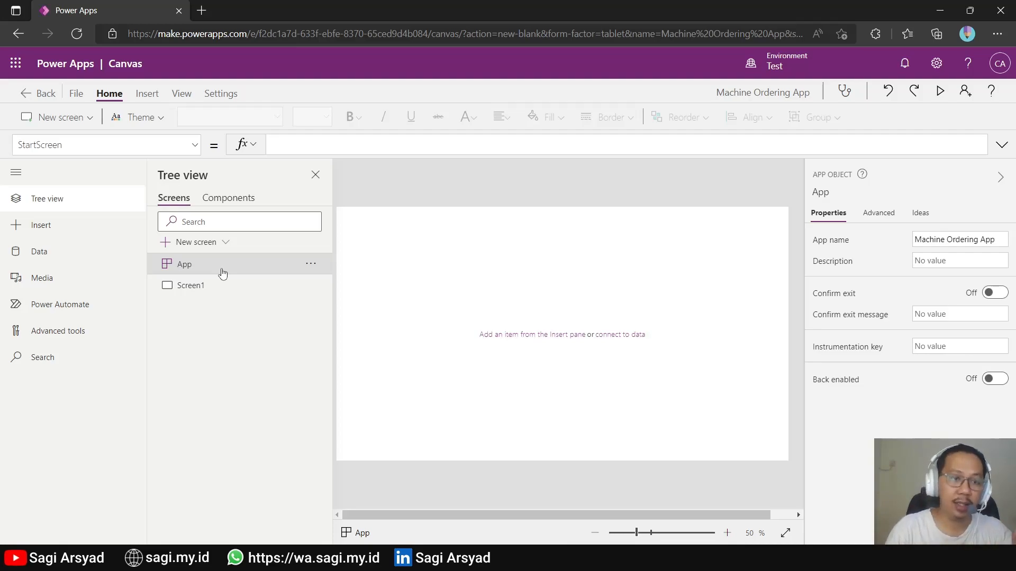
Step: Examine the editor's Insert, Data, Media and Power Automate panes, and return to the compact navigation with no pane open
left_click(62, 236)
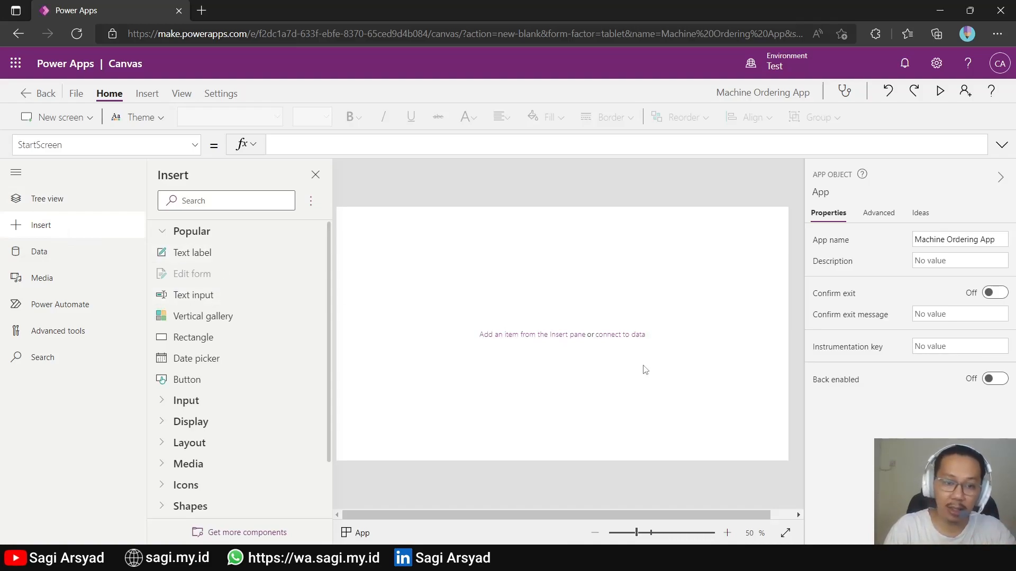
left_click(23, 261)
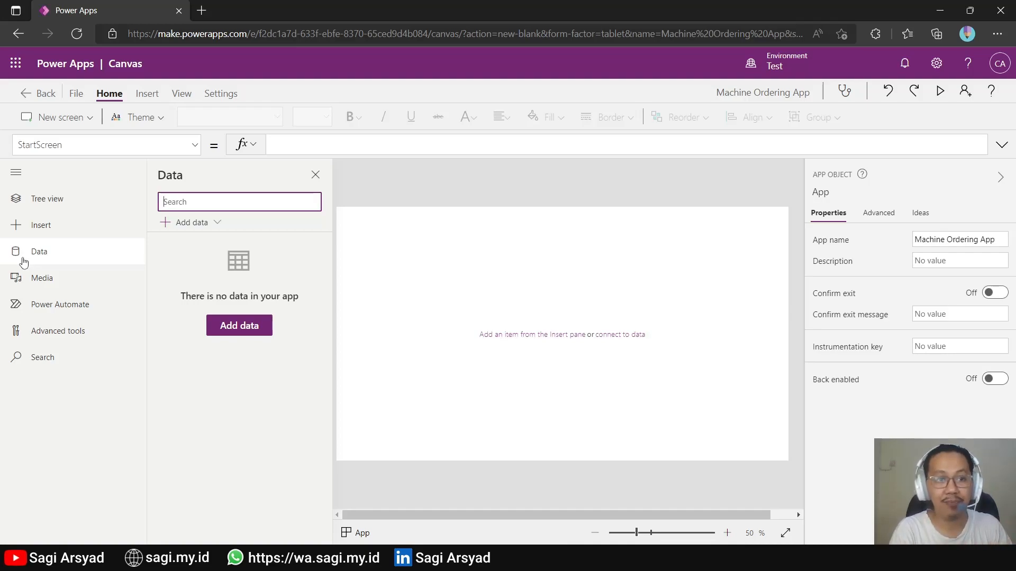
left_click(36, 282)
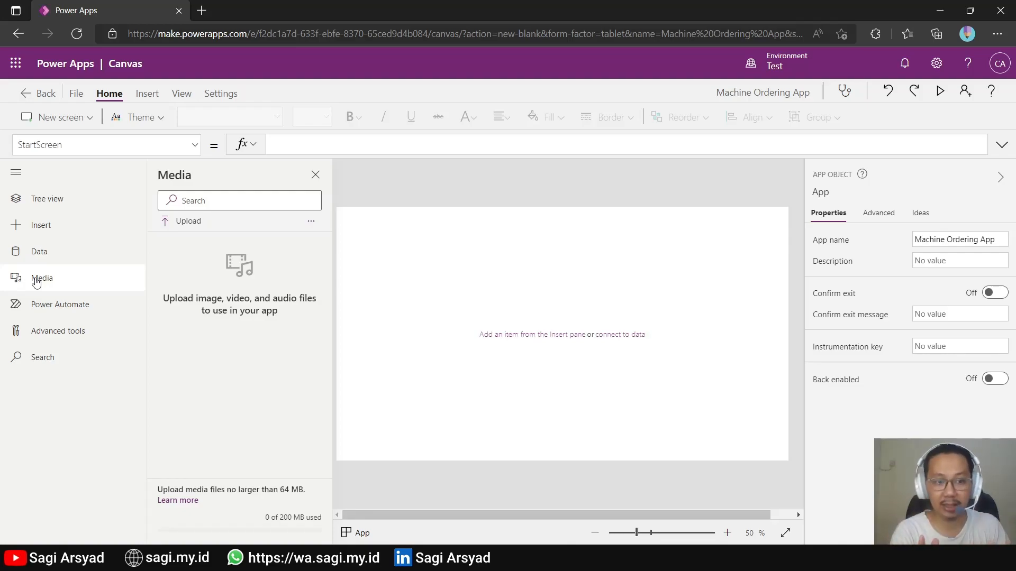
left_click(47, 307)
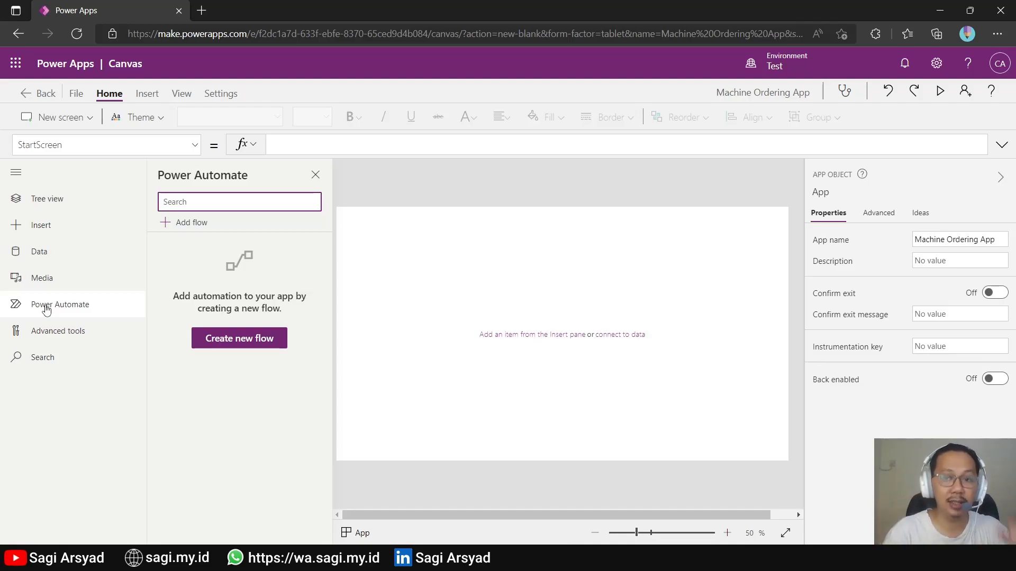
left_click(22, 177)
left_click(201, 180)
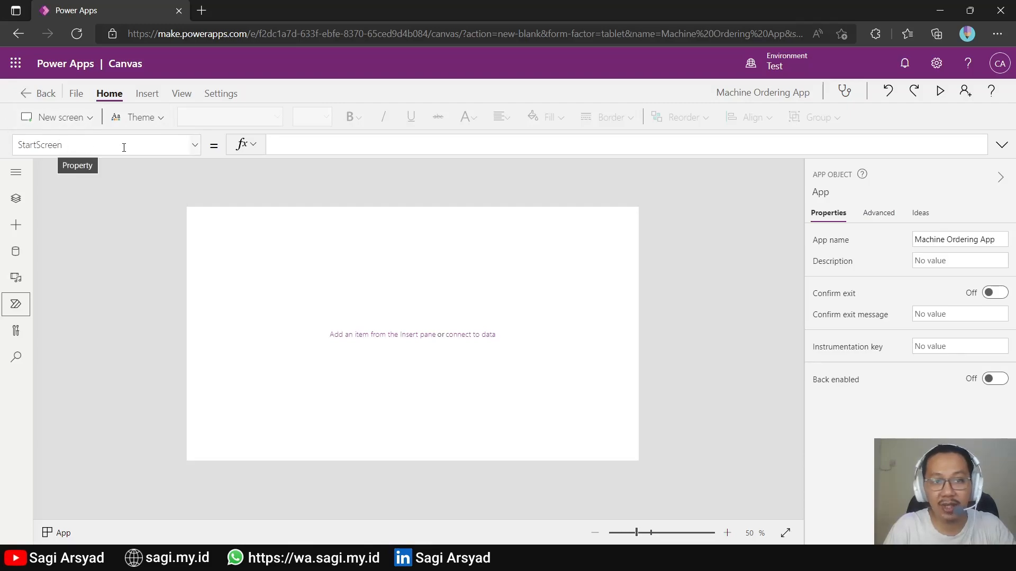
Step: Examine the property lists of the App object and Screen1, including Screen1's fill colours, advanced settings and ImagePosition formula
left_click(194, 146)
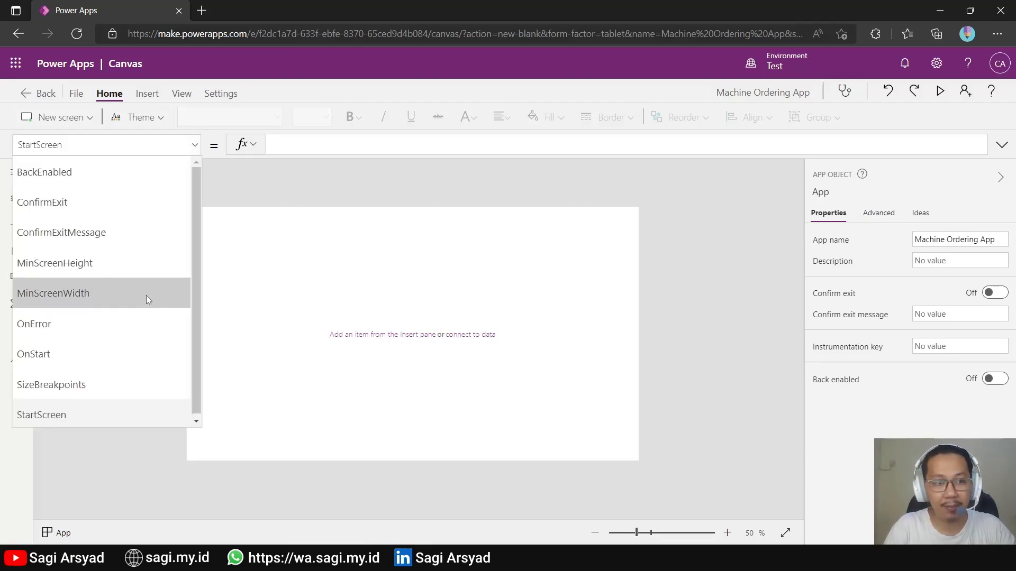
left_click(747, 274)
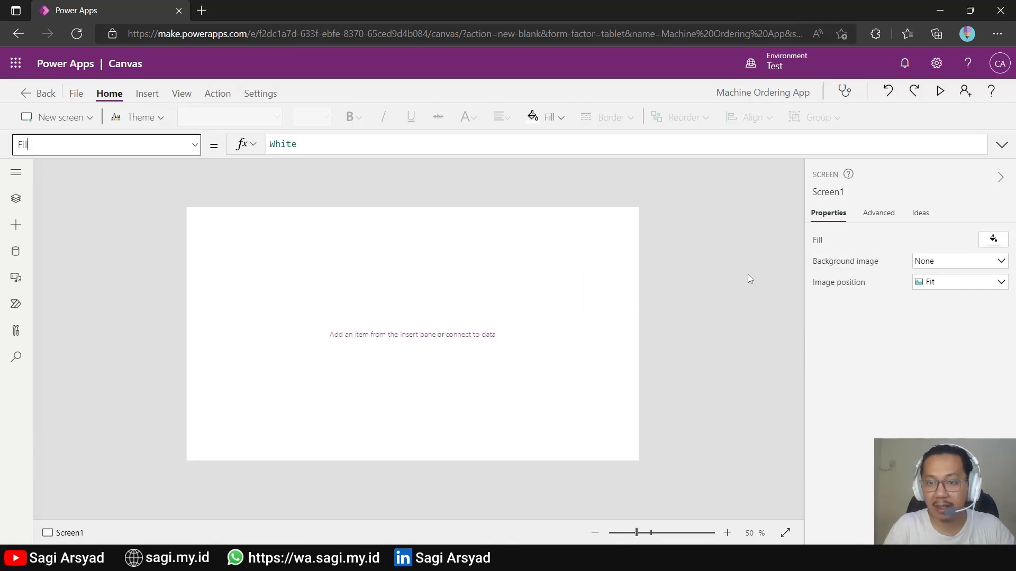
left_click(15, 199)
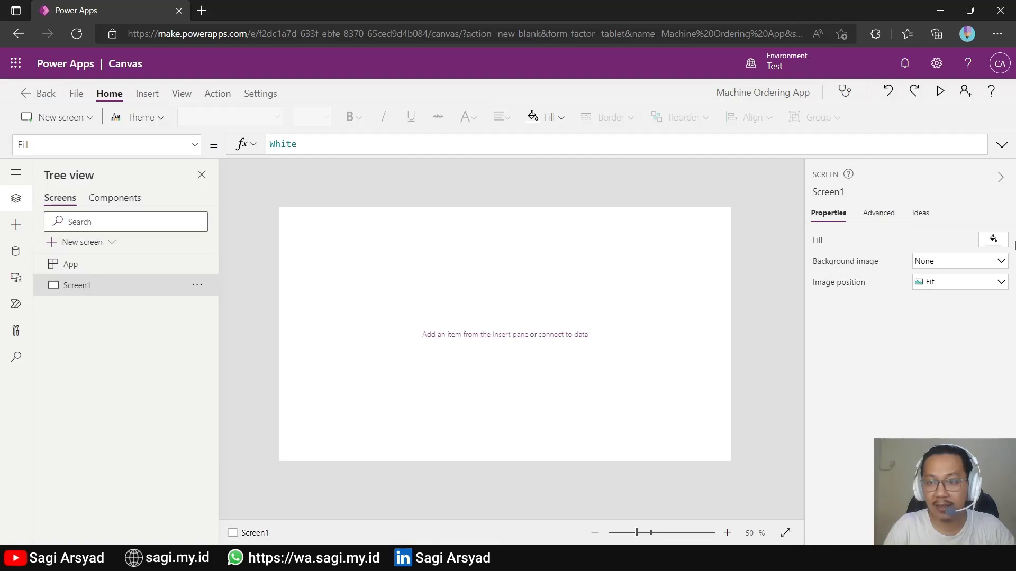
left_click(993, 239)
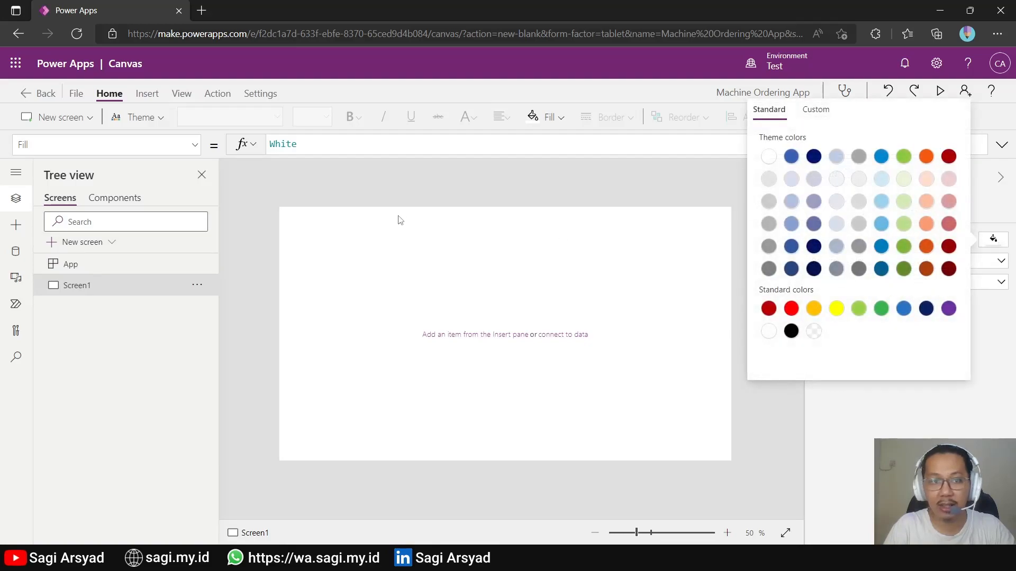
left_click(372, 211)
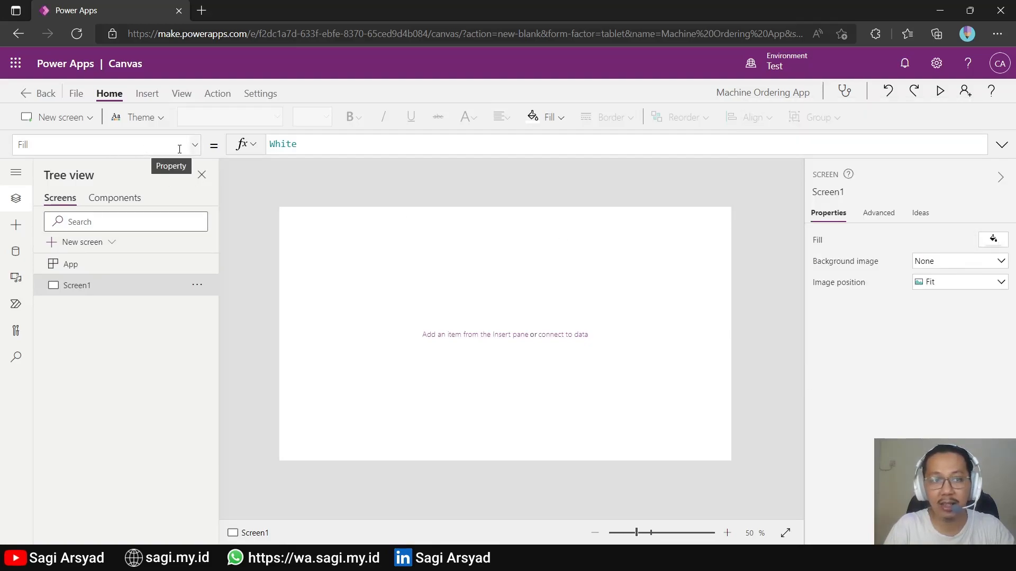
left_click(879, 214)
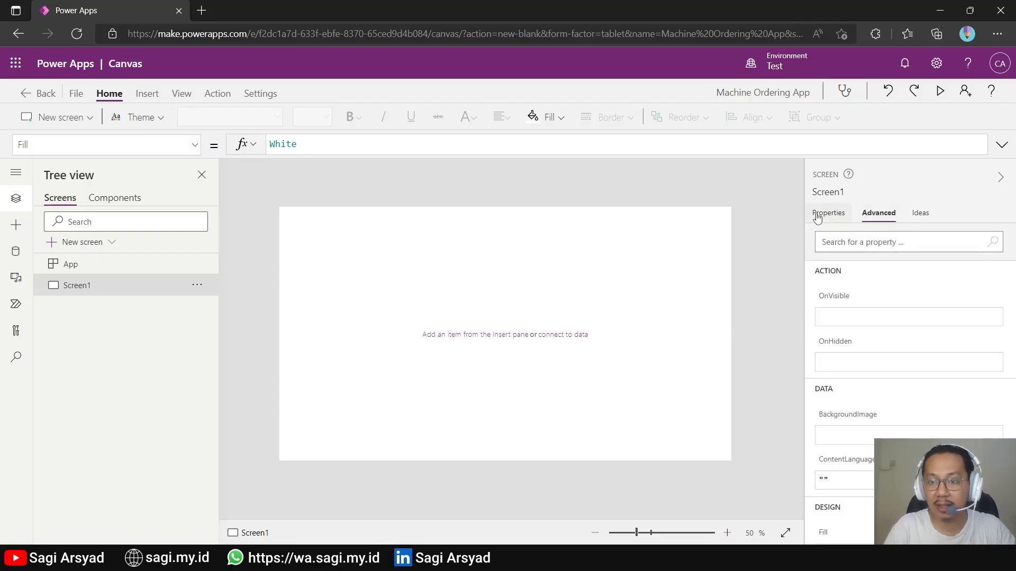
left_click(820, 216)
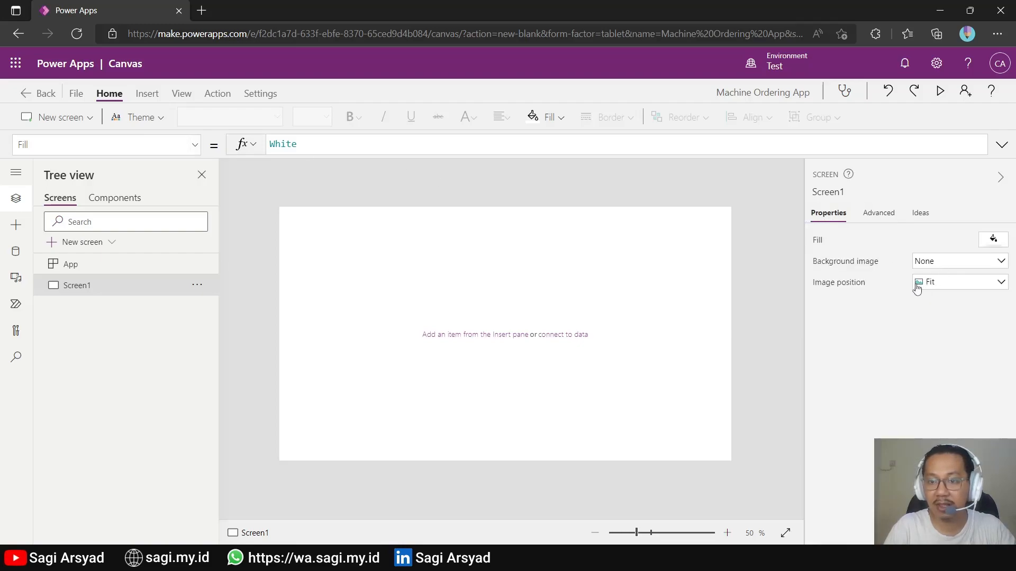
left_click(195, 144)
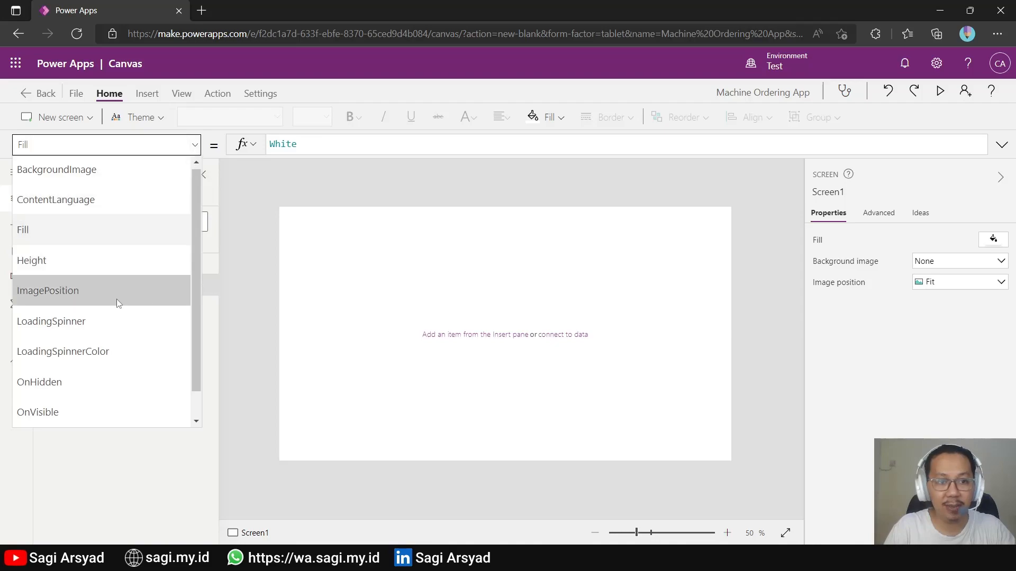
left_click(132, 291)
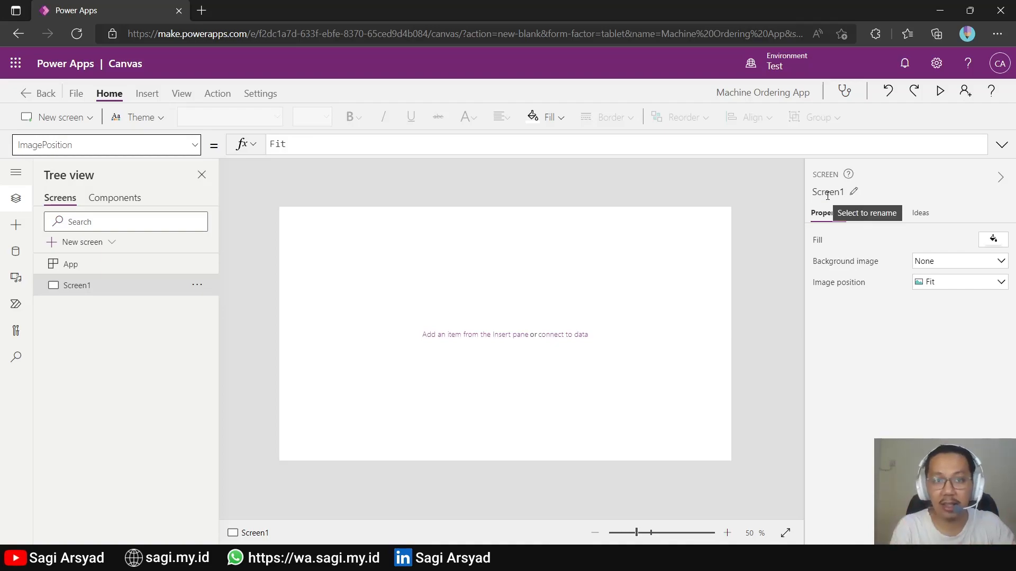
Step: View the controls available for insertion, preview the app, and return to the editor
left_click(8, 232)
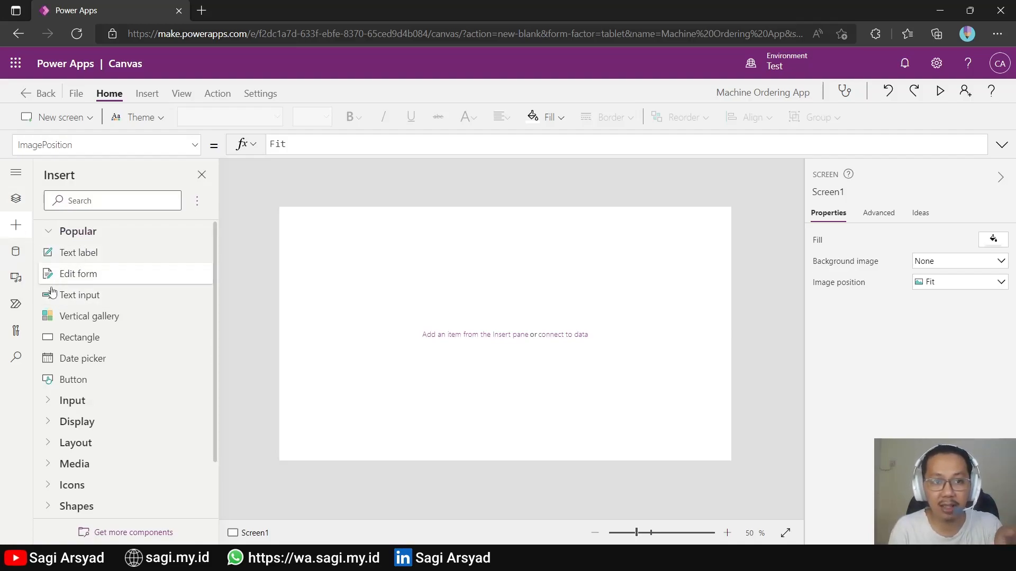
left_click(147, 98)
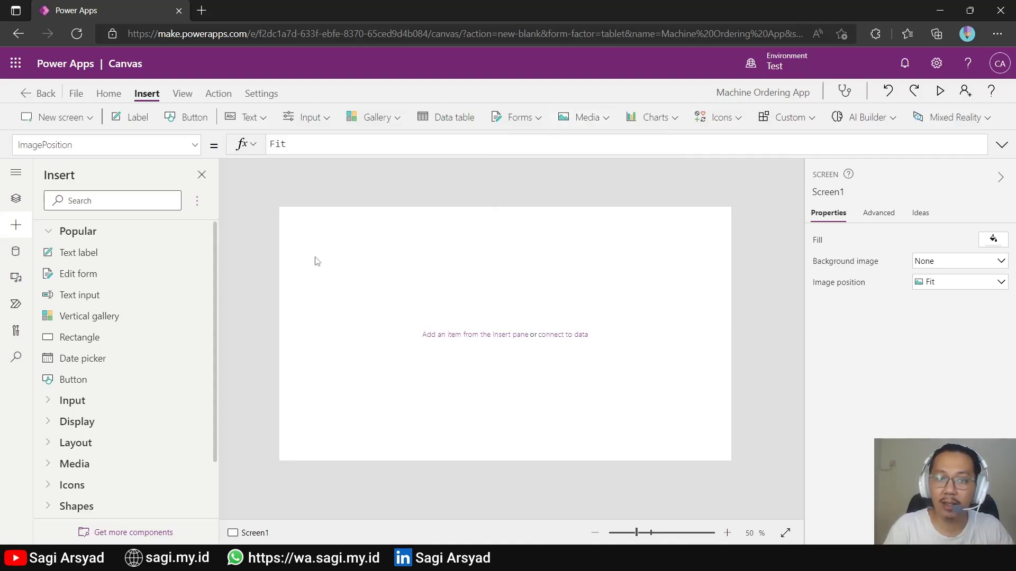
left_click(202, 175)
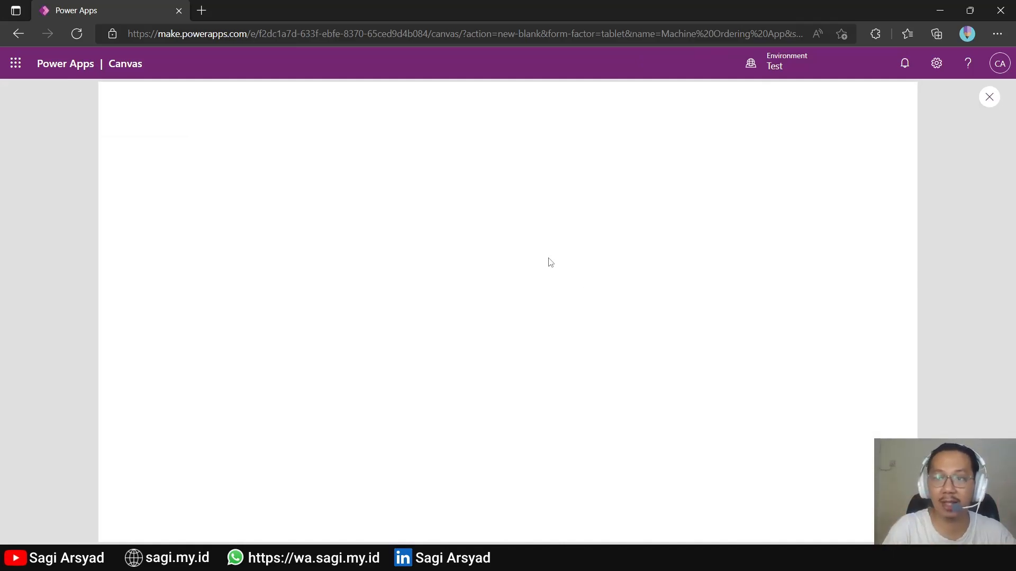
left_click(989, 97)
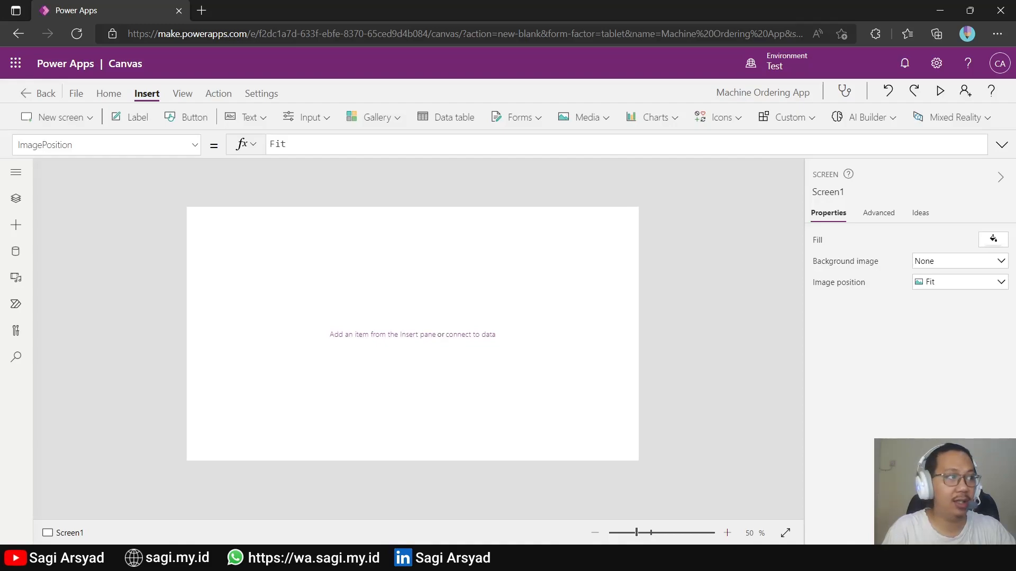
Step: Show the app's tree view of screens and keep the navigation without its labels
left_click(16, 170)
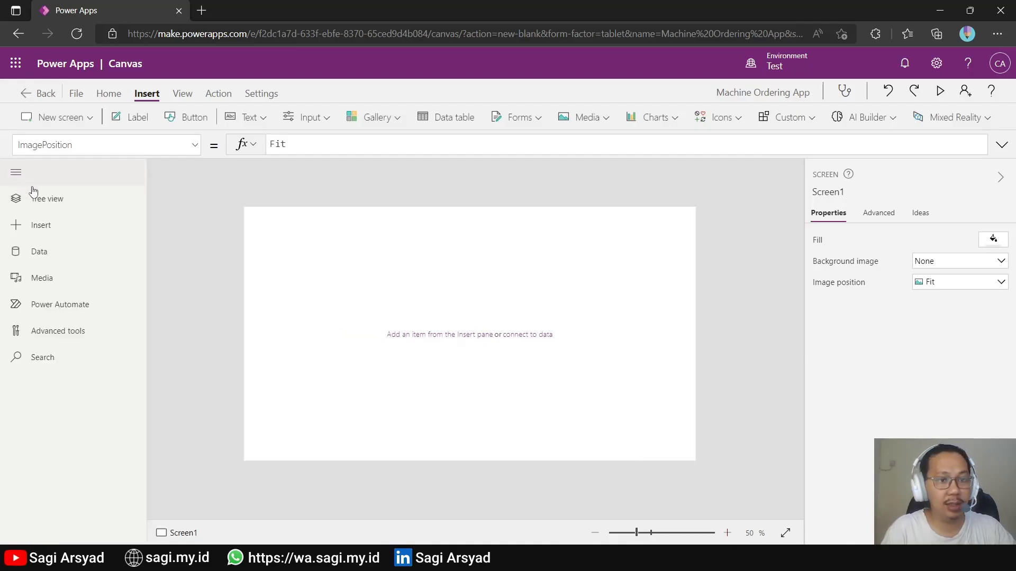
left_click(63, 200)
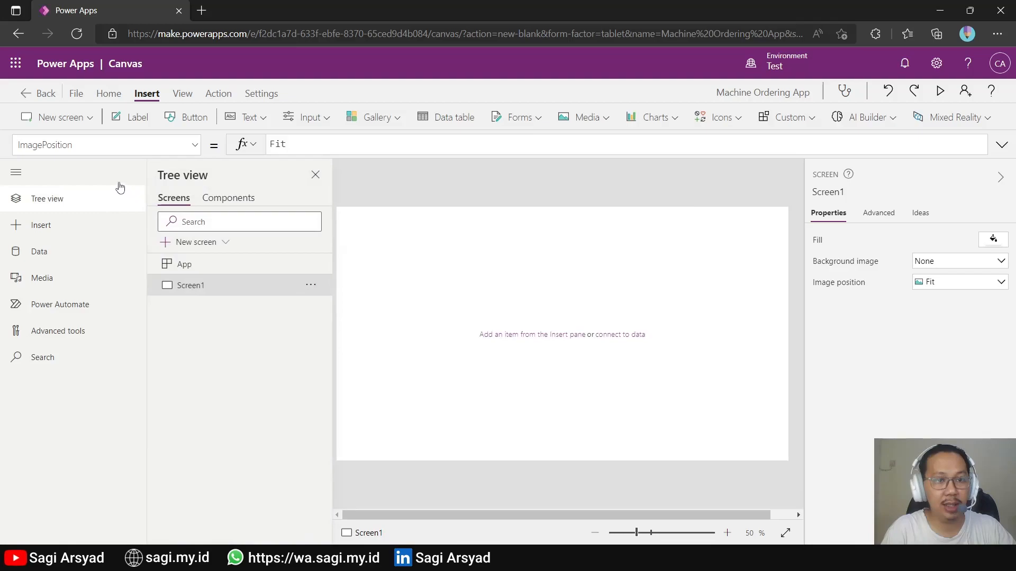
left_click(16, 176)
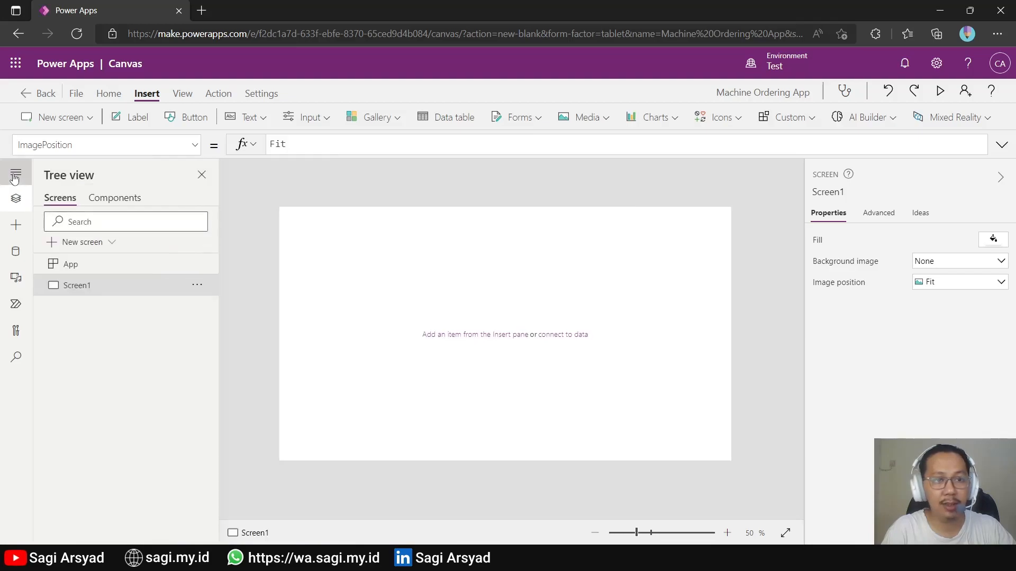
left_click(15, 177)
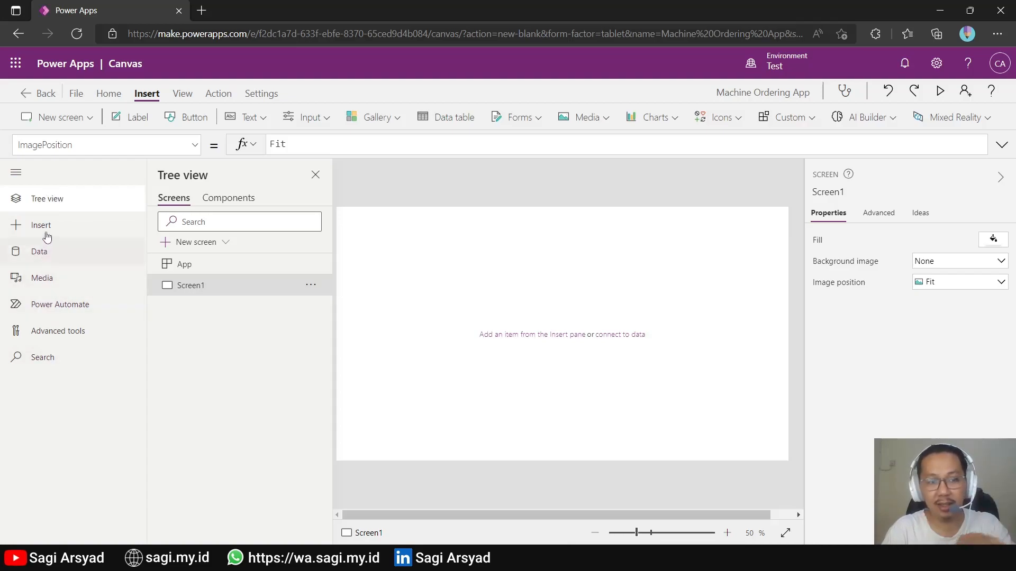
left_click(15, 173)
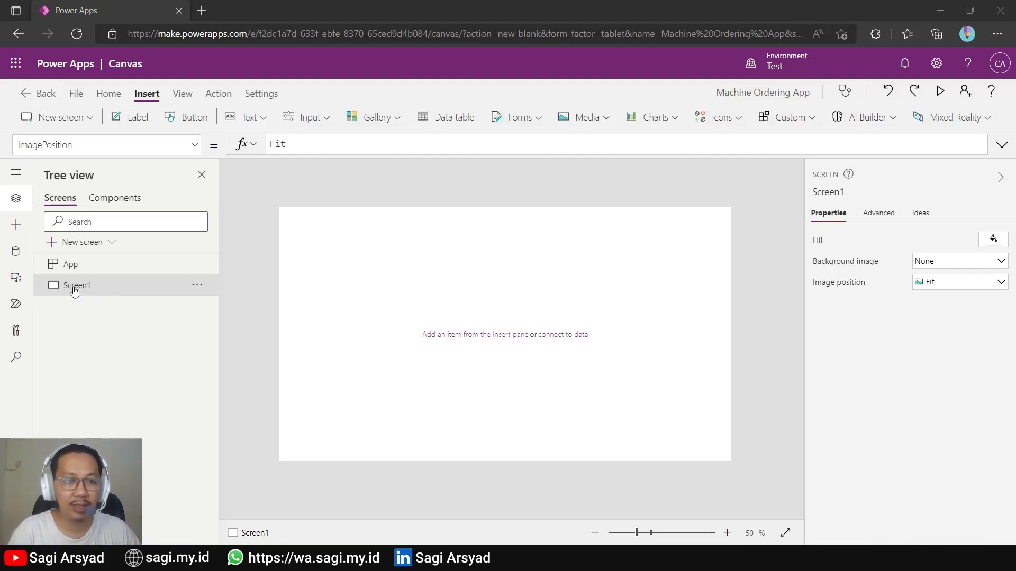
Step: Rename Screen1 as Main Screen
left_click(196, 286)
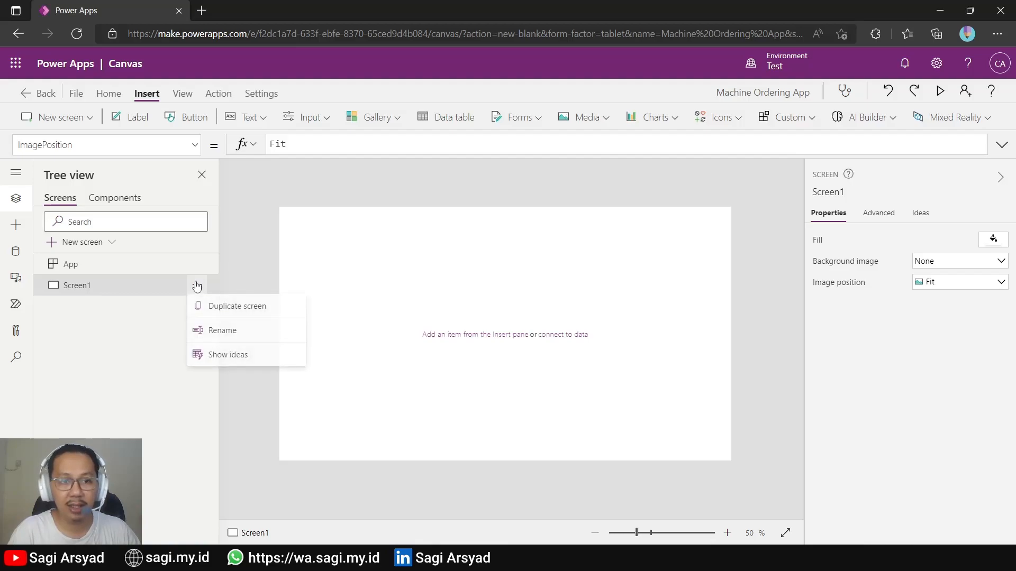
left_click(224, 334)
type("M")
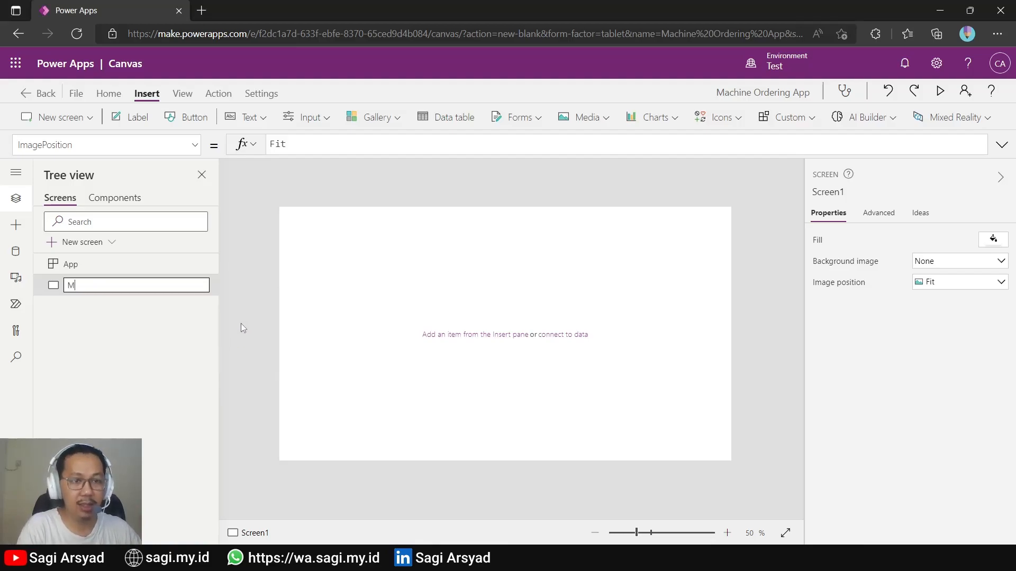
type("ain Screen")
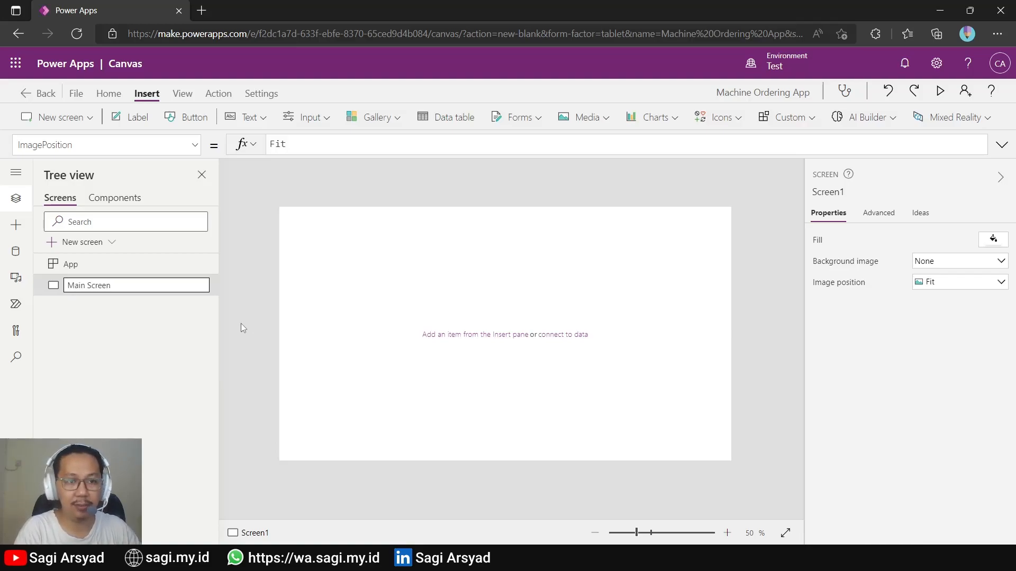
key("Return")
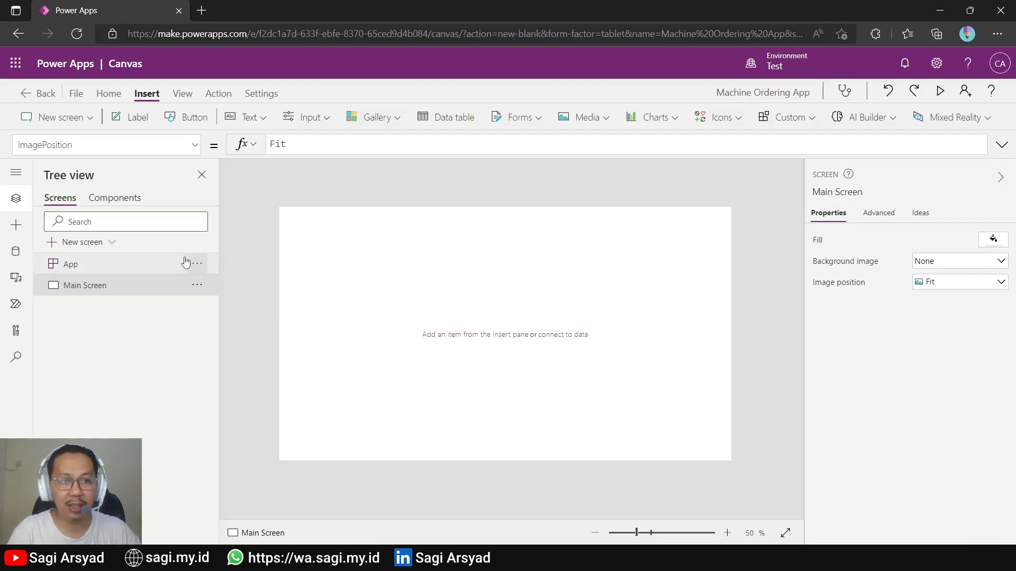
Step: Place a text label in the upper part of Main Screen at about X 351, Y 117
left_click(14, 228)
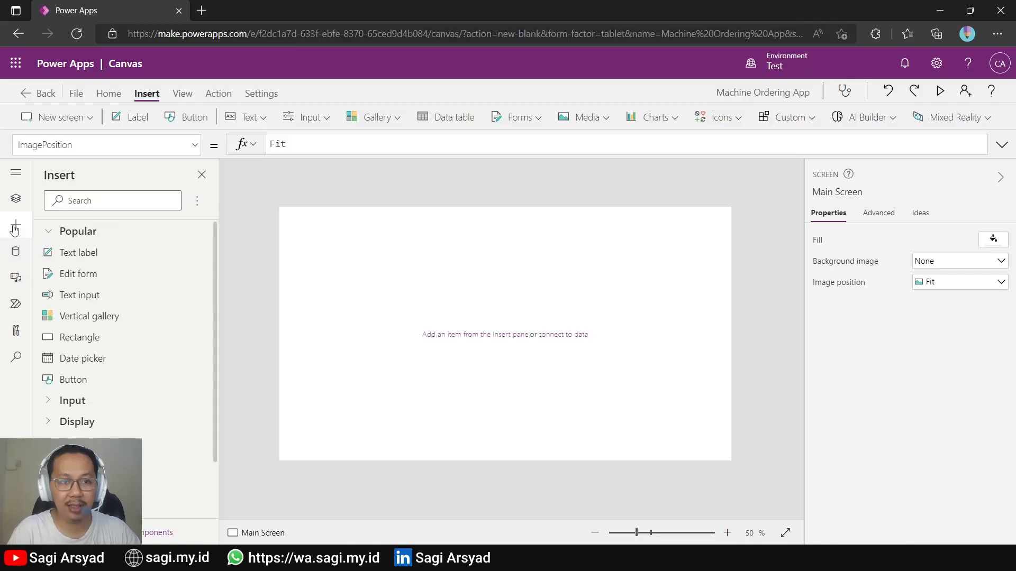
left_click_drag(68, 252, 410, 256)
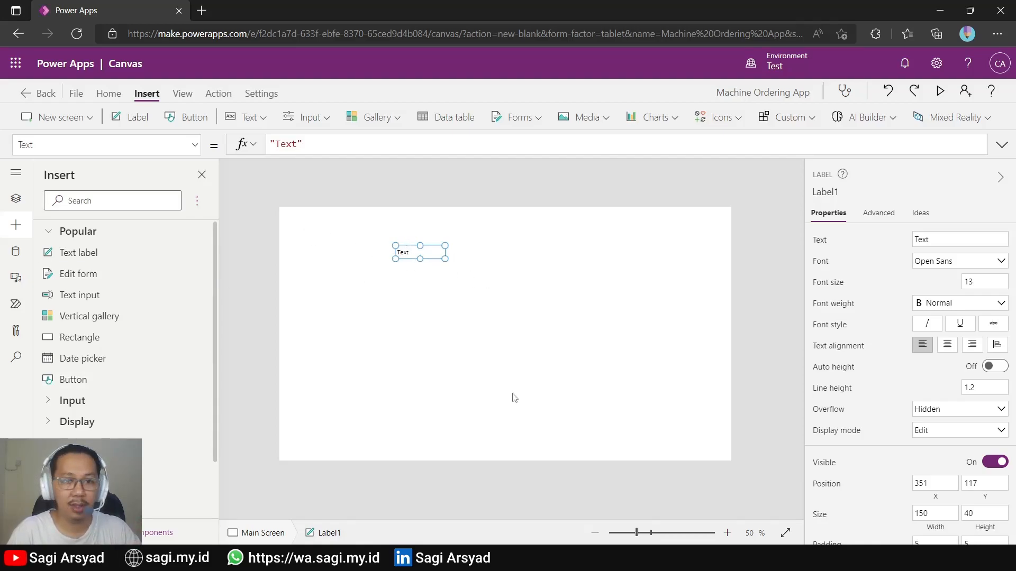
left_click(257, 291)
left_click(432, 252)
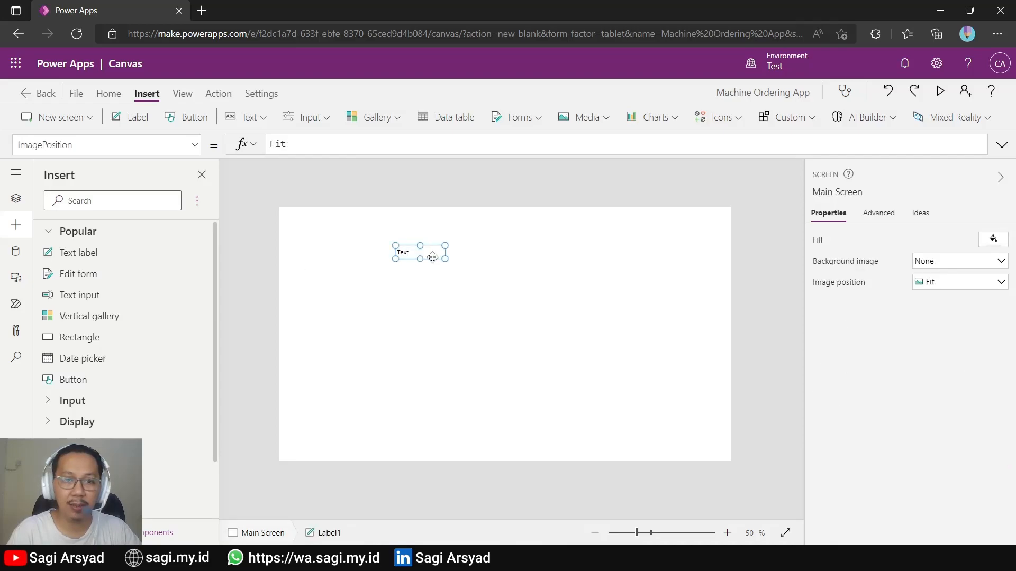
Step: Rename the Label1 control on Main Screen as Header Label
left_click(16, 199)
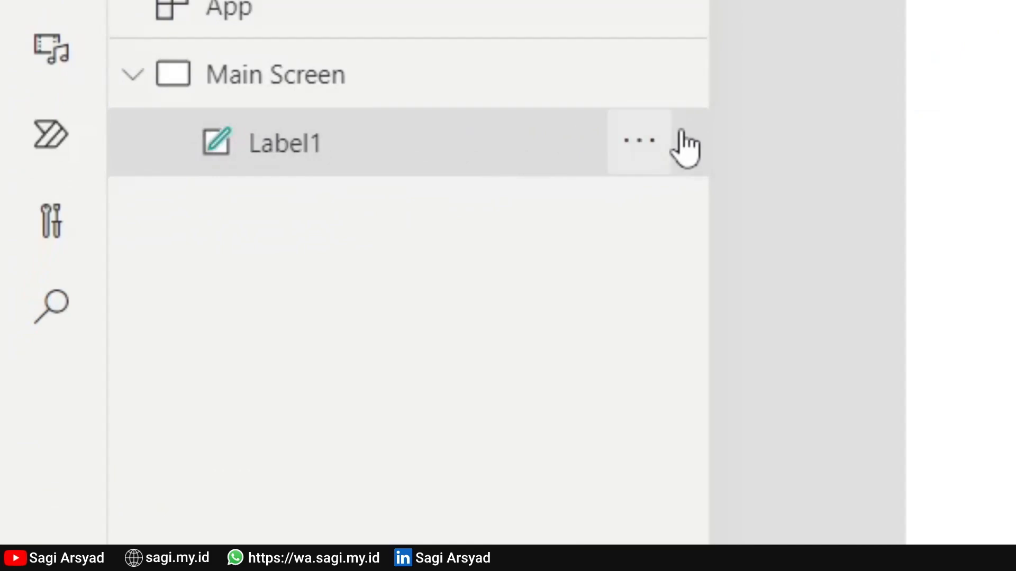
left_click(632, 141)
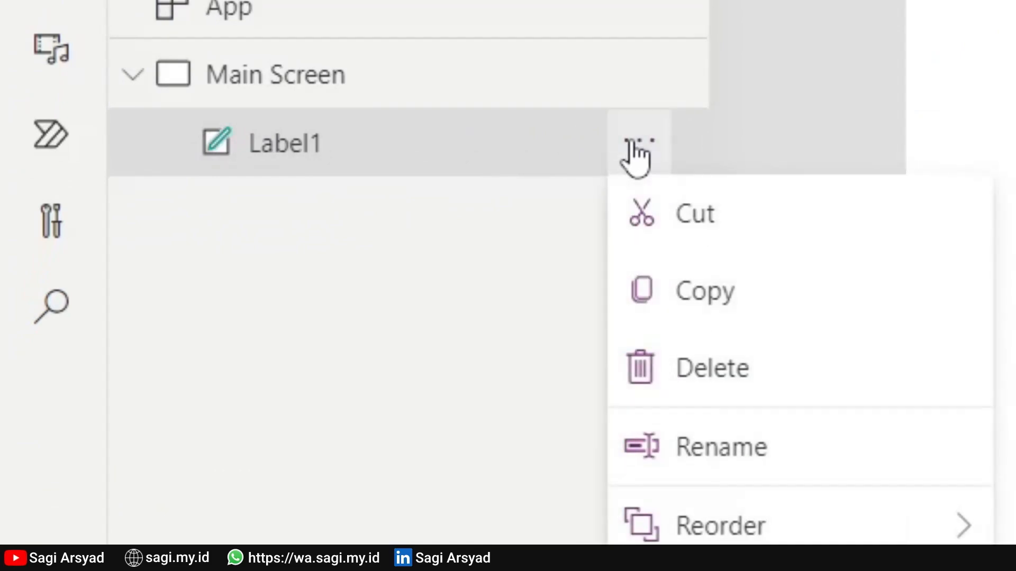
left_click(254, 201)
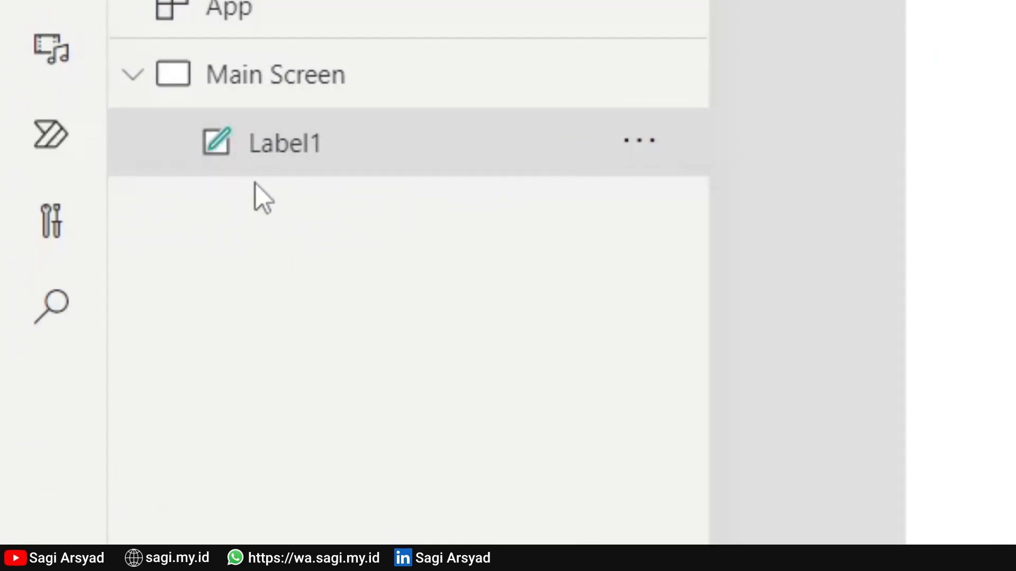
double_click(267, 148)
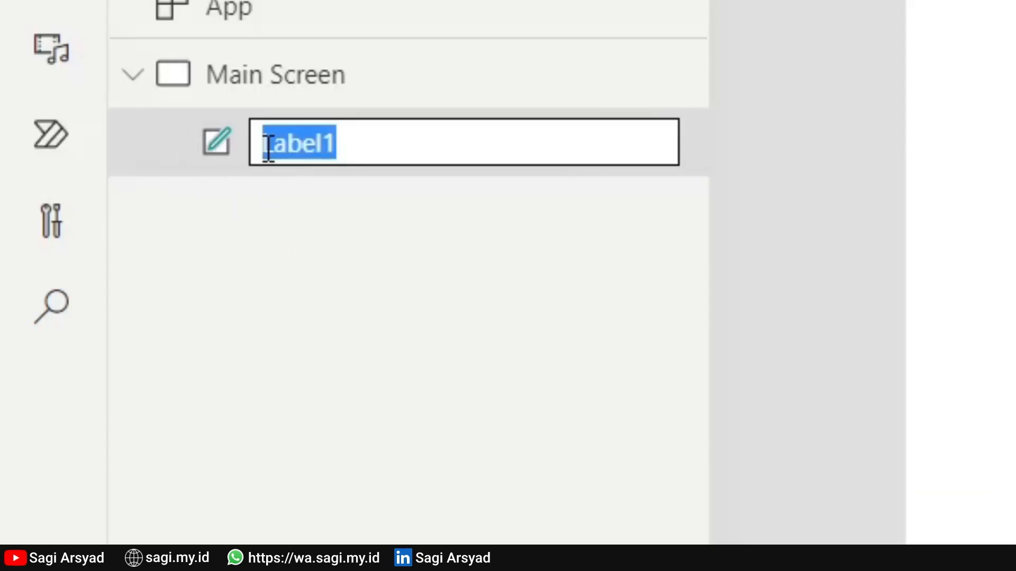
type("Header")
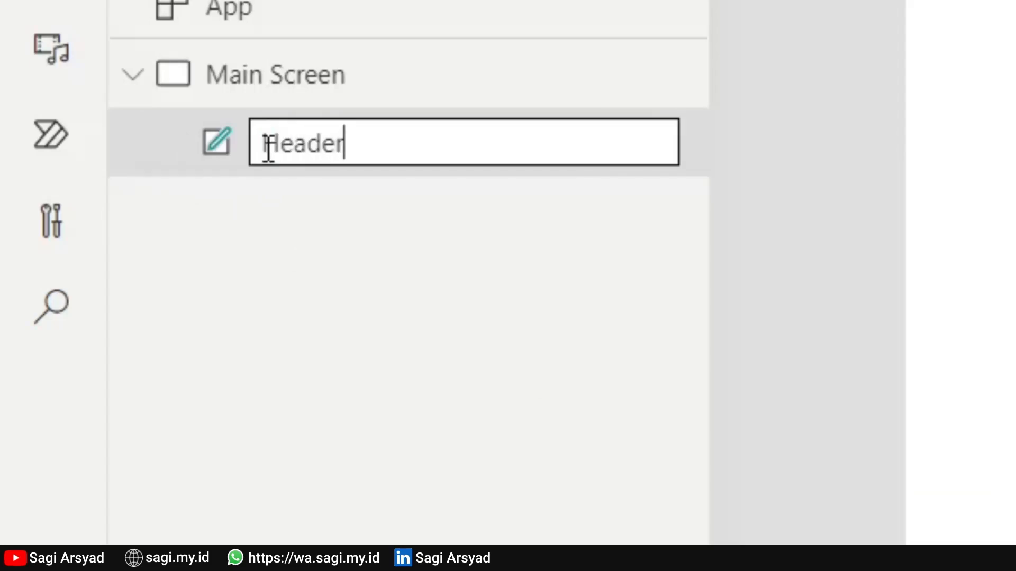
type(" Label")
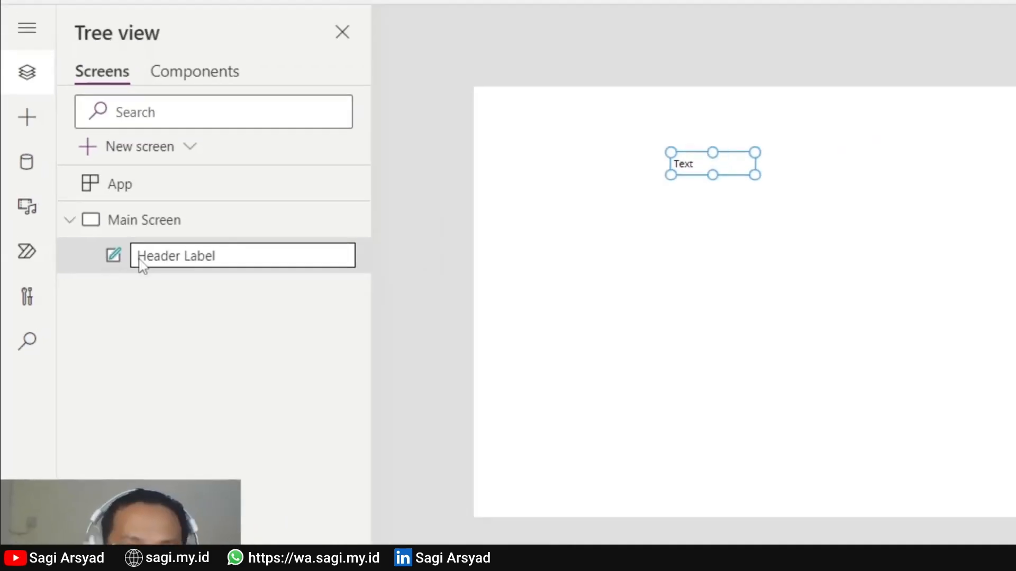
key("Return")
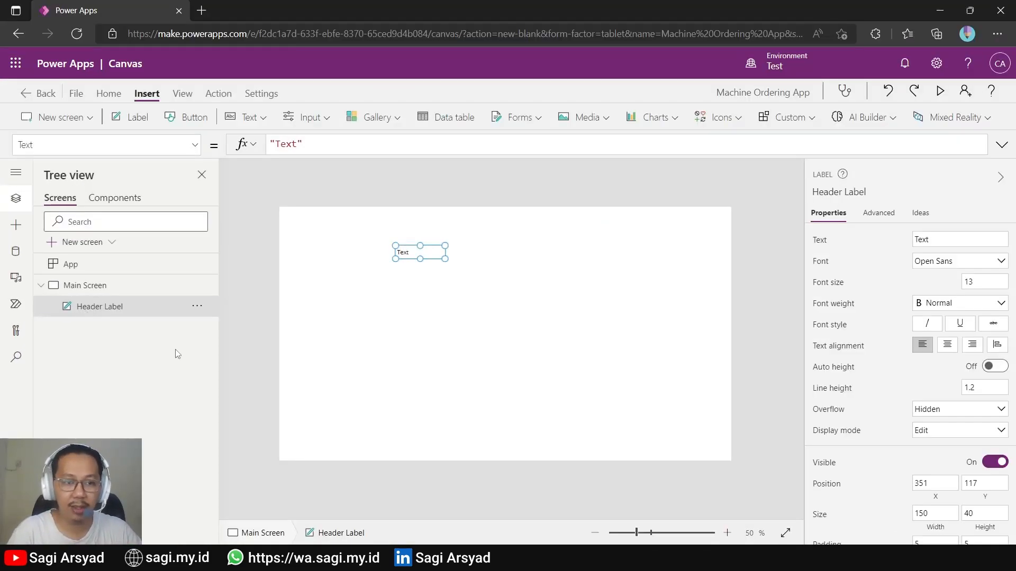
left_click(197, 307)
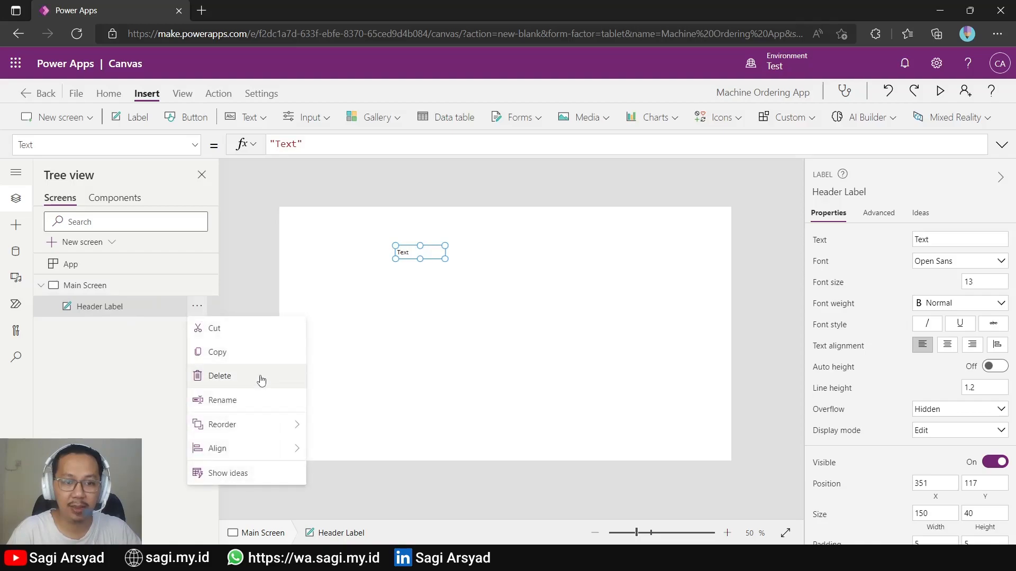
left_click(121, 364)
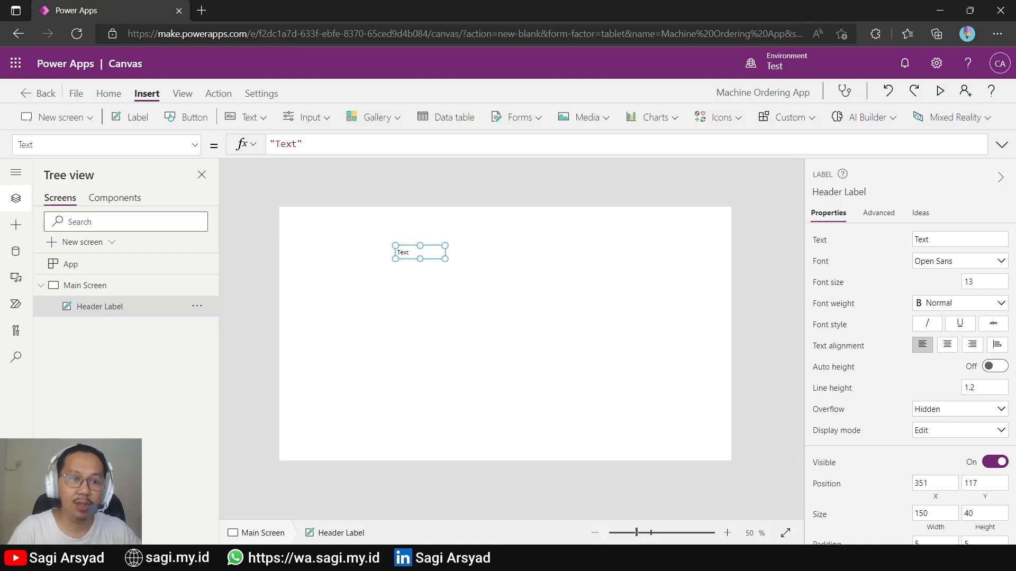
Step: Move Header Label to the upper edge of Main Screen at about X 318, Y 0, and set its text to "Machine Ordering"
left_click_drag(427, 251, 415, 208)
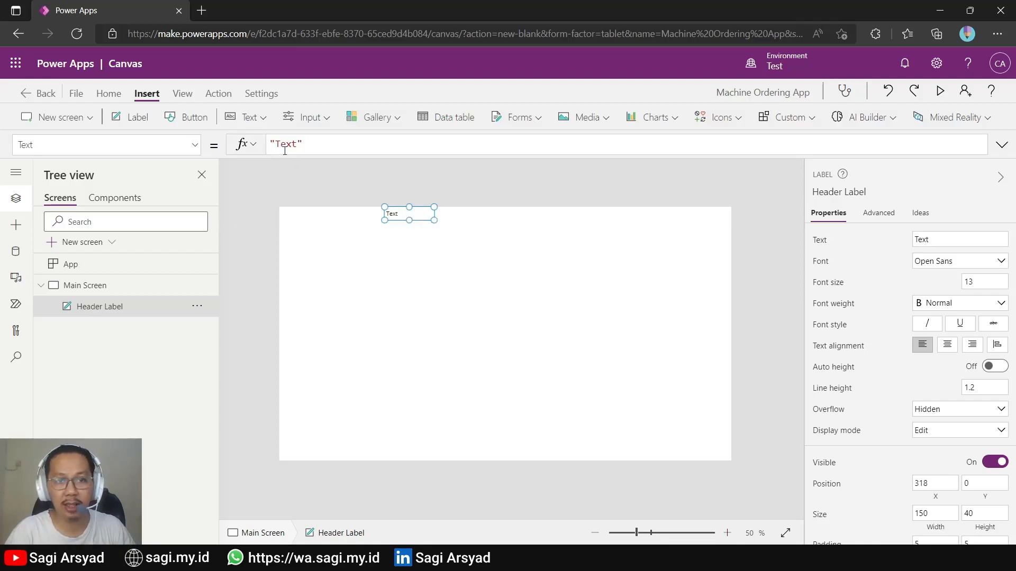
left_click(187, 147)
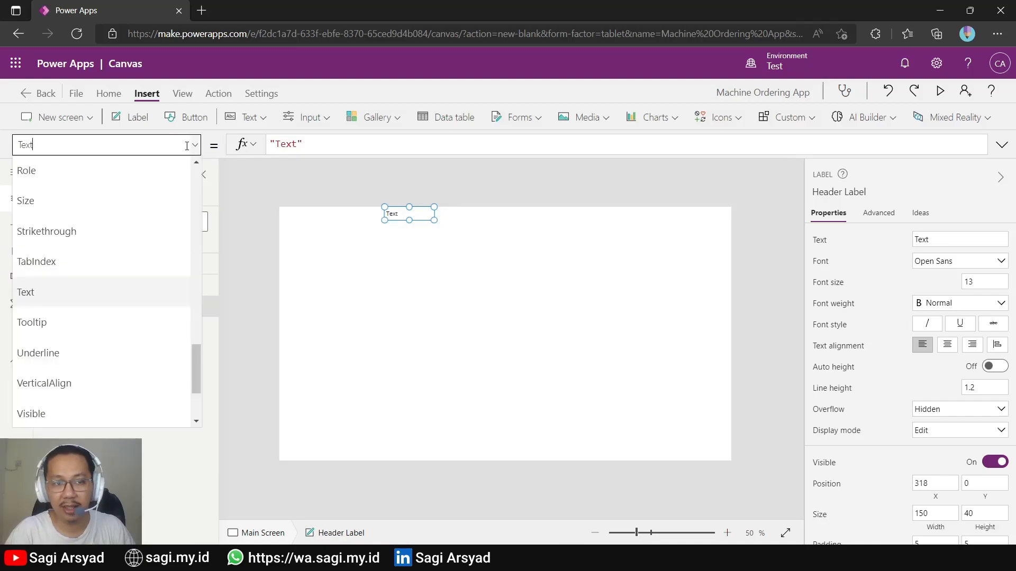
left_click(323, 144)
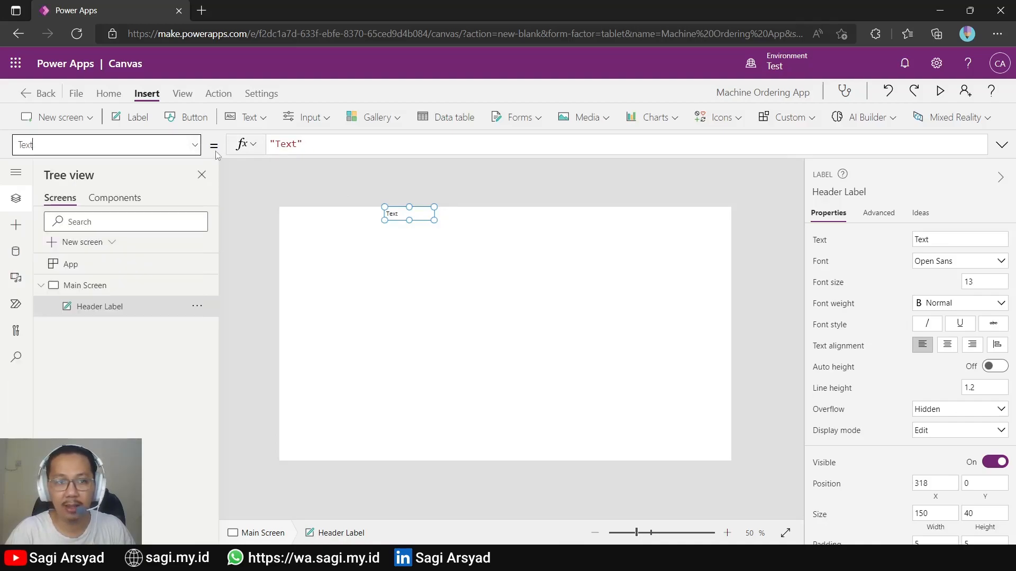
double_click(288, 144)
type("Machine ")
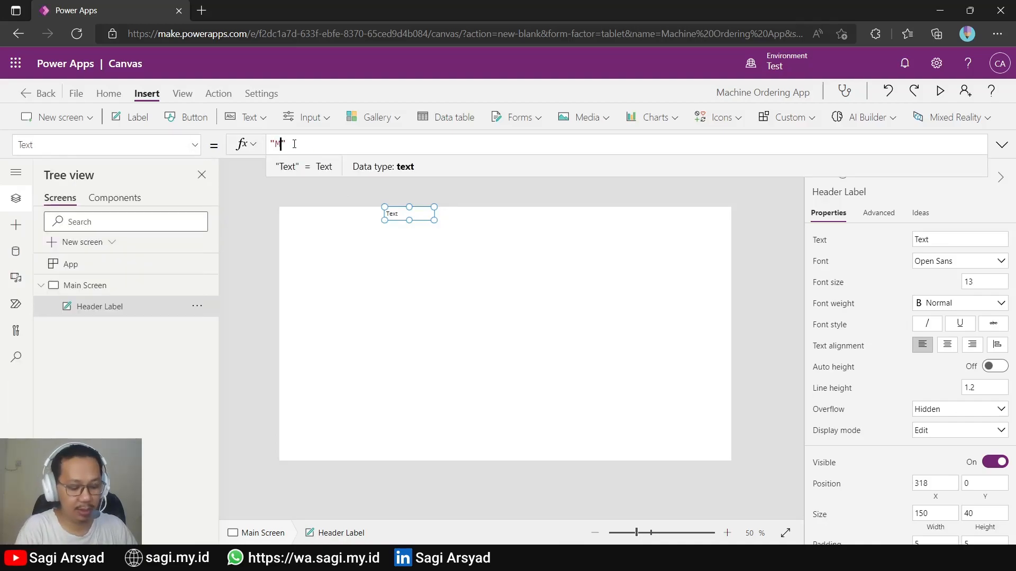
type("Ordering")
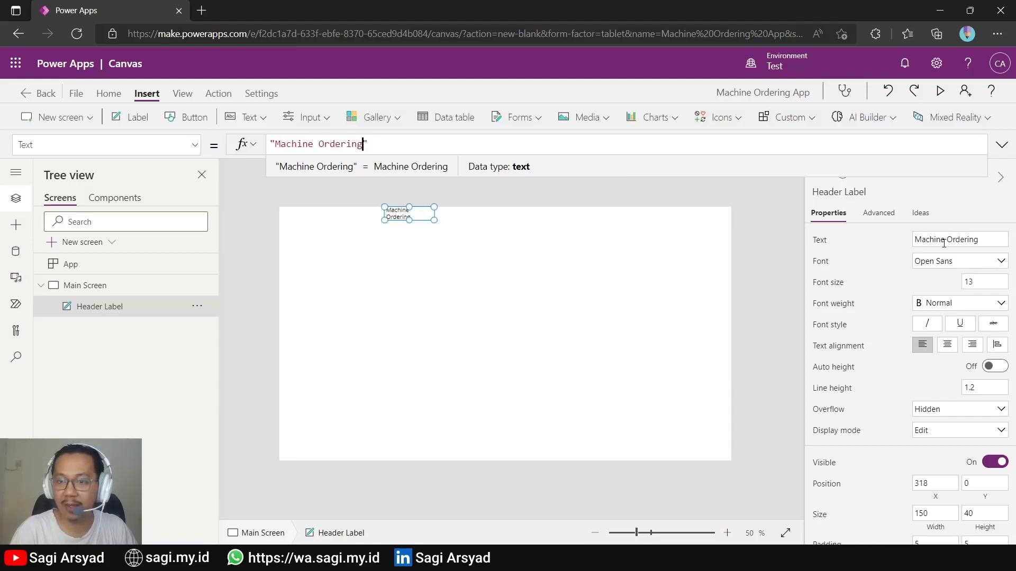
left_click(480, 312)
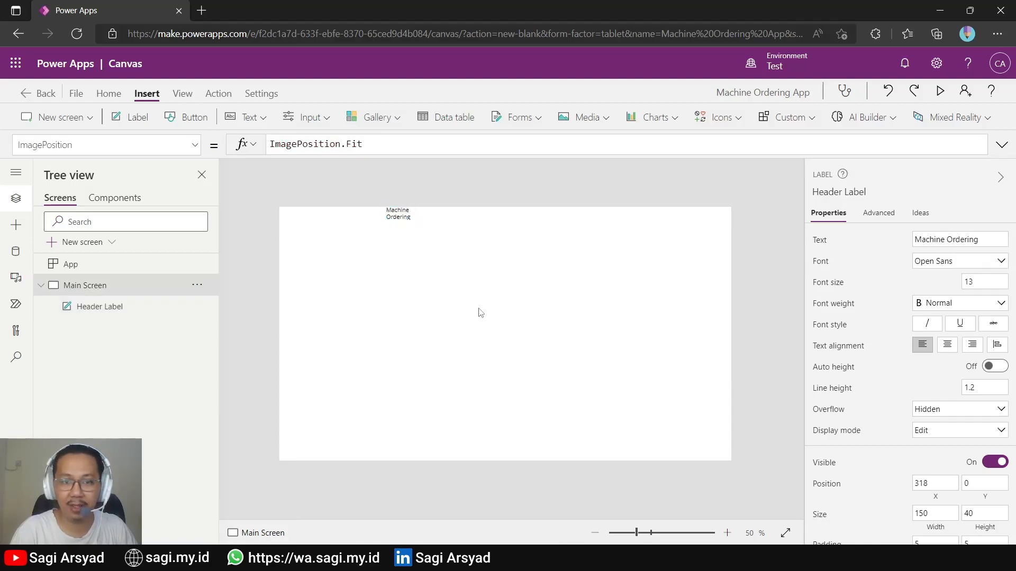
Step: Place Header Label at X 0, Y 0 on Main Screen and set its width to 1366
left_click(403, 219)
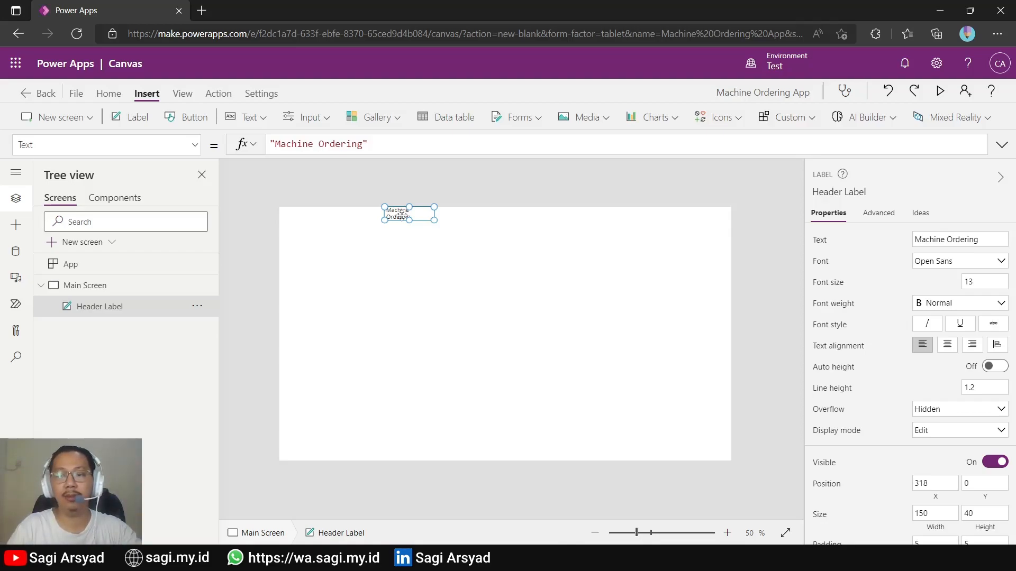
left_click(196, 148)
scroll(138, 319, "down", 3)
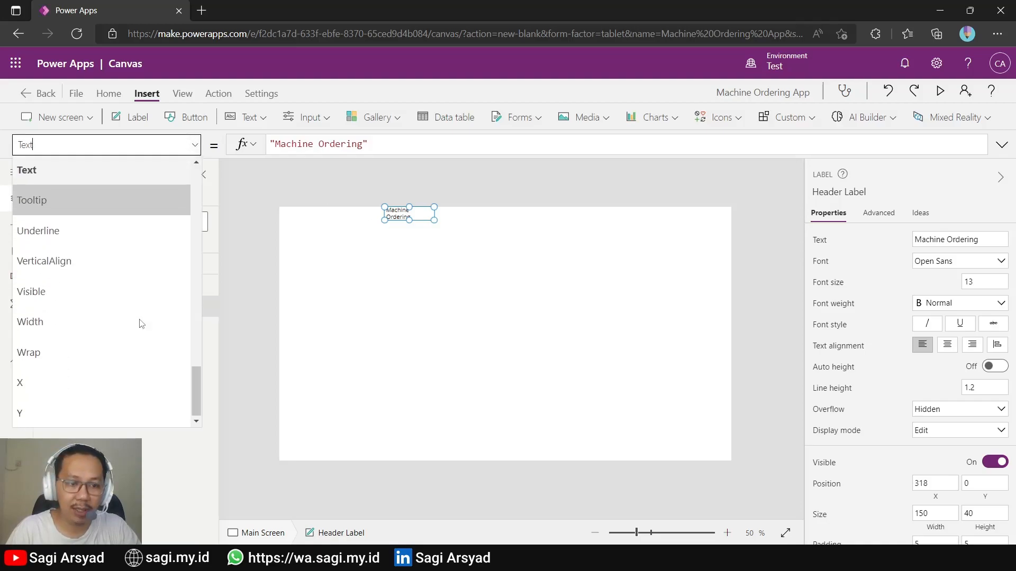
left_click(128, 325)
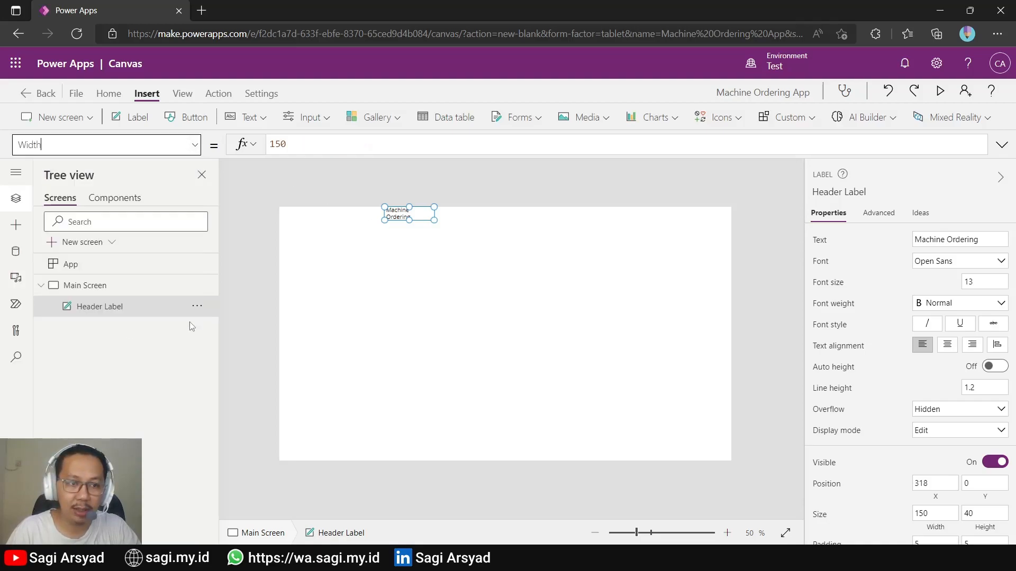
double_click(279, 145)
type("1")
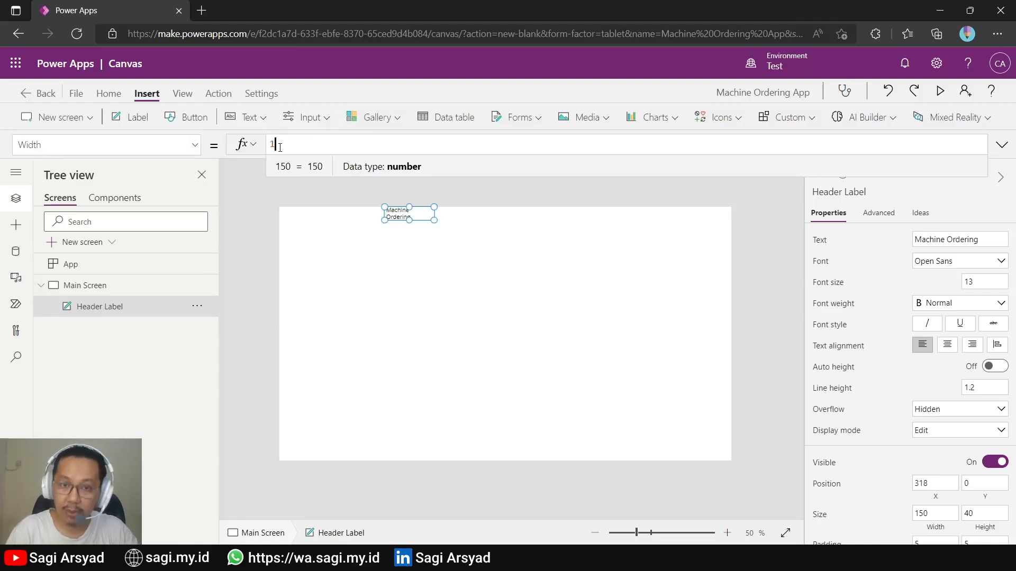
type("366")
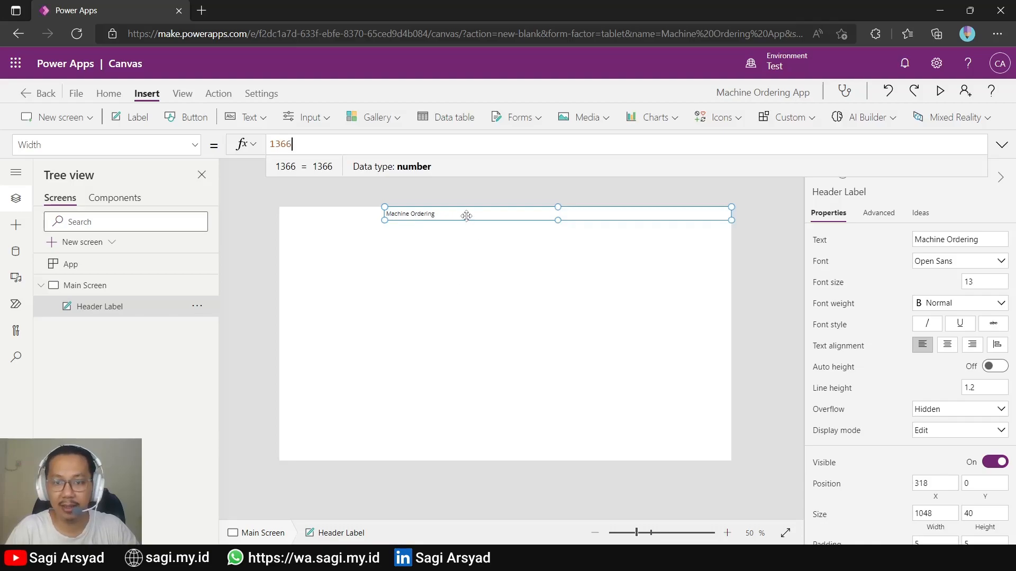
left_click_drag(466, 213, 351, 208)
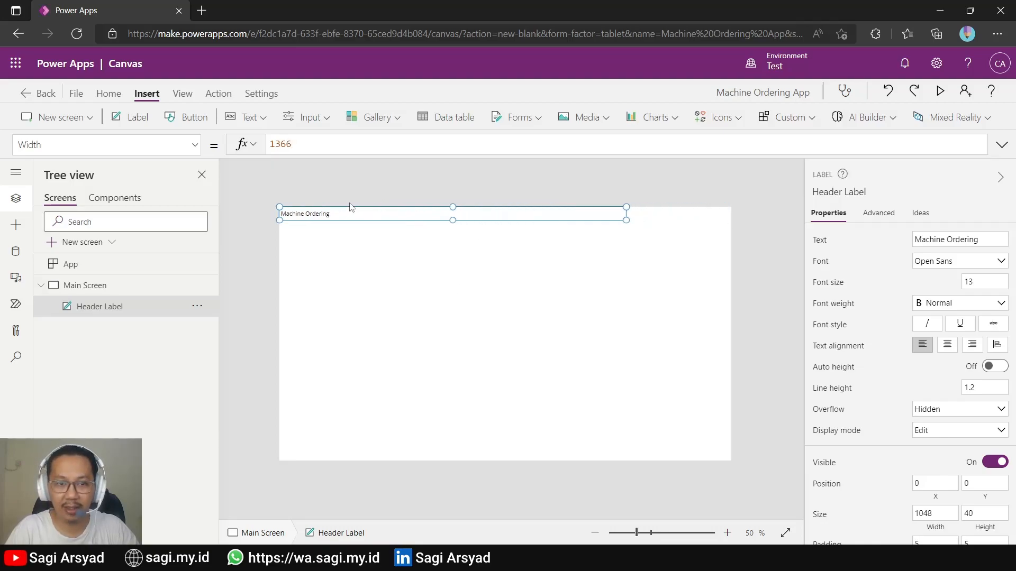
left_click(351, 250)
left_click(400, 216)
double_click(301, 147)
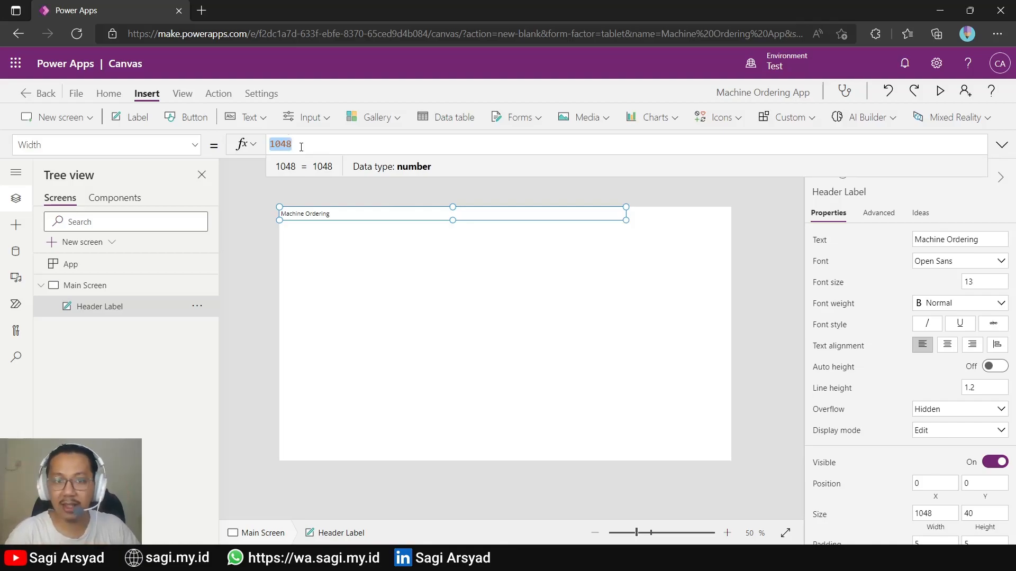
type("1366")
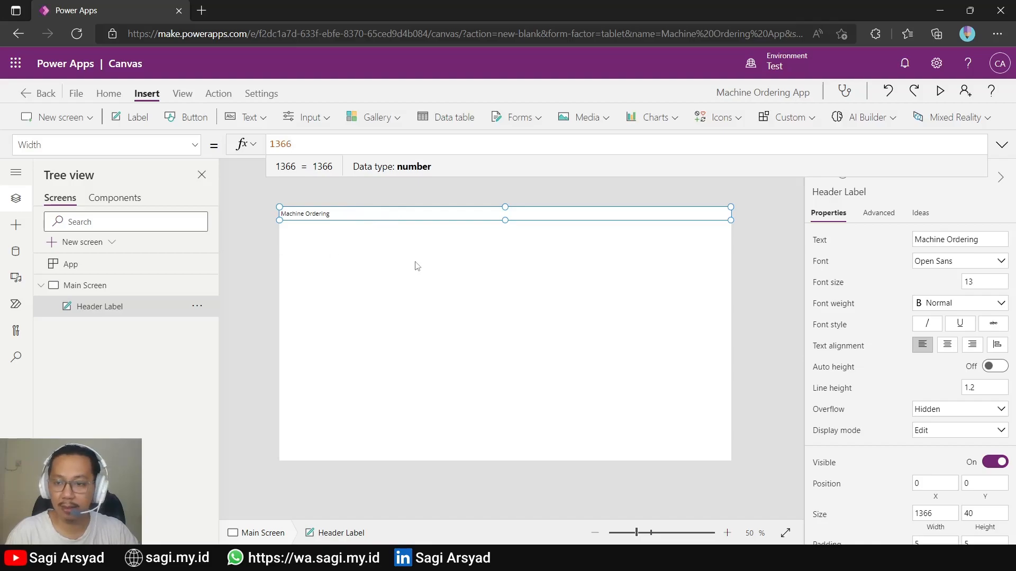
Step: Set the height of Header Label to 80
left_click(194, 145)
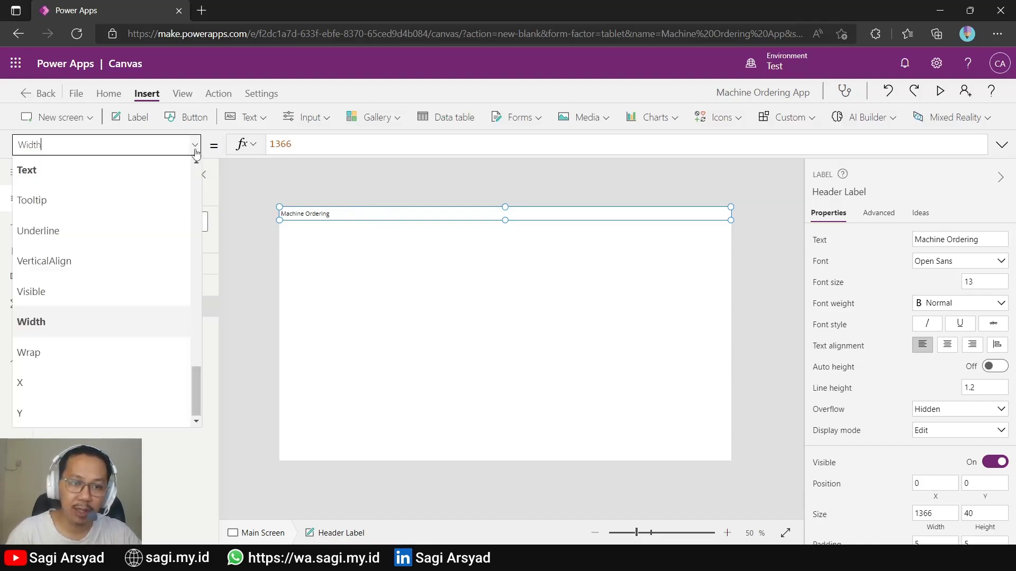
scroll(124, 324, "up", 3)
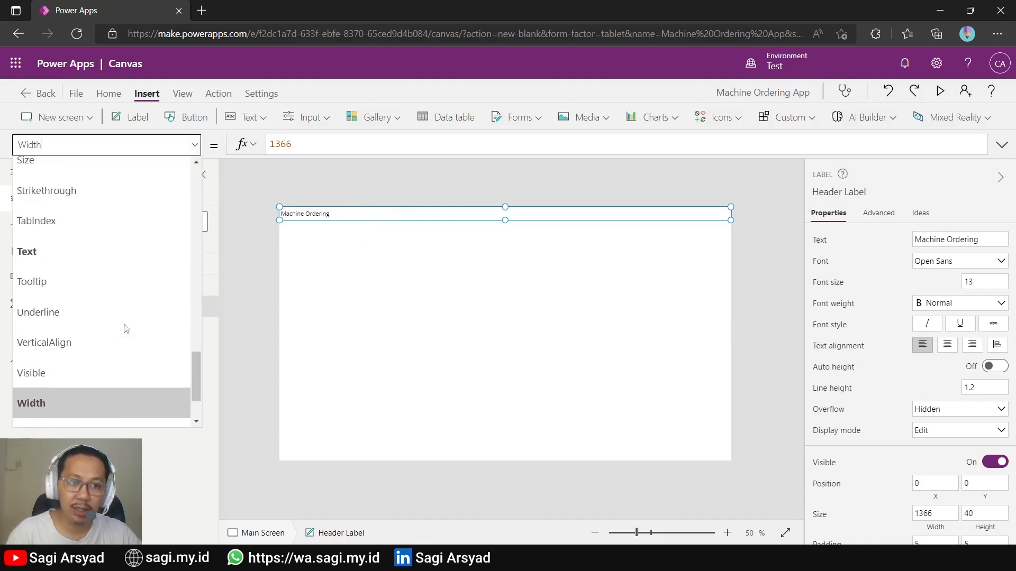
scroll(124, 325, "up", 5)
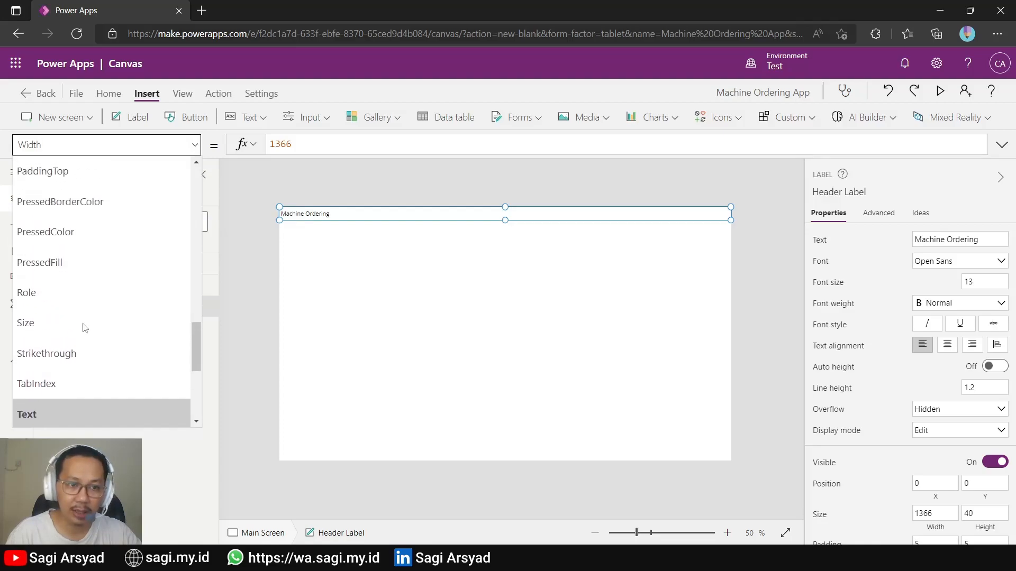
scroll(83, 328, "up", 4)
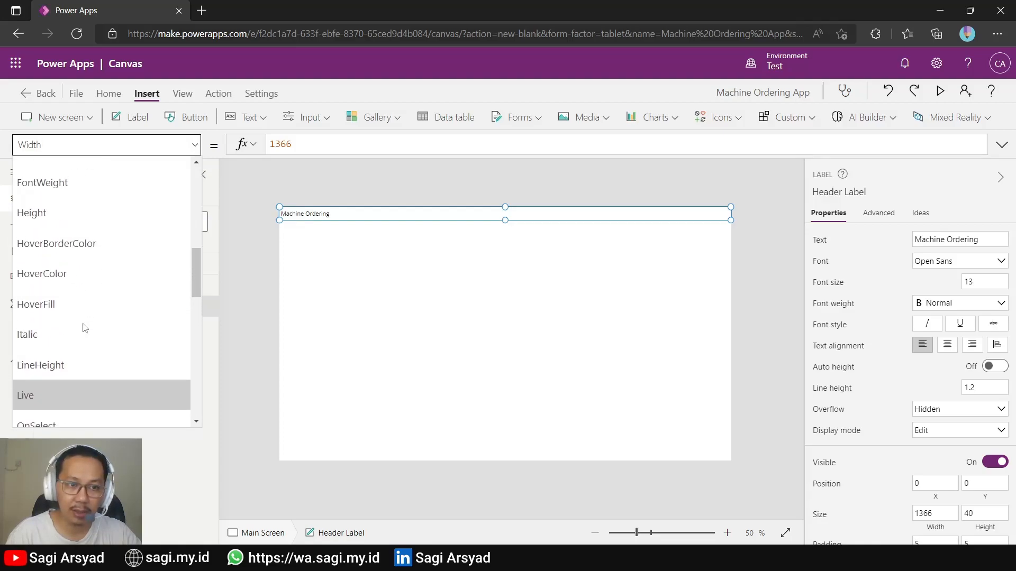
left_click(40, 214)
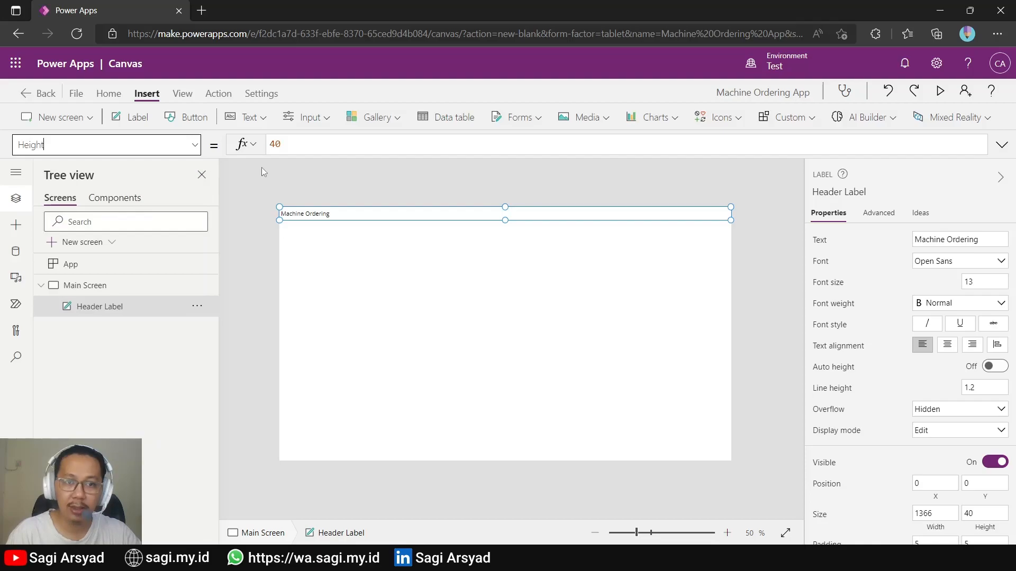
left_click(285, 143)
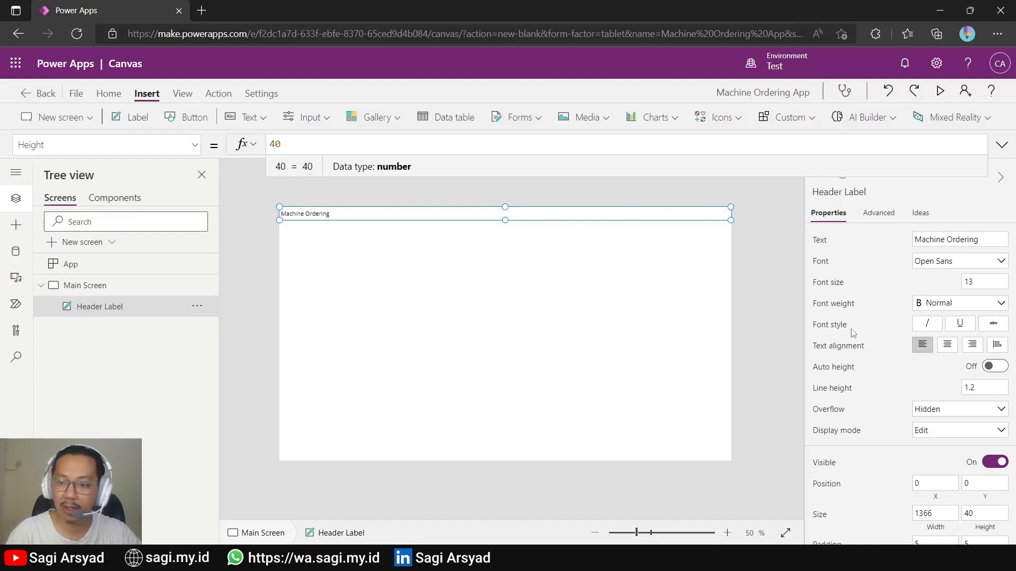
scroll(914, 463, "down", 2)
left_click(926, 416)
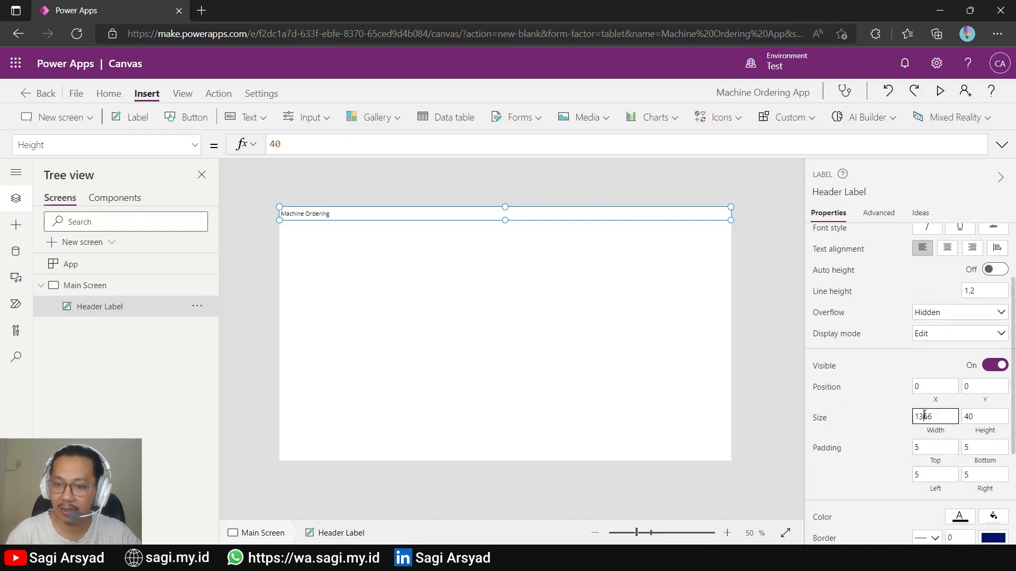
left_click(973, 418)
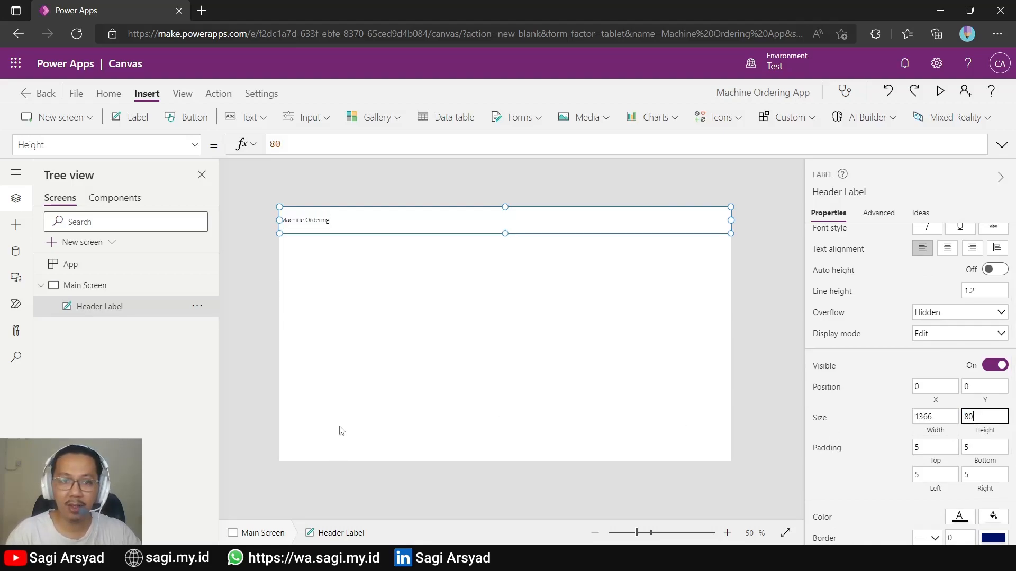
Step: Set Header Label's font size to 18 and center its text
left_click(312, 225)
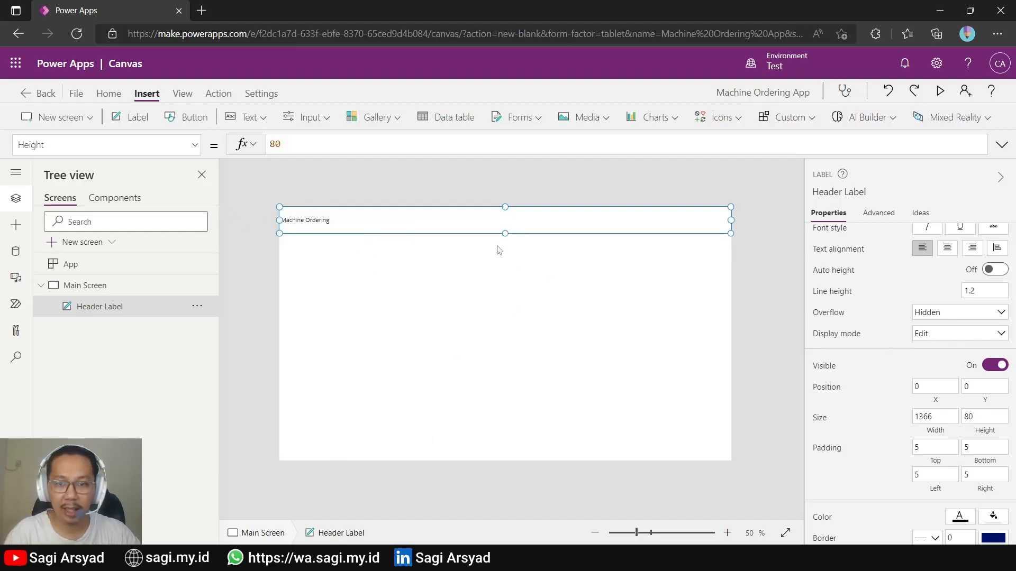
scroll(903, 431, "up", 2)
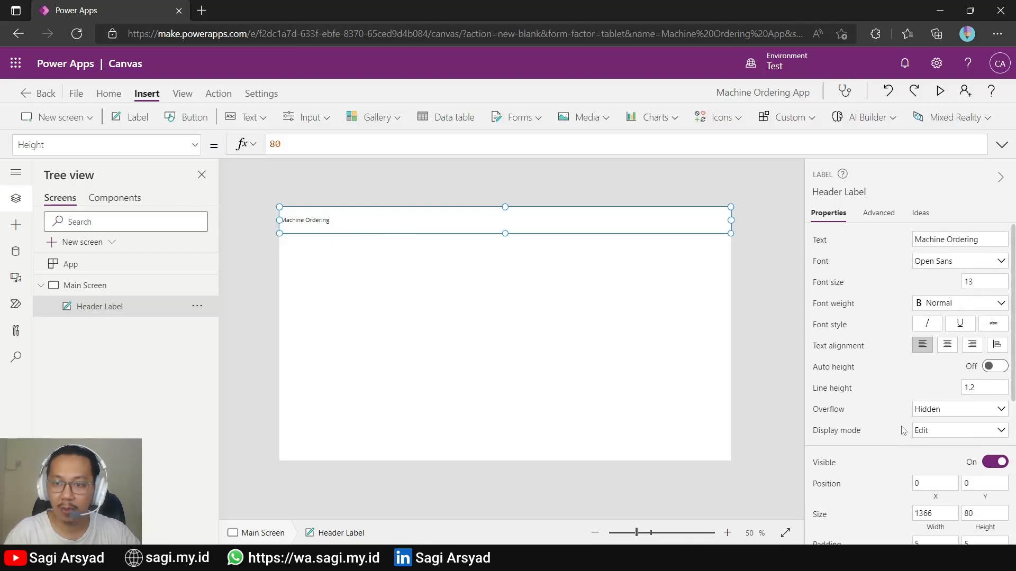
left_click(978, 284)
type("18")
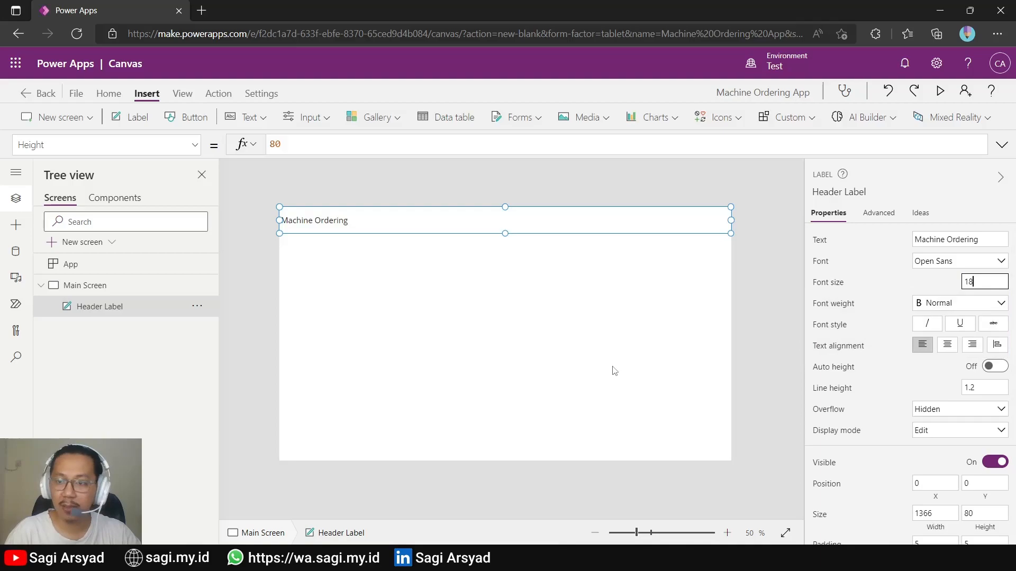
left_click(948, 345)
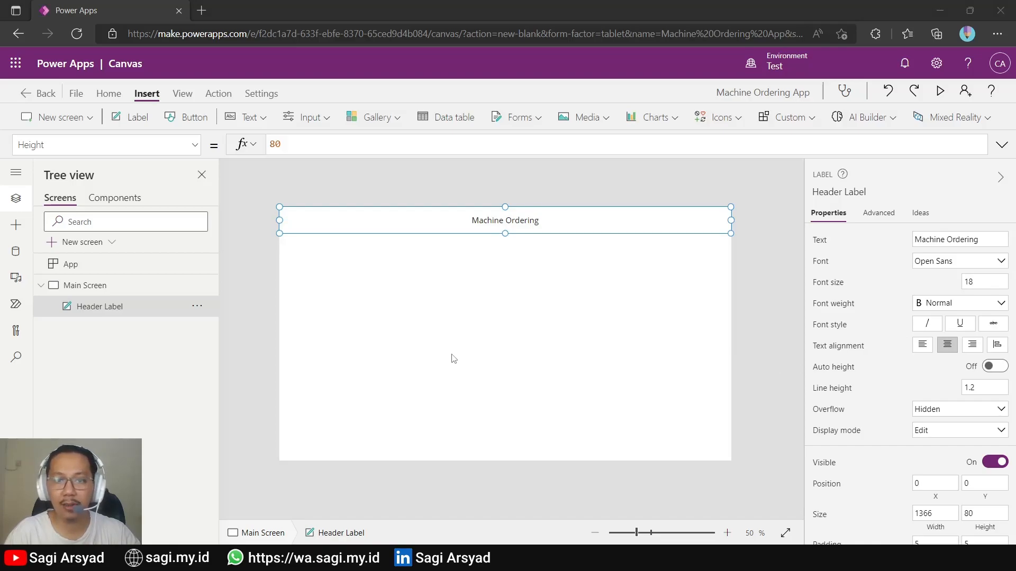
Step: Set the fill color of Header Label to black from the standard colors
left_click(453, 217)
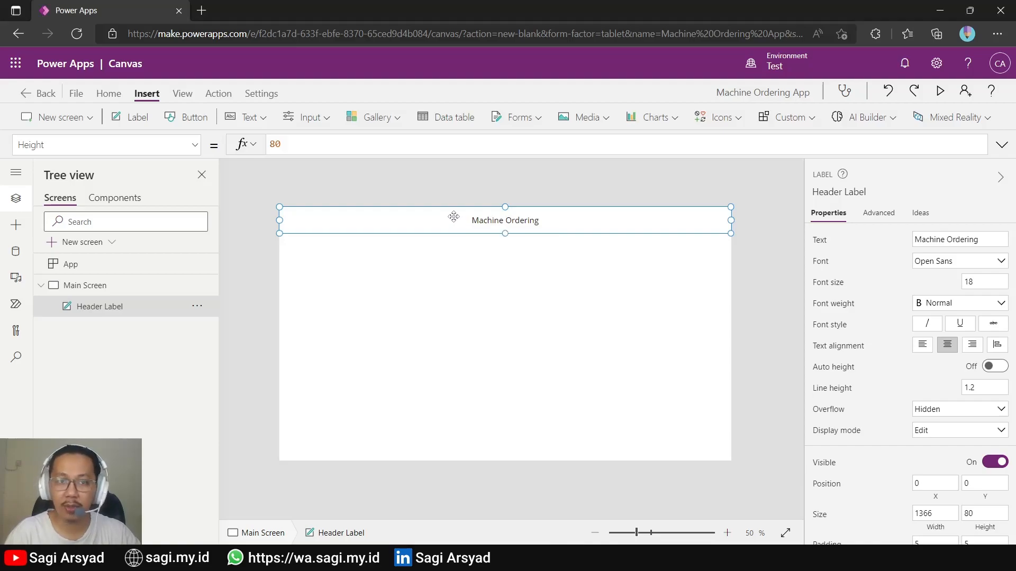
scroll(914, 311, "down", 5)
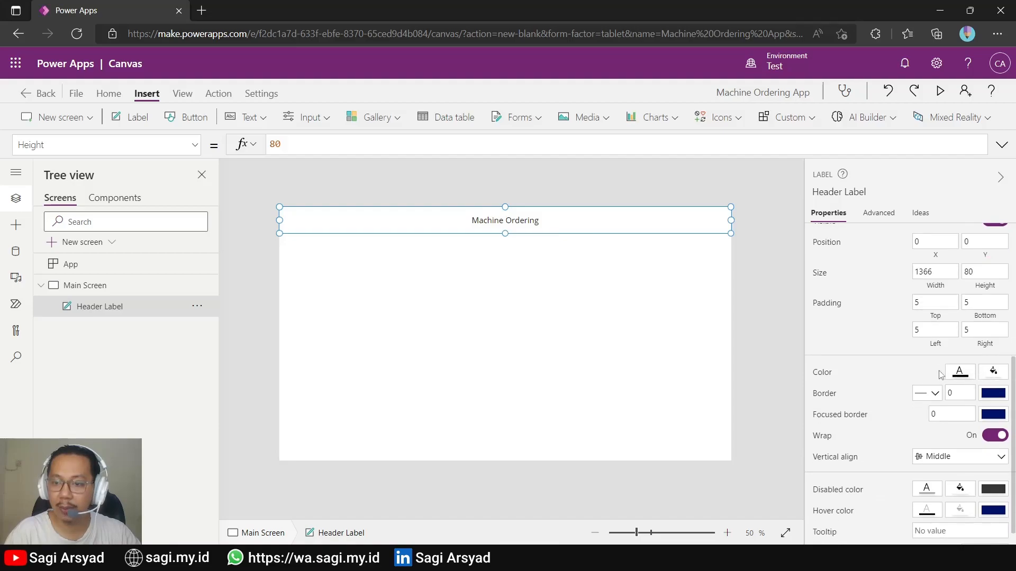
left_click(984, 374)
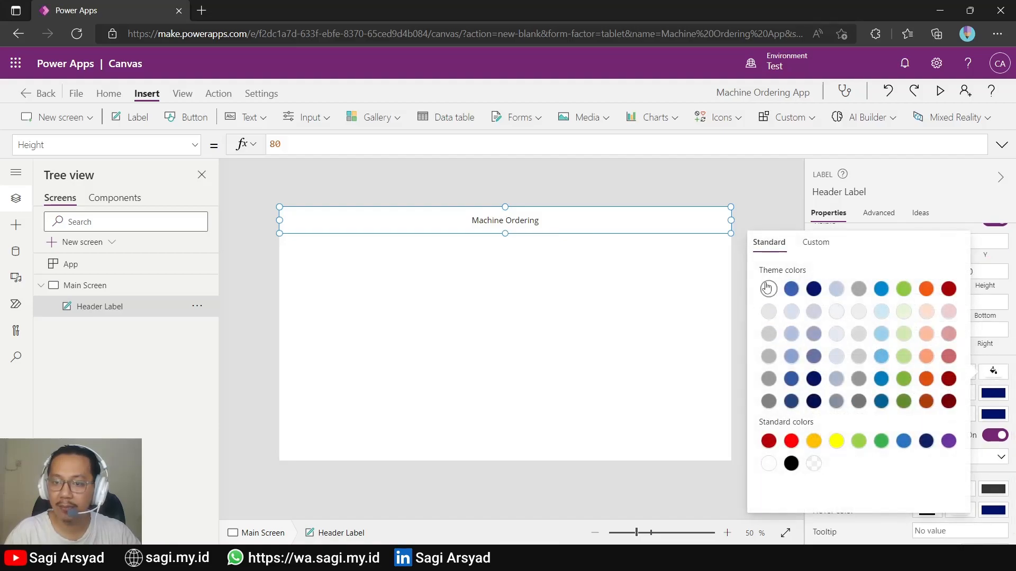
left_click(792, 465)
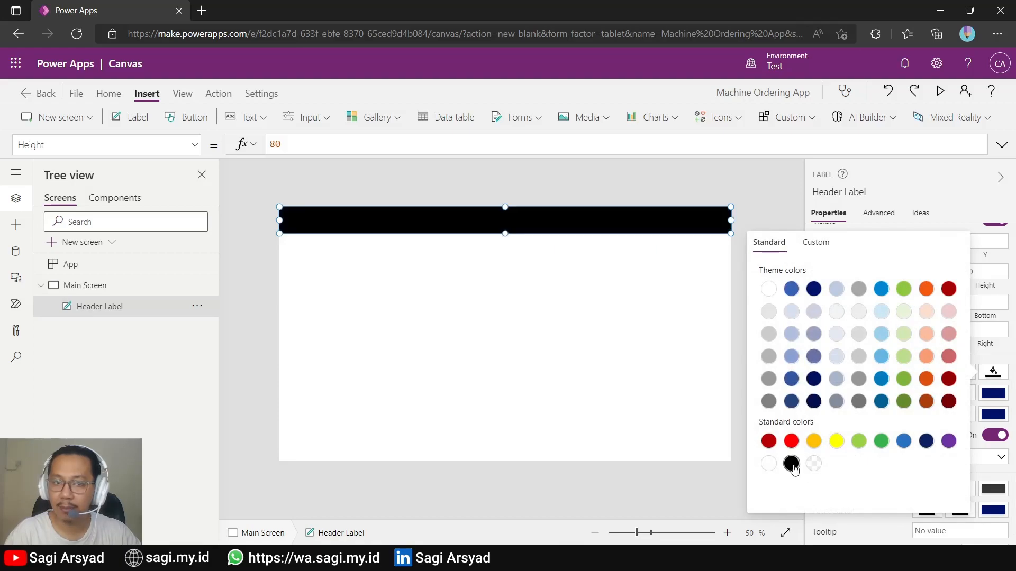
left_click(635, 415)
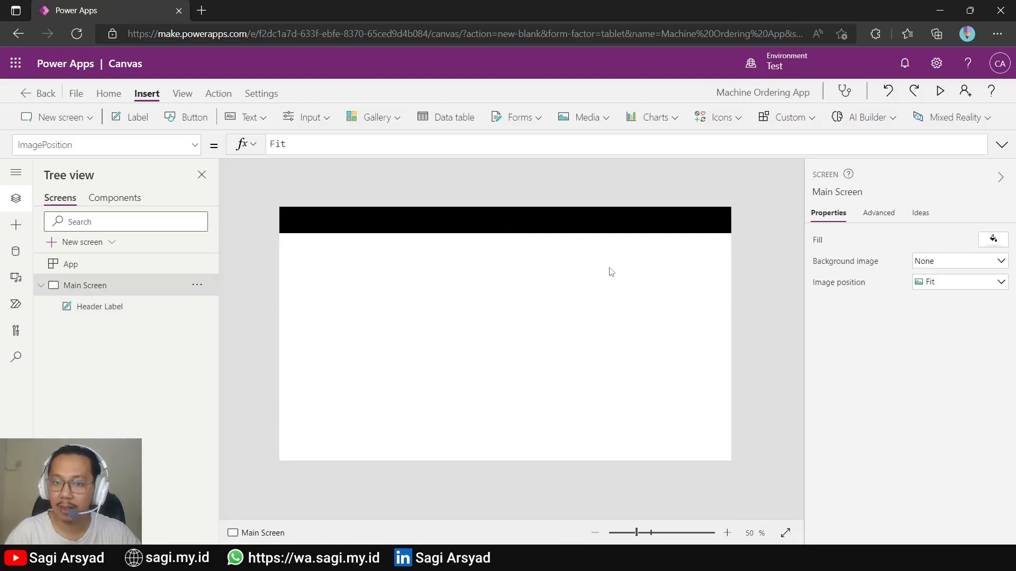
Step: Set the text color of Header Label to white from the theme colors
left_click(506, 231)
scroll(953, 424, "down", 5)
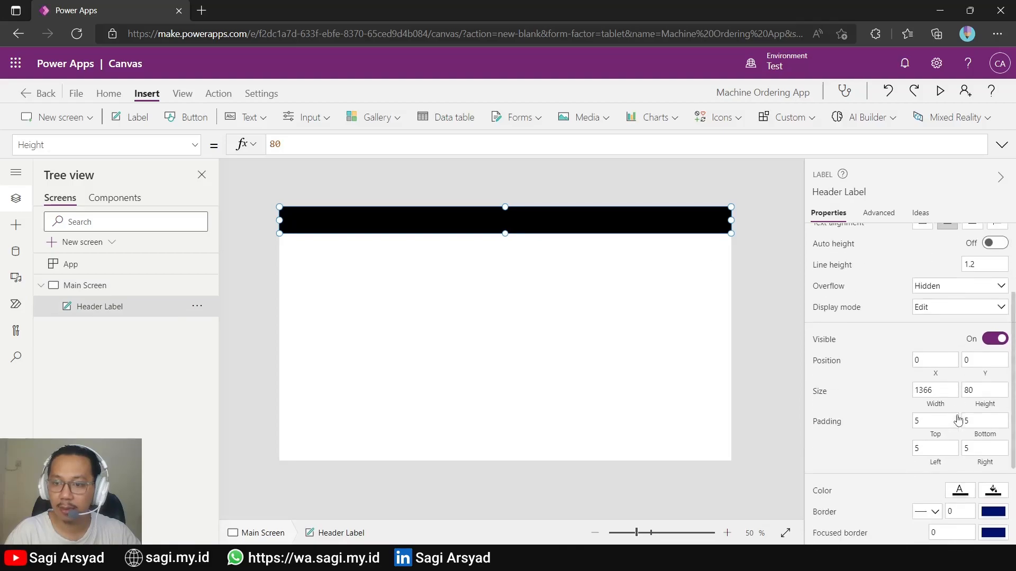
left_click(960, 353)
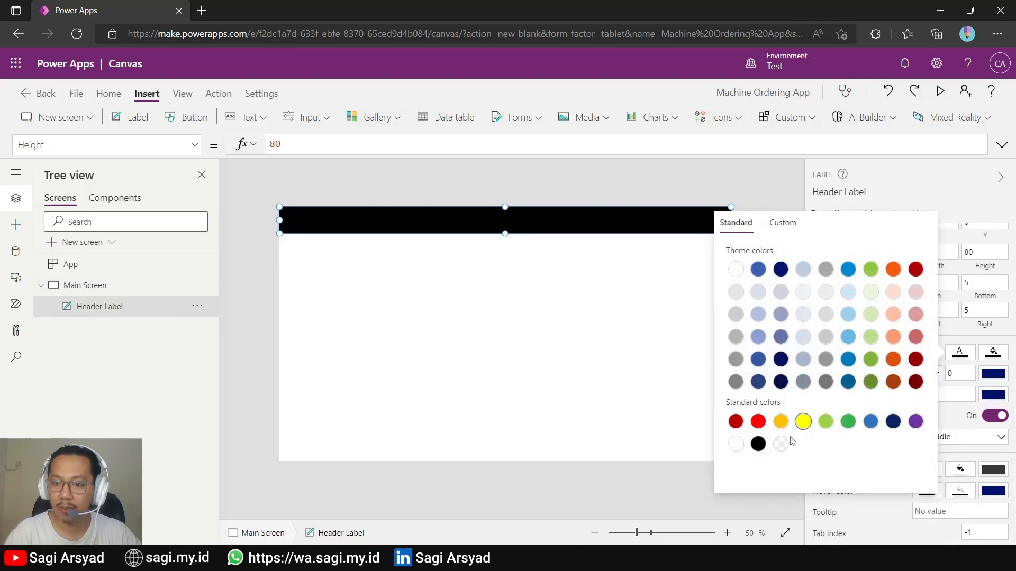
left_click(735, 270)
left_click(516, 332)
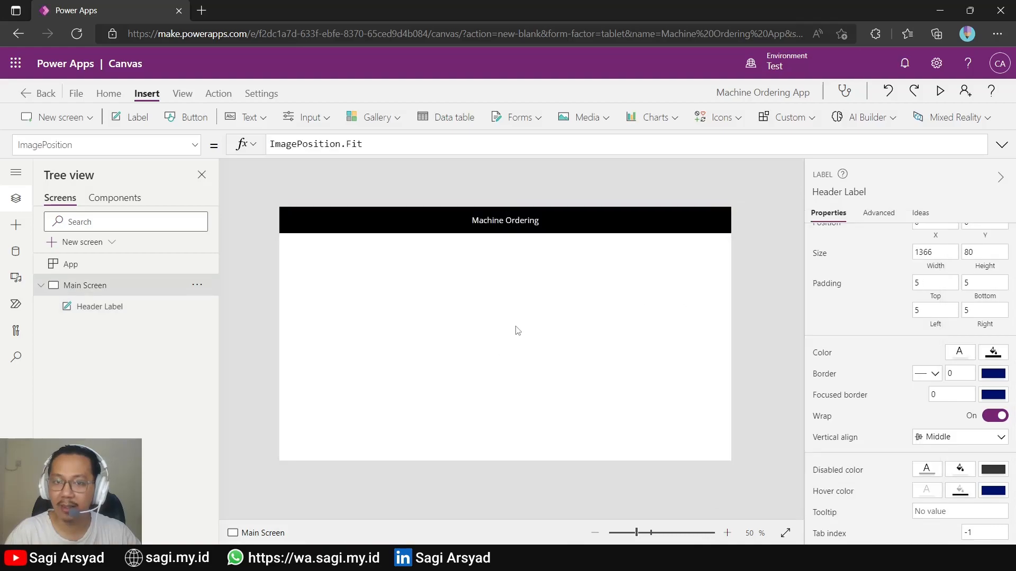
Step: Replace the formula of Header Label's Fill property with the color name Black
left_click(528, 221)
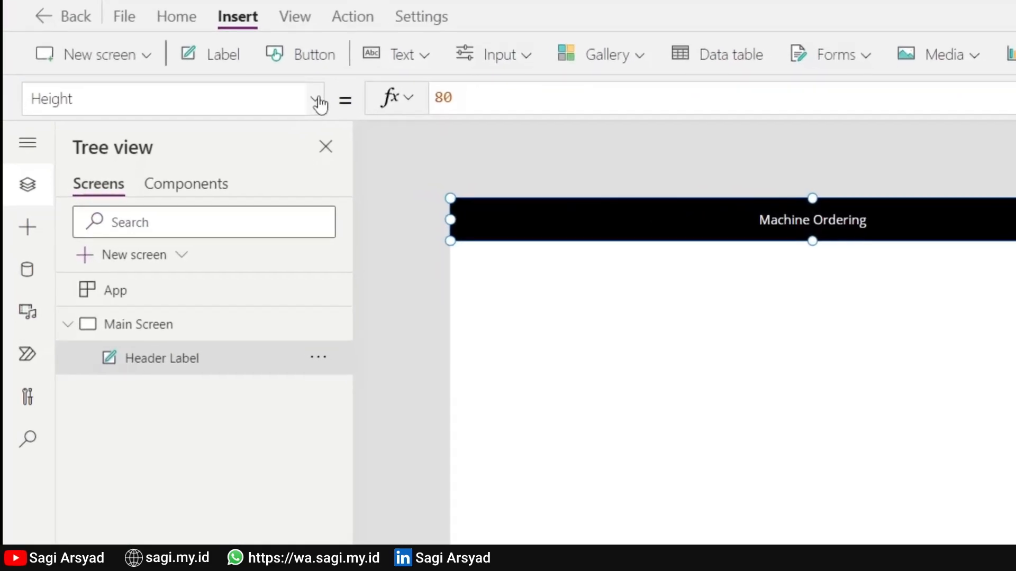
left_click(317, 100)
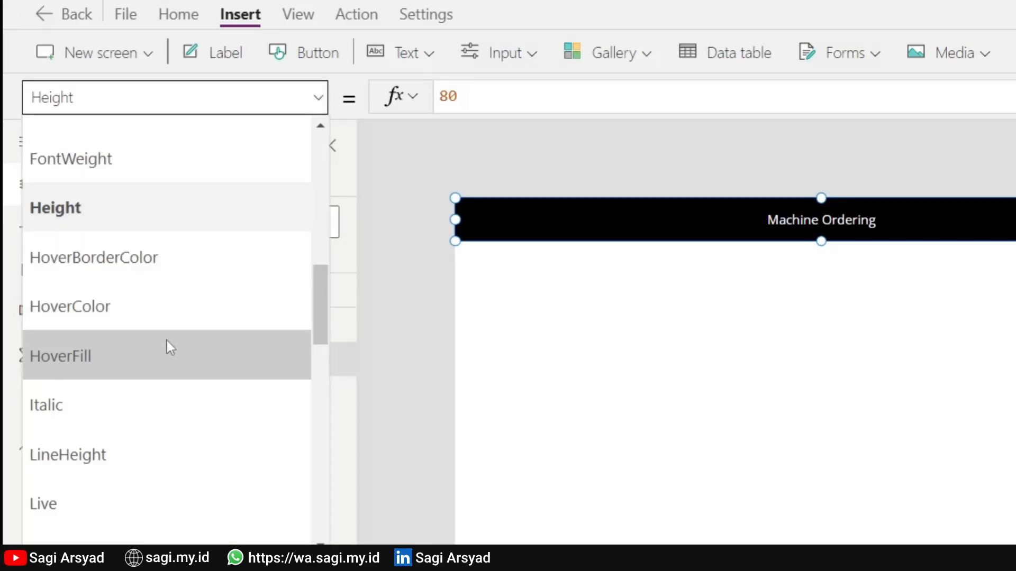
scroll(163, 362, "up", 2)
scroll(163, 362, "up", 3)
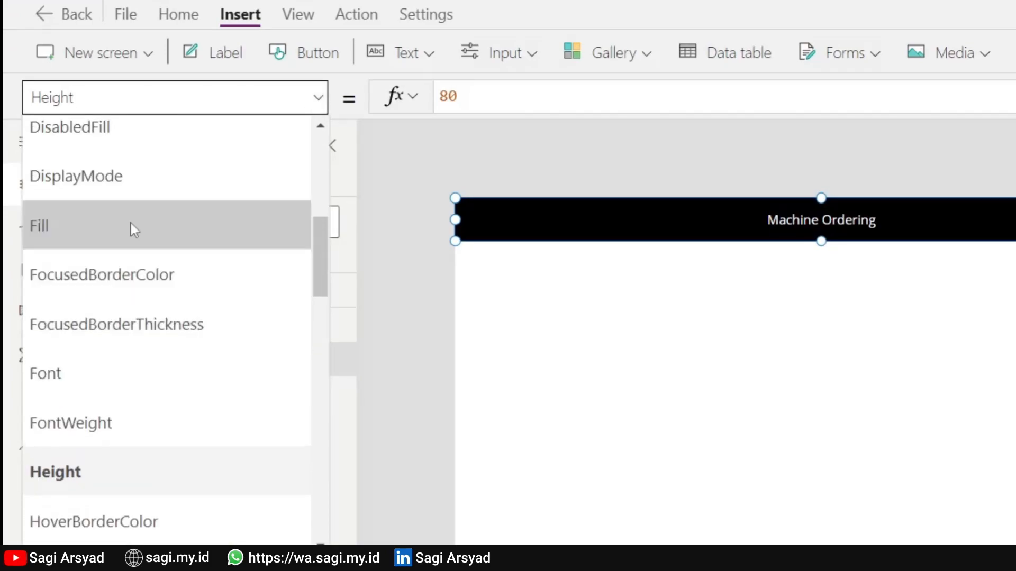
left_click(131, 223)
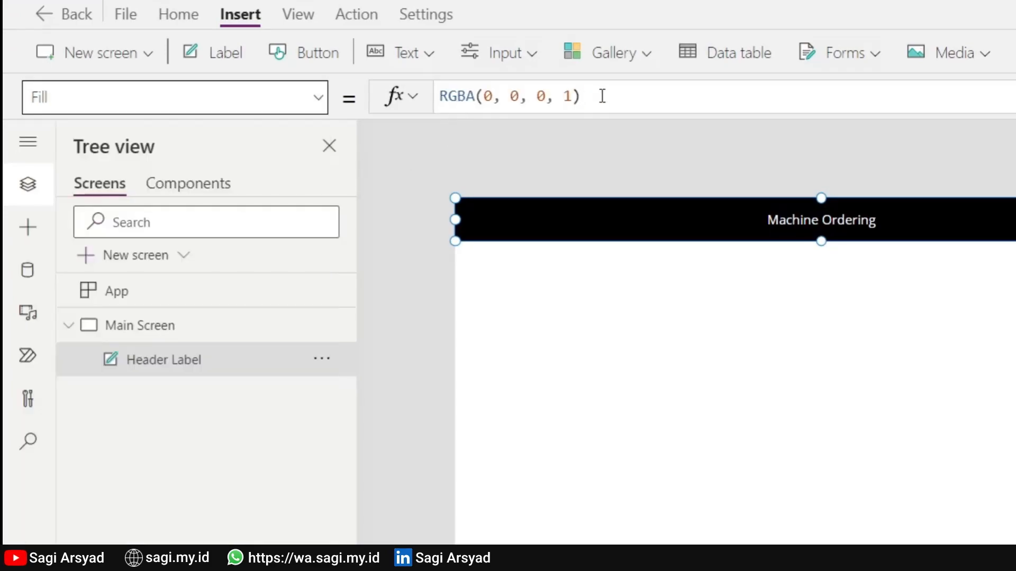
left_click_drag(602, 95, 370, 95)
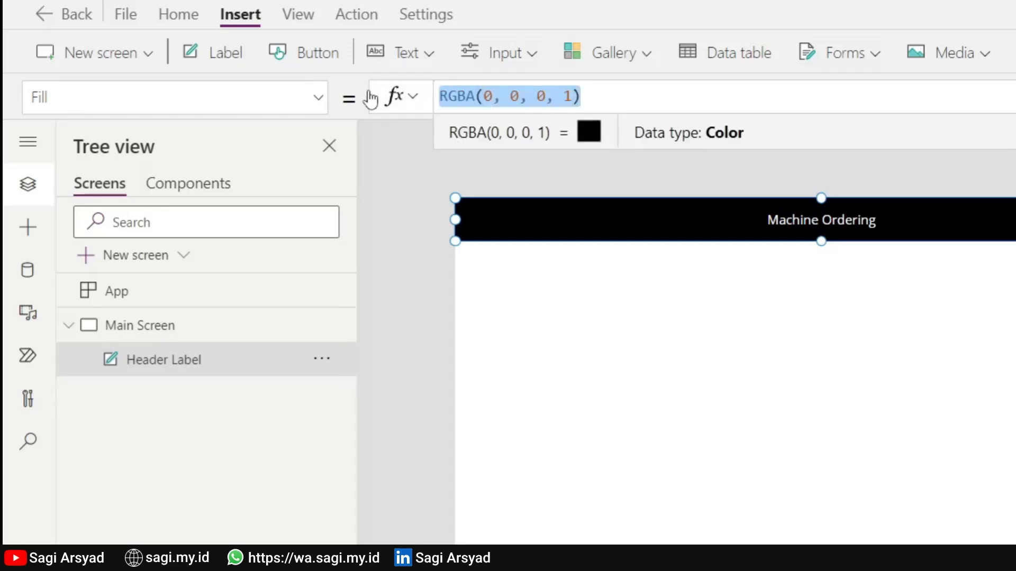
type("Black")
key("Return")
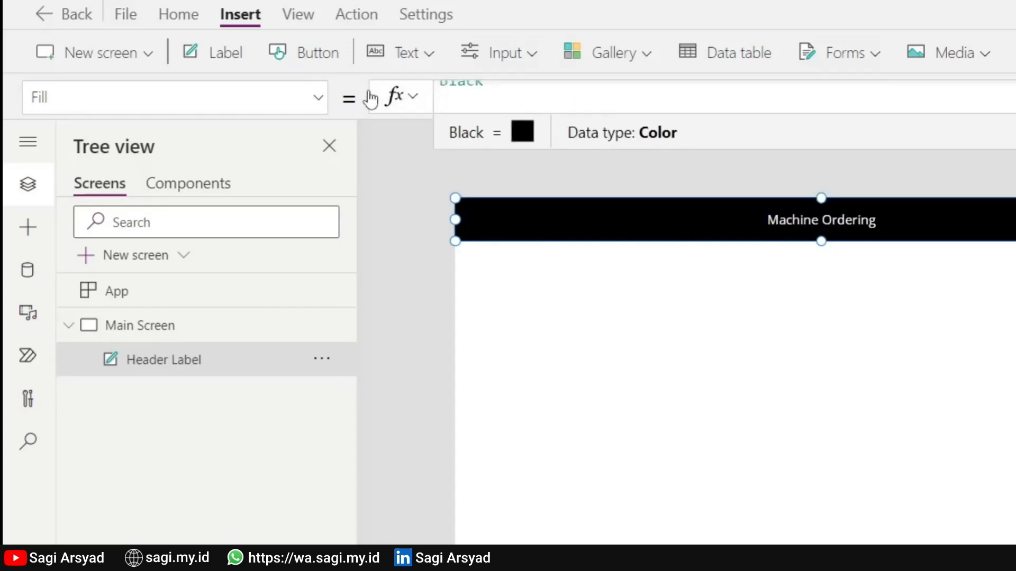
key("BackSpace")
left_click(669, 324)
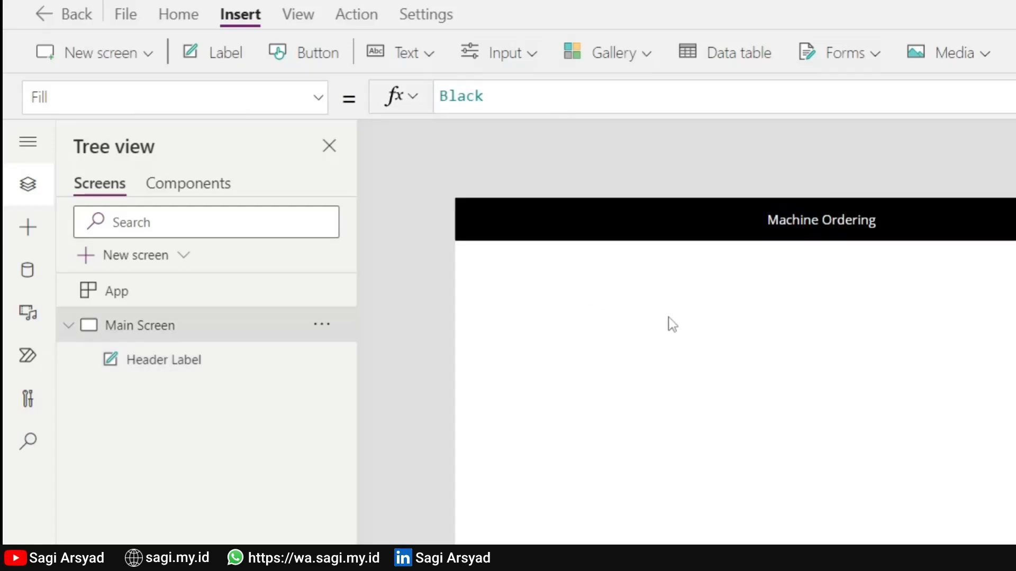
Step: Replace the formula of Header Label's Color property with the color name Gray
left_click(761, 214)
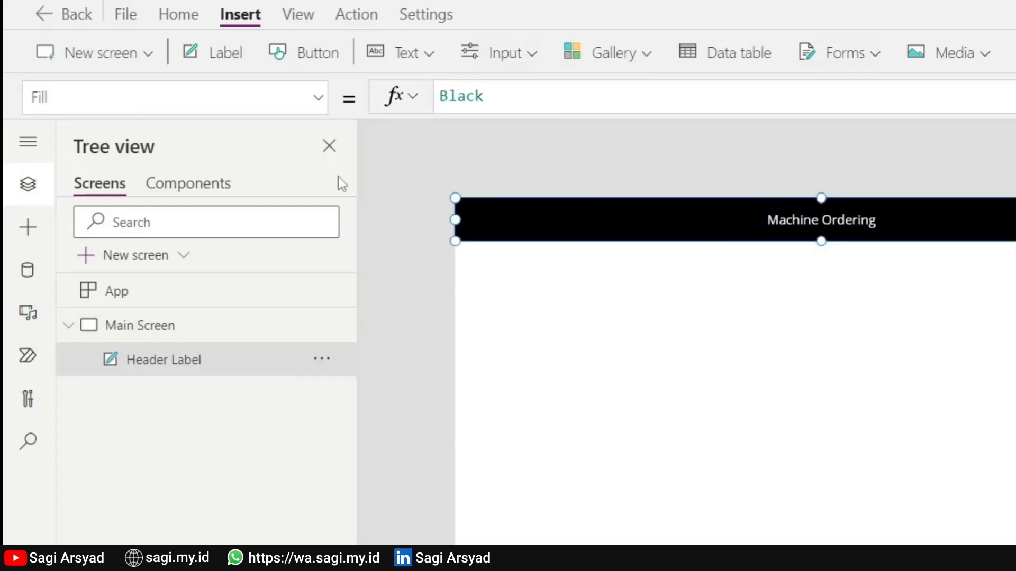
left_click(319, 101)
scroll(166, 242, "up", 4)
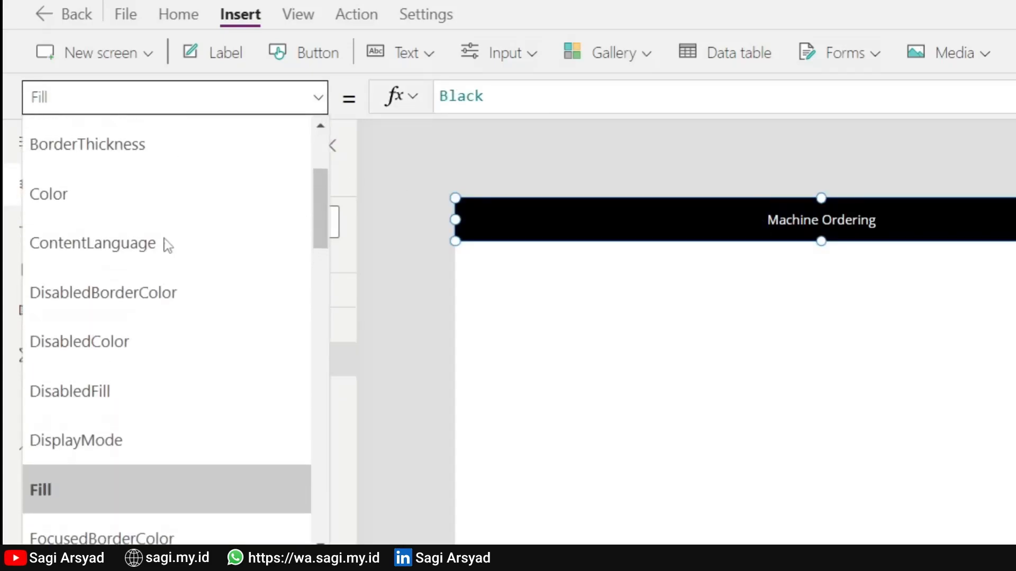
scroll(169, 245, "up", 2)
left_click(78, 307)
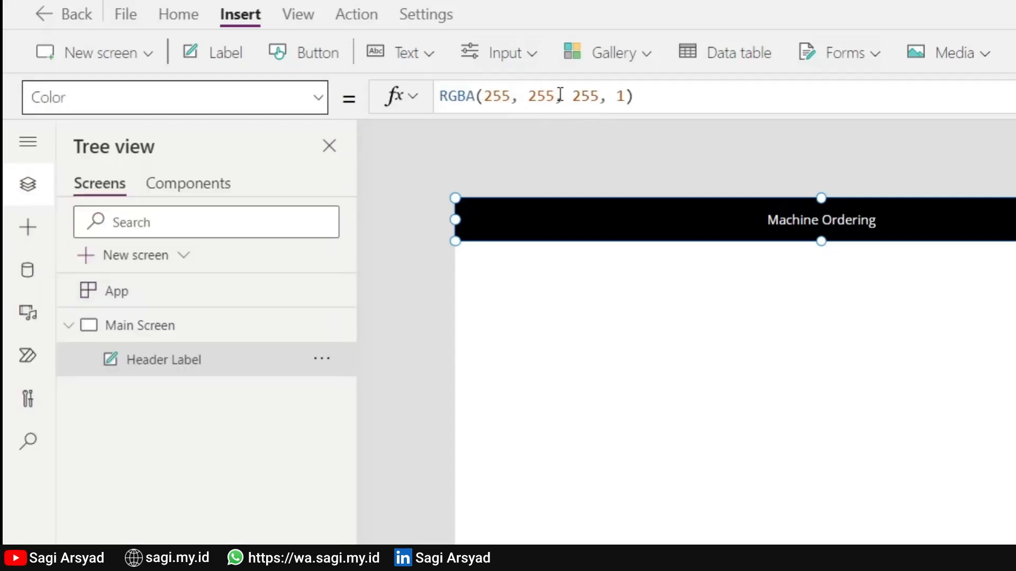
triple_click(651, 97)
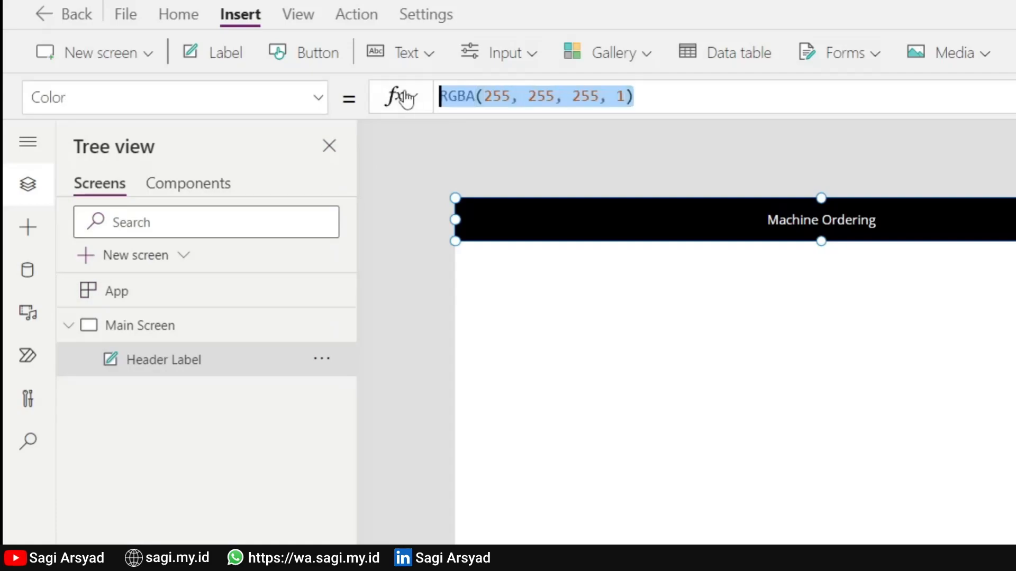
type("Gray")
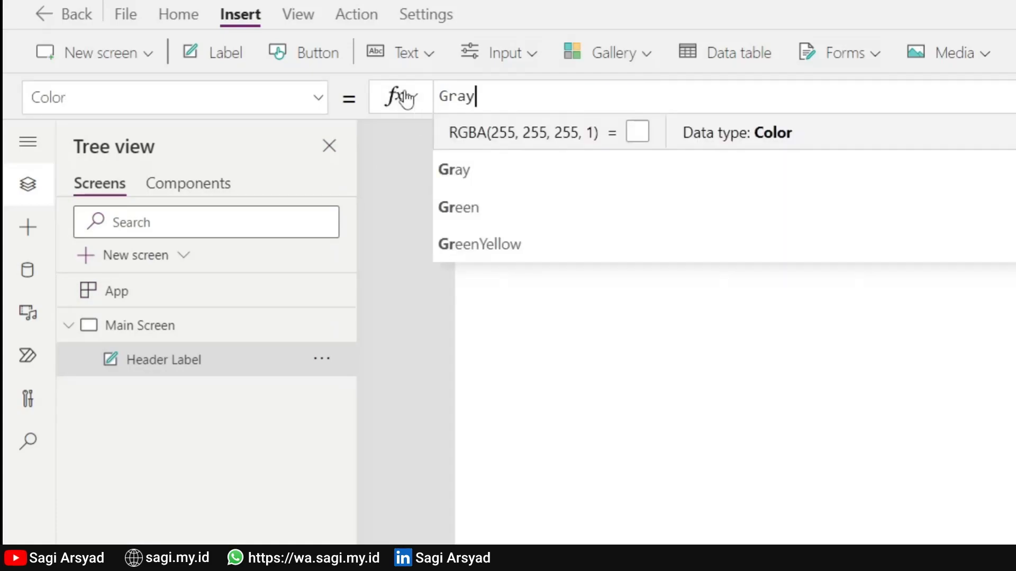
left_click(481, 170)
left_click(898, 301)
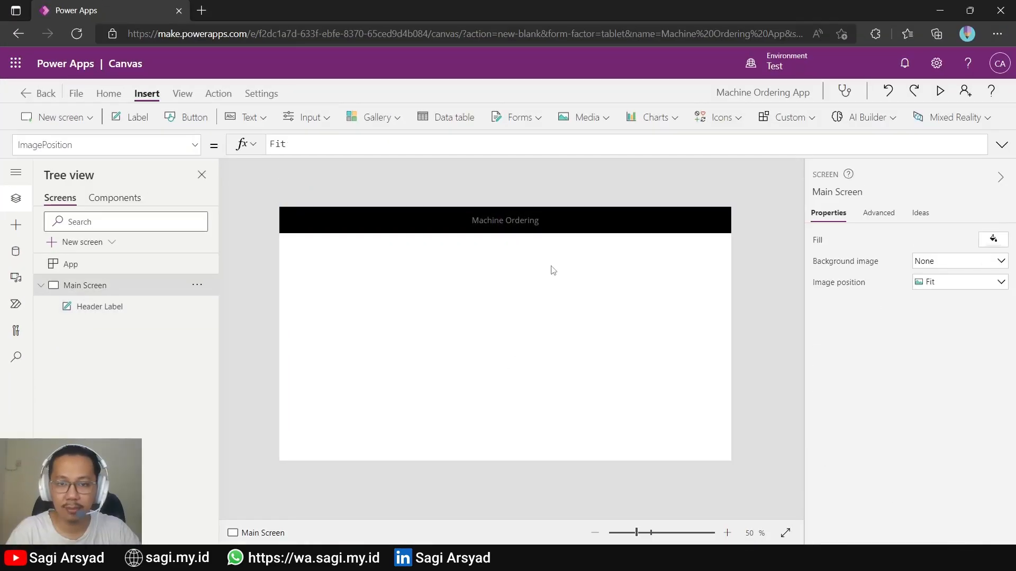
Step: Set the formula of Header Label's Height property to 60
left_click(565, 226)
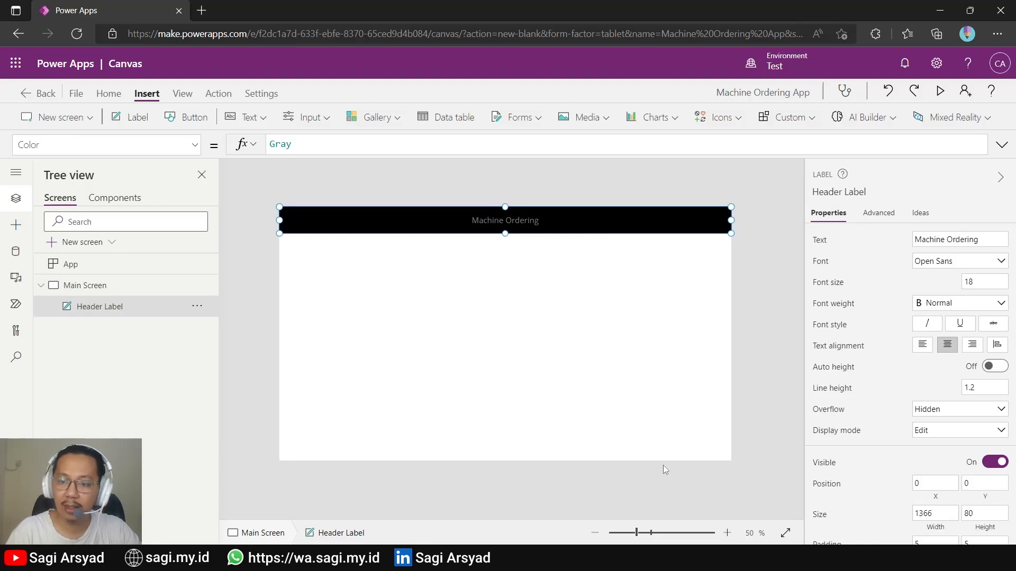
left_click(196, 148)
scroll(111, 257, "down", 2)
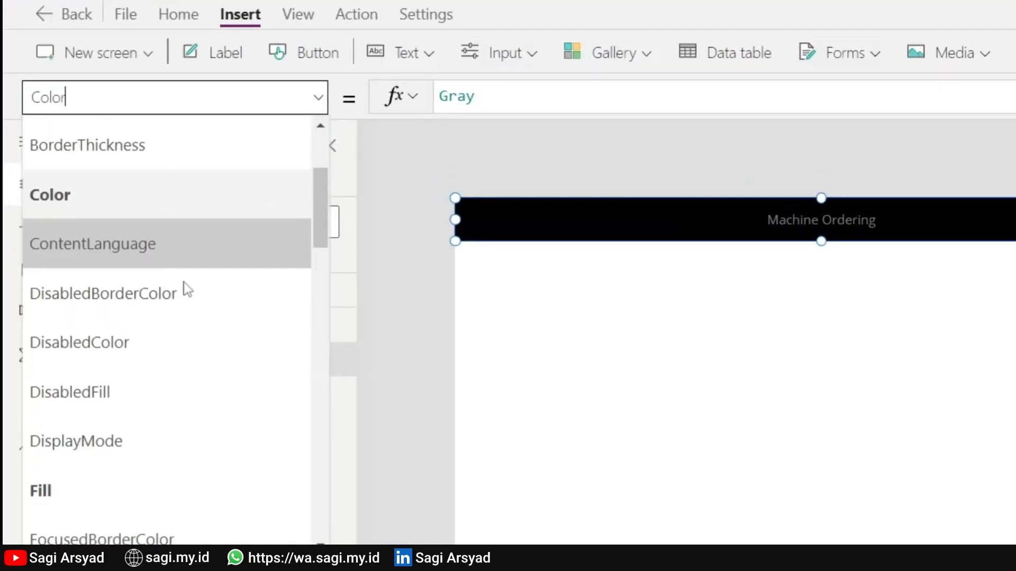
scroll(109, 478, "down", 5)
left_click(173, 471)
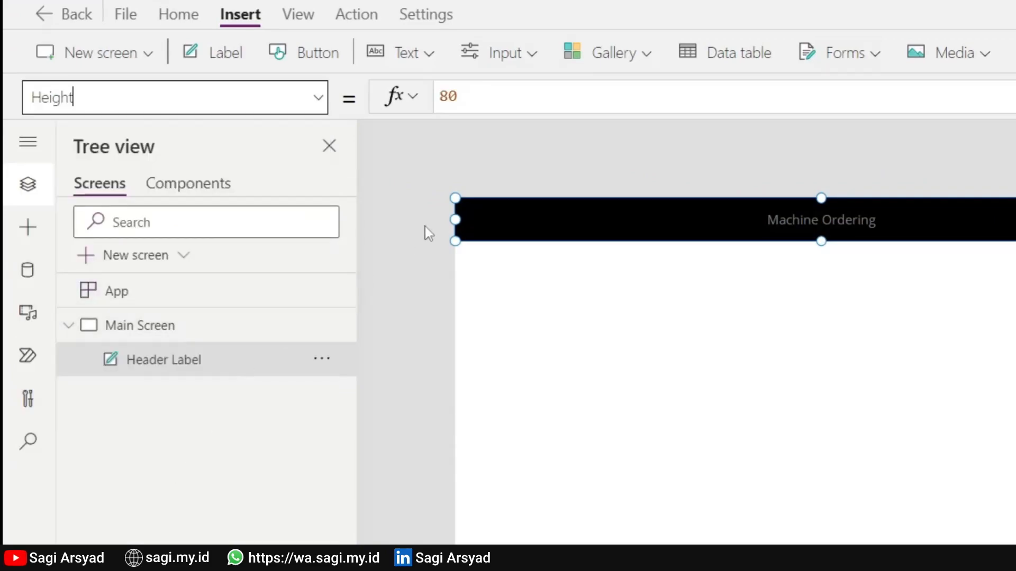
double_click(510, 97)
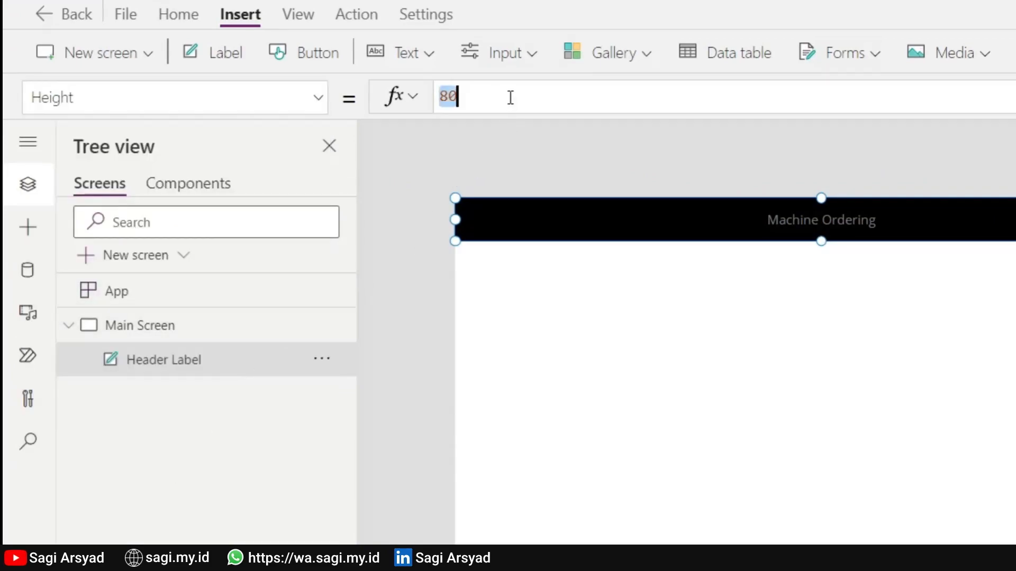
type("60")
key("Return")
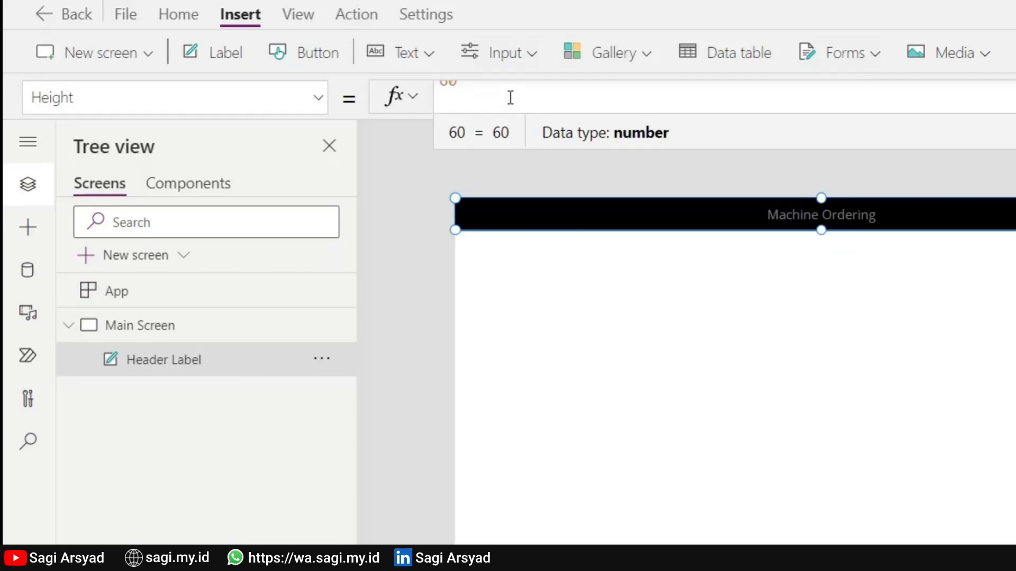
left_click(928, 491)
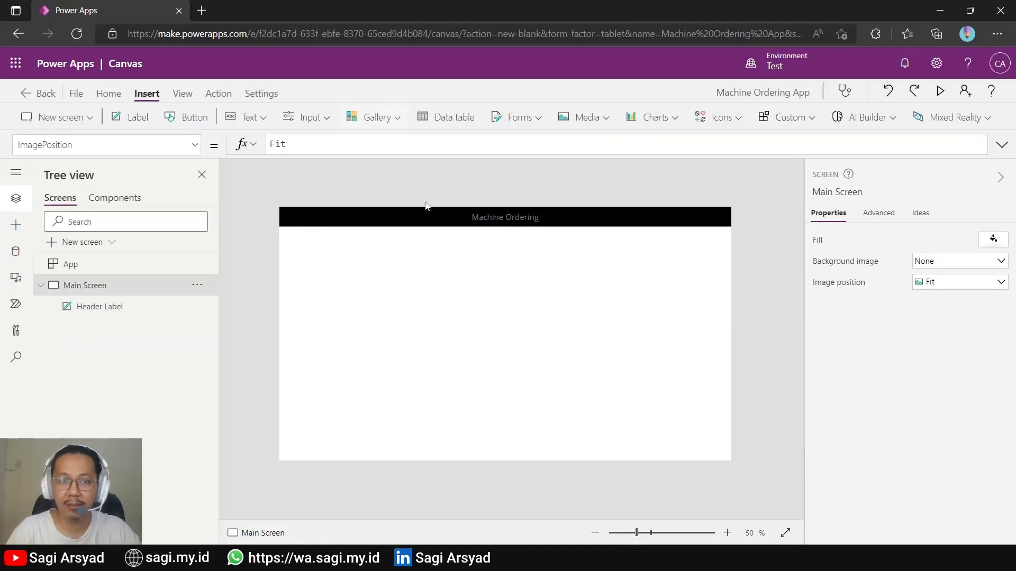
left_click(690, 207)
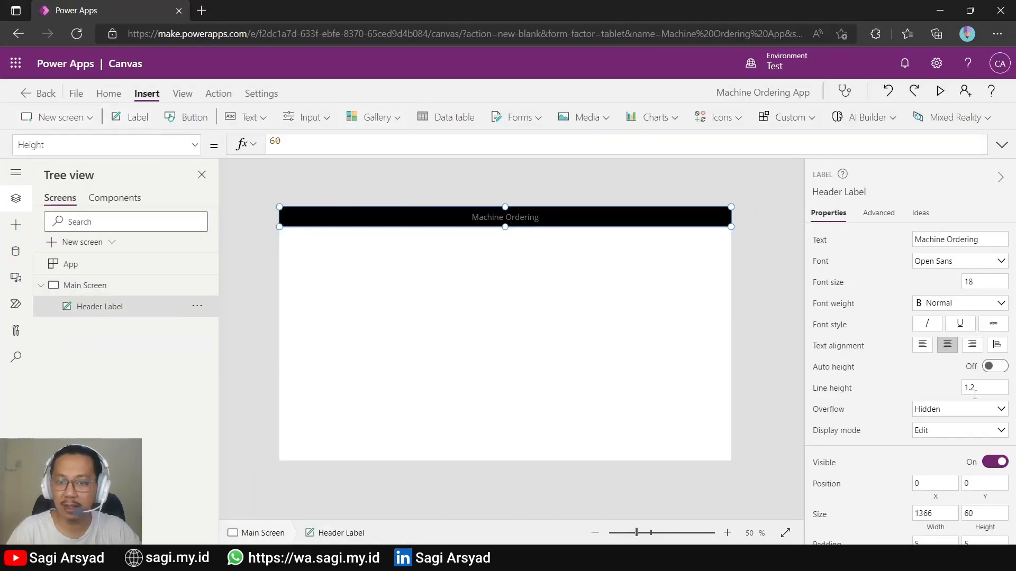
left_click(315, 146)
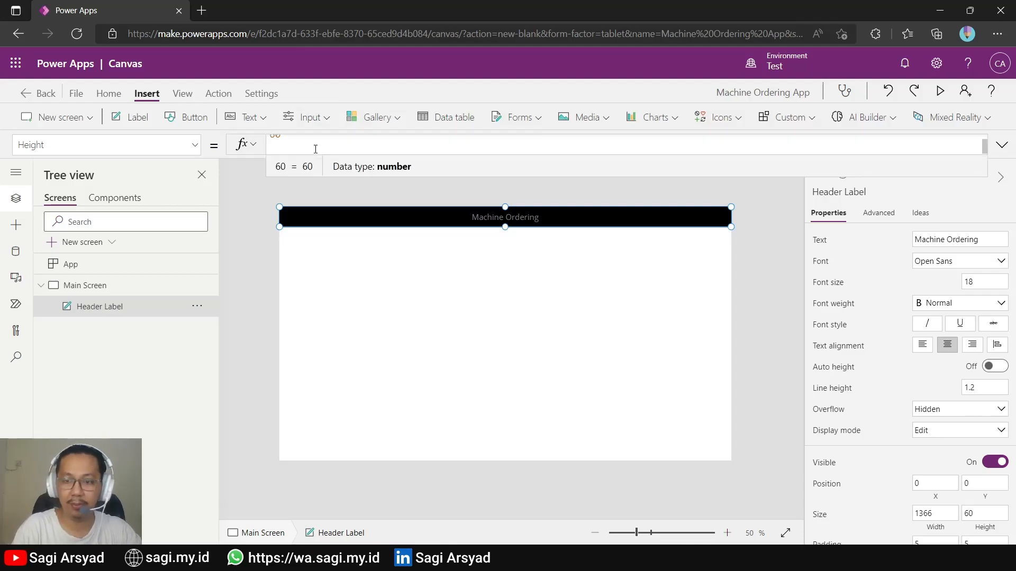
left_click(559, 316)
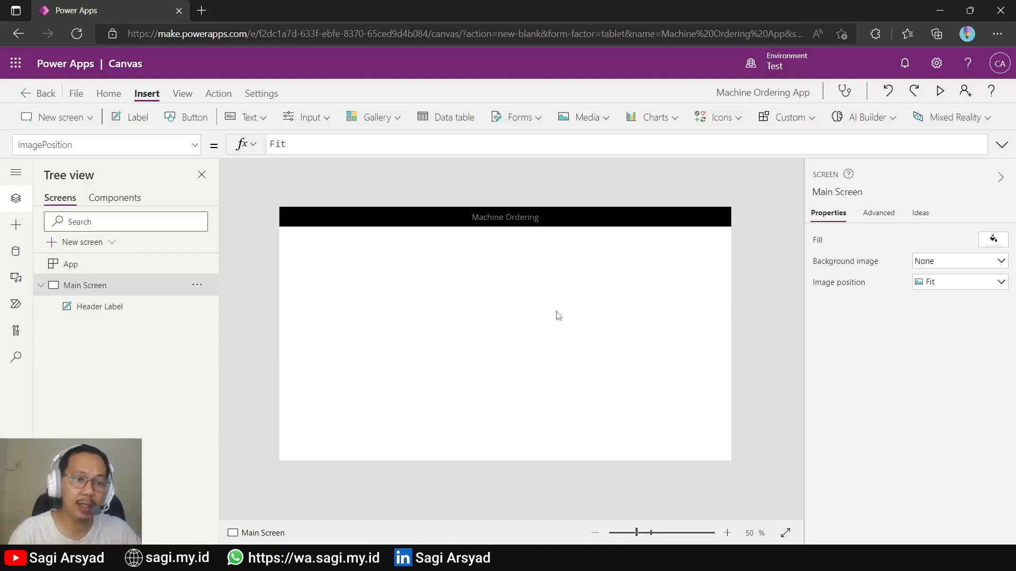
Step: Insert a second text label on Main Screen below the header, at about X 423, Y 186
left_click(20, 193)
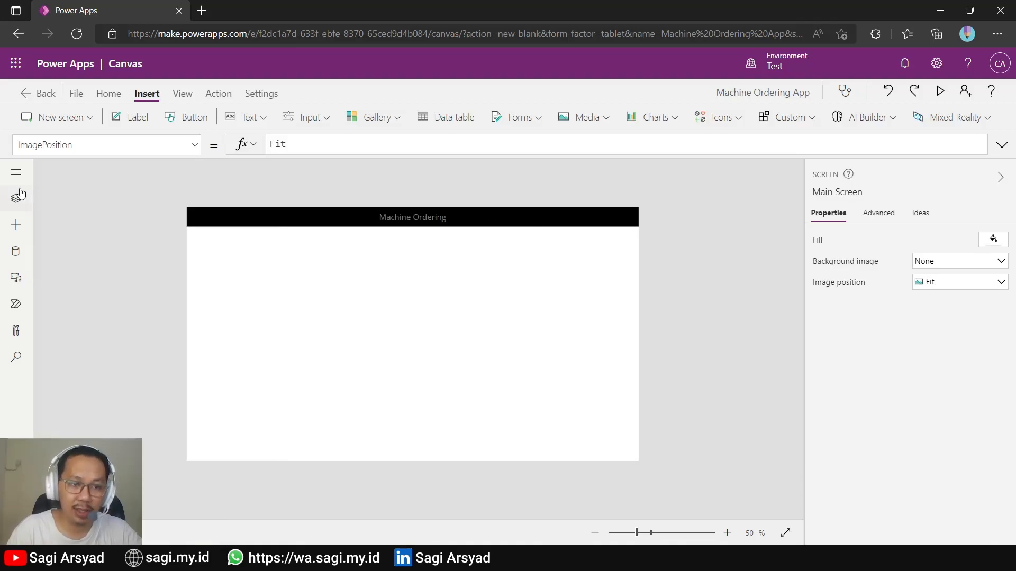
left_click(20, 193)
left_click(16, 225)
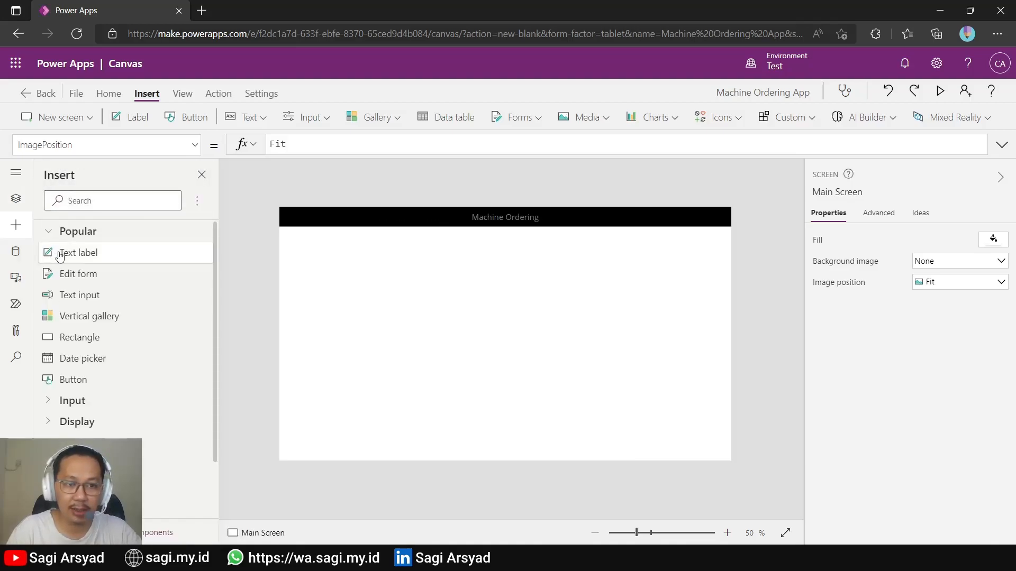
left_click_drag(60, 256, 421, 270)
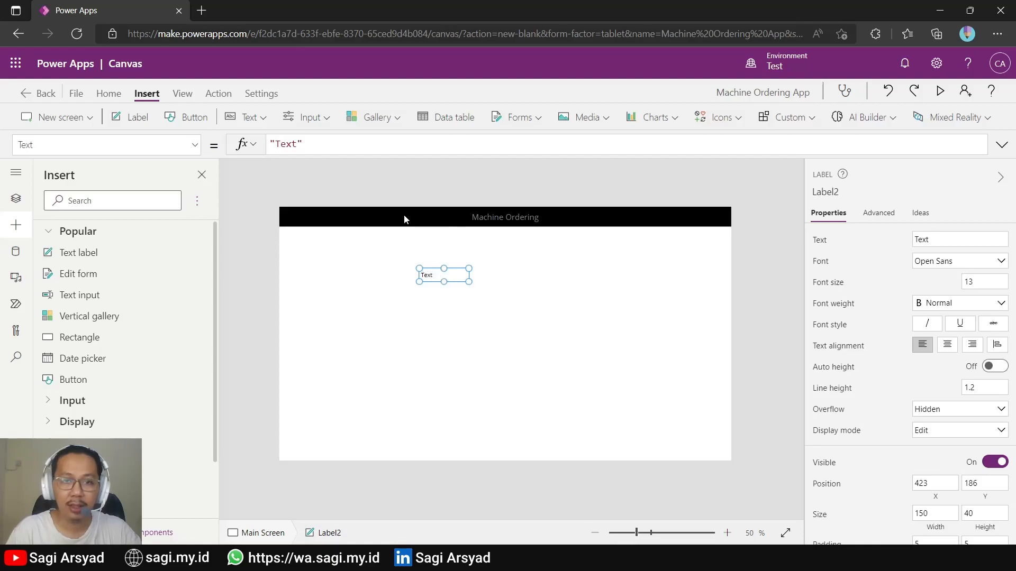
Step: Set the formula of the new label's Color property to Gray
scroll(930, 430, "down", 5)
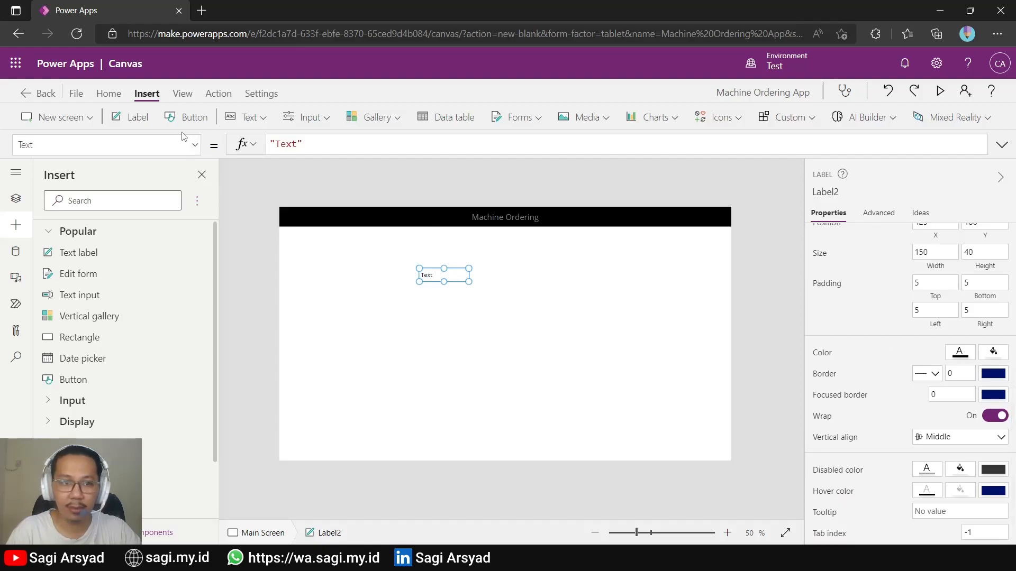
left_click(194, 144)
scroll(41, 318, "up", 5)
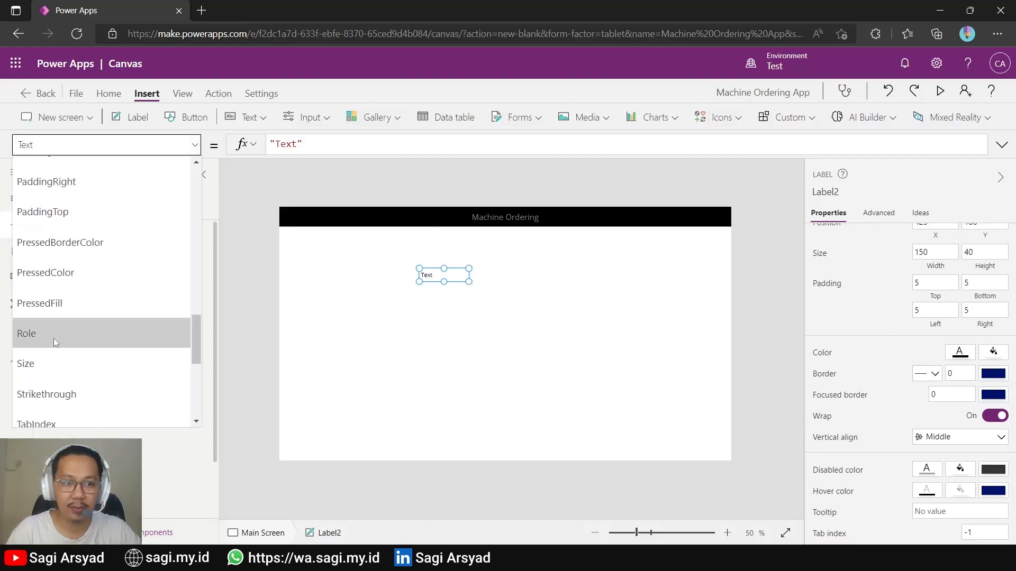
scroll(54, 341, "up", 5)
scroll(53, 325, "up", 8)
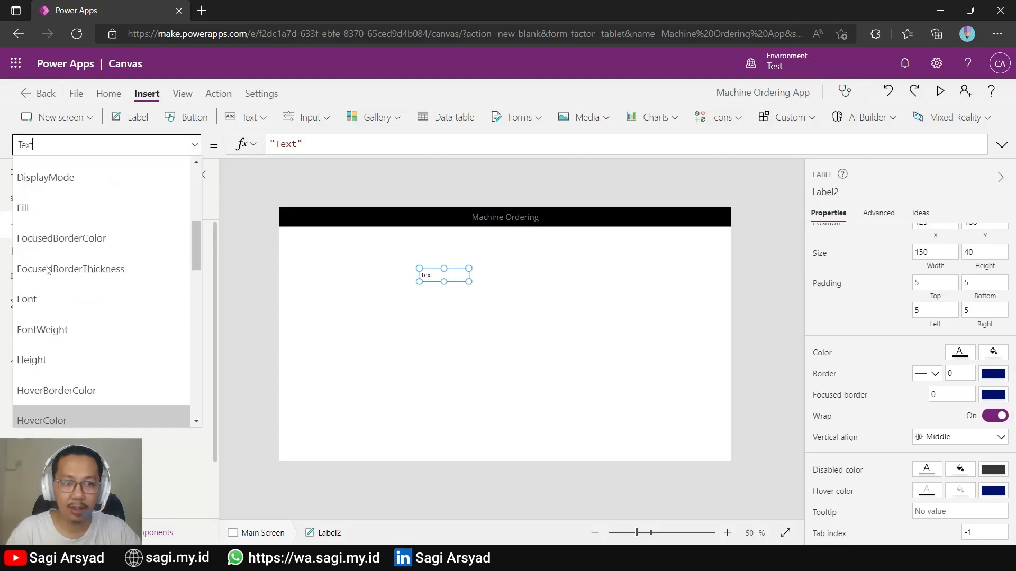
left_click(53, 286)
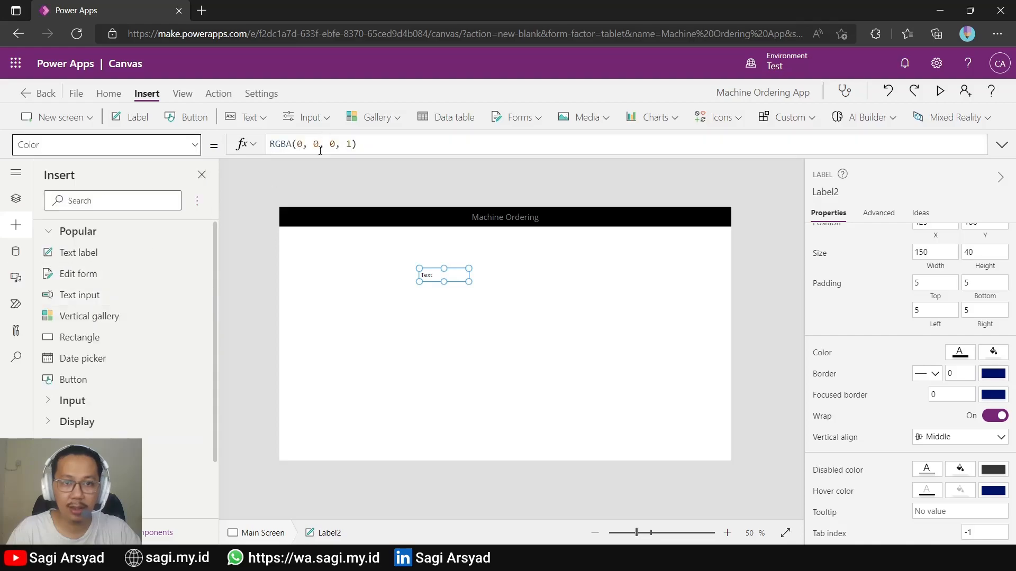
triple_click(322, 146)
type("Gray")
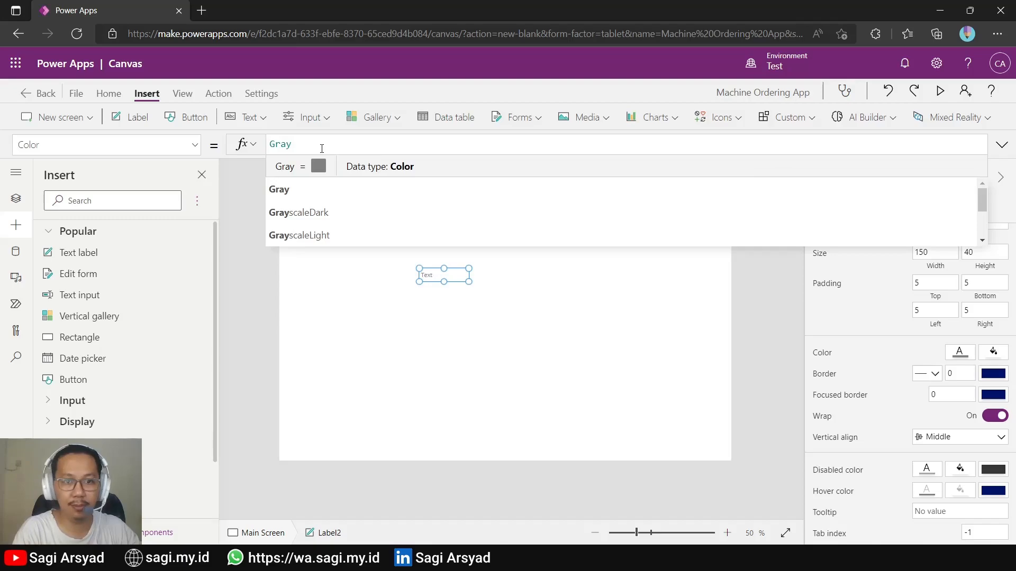
key("Return")
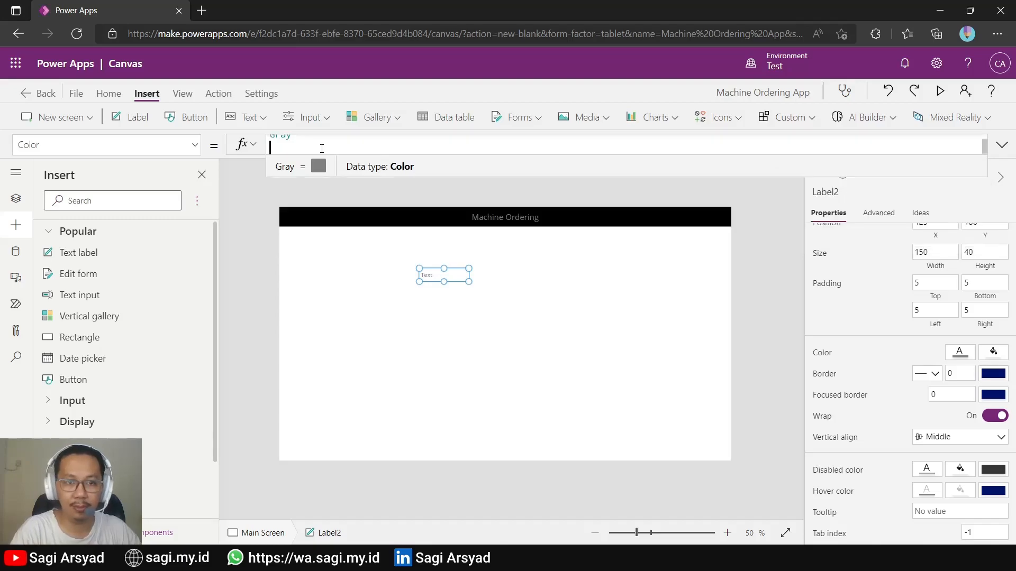
key("BackSpace")
left_click(461, 344)
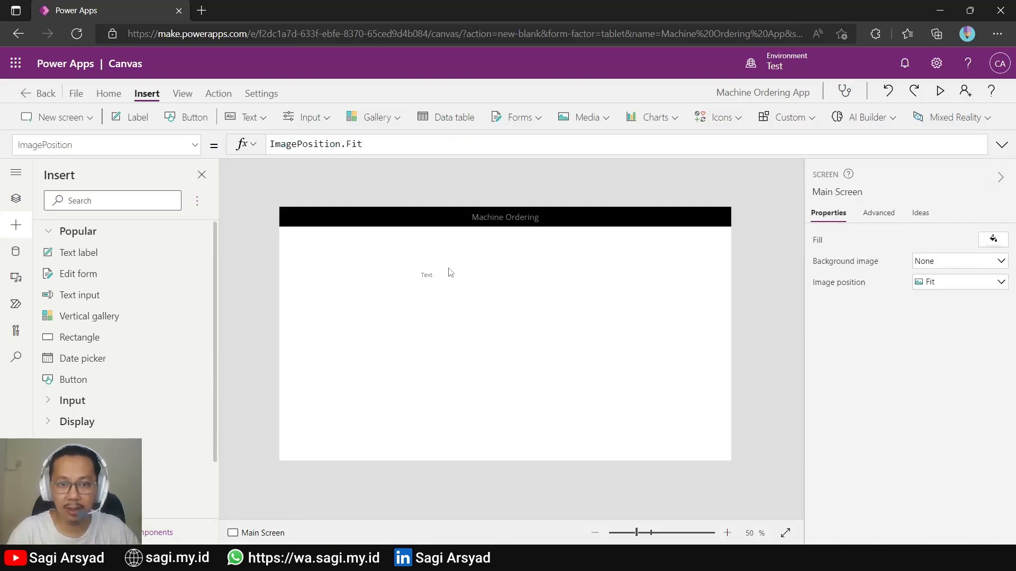
Step: Set the new label's Fill formula to Black and move the label onto the header's right end, at about X 1165, Y 10
left_click(447, 276)
left_click(112, 144)
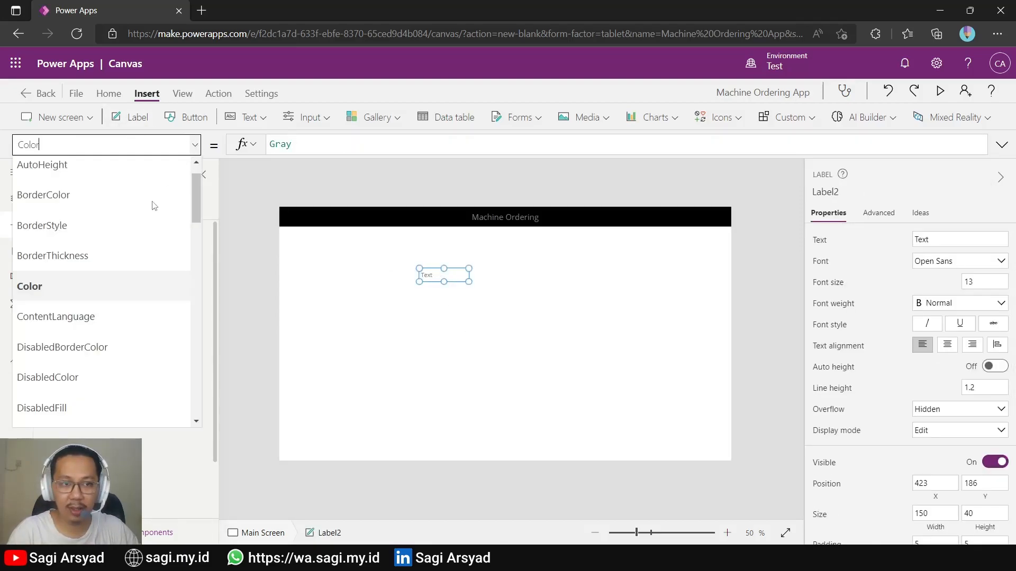
scroll(82, 365, "down", 2)
scroll(82, 365, "up", 2)
scroll(74, 368, "down", 2)
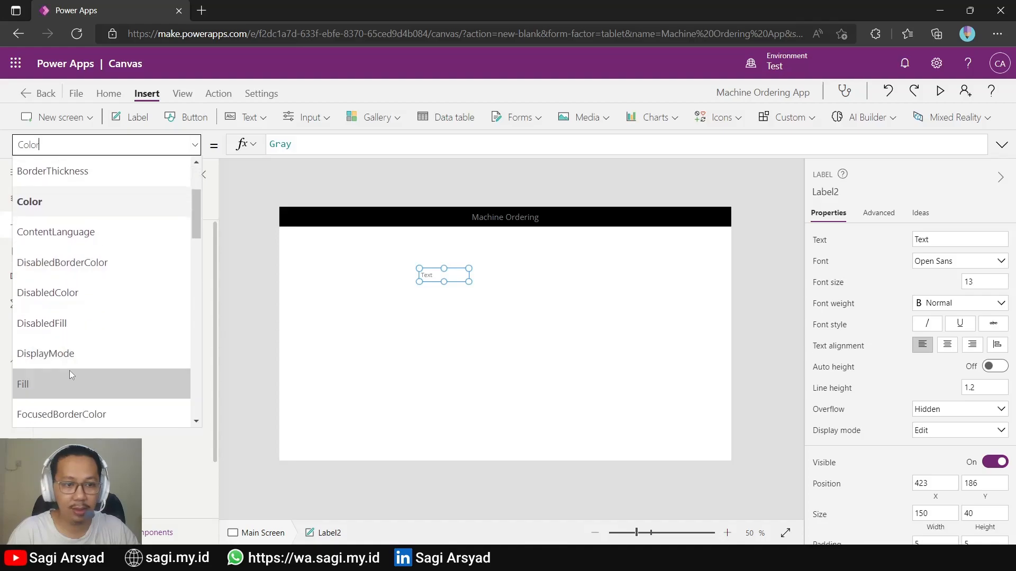
left_click(69, 384)
triple_click(358, 139)
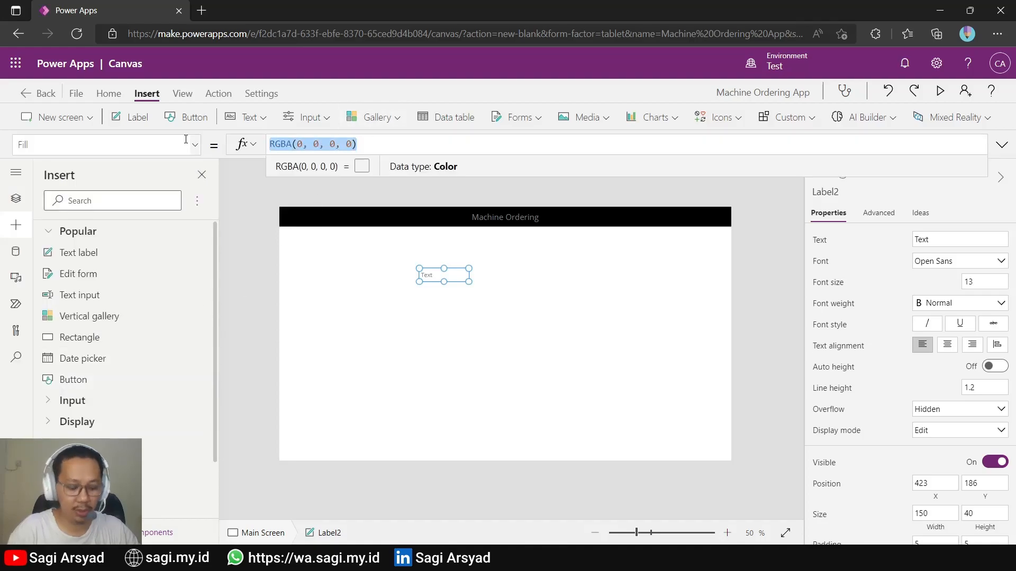
type("blac")
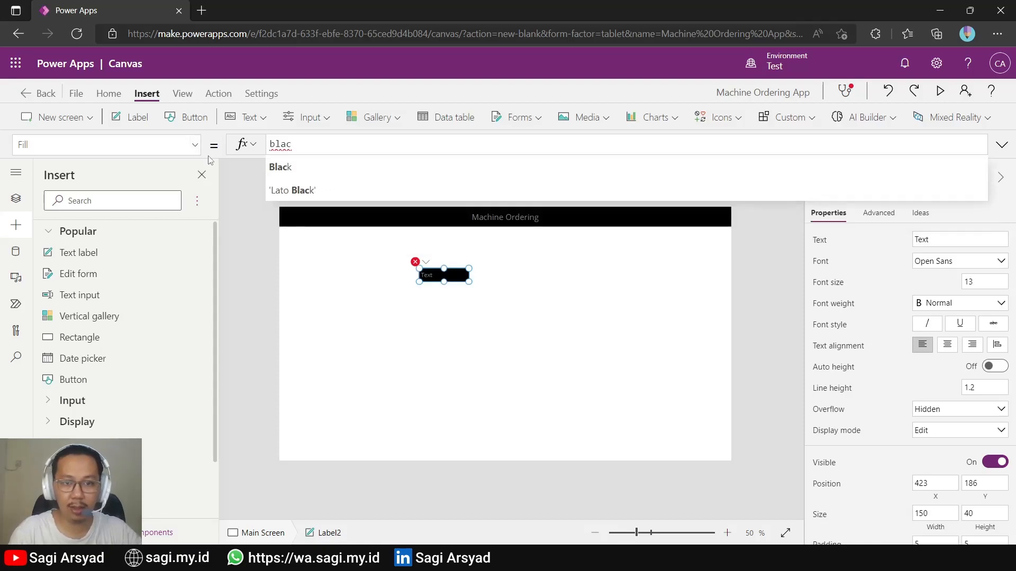
left_click(319, 168)
left_click(545, 289)
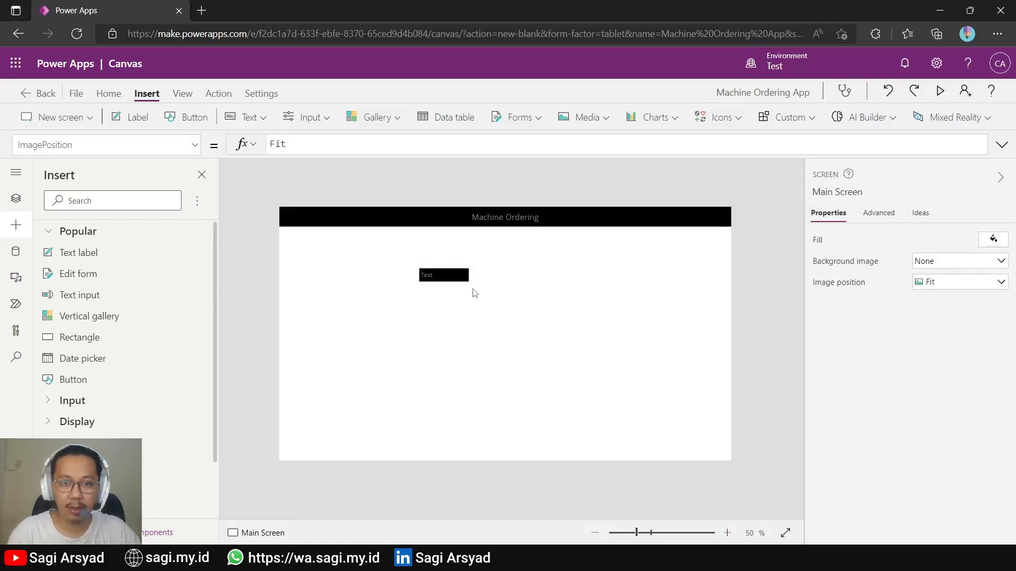
left_click(453, 275)
left_click_drag(453, 276, 697, 218)
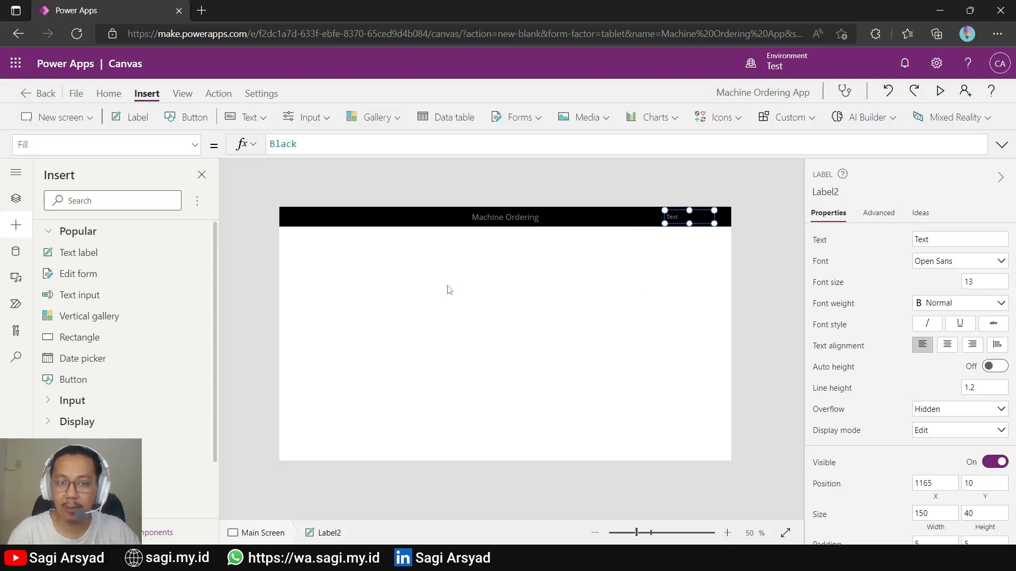
Step: Set the label's Text formula to "Hello, " & User().FullName
left_click(195, 145)
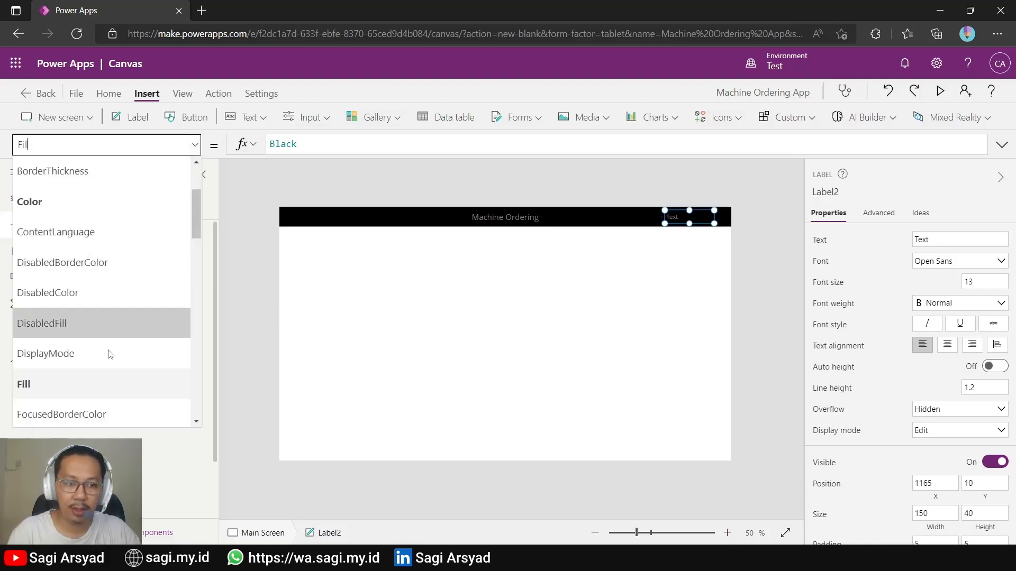
scroll(108, 352, "down", 5)
scroll(110, 354, "down", 5)
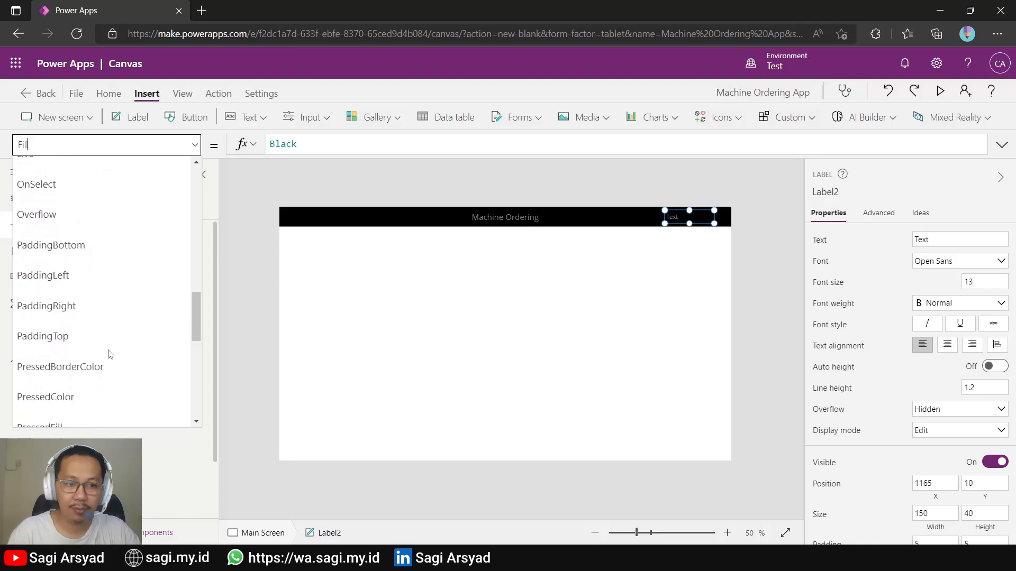
scroll(110, 354, "up", 3)
scroll(110, 354, "down", 2)
scroll(110, 354, "down", 4)
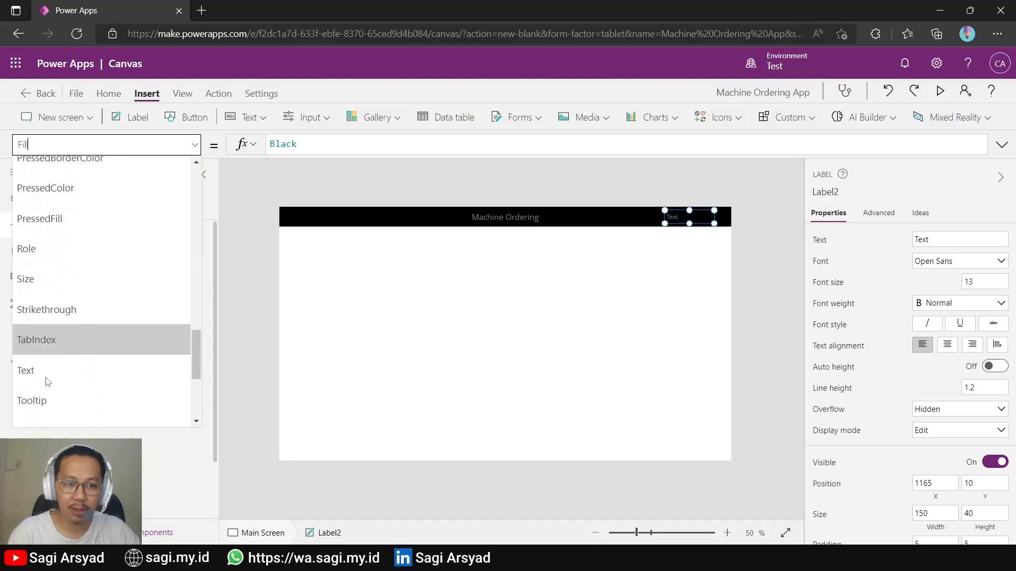
left_click(40, 374)
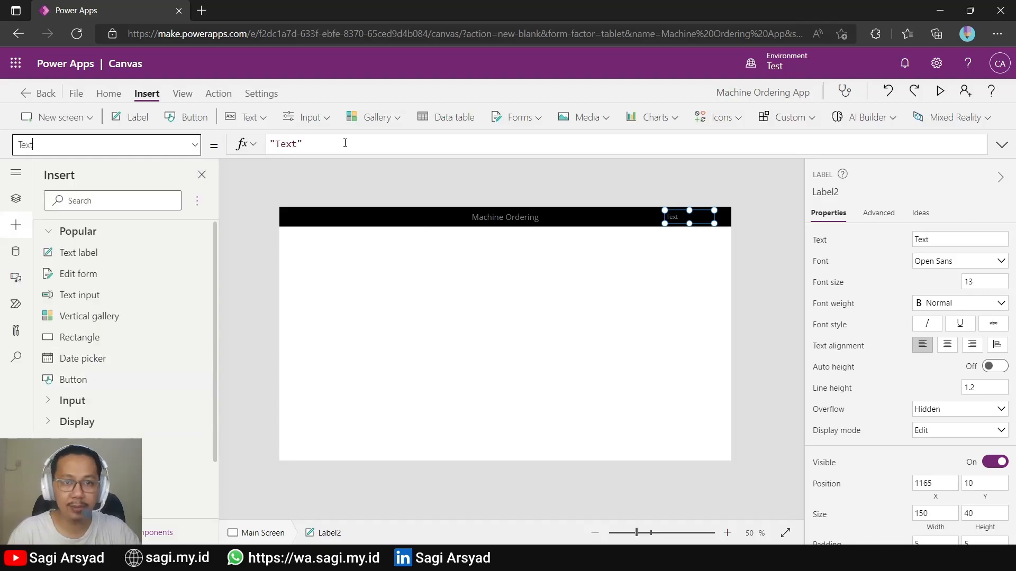
double_click(281, 144)
type("Hello,")
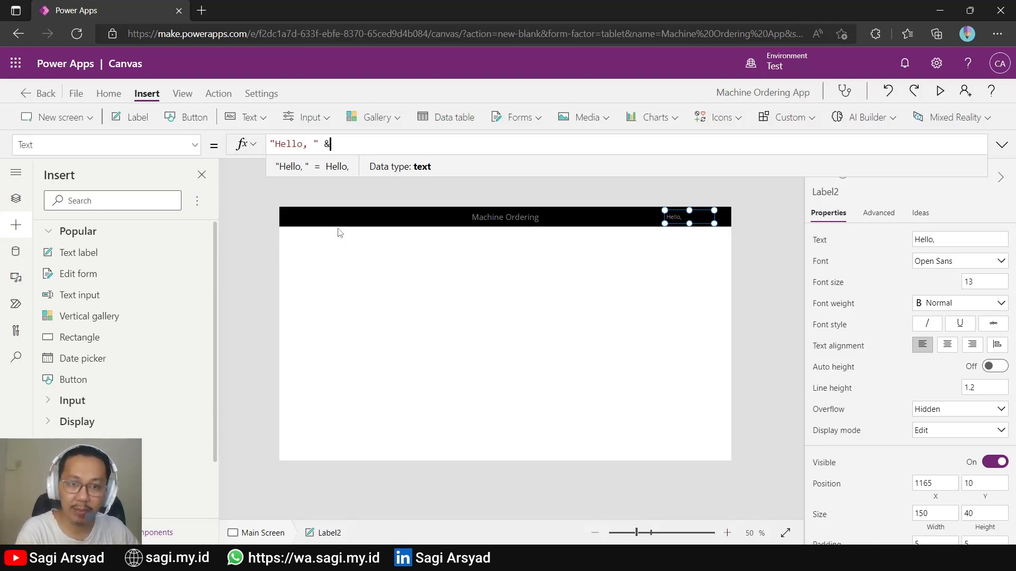
type("U")
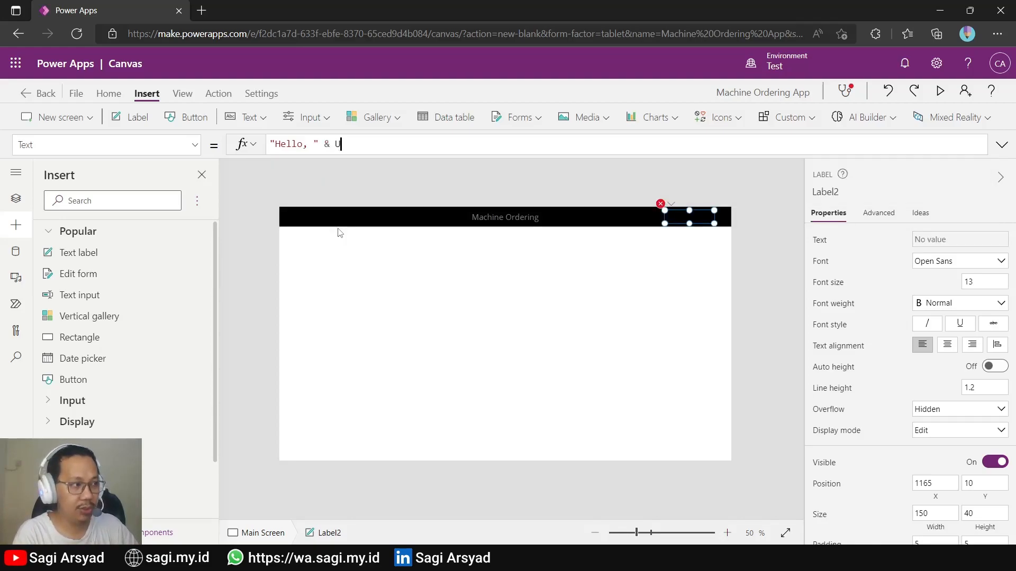
type("ser()")
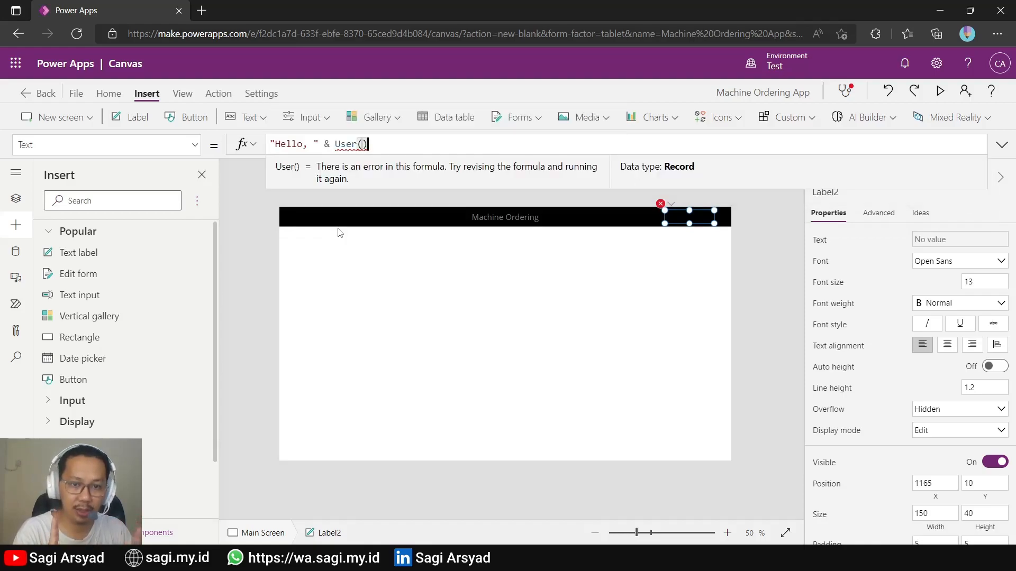
type(".")
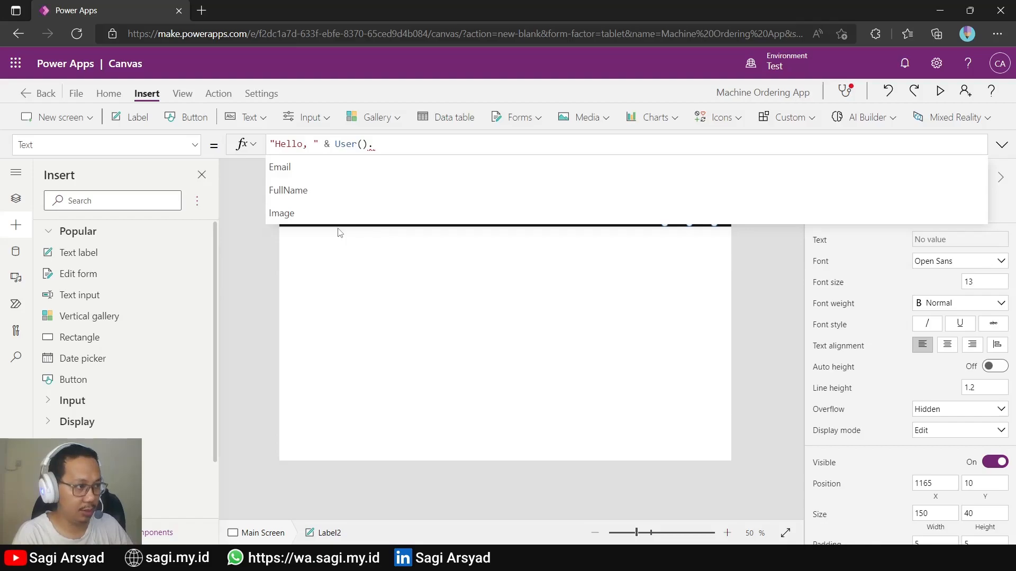
type("FullName")
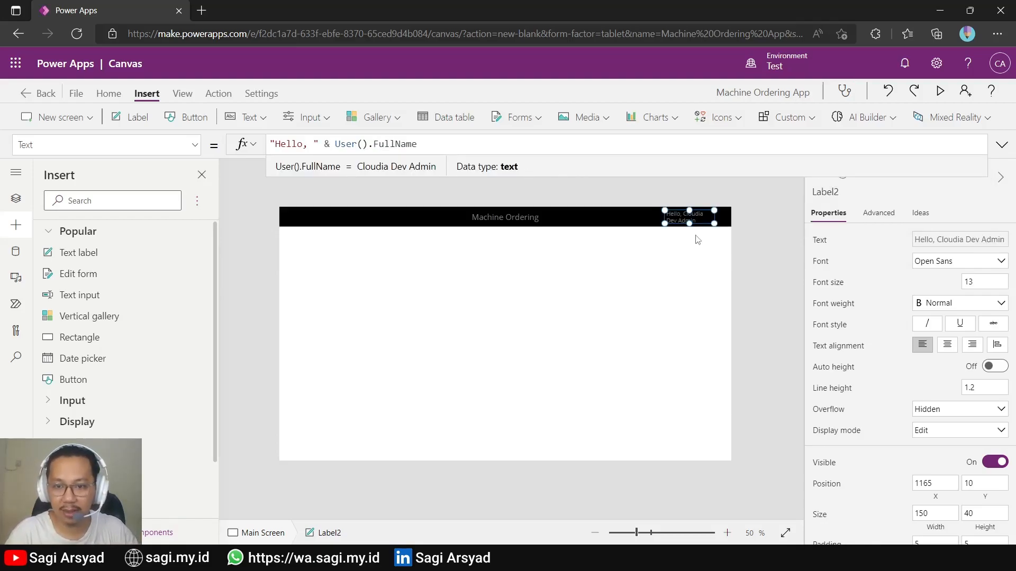
Step: Examine the greeting label's text and compare it with the signed-in account's details
scroll(699, 284, "up", 7)
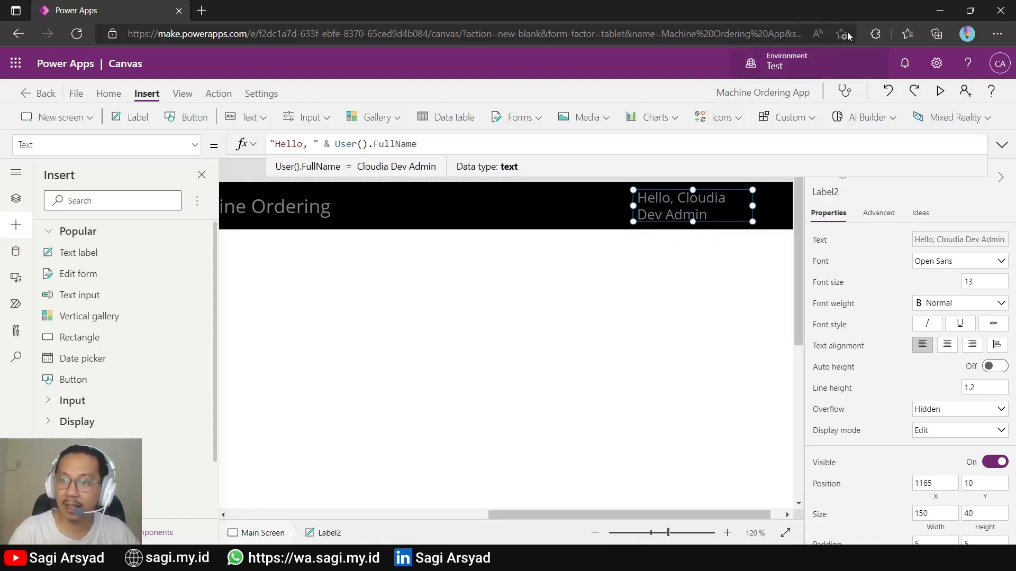
left_click(1000, 64)
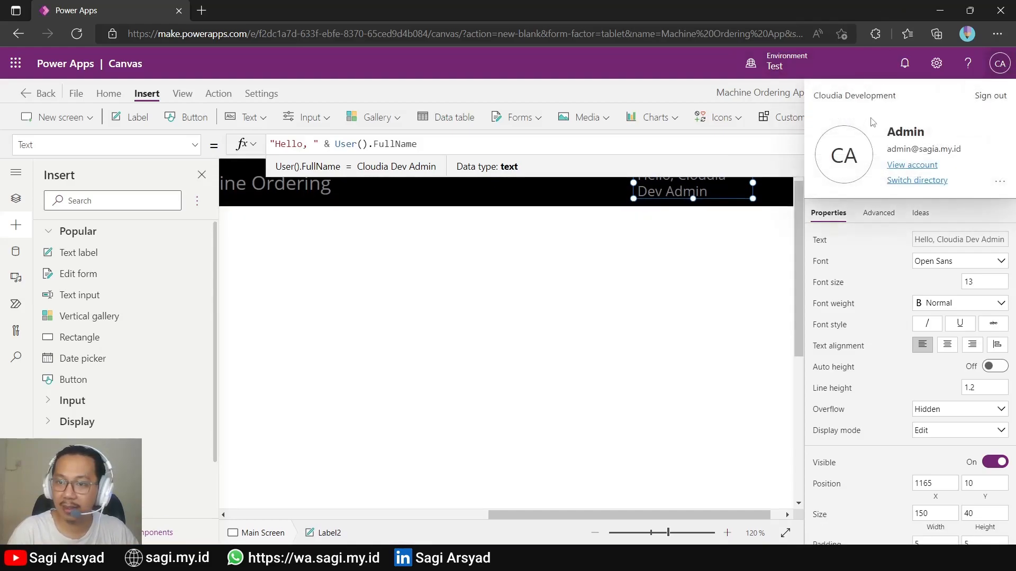
left_click(998, 65)
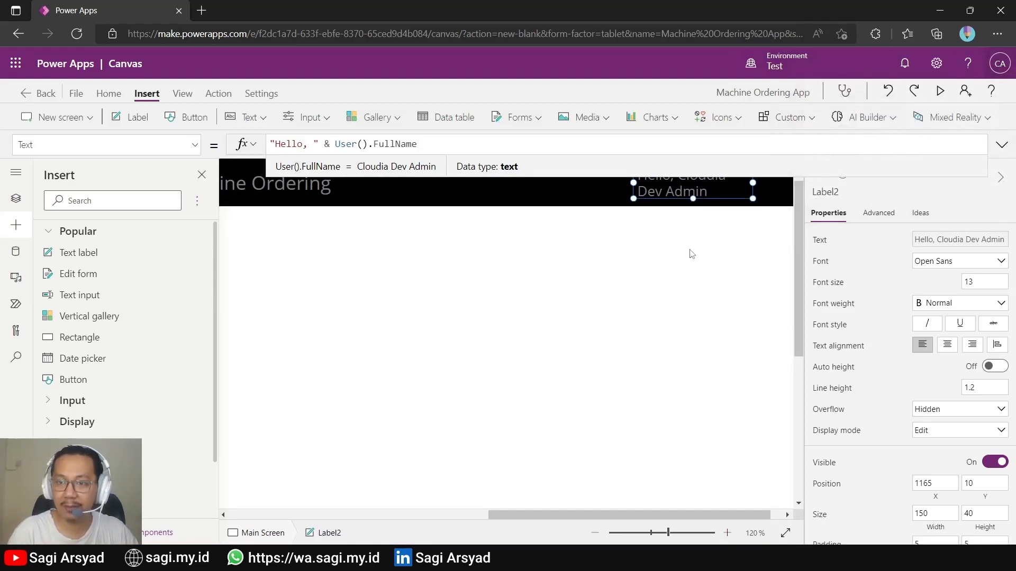
scroll(586, 312, "up", 1)
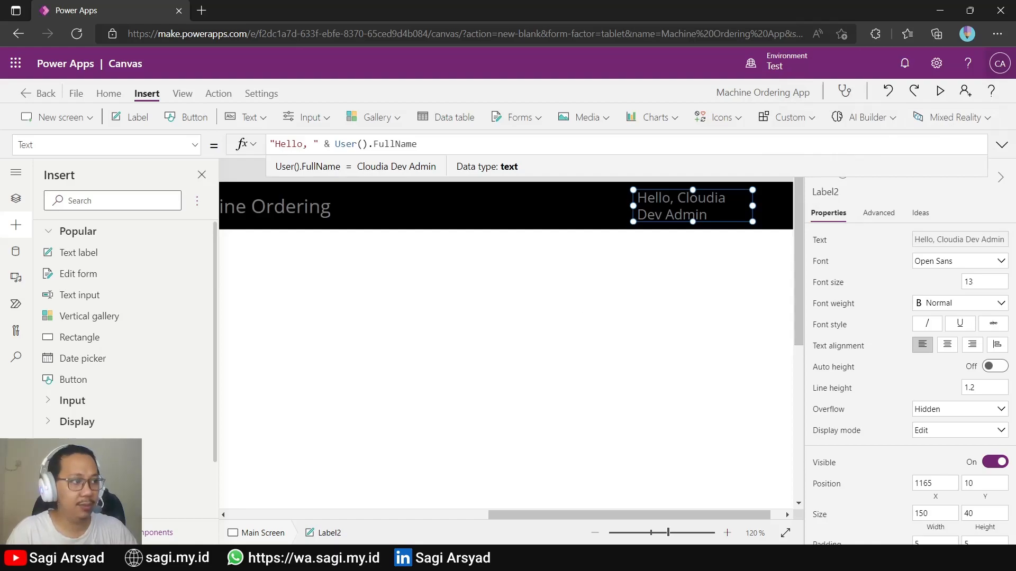
left_click(667, 214)
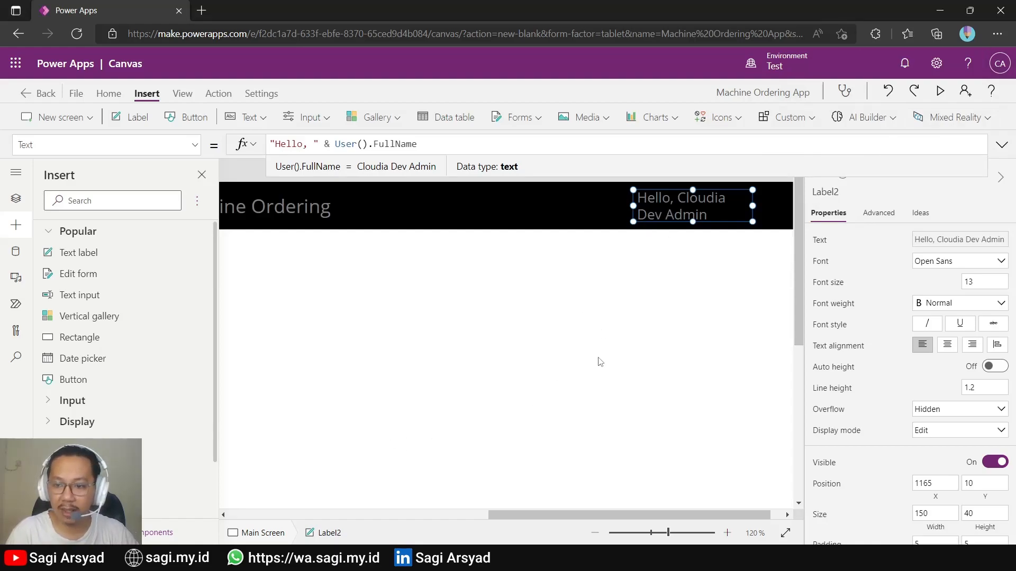
Step: Set the greeting label's width to 200
scroll(599, 362, "down", 4)
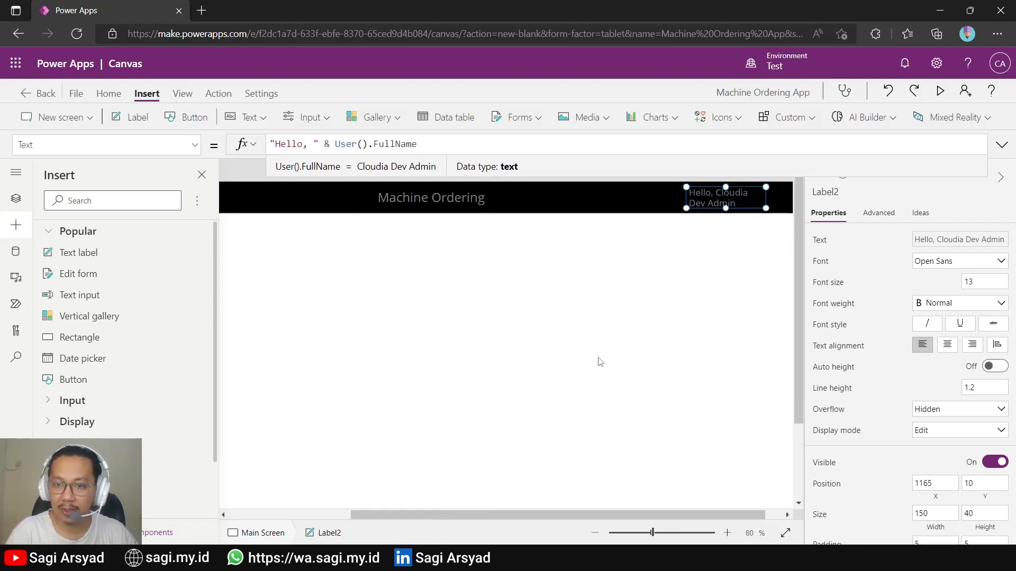
scroll(600, 399, "down", 2)
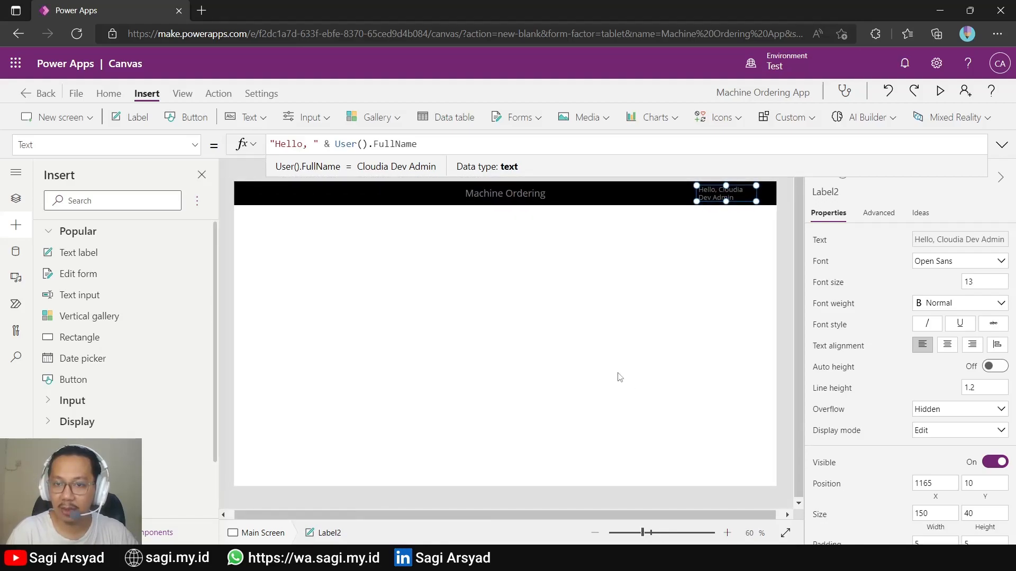
left_click(930, 515)
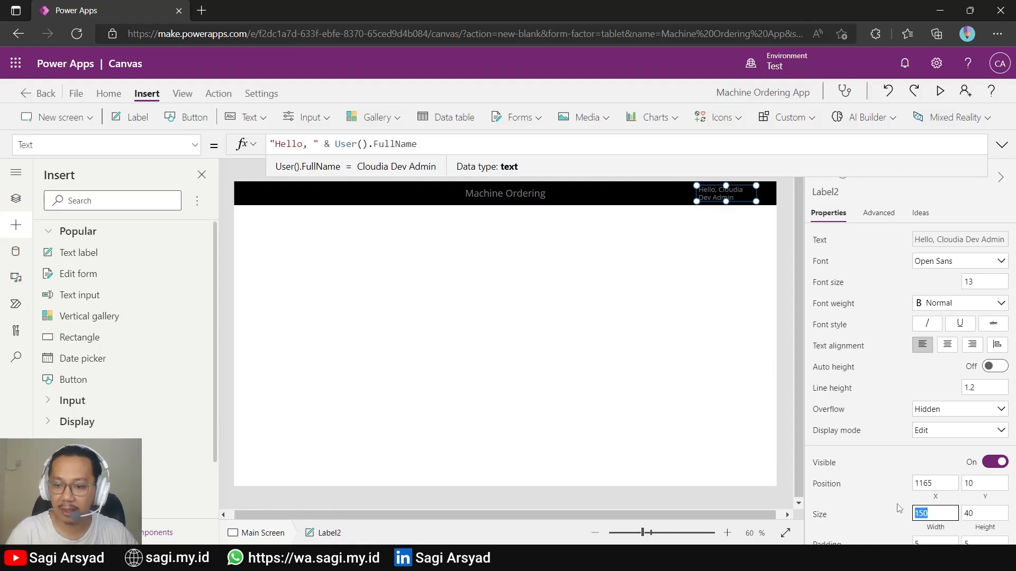
type("6")
key("BackSpace")
key("BackSpace")
key("BackSpace")
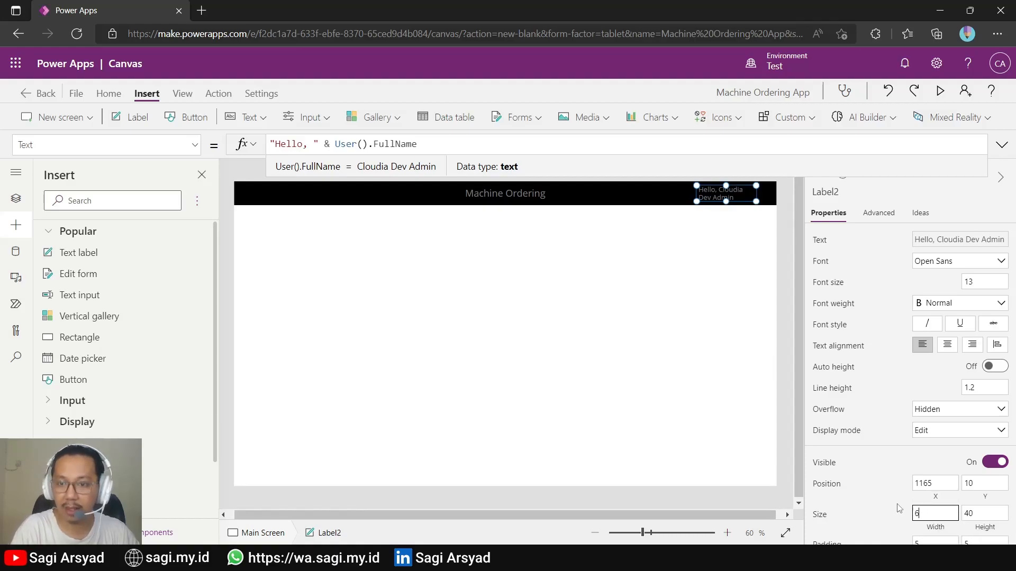
key("Return")
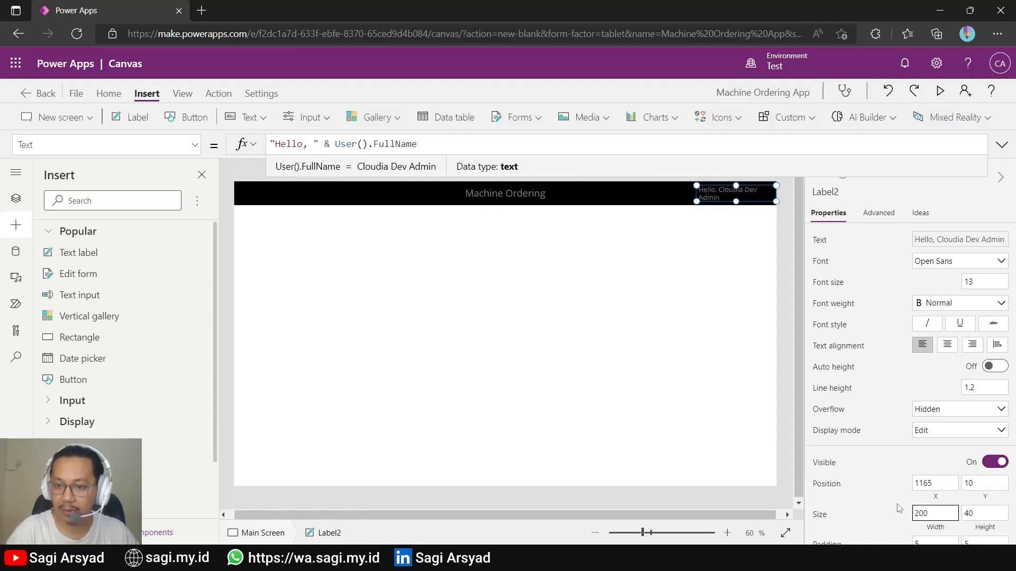
Step: Set the greeting label's height to 60 and fit the label within the black header bar
left_click(982, 513)
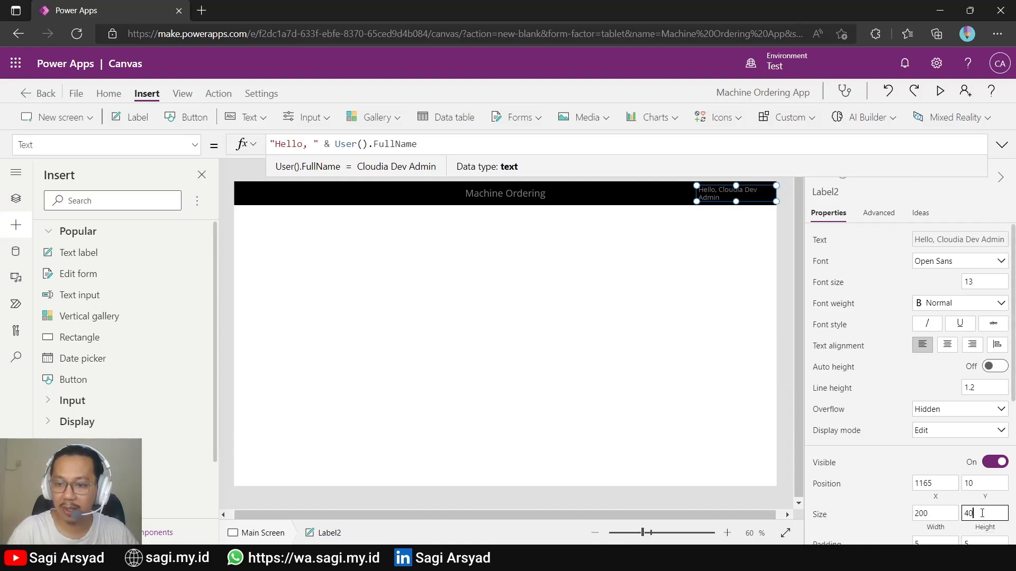
type("60")
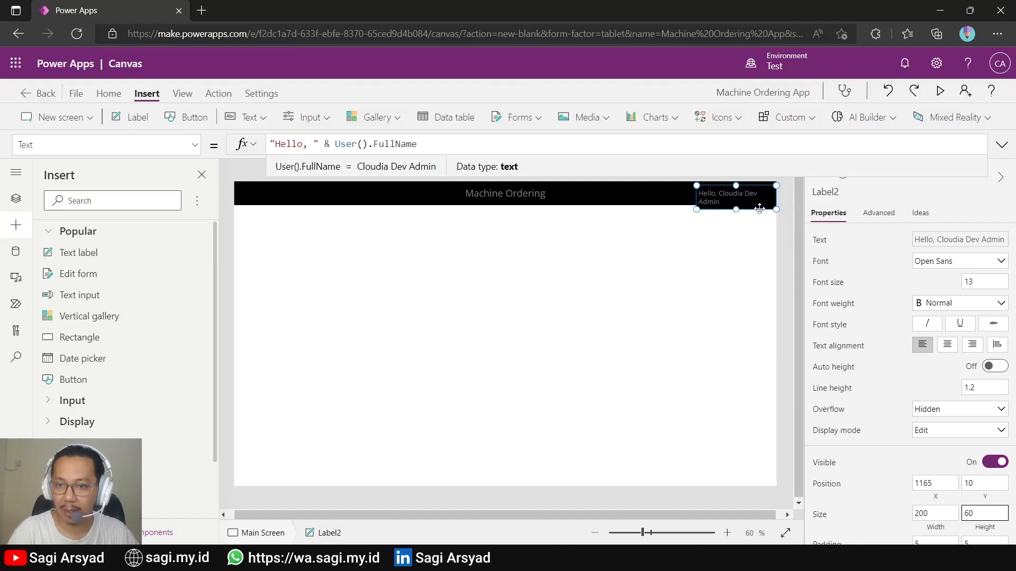
key("Return")
left_click(673, 272)
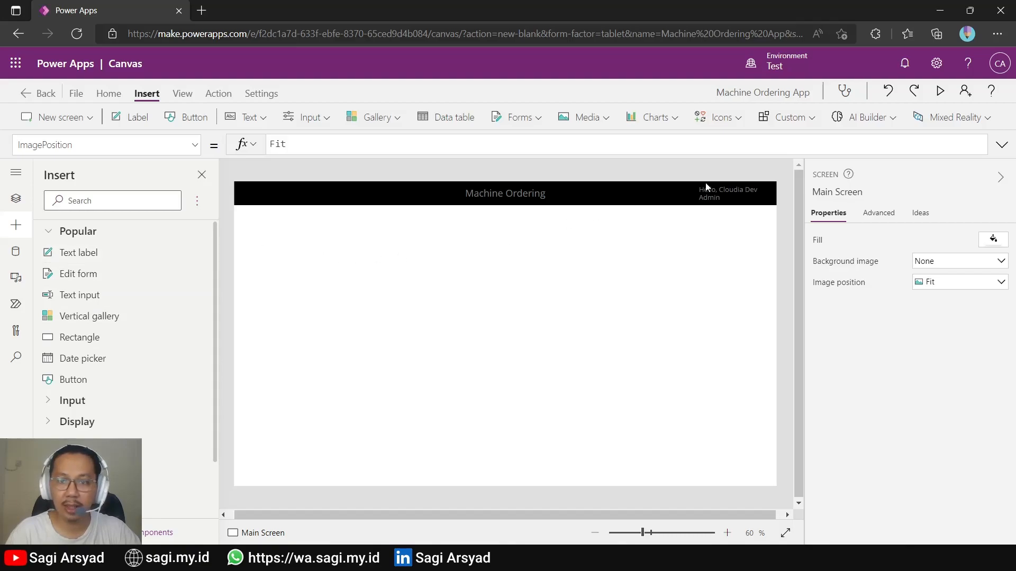
Step: Rename the greeting label in the header as User Label
left_click(716, 195)
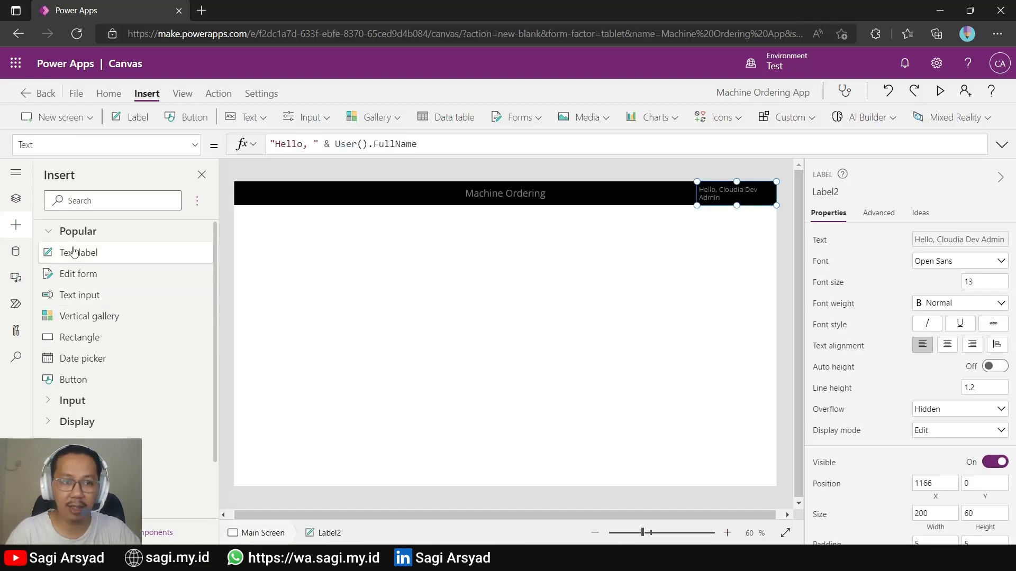
left_click(27, 195)
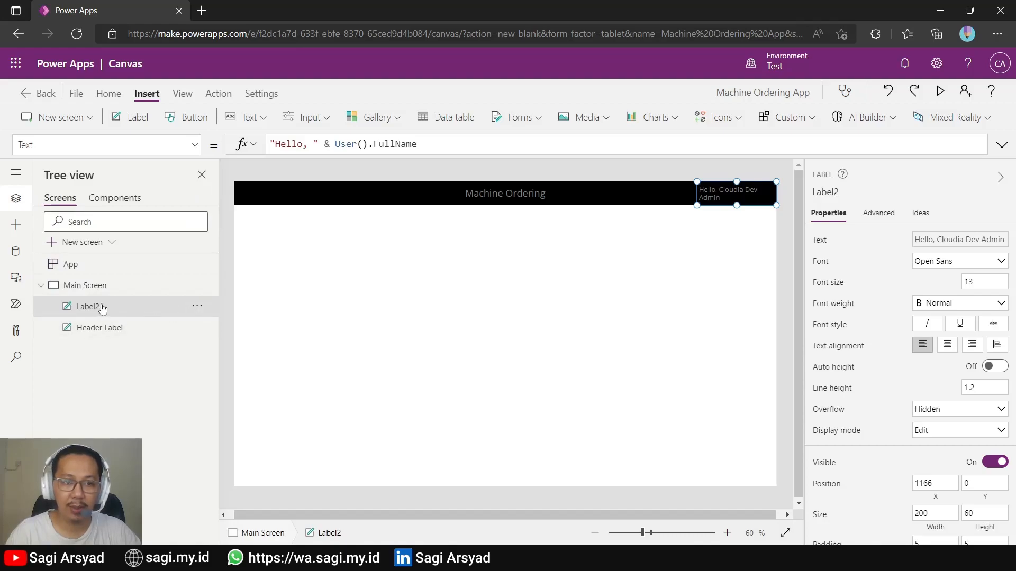
left_click(849, 192)
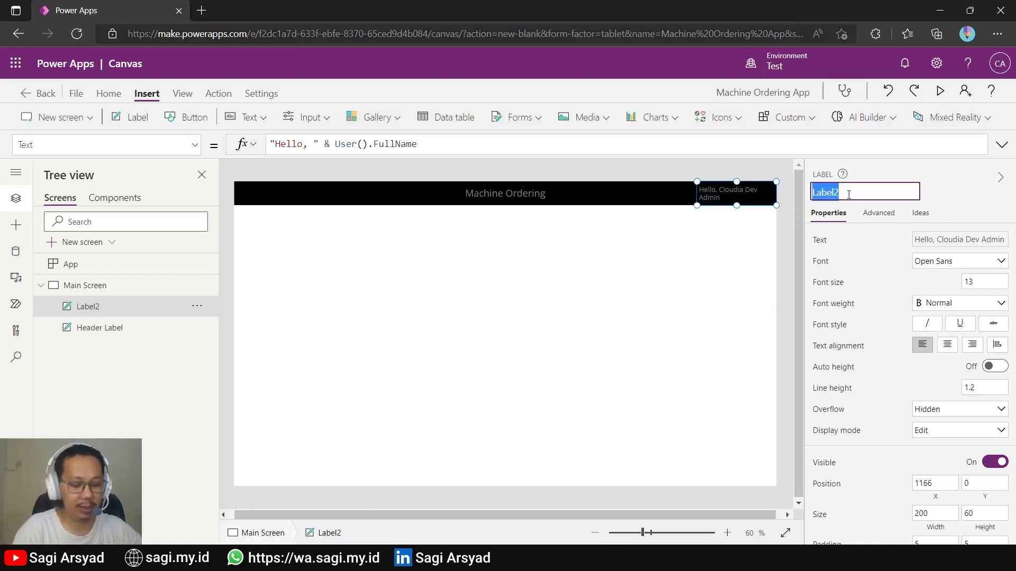
type("User Lab")
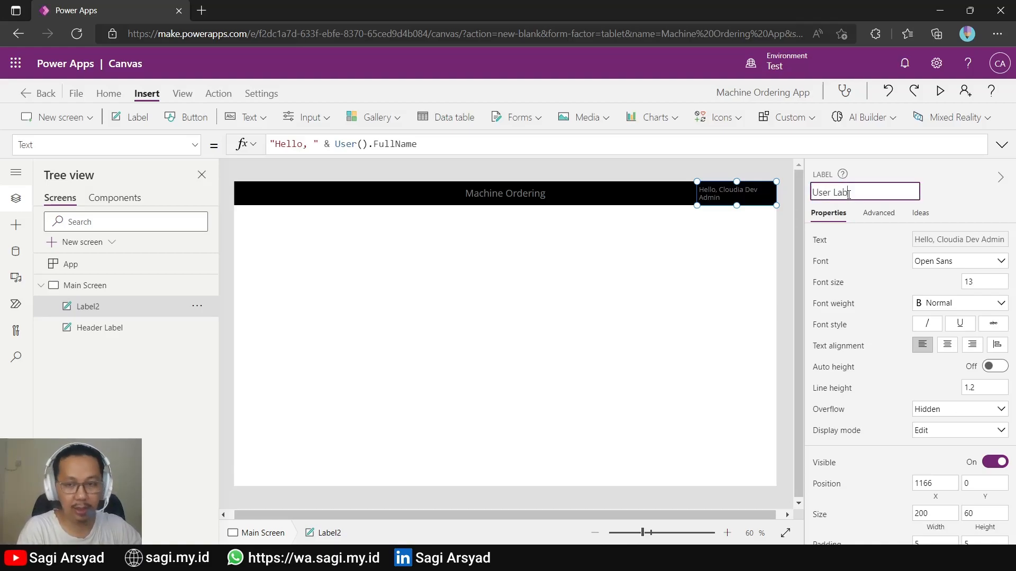
type("l")
key("Return")
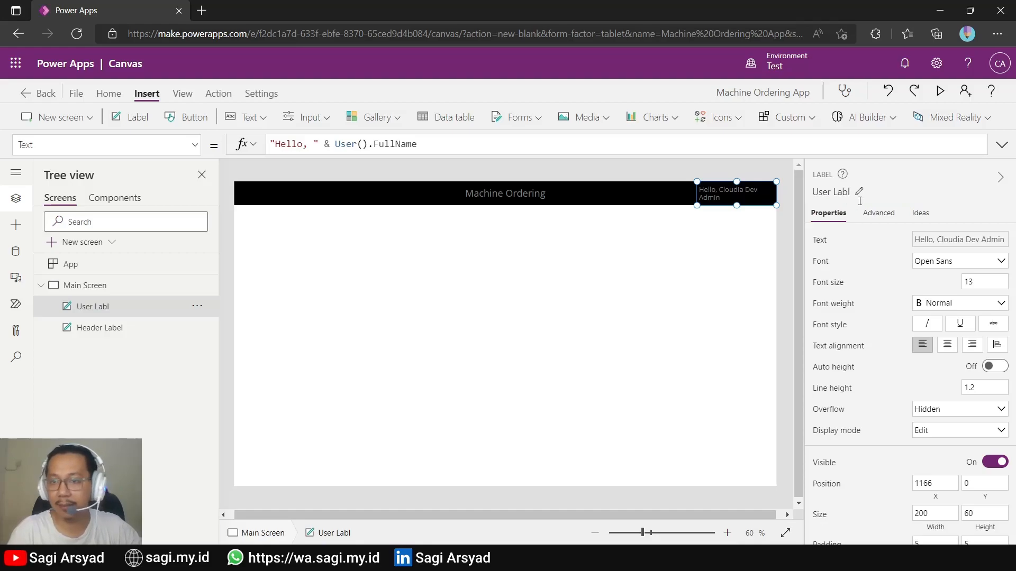
left_click(863, 193)
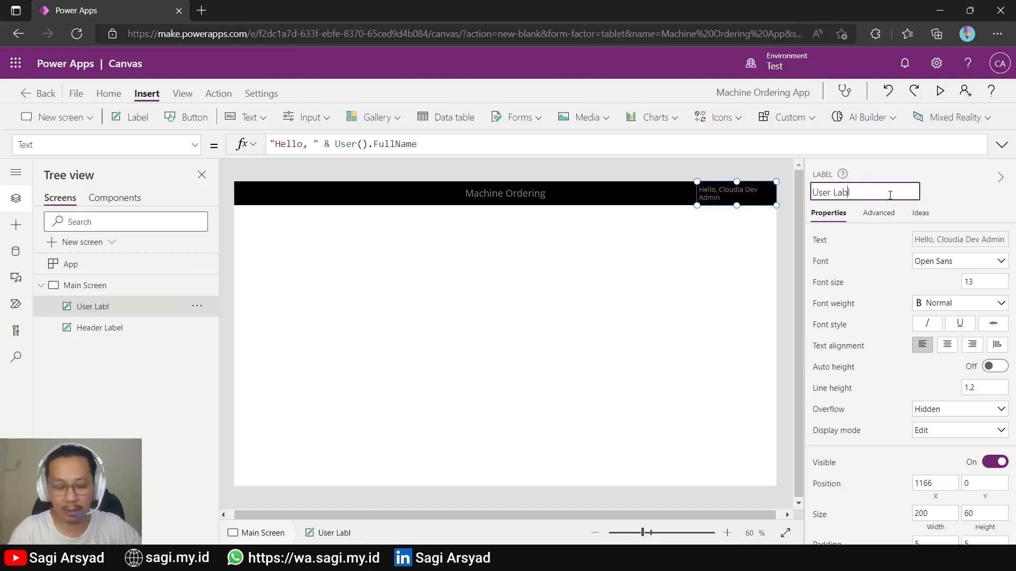
key("Return")
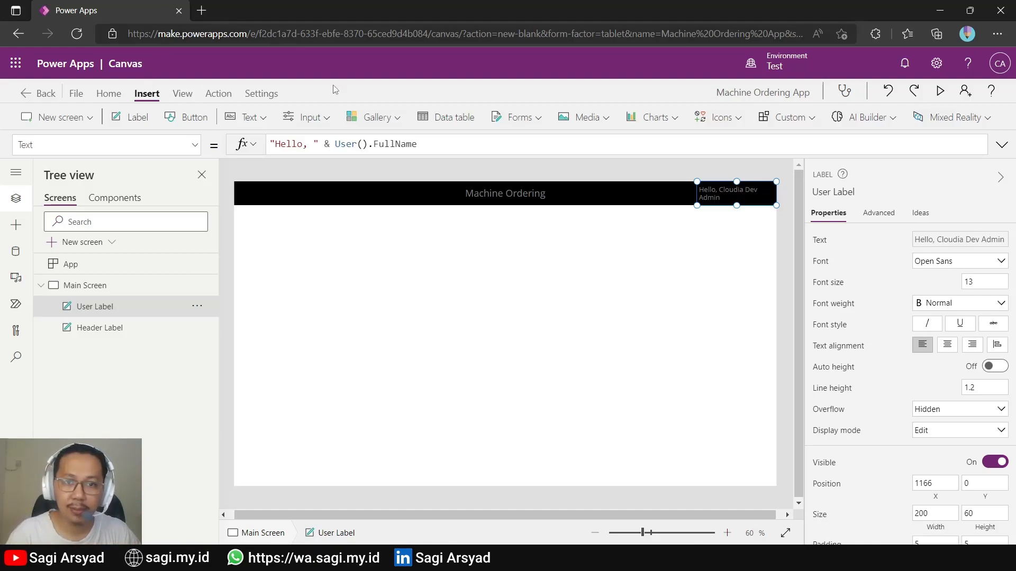
left_click(583, 118)
left_click(593, 144)
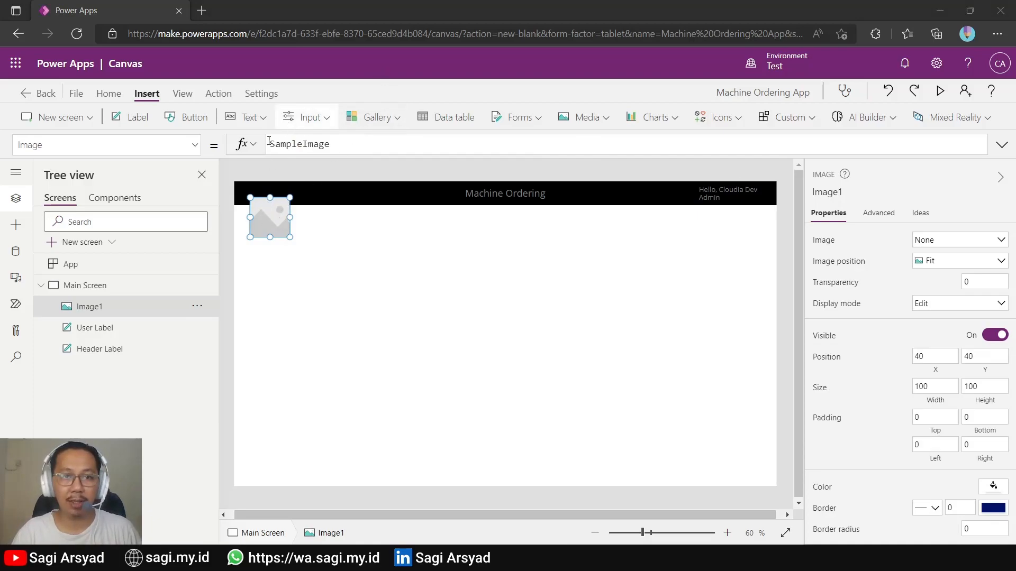
double_click(331, 145)
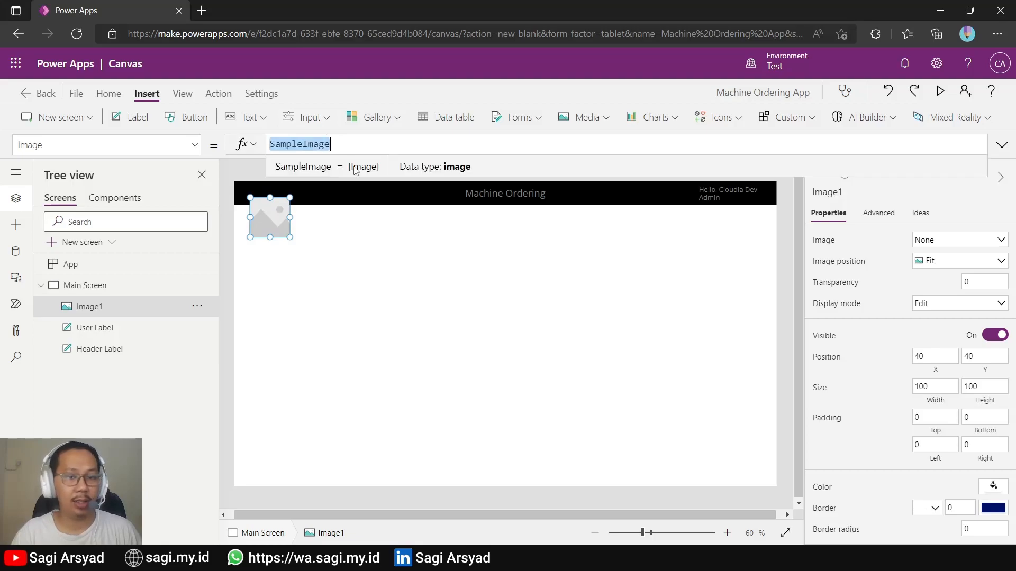
type("https://images-us-prod.cms.commerce.dynamics.com/cms/api/qbvttlwqcm/imageFileData/MA20RY?ver=c4b6&m=6&q=100")
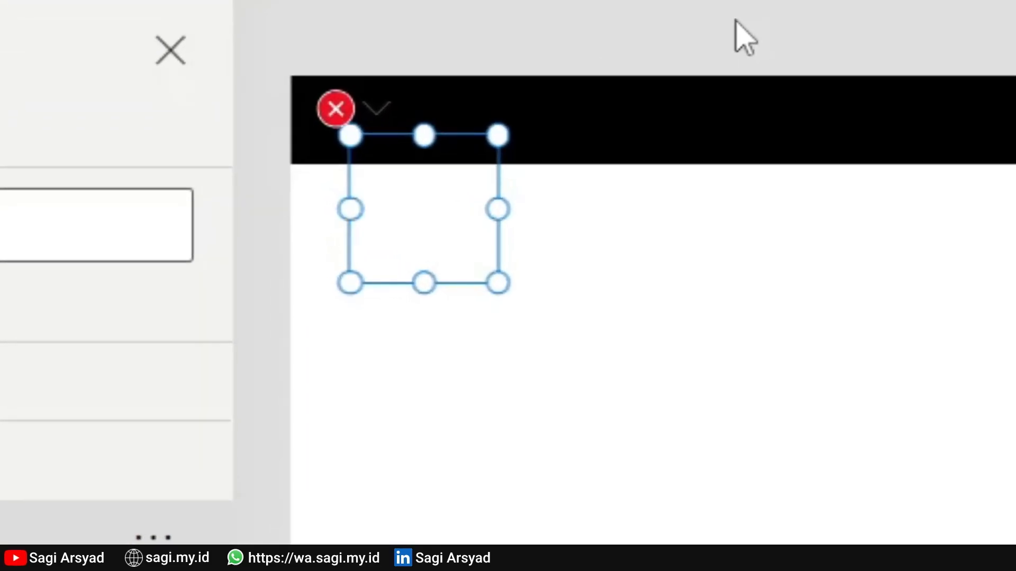
mouse_move(338, 112)
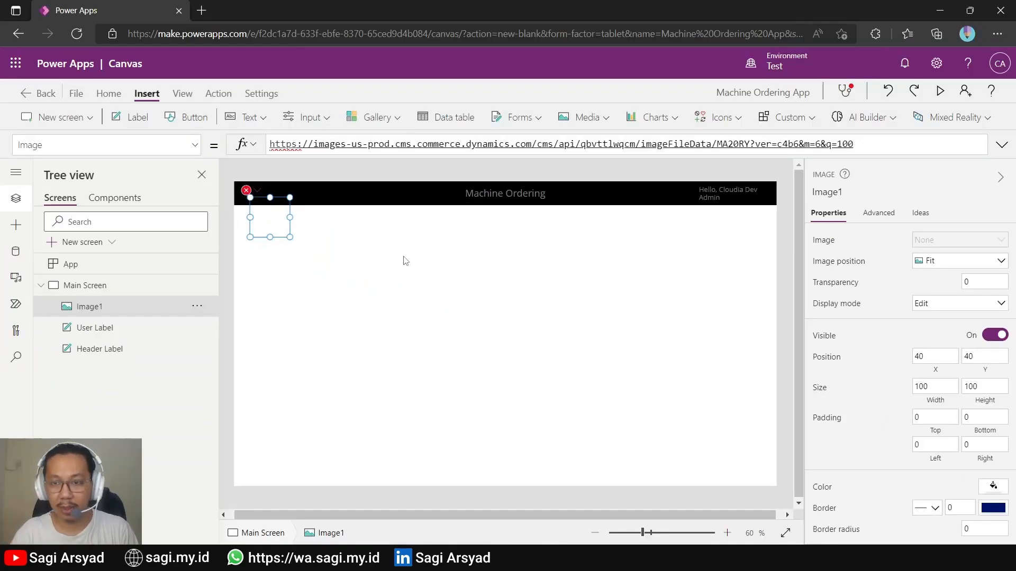
type("\"")
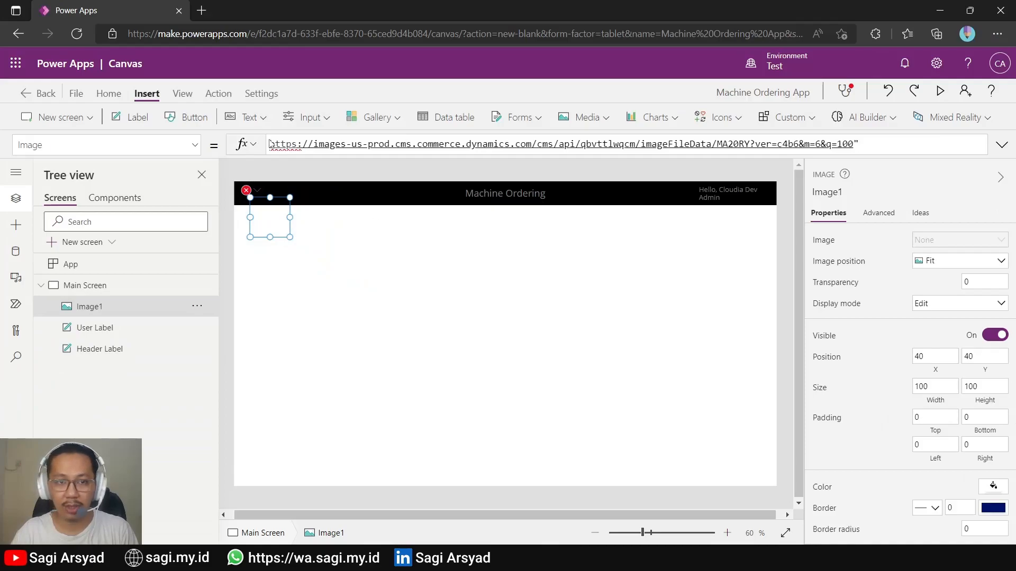
left_click(269, 144)
type("\"")
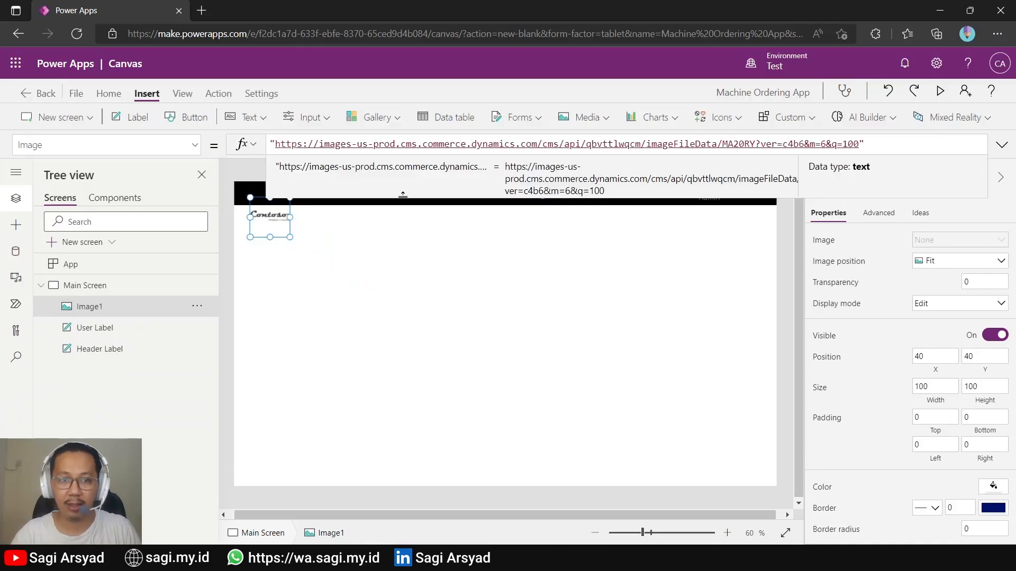
key("shift+Return")
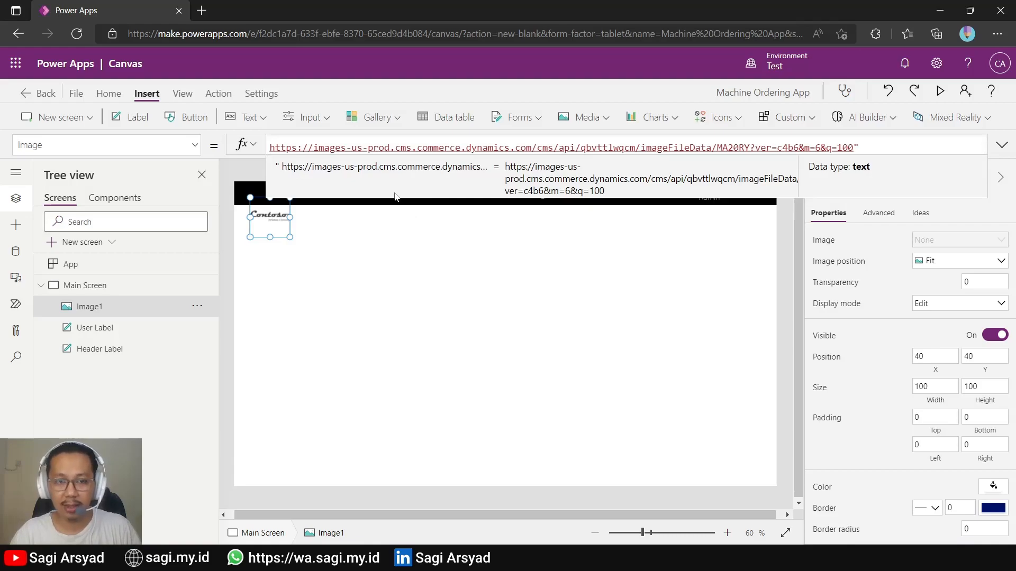
left_click(329, 291)
Step: Move the logo image to position X 0, Y 0 in the black header and set its height to 60 and width to 200
left_click(271, 219)
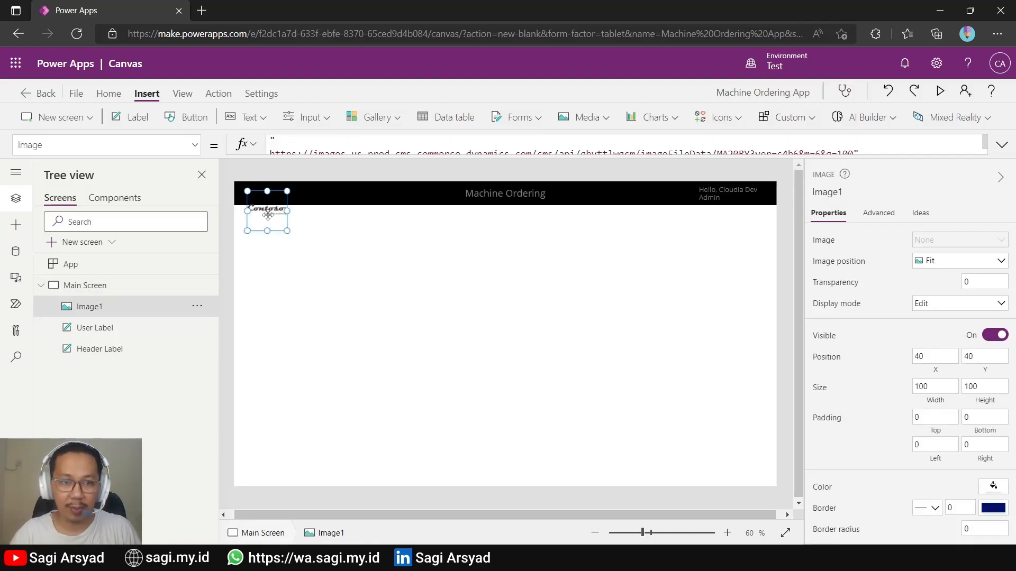
mouse_move(268, 216)
left_mouse_down()
mouse_move(272, 200)
mouse_move(268, 211)
left_mouse_up()
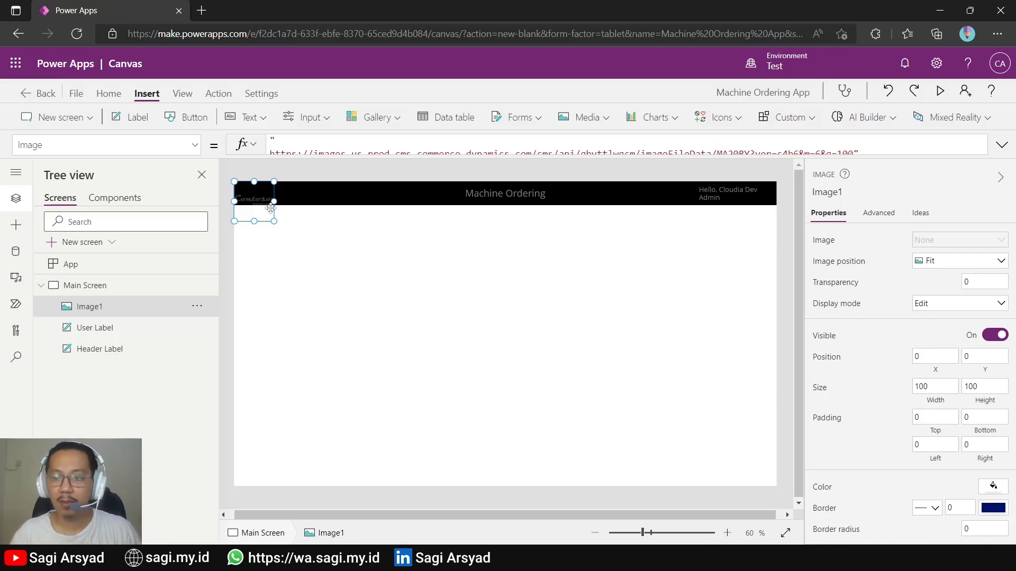
left_click(990, 388)
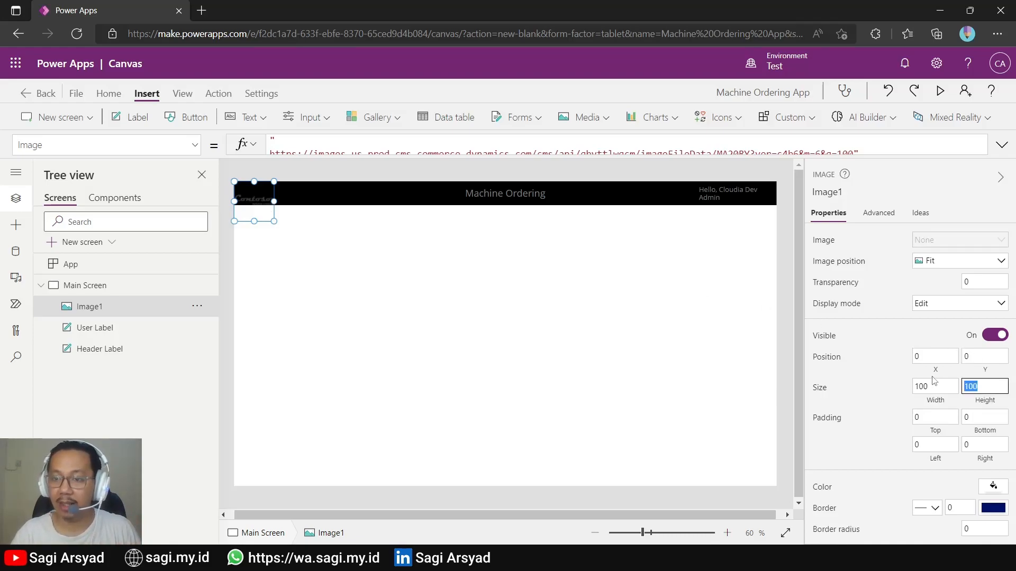
type("60")
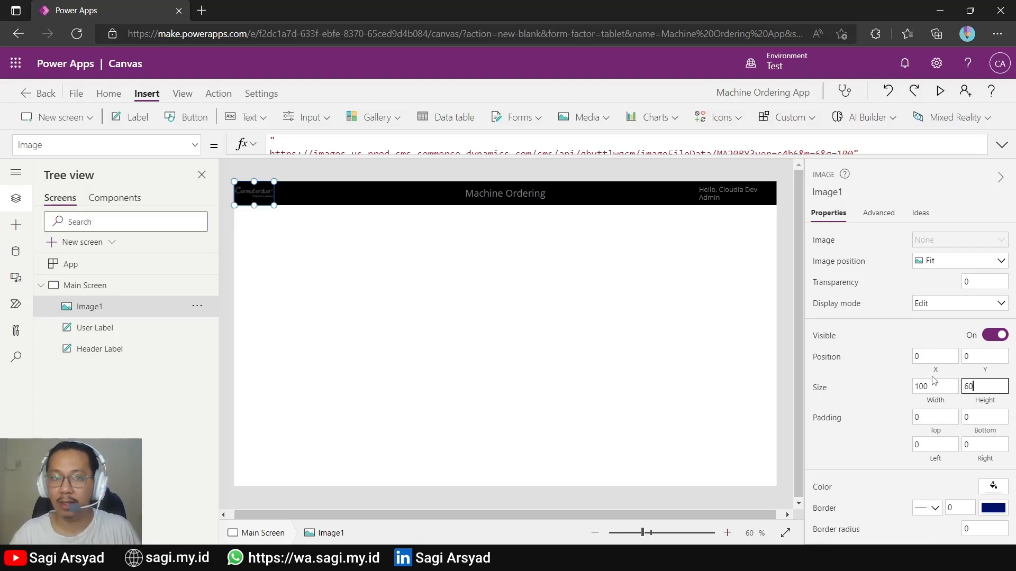
left_click(921, 386)
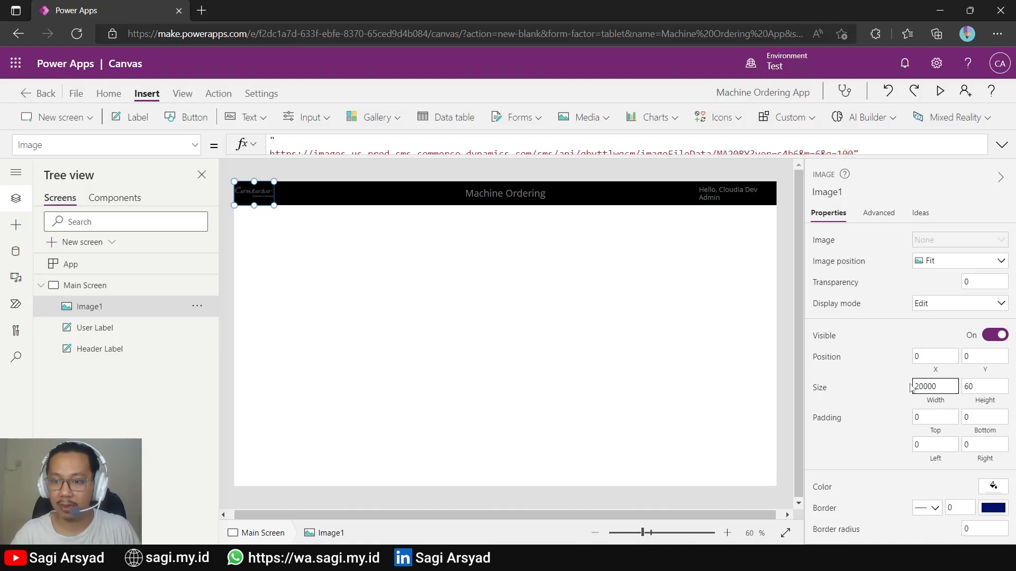
type("200")
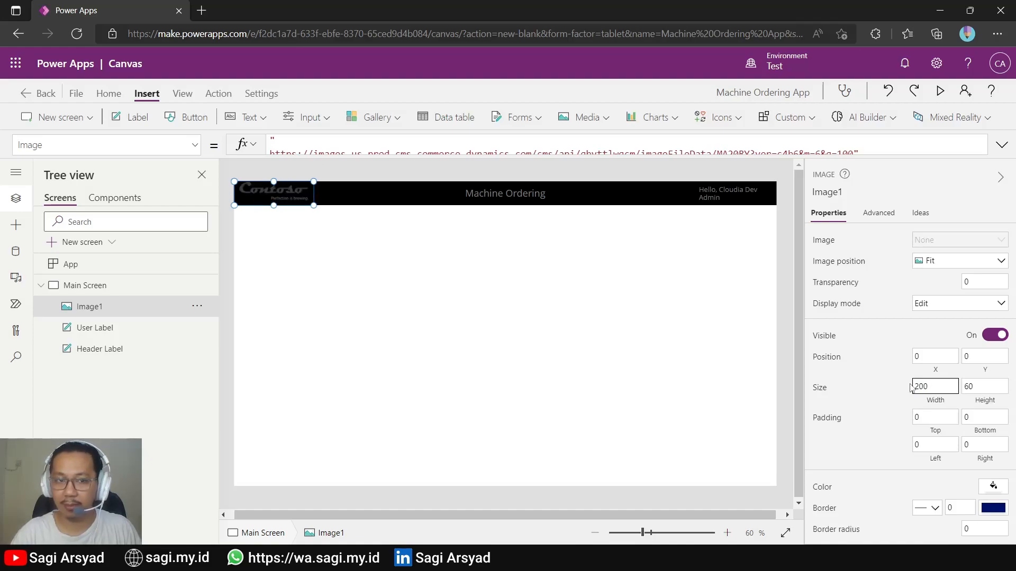
left_click(565, 395)
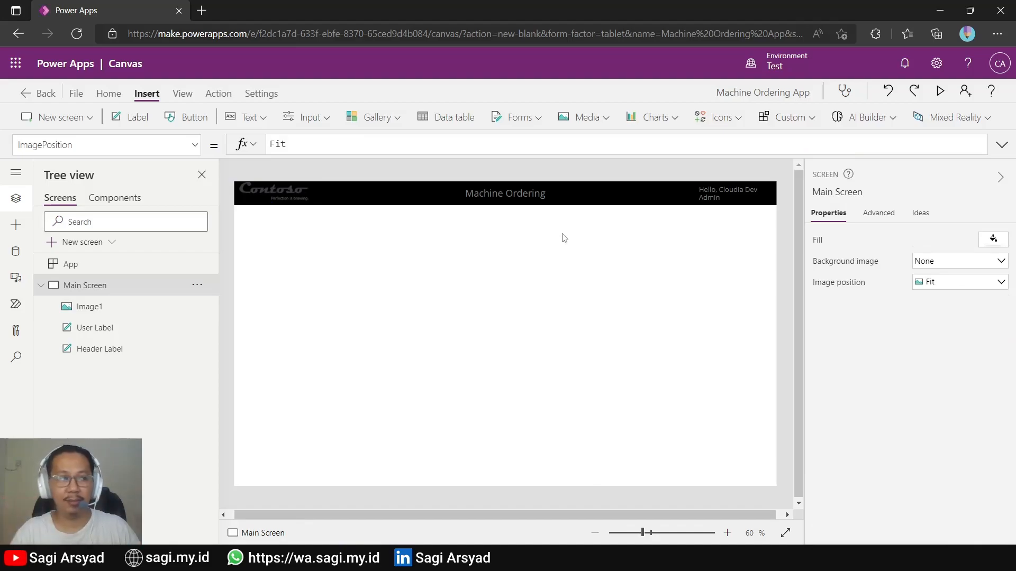
Step: Rename the Contoso logo image control as Logo Image
left_click(114, 313)
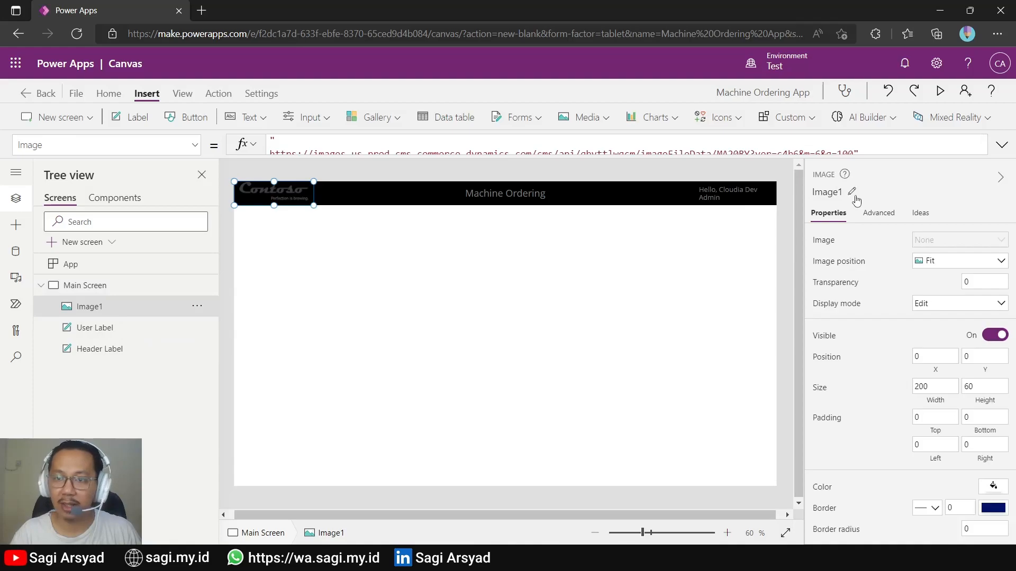
left_click(856, 195)
type("Logo")
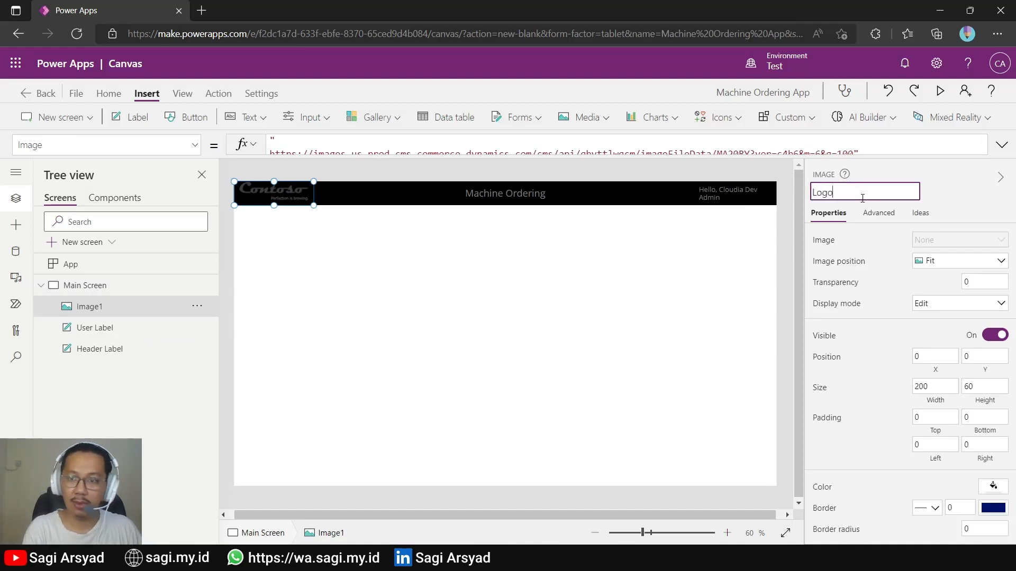
type("sImage")
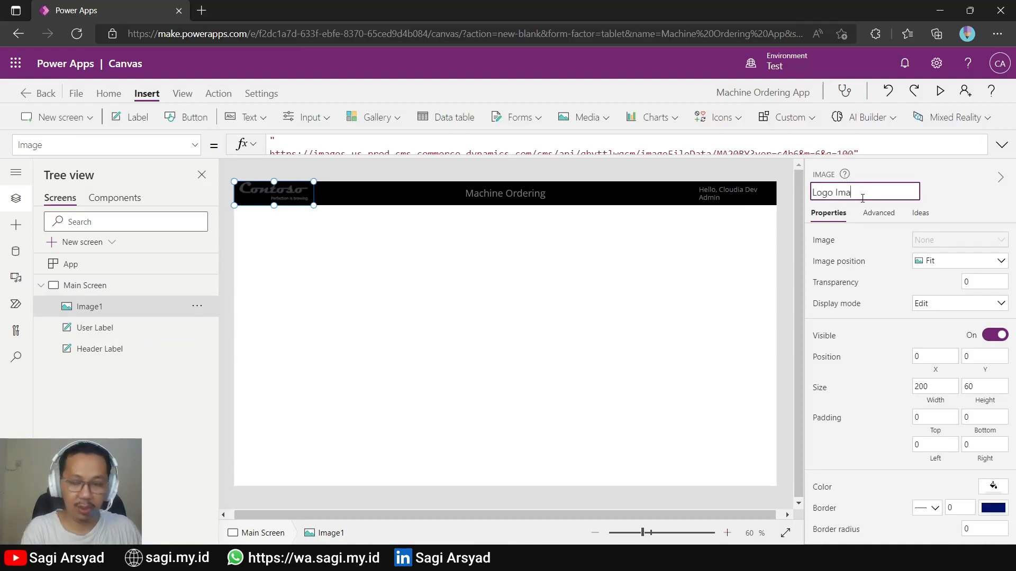
key("Return")
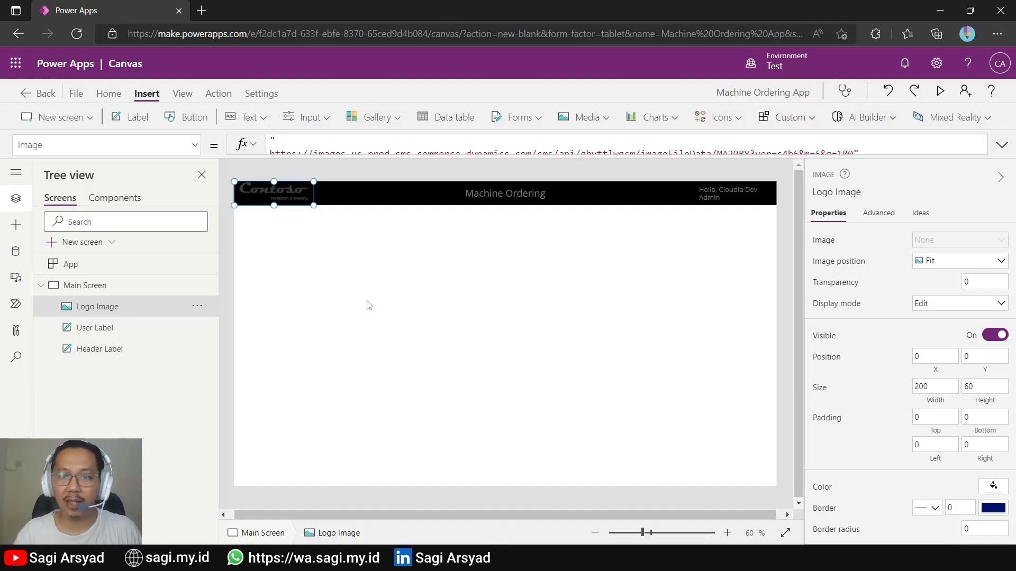
Step: Preview the running app to check the header with its logo, title and greeting, and return to the editor
left_click(460, 312)
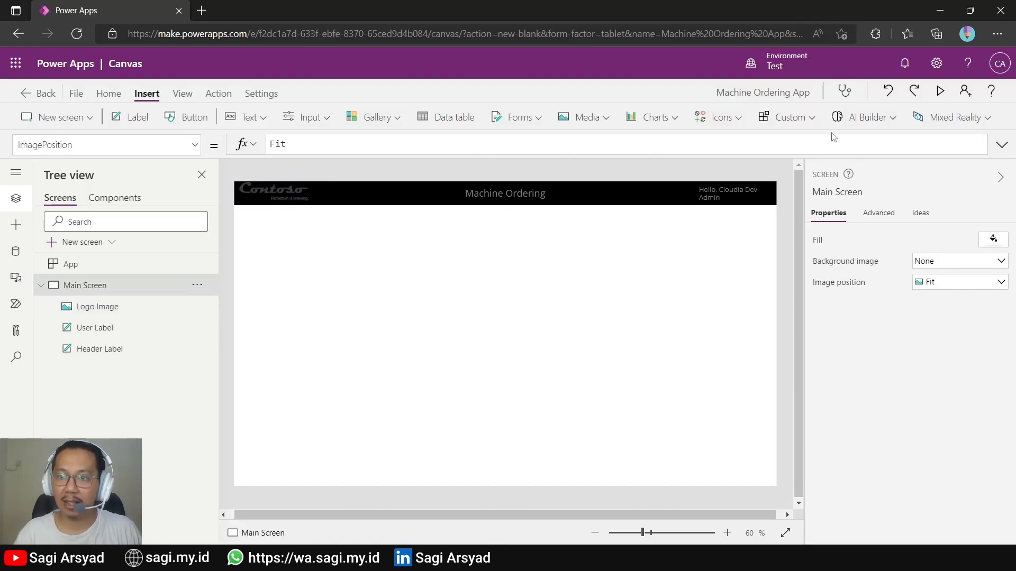
left_click(939, 91)
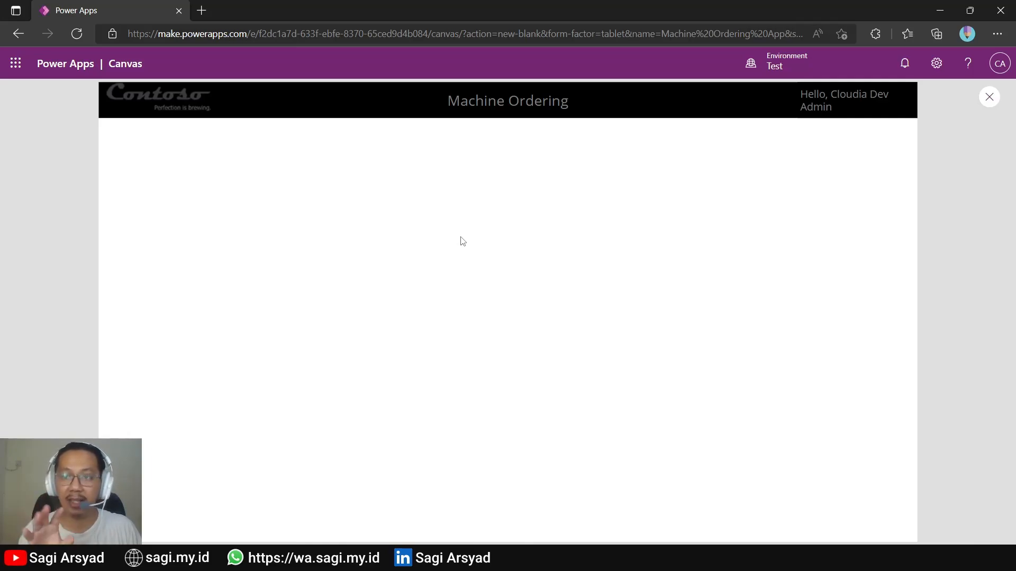
left_click(989, 97)
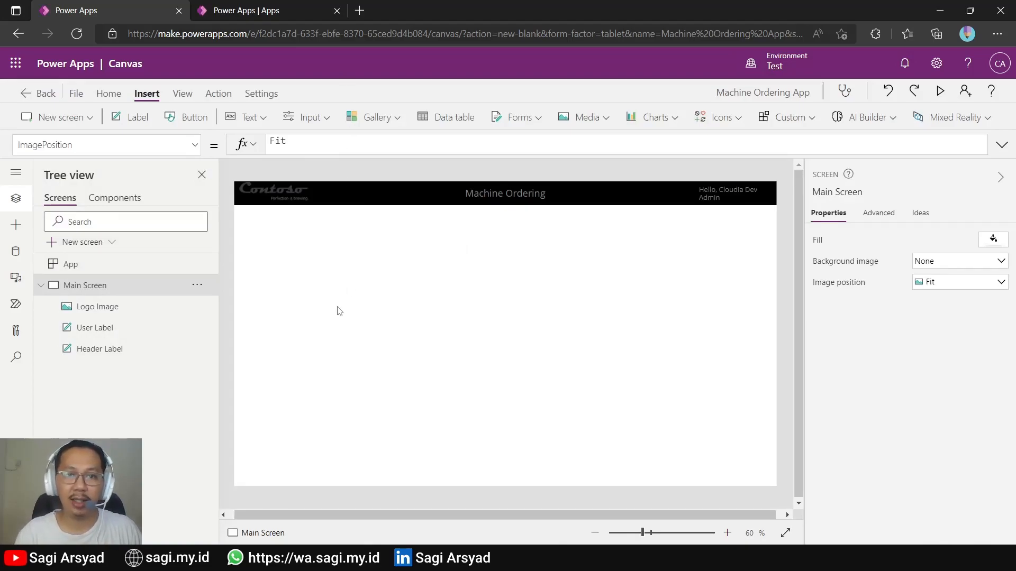
Step: Set the app icon's background fill to black, #000000, in the app's general settings
left_click(262, 95)
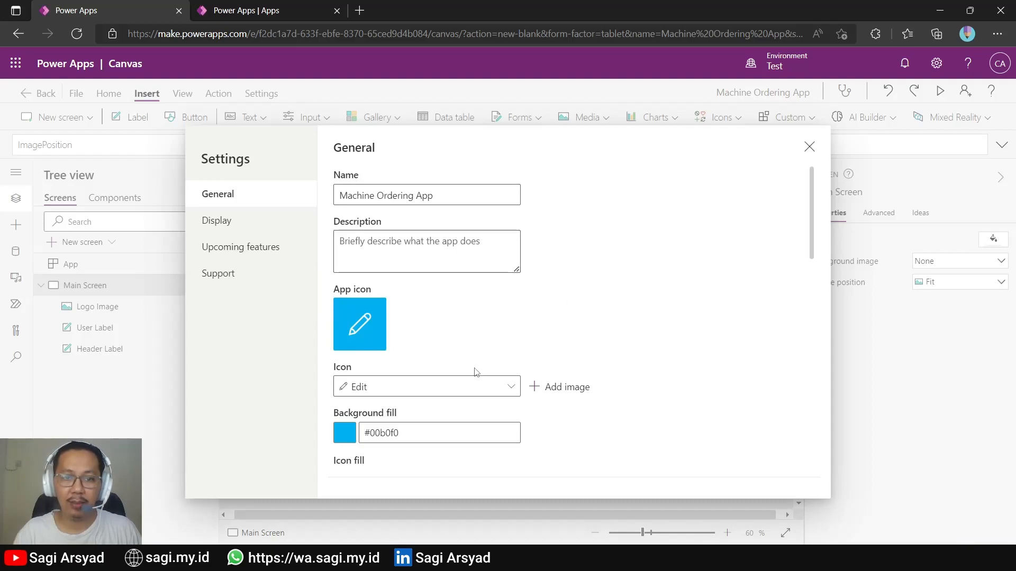
left_click(341, 437)
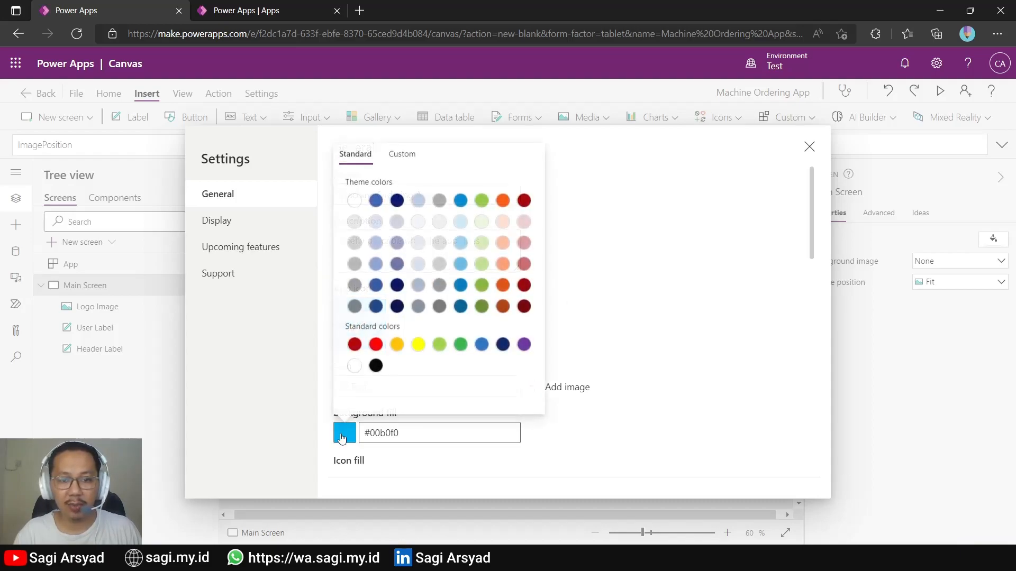
left_click(375, 366)
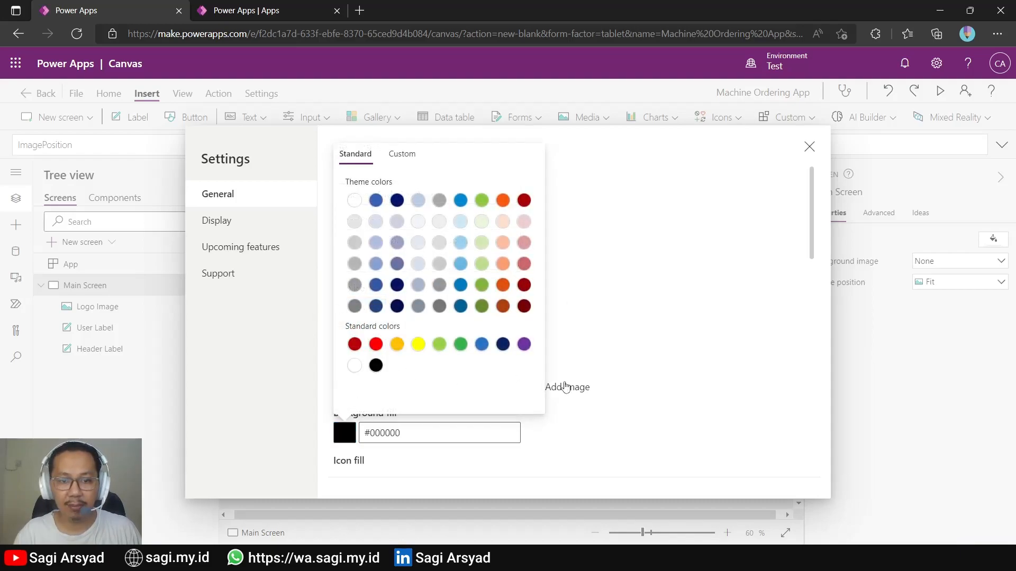
left_click(659, 354)
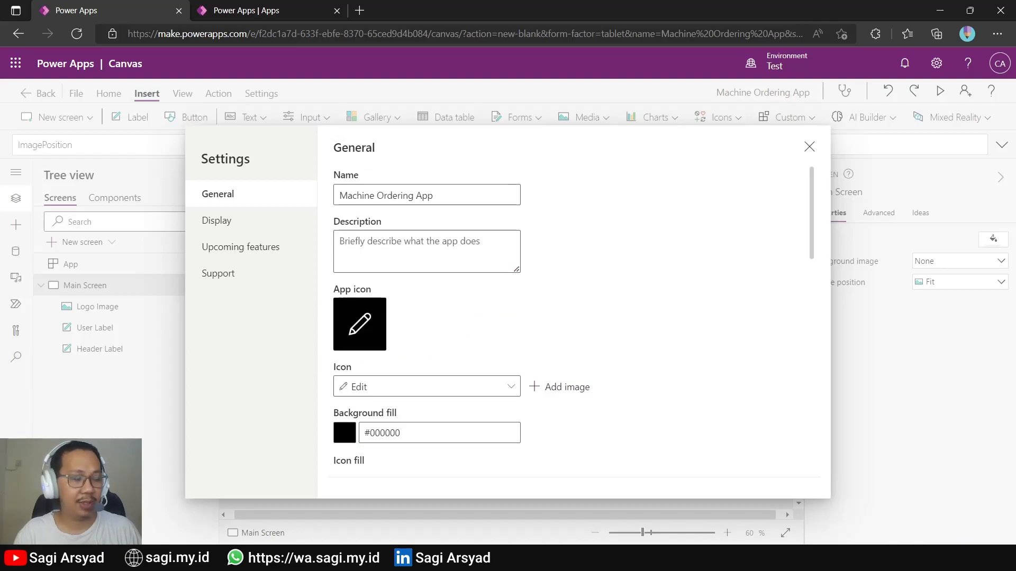
Step: Examine the app's display settings, including the available orientation options
left_click(237, 222)
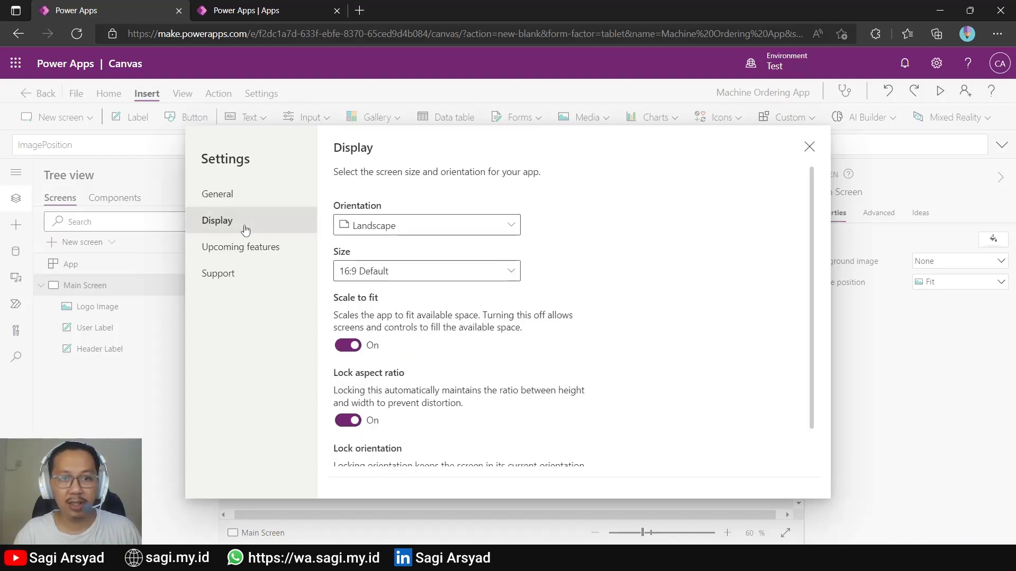
left_click(486, 361)
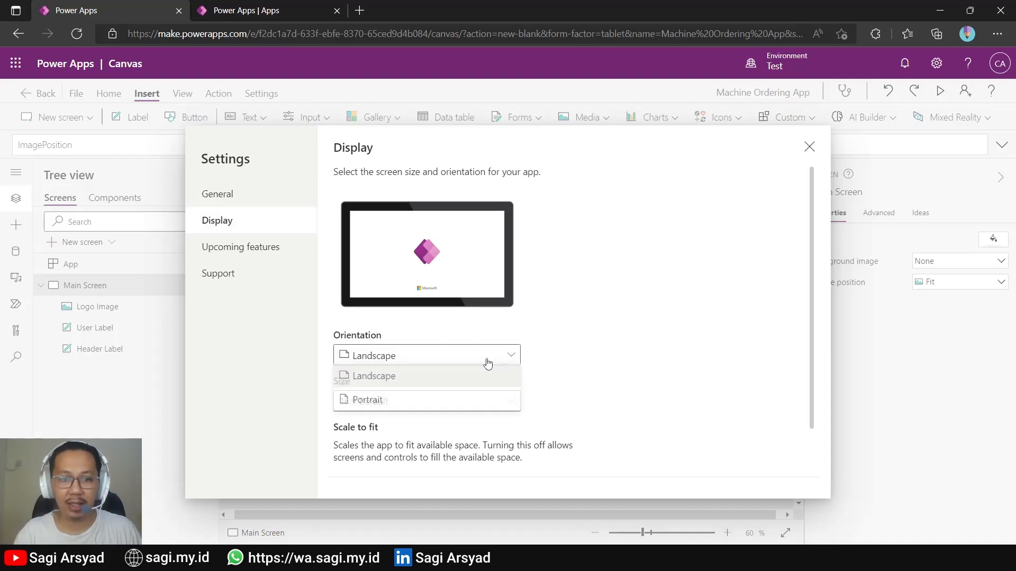
left_click(664, 374)
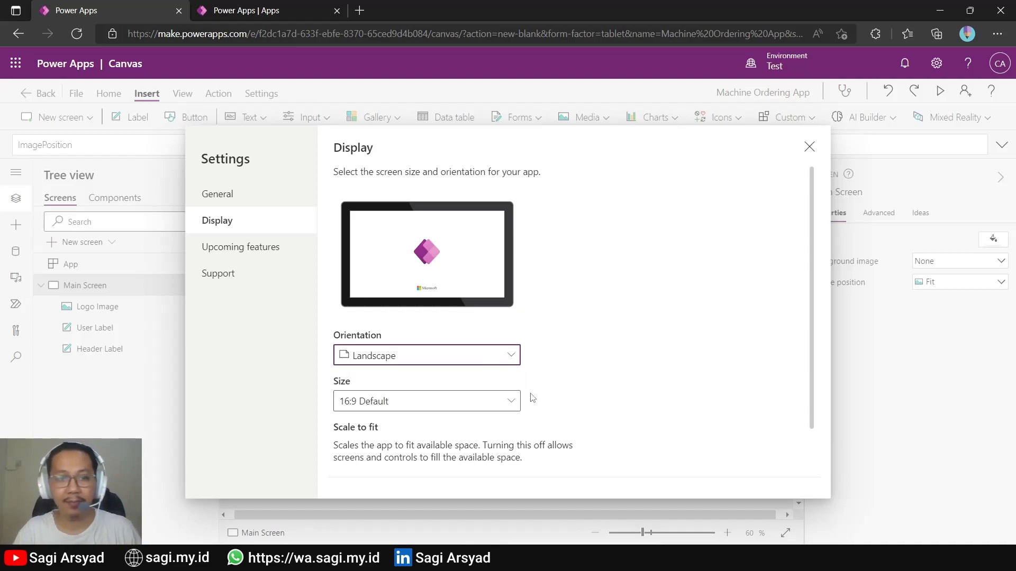
Step: Examine the app's upcoming preview features, recheck the general settings and leave the settings
left_click(241, 248)
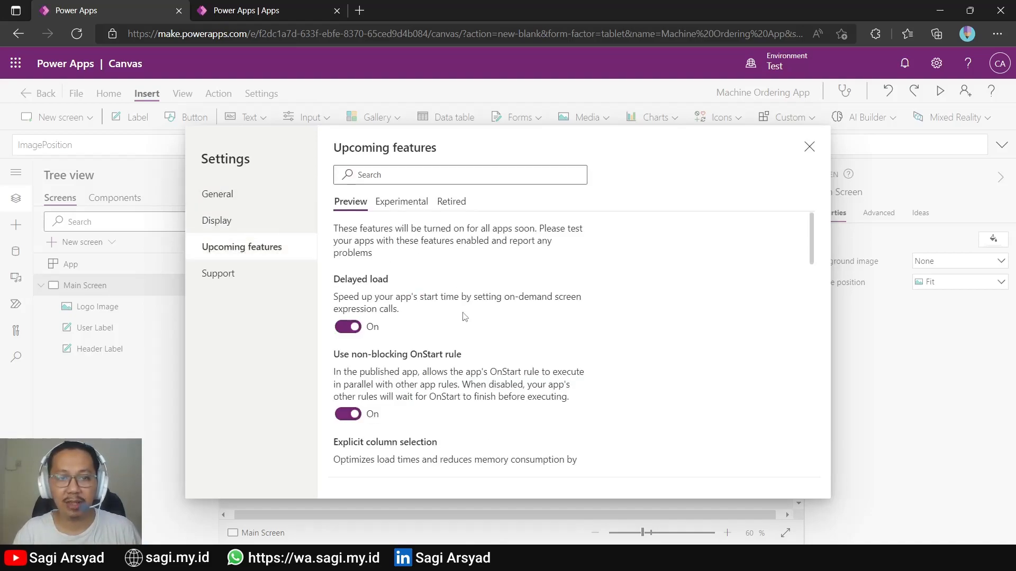
scroll(464, 316, "down", 3)
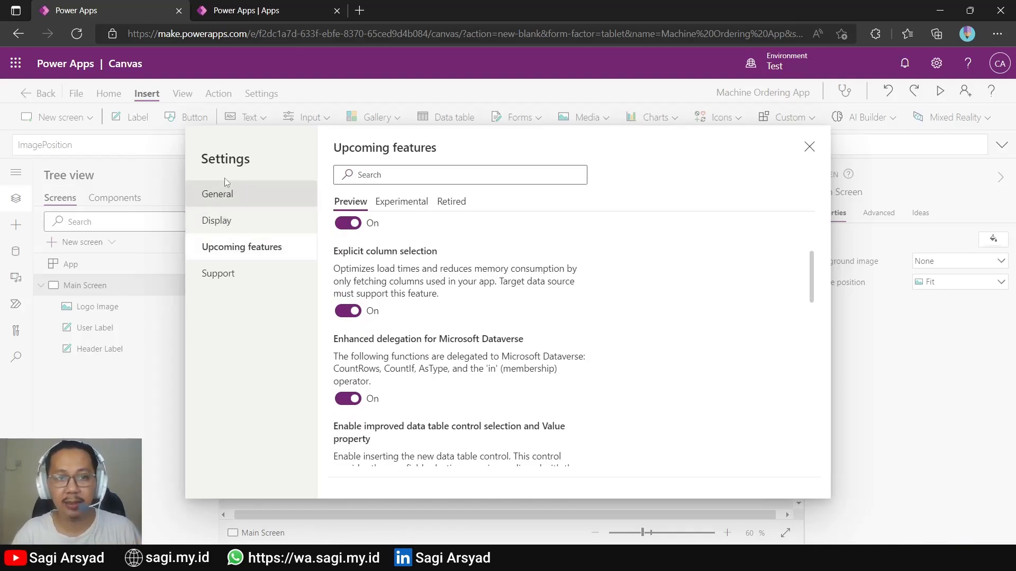
left_click(218, 195)
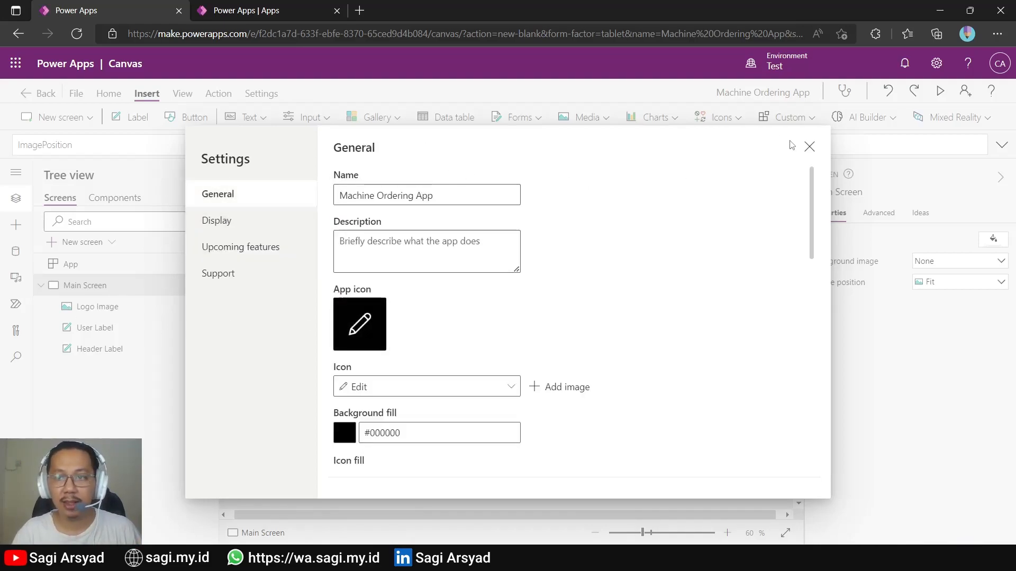
left_click(810, 147)
Step: Save the app to the cloud under the name Machine Ordering App and return to the editor
left_click(103, 97)
left_click(76, 94)
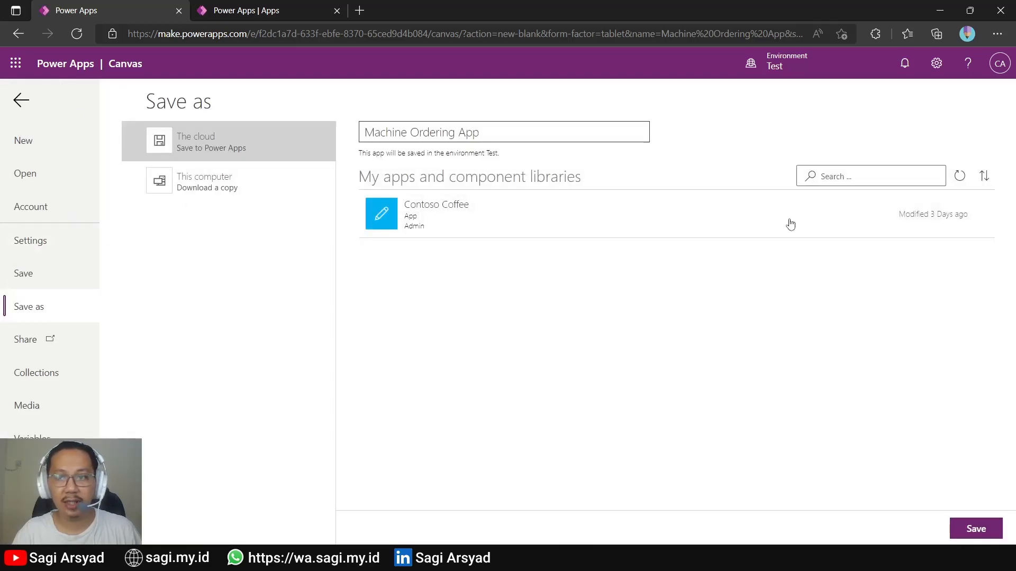
left_click(973, 529)
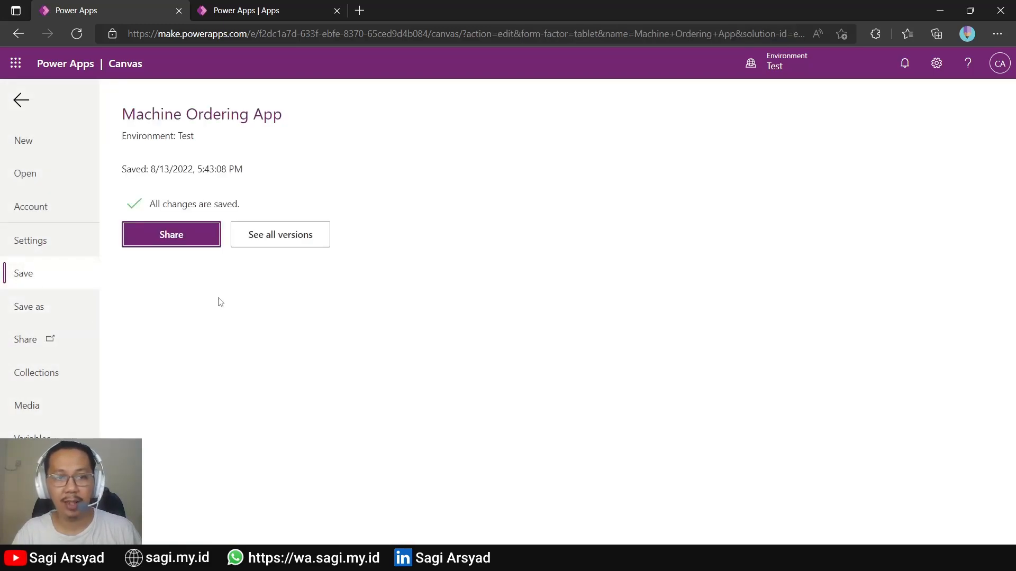
left_click(21, 100)
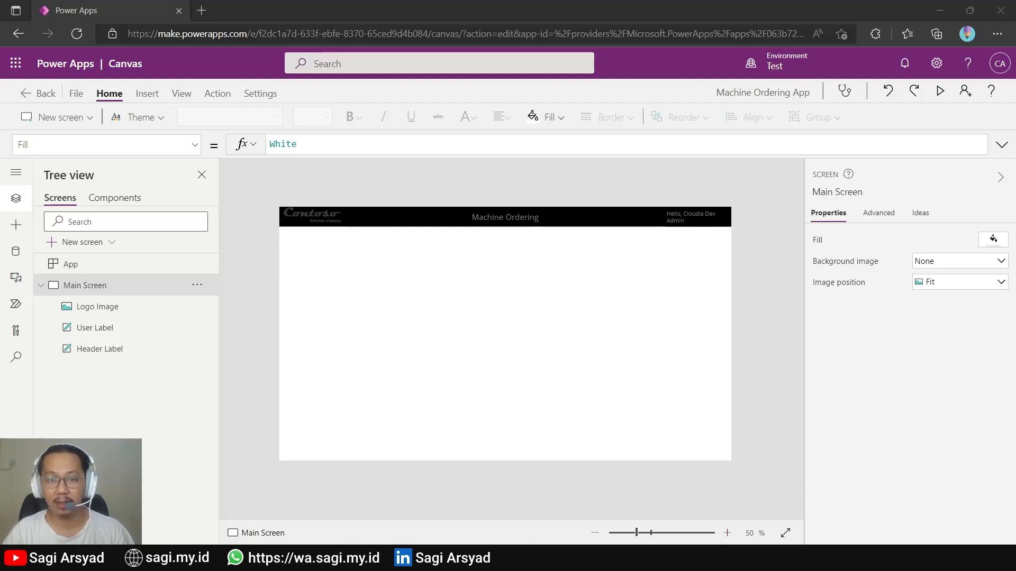
Step: Switch to the AppInADay folder in File Explorer and open the Machine-Order-Data.xlsx workbook in Excel
key("alt+Tab")
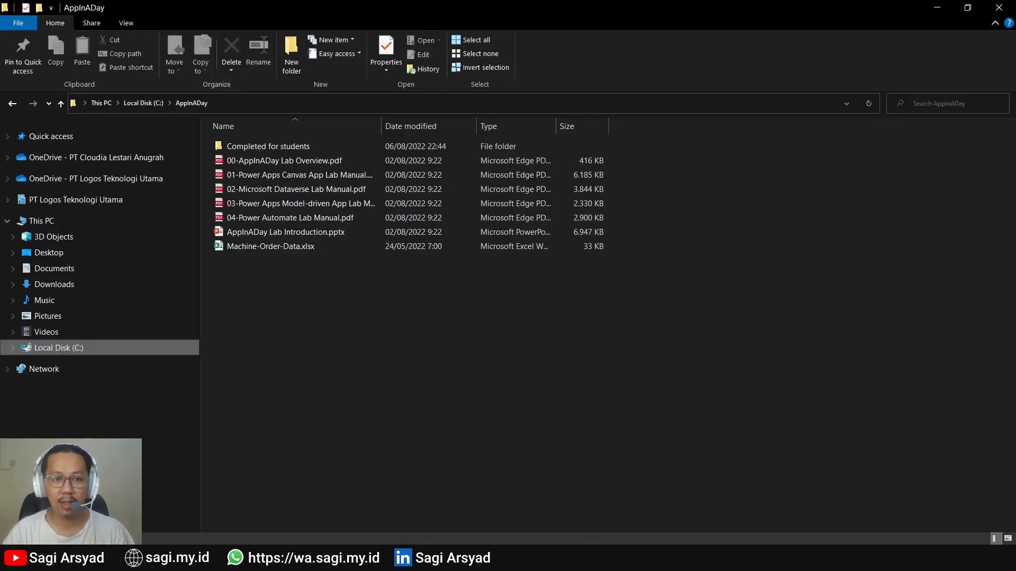
left_click(262, 249)
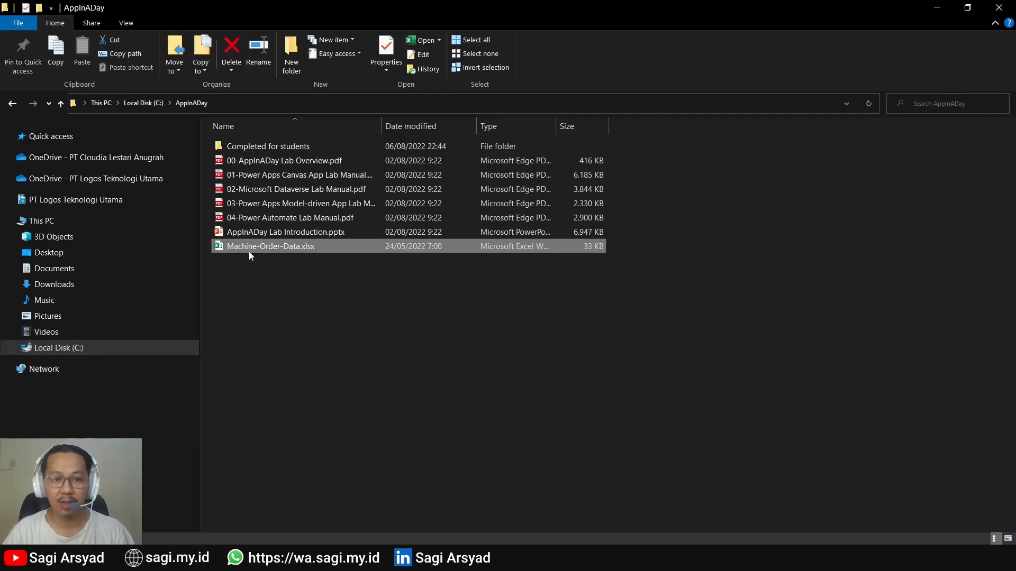
double_click(277, 246)
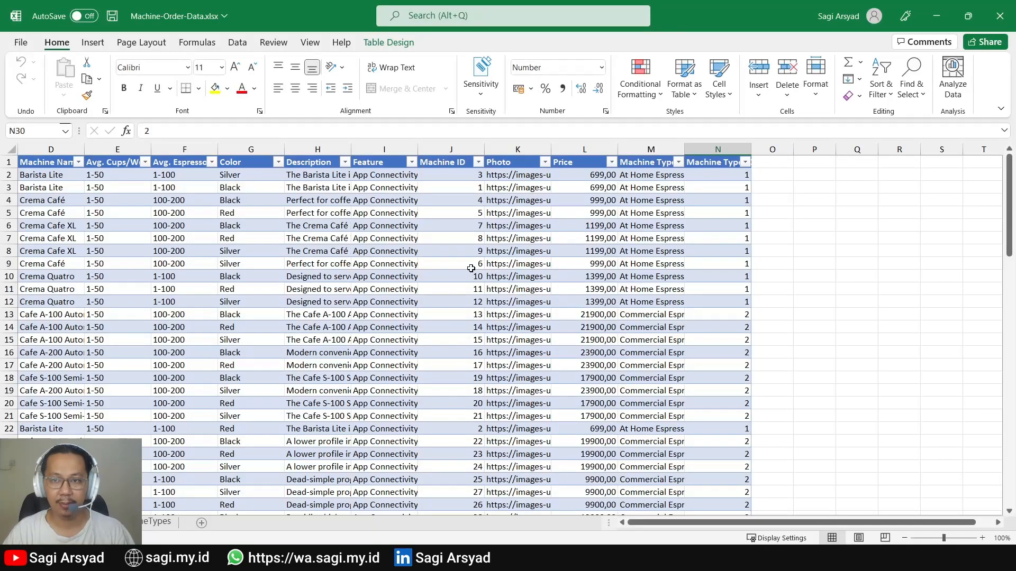
Step: Examine the machine names in the machine list and the names and Type IDs on the machine types sheet
left_click(37, 148)
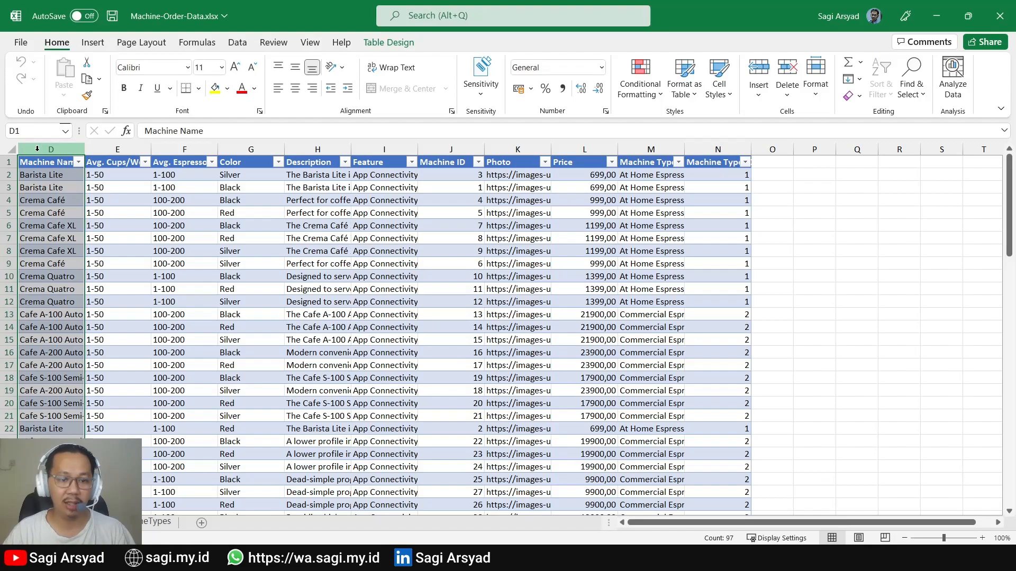
left_click(63, 202)
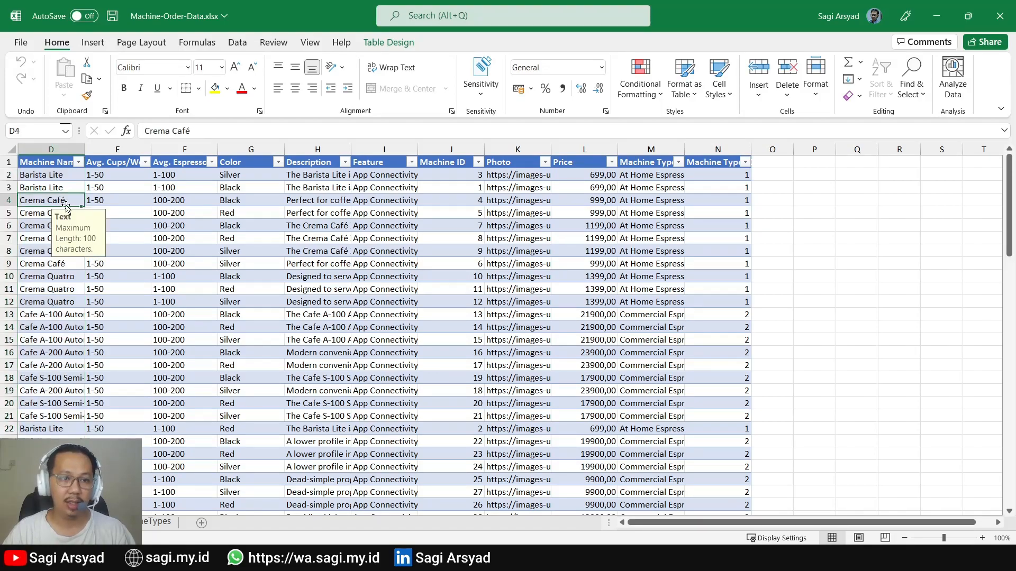
left_click(150, 524)
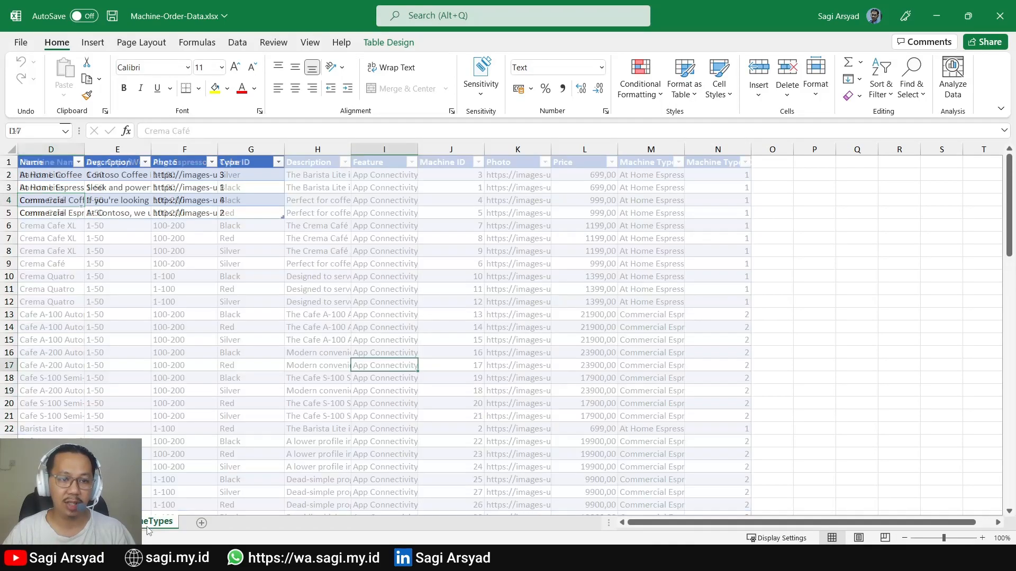
left_click(34, 173)
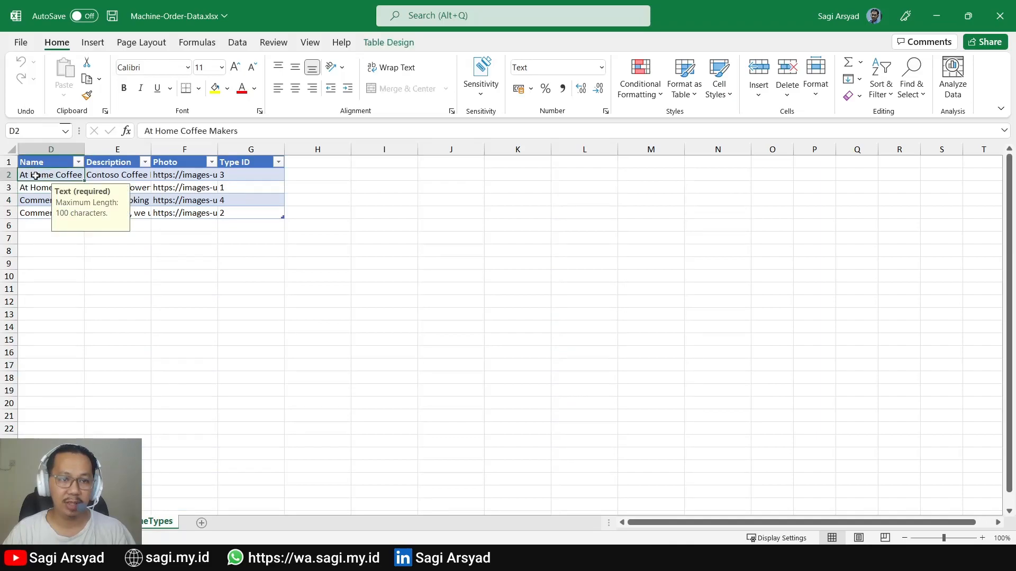
left_click(242, 205)
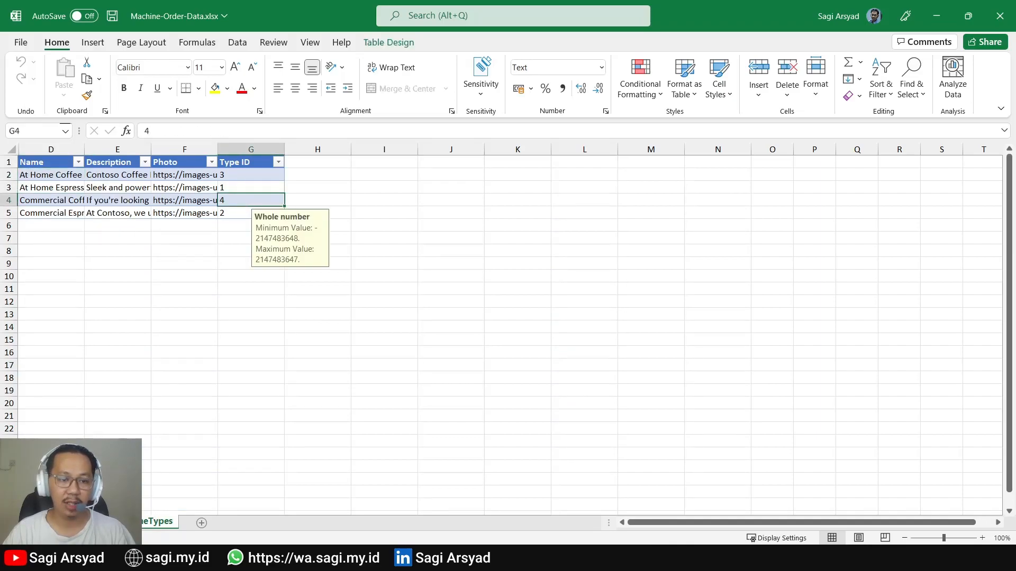
key("ctrl+Page_Up")
key("ctrl+Page_Down")
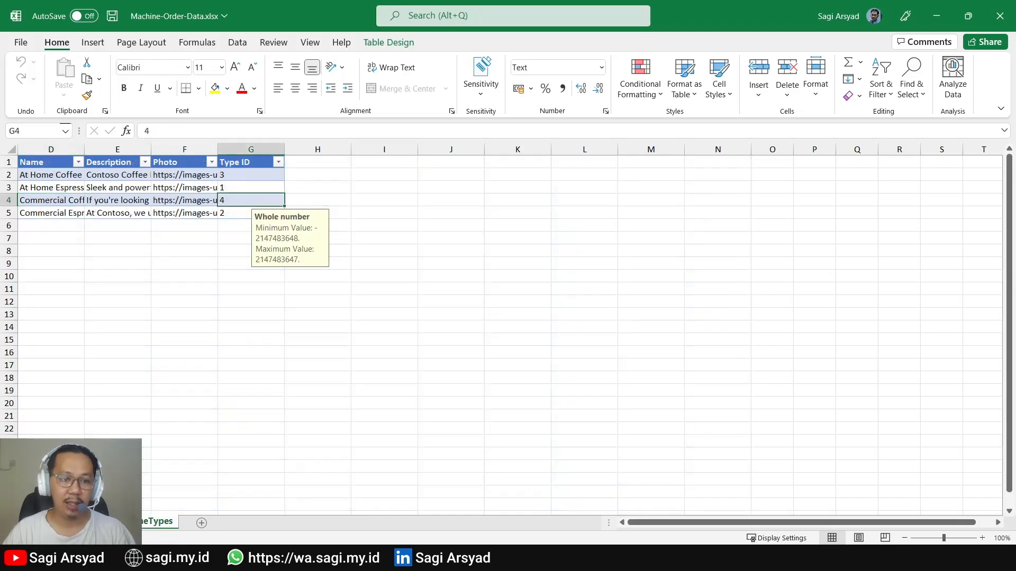
Step: Unhide columns A to C on the machine types sheet, fit their widths to inspect the contents, and undo these changes
left_click(45, 146)
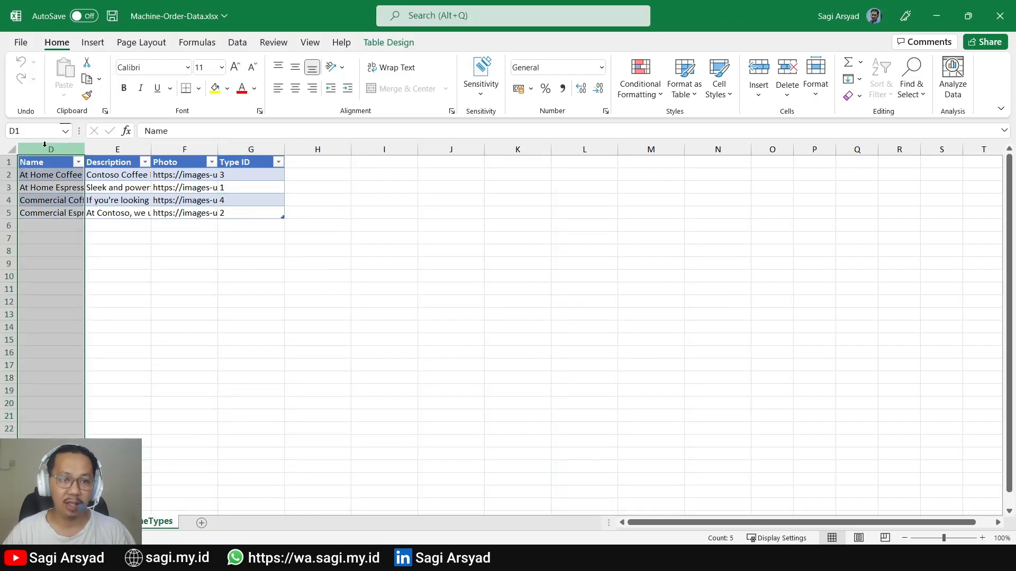
left_click_drag(44, 144, 15, 149)
right_click(30, 148)
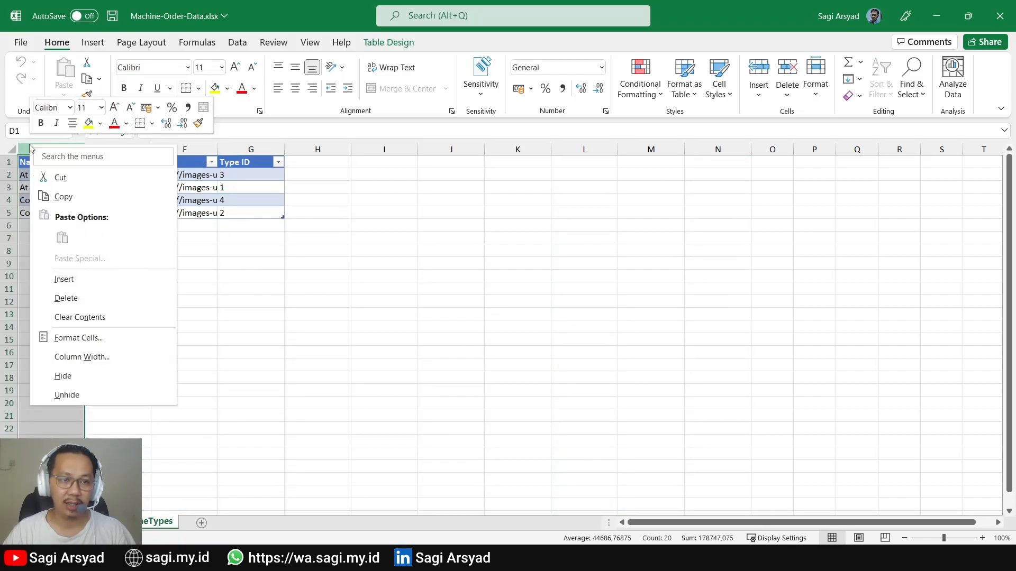
left_click(112, 395)
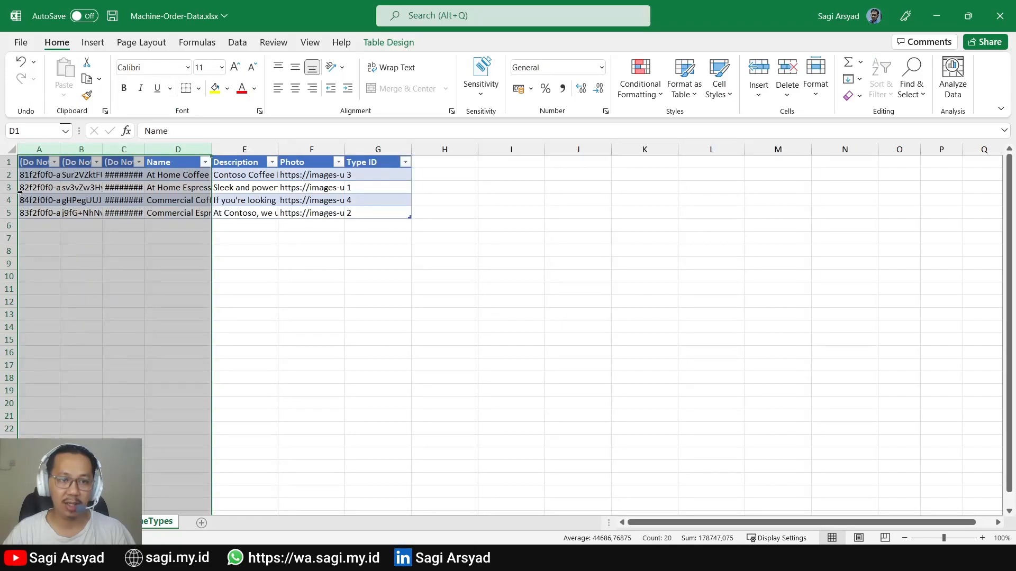
double_click(55, 150)
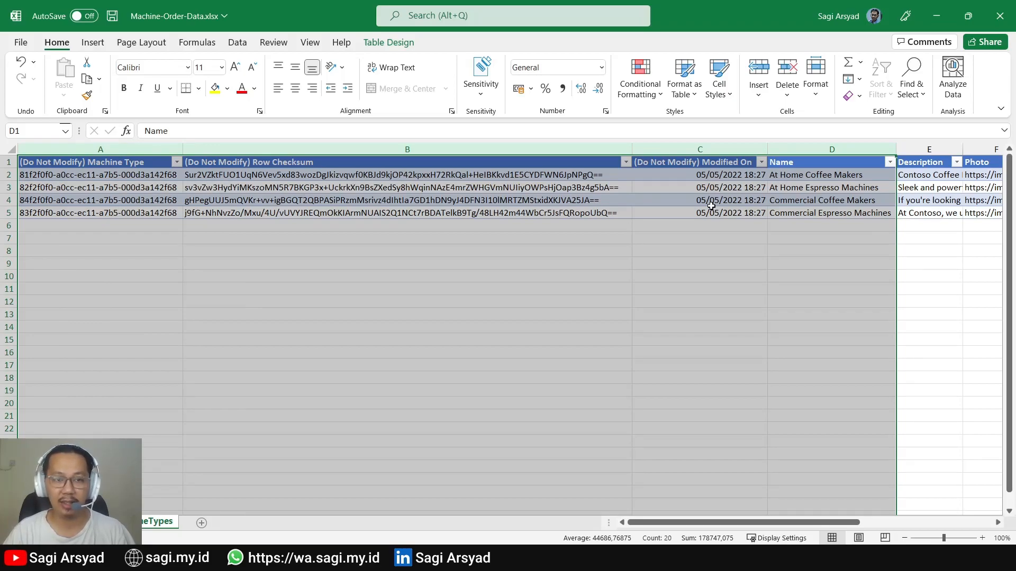
key("ctrl+z")
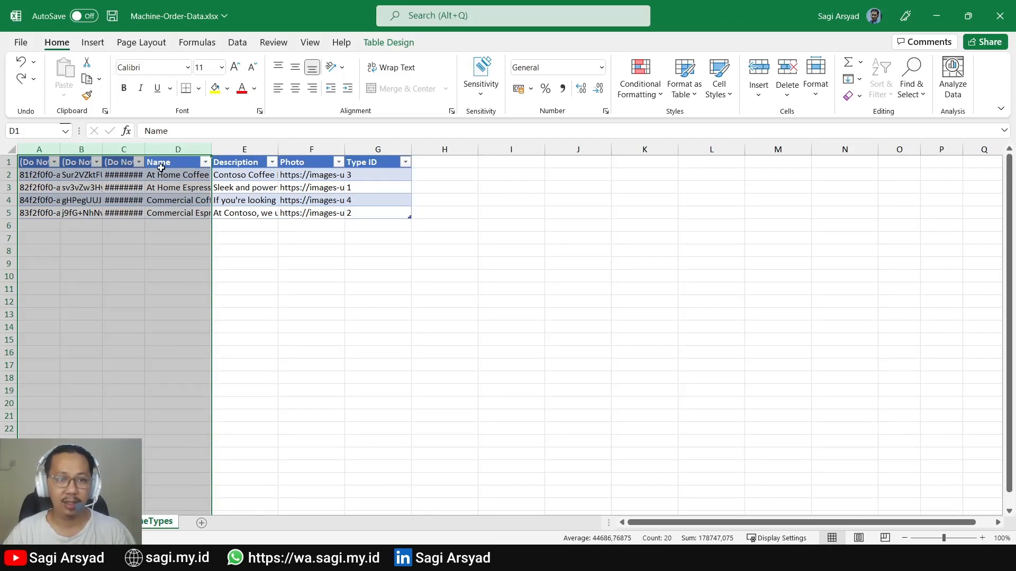
left_click_drag(147, 149, 18, 150)
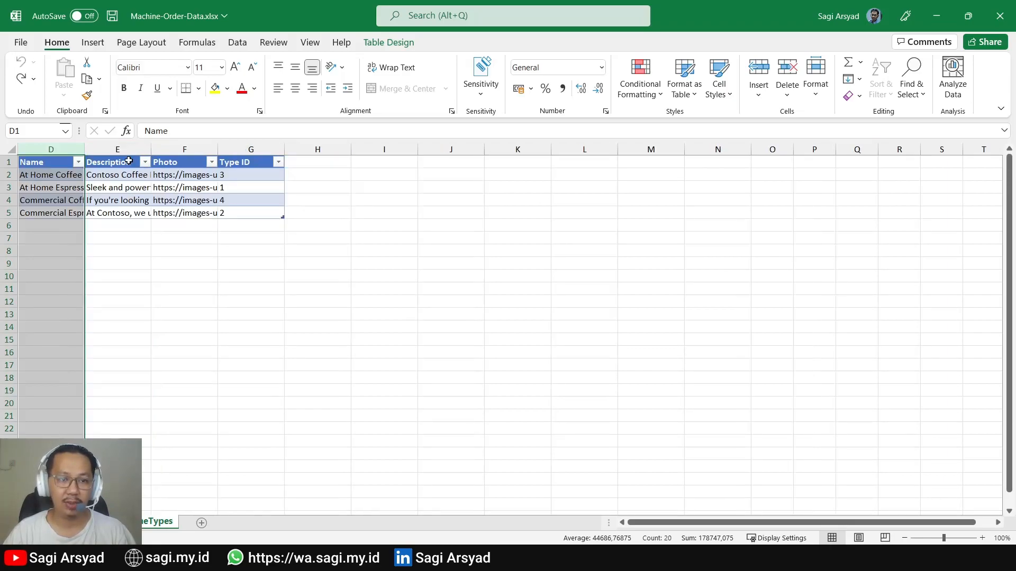
Step: Fit the Name column's width to its contents on the machine types sheet and look through the type names
left_click(74, 150)
double_click(84, 149)
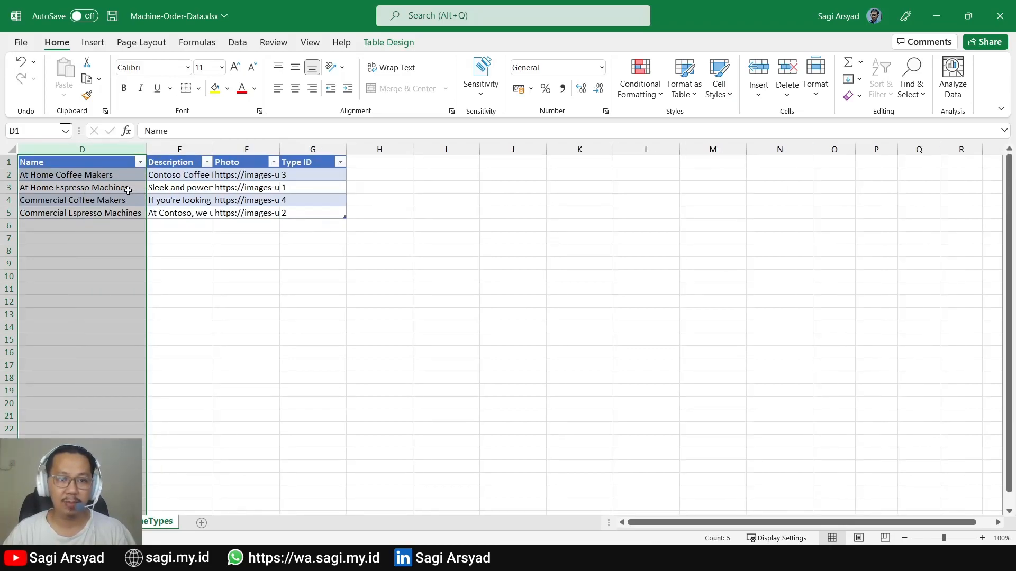
left_click(79, 188)
left_click(78, 174)
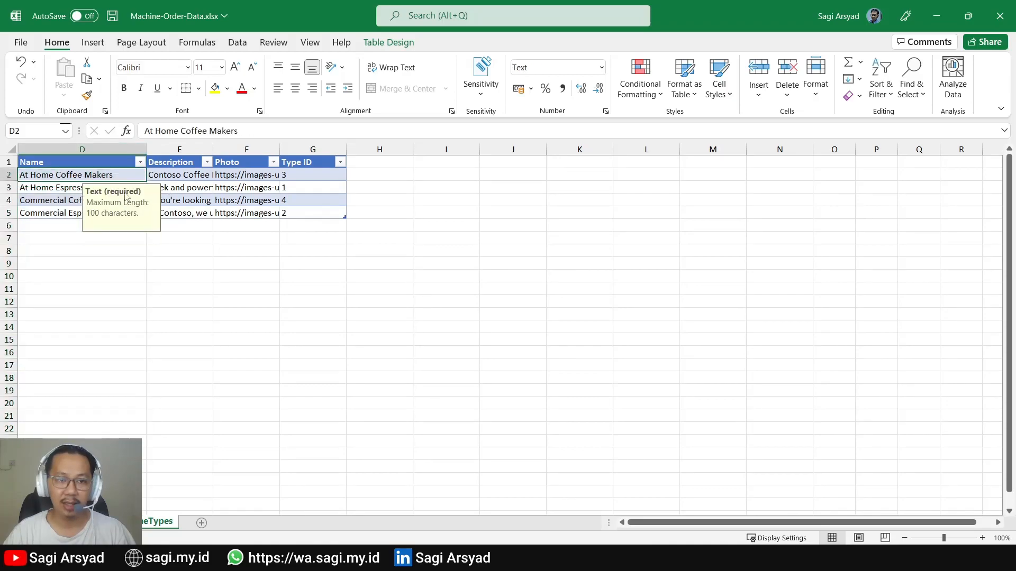
left_click(68, 188)
left_click(66, 214)
left_click(65, 195)
key("Up")
key("Up")
Step: Fit the Machine Type ID column's width to its contents on the machine list sheet
key("ctrl+Page_Up")
left_click(51, 149)
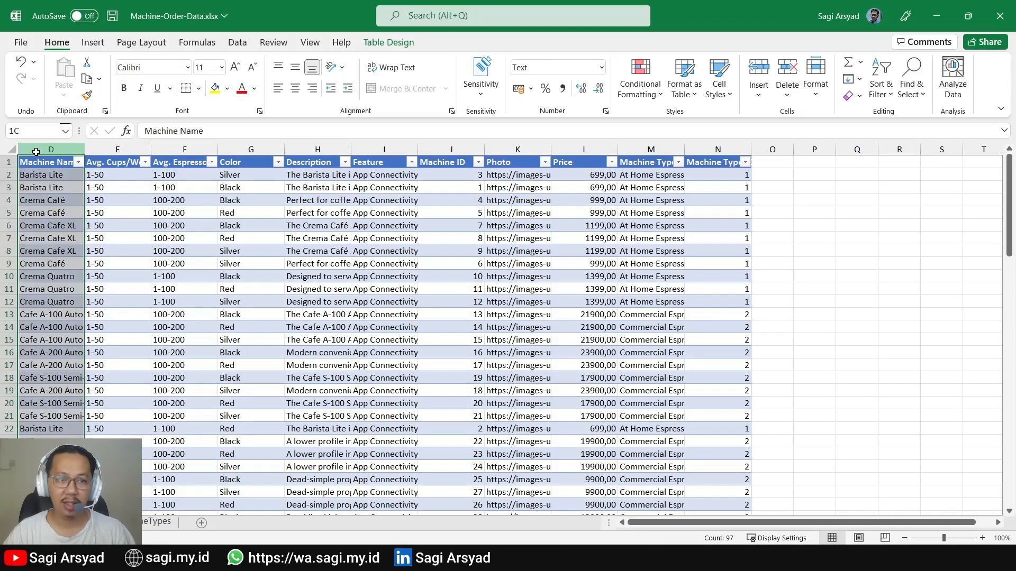
right_click(6, 147)
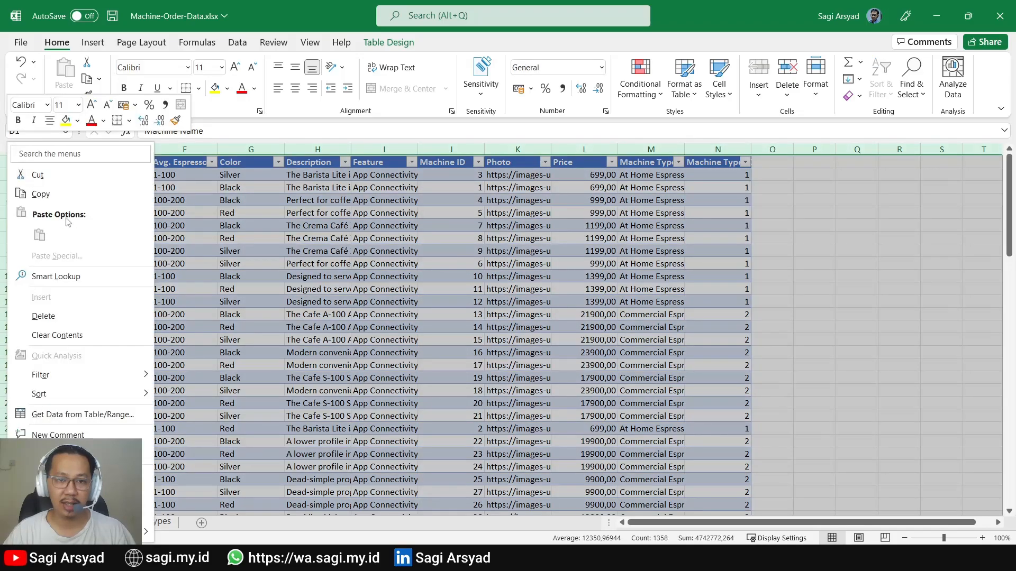
key("Escape")
left_click(250, 299)
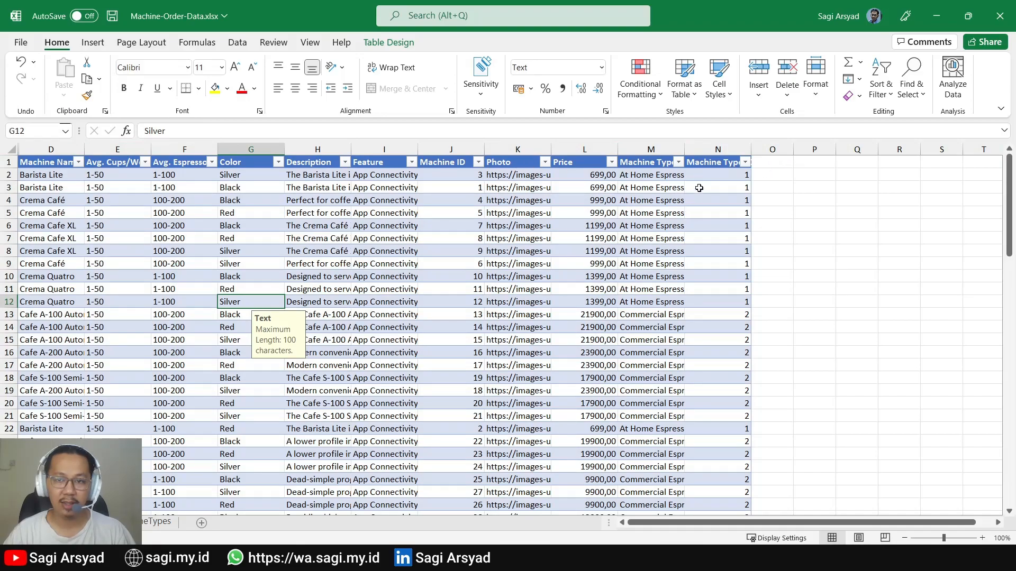
double_click(750, 150)
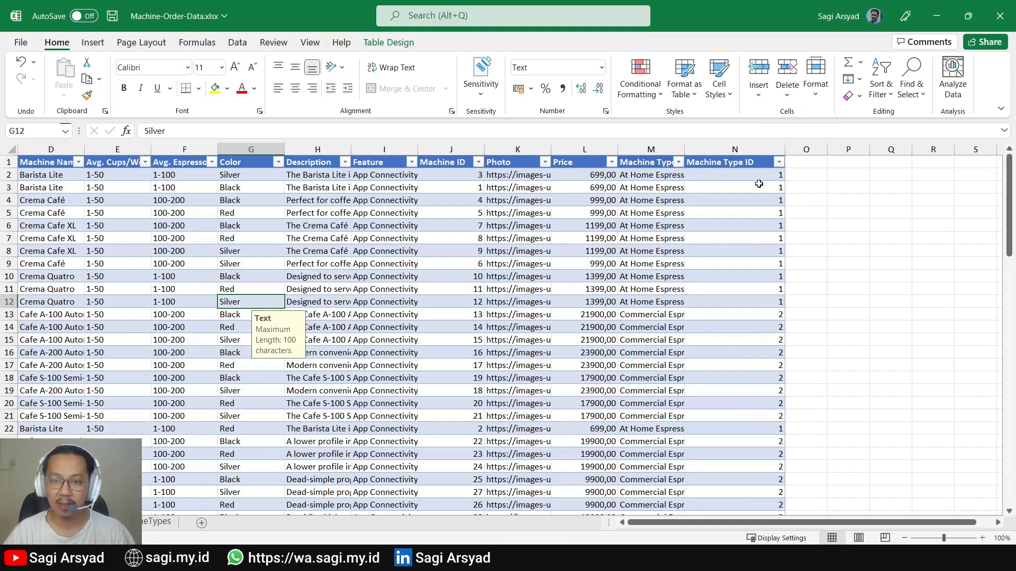
Step: Compare the Type ID values on the machine types sheet with the Machine Type ID column in the machine list
left_click(159, 523)
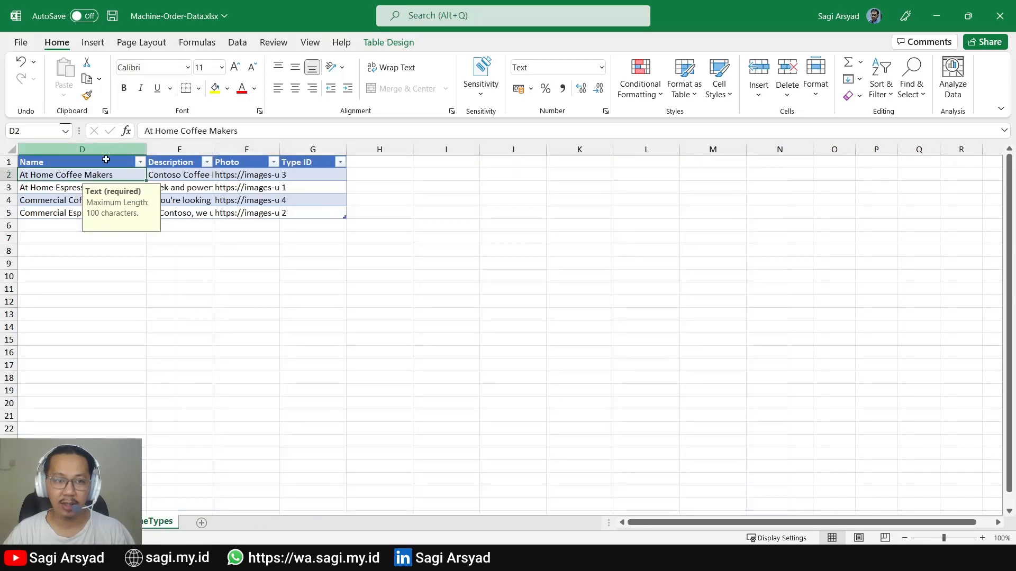
left_click(300, 188)
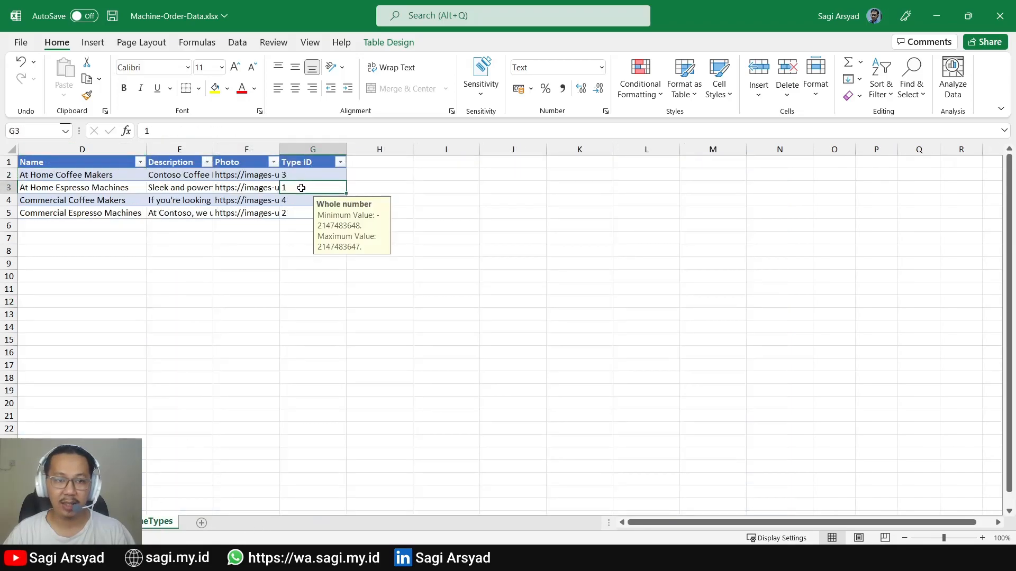
key("ctrl+Page_Up")
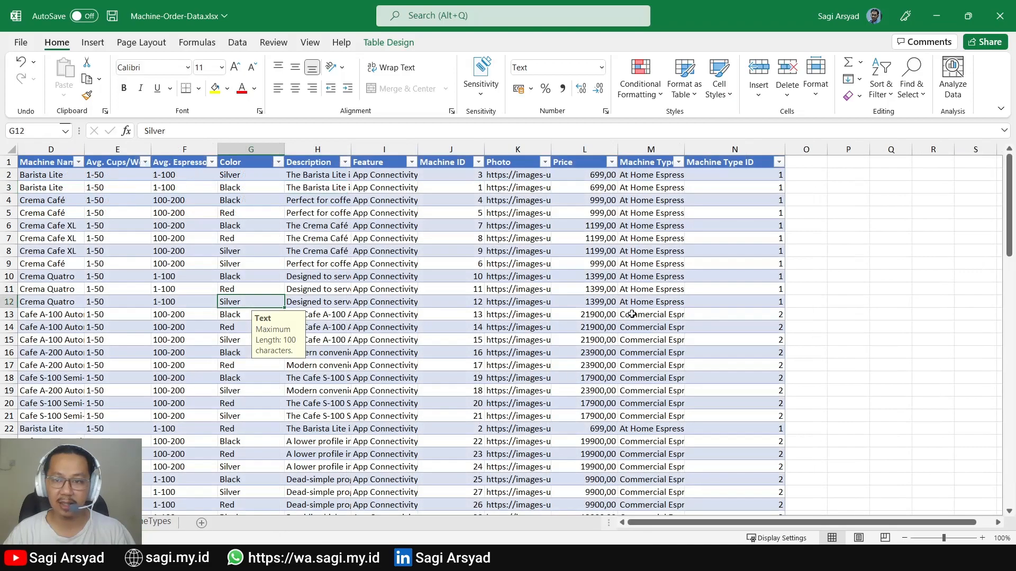
left_click(719, 265)
key("ctrl+Page_Down")
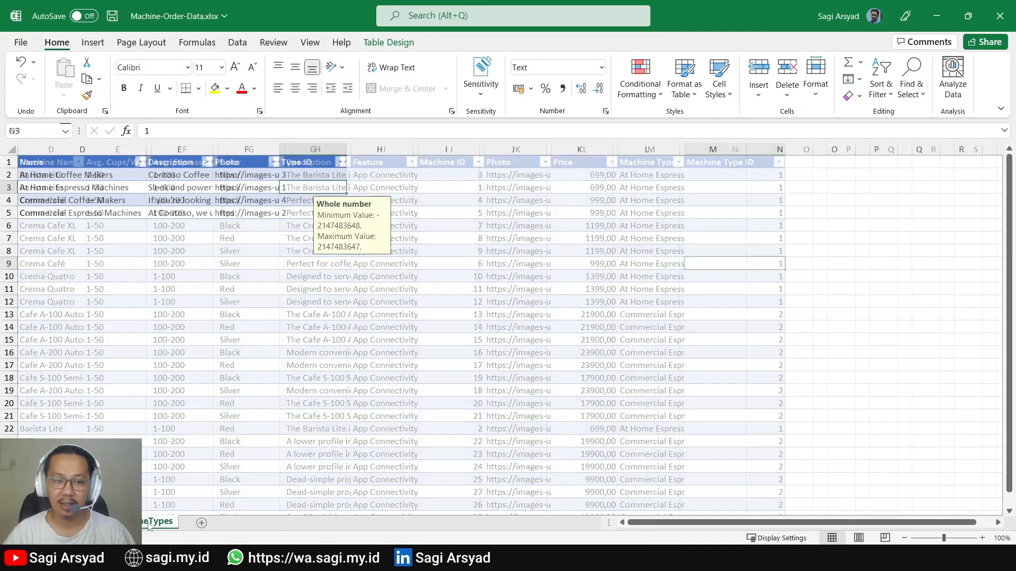
left_click(360, 272)
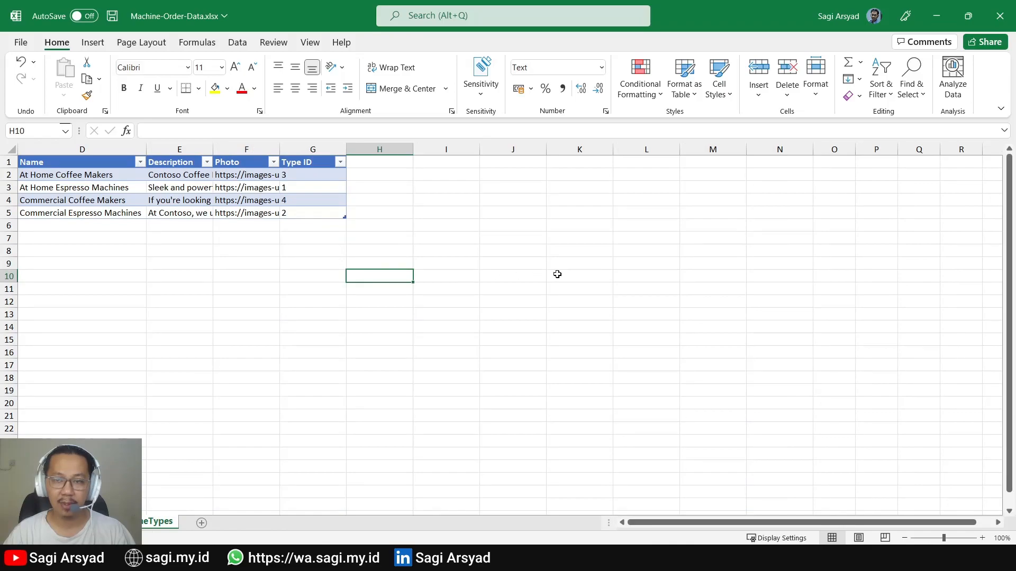
left_click(937, 18)
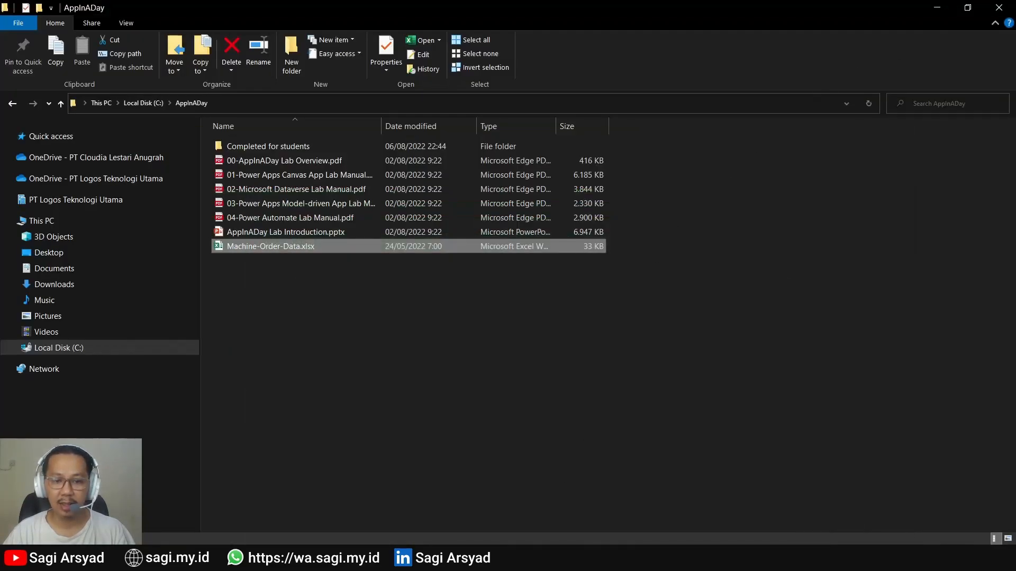
key("alt+Tab")
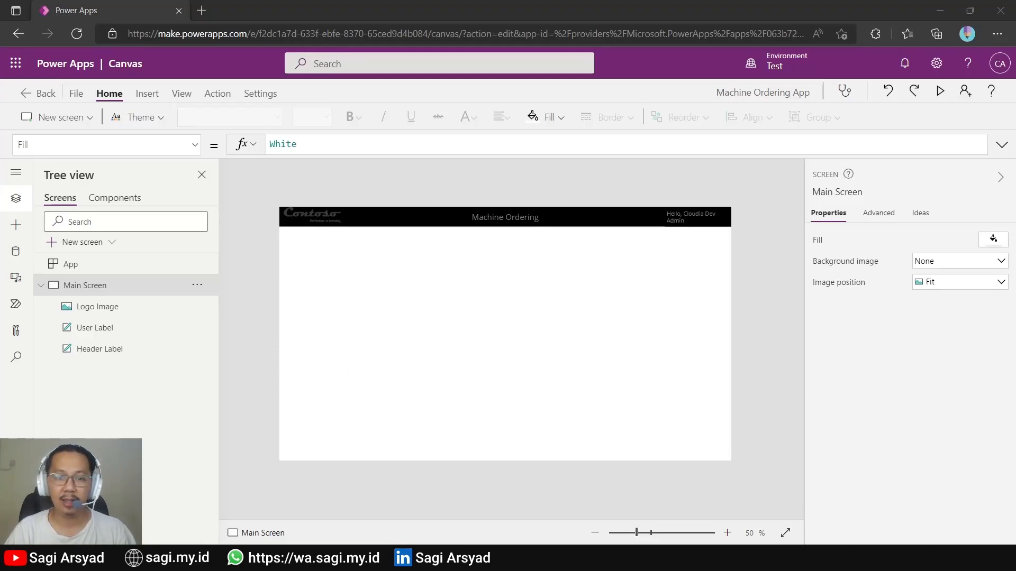
key("alt+Tab")
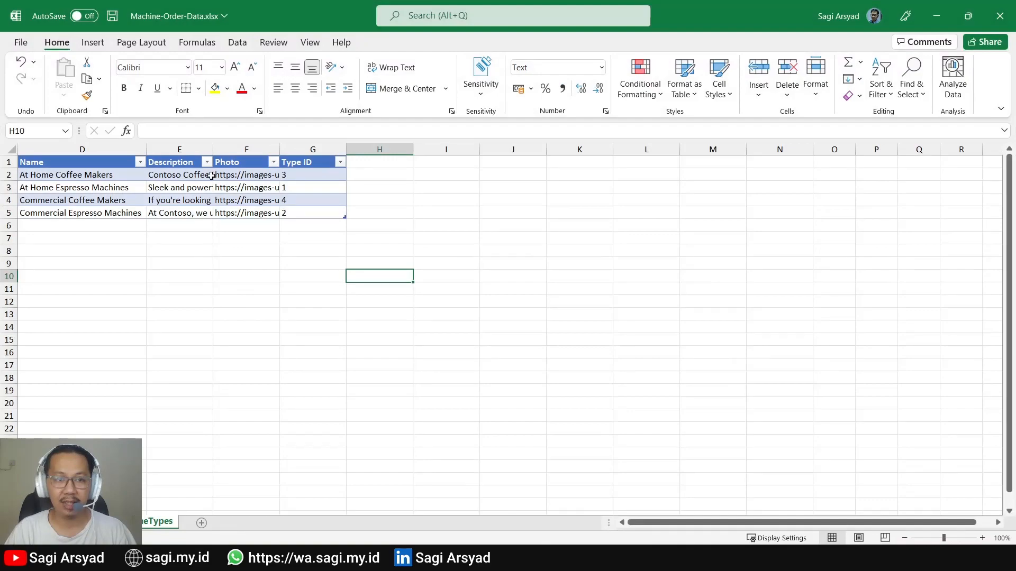
Step: Switch back to Power Apps and insert a vertical gallery on the Main Screen
key("alt+Tab")
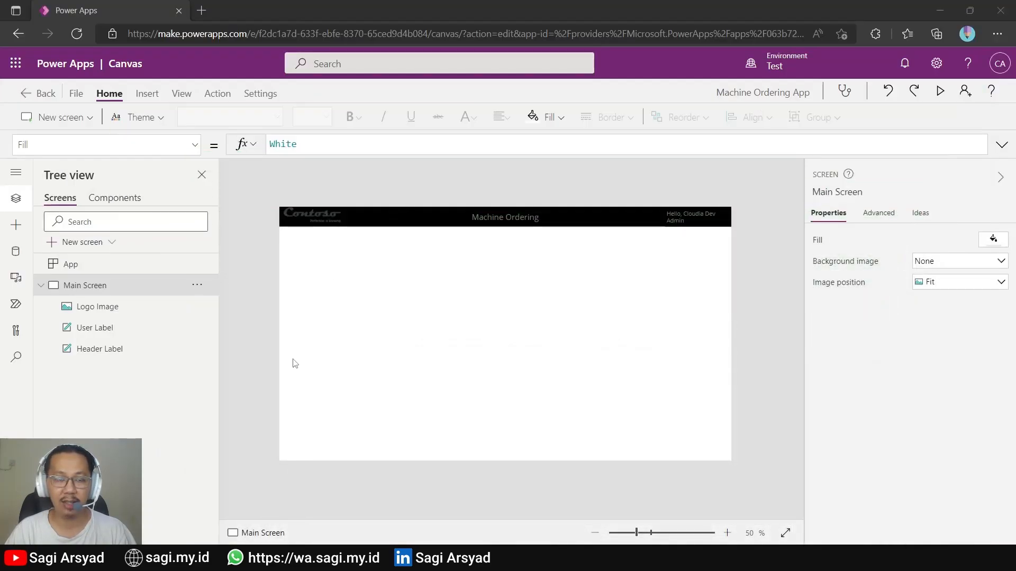
left_click(153, 96)
left_click(351, 118)
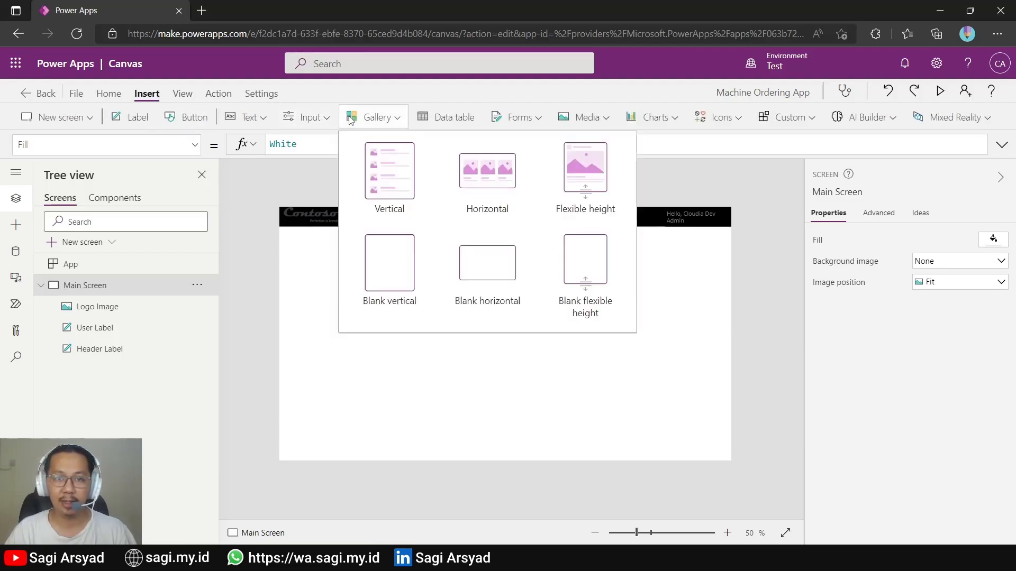
left_click(378, 161)
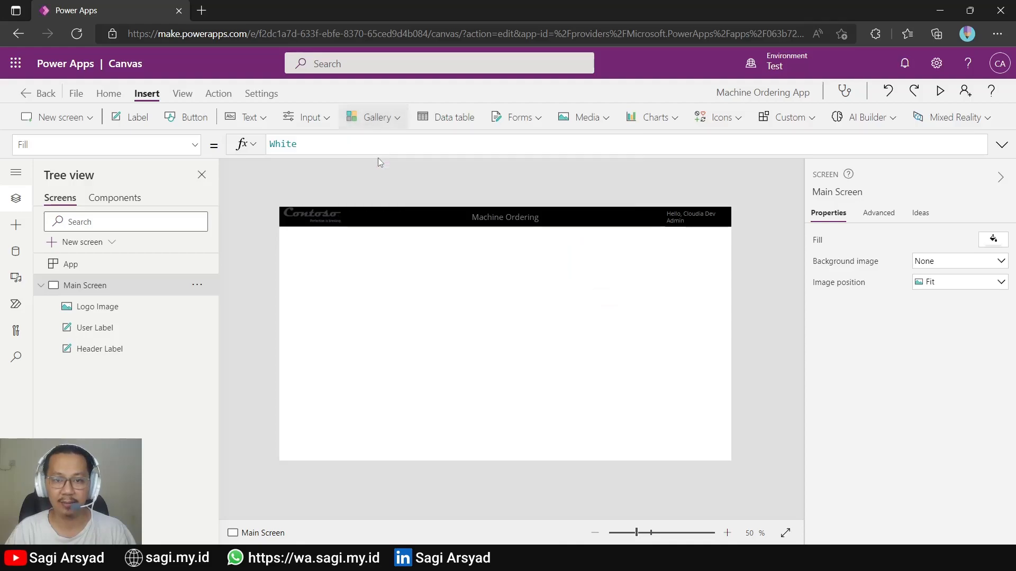
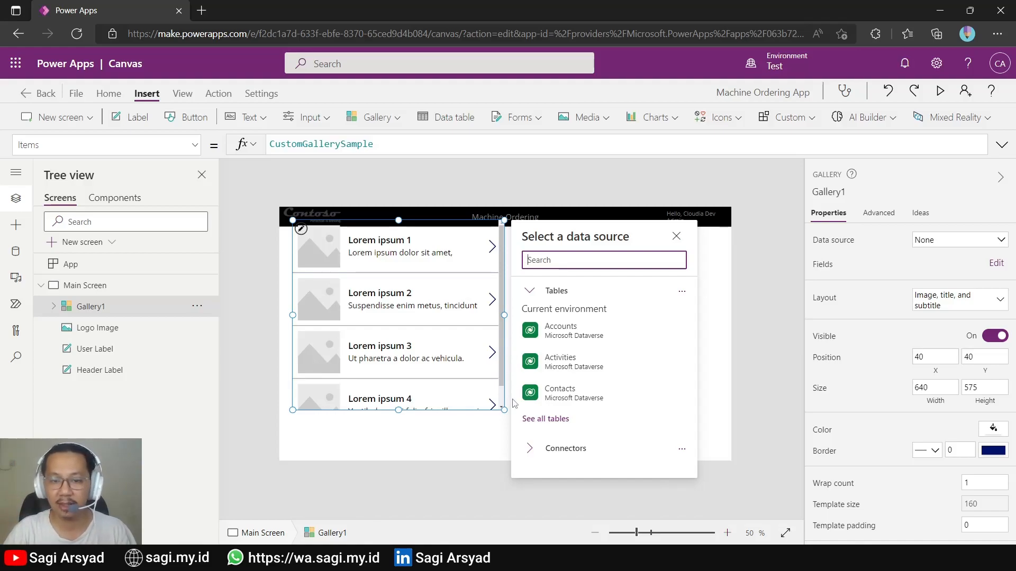
Step: Choose Import from Excel as the new gallery's data source and open Machine-Order-Data.xlsx from the AppInADay folder
left_click(530, 448)
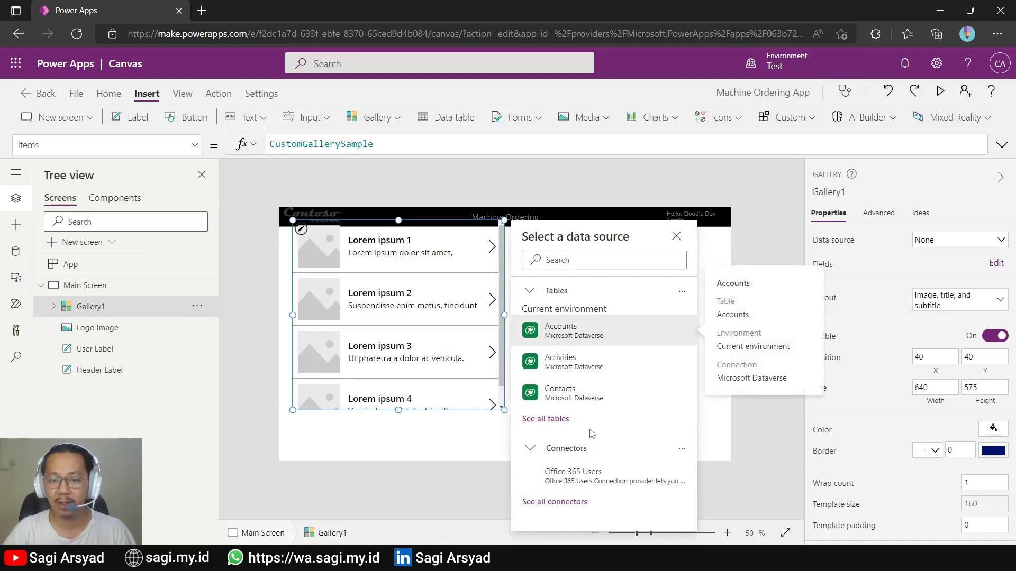
left_click(579, 500)
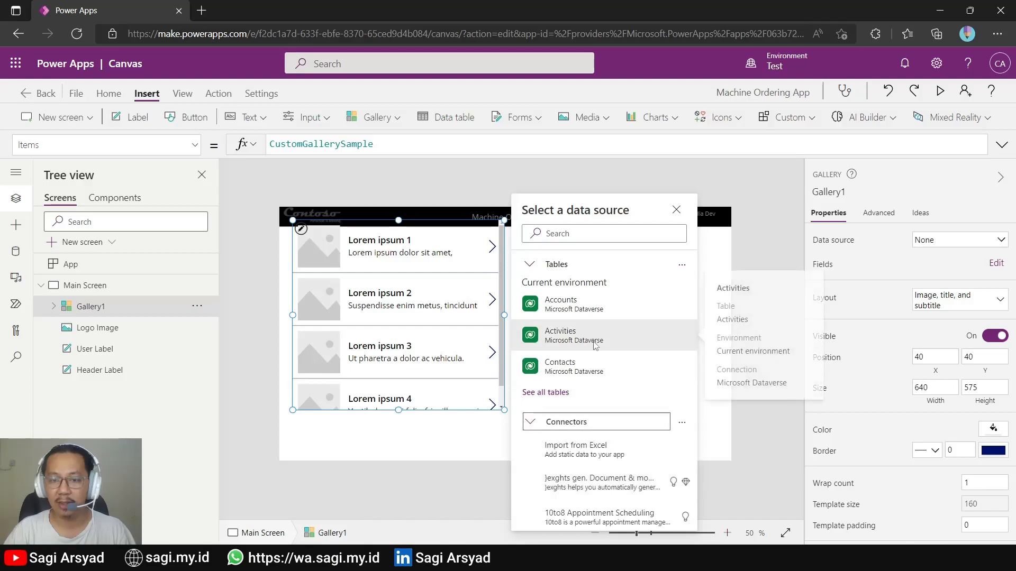
scroll(598, 352, "down", 2)
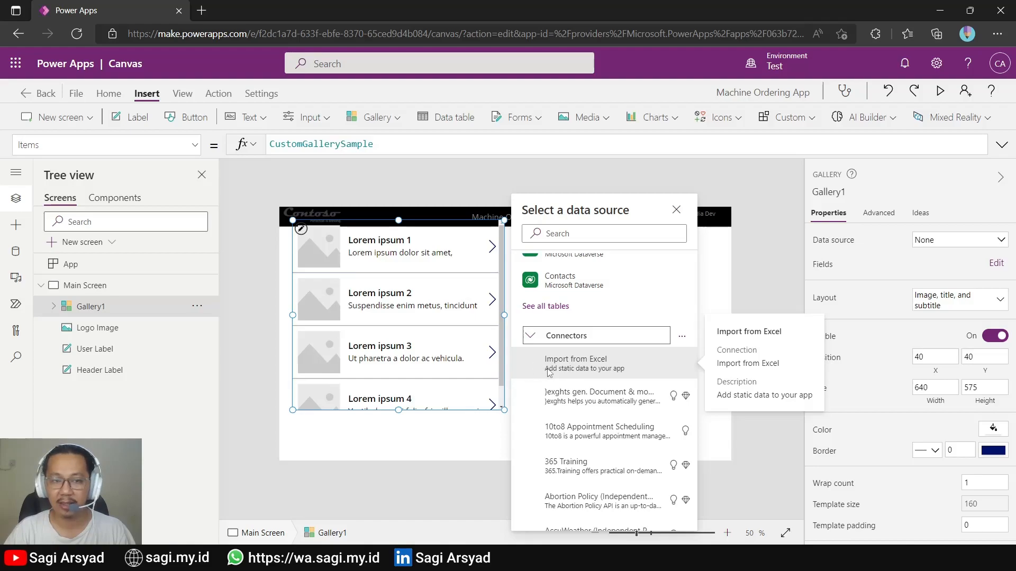
left_click(585, 365)
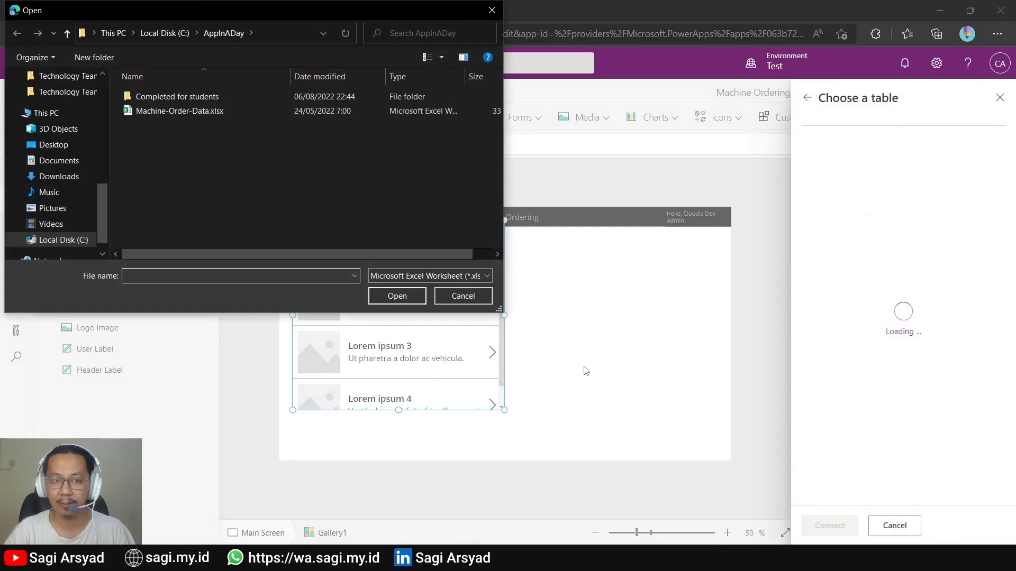
left_click(163, 115)
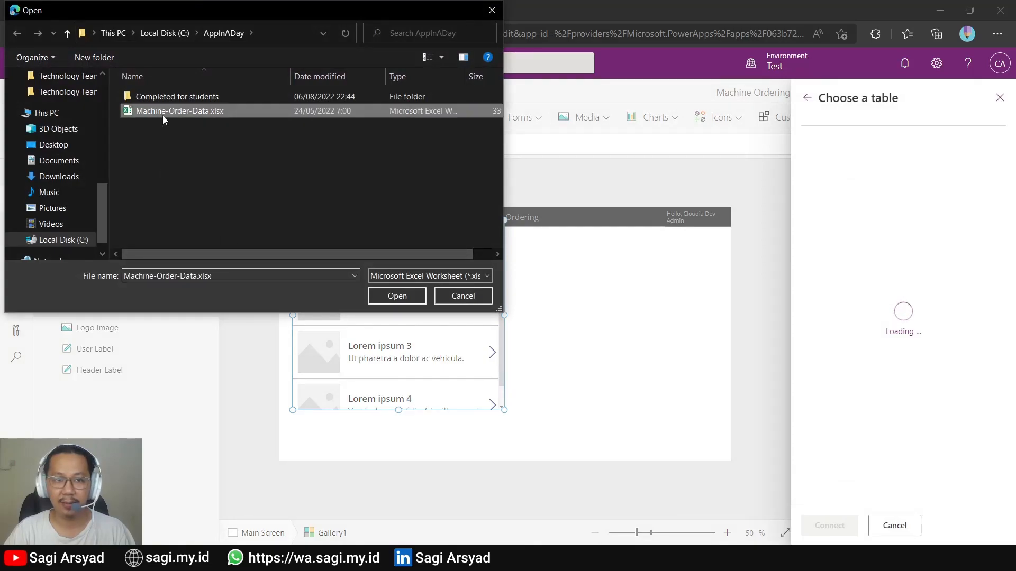
left_click(397, 294)
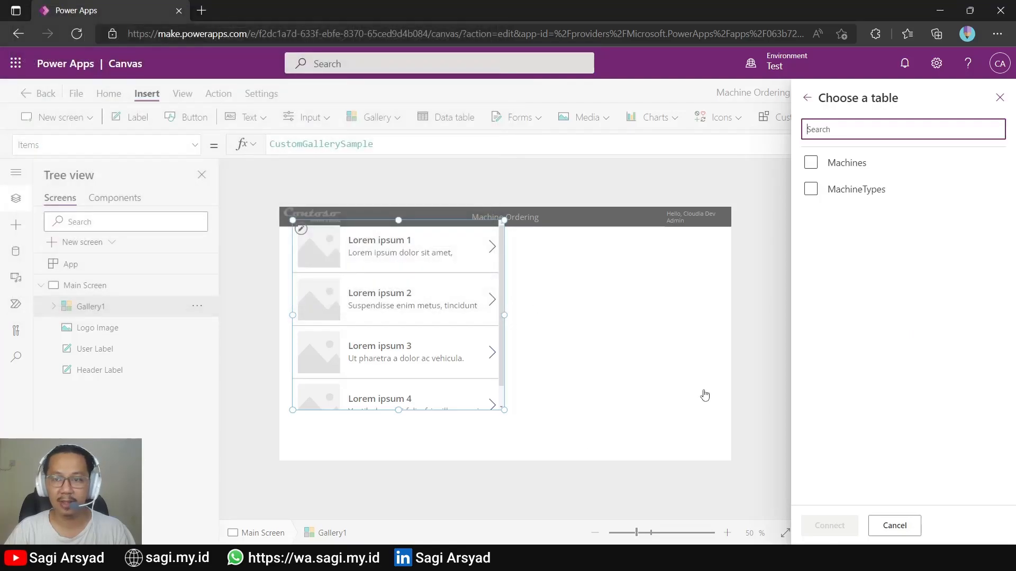
Step: Connect the Machines and MachineTypes tables from the workbook and look through the gallery's items
left_click(810, 189)
left_click(810, 166)
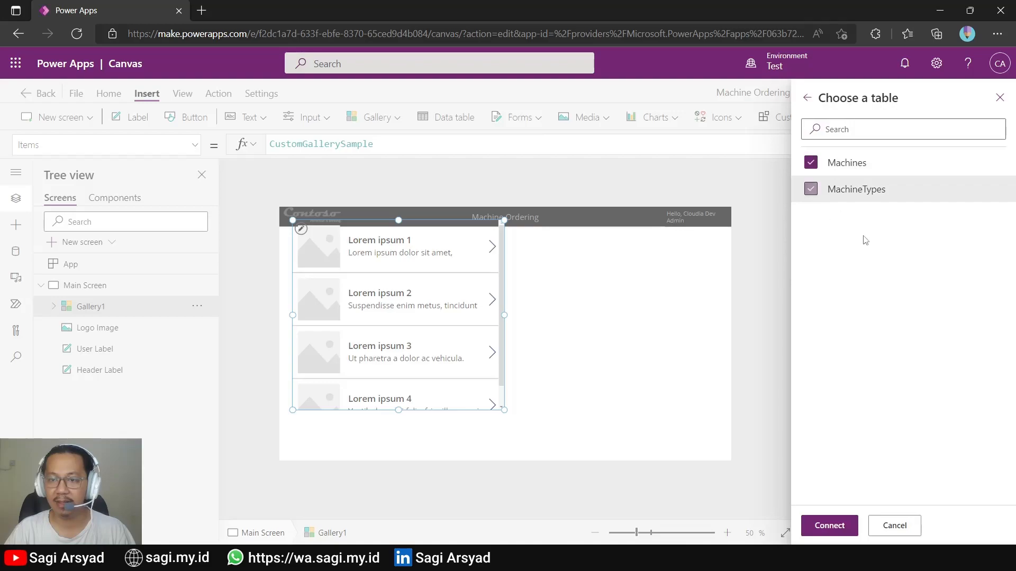
left_click(822, 529)
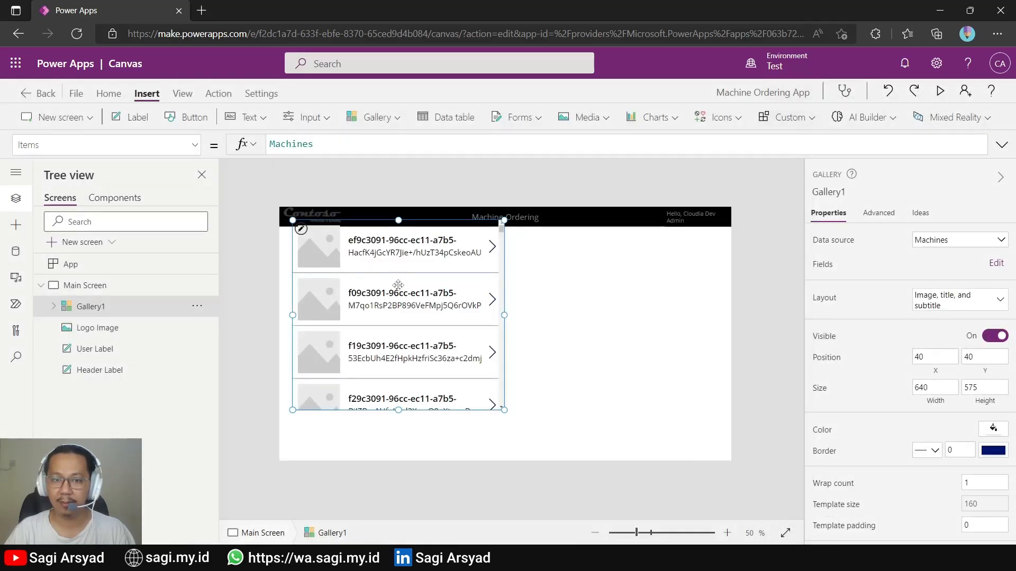
scroll(397, 352, "down", 5)
scroll(397, 353, "up", 2)
scroll(397, 353, "up", 2)
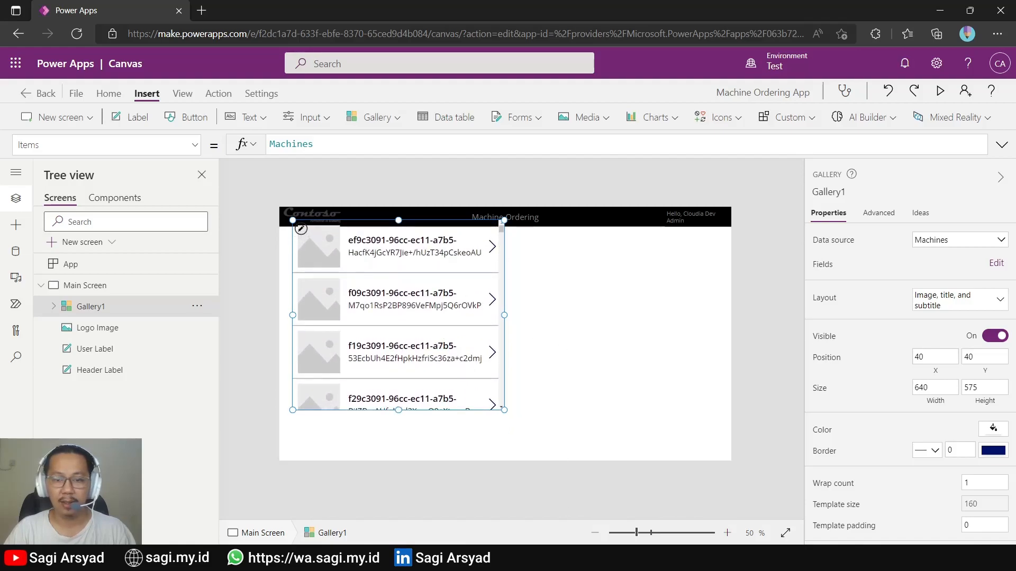
Step: Compare the tables listed in the app's data with the sheets of the Machine-Order-Data workbook in Excel
left_click(16, 251)
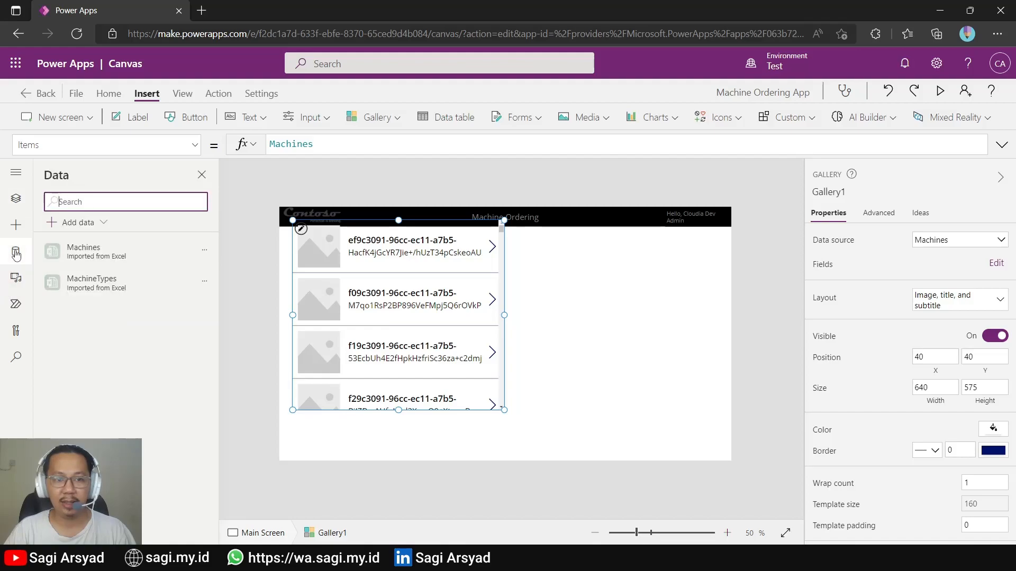
mouse_move(92, 254)
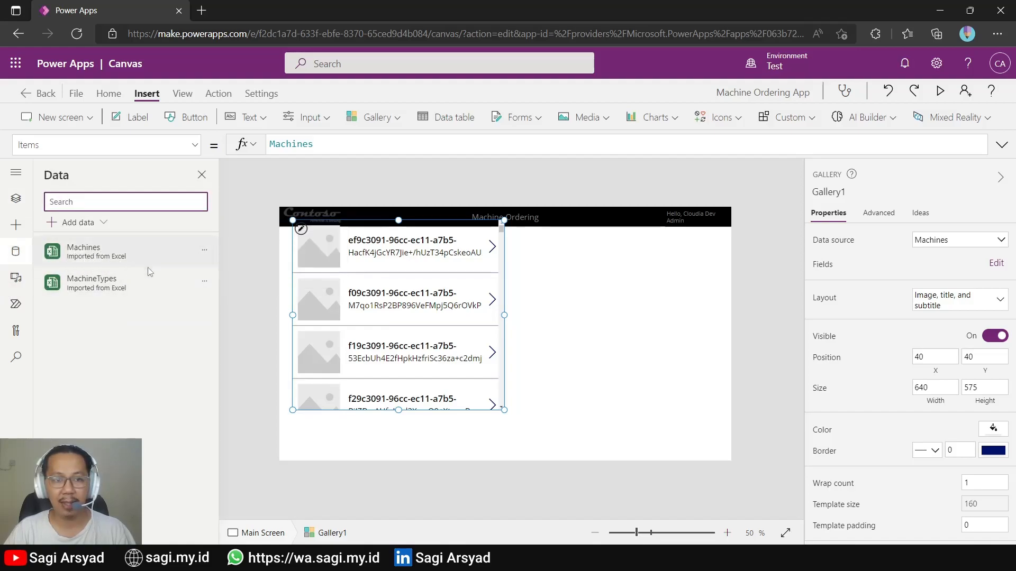
left_click(270, 559)
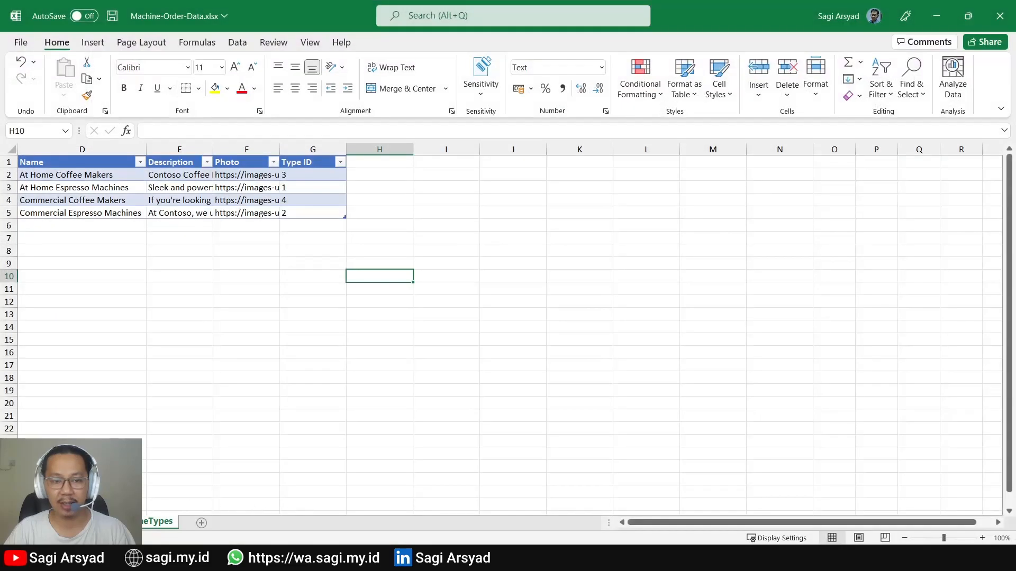
left_click(81, 522)
left_click(131, 522)
left_click(81, 522)
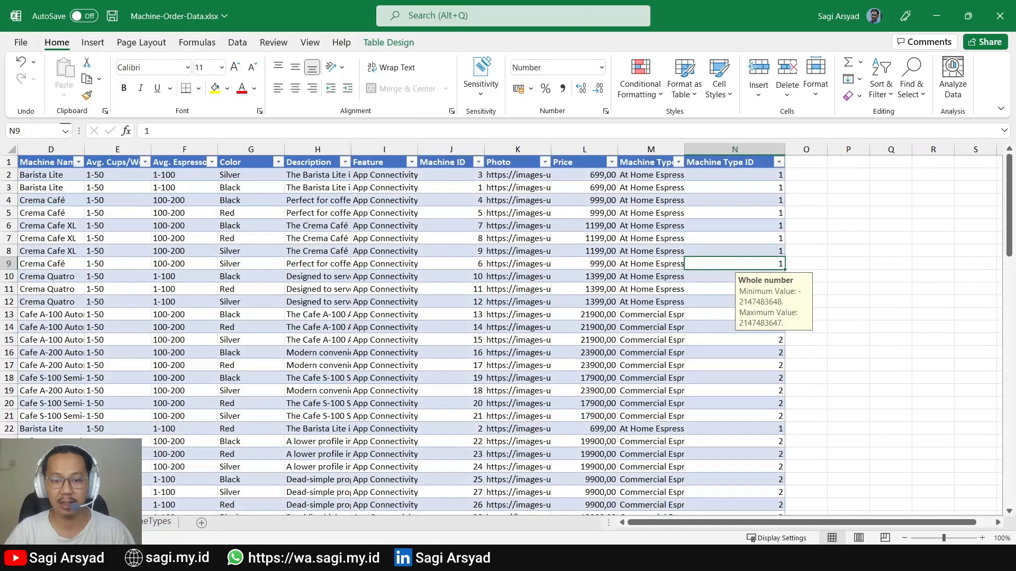
left_click(466, 558)
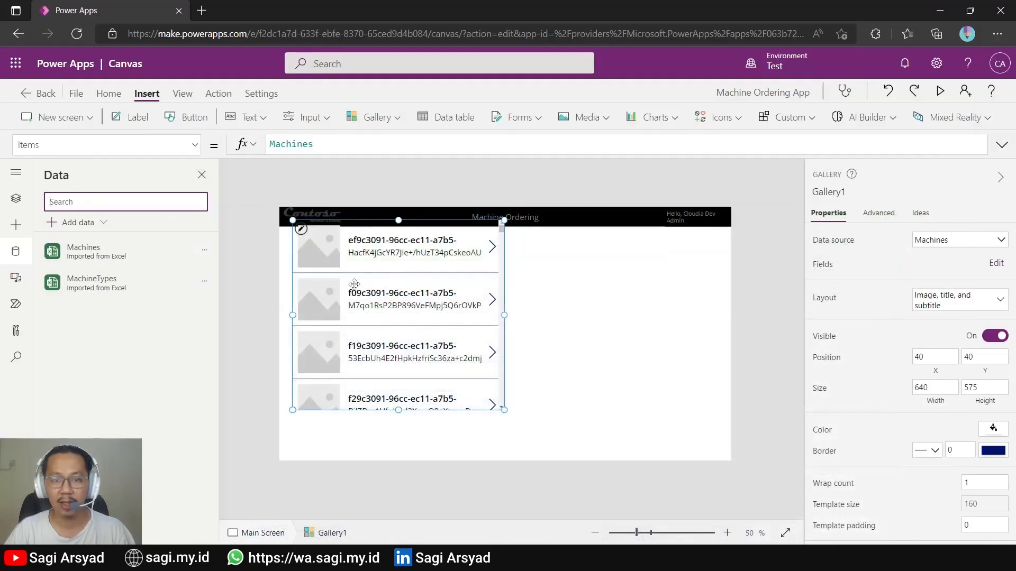
Step: Set the gallery's Items property to MachineTypes and select the subtitle label in its first item
scroll(418, 349, "down", 5)
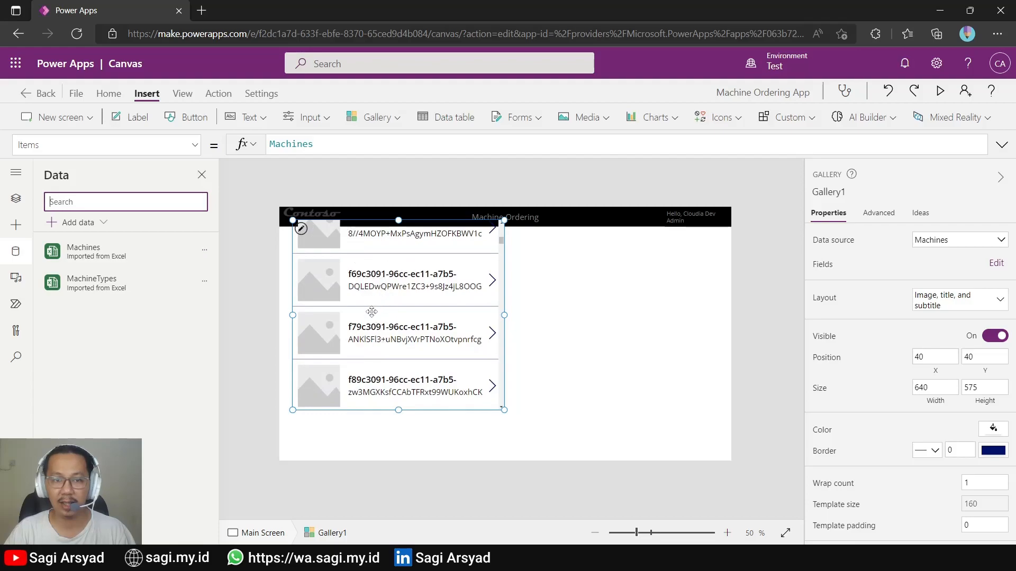
left_click(305, 146)
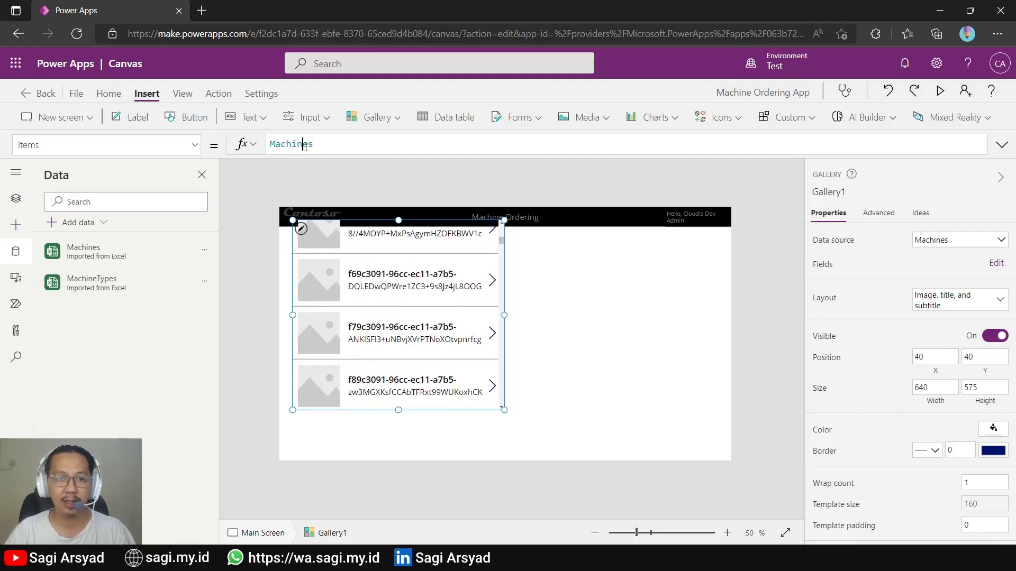
double_click(305, 146)
type("Machine")
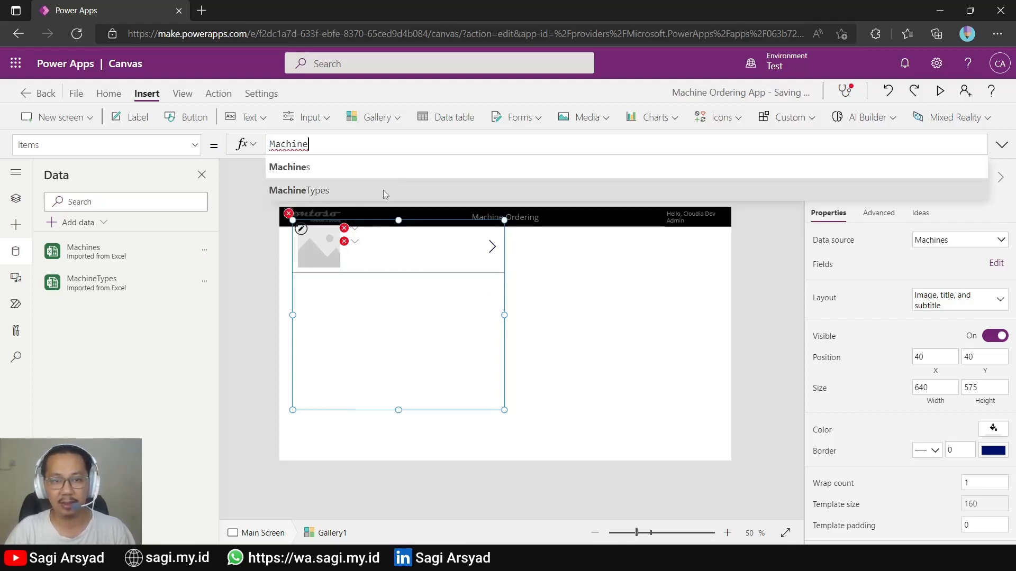
left_click(383, 189)
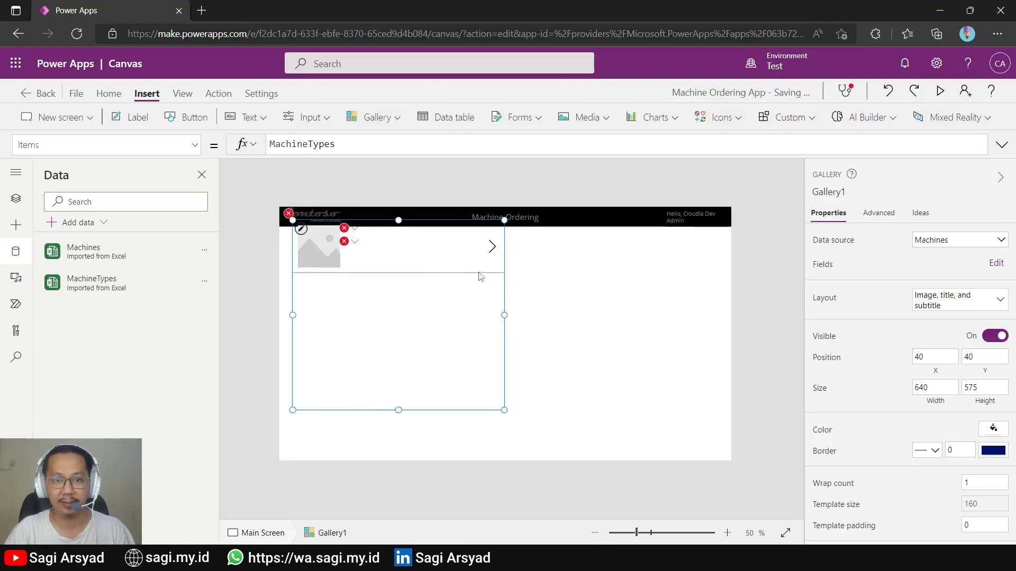
left_click(575, 310)
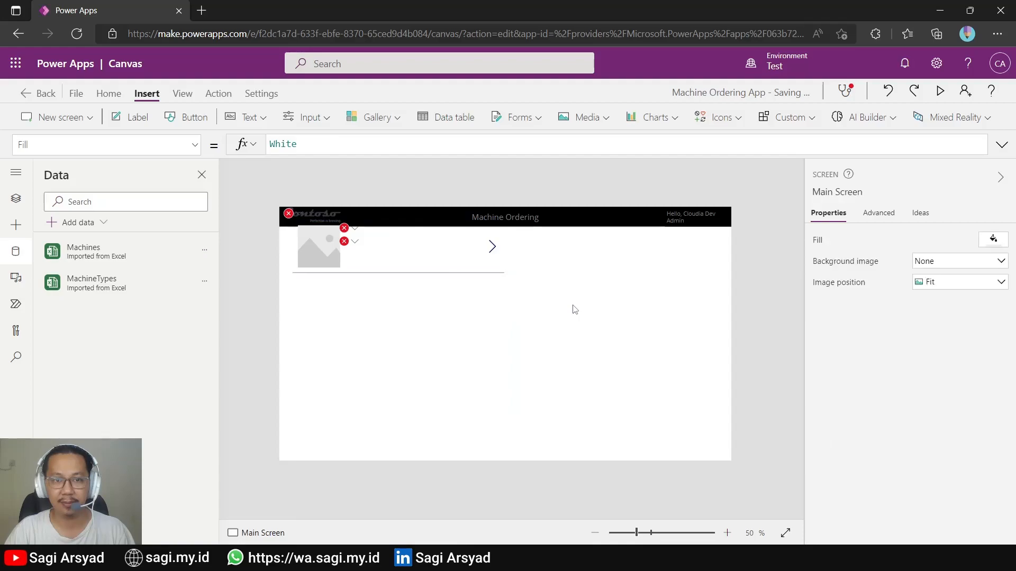
left_click(380, 257)
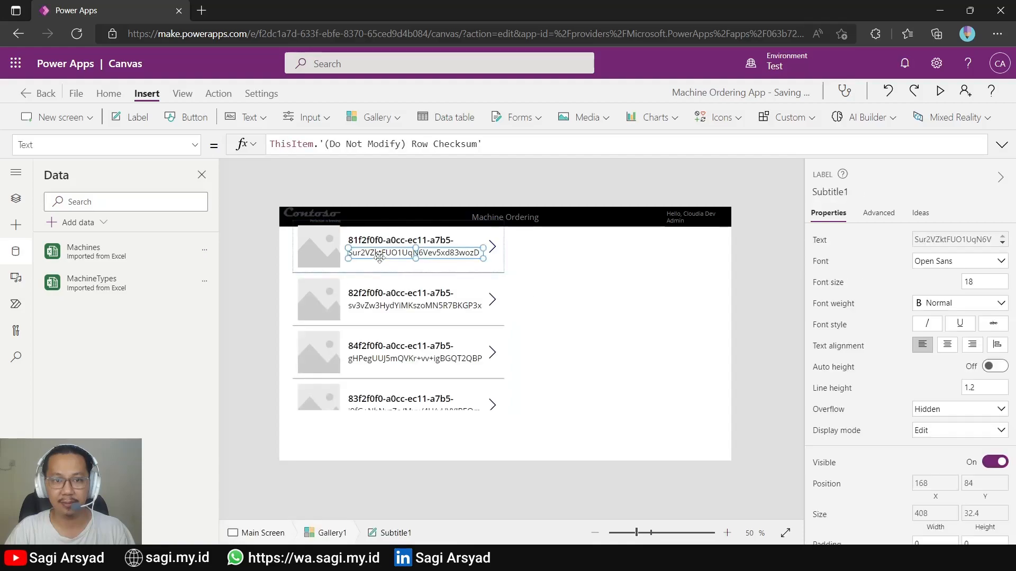
Step: Move the gallery to the screen's left edge directly beneath the header and stretch it down to about 708 high
left_click(294, 316)
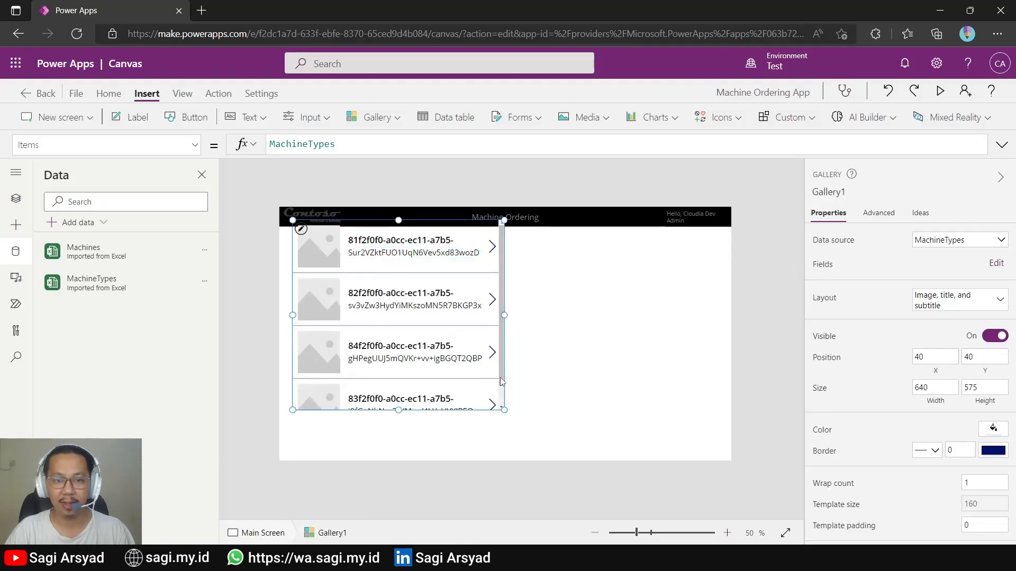
left_click_drag(502, 381, 488, 391)
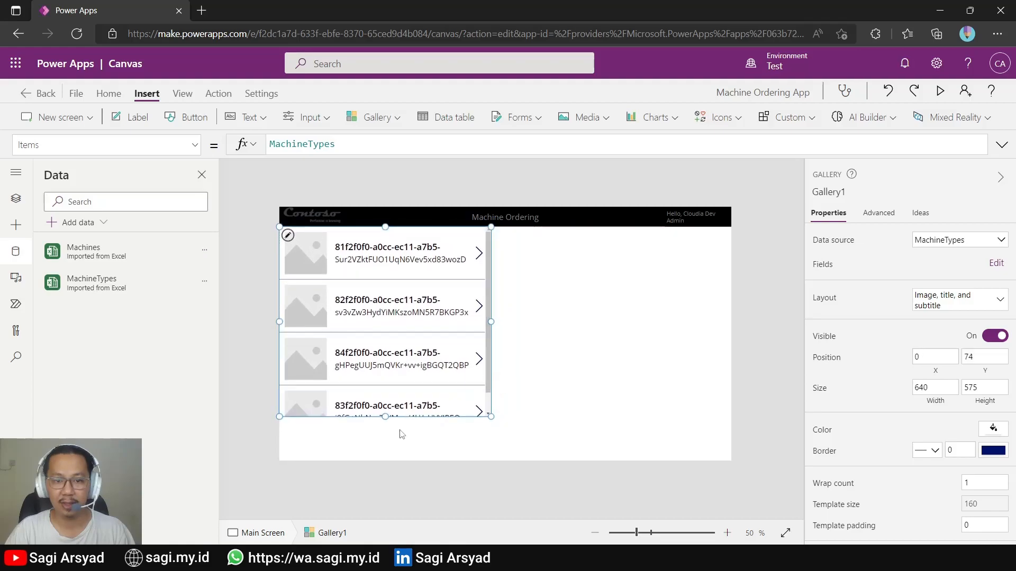
left_click_drag(385, 417, 382, 479)
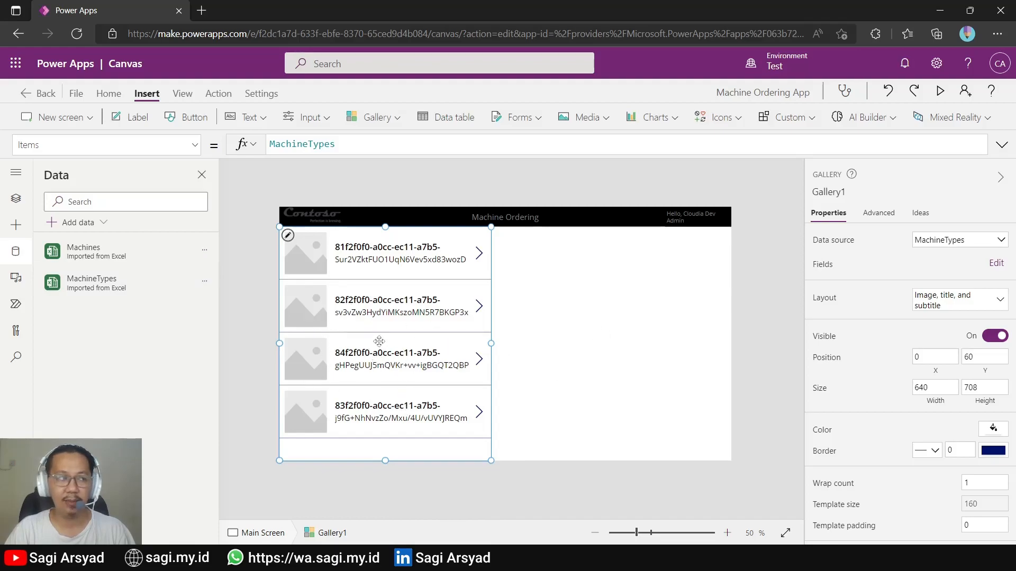
Step: Rename the gallery as Machine Type Gallery
left_click(842, 193)
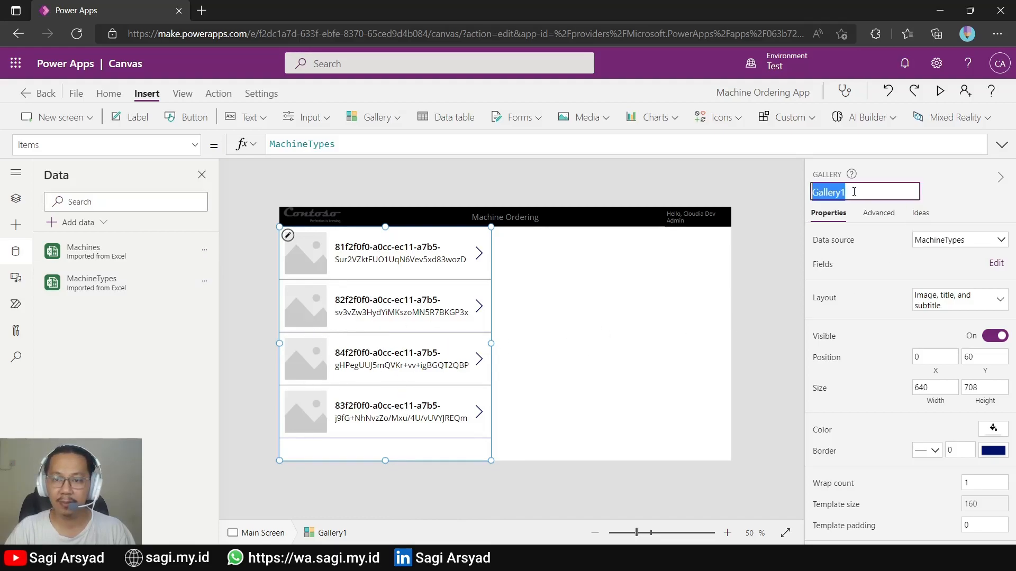
type("Machine")
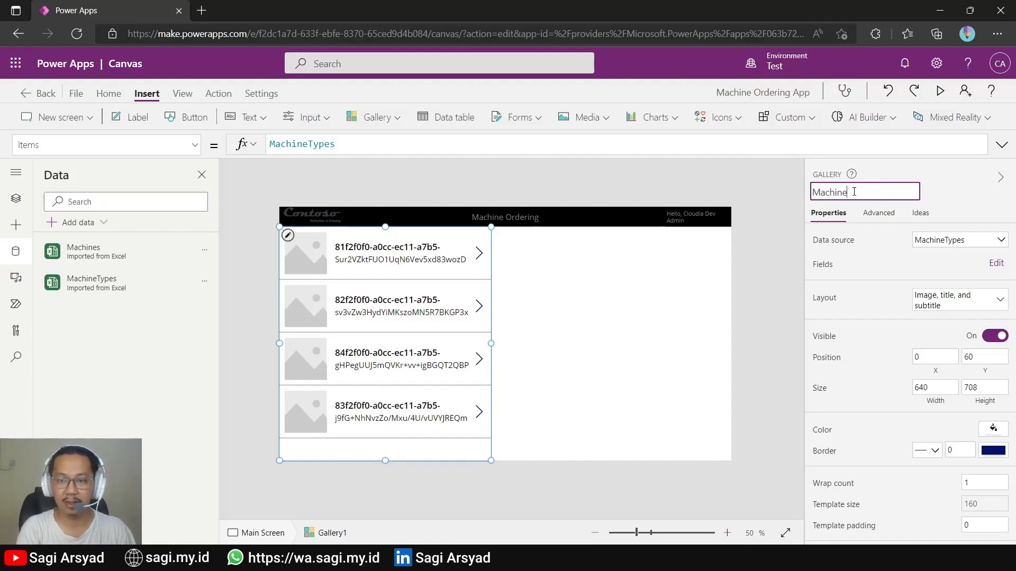
type(" Type")
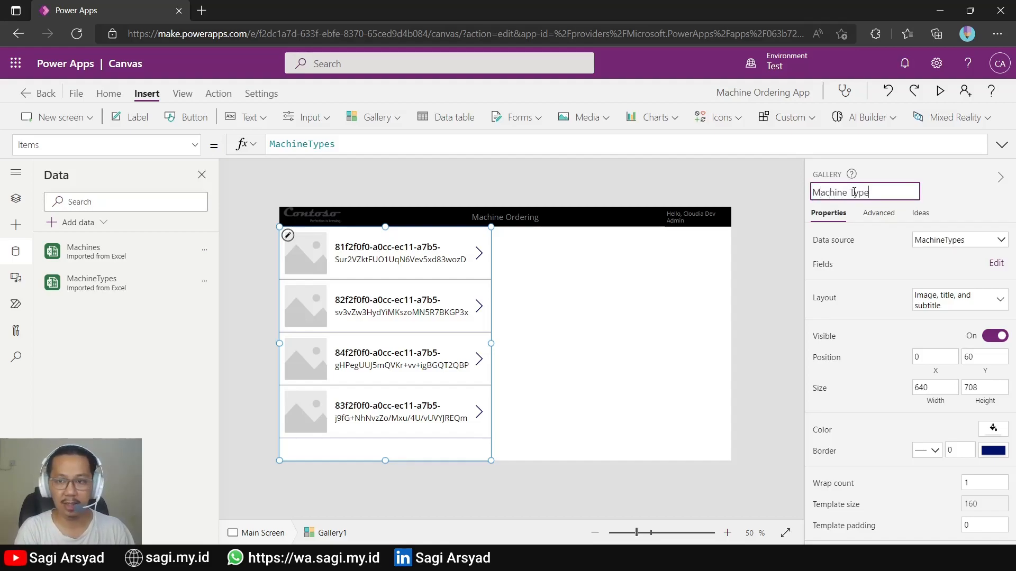
type(" Gallery")
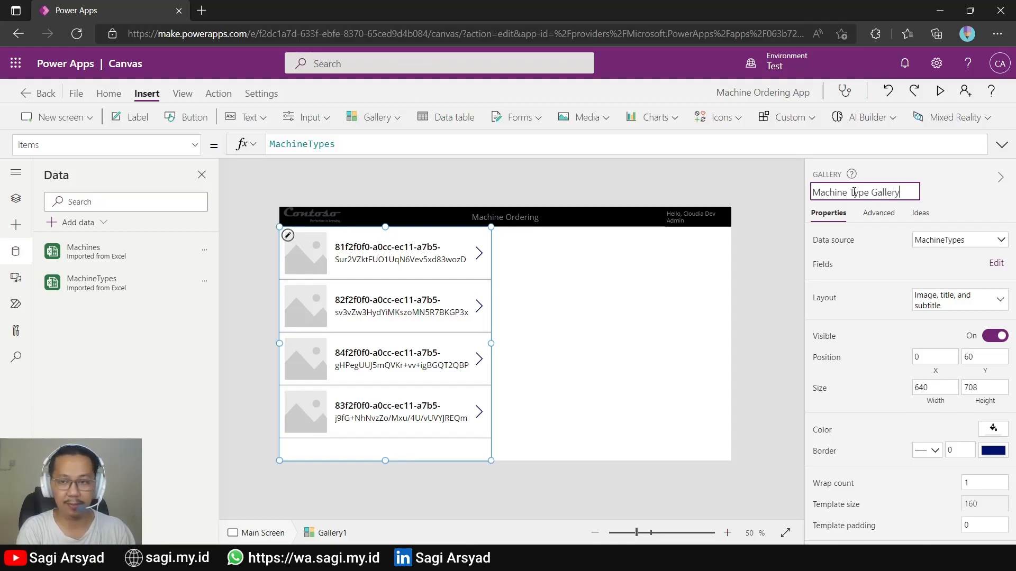
key("Return")
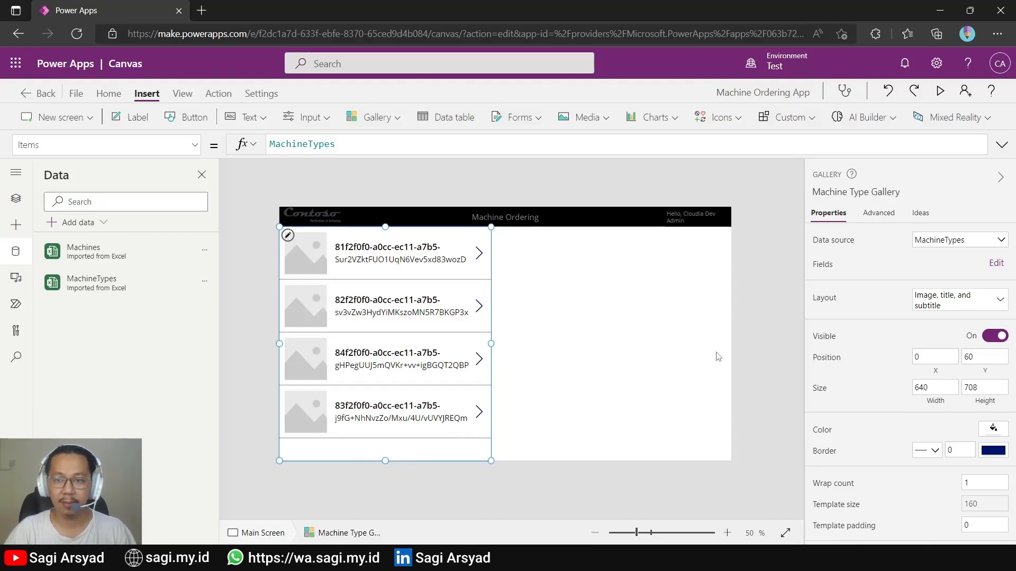
Step: Switch the gallery's data source to Machines, and set it back to MachineTypes
left_click(969, 247)
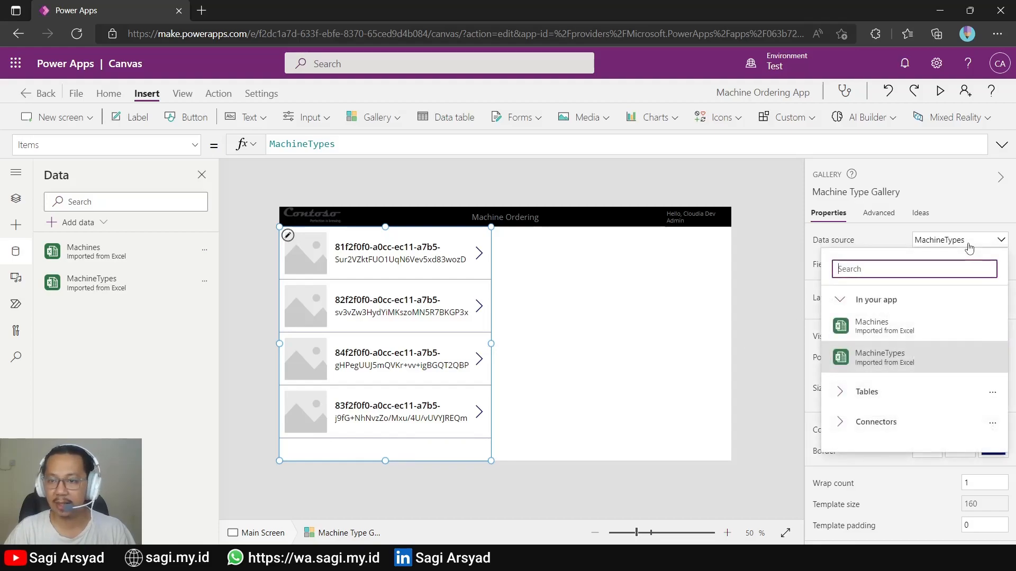
left_click(883, 331)
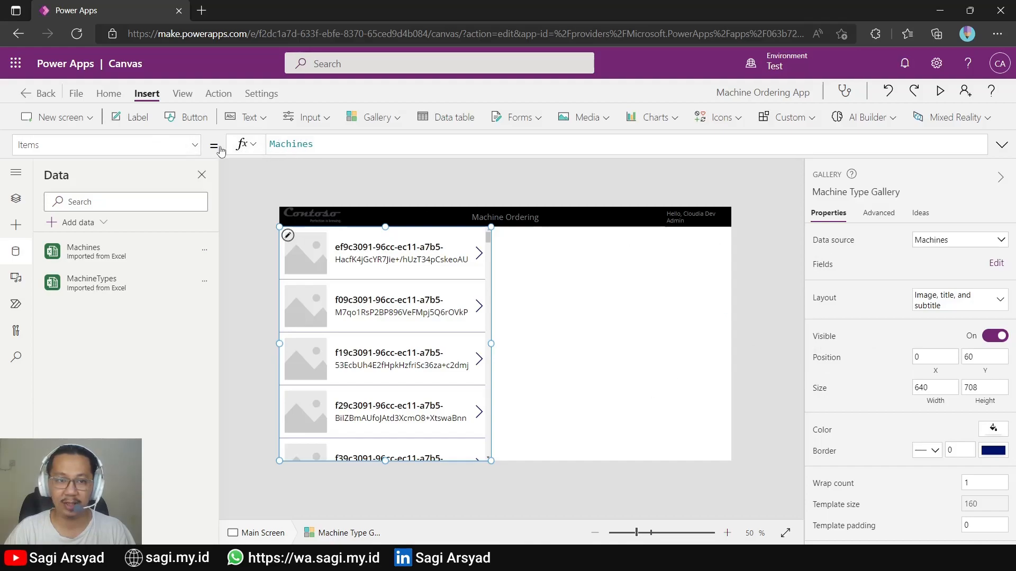
left_click(947, 239)
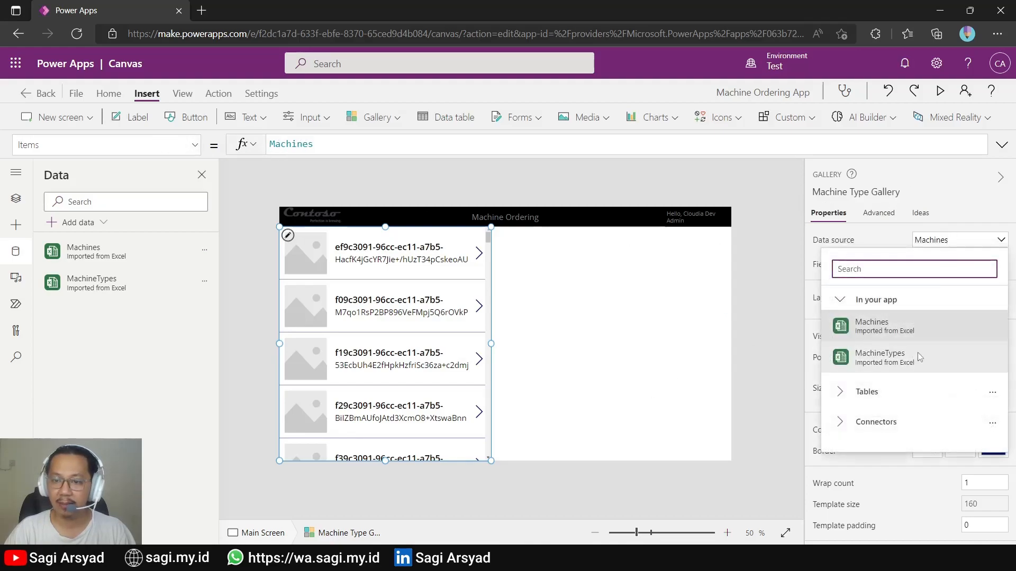
left_click(884, 358)
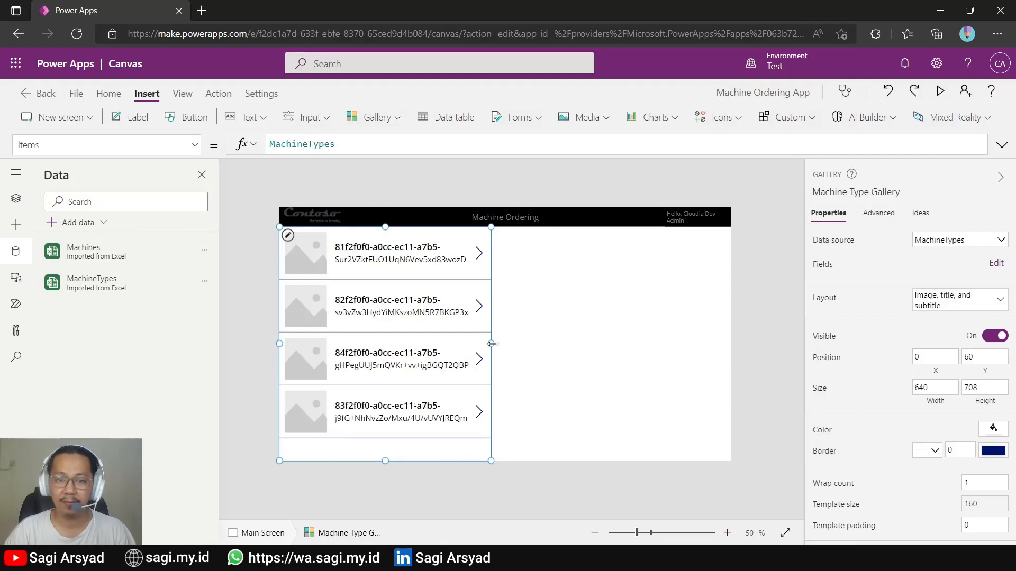
Step: Widen the Machine Type Gallery to about 676
mouse_move(491, 344)
left_mouse_down()
mouse_move(454, 344)
mouse_move(504, 348)
left_mouse_up()
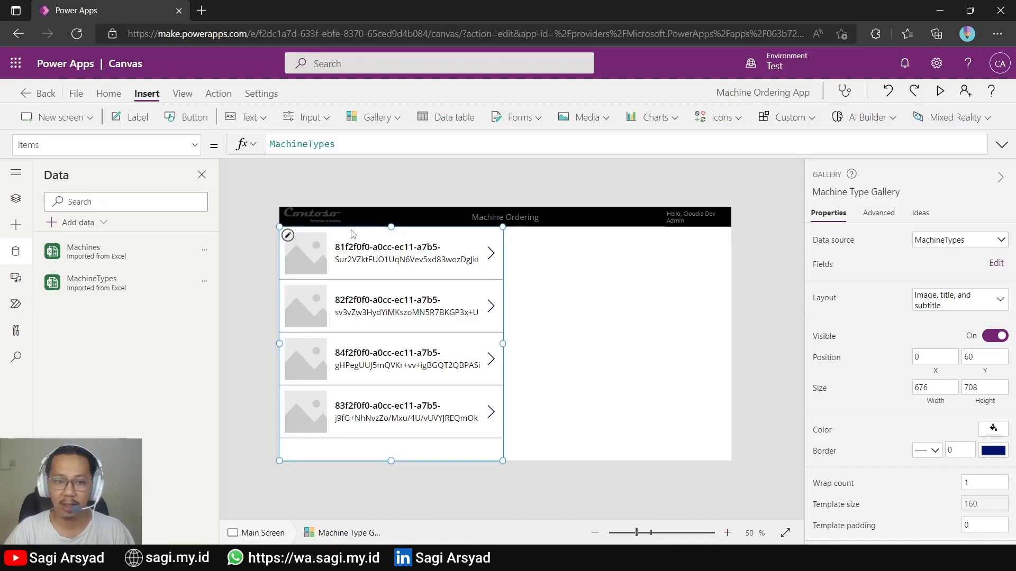
scroll(393, 225, "up", 4)
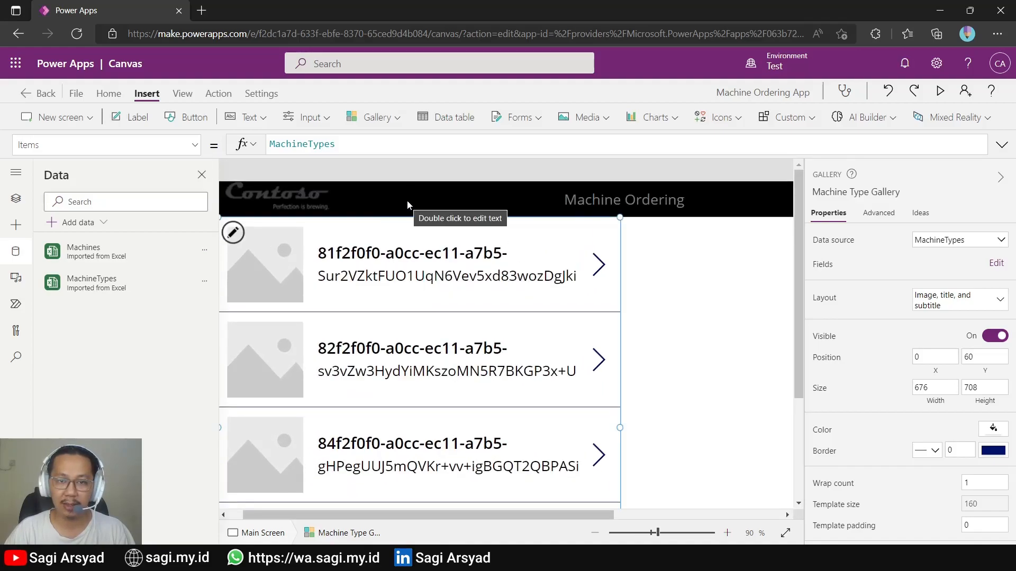
scroll(400, 285, "down", 3)
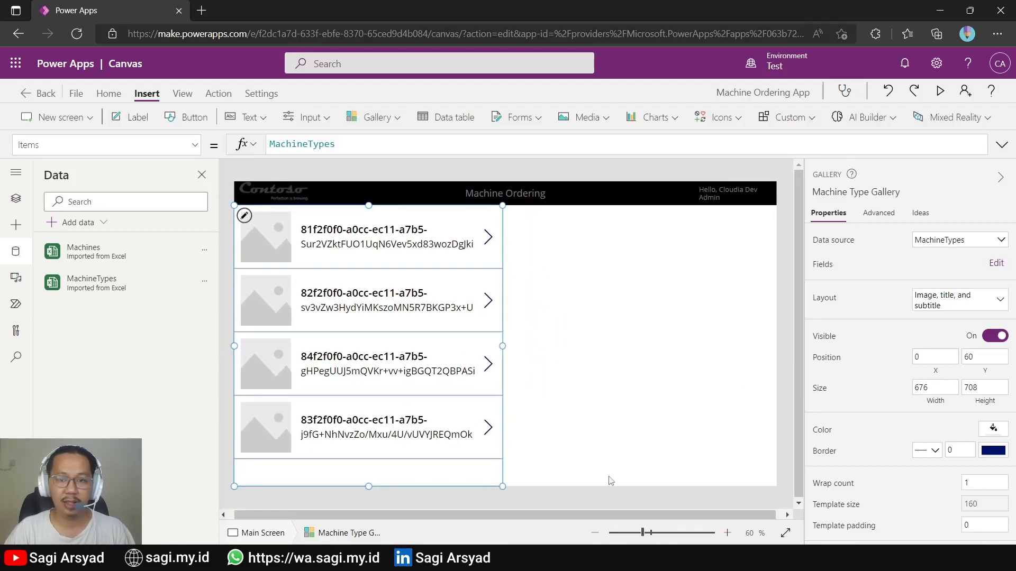
Step: Try a height of 710 on the Machine Type Gallery, and restore it to 708
left_click(982, 387)
type("710")
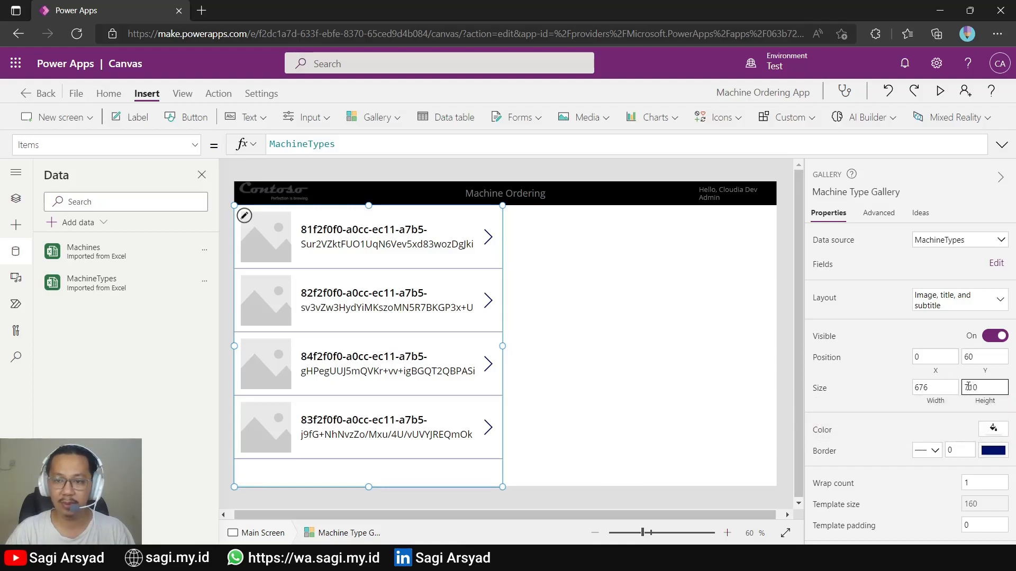
key("BackSpace")
key("BackSpace")
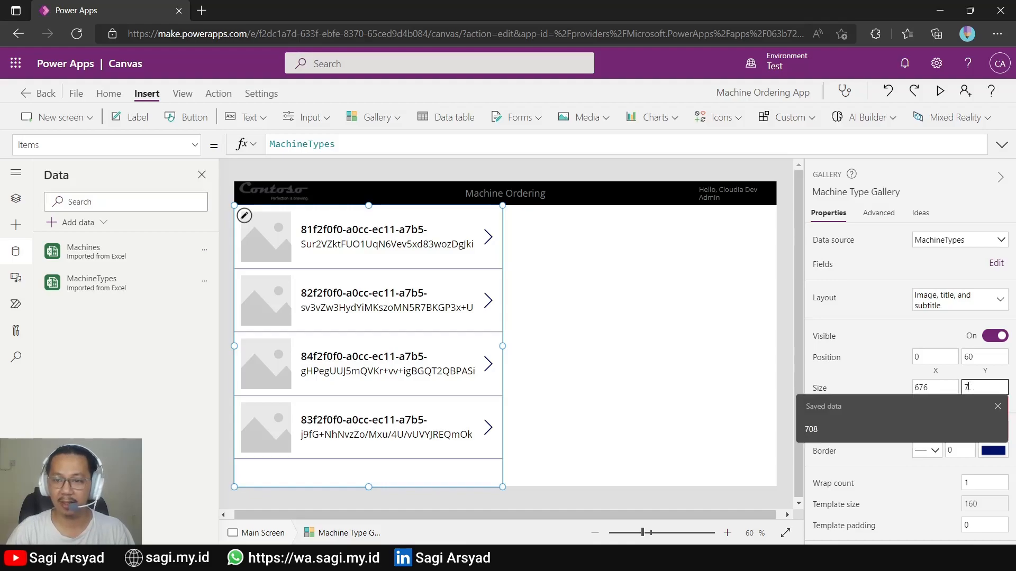
left_click(891, 427)
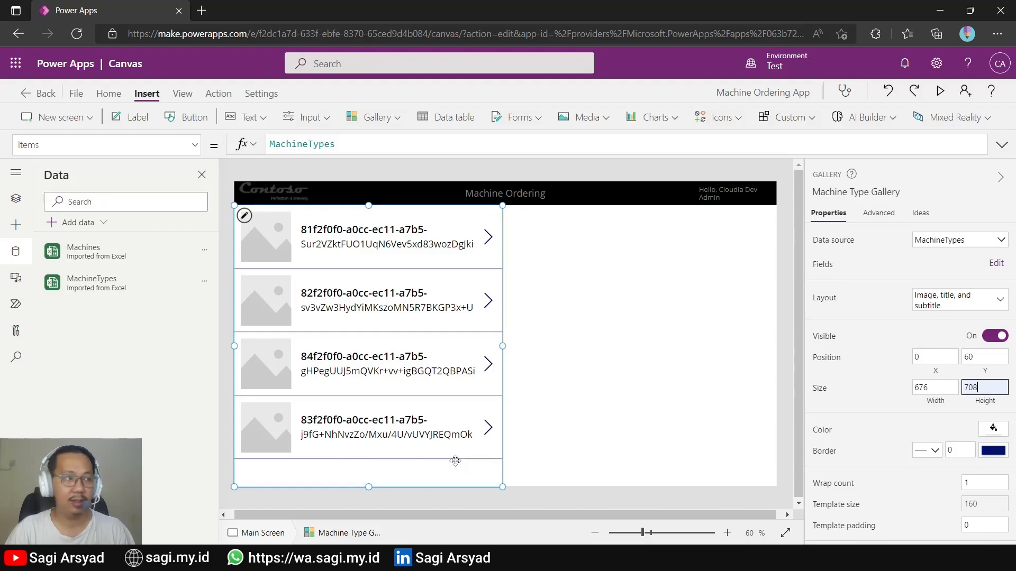
Step: Try a width of 200 on the Machine Type Gallery with its current image, title and subtitle layout
double_click(921, 387)
type("200")
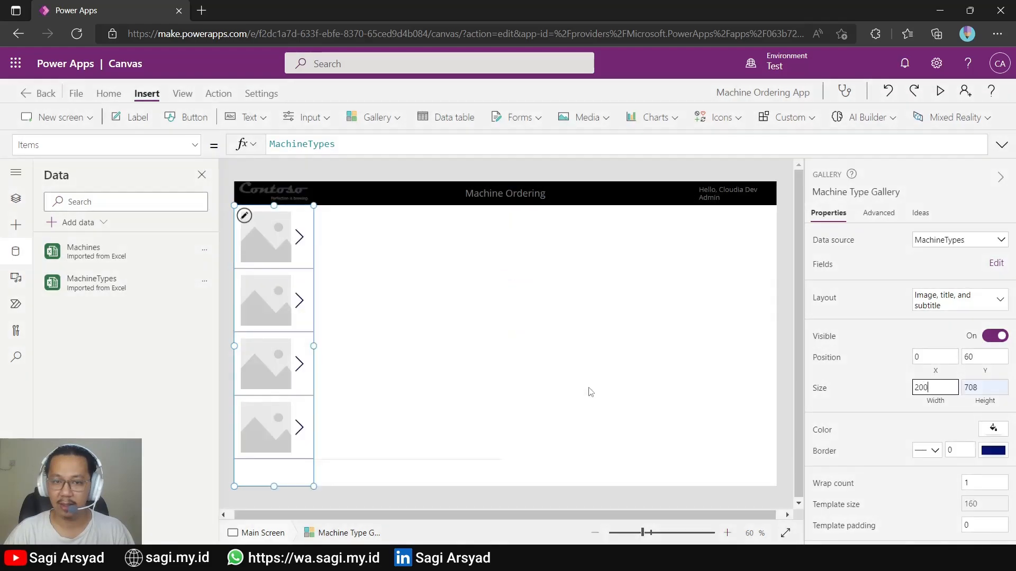
left_click(584, 394)
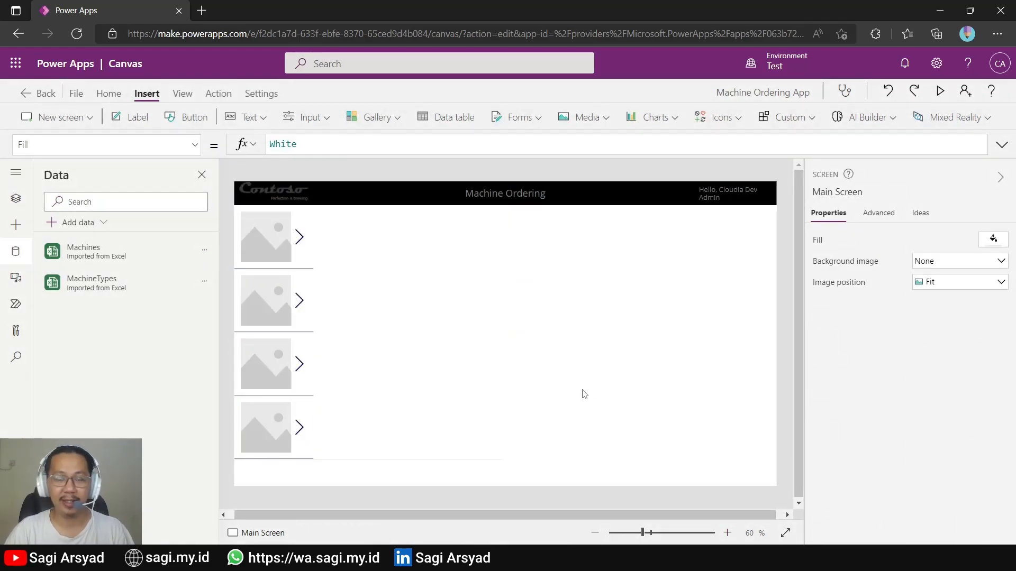
left_click(238, 279)
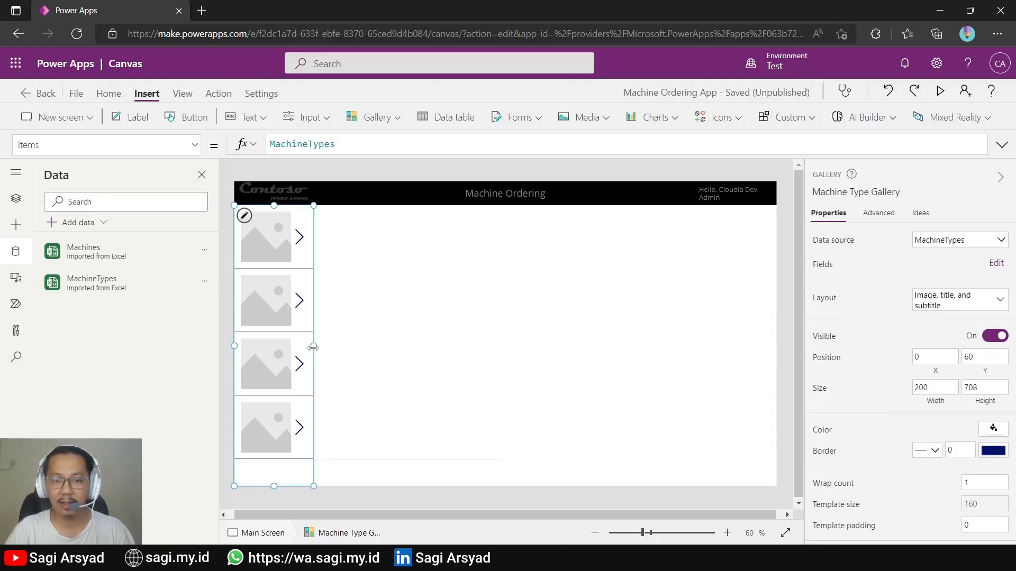
Step: Widen the Machine Type Gallery to about 758 and change its layout to 2 columns
left_click_drag(313, 347, 534, 346)
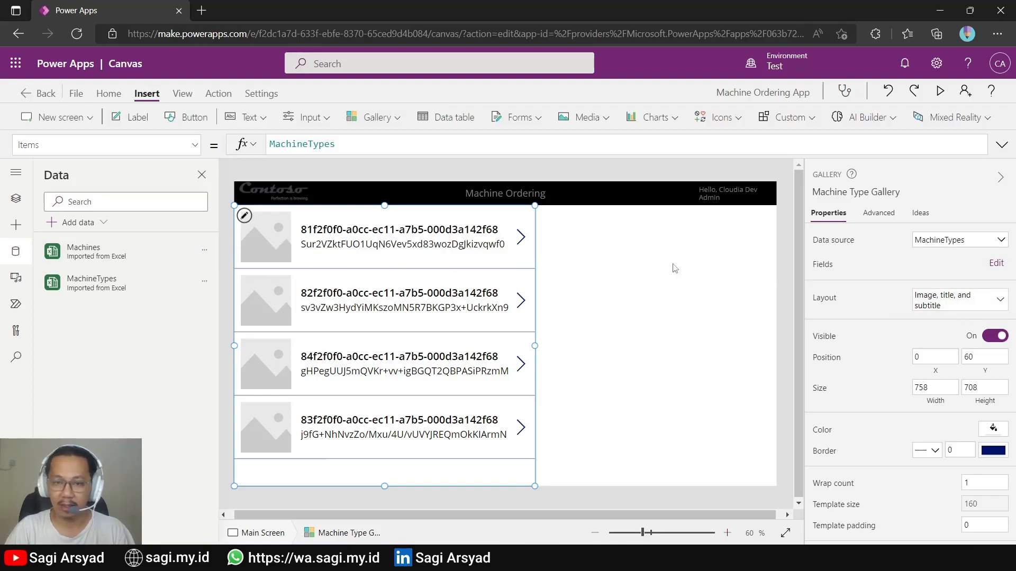
left_click(981, 301)
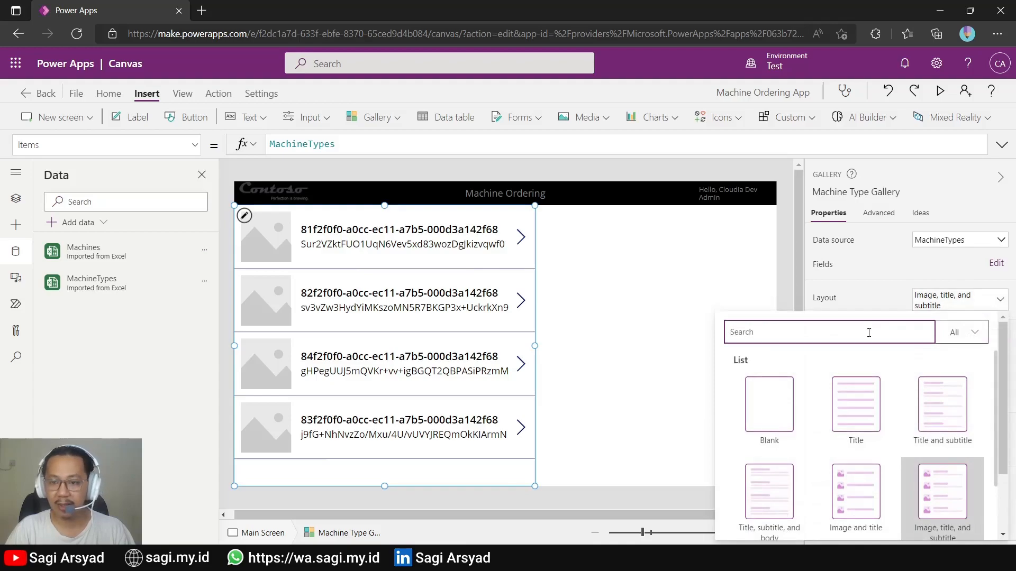
scroll(860, 399, "down", 3)
scroll(866, 396, "down", 2)
scroll(865, 397, "up", 3)
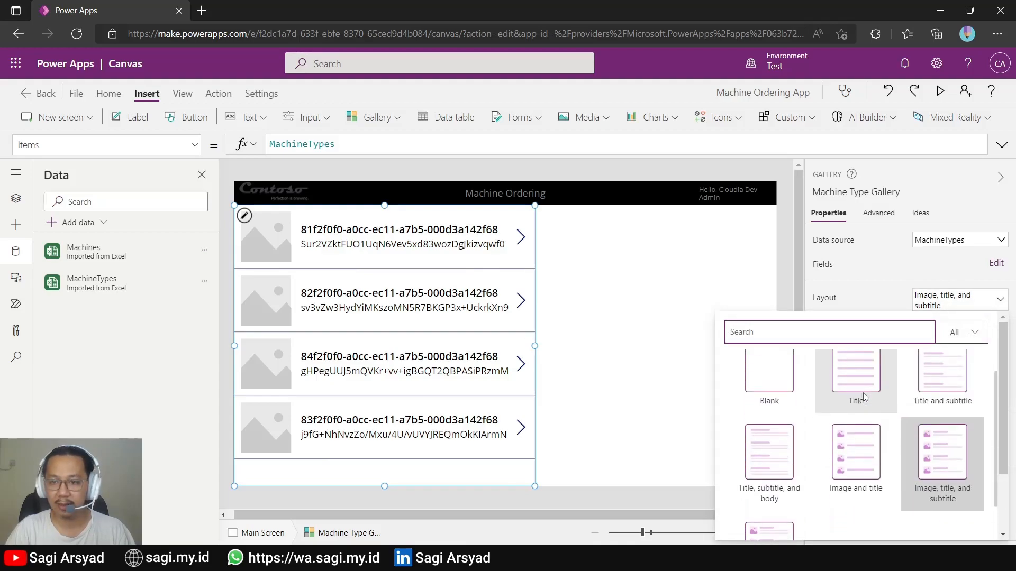
scroll(865, 397, "down", 4)
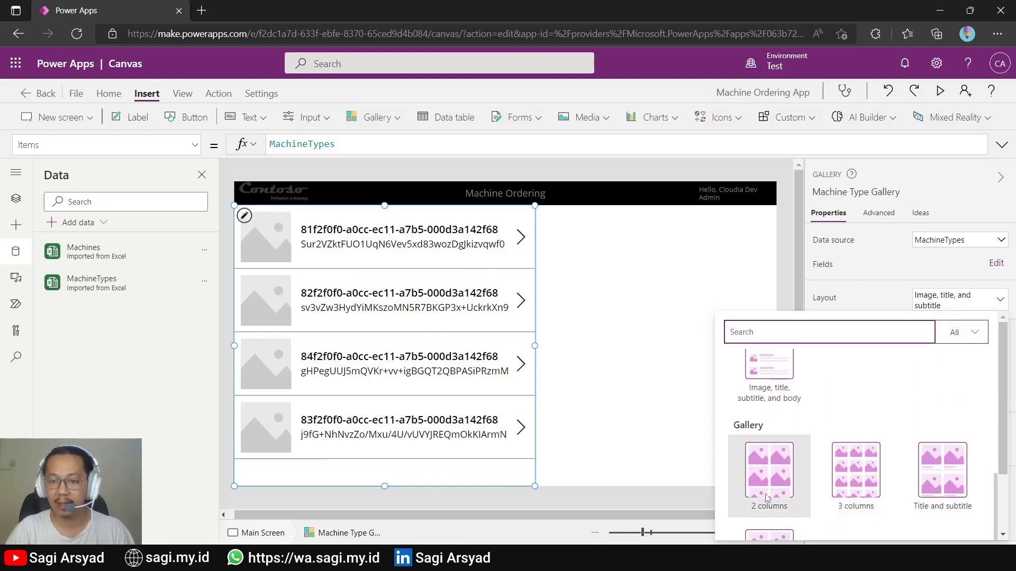
left_click(766, 497)
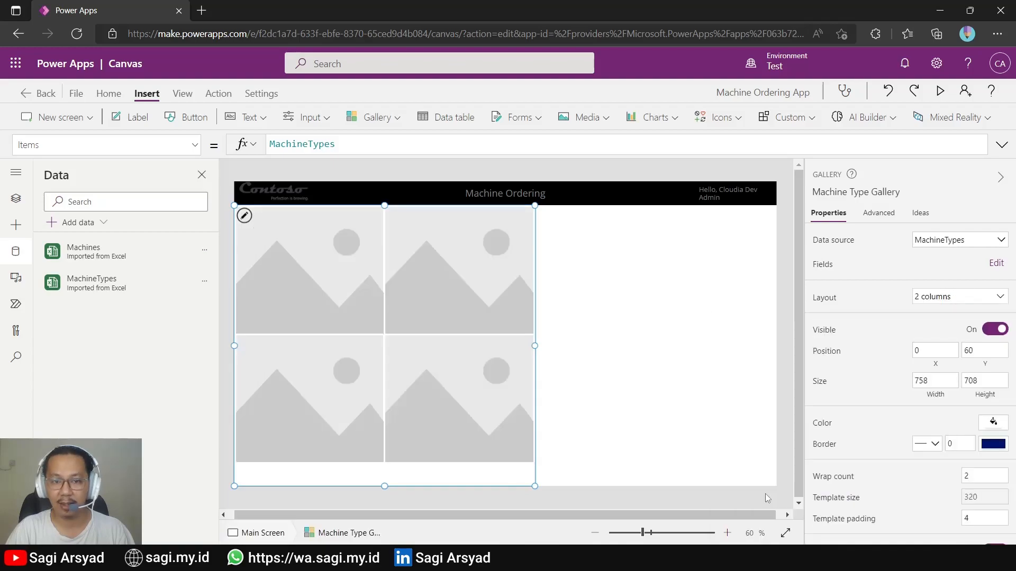
Step: Set the Machine Type Gallery's wrap count to 1
scroll(939, 324, "down", 2)
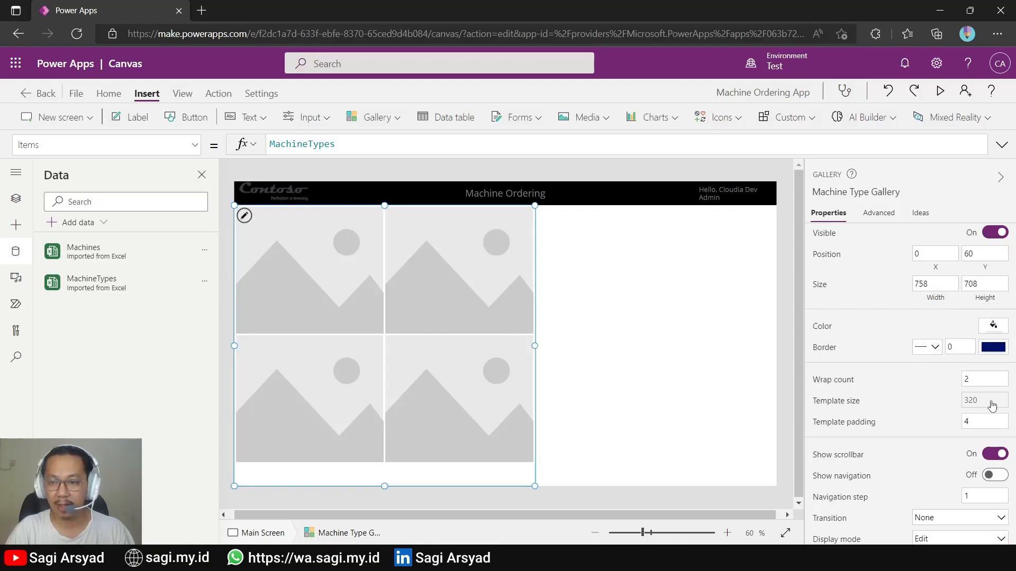
left_click(975, 379)
type("1")
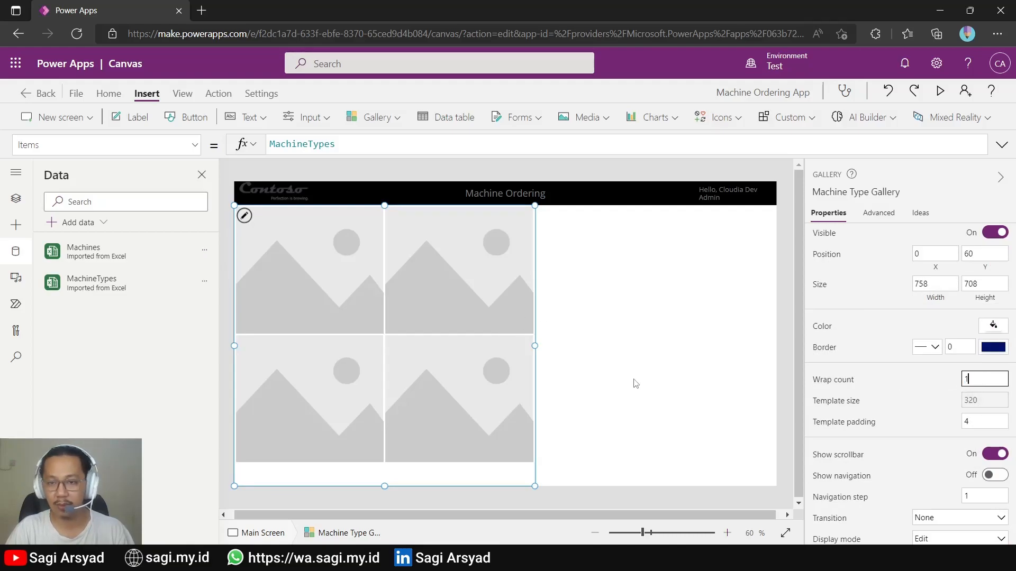
left_click(635, 383)
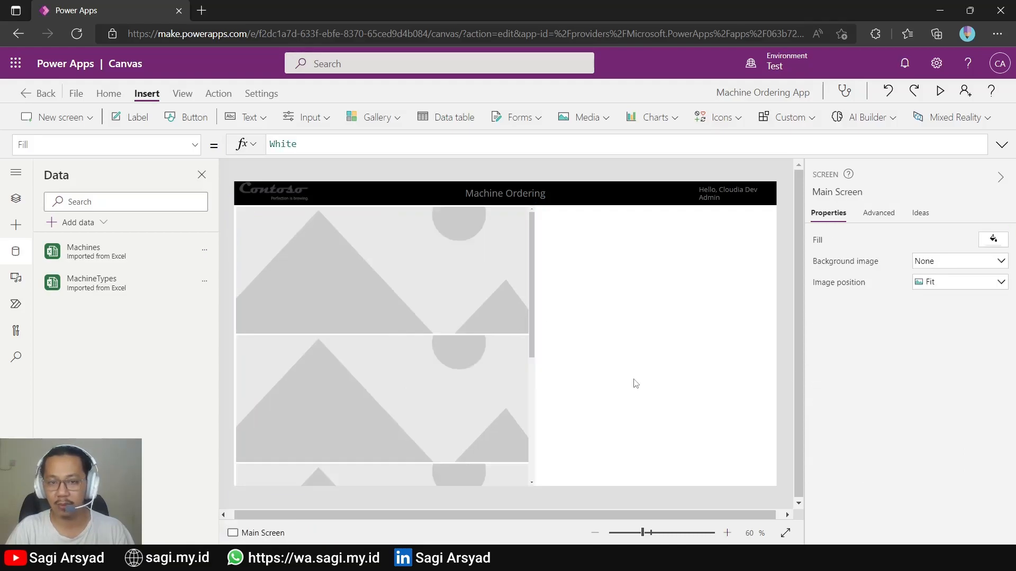
Step: Set the Machine Type Gallery's width to 200
left_click(535, 362)
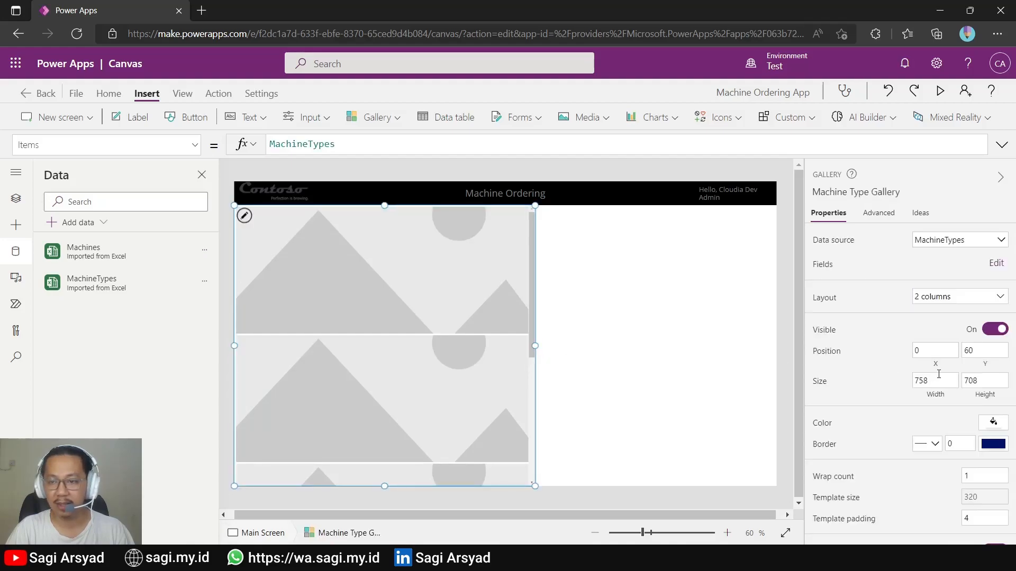
left_click(934, 381)
key("ctrl+a")
type("20")
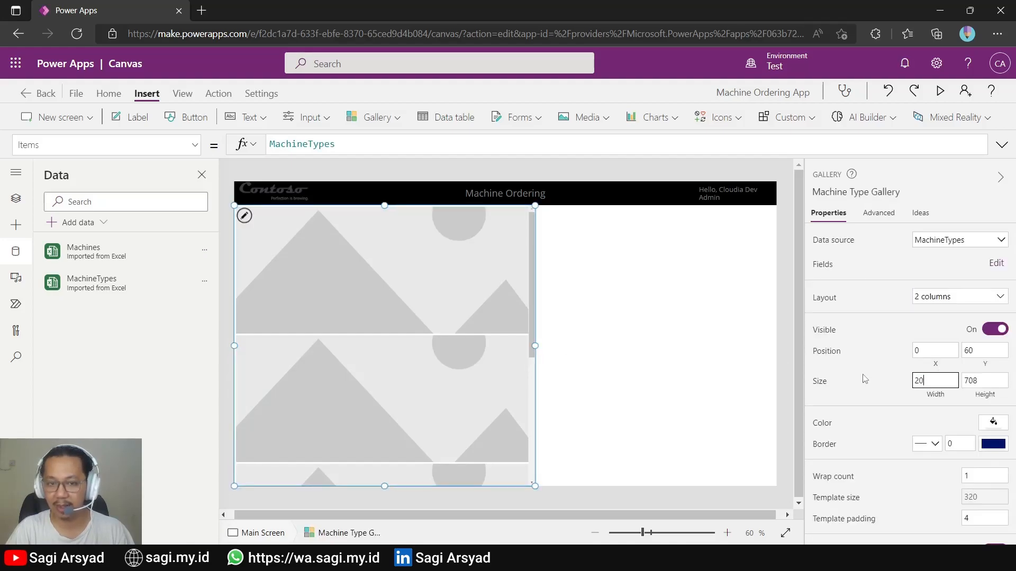
type("0")
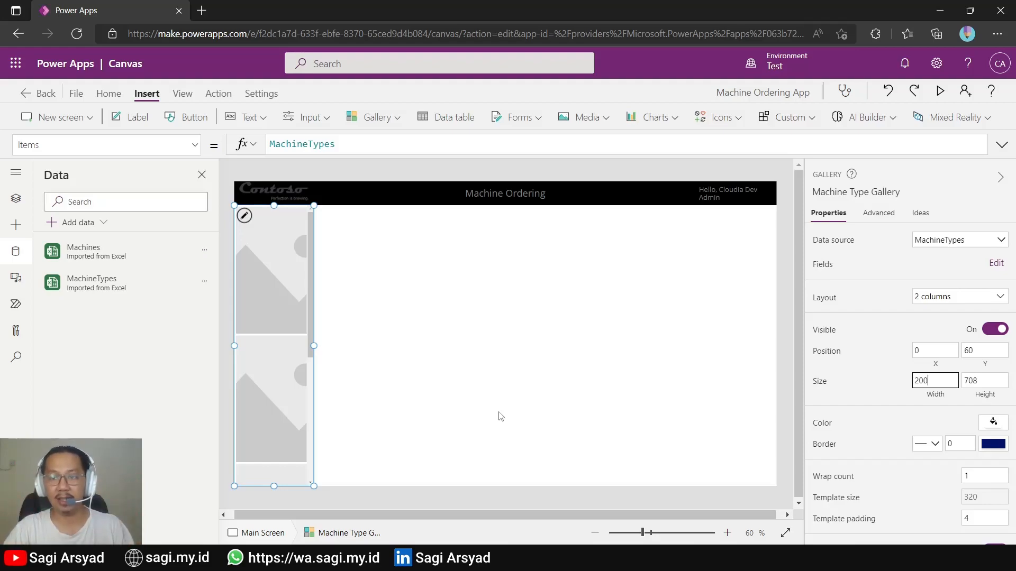
left_click(275, 317)
left_click(288, 341)
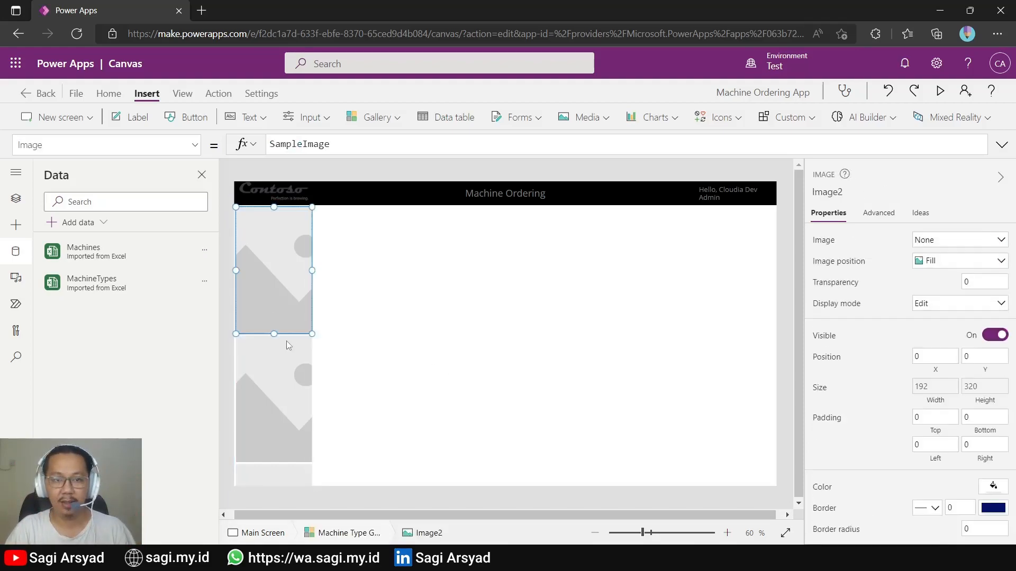
left_click(313, 353)
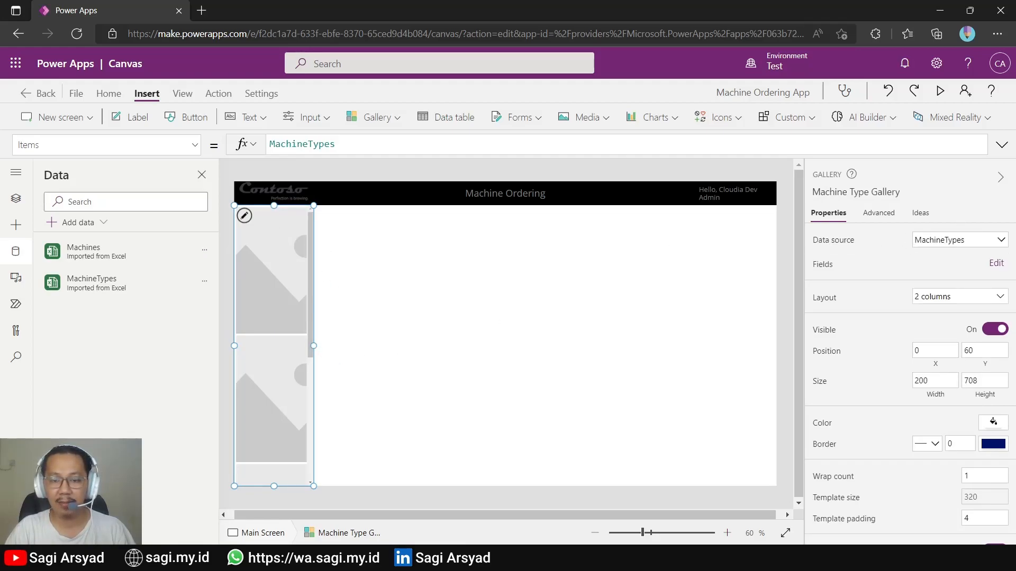
Step: Look up the photo links in the MachineTypes sheet of the Machine-Order-Data.xlsx workbook in Excel, then return to Power Apps
key("alt+Tab")
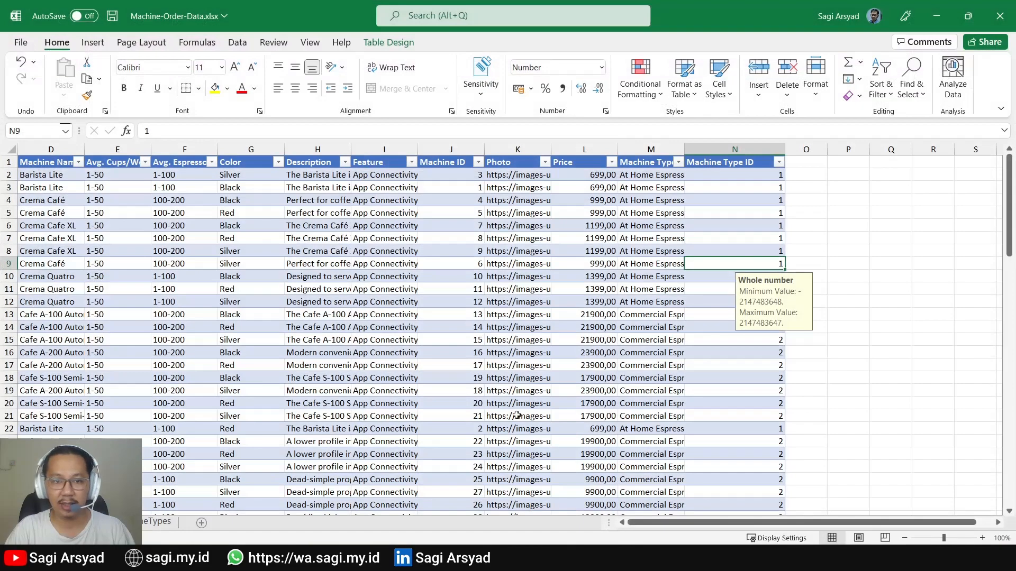
left_click(153, 522)
left_click(230, 185)
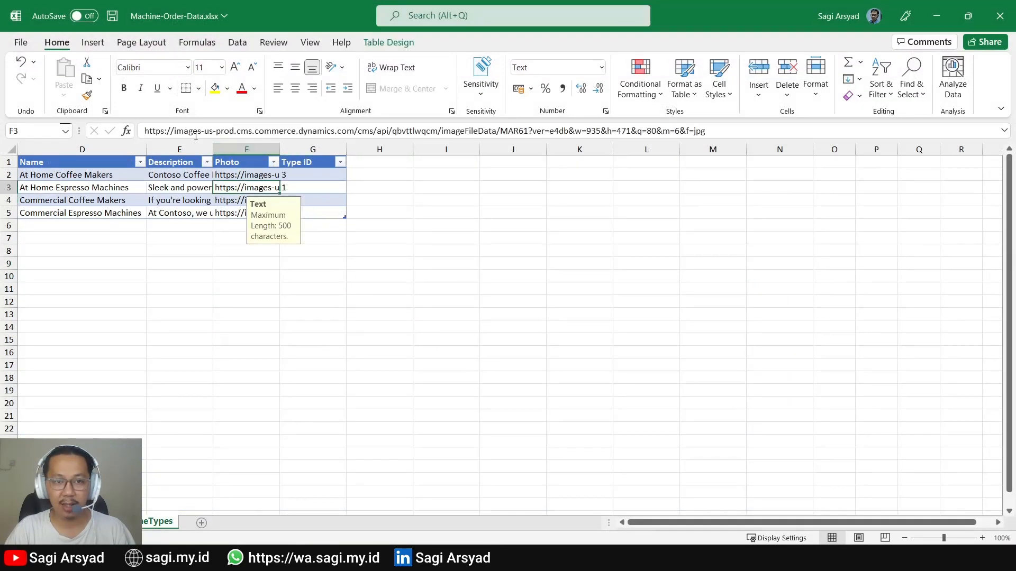
key("alt+Tab")
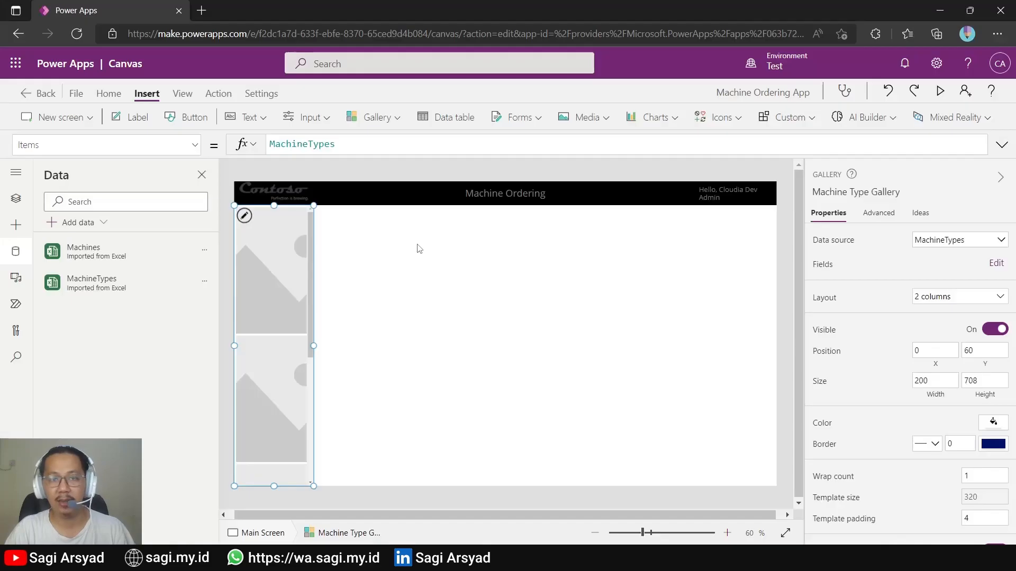
Step: Set the Image formula of the picture in the Machine Type Gallery to ThisItem.Photo
left_click(277, 245)
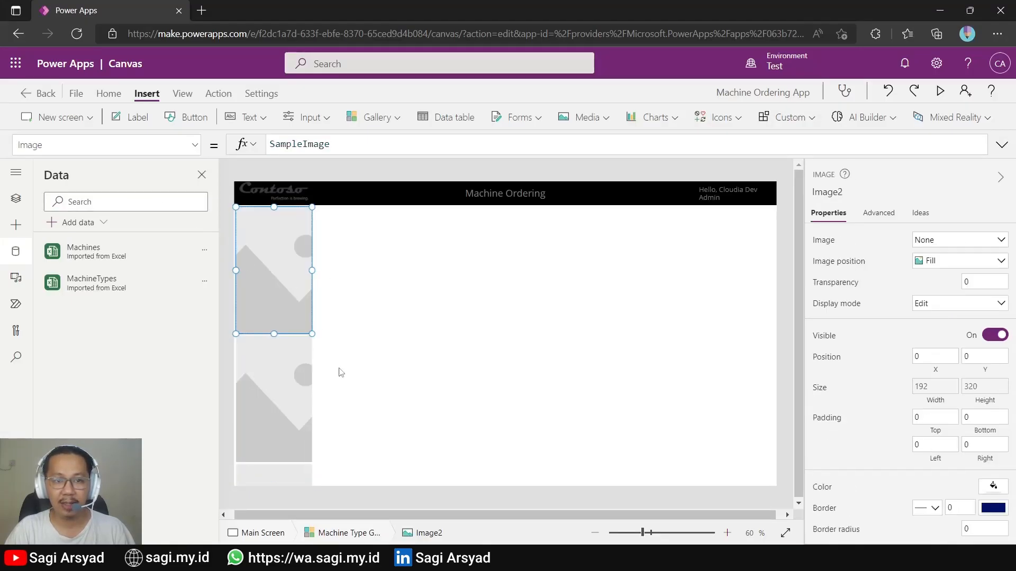
left_click(395, 411)
left_click(269, 314)
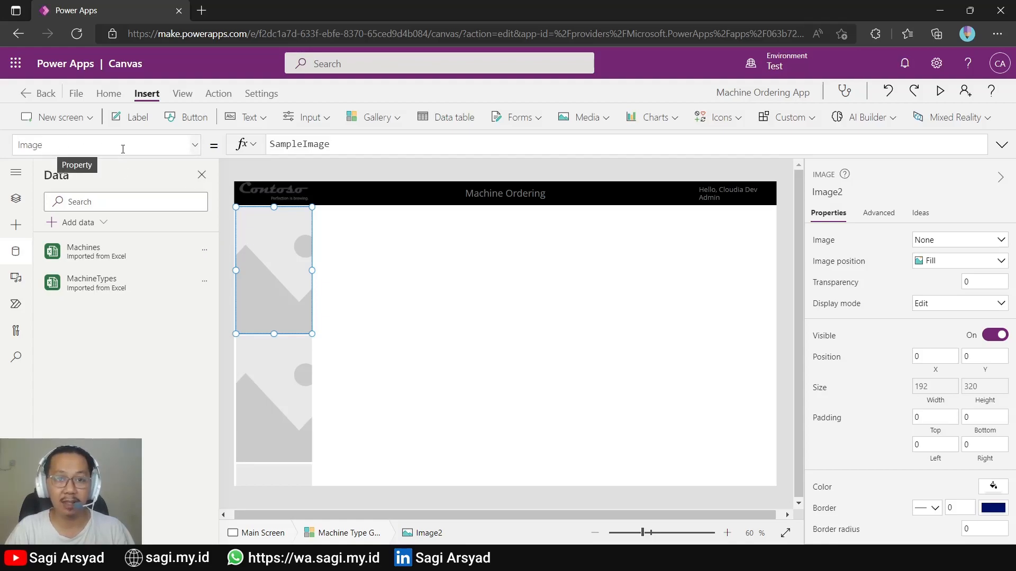
double_click(319, 145)
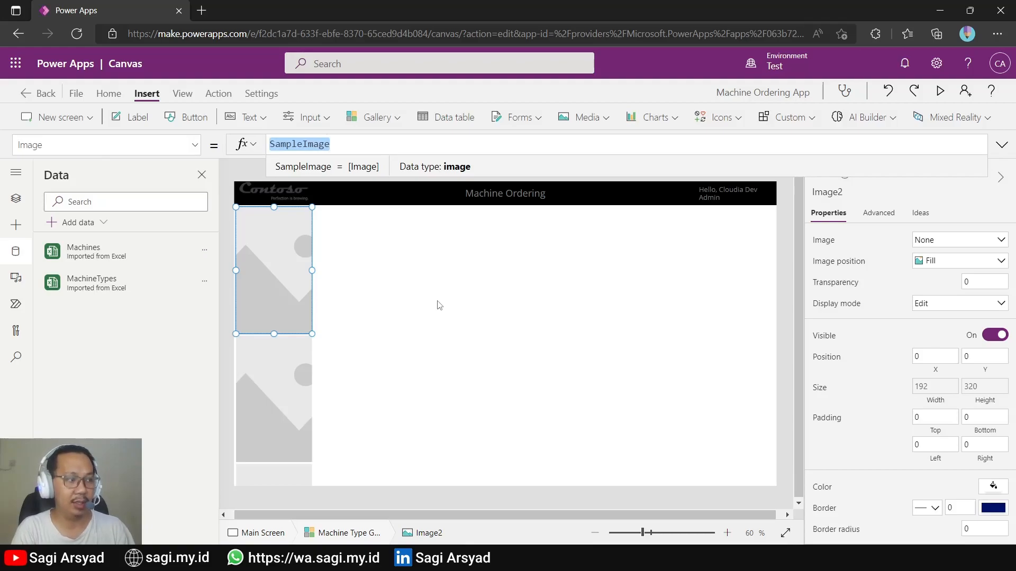
type("Thi")
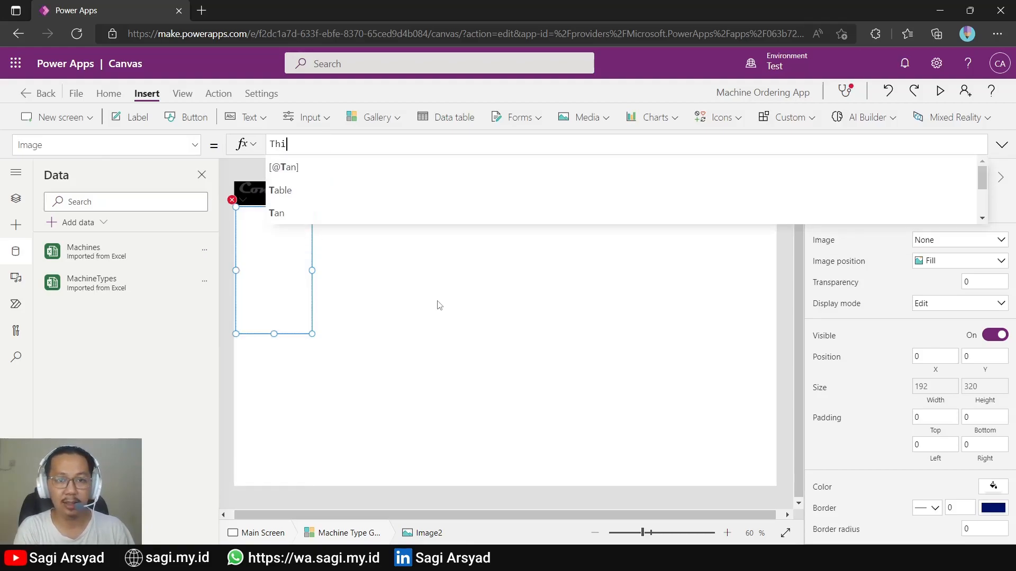
type("s")
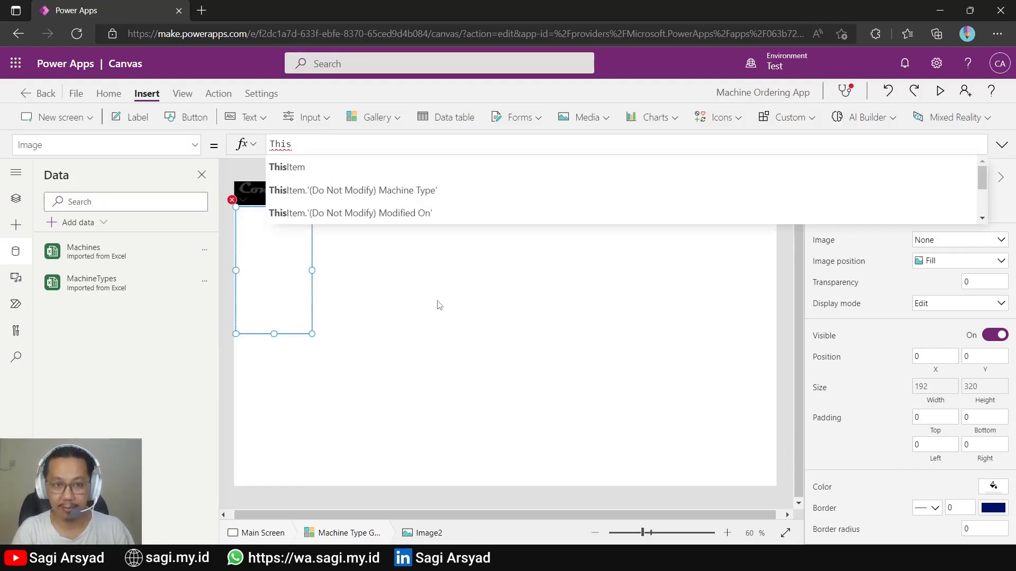
type("Item.ph")
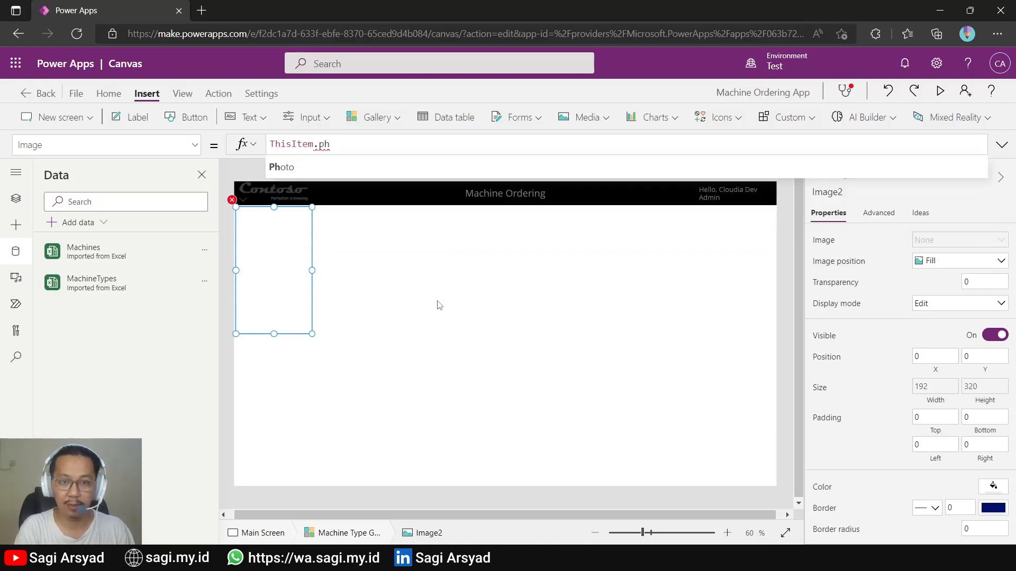
type("oto")
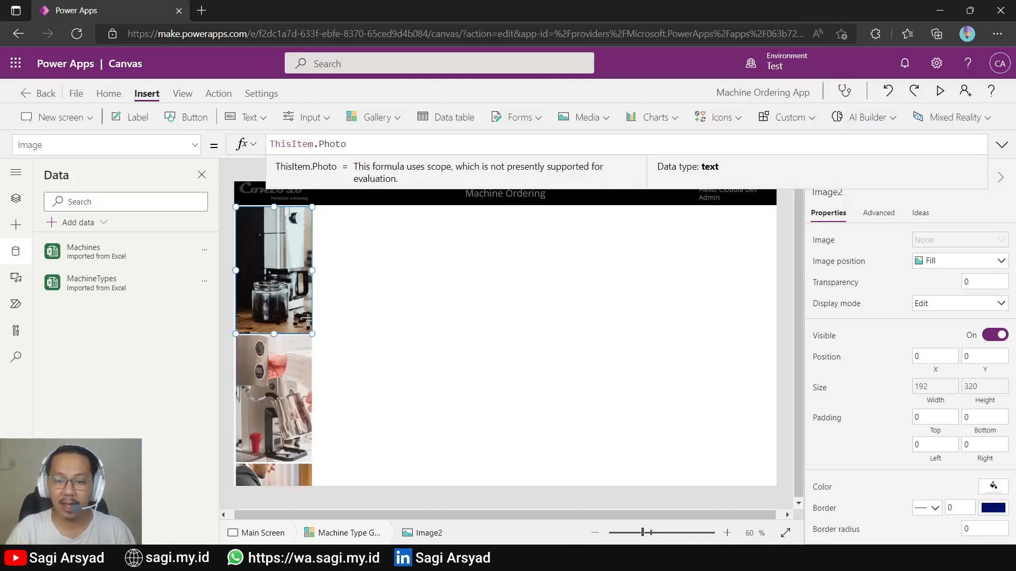
Step: Compare the ThisItem.Photo formula with the Photo column of the MachineTypes sheet in Excel, returning to the main screen in Power Apps
key("alt+Tab")
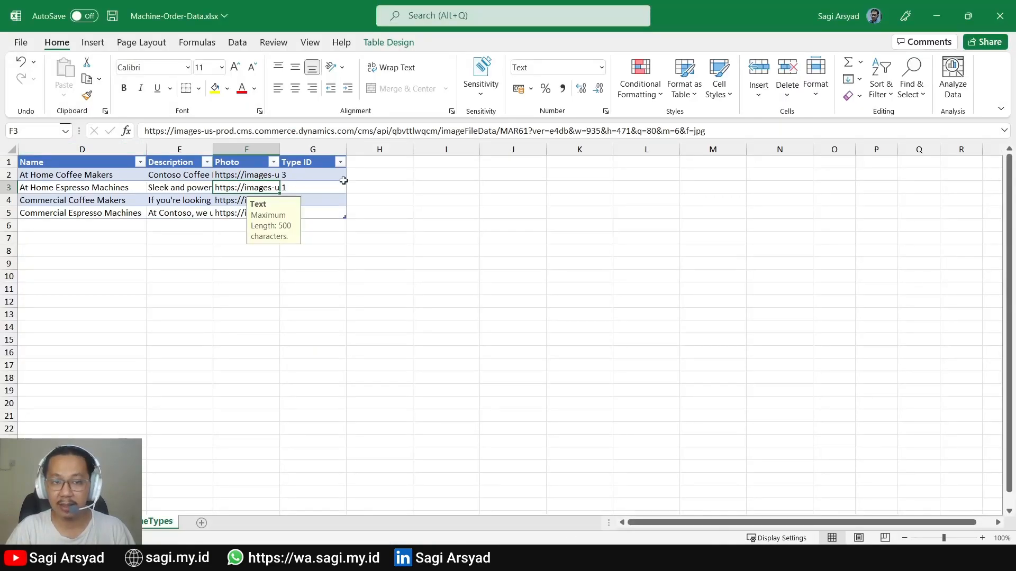
key("alt+Tab")
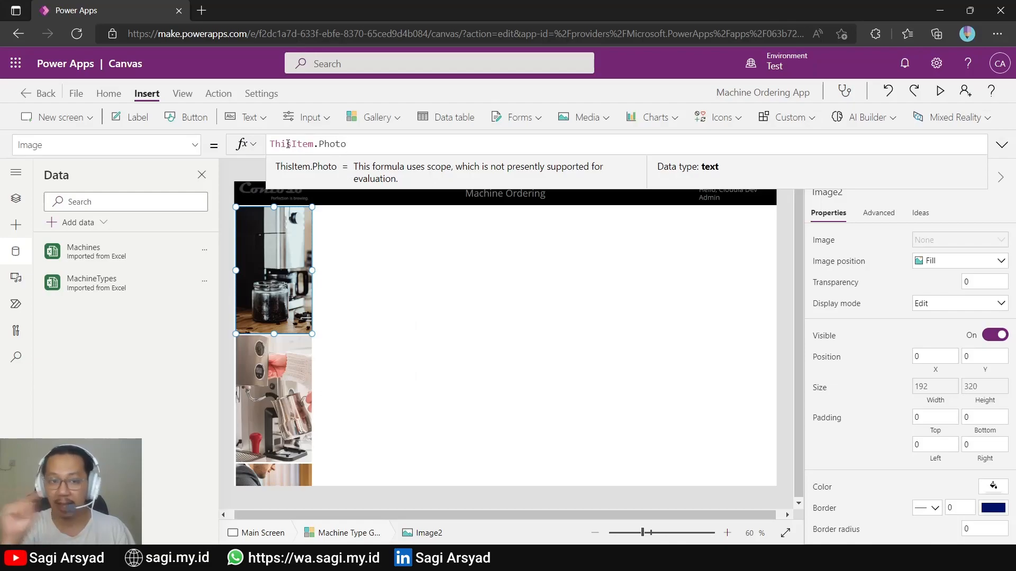
key("alt+Tab")
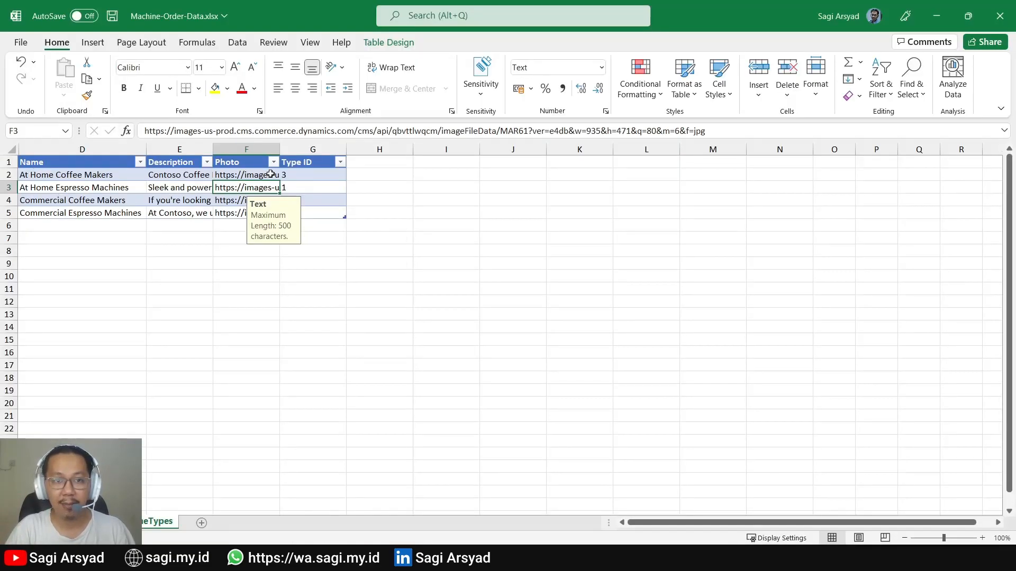
key("alt+Tab")
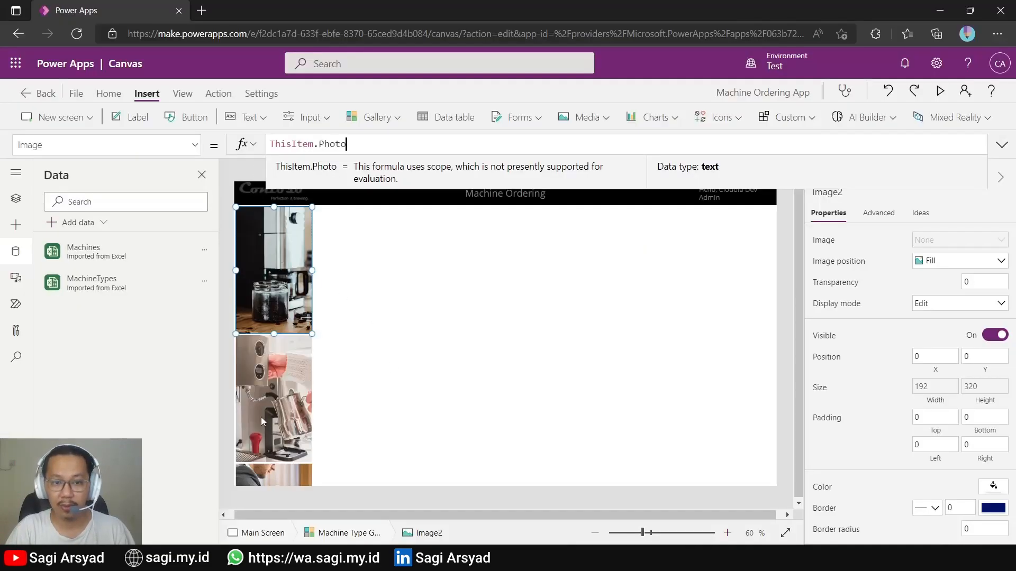
left_click(524, 290)
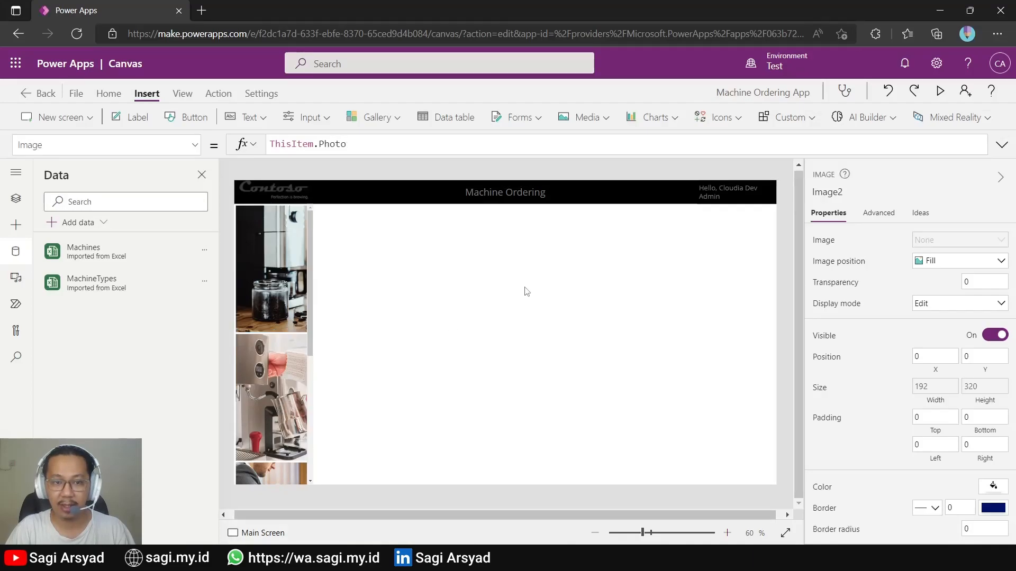
Step: Shrink the Machine Type Gallery's template to a size of about 171 and the gallery's width to about 198
left_click(279, 302)
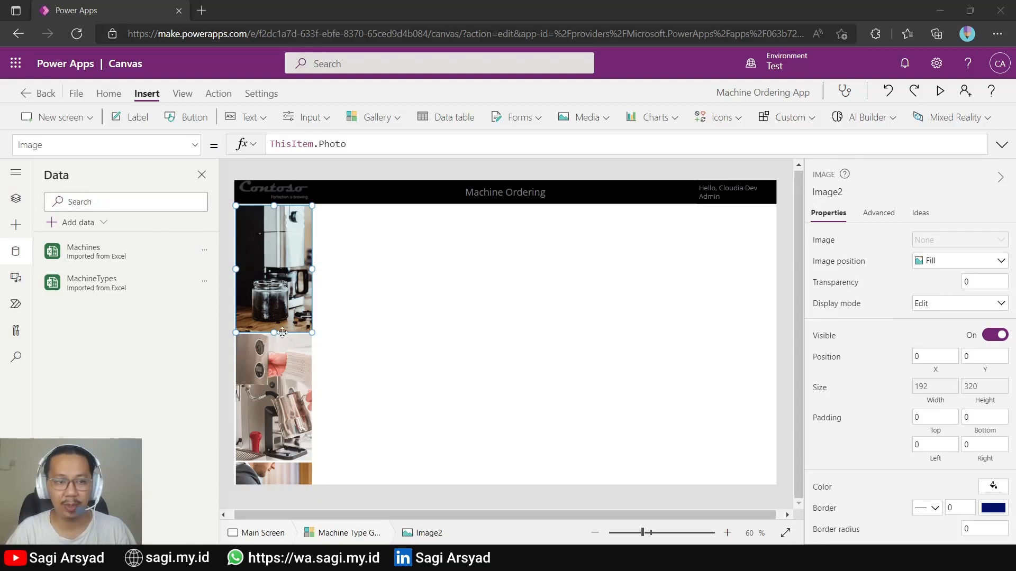
left_click(30, 208)
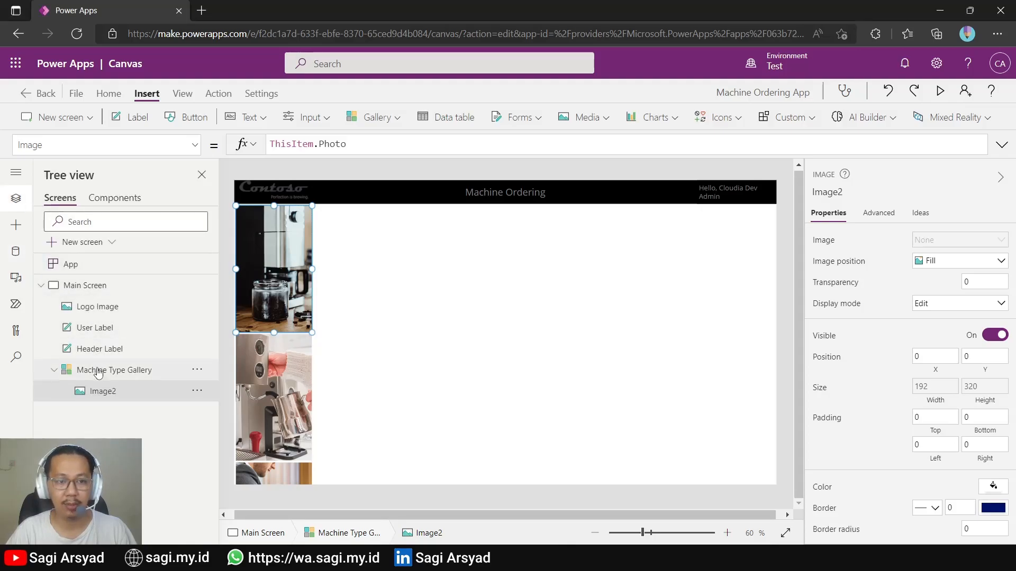
left_click(98, 370)
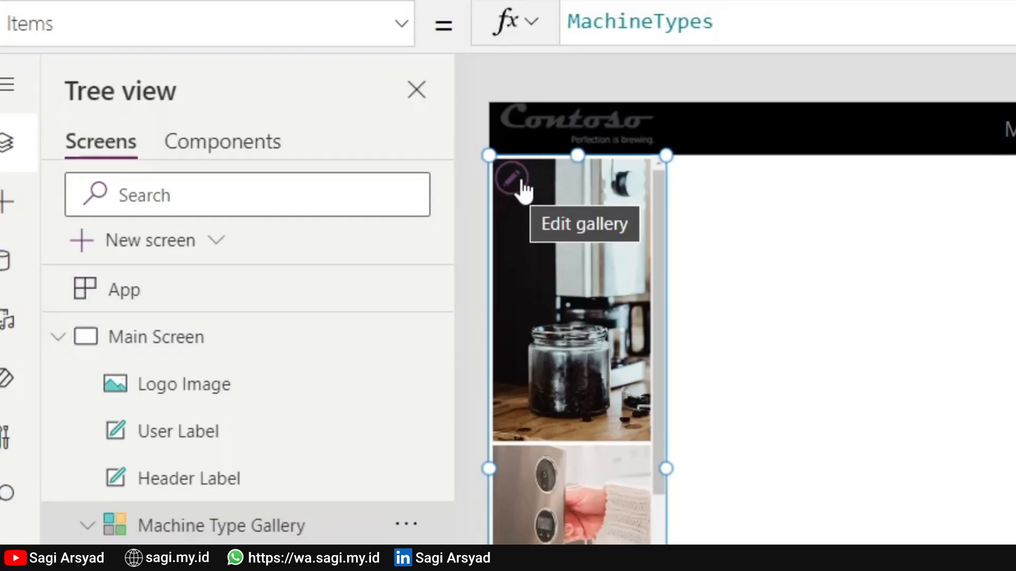
left_click(521, 181)
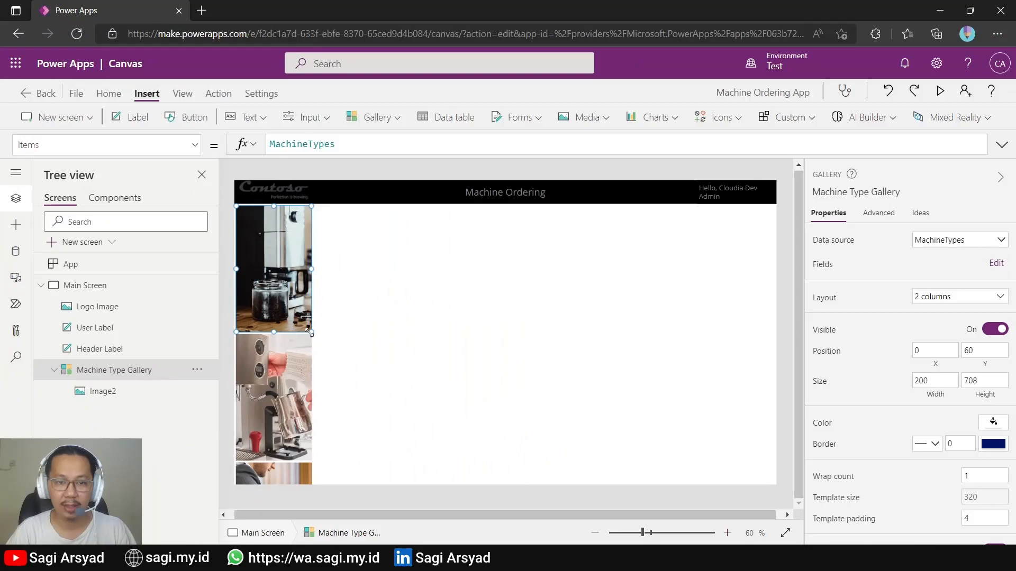
left_click_drag(309, 332, 308, 273)
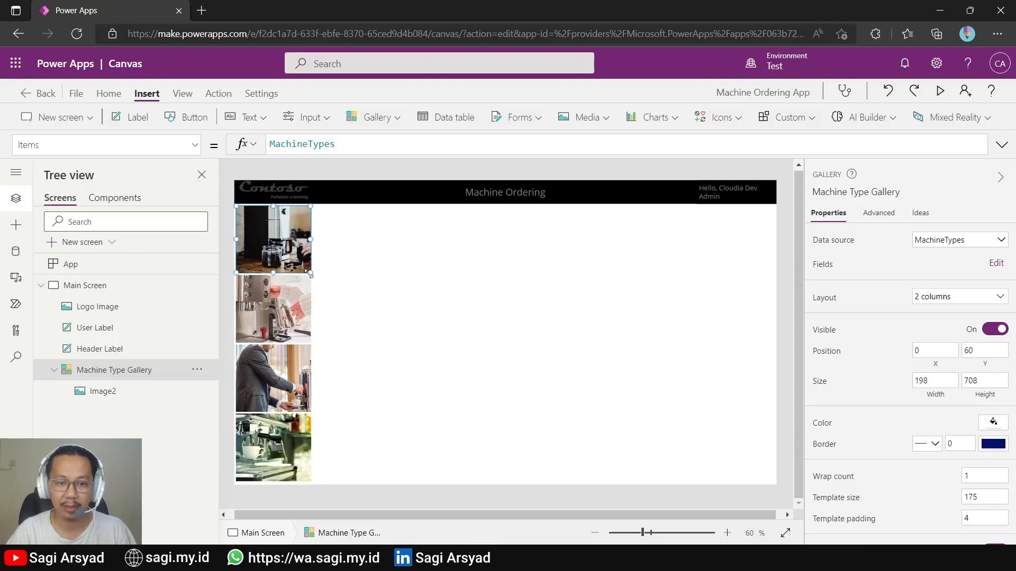
left_click(381, 278)
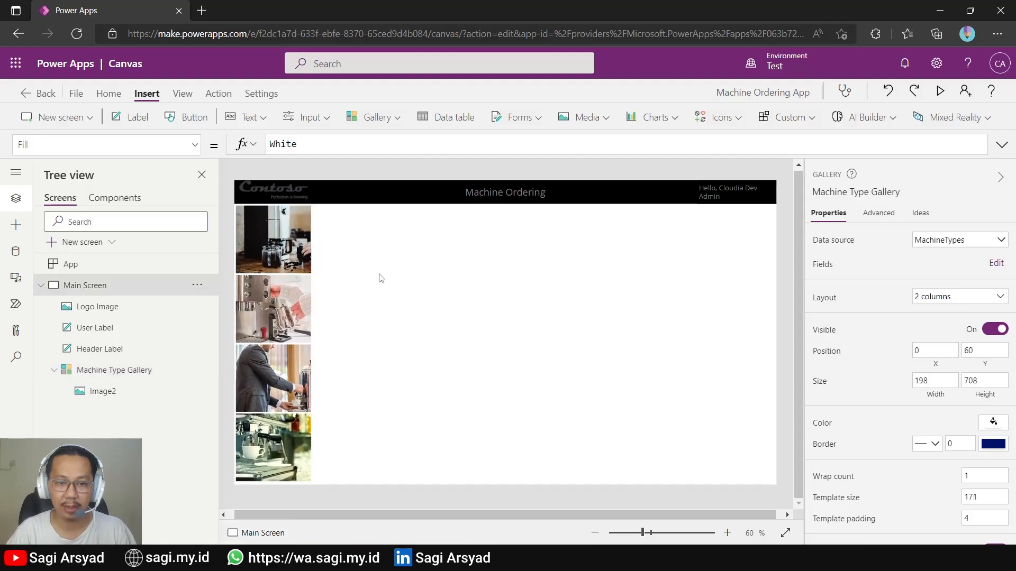
Step: Inspect the resized gallery image and check the Name column of the MachineTypes sheet in Excel, then return to Power Apps
left_click(288, 241)
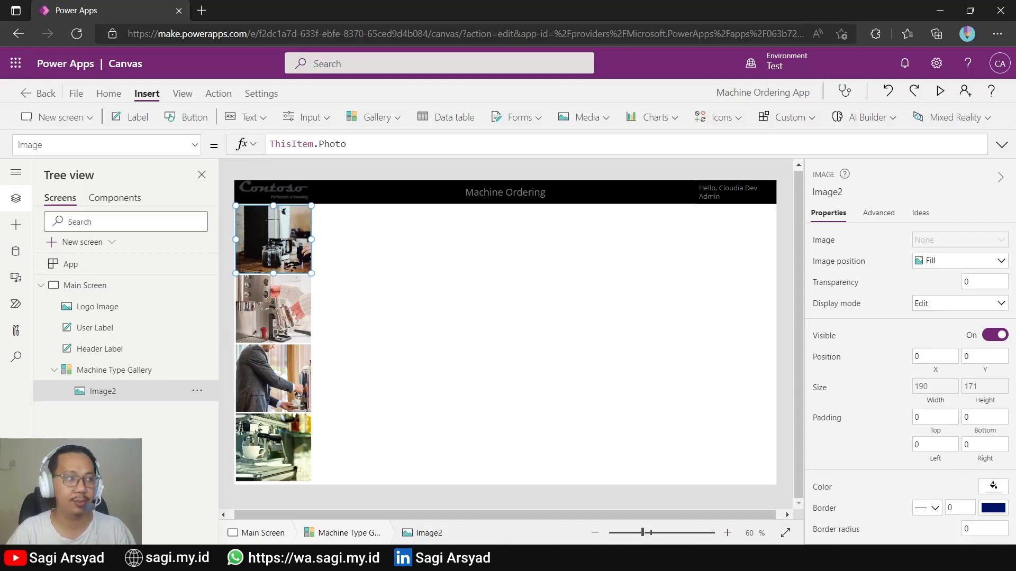
left_click(421, 344)
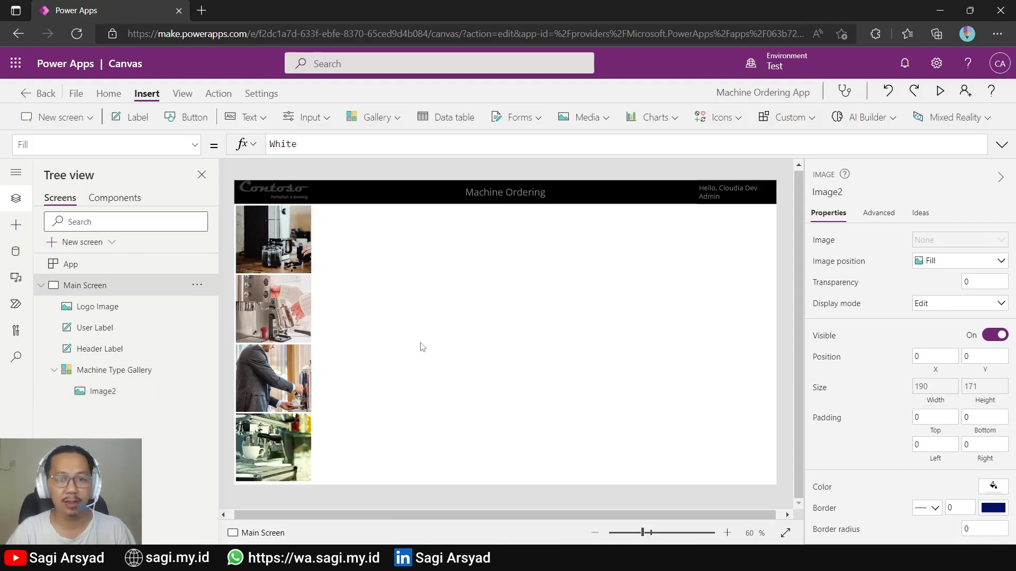
left_click(137, 373)
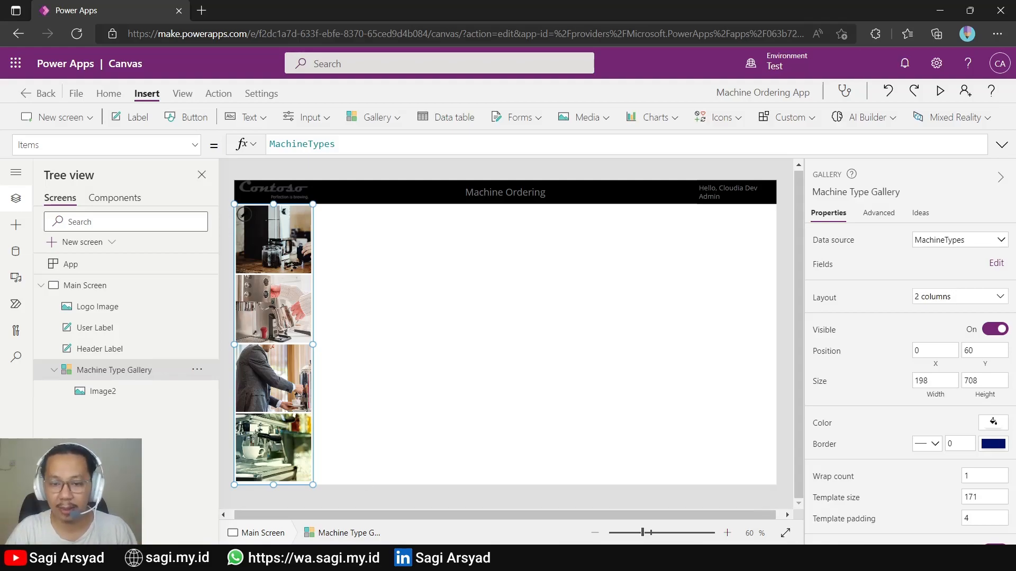
key("alt+Tab")
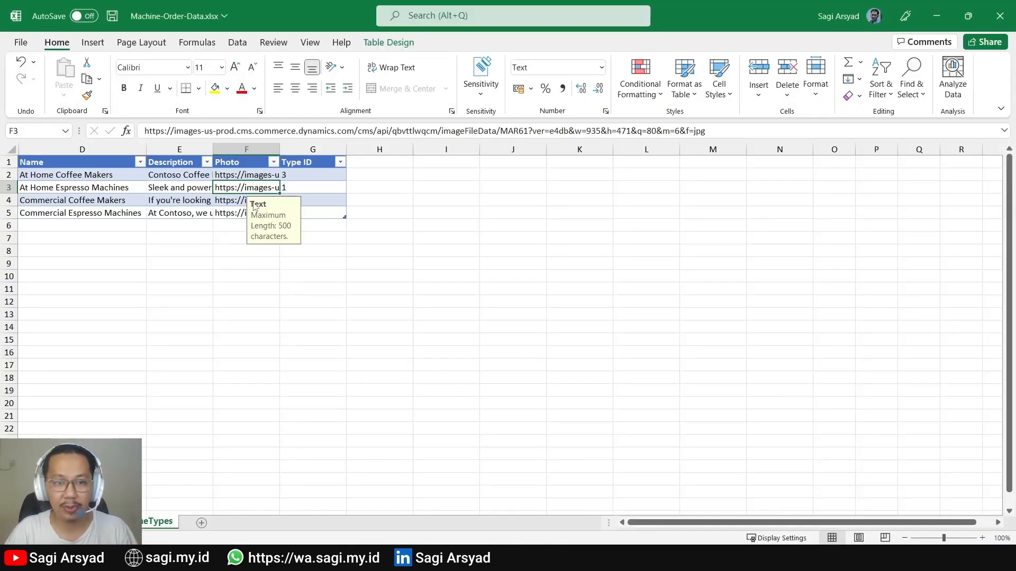
left_click(99, 178)
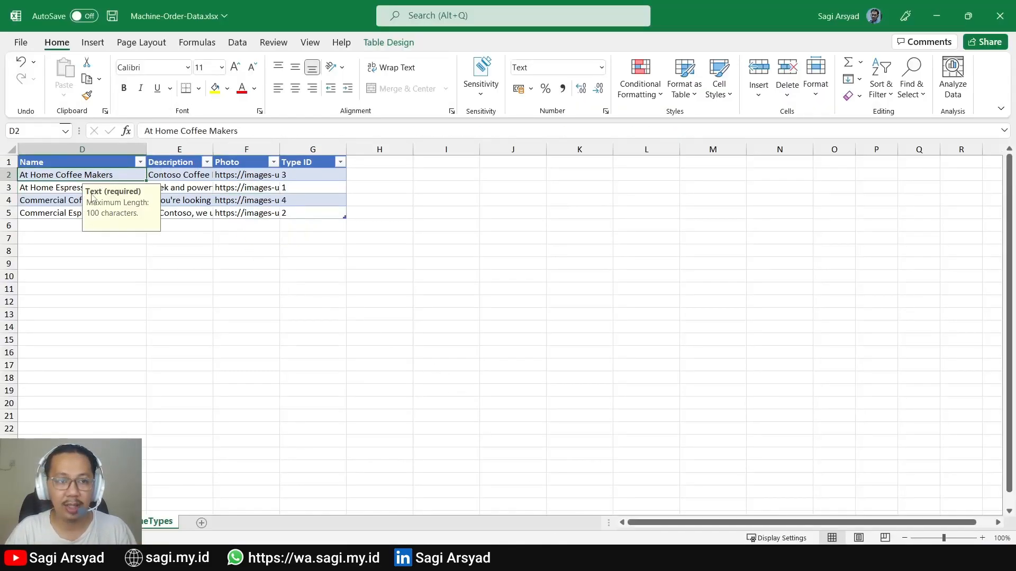
key("alt+Tab")
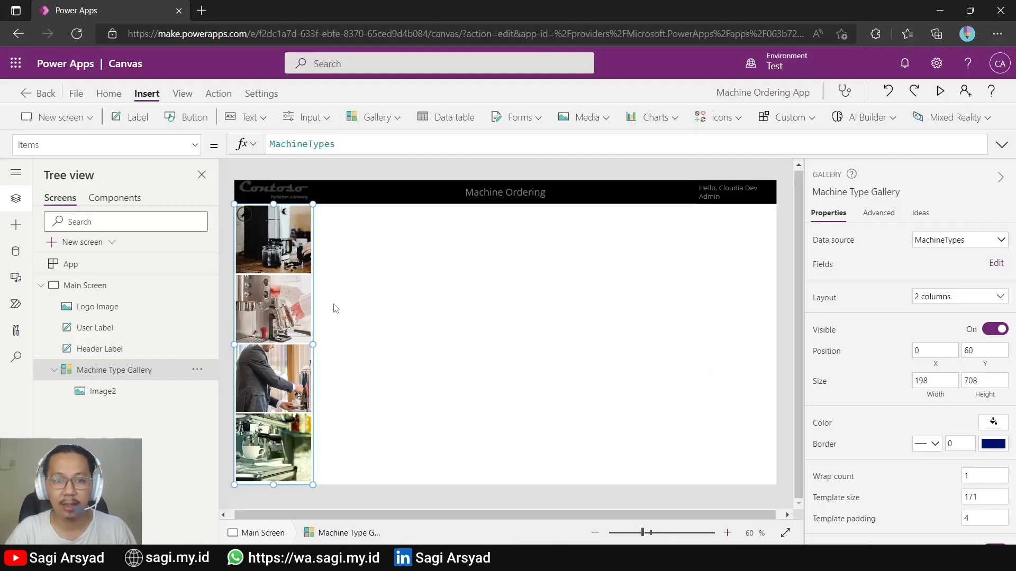
Step: Add a text label inside the Machine Type Gallery's template and place it at about X 20, Y 80 over the image
left_click(241, 216)
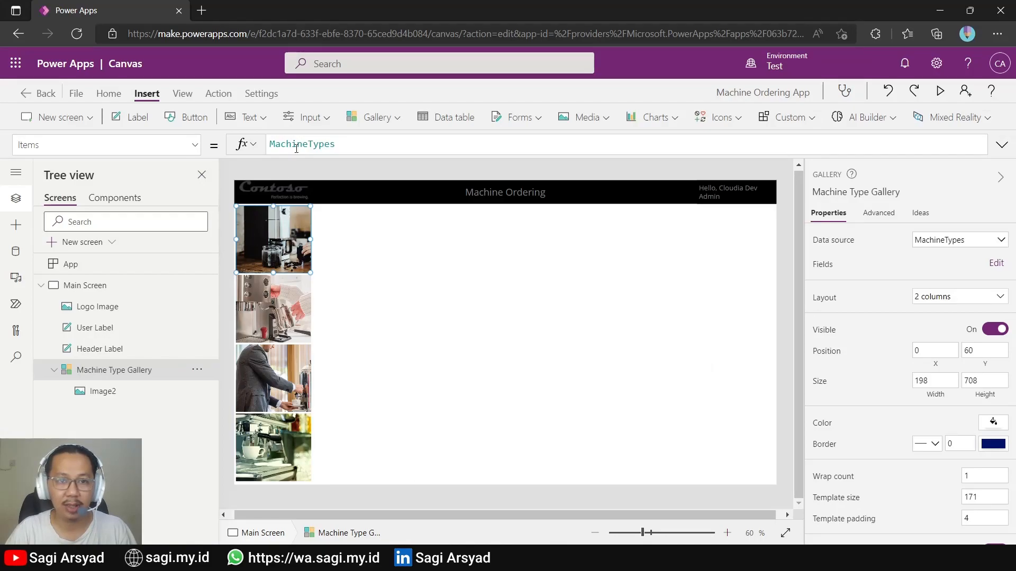
left_click(138, 117)
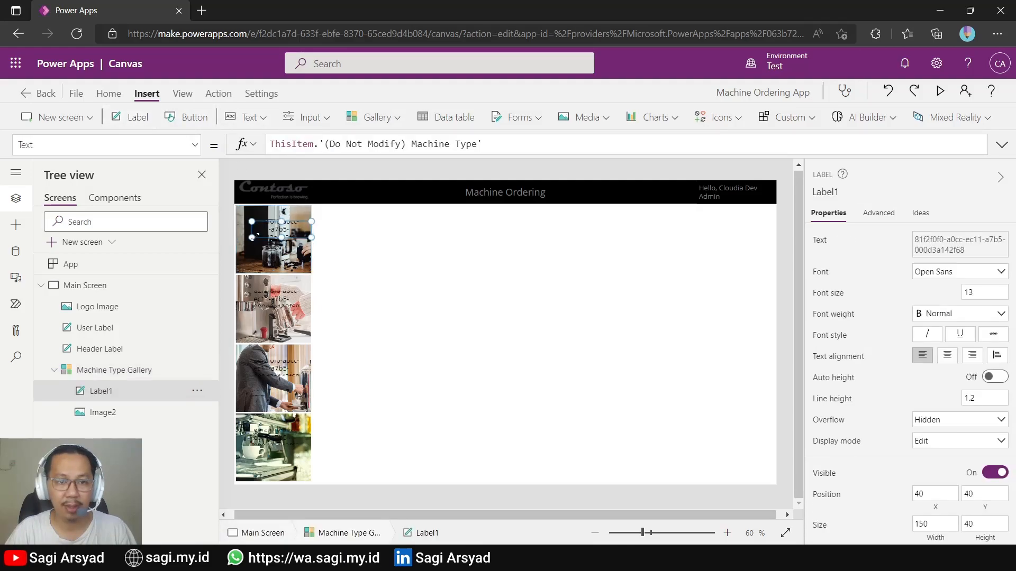
left_click_drag(268, 236, 261, 253)
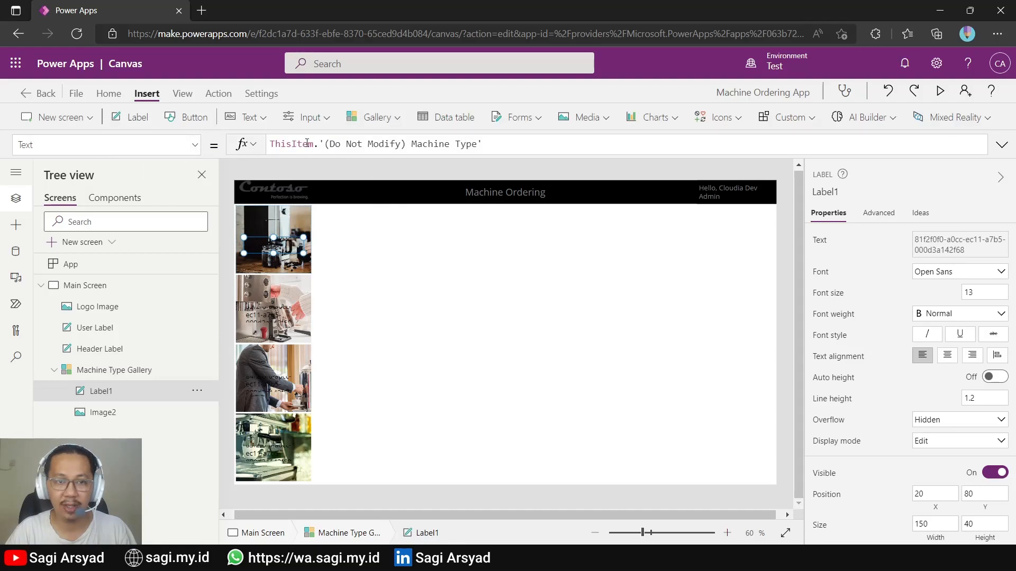
Step: Bind the gallery label's text to ThisItem.Name, checking the Name column of the MachineTypes sheet in Excel for the field name
left_click_drag(314, 145, 605, 150)
key("BackSpace")
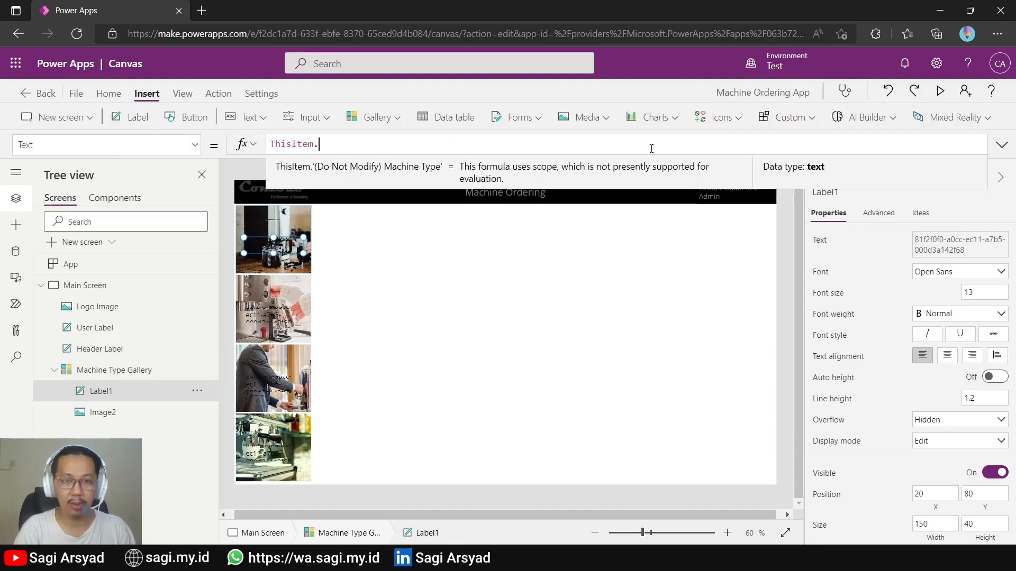
type(".ti")
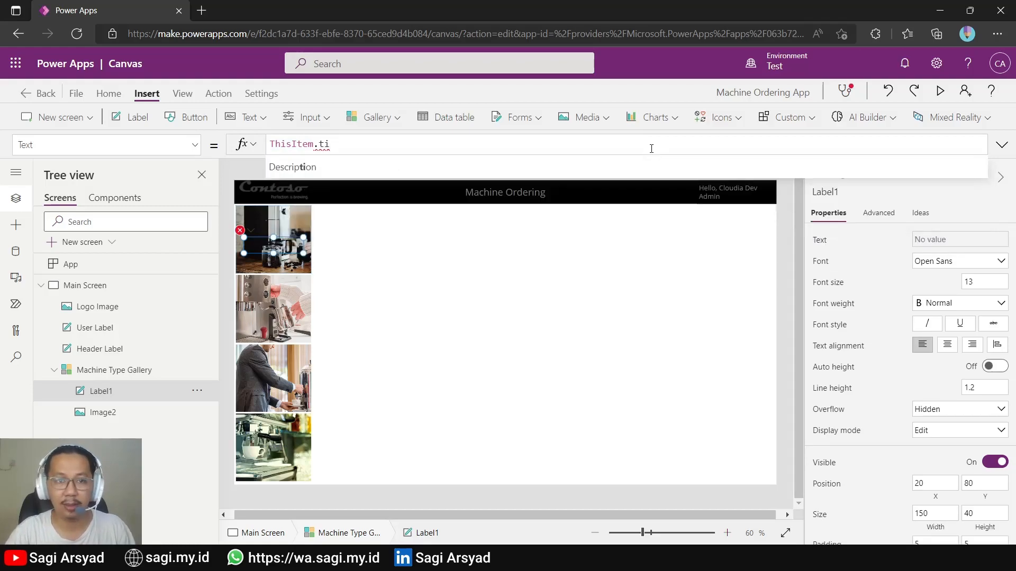
key("alt+Tab")
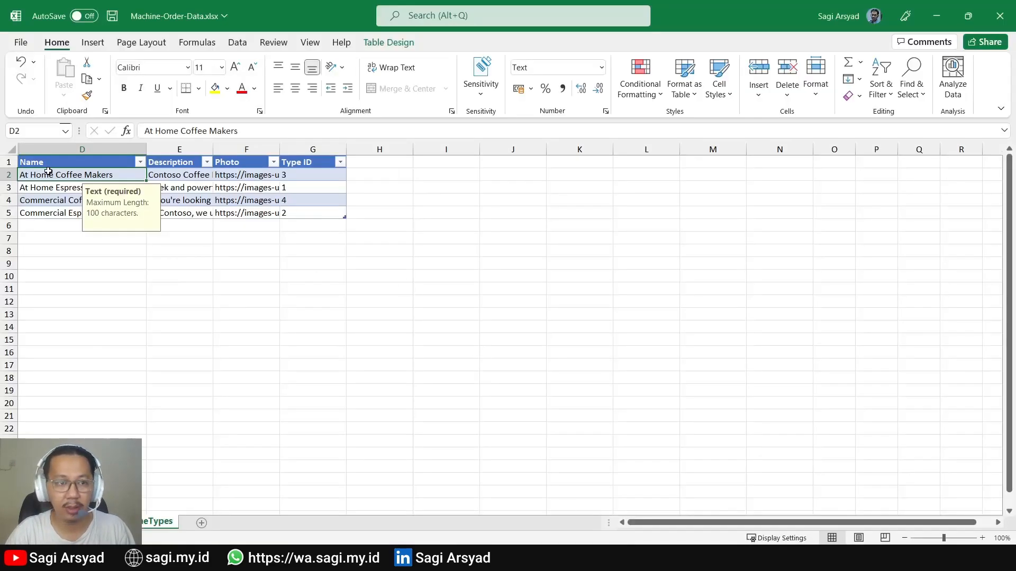
key("alt+Tab")
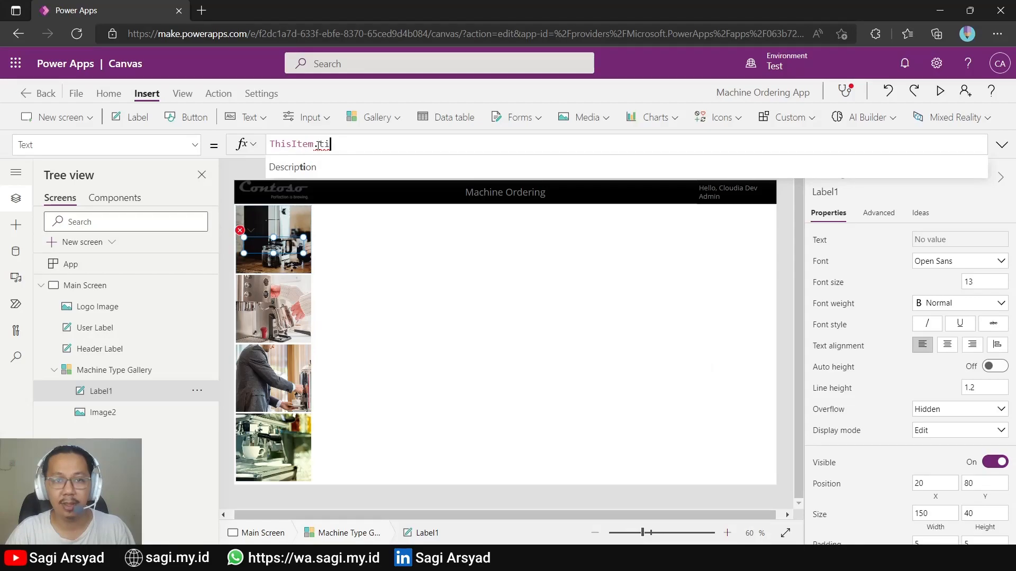
double_click(323, 144)
key("BackSpace")
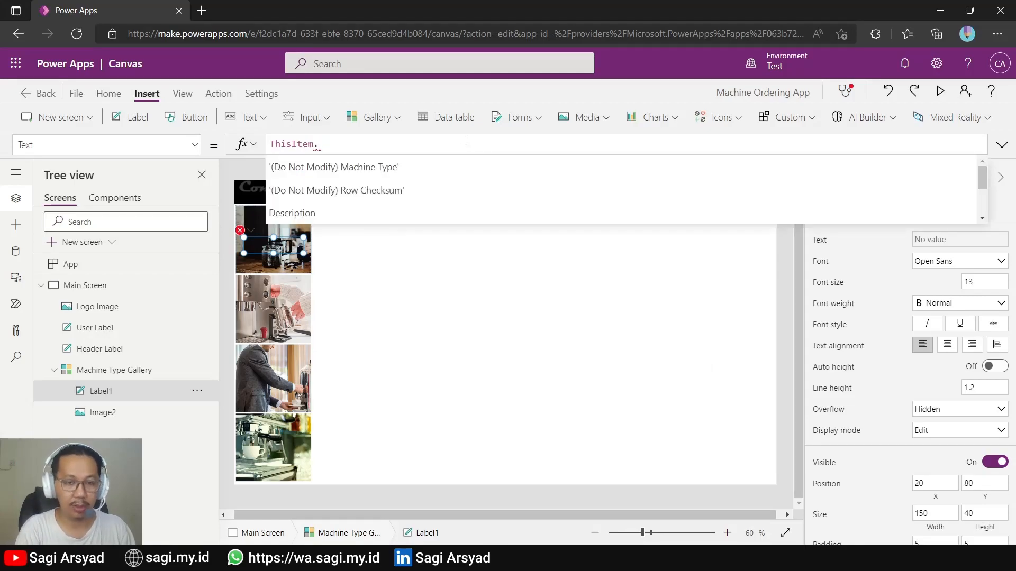
type("Name")
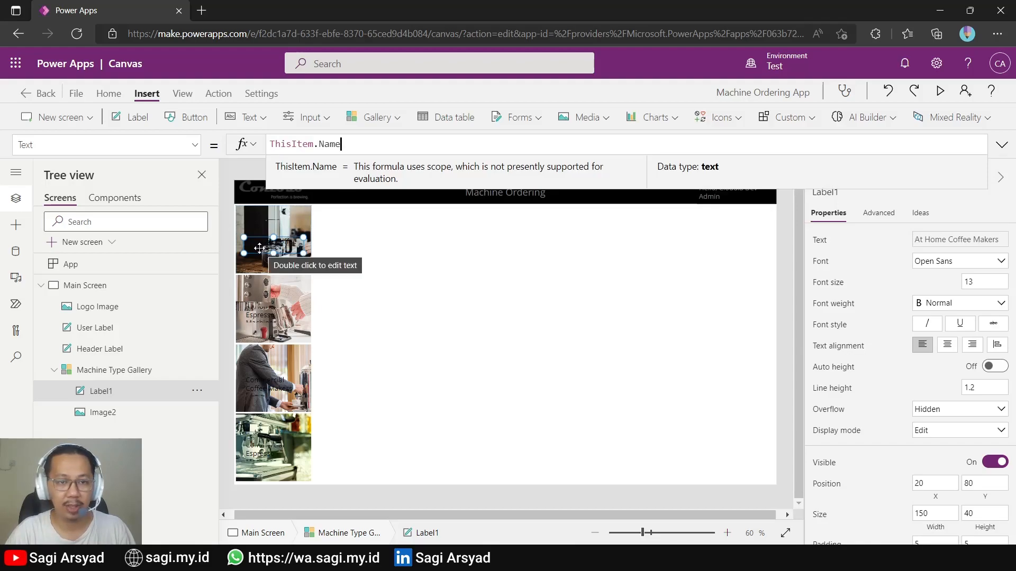
Step: Move the name label lower on the image to about Y 106 and set its X position to 0
left_click_drag(259, 248, 256, 259)
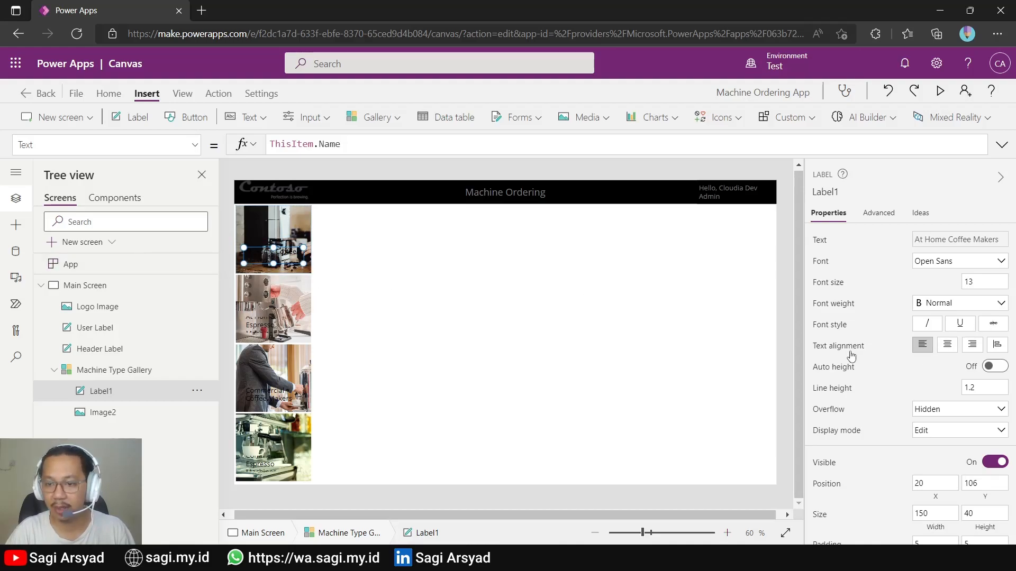
scroll(881, 367, "down", 3)
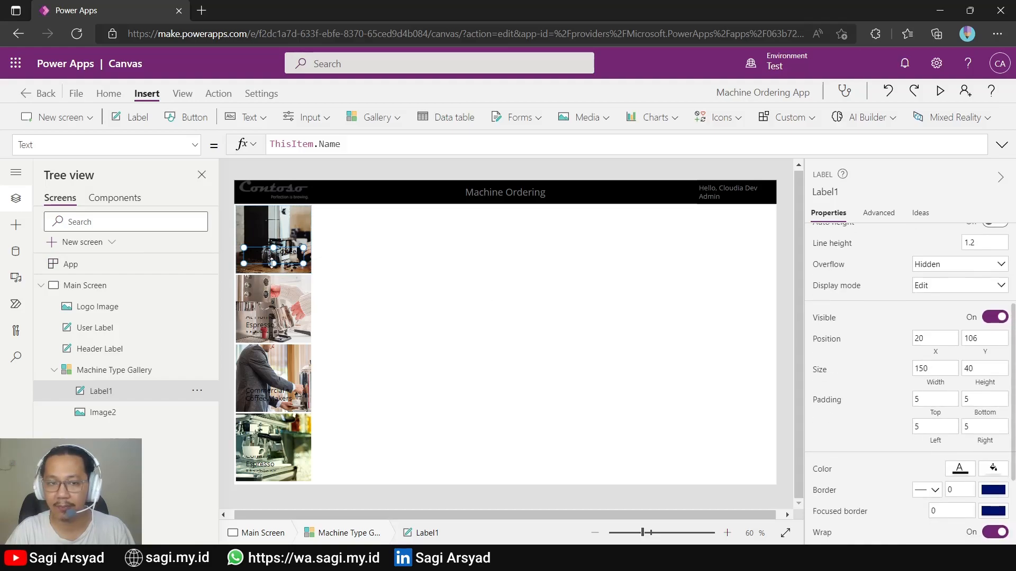
left_click(927, 338)
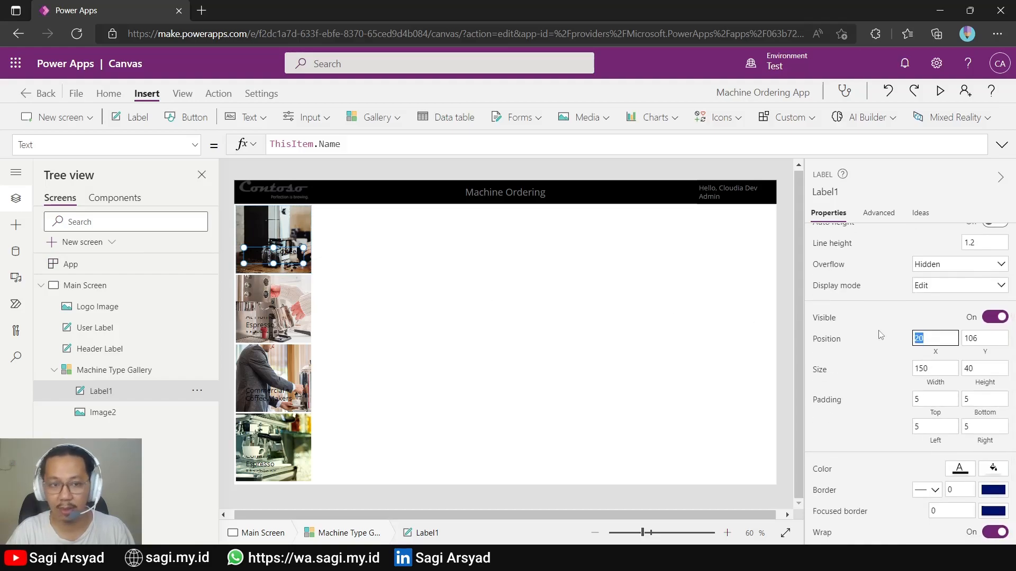
type("0")
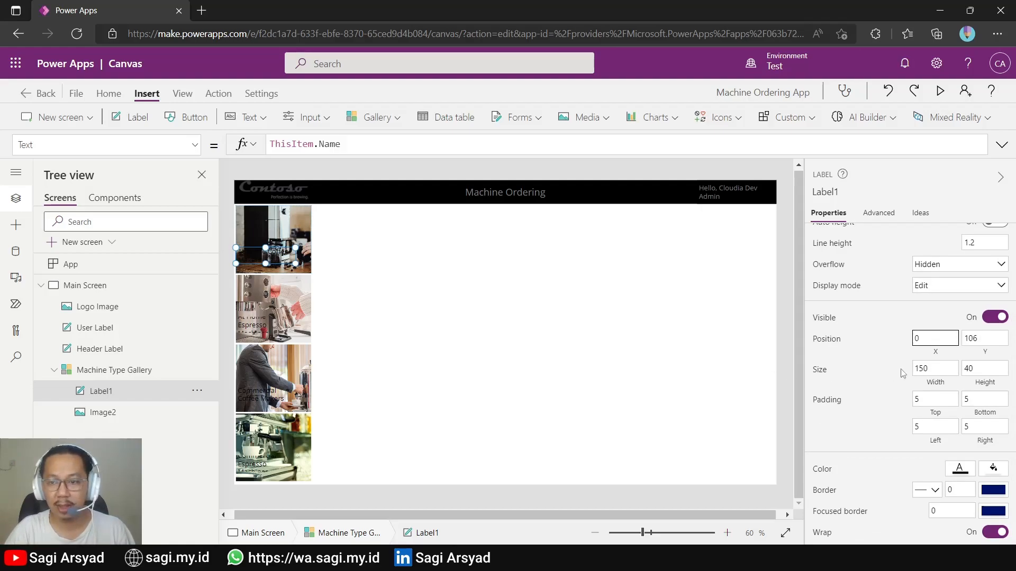
left_click(981, 339)
double_click(980, 339)
type("190")
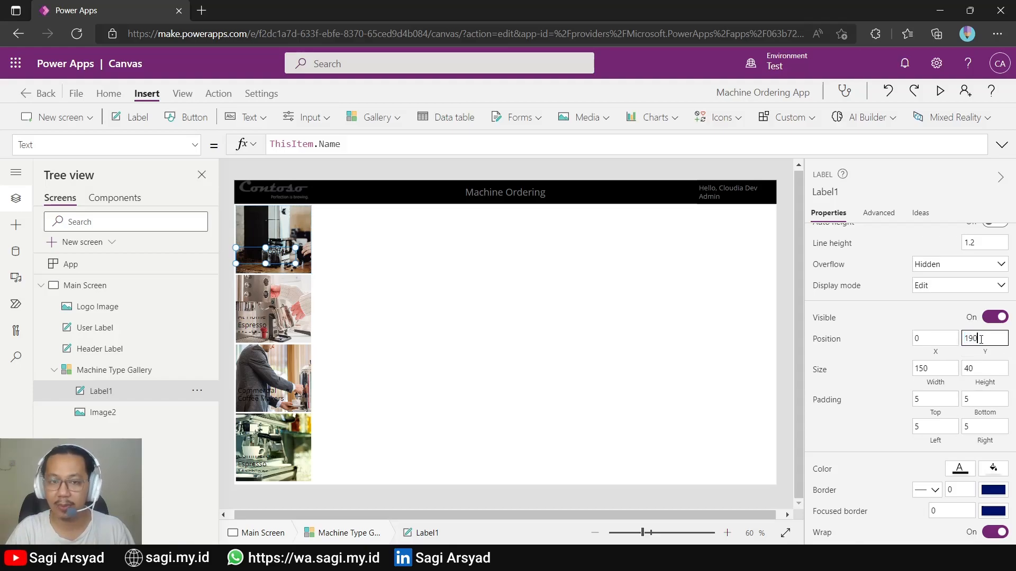
key("ctrl+z")
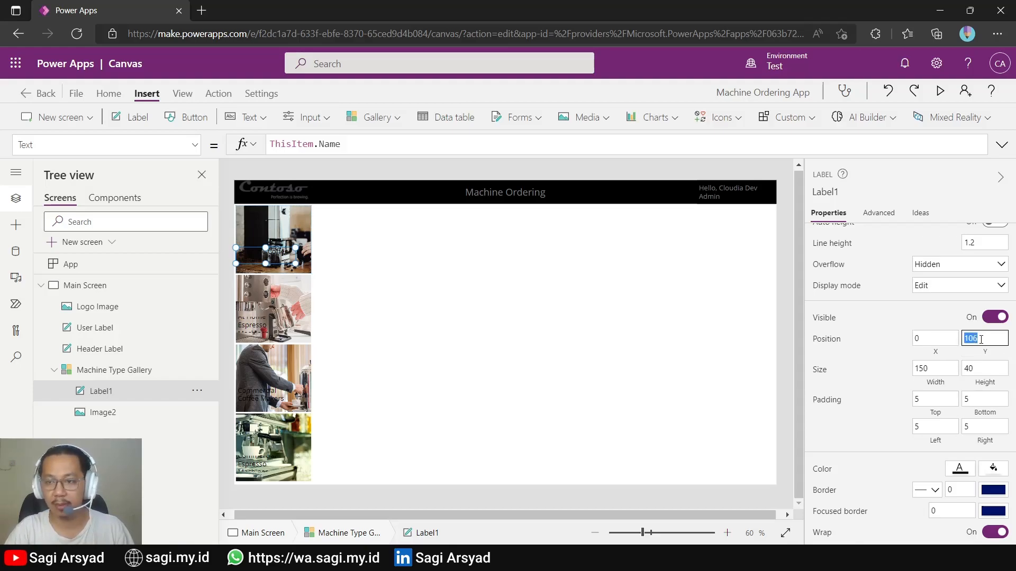
Step: Set the name label's width to 190 and move it down to the image's lower edge at about Y 131
double_click(928, 368)
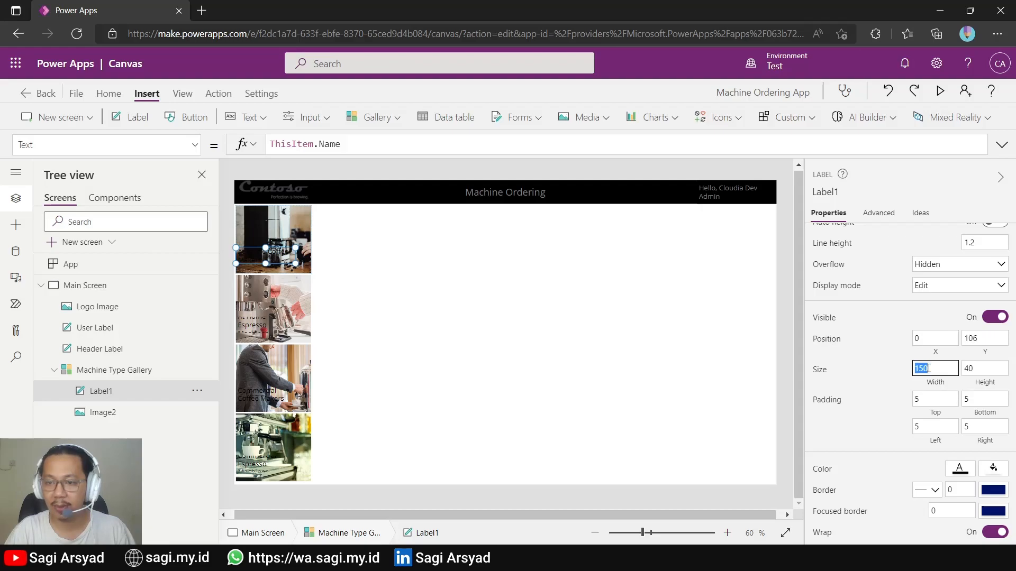
type("190")
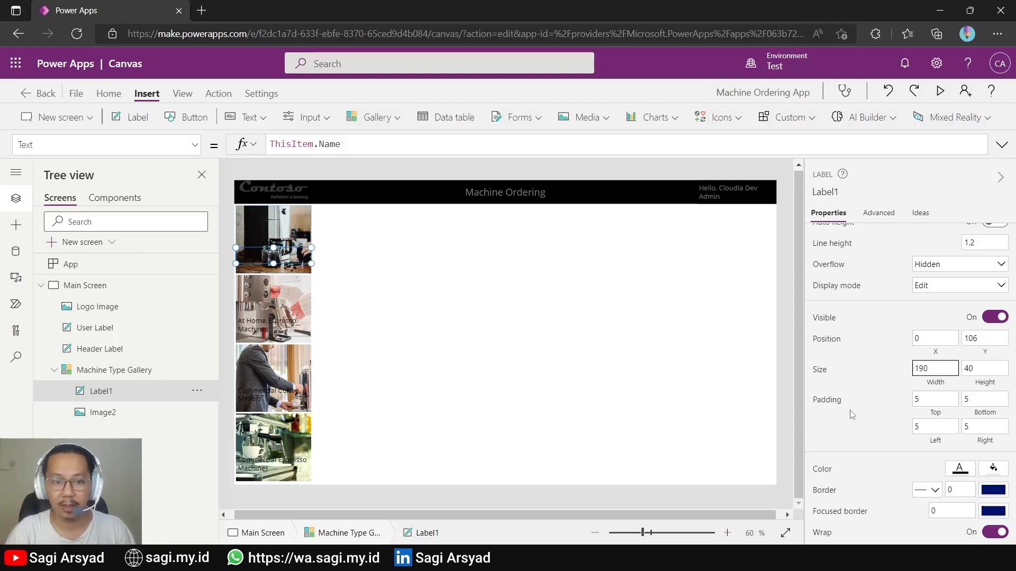
left_click(288, 258)
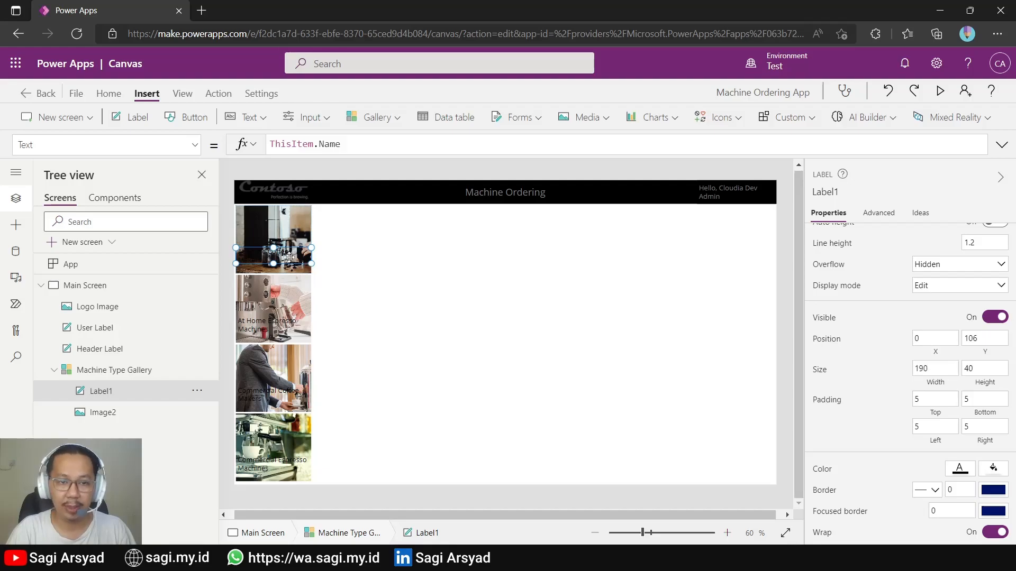
left_click_drag(289, 258, 291, 268)
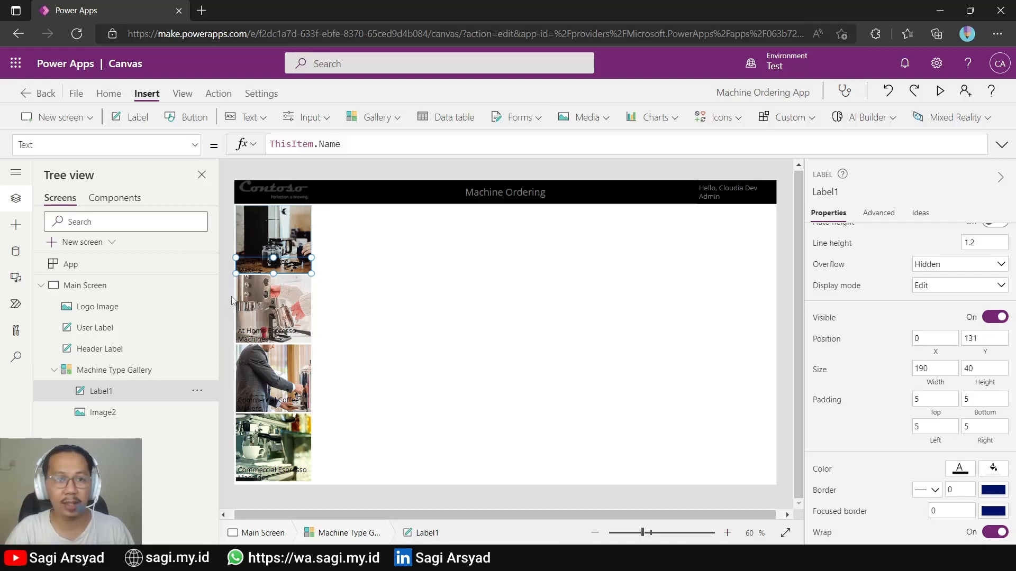
Step: Set the name label's Fill property to Black
left_click(196, 148)
scroll(131, 287, "up", 8)
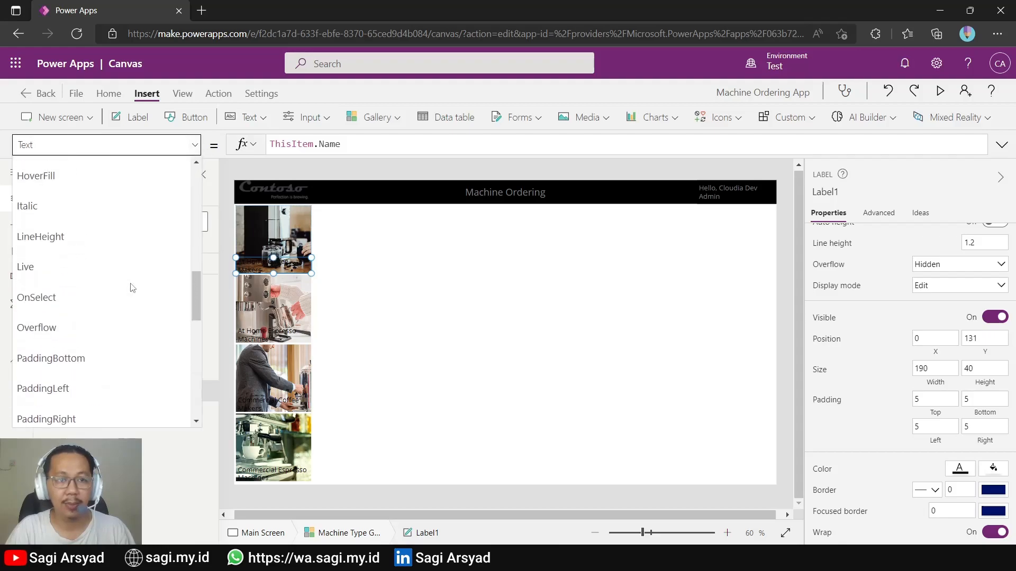
scroll(132, 288, "up", 8)
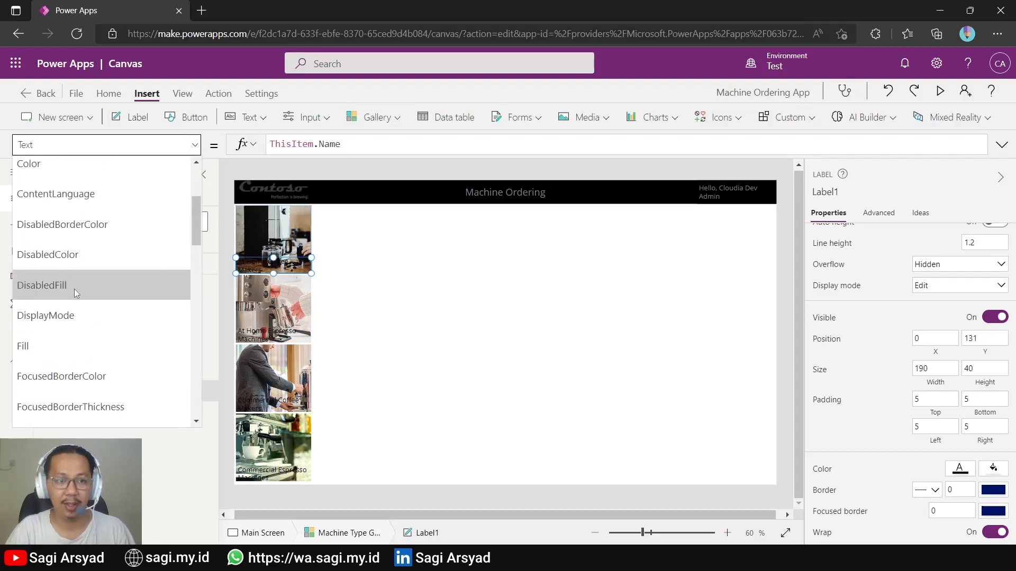
left_click(55, 342)
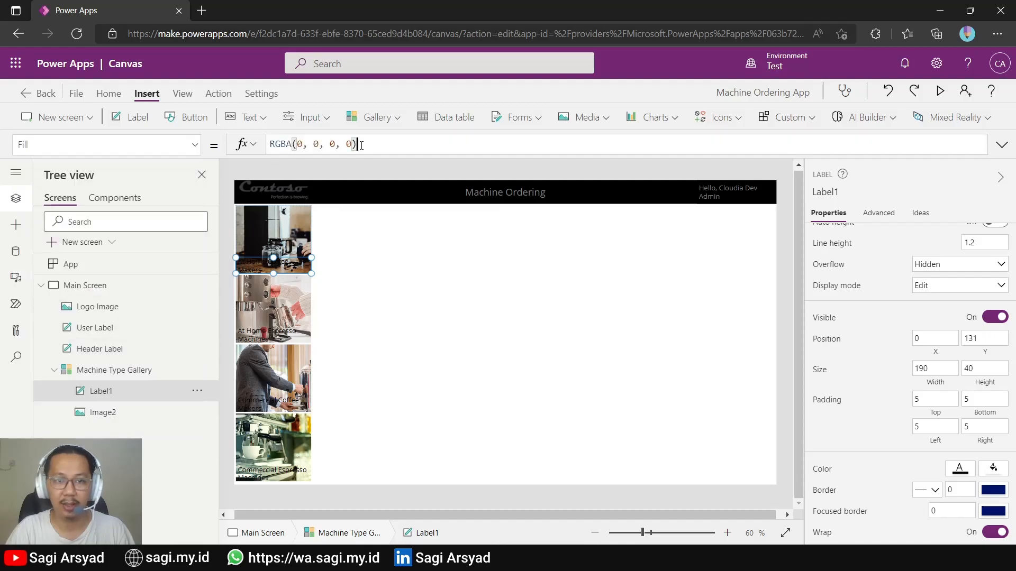
left_click_drag(361, 145, 231, 146)
type("B")
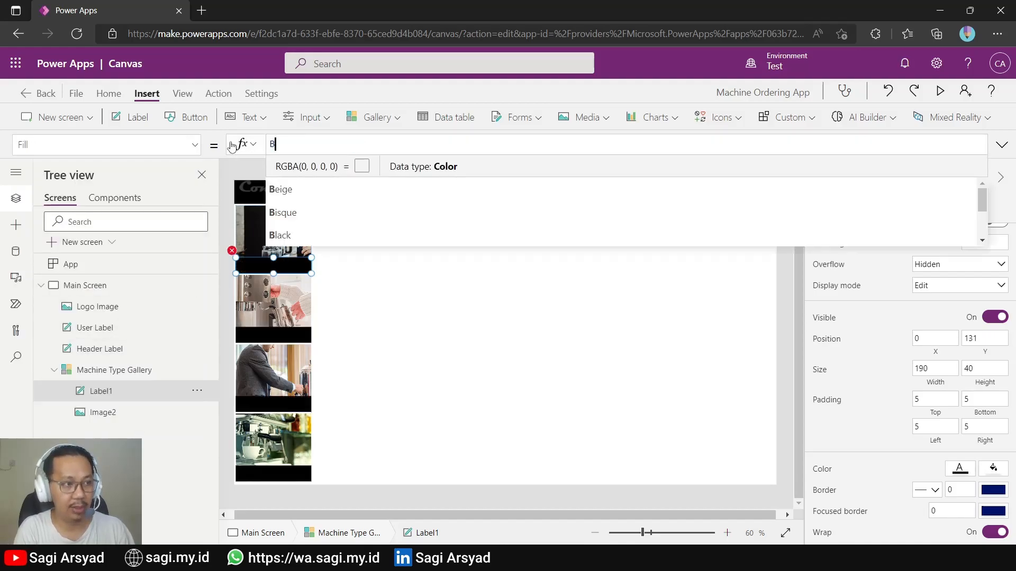
type("lac")
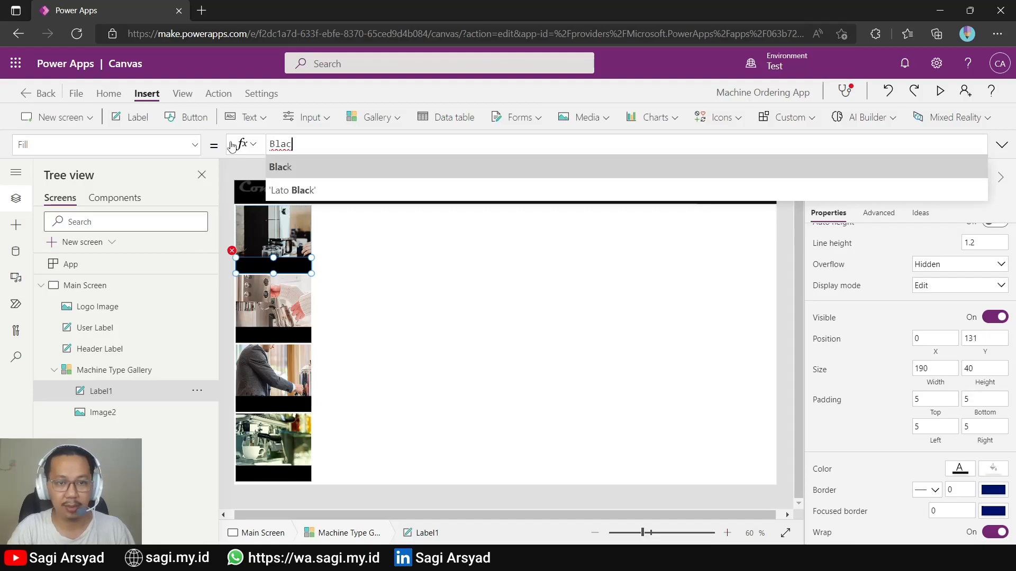
type("k")
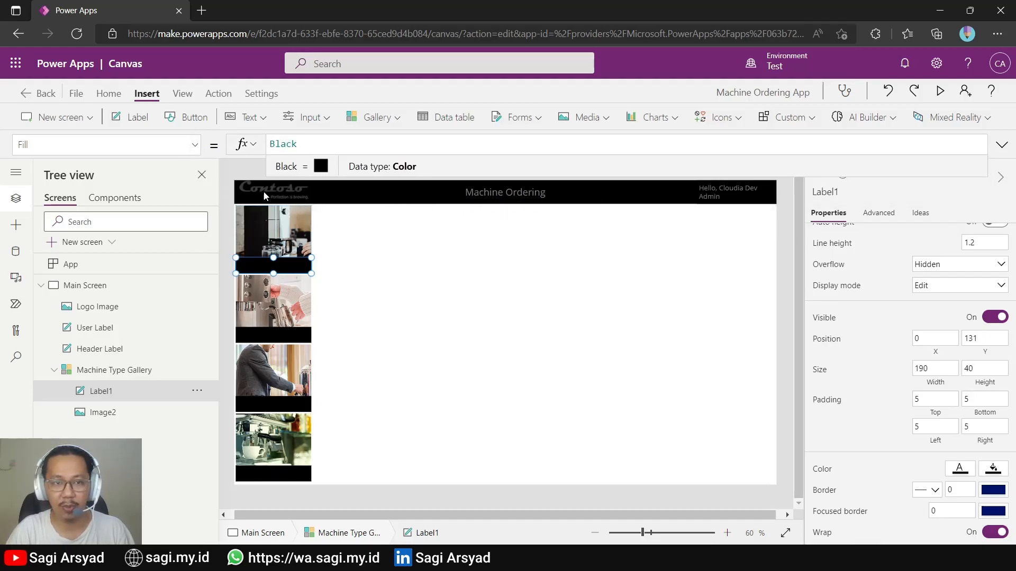
Step: Set the name label's Color property to Gray
left_click(195, 146)
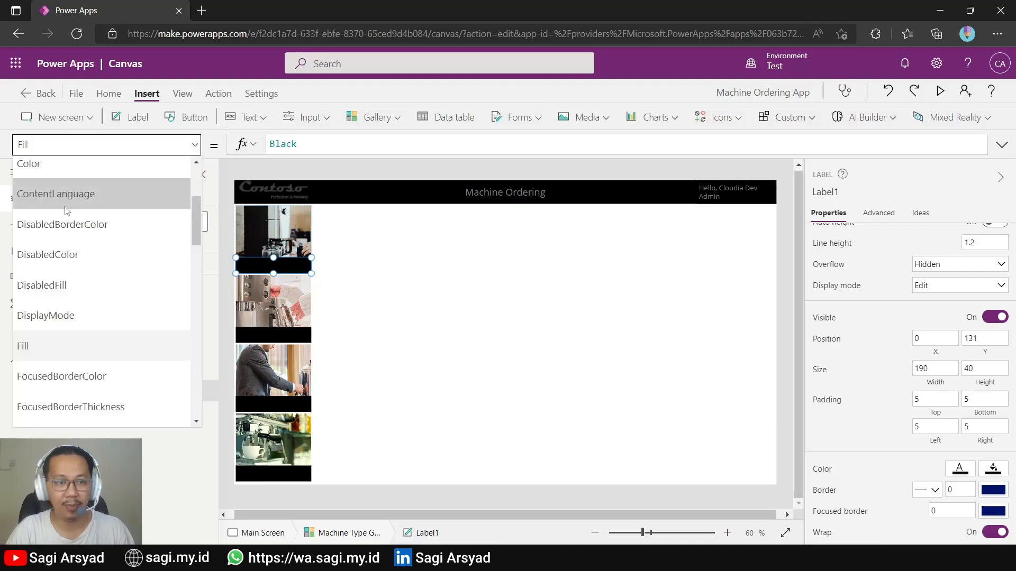
left_click(80, 165)
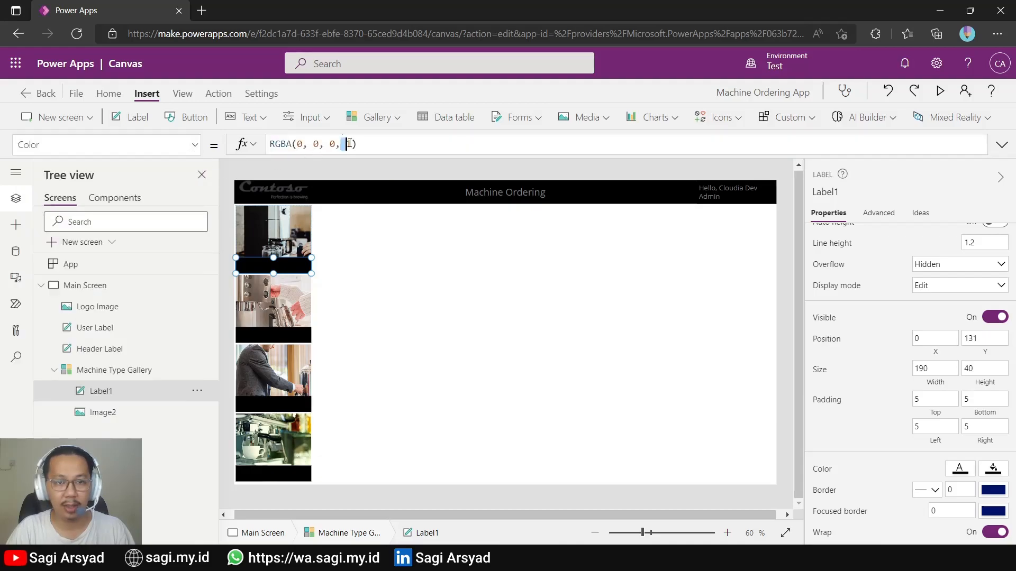
key("ctrl+a")
key("BackSpace")
type("Gera")
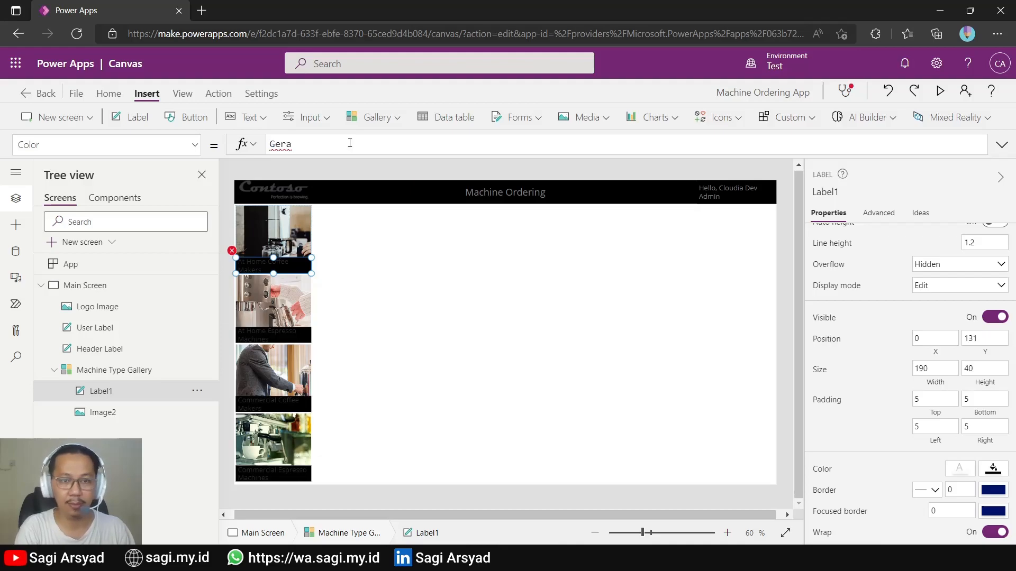
key("BackSpace")
key("BackSpace")
key("BackSpace")
type("ray")
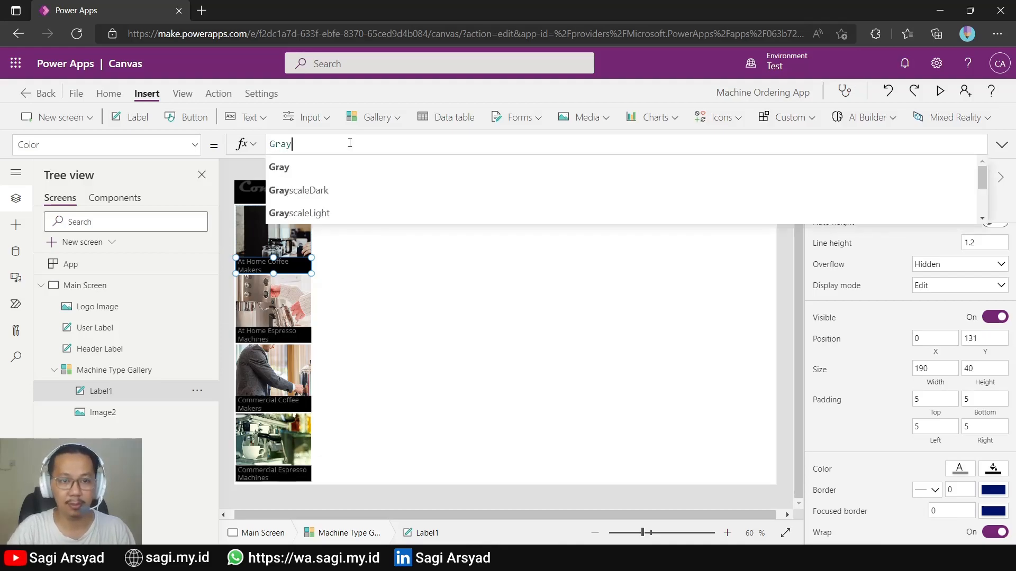
left_click(335, 279)
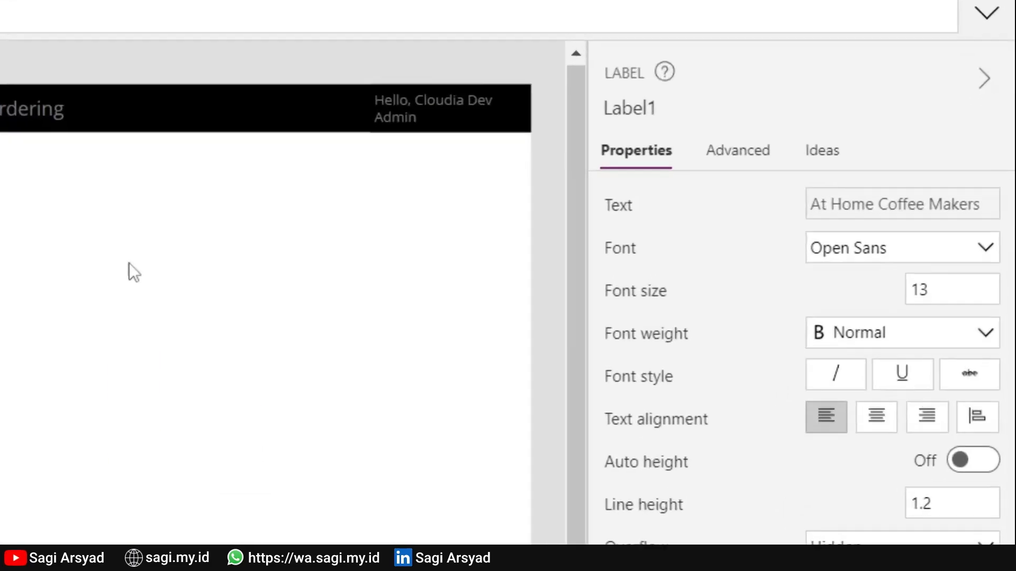
Step: Set the name label's font size to 10 and preview the app, returning to the editor
left_click_drag(944, 287, 895, 293)
type("10")
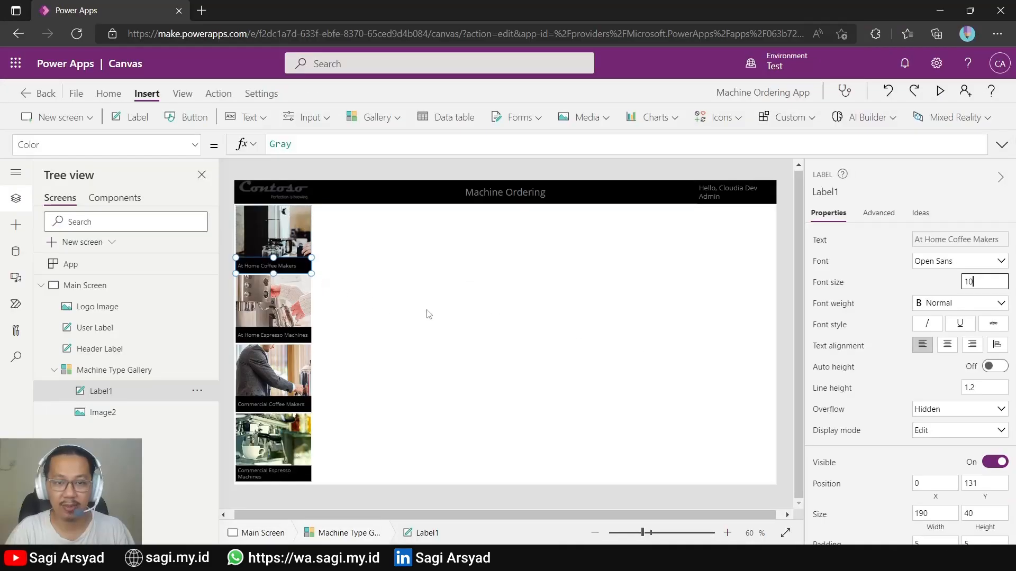
left_click(940, 91)
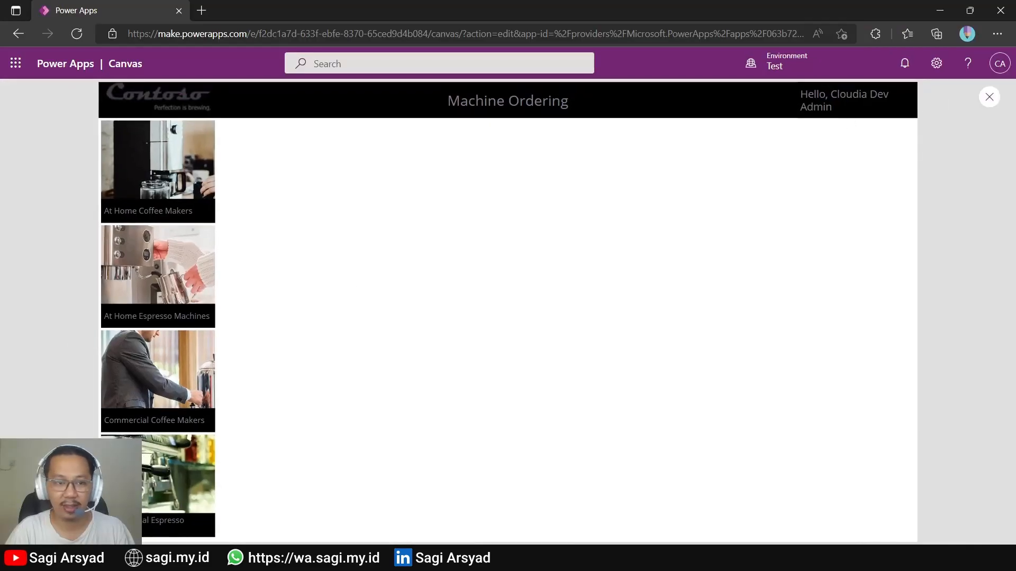
left_click(989, 105)
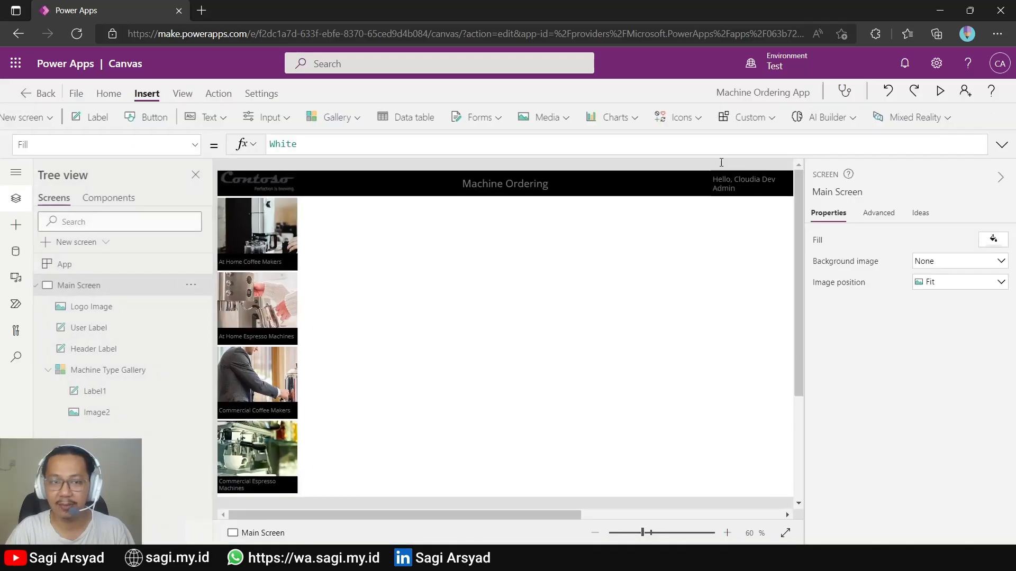
Step: Compare the machines sheet with the MachineTypes sheet in the Excel workbook, returning to the Main Screen in Power Apps
key("alt+Tab")
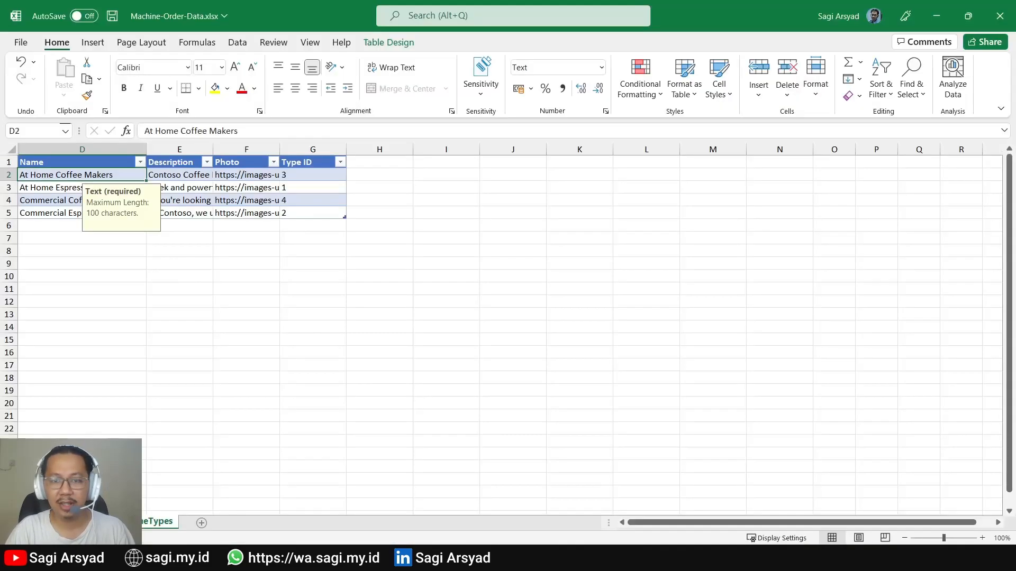
left_click(87, 522)
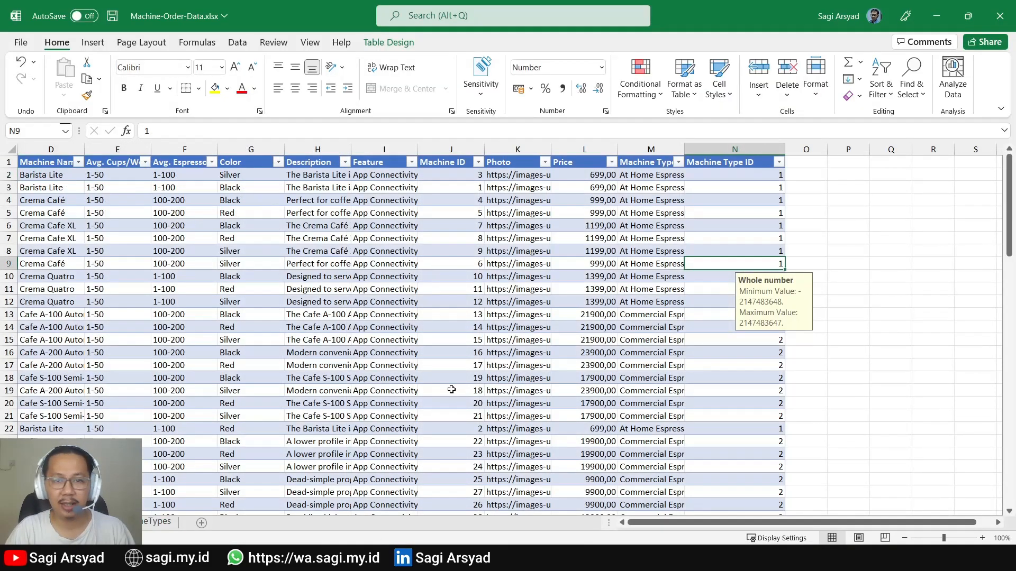
left_click(156, 522)
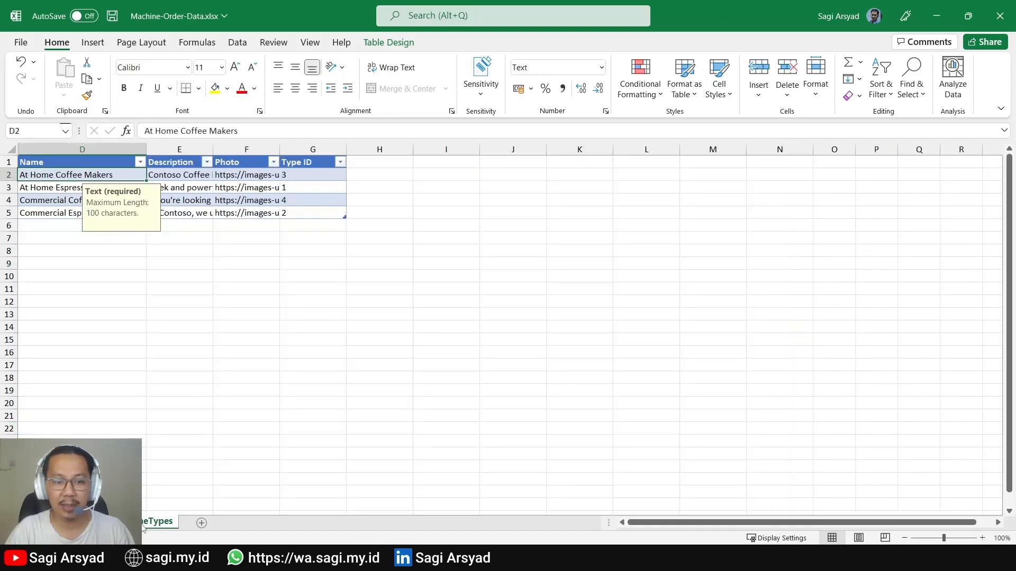
left_click(88, 522)
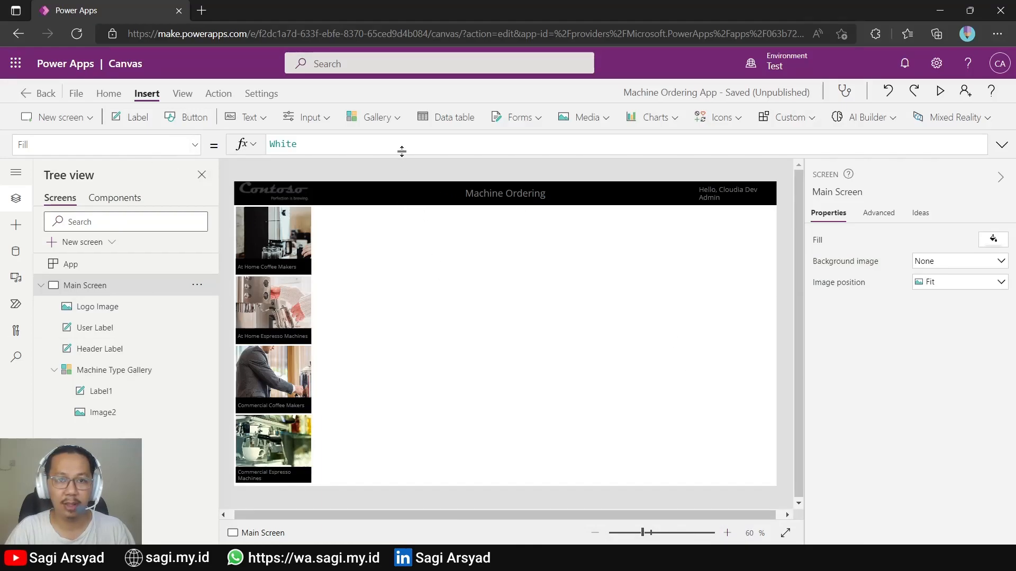
Step: Insert a horizontal gallery beside the Machine Type Gallery and connect it to the Machines data source
left_click(377, 117)
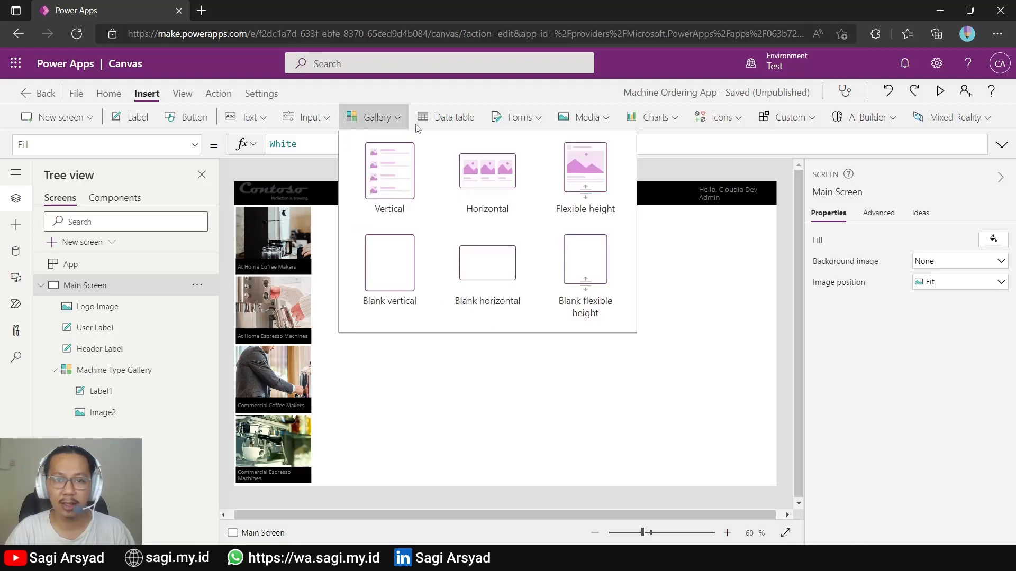
left_click(516, 189)
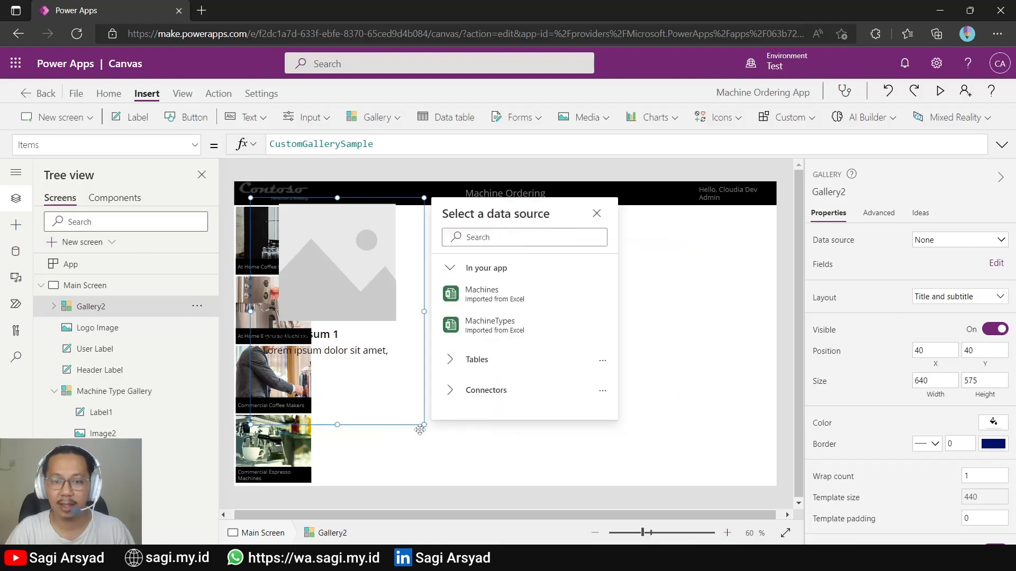
left_click(330, 428)
left_click_drag(330, 428, 398, 436)
left_click(390, 343)
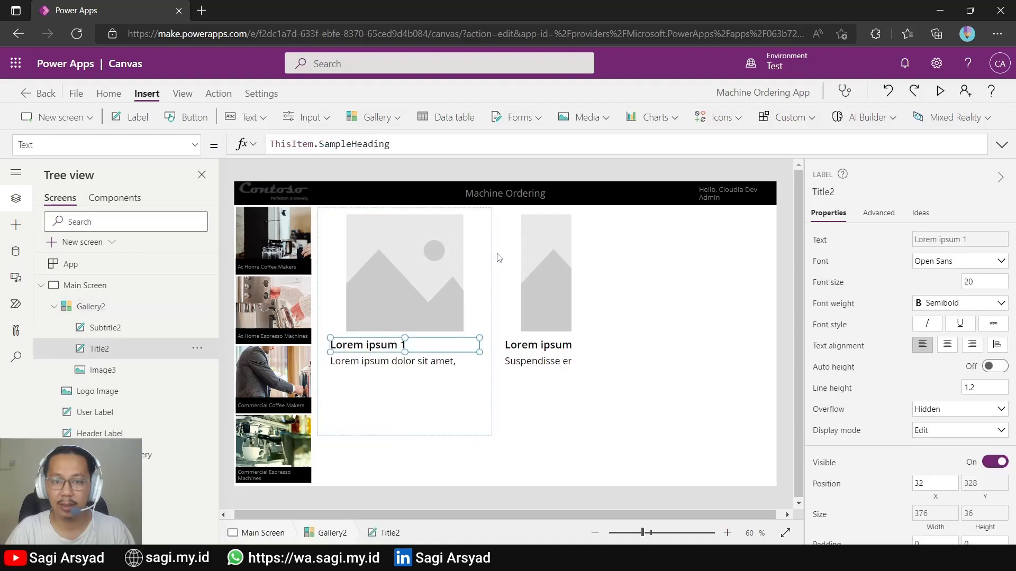
left_click(497, 255)
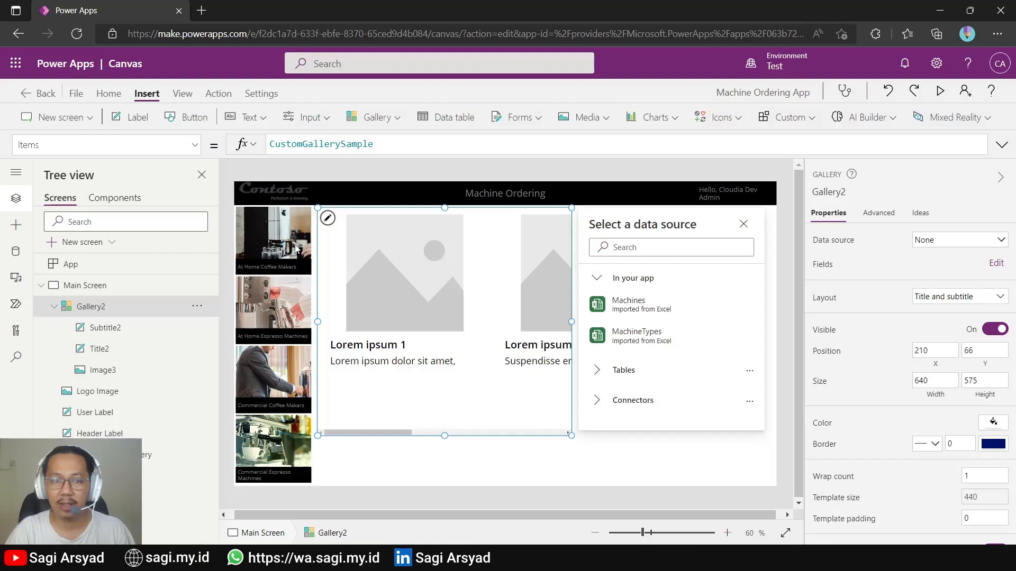
left_click(653, 314)
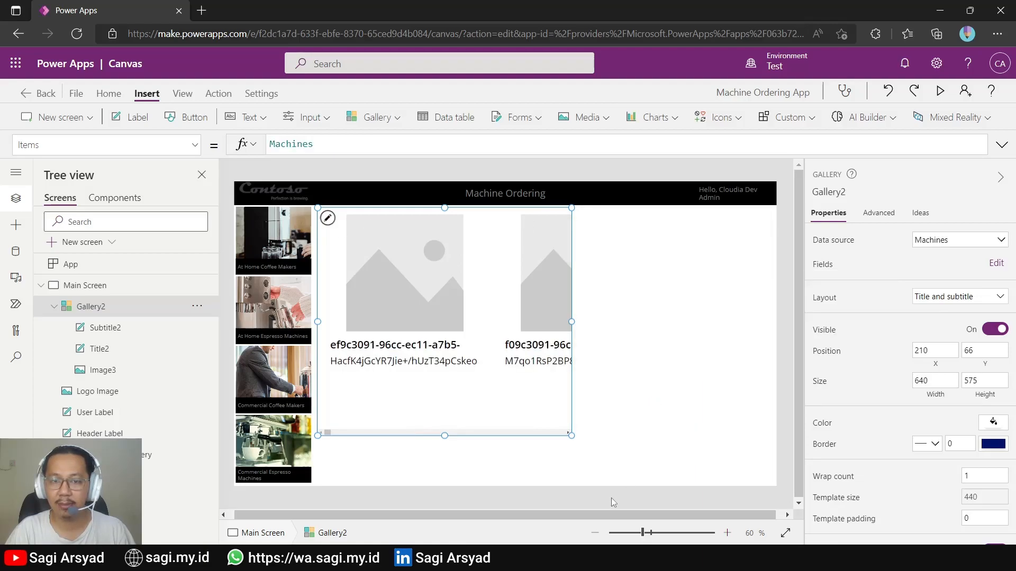
Step: Set the new gallery image's Image property to ThisItem.Photo, checking the Photo column in the Excel workbook
left_click(438, 312)
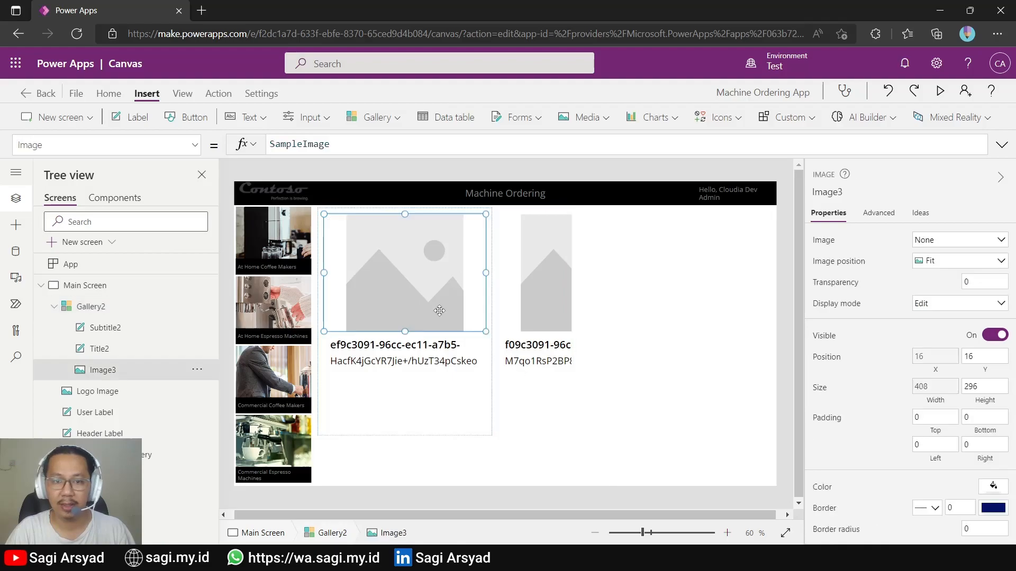
double_click(299, 143)
type("This")
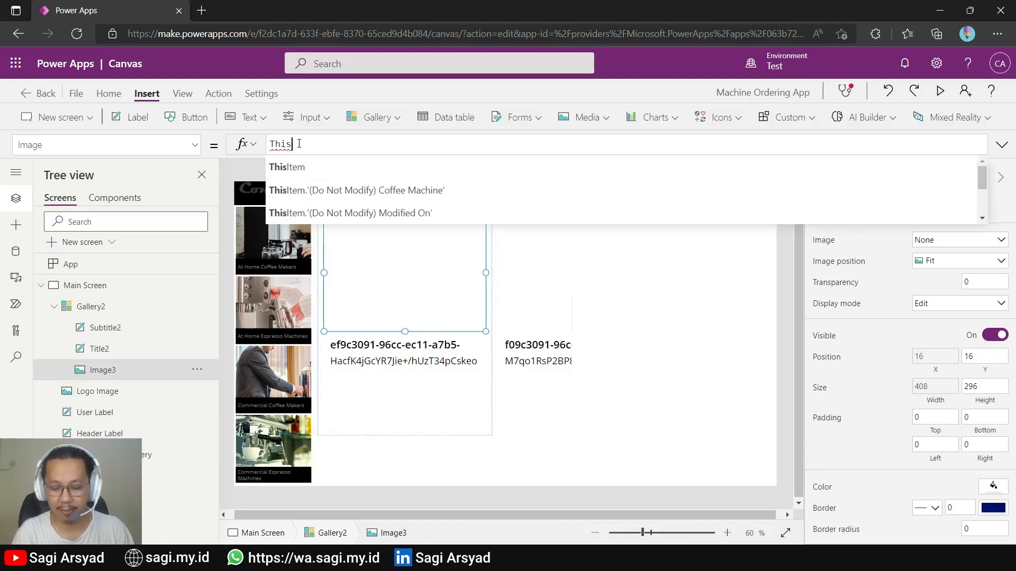
key("Tab")
key("alt+Tab")
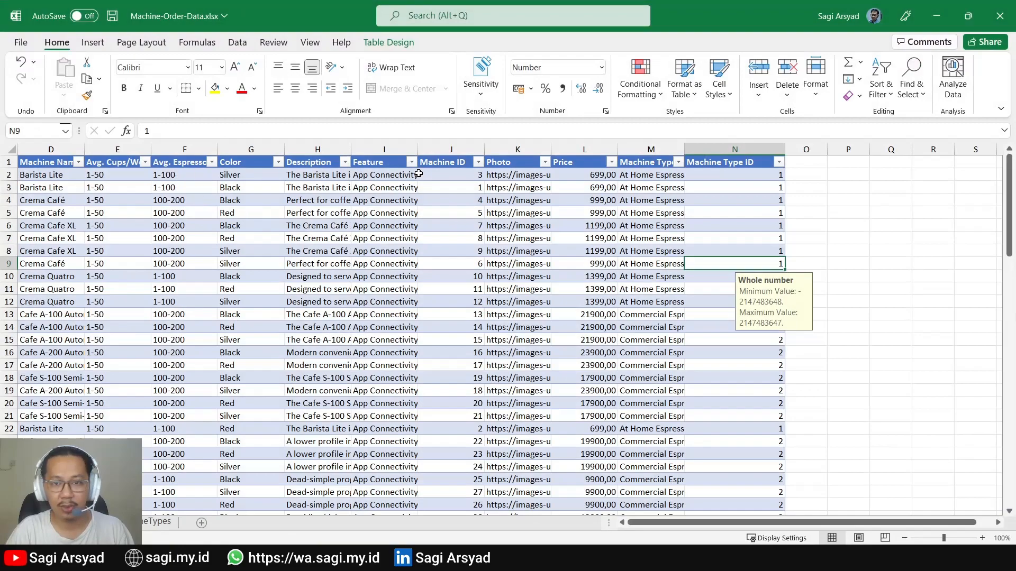
double_click(551, 150)
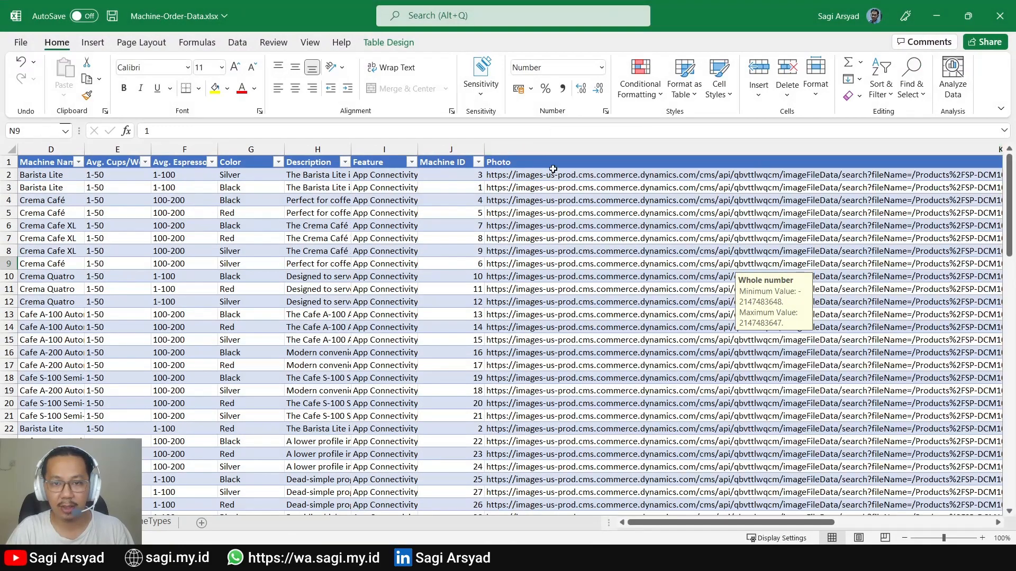
key("alt+Tab")
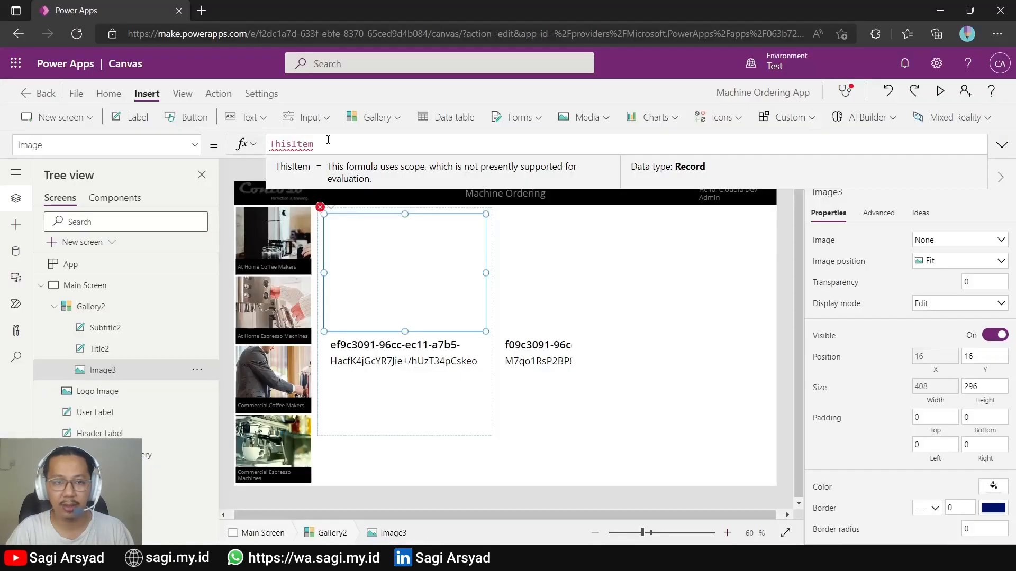
type(".Pho")
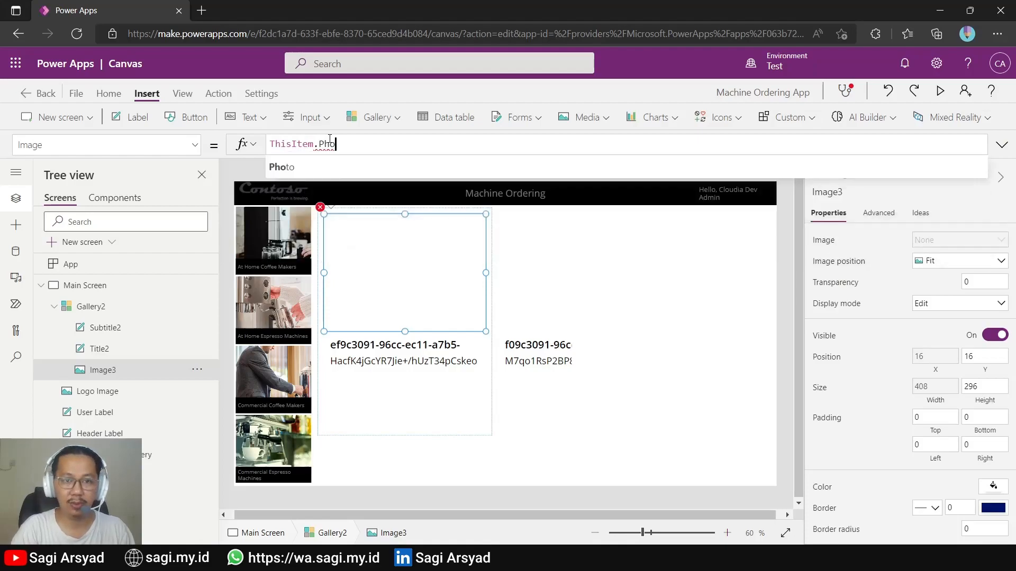
type("to")
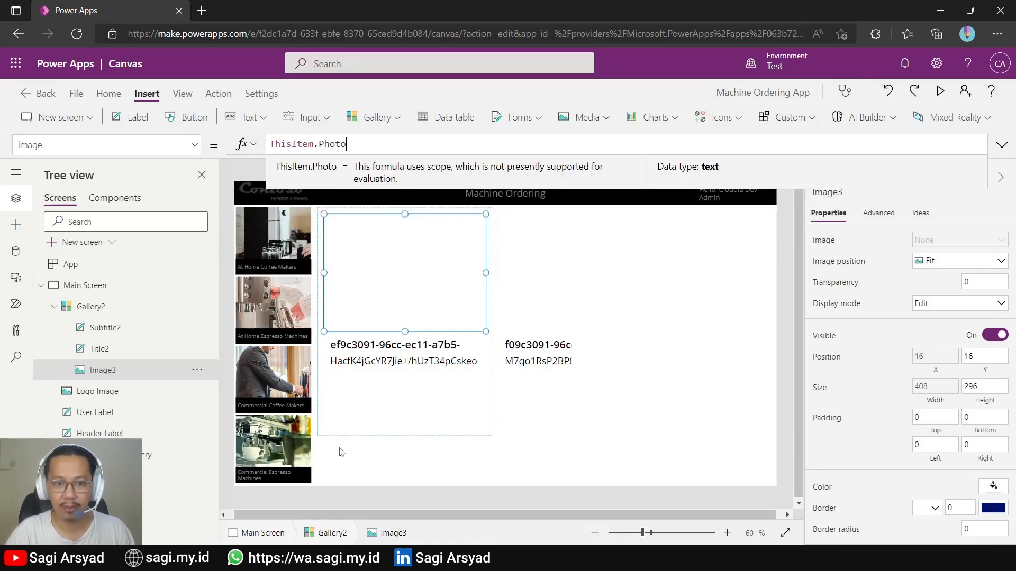
left_click(406, 408)
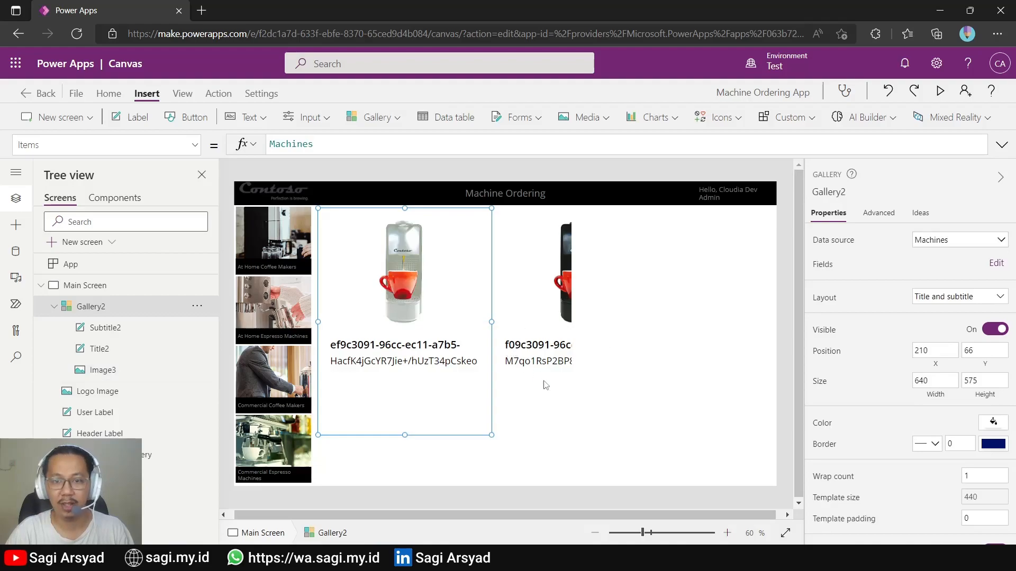
Step: Move and enlarge the new gallery to fill the area beside the machine types, about 1156 wide and 708 high at X 198, Y 60
left_click(579, 382)
left_click(564, 343)
left_click_drag(572, 322, 788, 324)
left_click_drag(551, 218, 544, 216)
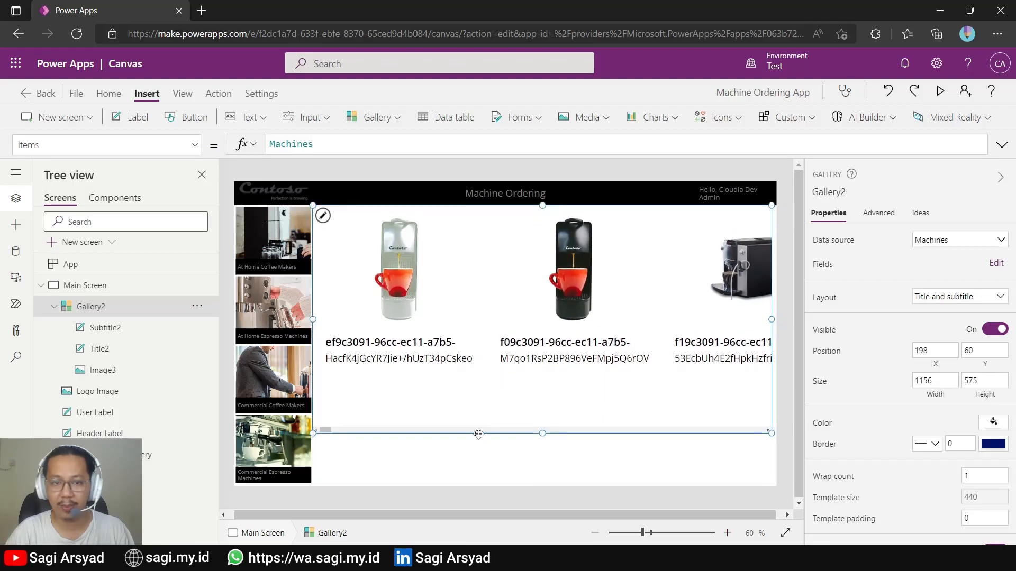
left_click_drag(542, 434, 543, 486)
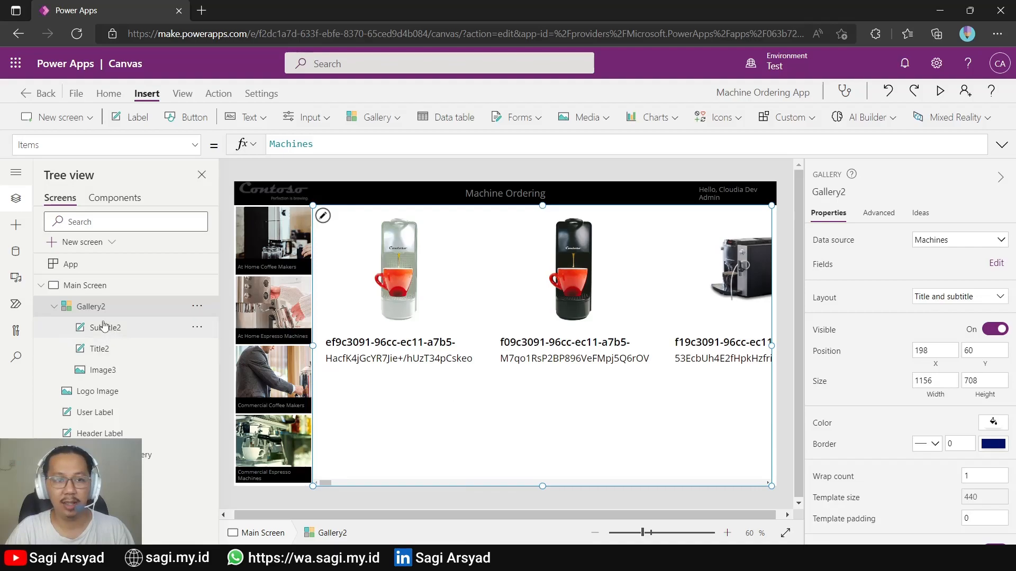
Step: Rename the new gallery as Machine Gallery
double_click(95, 308)
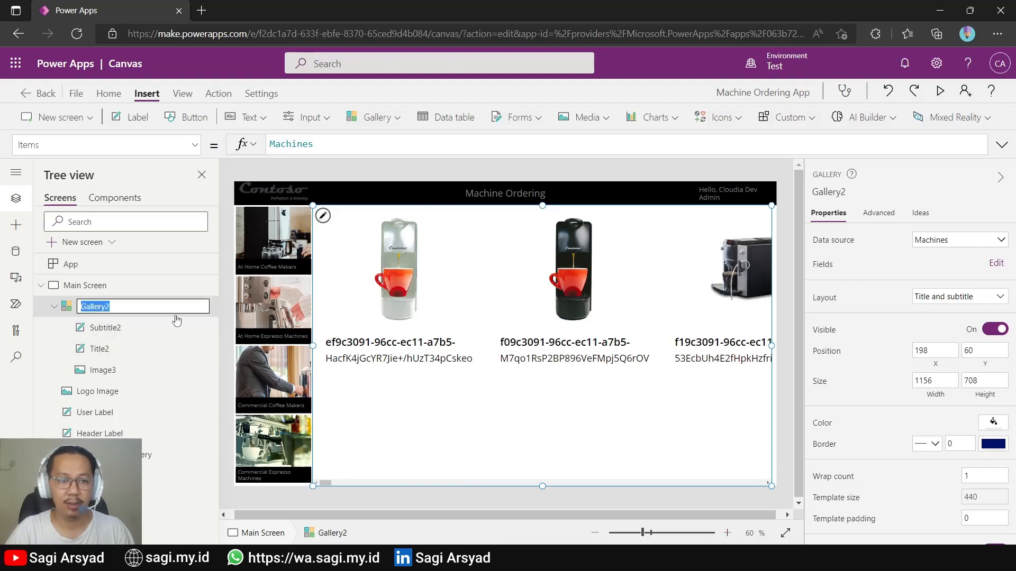
key("Home")
type("Machine")
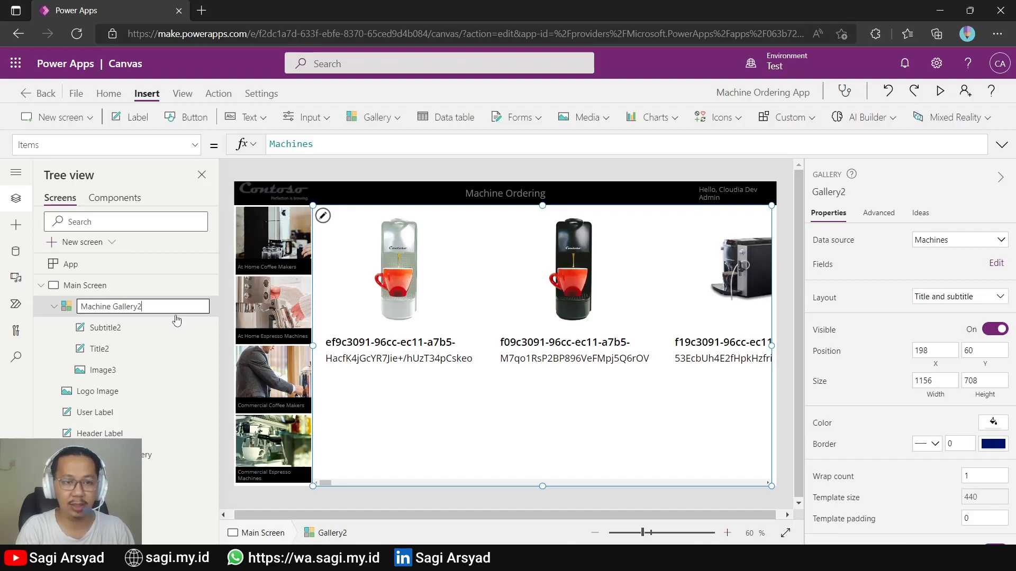
key("End")
key("BackSpace")
left_click(473, 408)
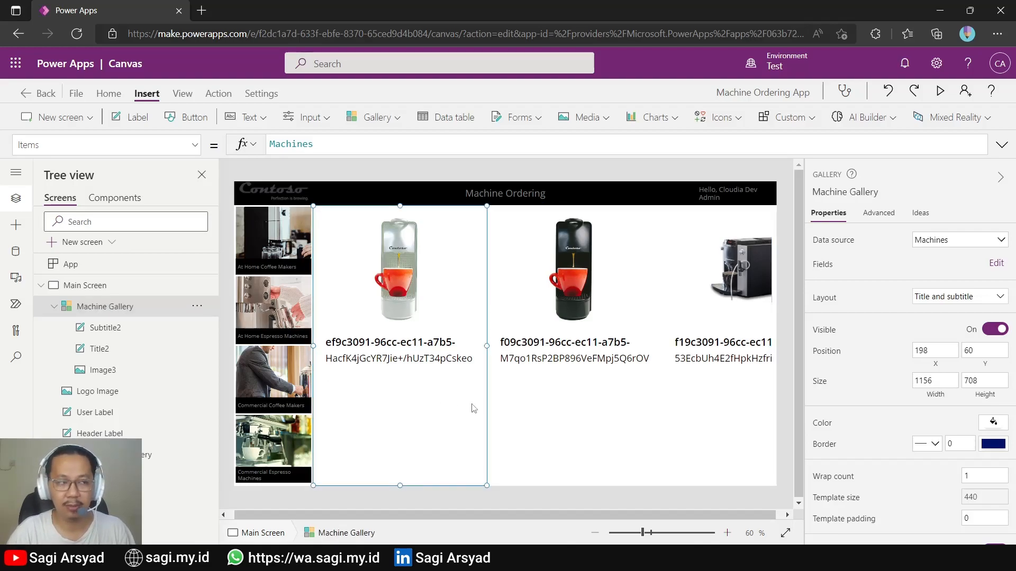
Step: Set the gallery title label's Text to ThisItem.'Machine Name', checking the Machine Name column in the Excel workbook
left_click(392, 345)
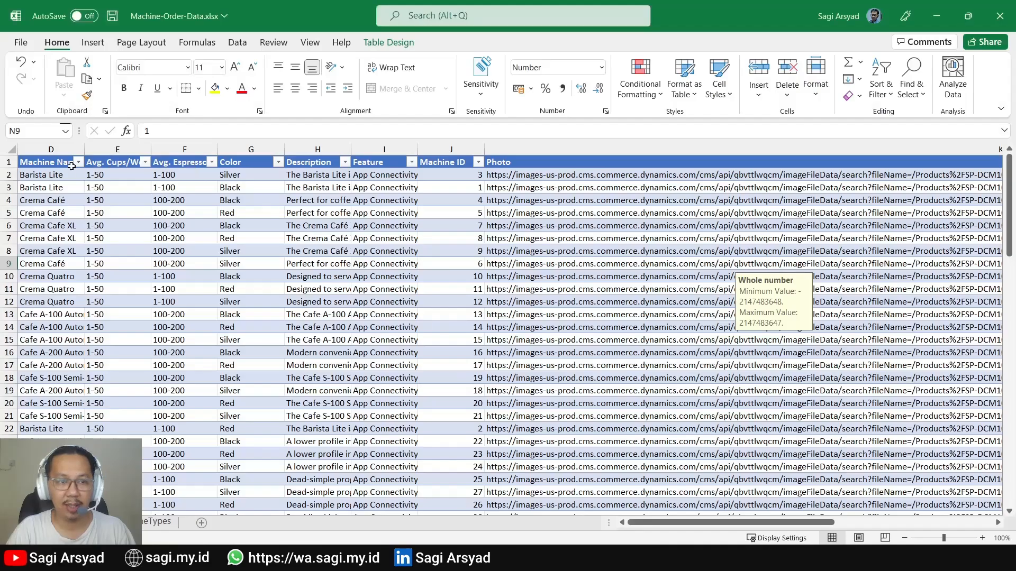
left_click(77, 150)
left_click(109, 152, "shift")
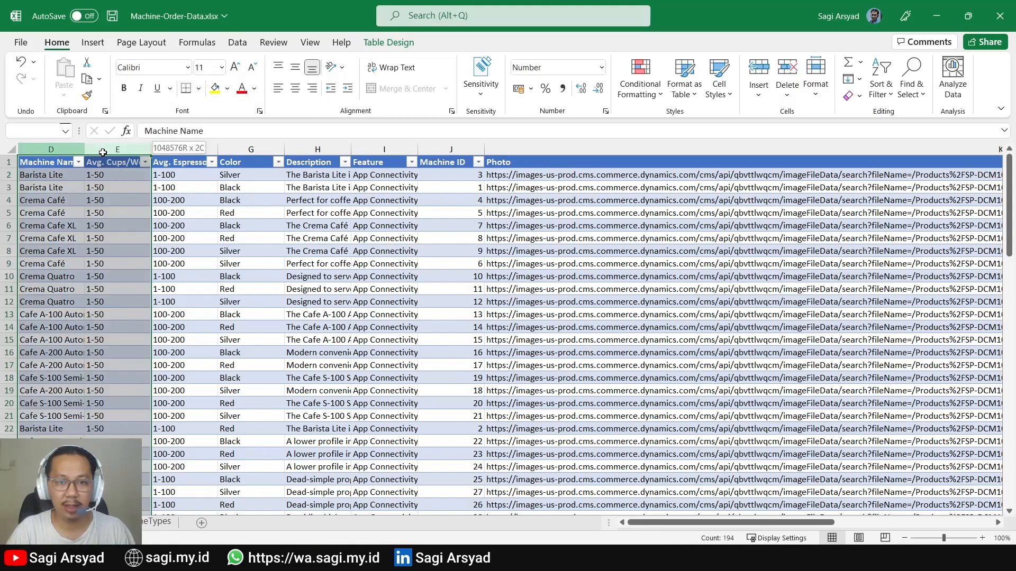
double_click(84, 150)
key("alt+Tab")
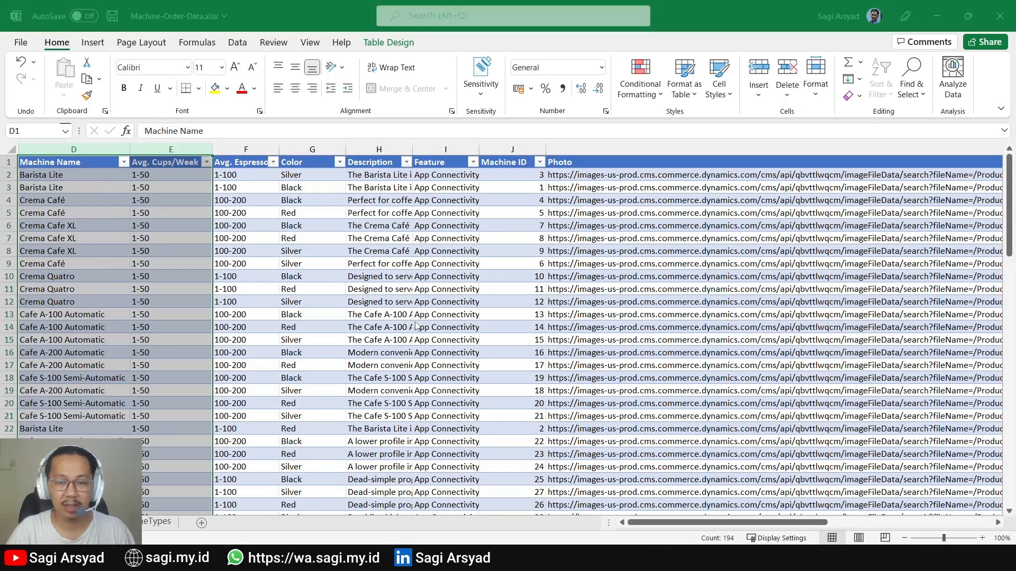
left_click_drag(318, 143, 508, 143)
key("BackSpace")
type("Machin")
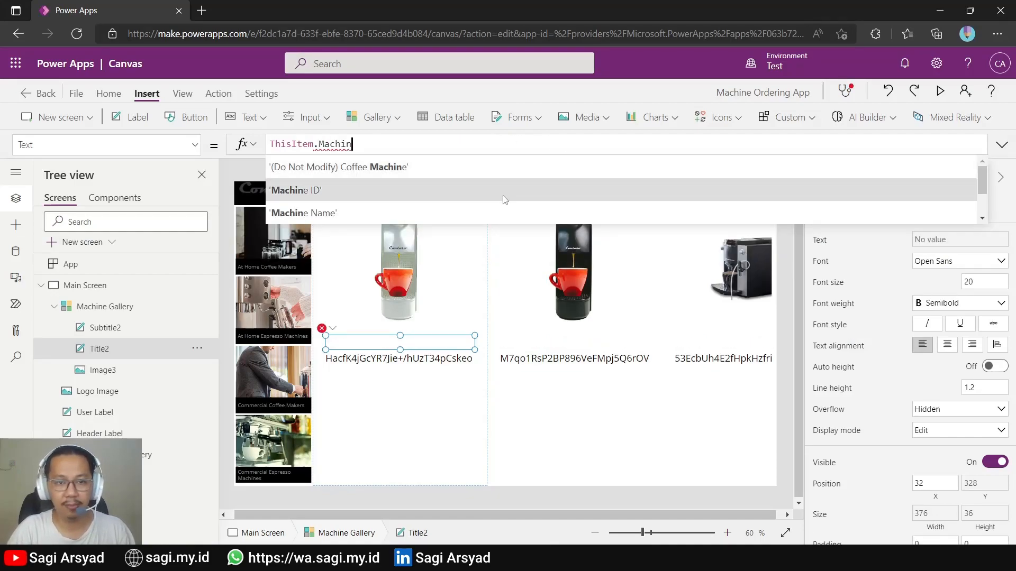
left_click(492, 216)
left_click(436, 437)
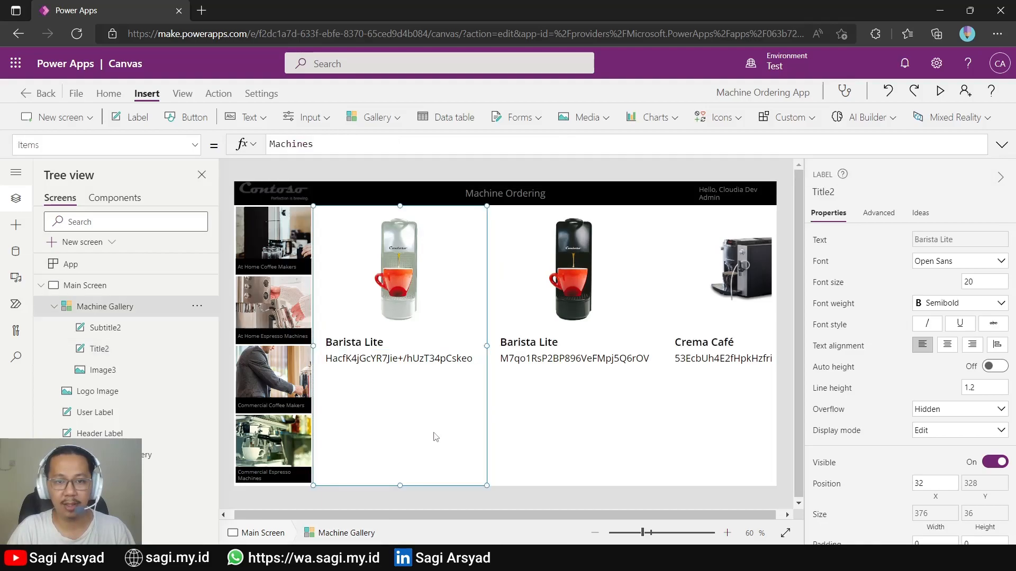
Step: Set the gallery subtitle label's Text to ThisItem.Price, checking the available columns in the Excel workbook
left_click(365, 359)
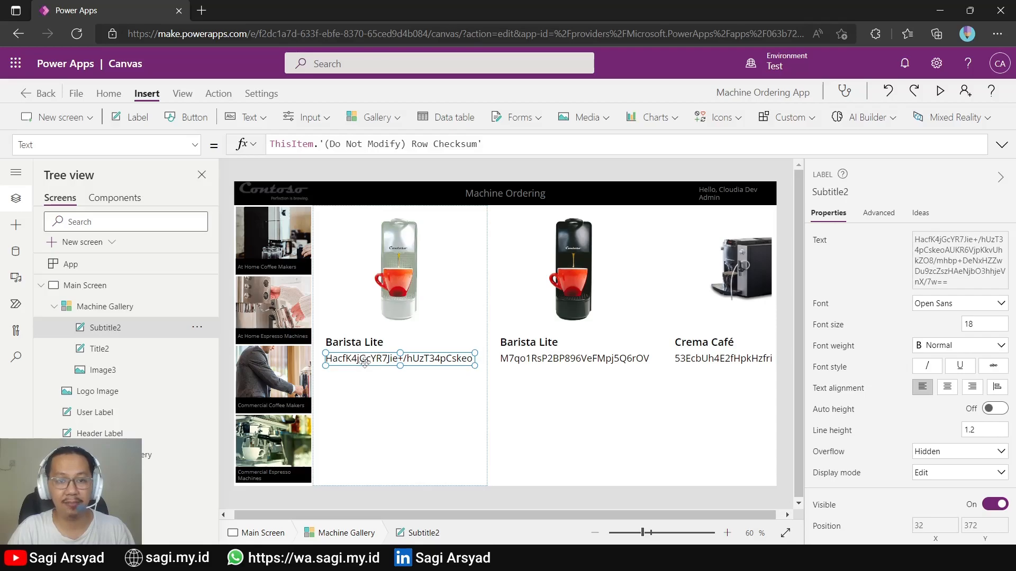
key("alt+Tab")
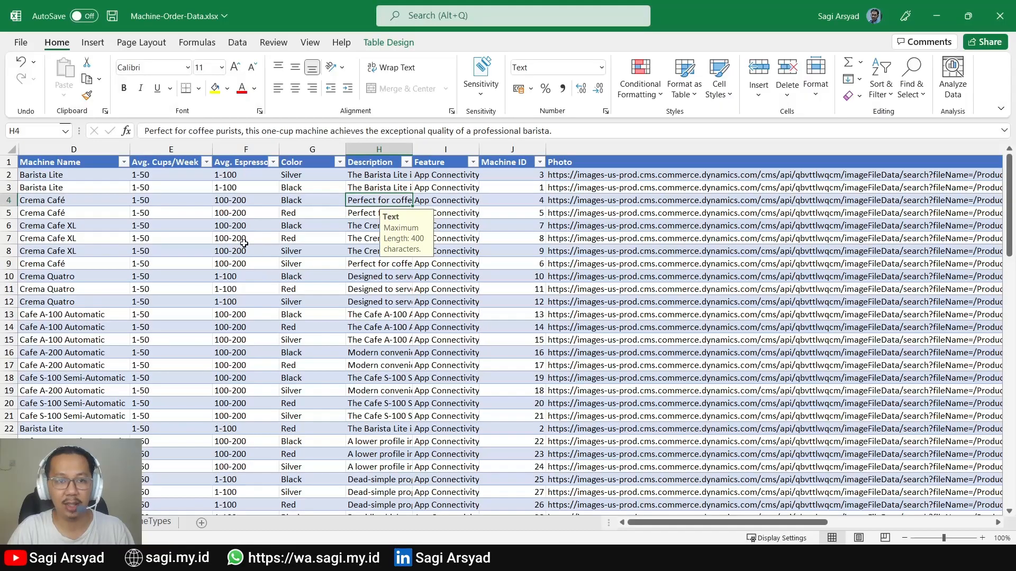
left_click(195, 217)
left_click_drag(779, 522, 942, 522)
key("alt+Tab")
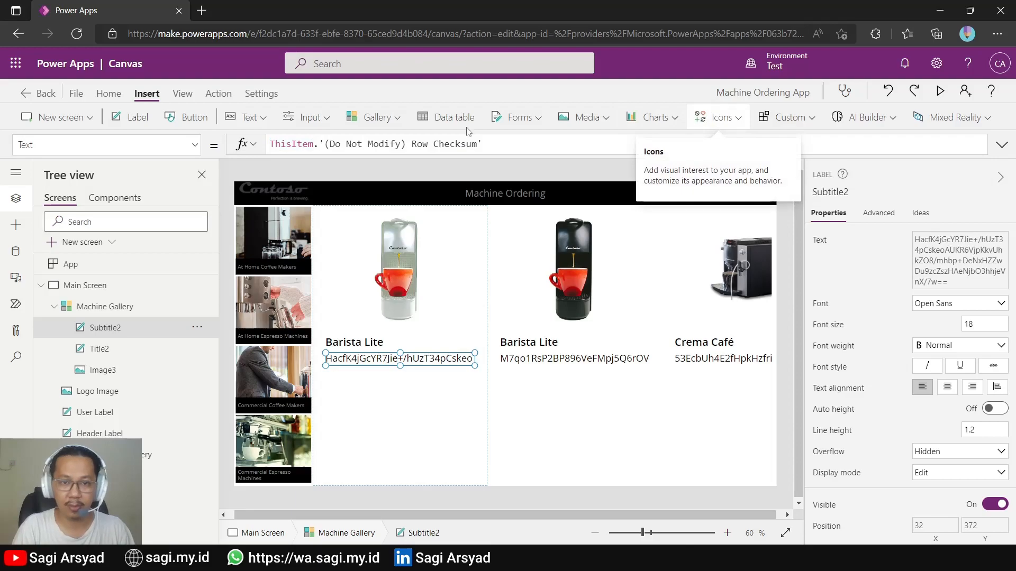
mouse_move(319, 145)
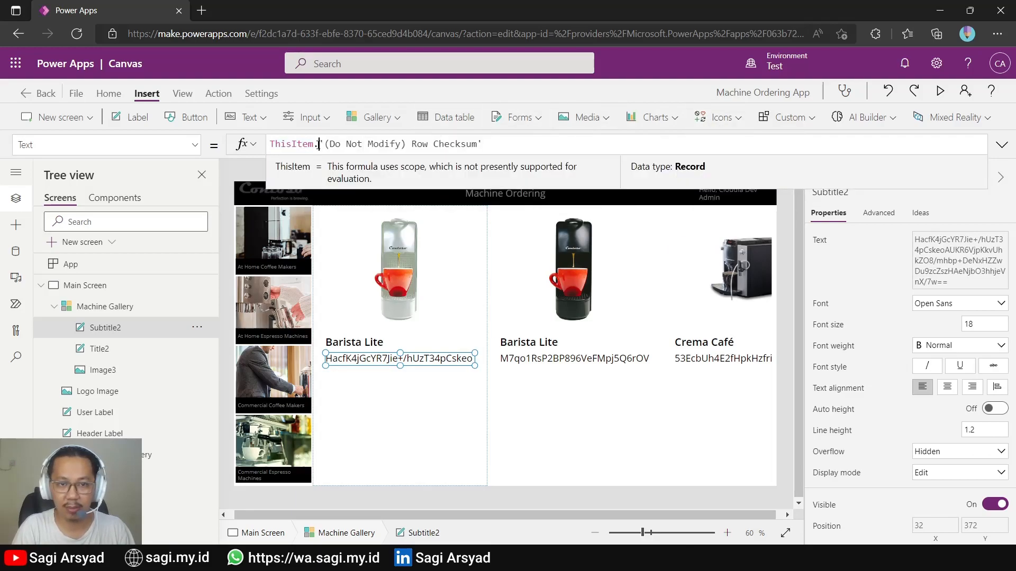
left_click_drag(319, 144, 604, 143)
key("BackSpace")
type("Pri")
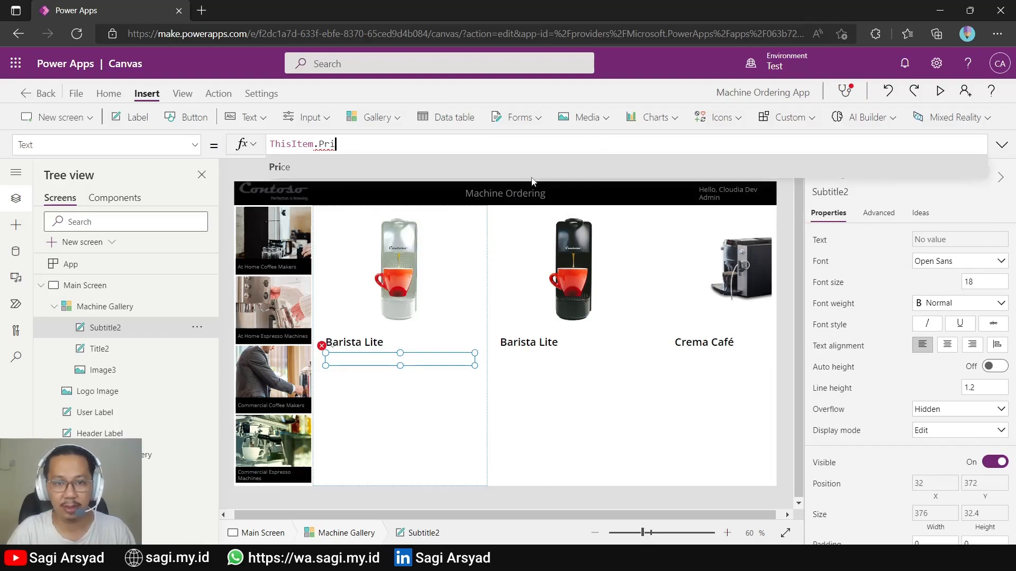
left_click(529, 167)
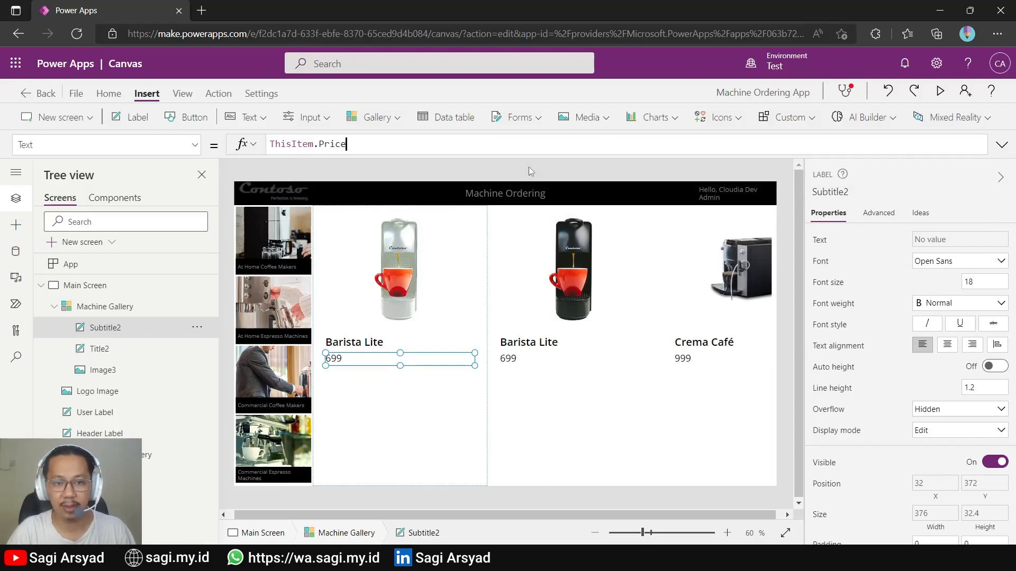
left_click(393, 411)
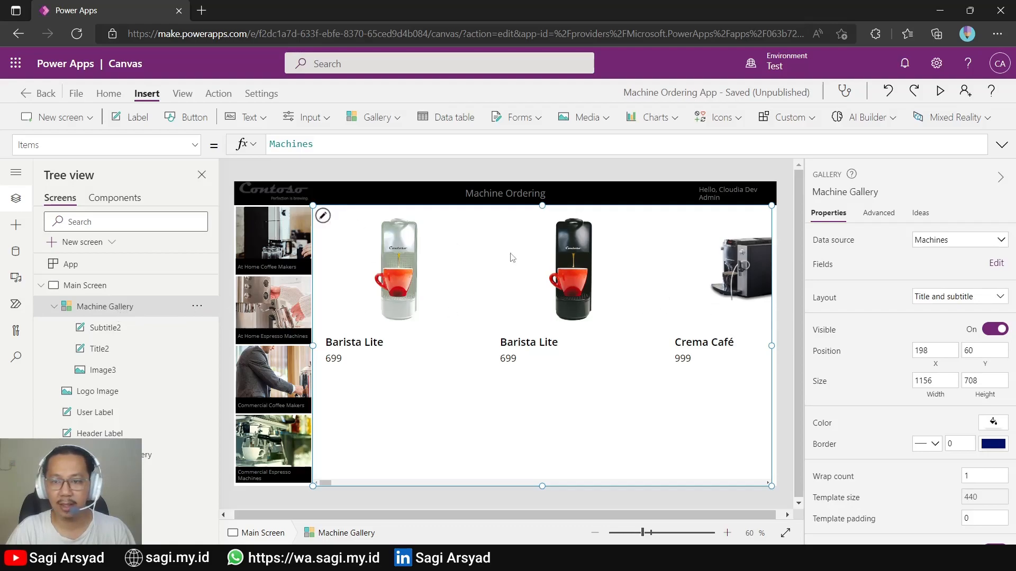
Step: Set the Machine Gallery's X position to 200 and its height to 650
left_click(936, 352)
type("2")
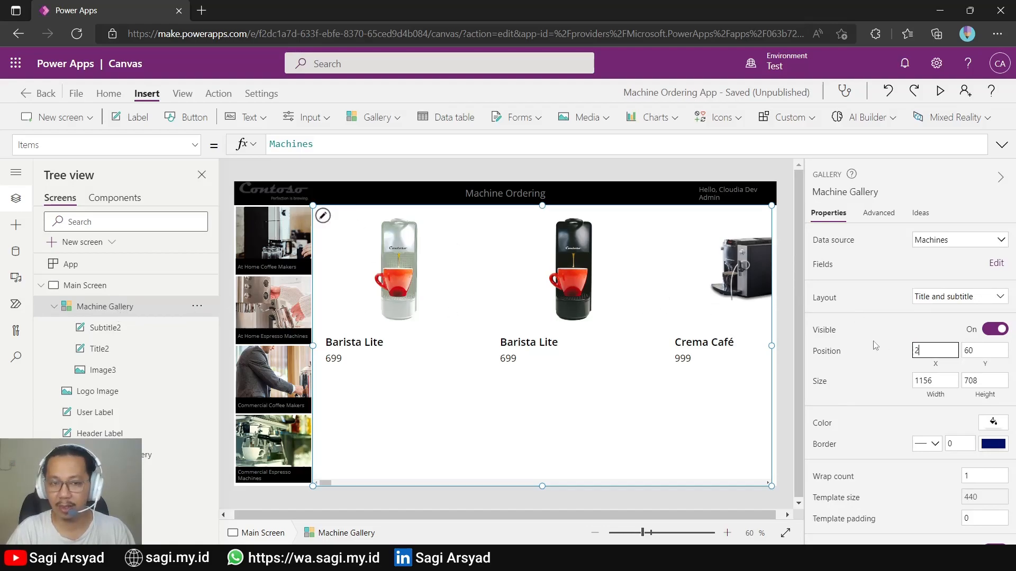
type("00")
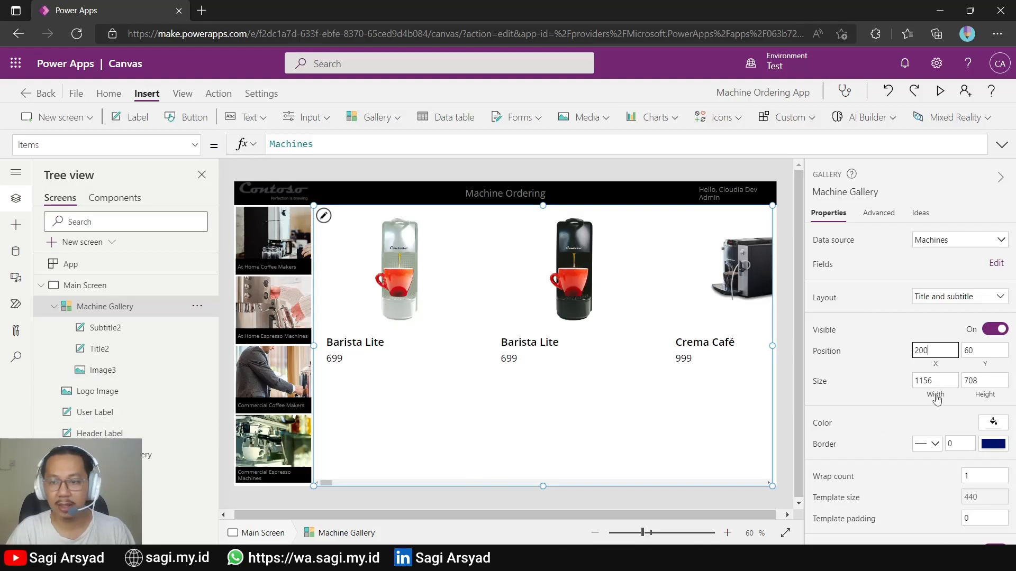
left_click(967, 380)
type("60")
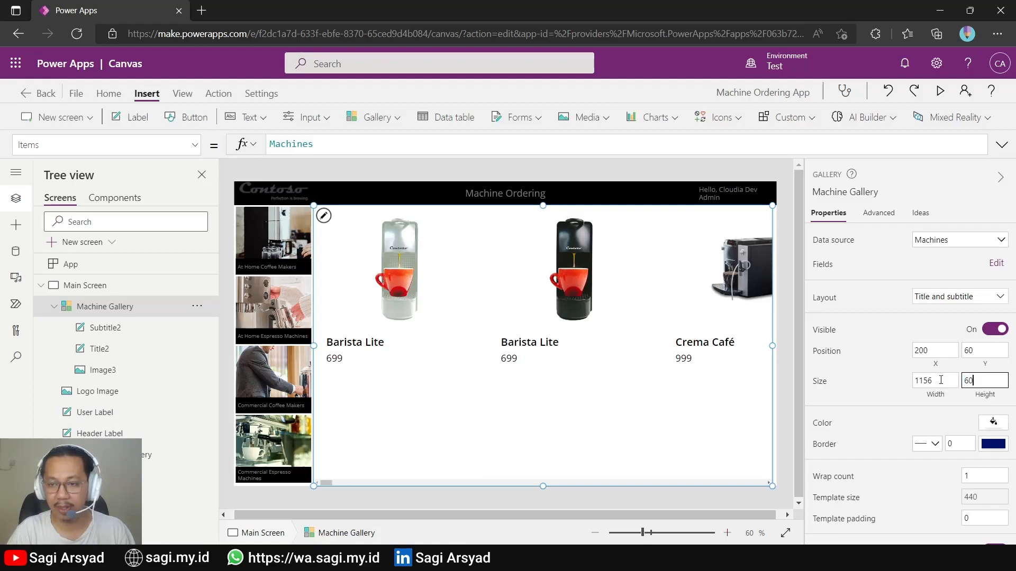
key("BackSpace")
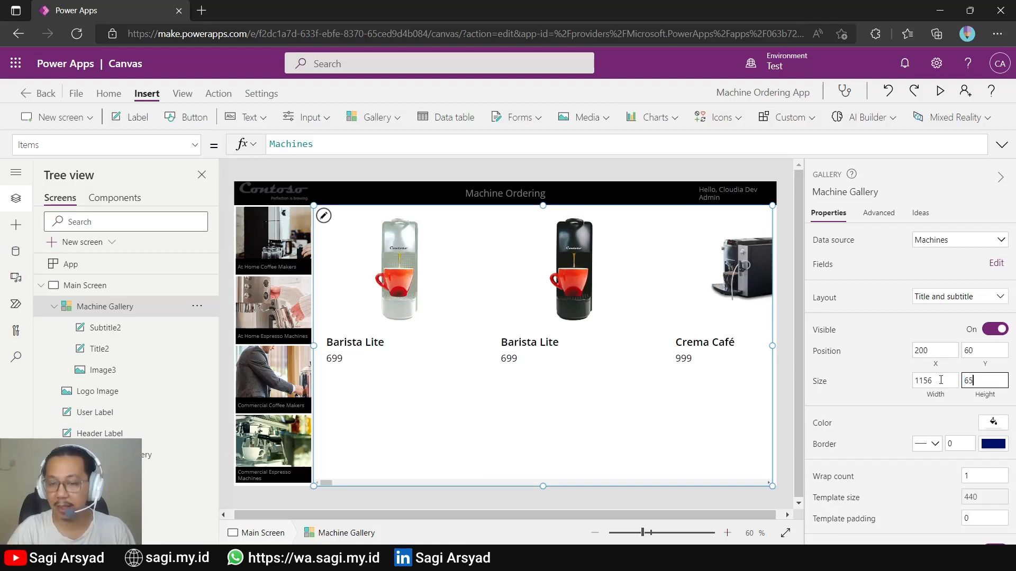
key("Return")
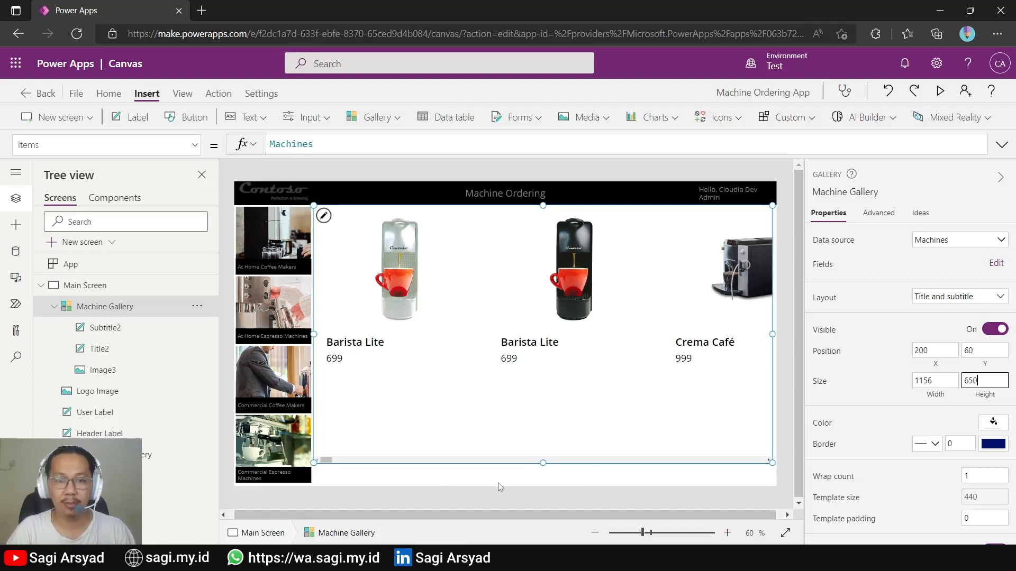
Step: Set the Machine Gallery's width to 1165 and its wrap count to 2
left_click_drag(773, 334, 777, 334)
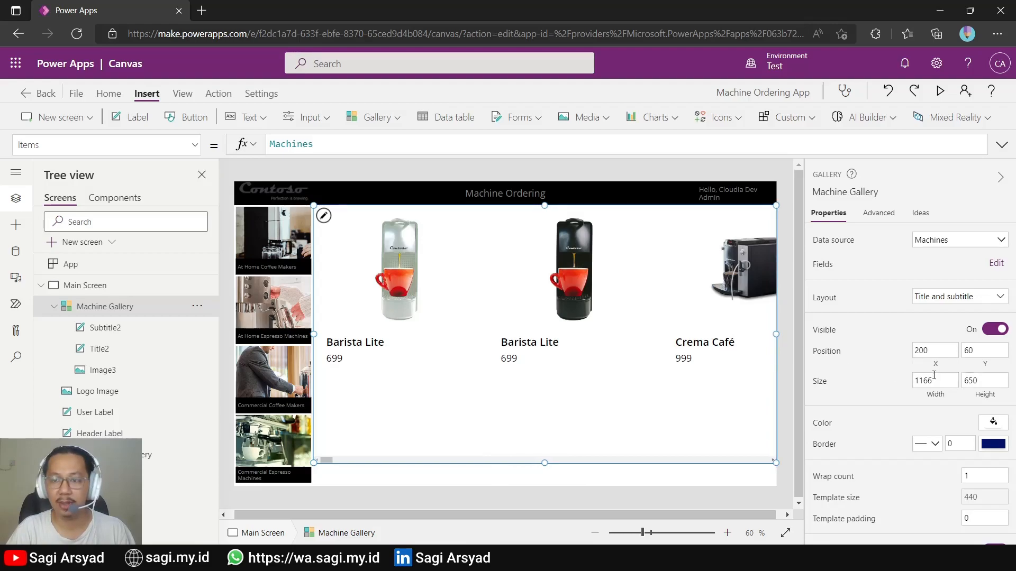
left_click(934, 376)
key("BackSpace")
type("5")
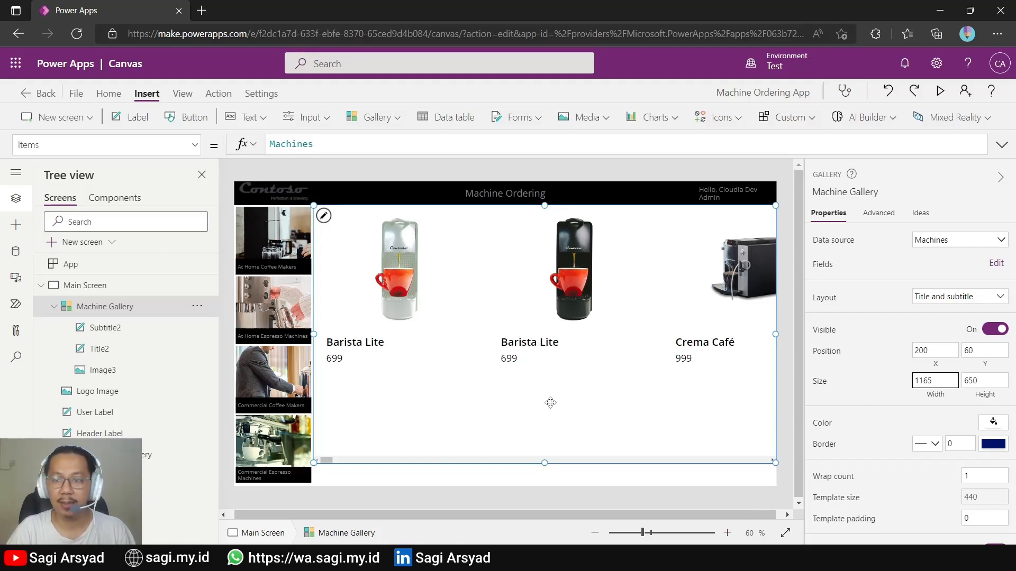
left_click(550, 403)
left_click(978, 471)
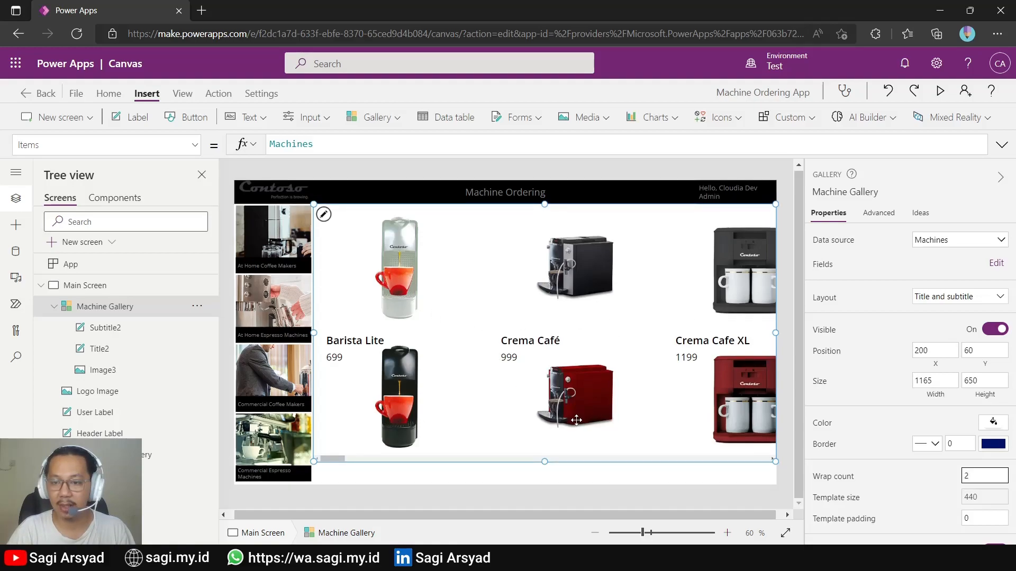
Step: Turn off the Machine Gallery's scrollbar and turn on its navigation arrows
scroll(873, 437, "down", 3)
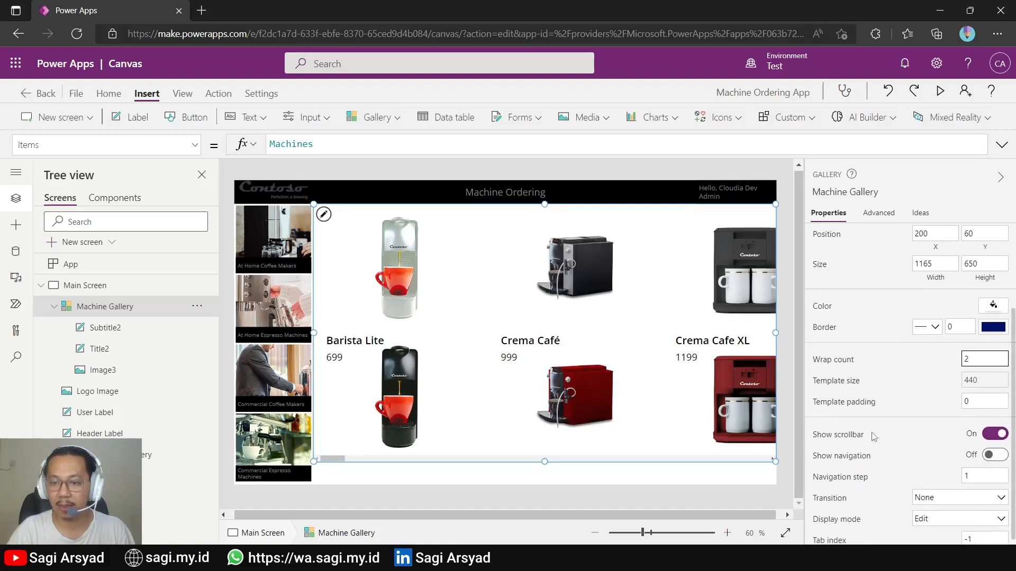
left_click(994, 429)
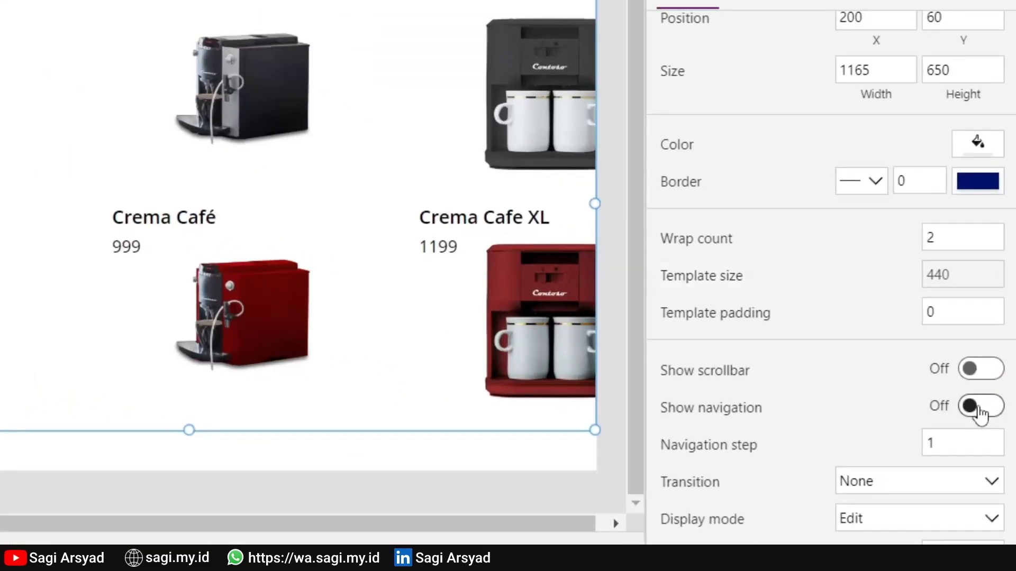
left_click(977, 409)
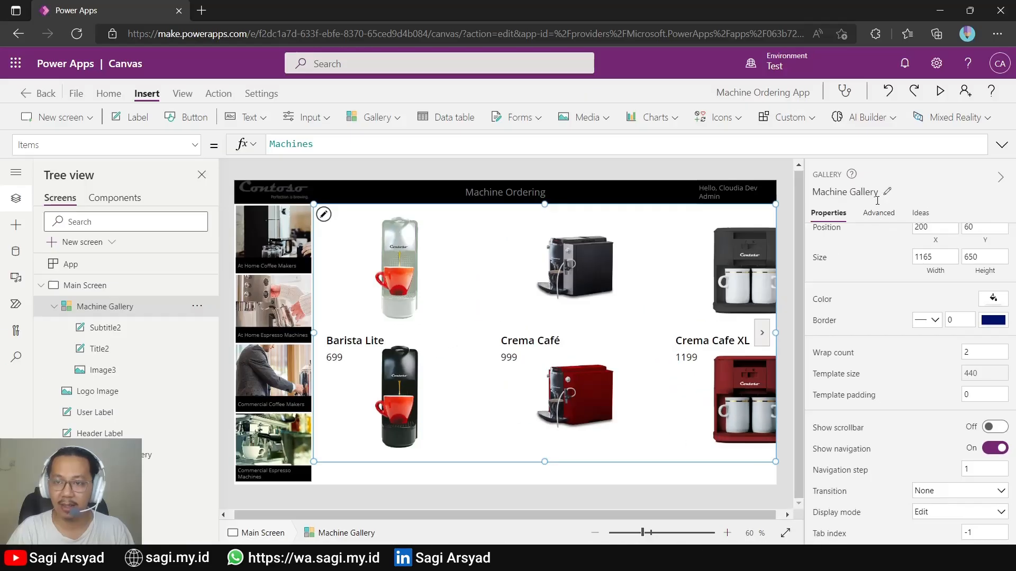
Step: Preview the app, browse the Machine Gallery forward and back with its navigation arrows, and return to editing
left_click(945, 92)
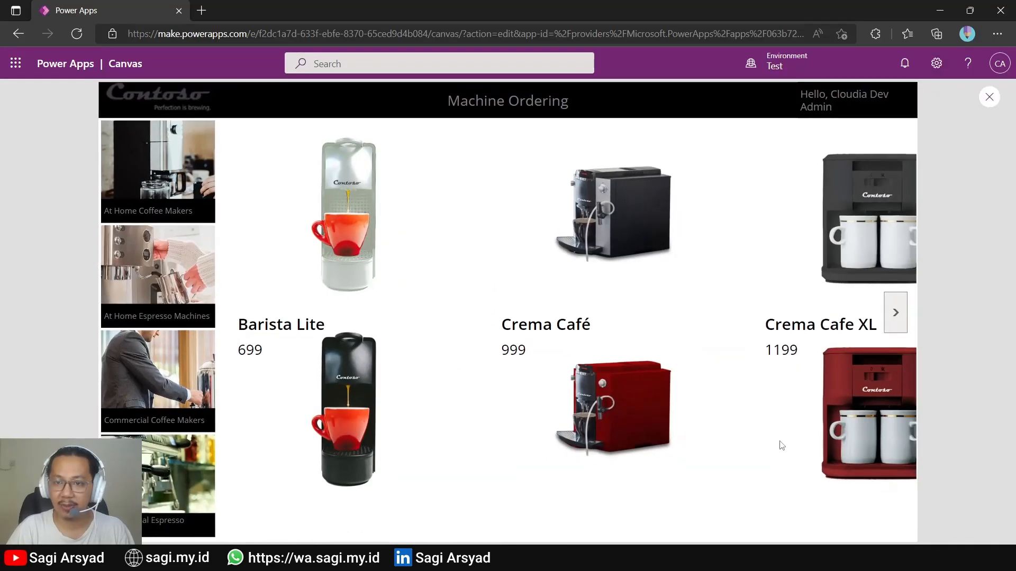
left_click(902, 315)
left_click(902, 316)
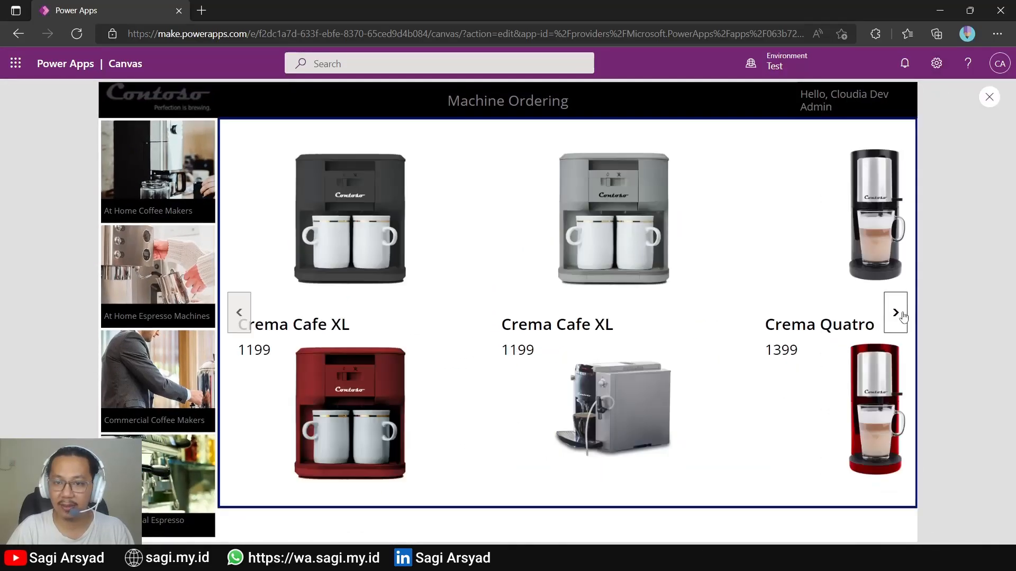
left_click(900, 315)
left_click(237, 314)
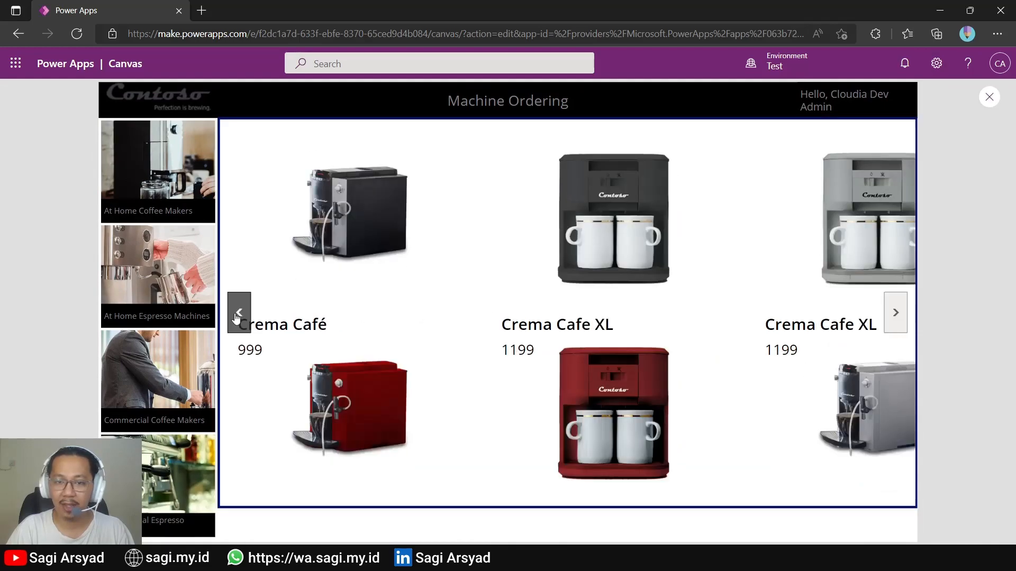
left_click(237, 316)
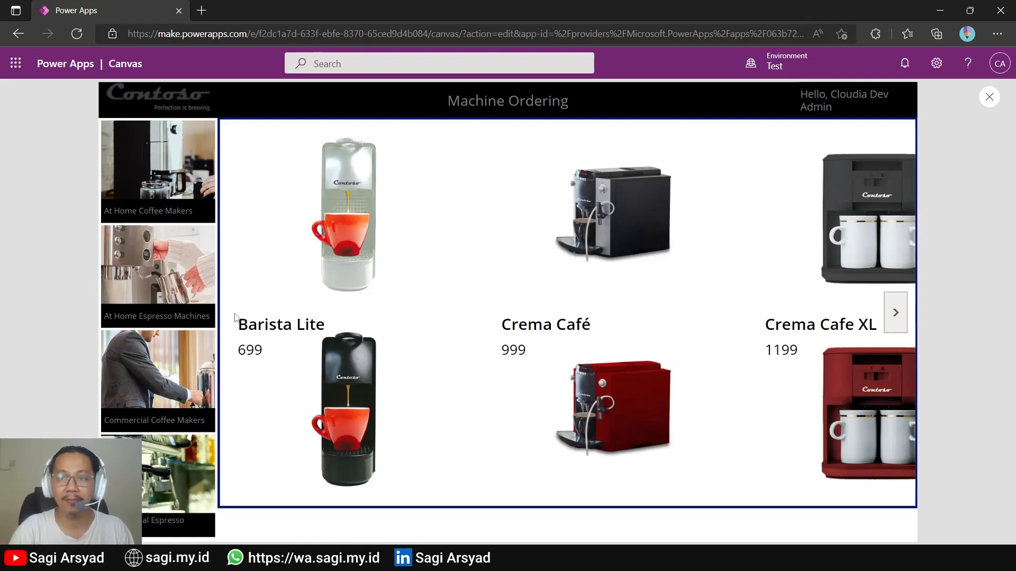
left_click(989, 101)
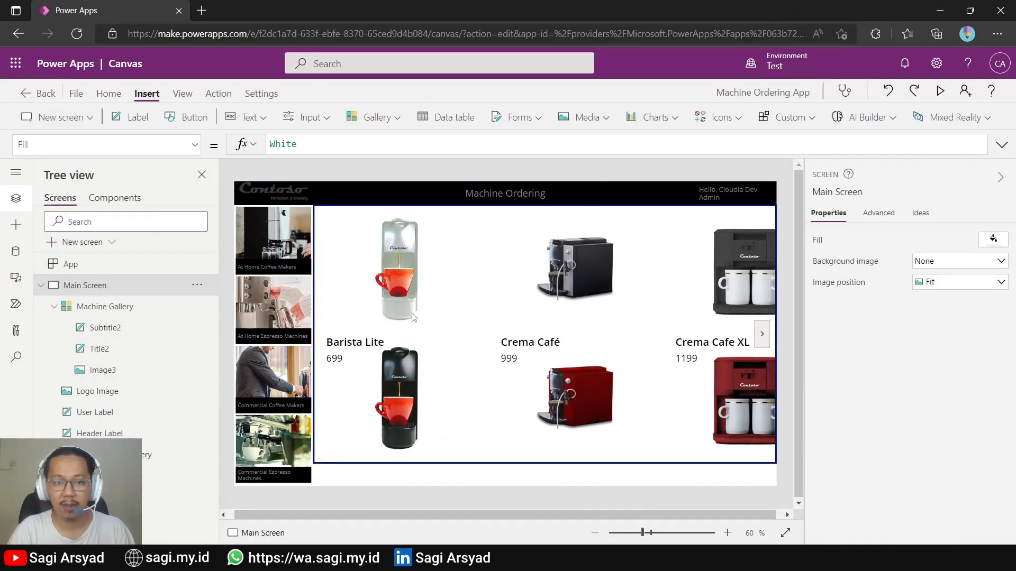
Step: Replace the Width formula of the Machine Gallery's image with 200
left_click(88, 374)
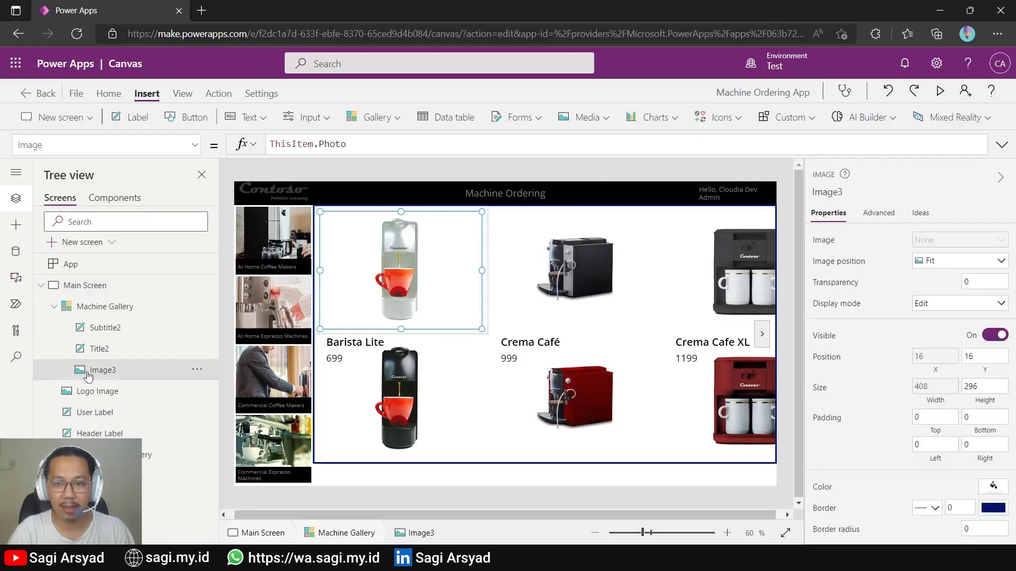
left_click(194, 151)
scroll(121, 277, "up", 1)
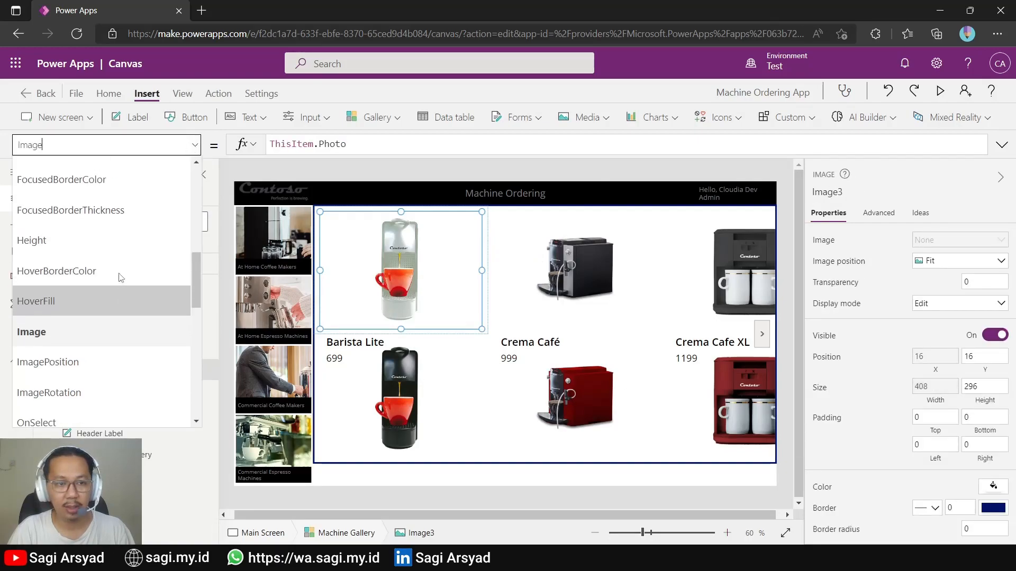
scroll(121, 278, "up", 7)
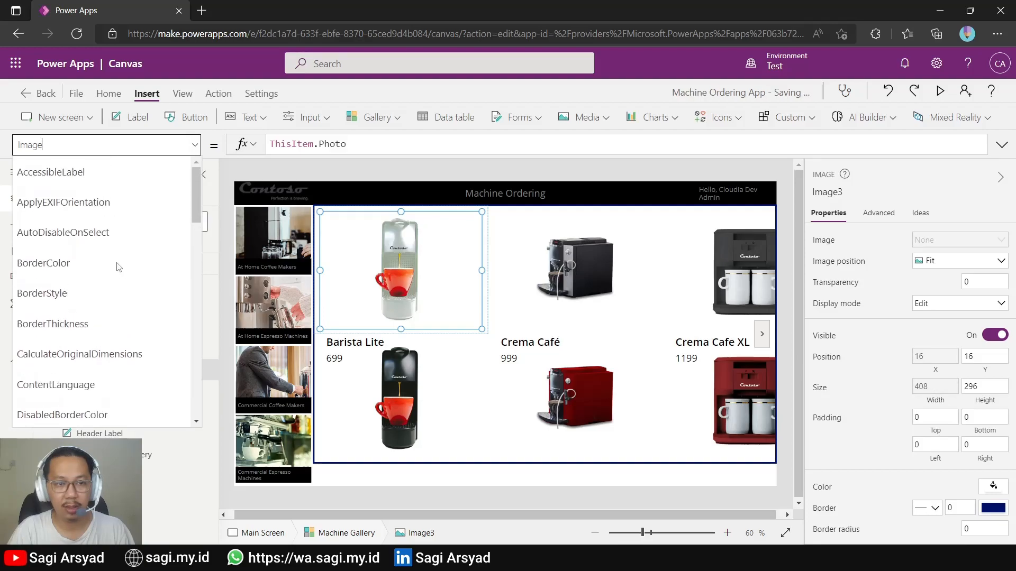
scroll(119, 267, "down", 10)
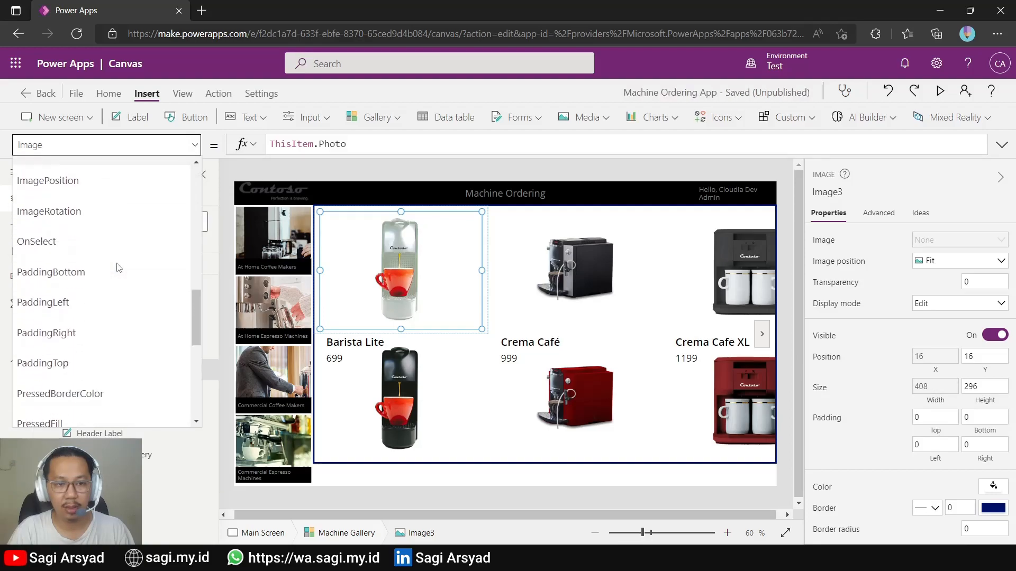
scroll(119, 267, "down", 10)
left_click(86, 342)
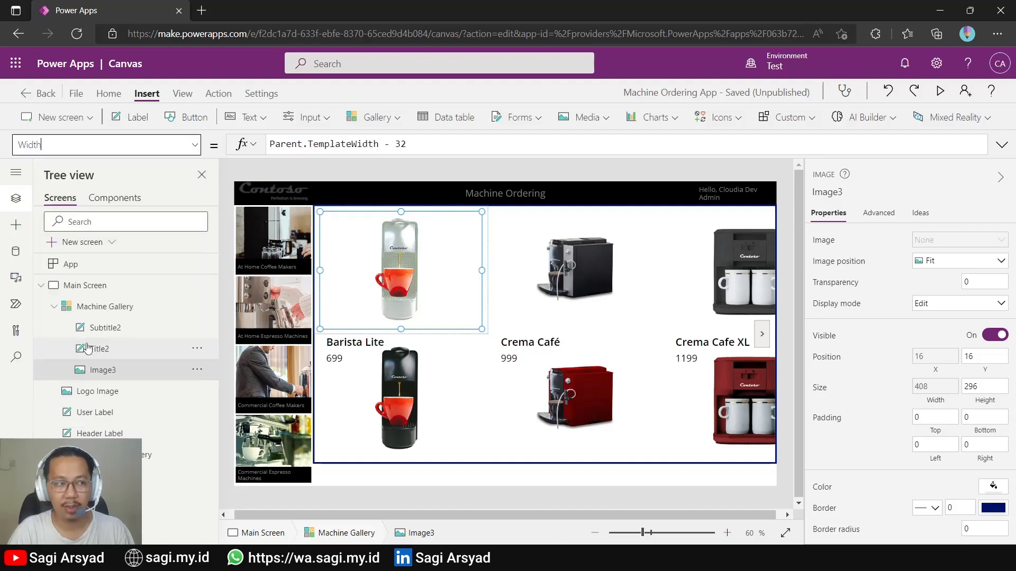
left_click_drag(406, 145, 215, 152)
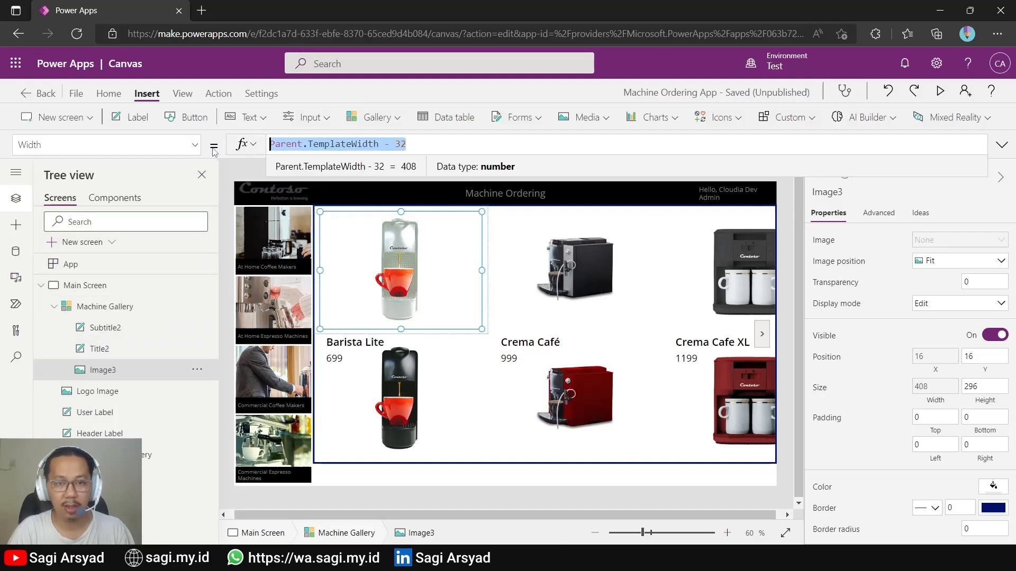
type("200")
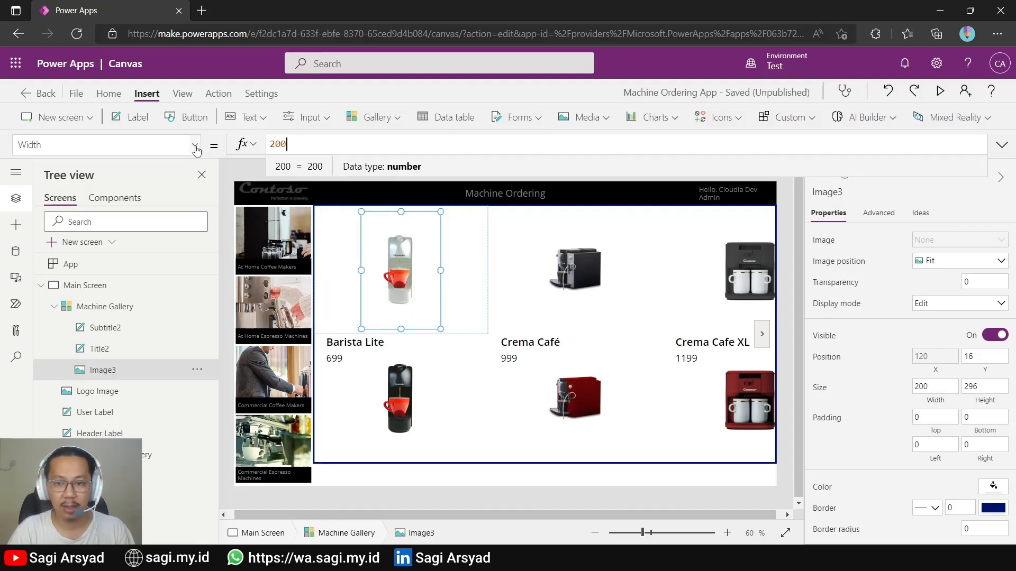
Step: Set the Height property of the Machine Gallery's image to 170
left_click(195, 146)
scroll(109, 308, "up", 8)
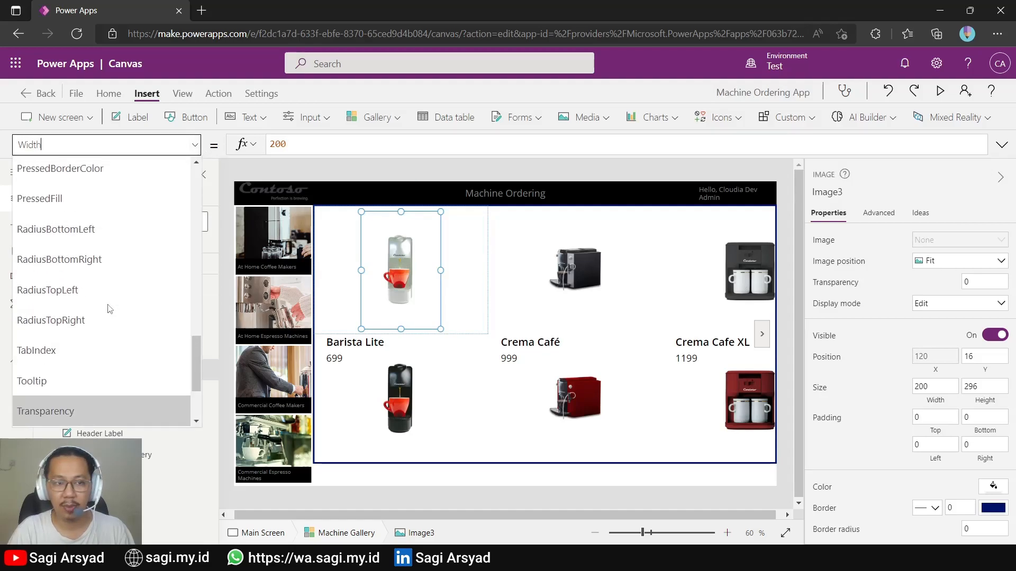
scroll(110, 309, "up", 5)
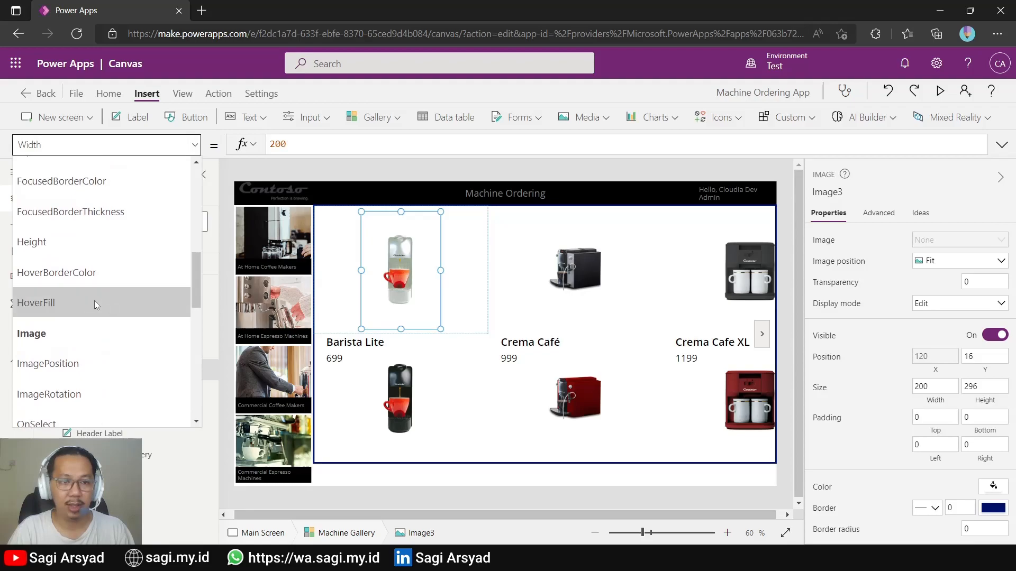
left_click(83, 242)
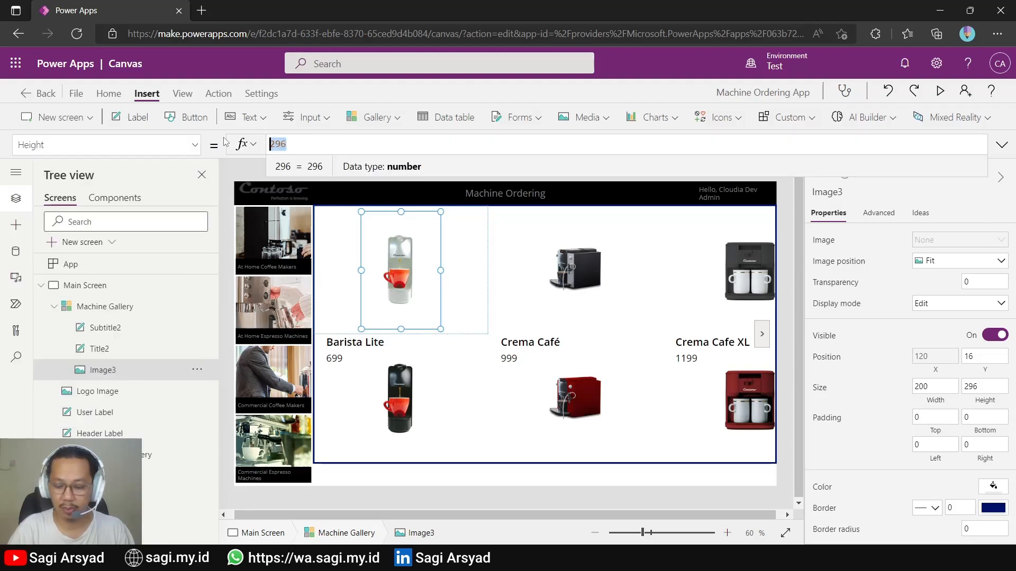
type("170")
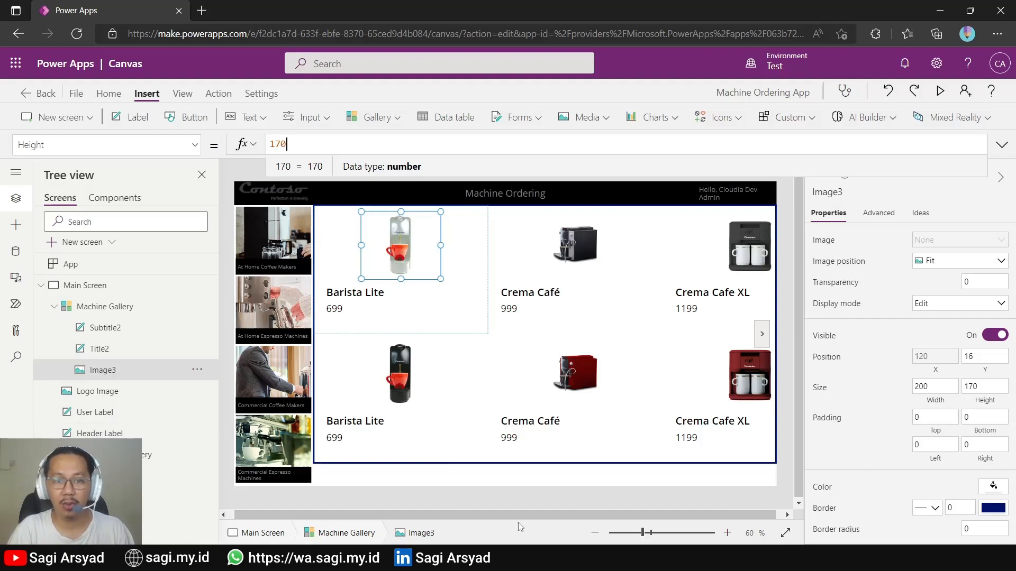
Step: Center-align the text of the machine name and price labels in the Machine Gallery together
left_click(365, 297)
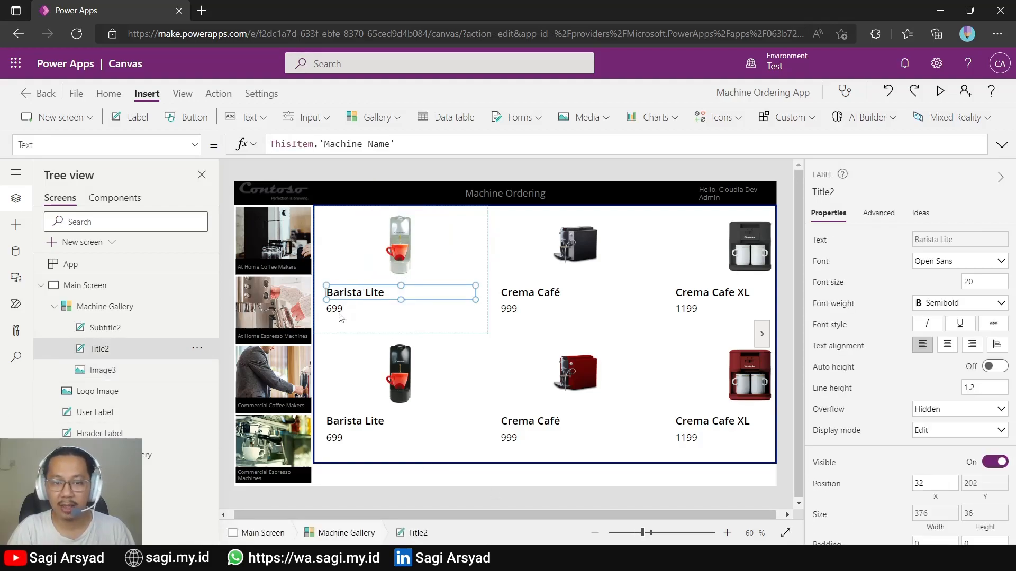
left_click(351, 304)
left_click(353, 292)
left_click(349, 308)
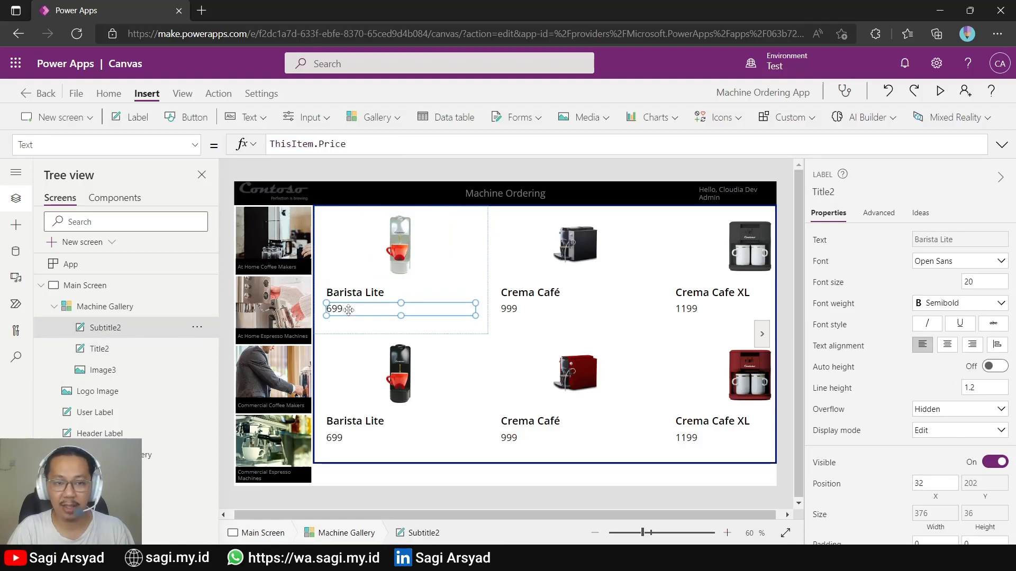
left_click(356, 289)
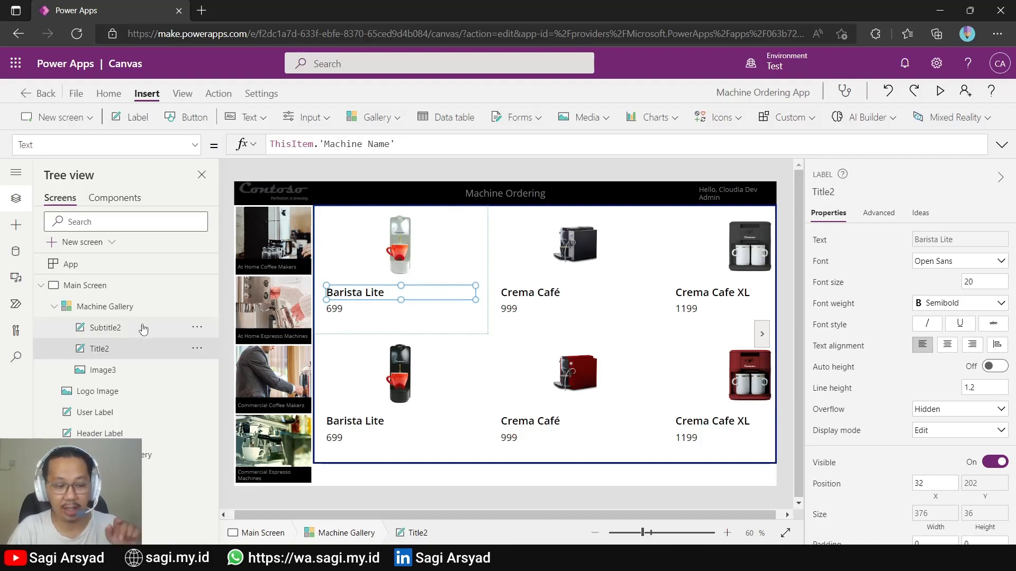
left_click(101, 358)
left_click(101, 357)
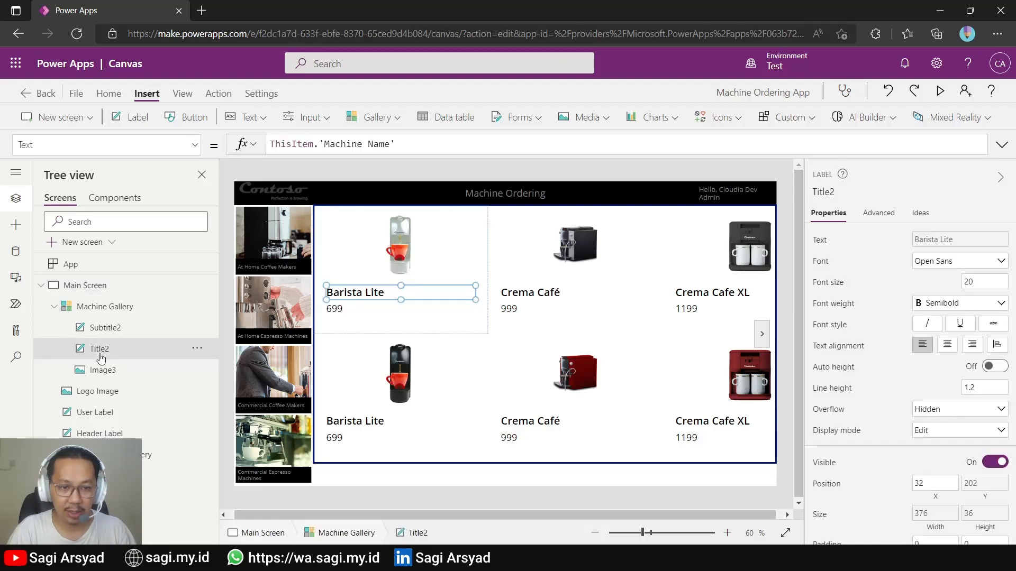
left_click(104, 338, "ctrl")
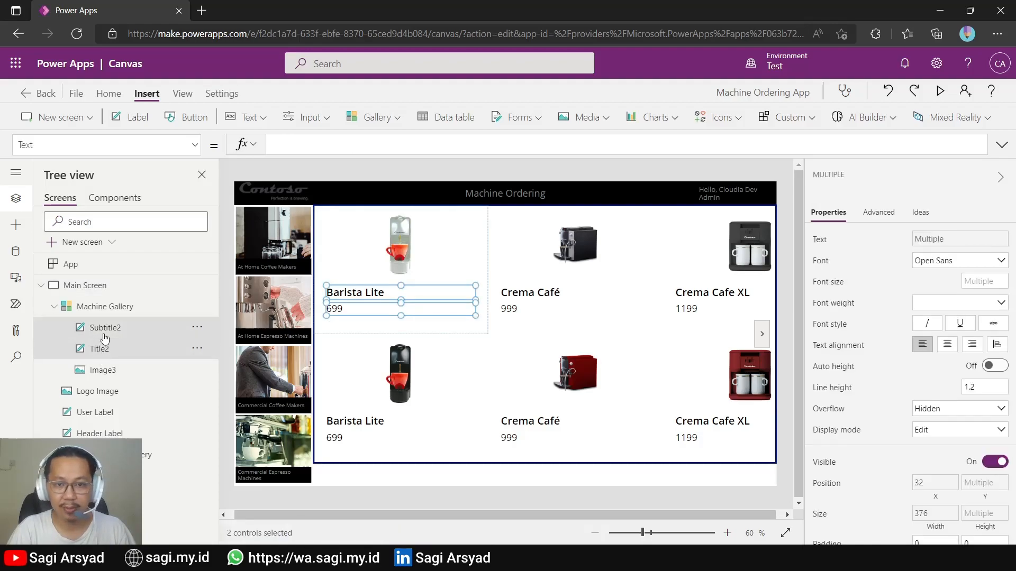
left_click(947, 345)
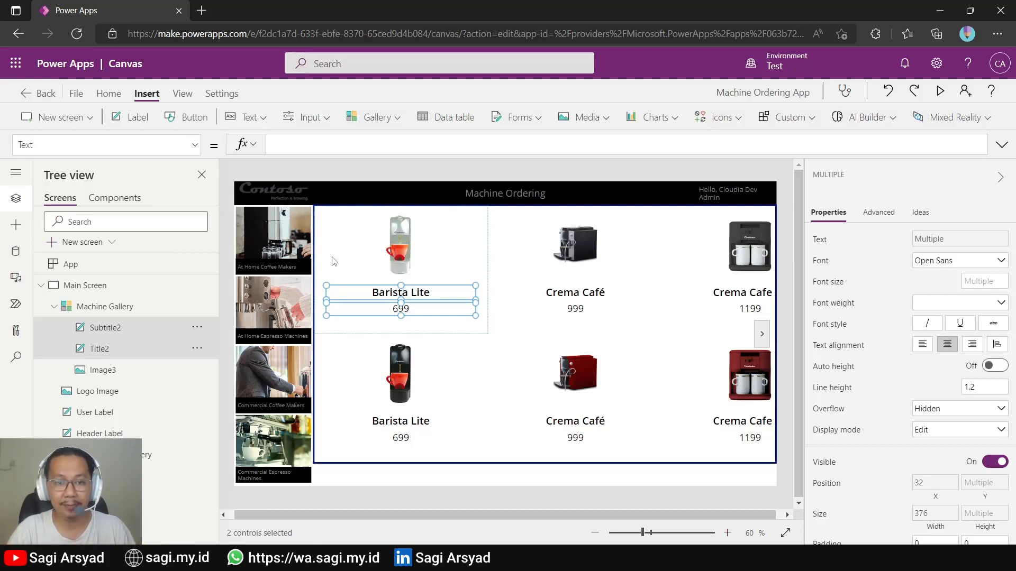
Step: Narrow the Machine Gallery's item template to a template size of about 295
left_click(486, 251)
left_click(423, 253)
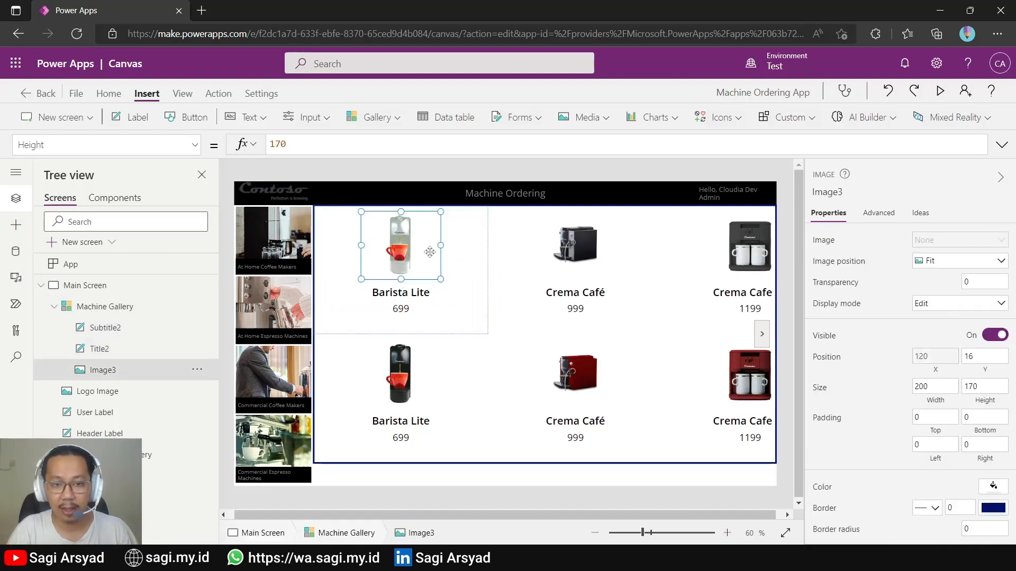
left_click(475, 256)
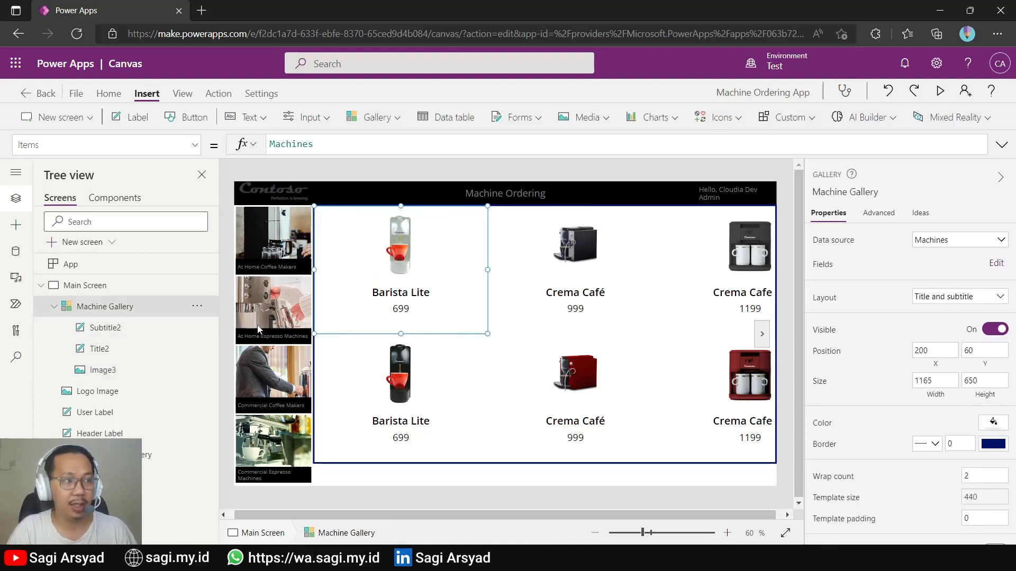
left_click(607, 470)
left_click(109, 305)
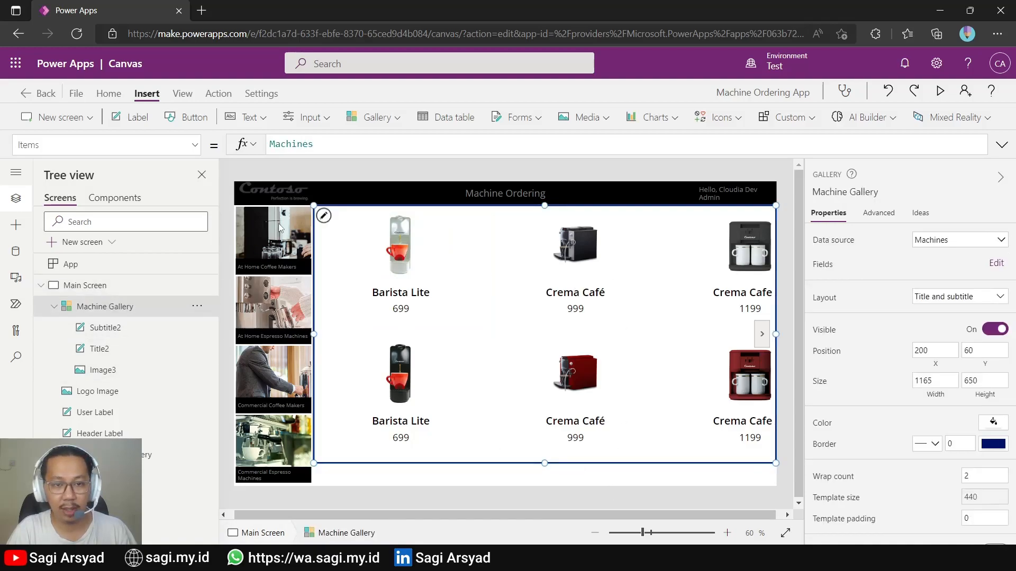
left_click(324, 217)
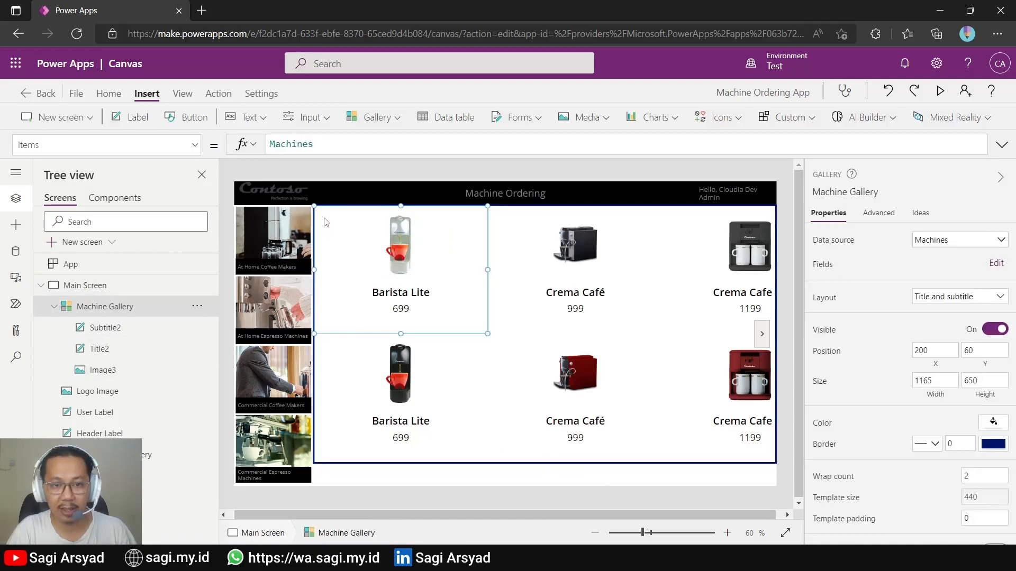
left_click_drag(488, 269, 432, 263)
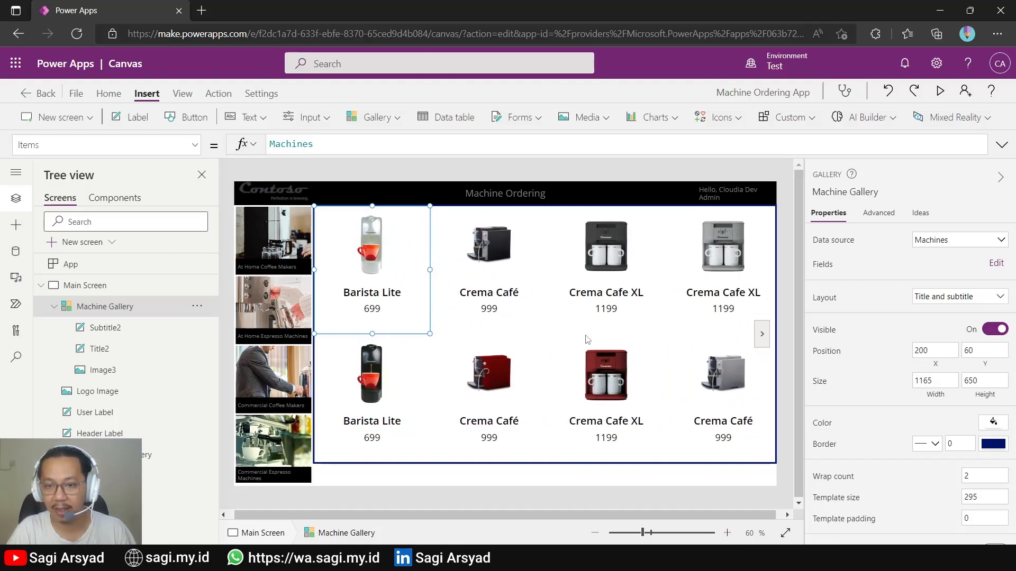
left_click(404, 268)
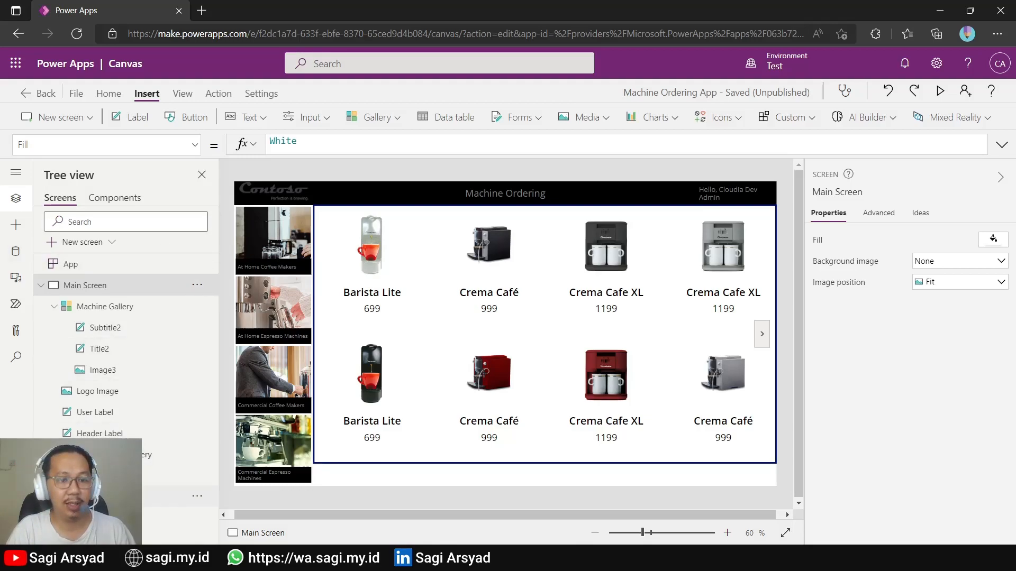
Step: Set the Fill property of the label in the Machine Type Gallery to If(ThisItem.IsSelected, DarkRed)
left_click(106, 475)
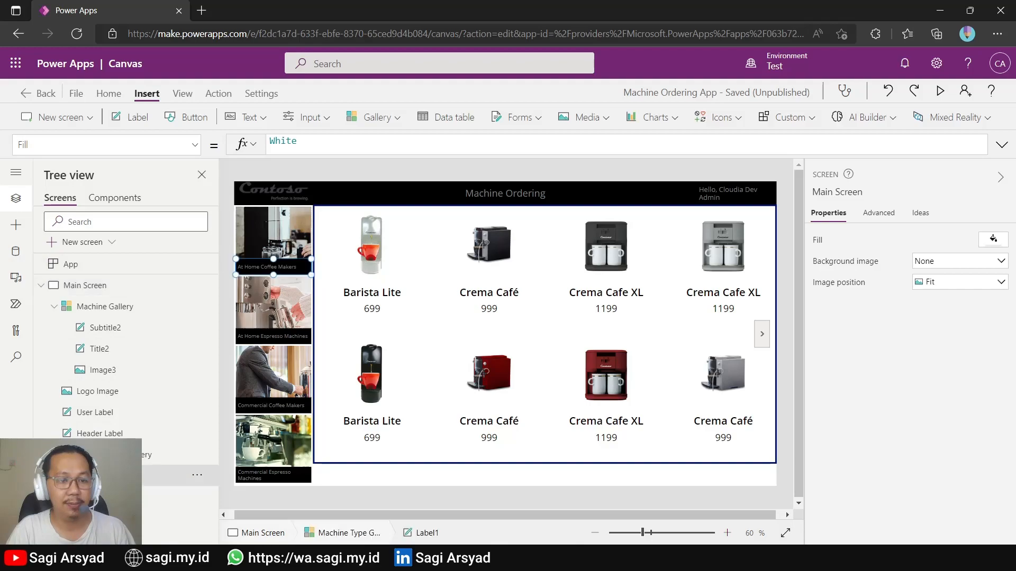
left_click(54, 308)
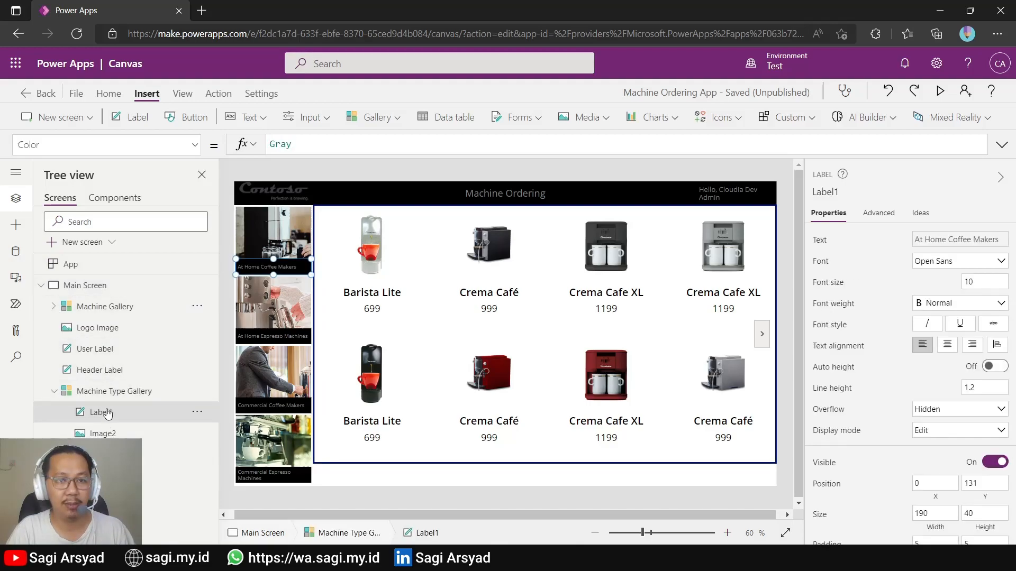
left_click(191, 149)
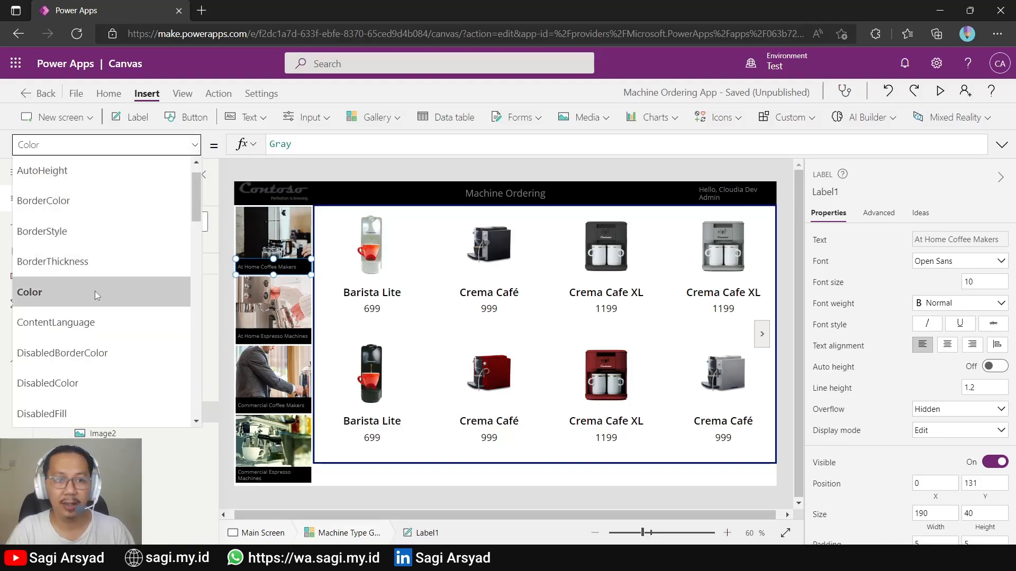
scroll(96, 292, "up", 1)
scroll(97, 295, "down", 5)
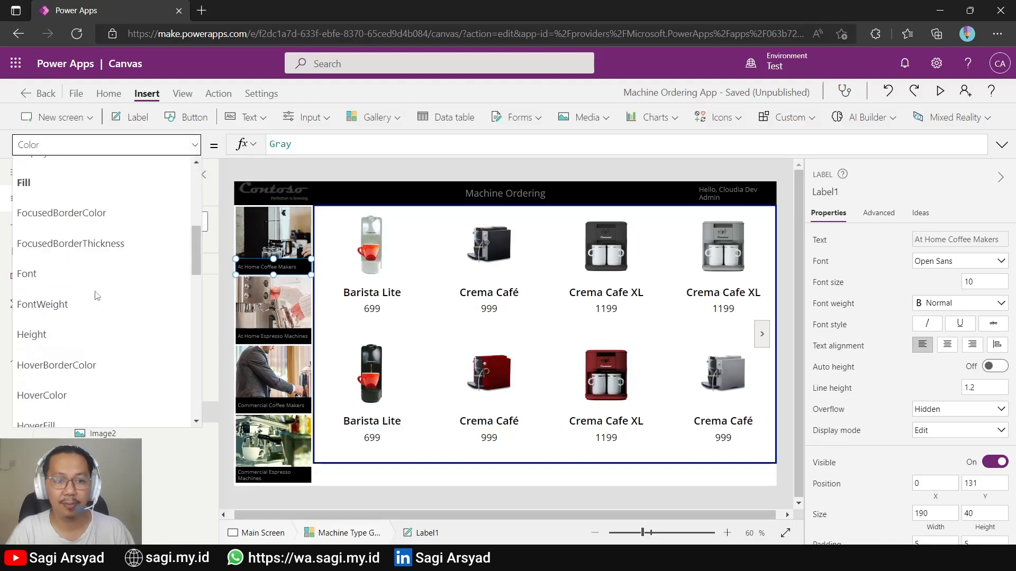
left_click(63, 208)
left_click(191, 153)
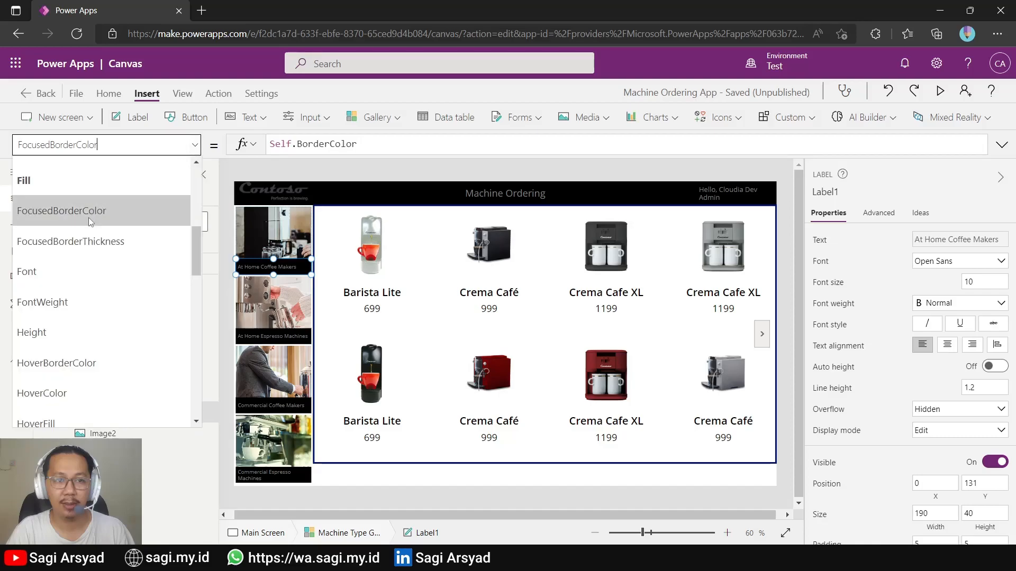
left_click(129, 188)
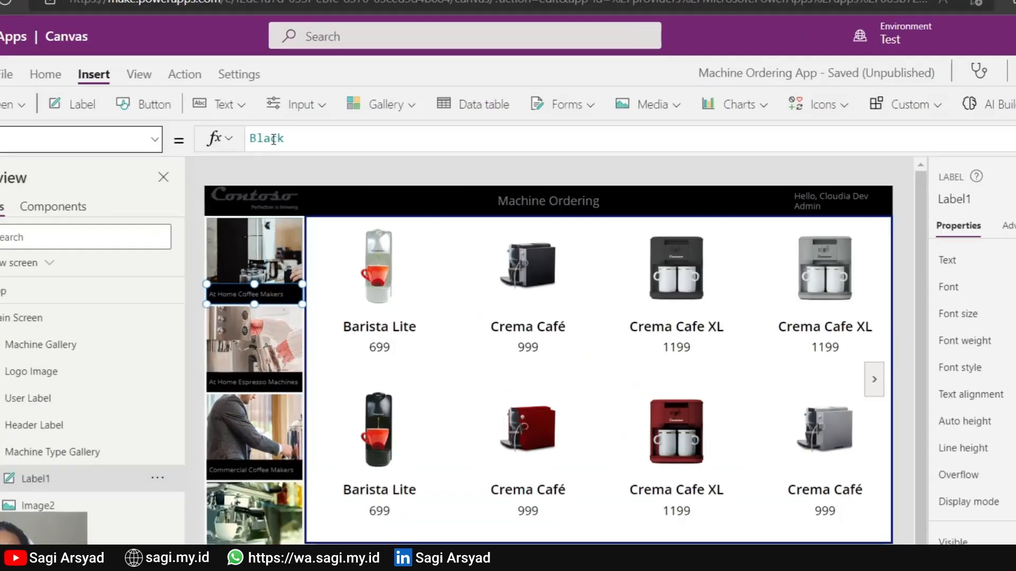
double_click(273, 139)
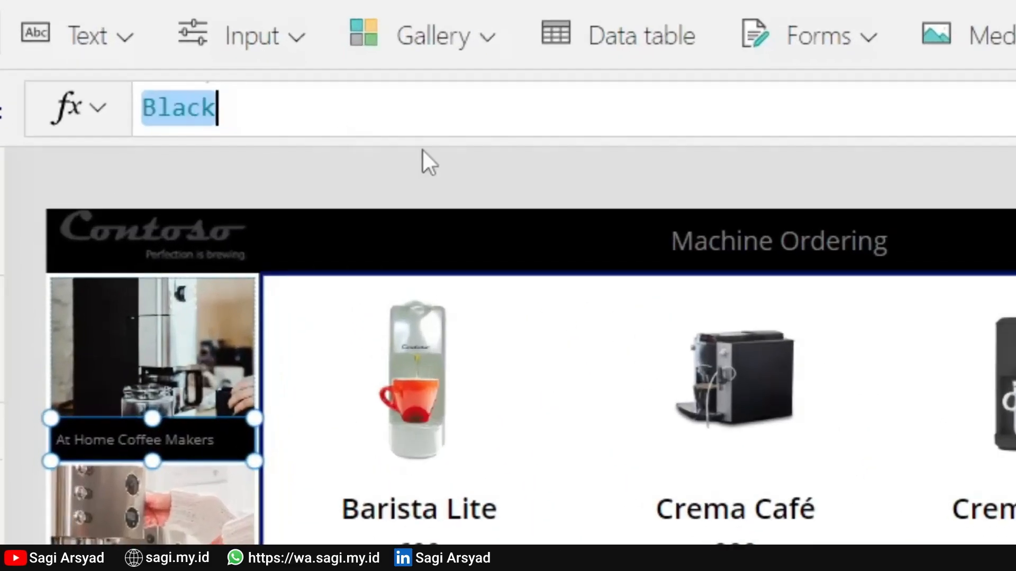
key("BackSpace")
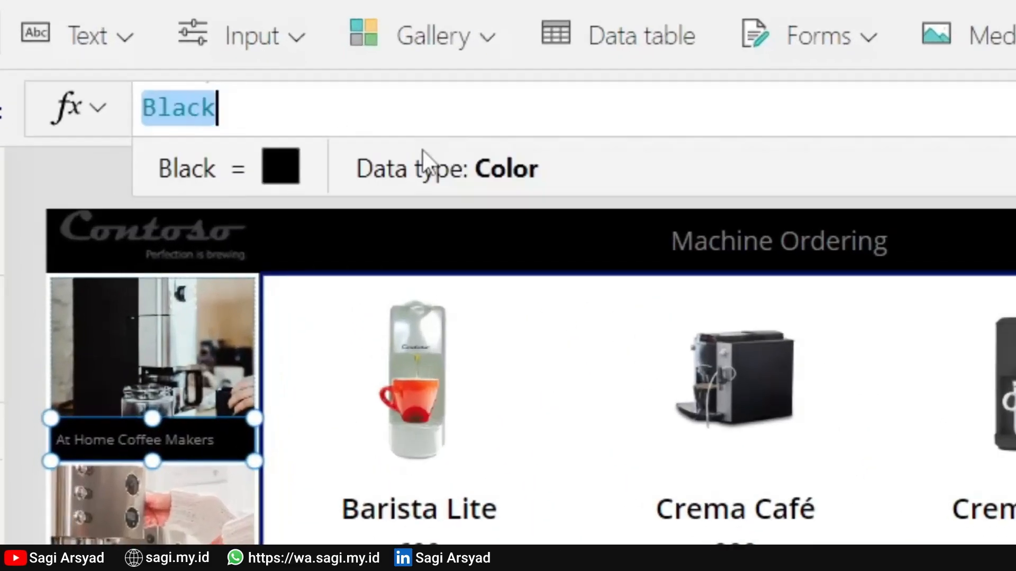
type("If(")
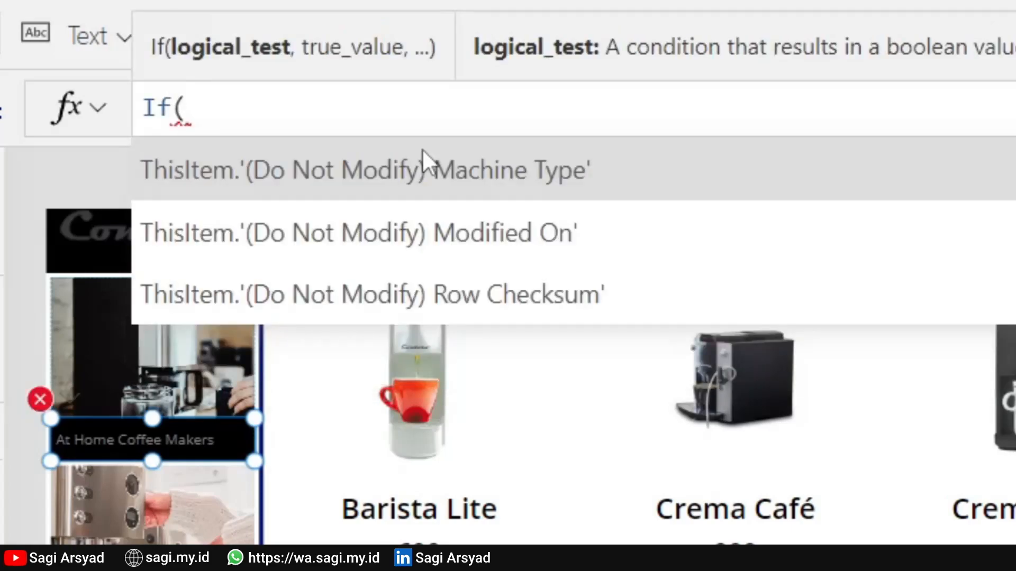
type("This")
key("Tab")
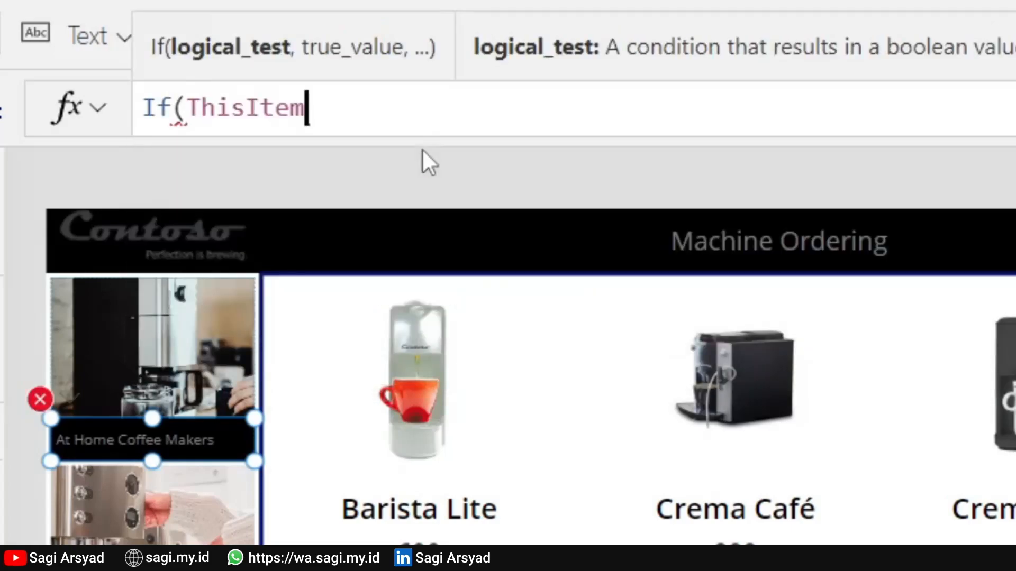
type(".Sele")
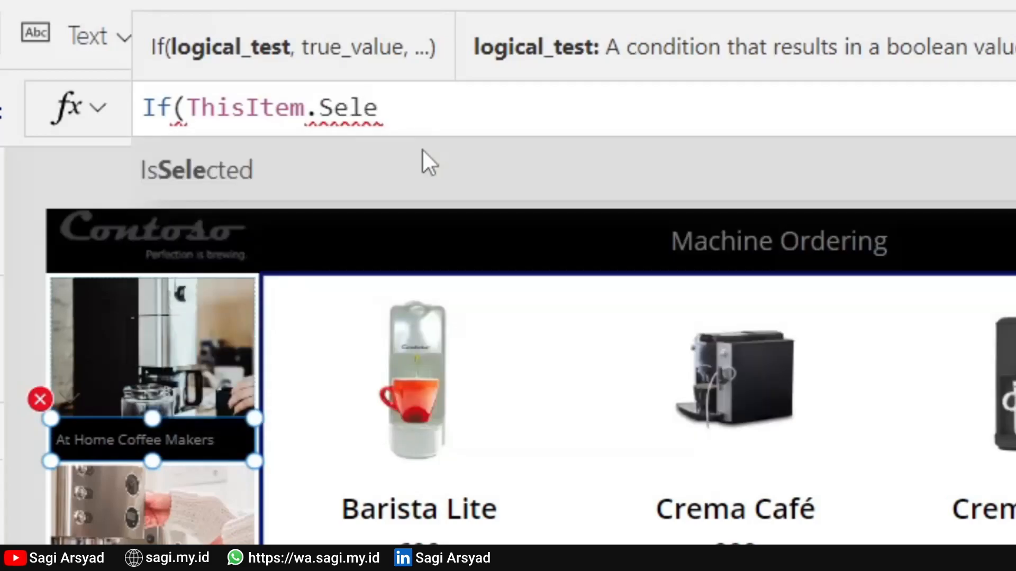
key("Tab")
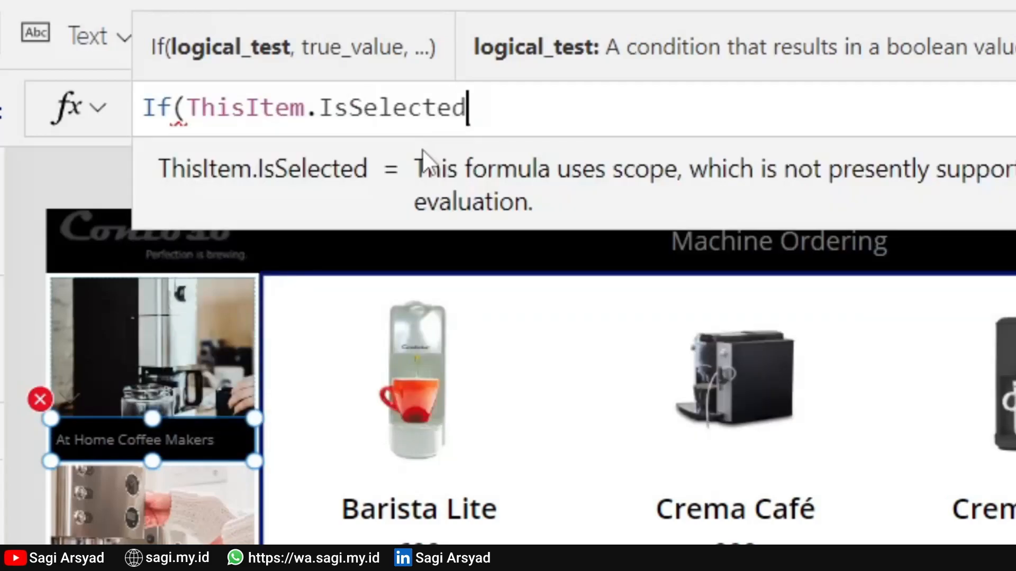
type(", DarkRe")
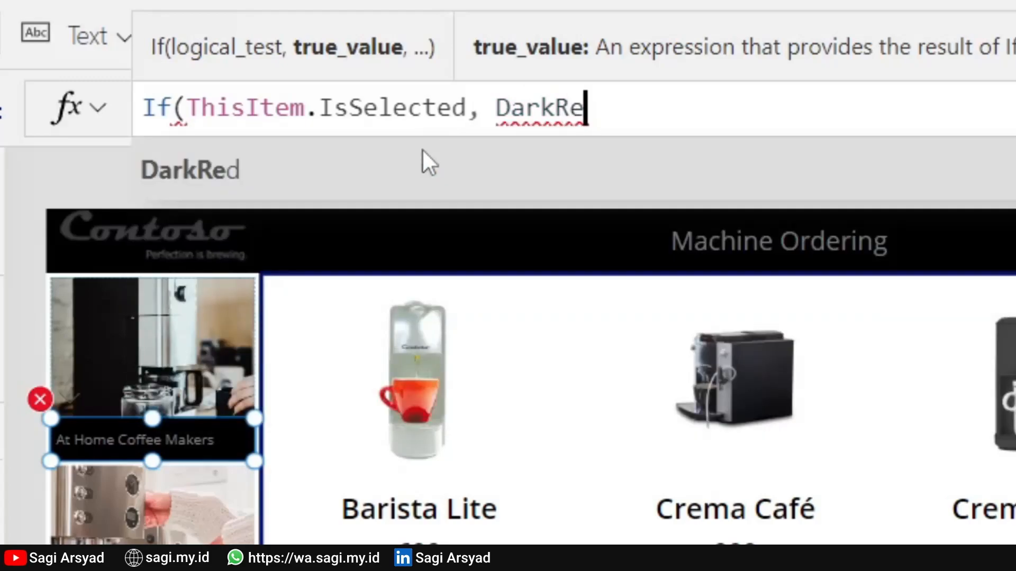
type("d)")
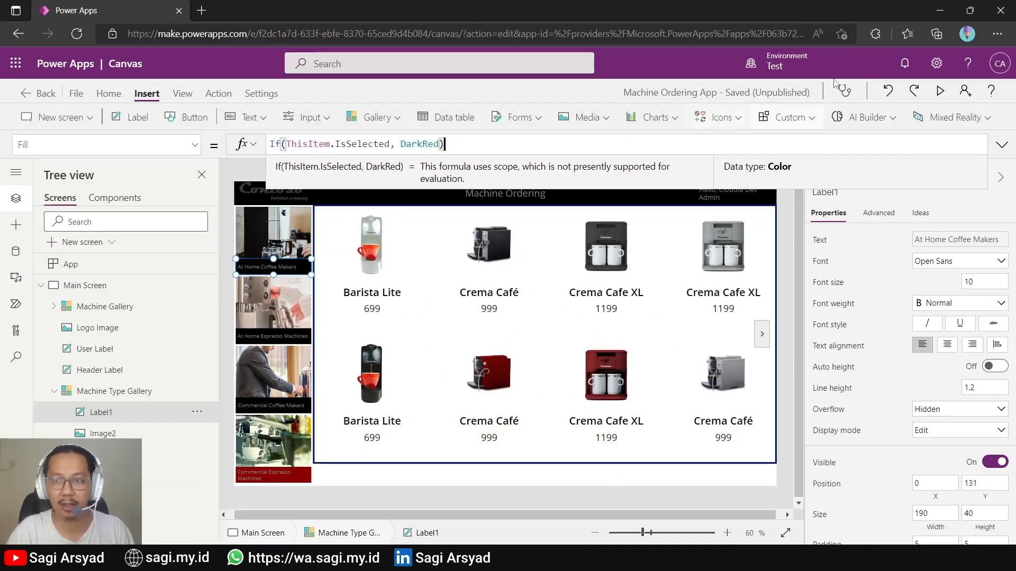
Step: Preview the app, select different machine types in the Machine Type Gallery to test the label highlighting, and close the preview
left_click(940, 91)
left_click(151, 385)
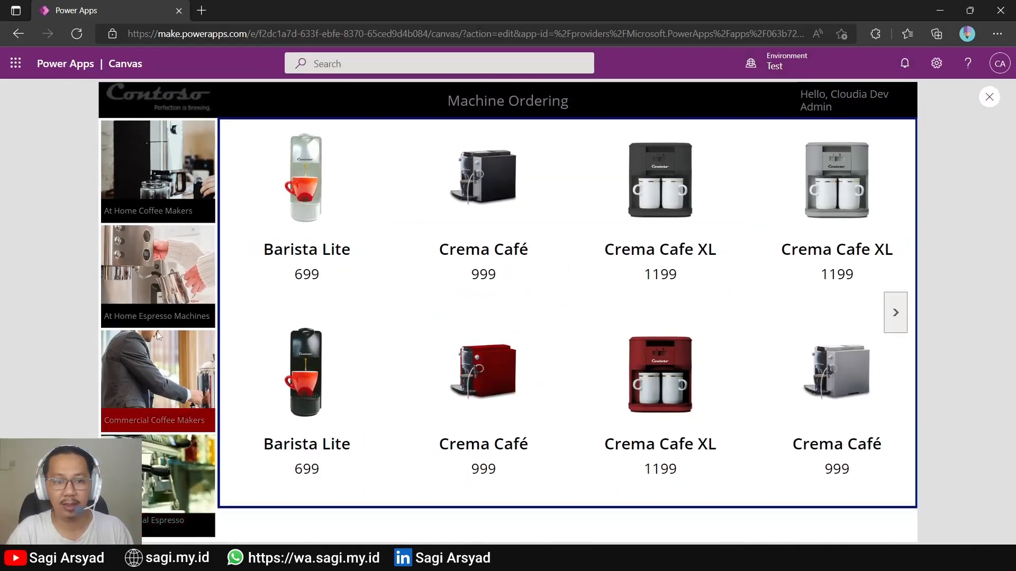
left_click(161, 274)
left_click(167, 180)
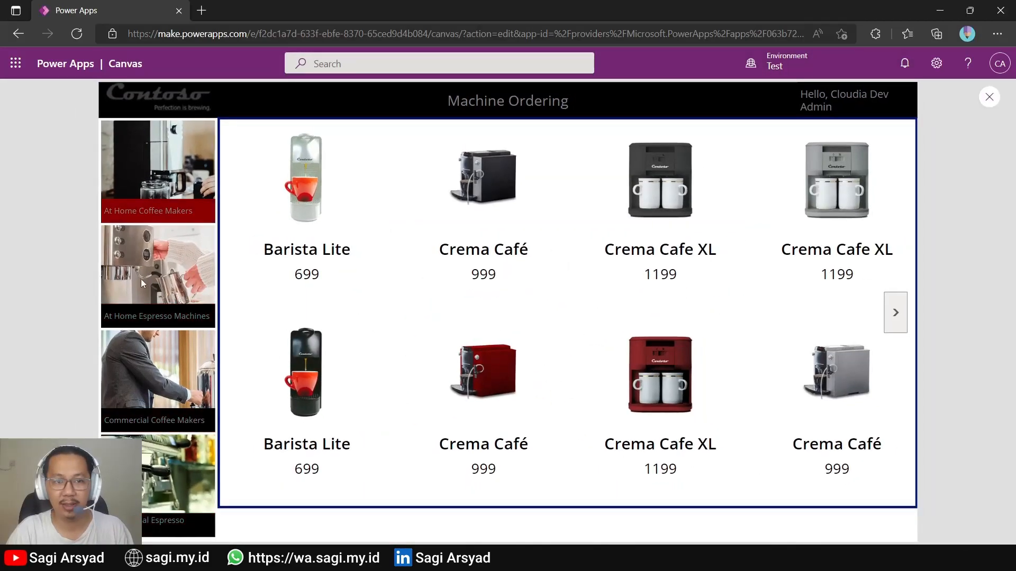
left_click(143, 280)
left_click(154, 183)
left_click(146, 260)
left_click(158, 183)
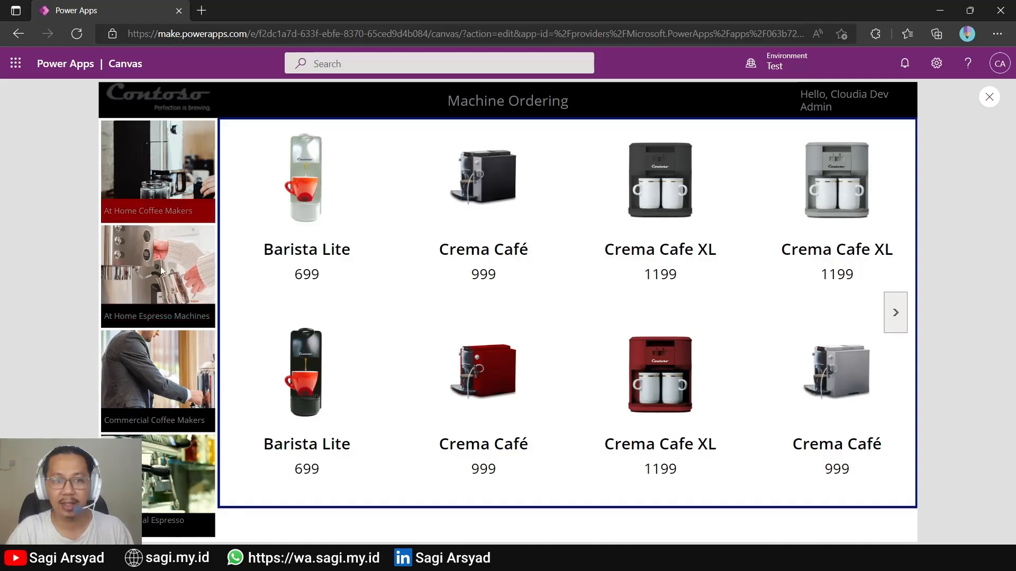
left_click(163, 367)
left_click(157, 262)
left_click(156, 185)
left_click(148, 269)
left_click(138, 367)
left_click(156, 182)
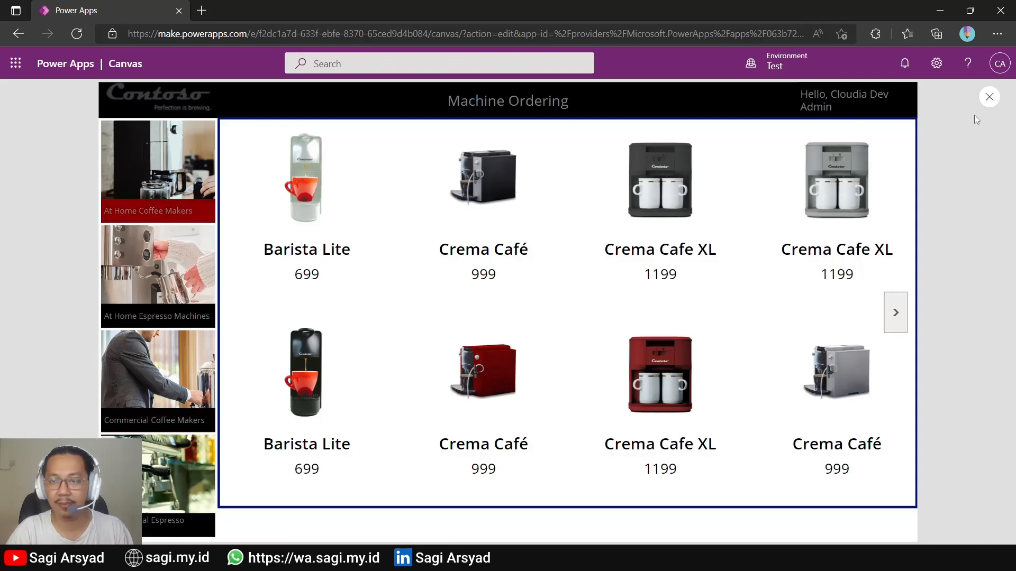
left_click(989, 97)
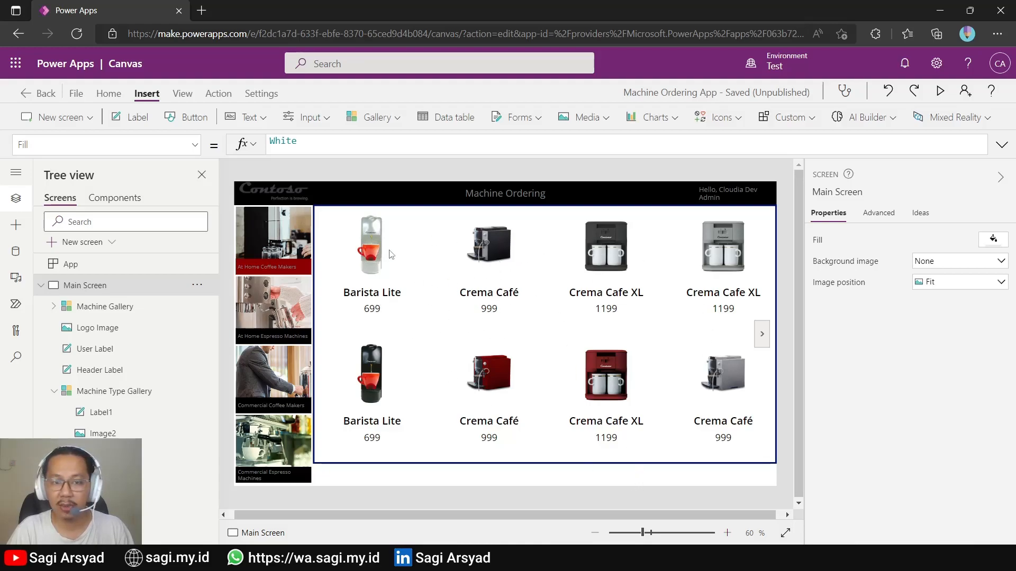
Step: Select the Machine Gallery, switch to Excel and examine the Machine Type ID column in Machine-Order-Data.xlsx
left_click(105, 306)
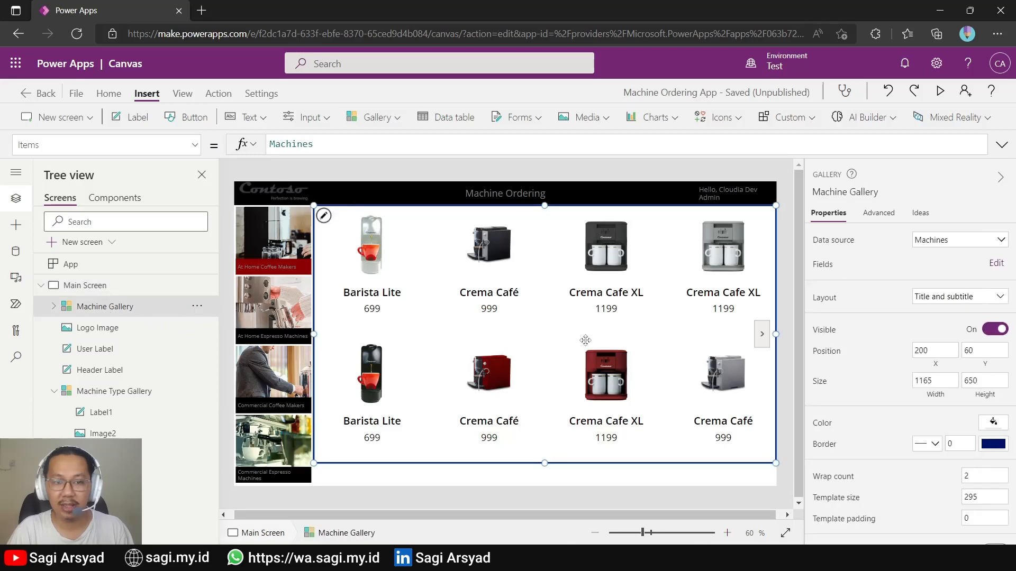
key("alt+Tab")
scroll(186, 362, "down", 5)
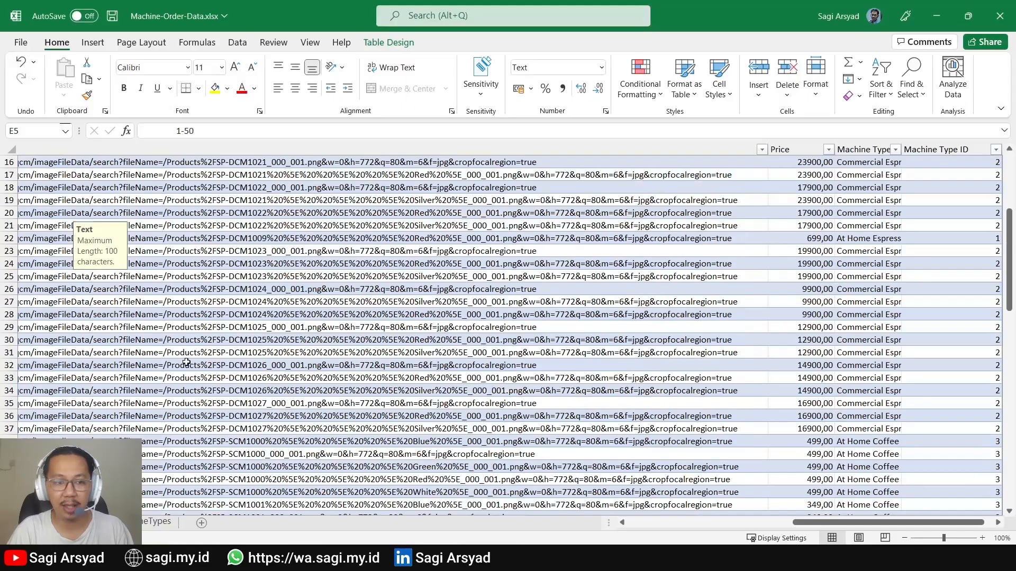
scroll(186, 362, "down", 14)
scroll(186, 363, "up", 19)
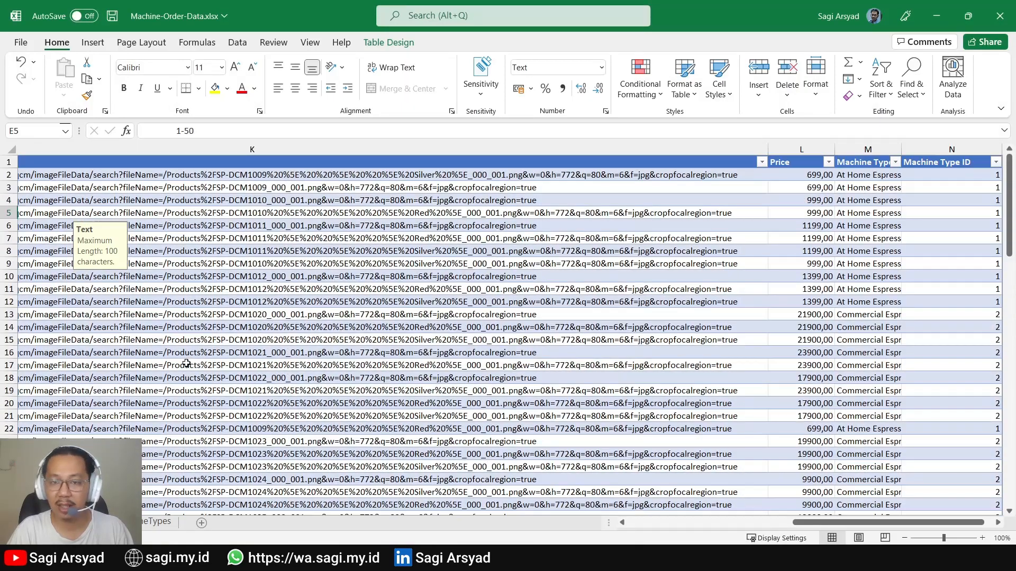
scroll(847, 523, "right", 2)
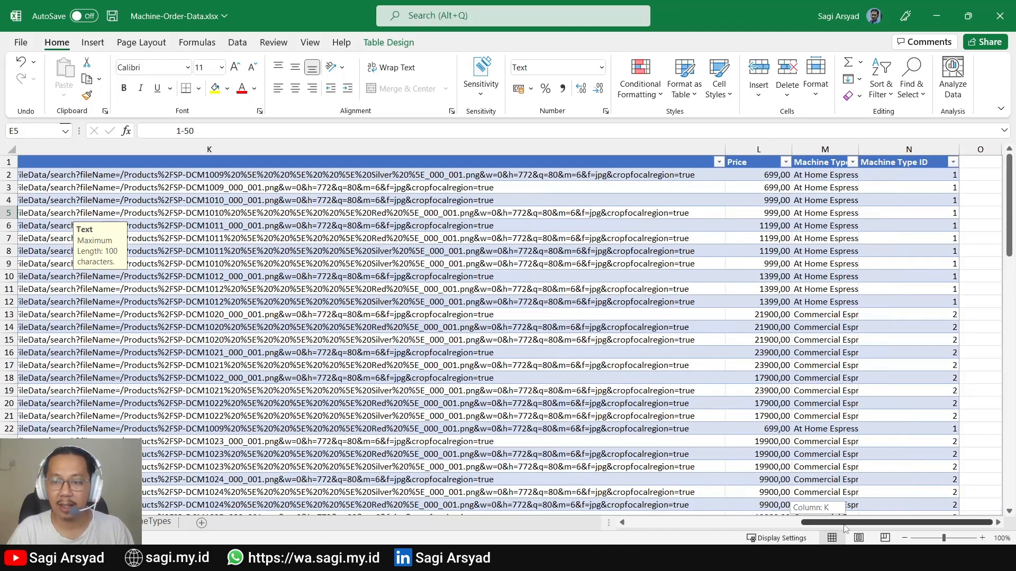
left_click(923, 189)
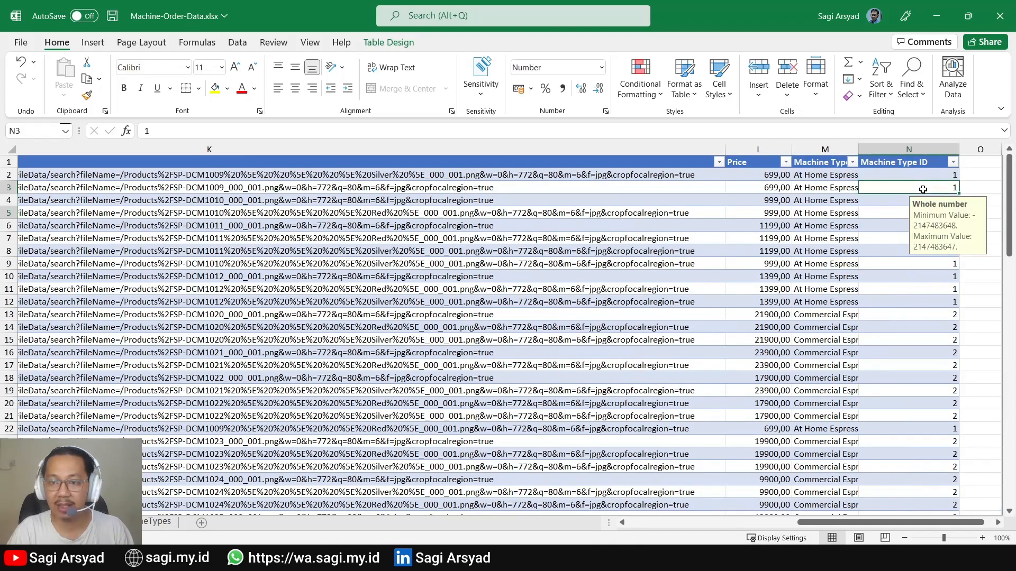
Step: Switch back to Power Apps and begin the Machine Gallery's Items formula as Filter(Machines, 'Machine Type ID'
key("alt+Tab")
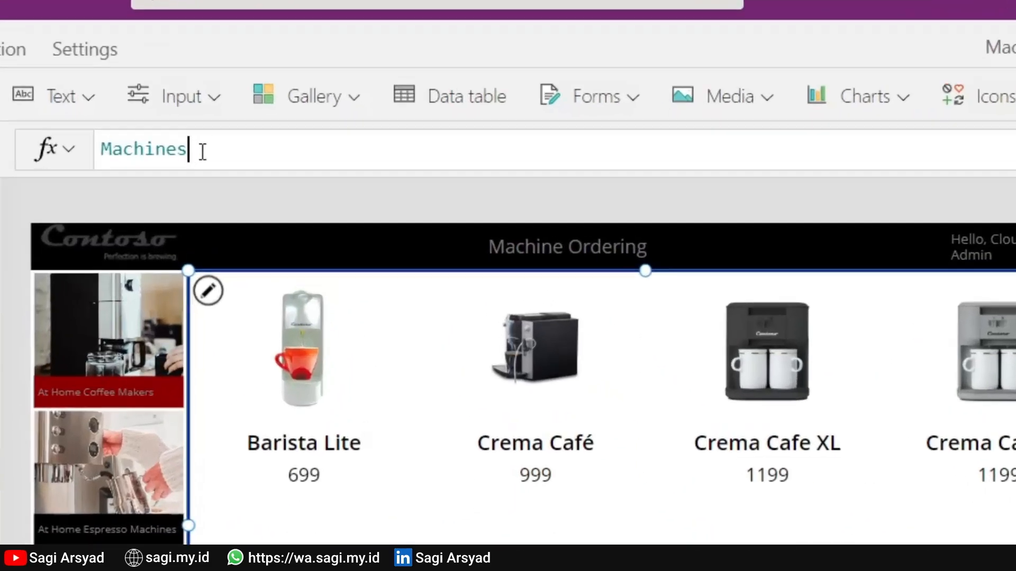
left_click(326, 145)
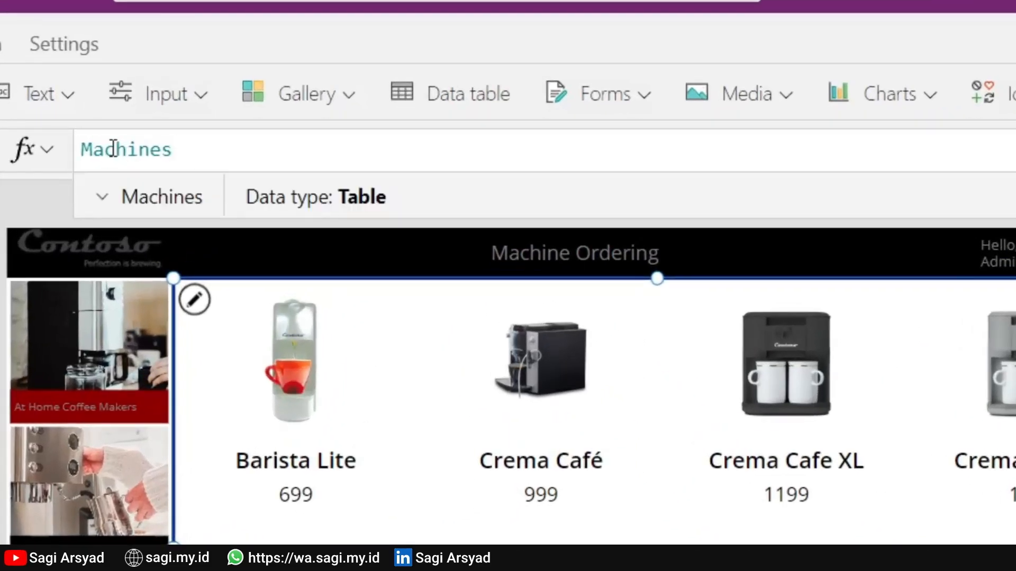
left_click(81, 144)
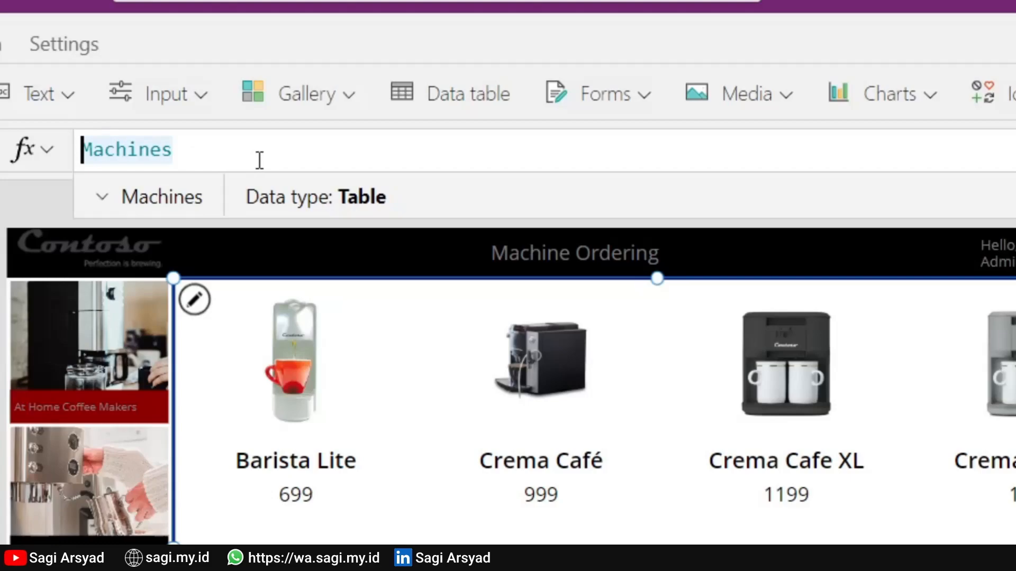
type("Filter")
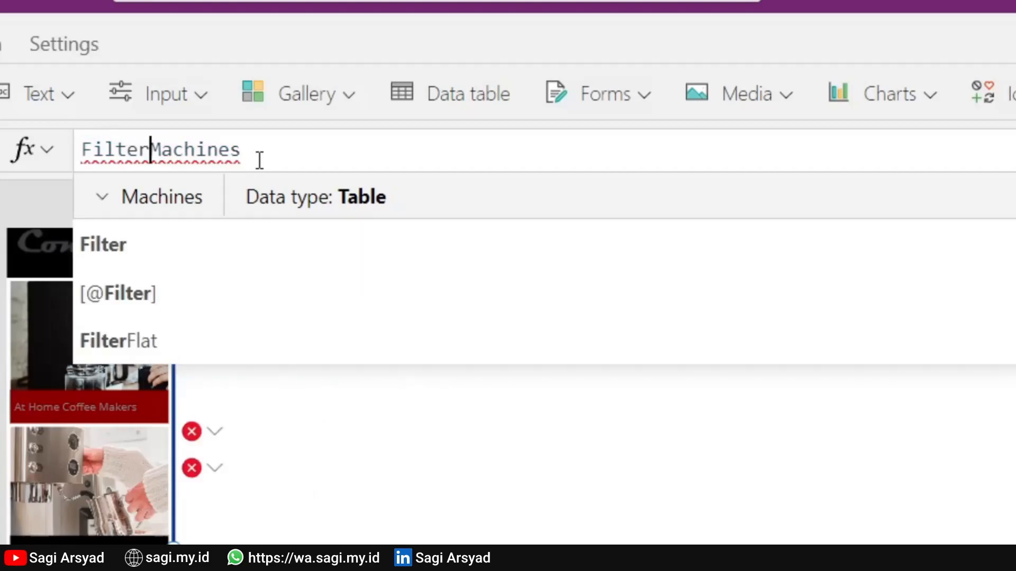
type("(")
left_click(259, 160)
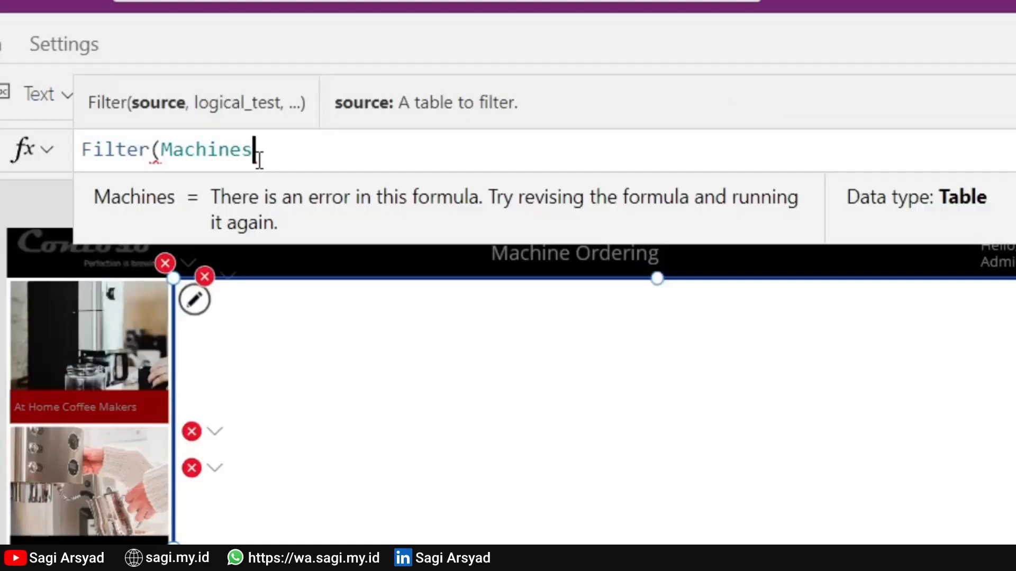
type(", ")
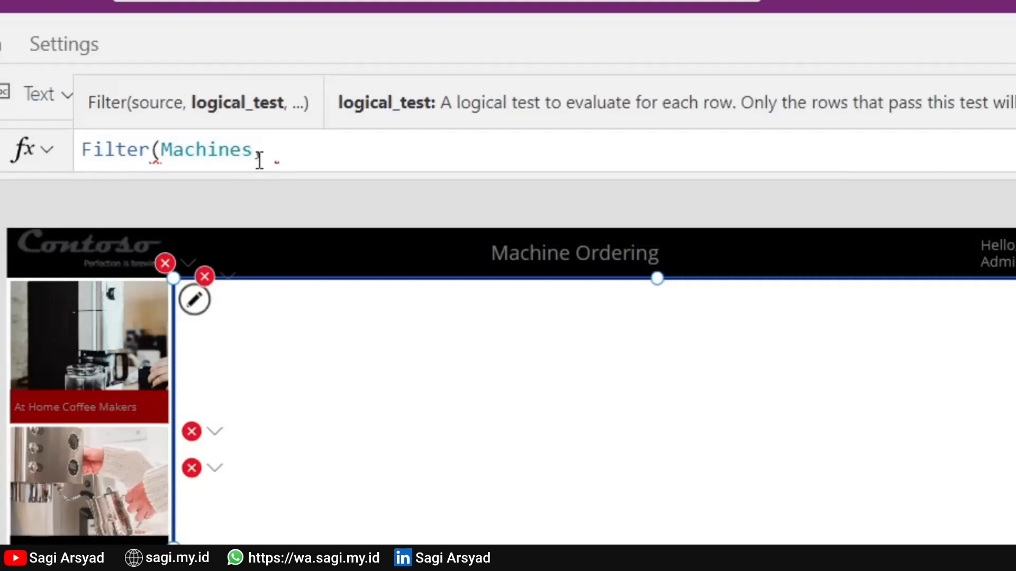
type("'Ma")
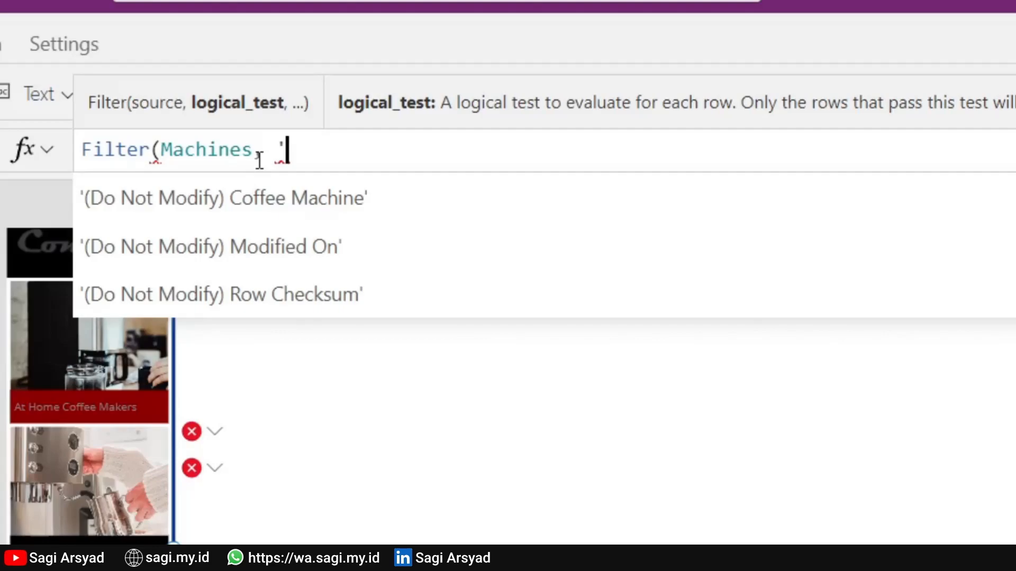
type("chin")
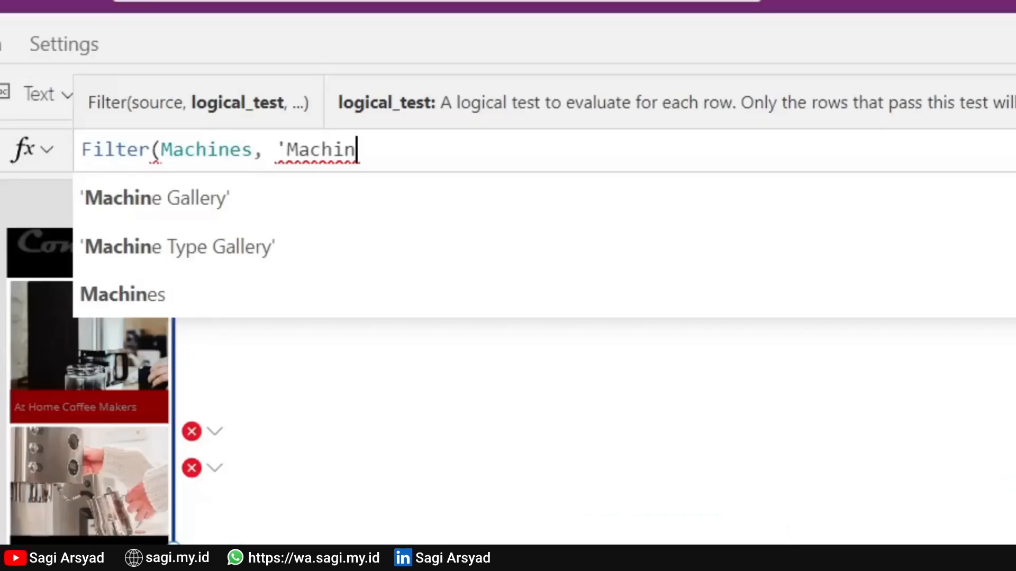
type("e ")
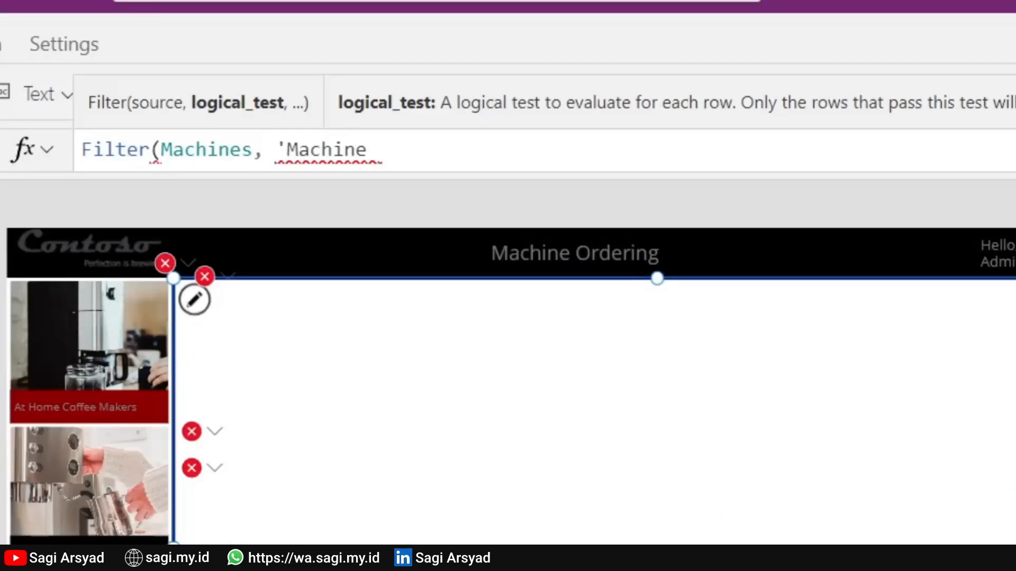
type("Ty")
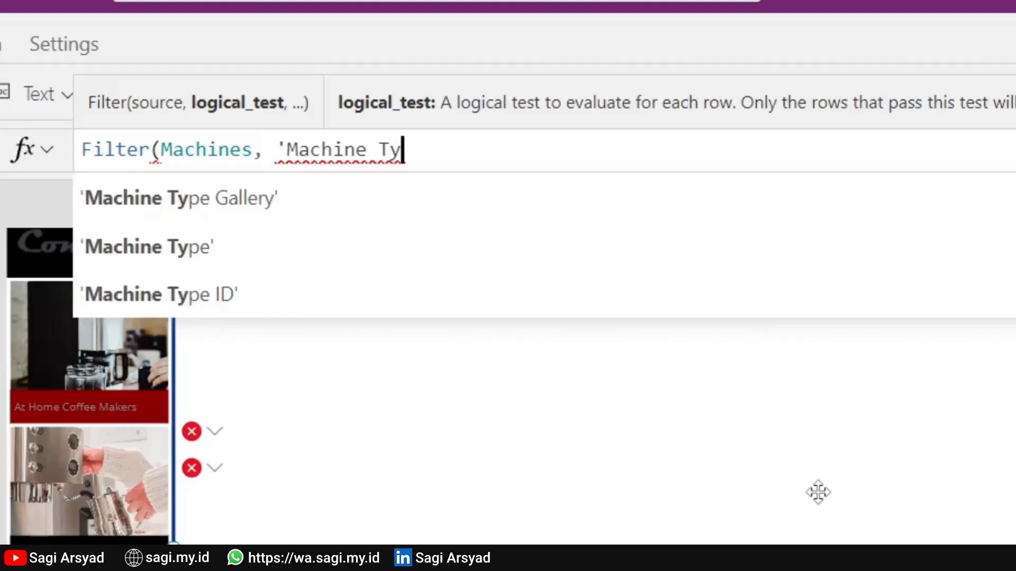
left_click(409, 306)
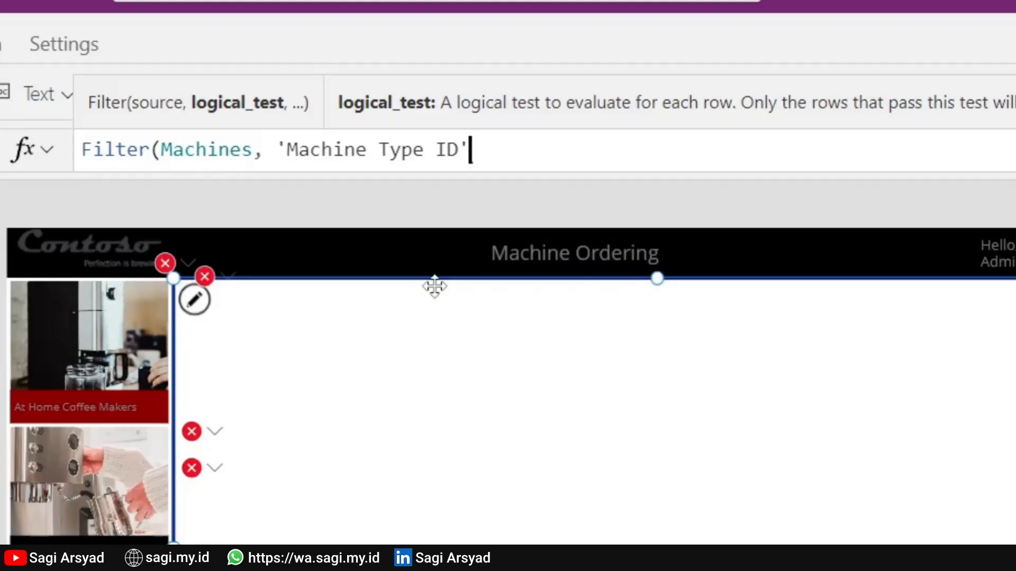
Step: Complete the filter condition by comparing 'Machine Type ID' with 'Machine Type Gallery'.Selected.'Type ID' and close the parenthesis
type("= Machine")
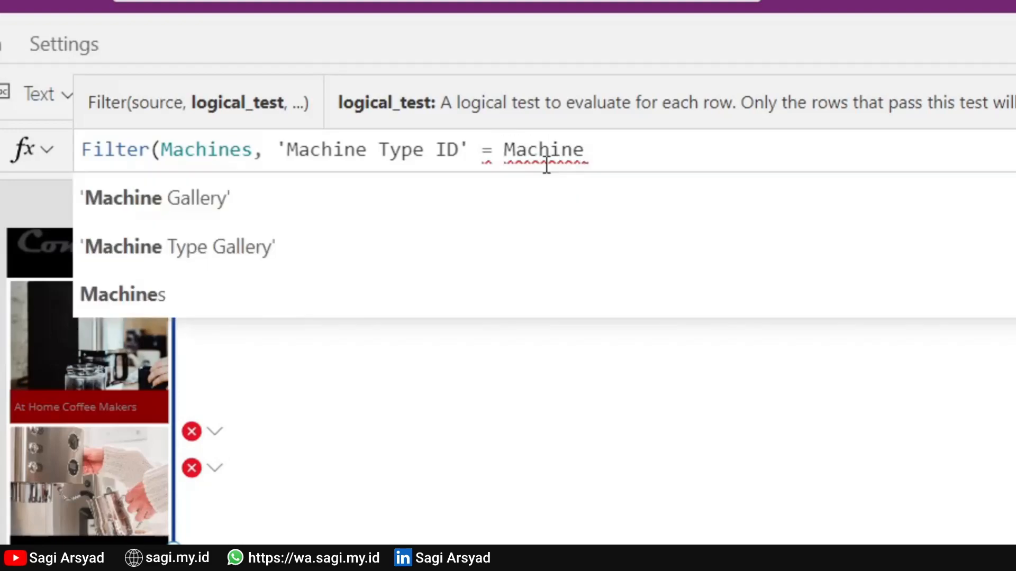
left_click(150, 240)
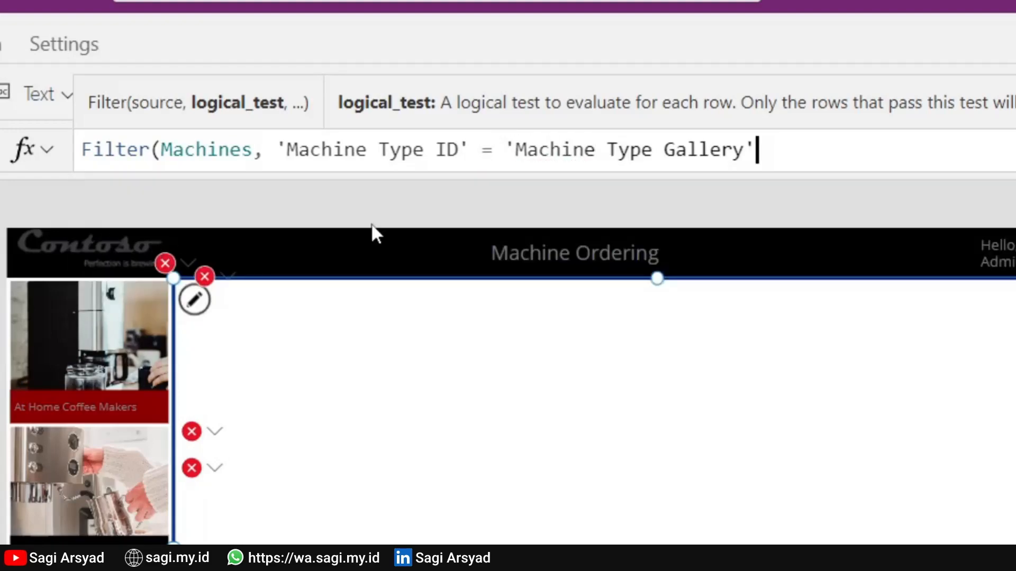
type("/")
key("BackSpace")
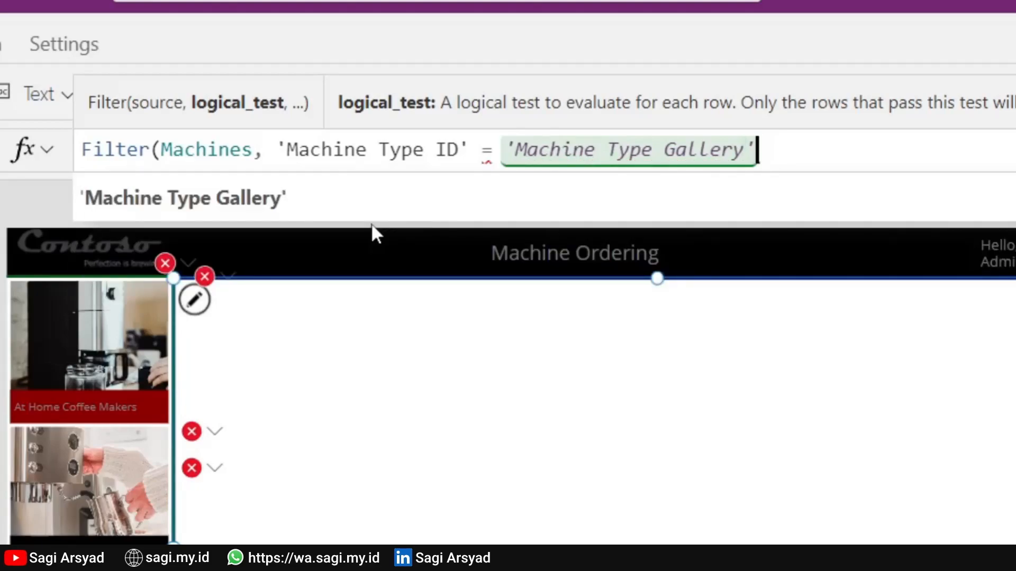
type(".sel")
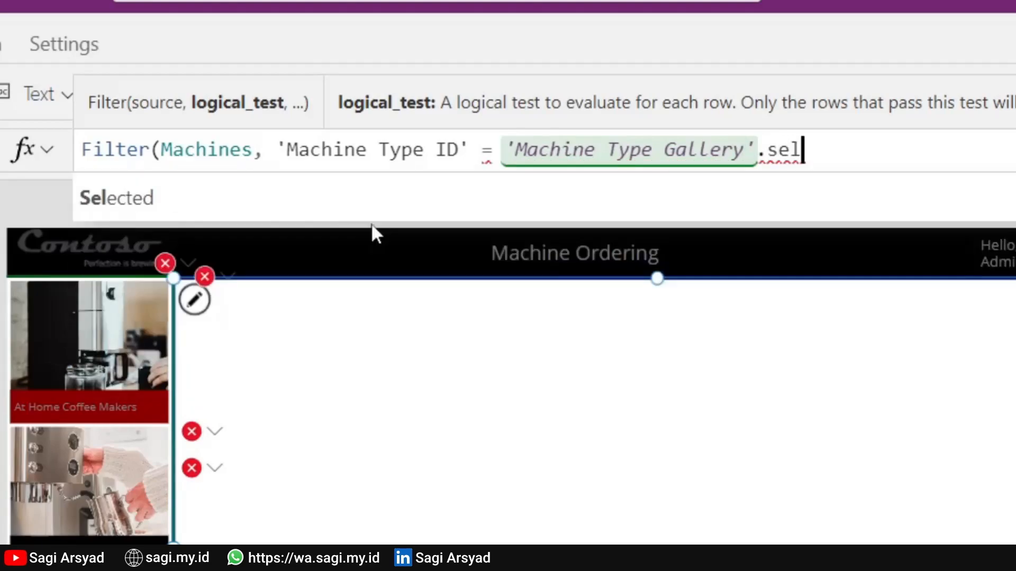
left_click(295, 200)
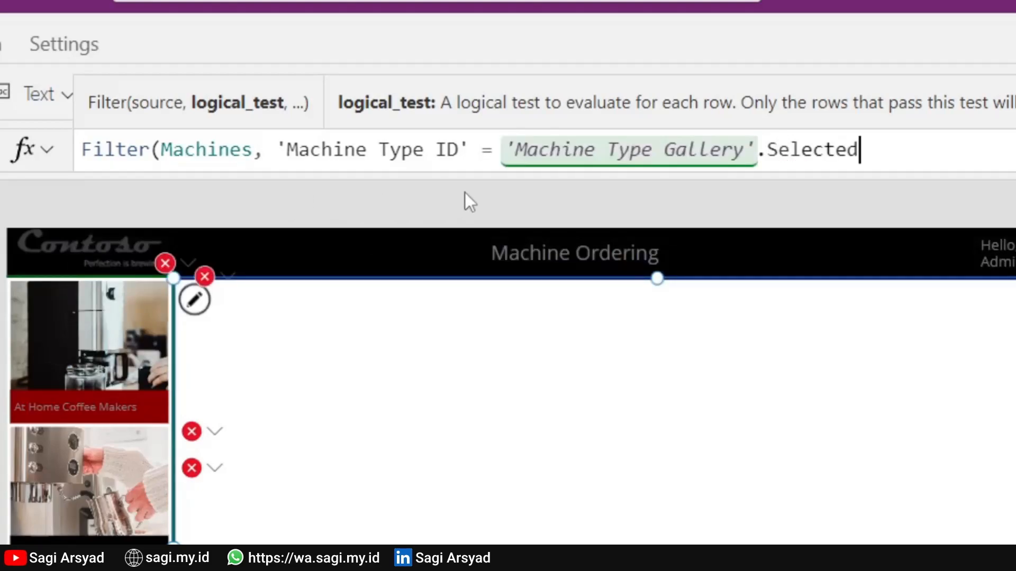
type(".")
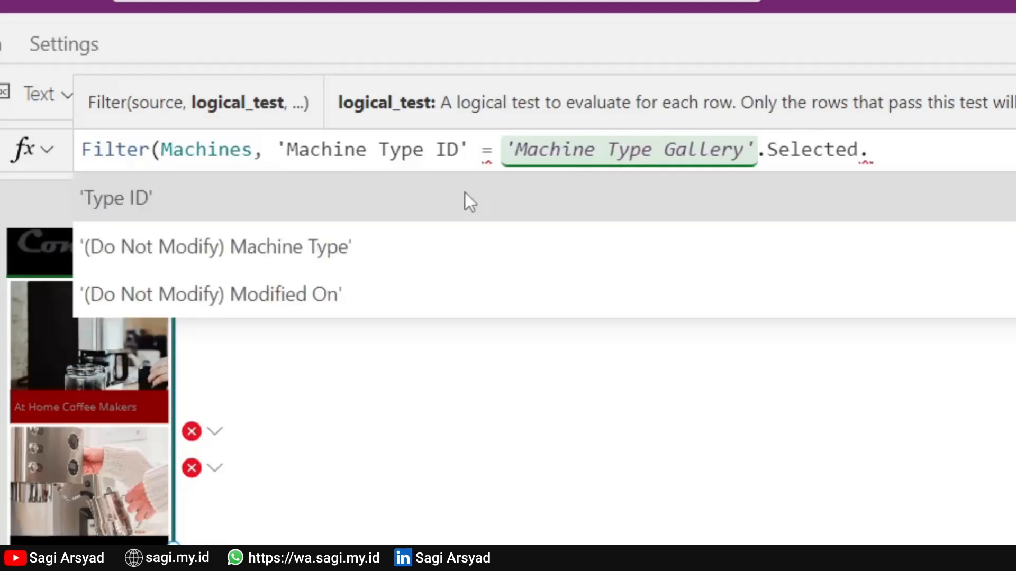
left_click(465, 193)
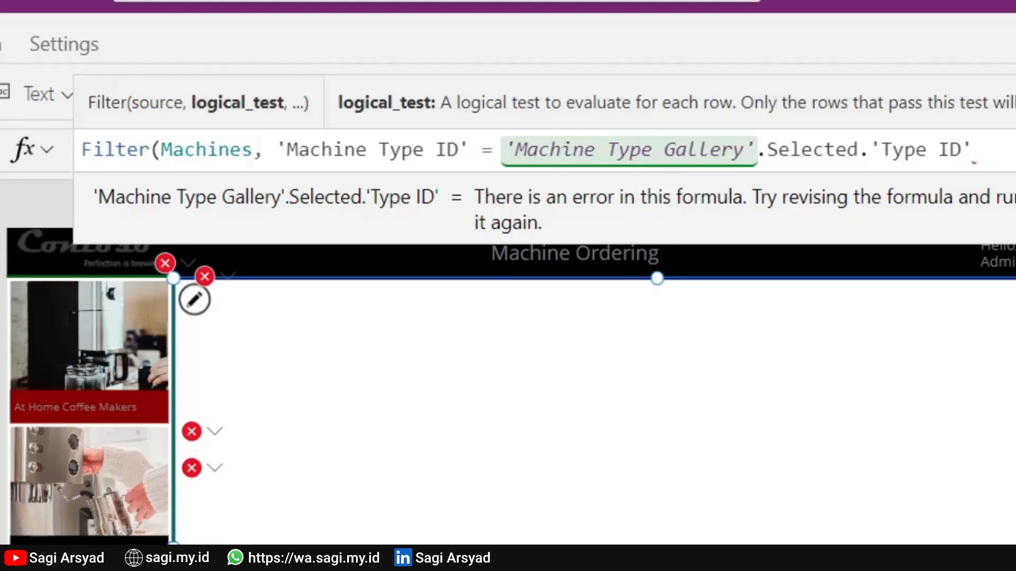
type(")")
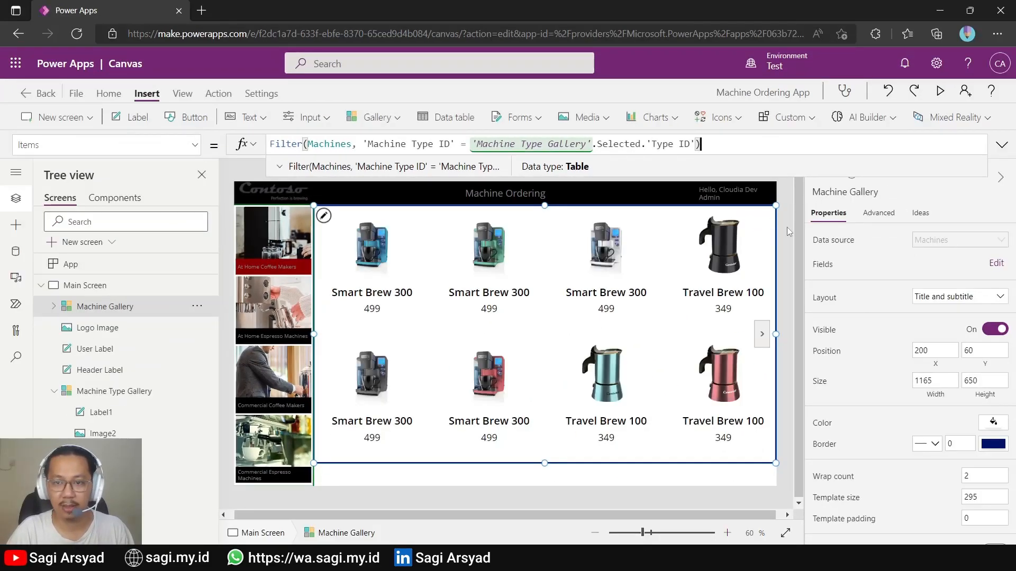
Step: Test the Machine Gallery filter by selecting each machine type in the app preview, and save the app after closing the preview
left_click(939, 90)
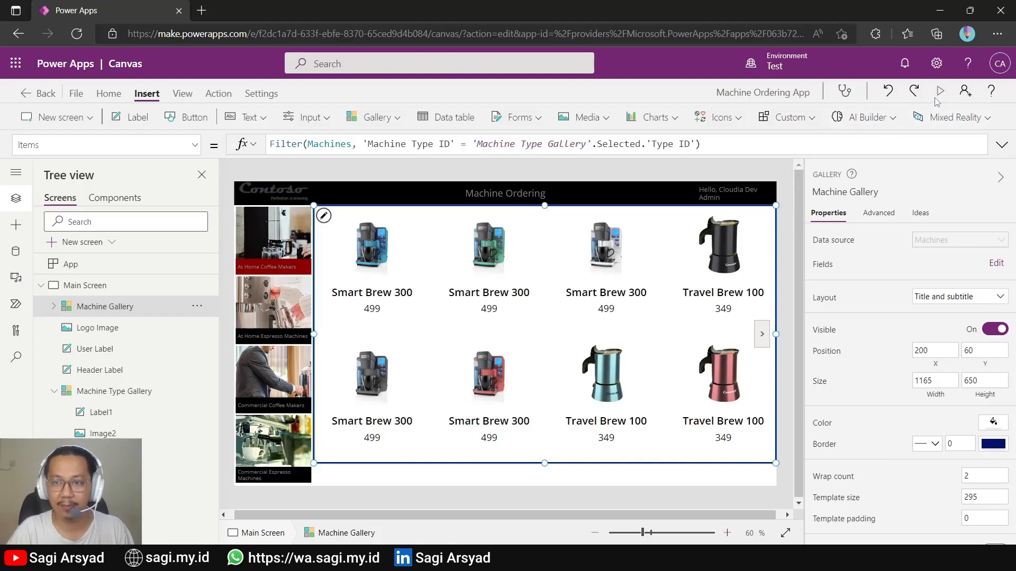
left_click(161, 262)
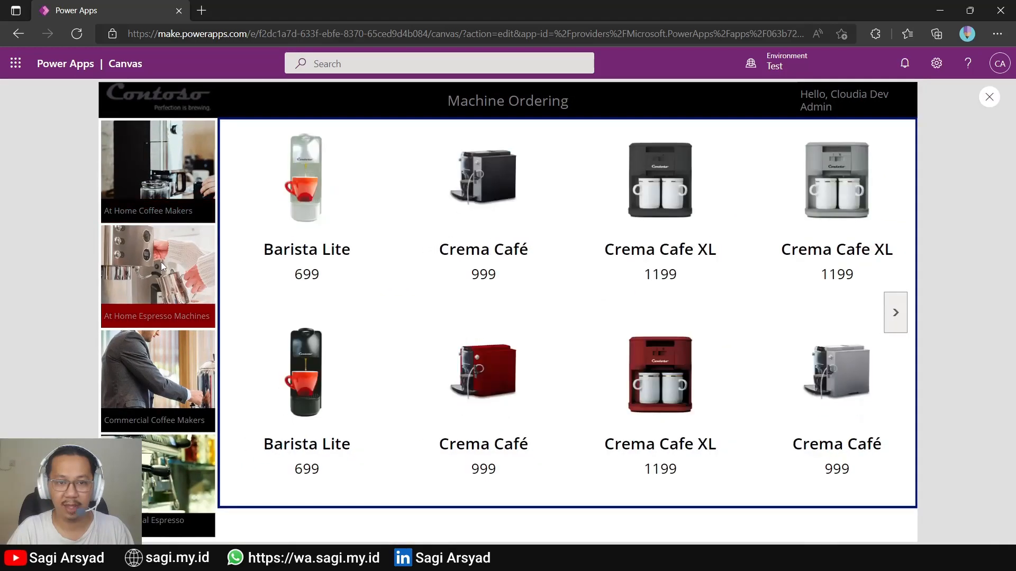
left_click(177, 393)
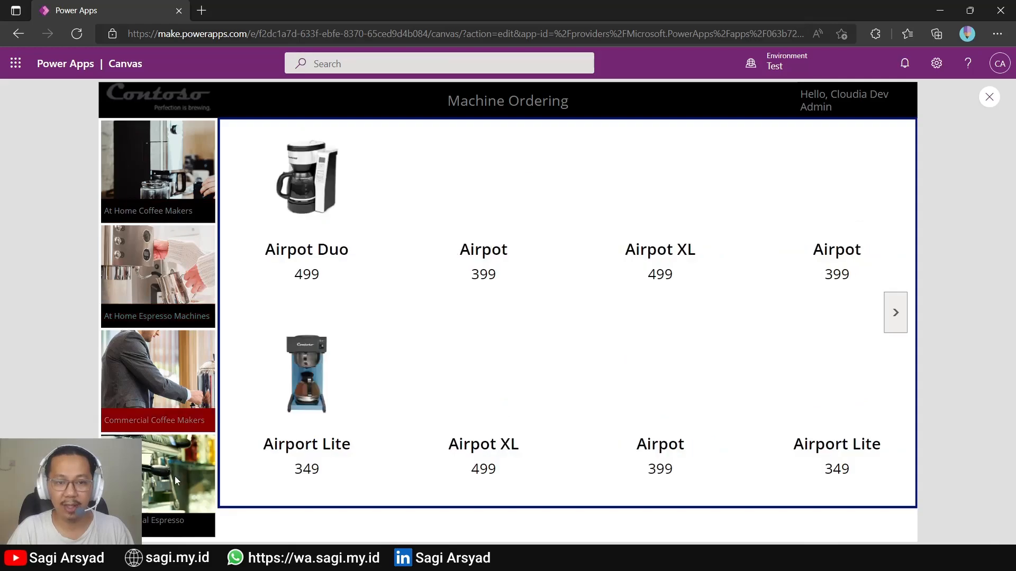
left_click(175, 476)
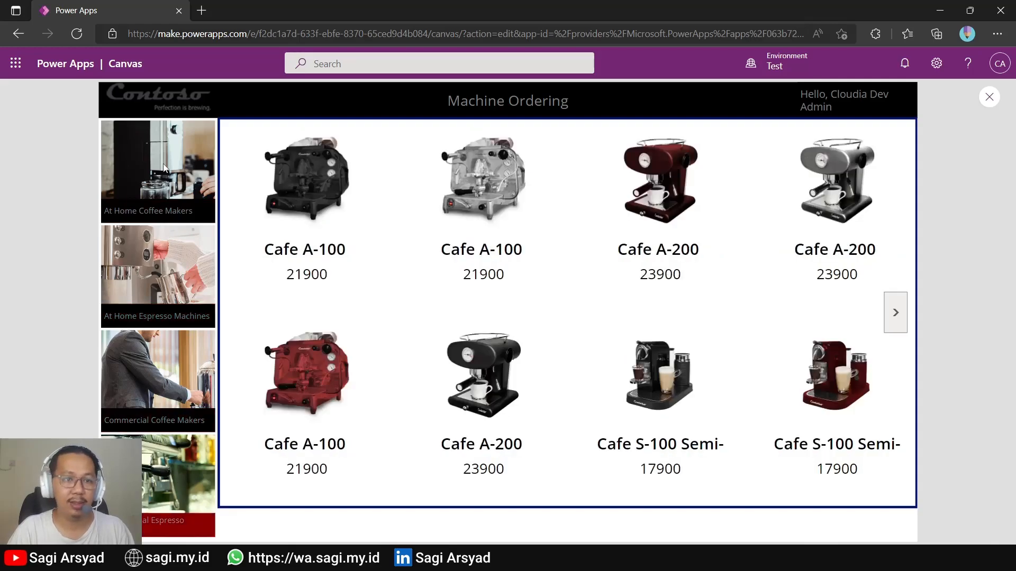
left_click(163, 168)
left_click(167, 271)
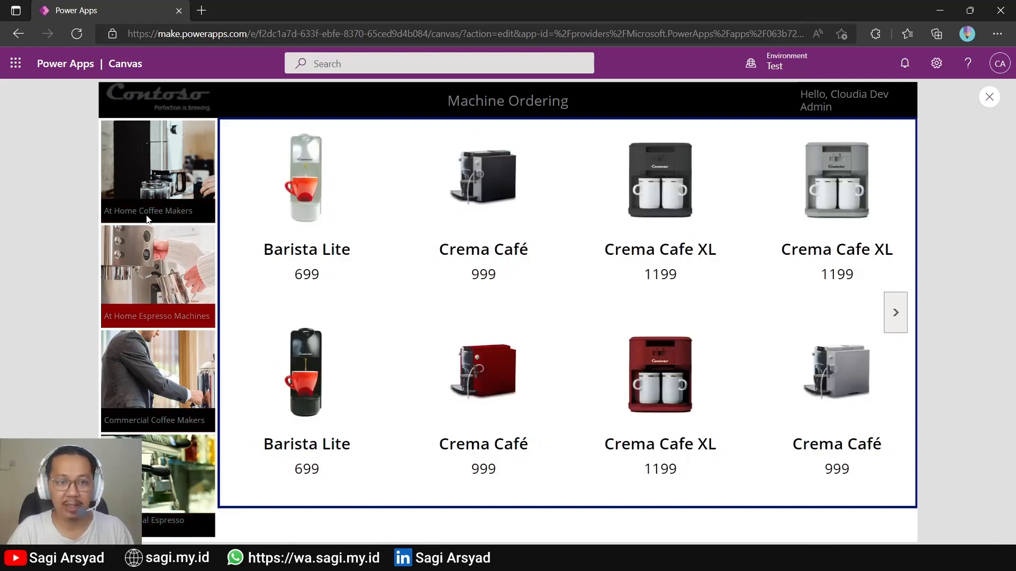
left_click(147, 176)
left_click(154, 351)
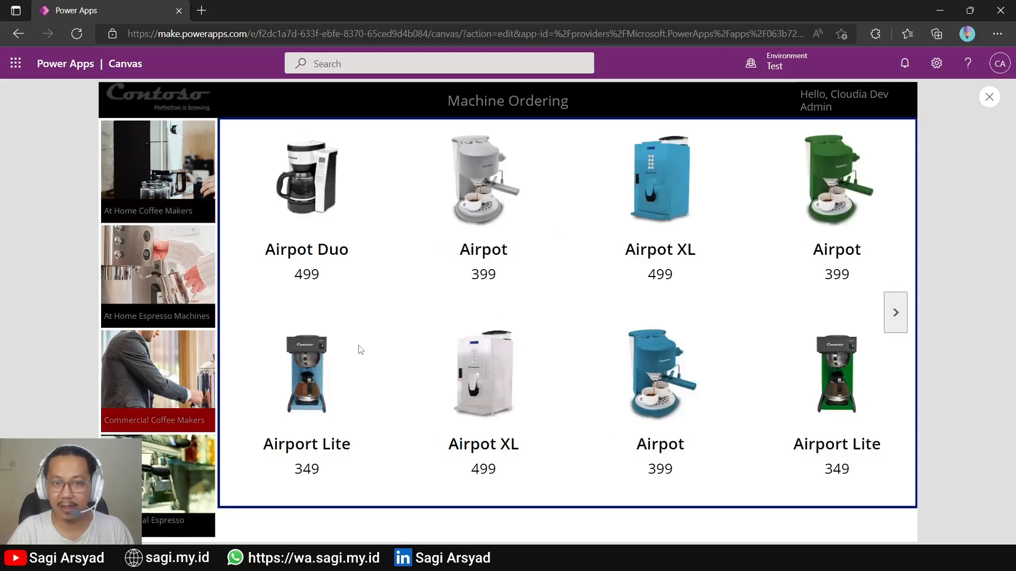
left_click(189, 176)
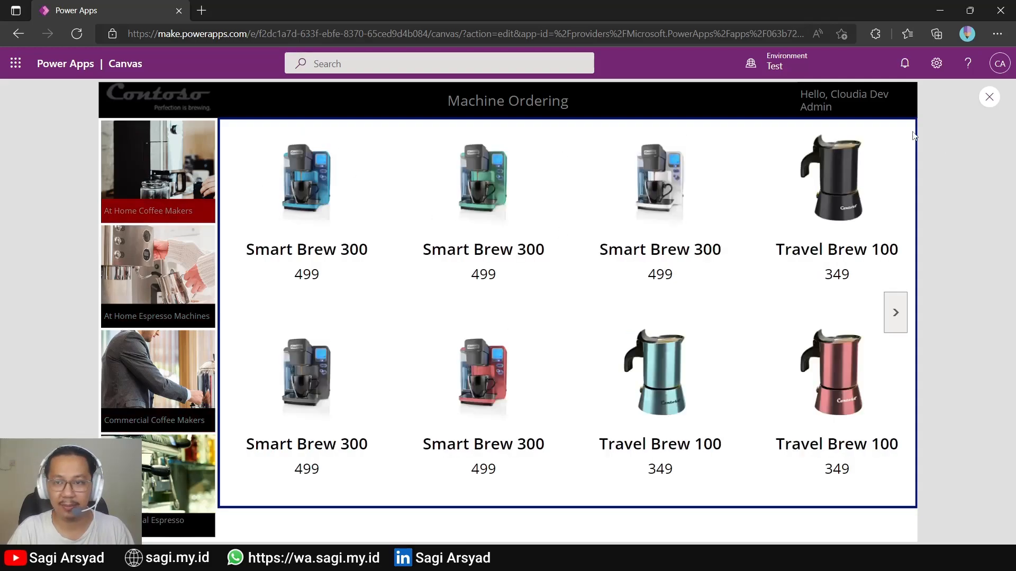
left_click(987, 96)
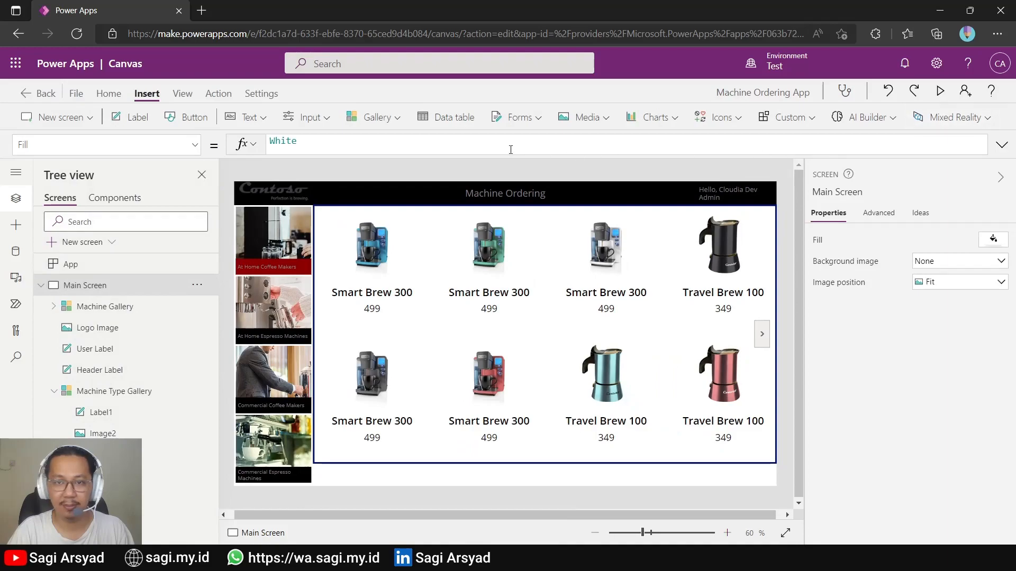
key("ctrl+s")
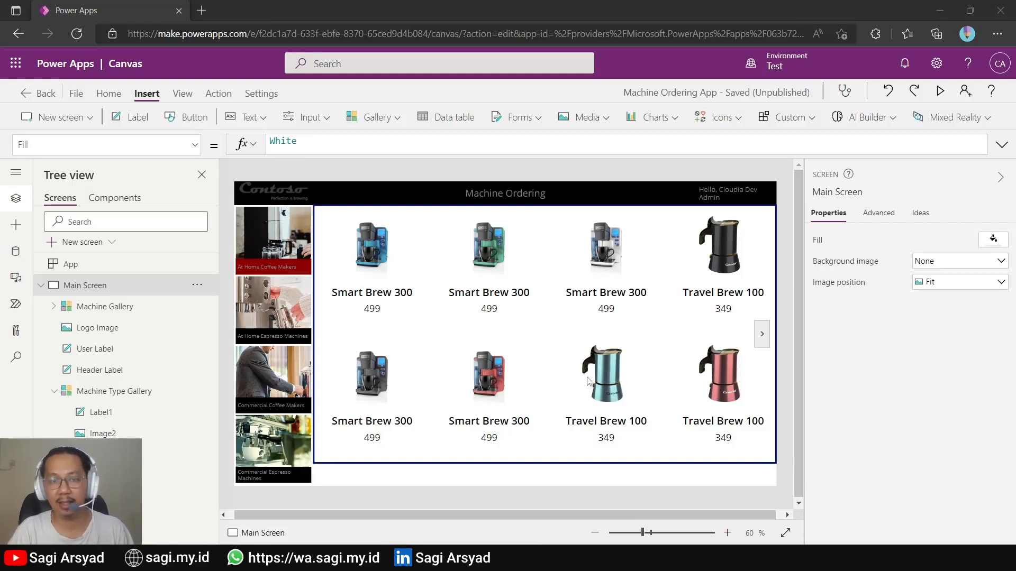
Step: Format the Machine Gallery's price label by setting its Text formula to Text(ThisItem.Price, "$##,###.00")
left_click(372, 312)
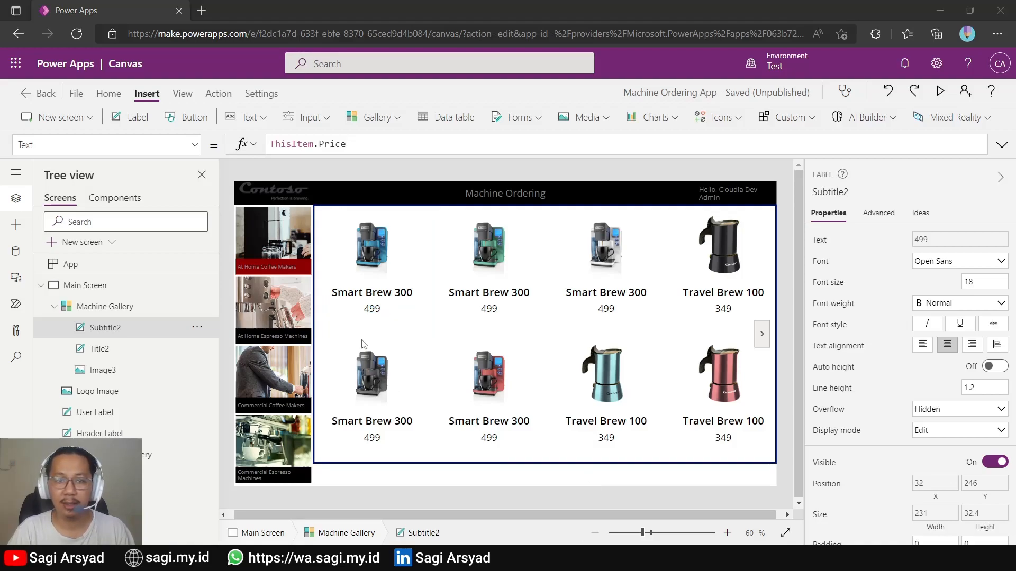
left_click(374, 311)
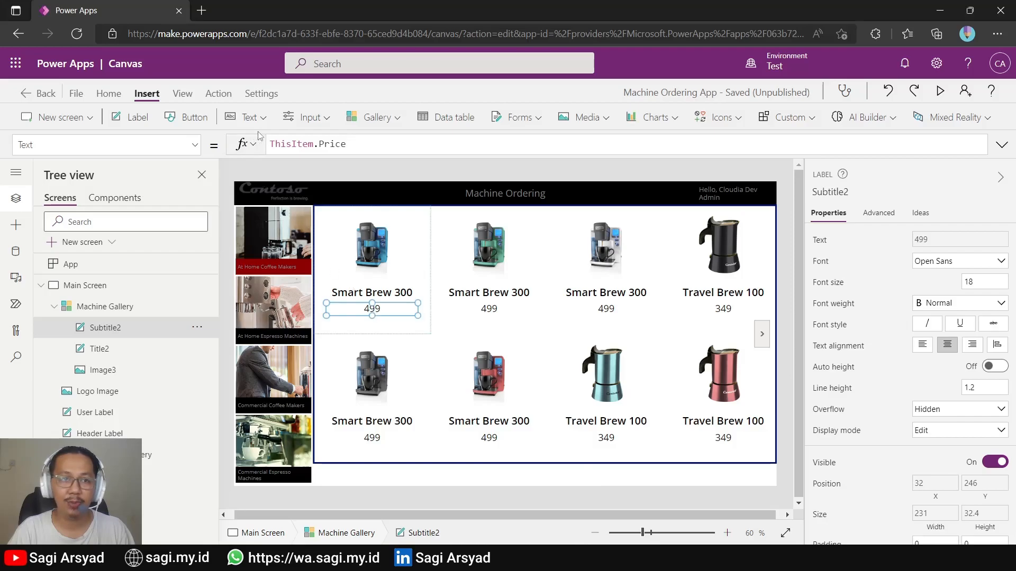
left_click(329, 142)
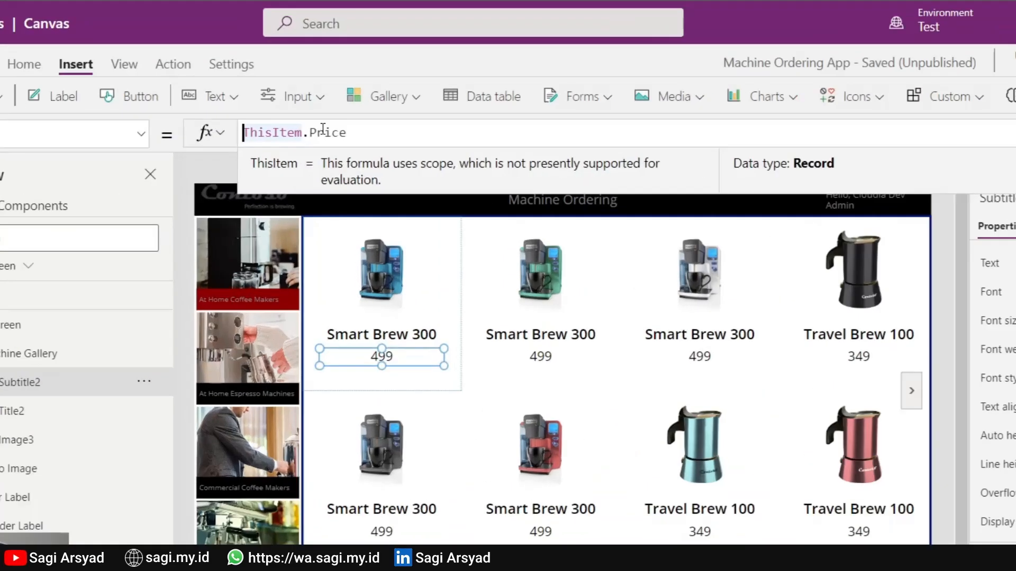
key("Home")
type("Text(")
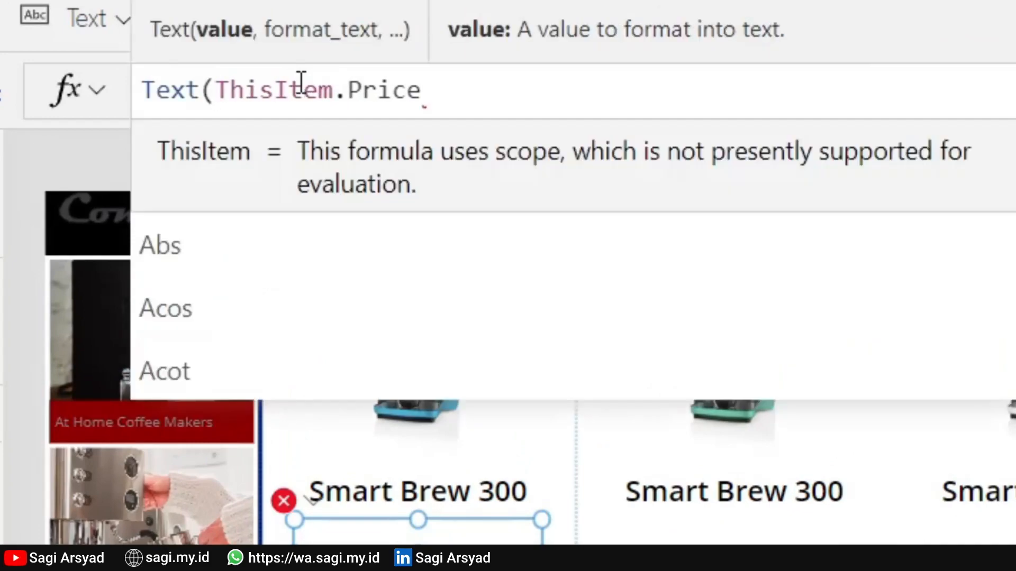
left_click(483, 90)
type(", ")
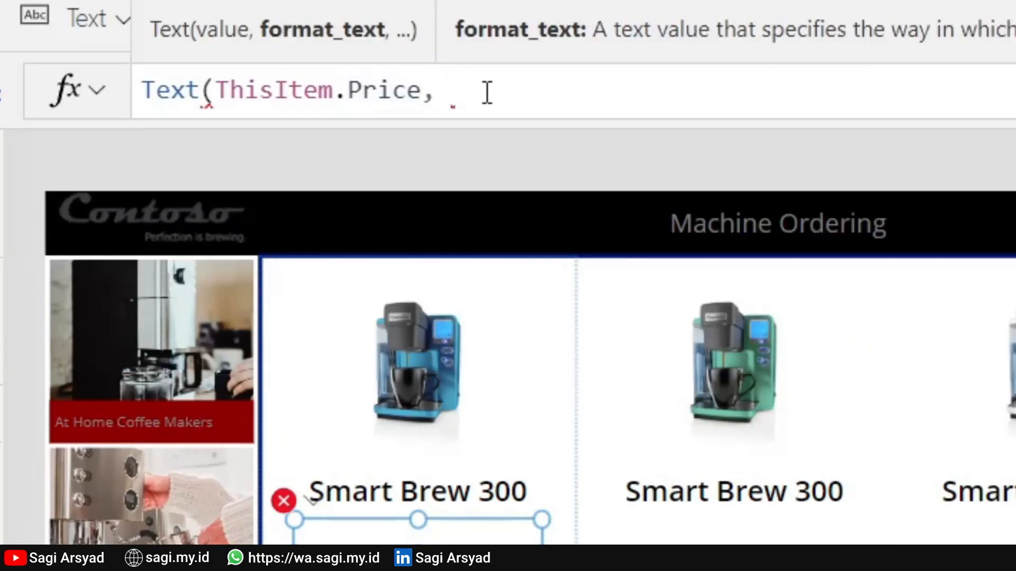
type("\"$##,##")
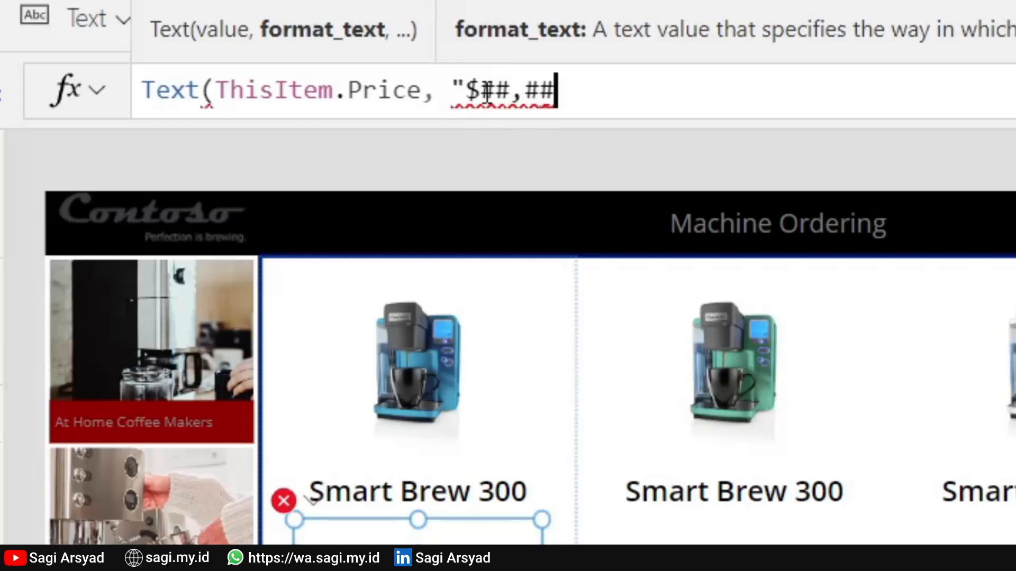
type("#")
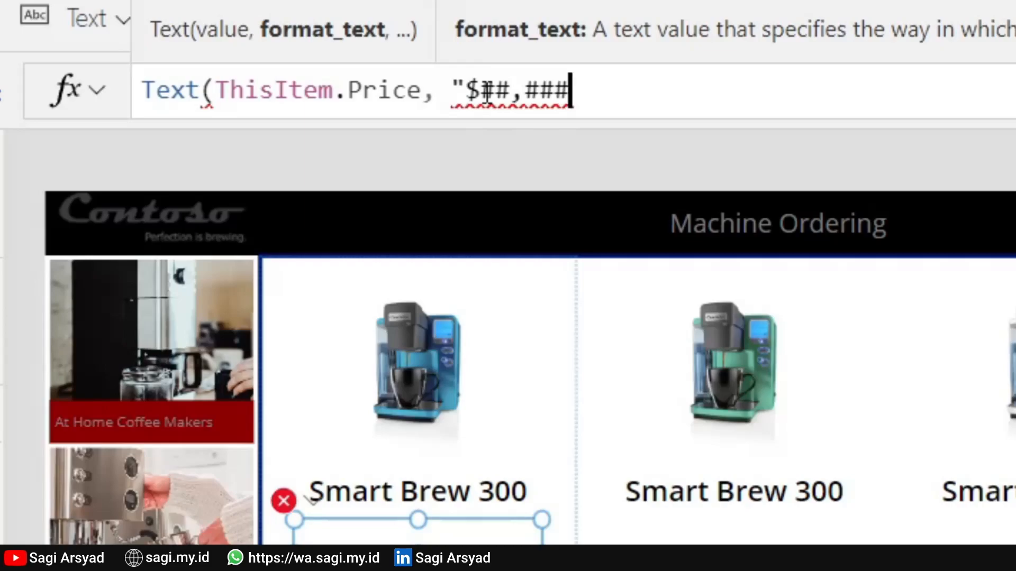
type(".0")
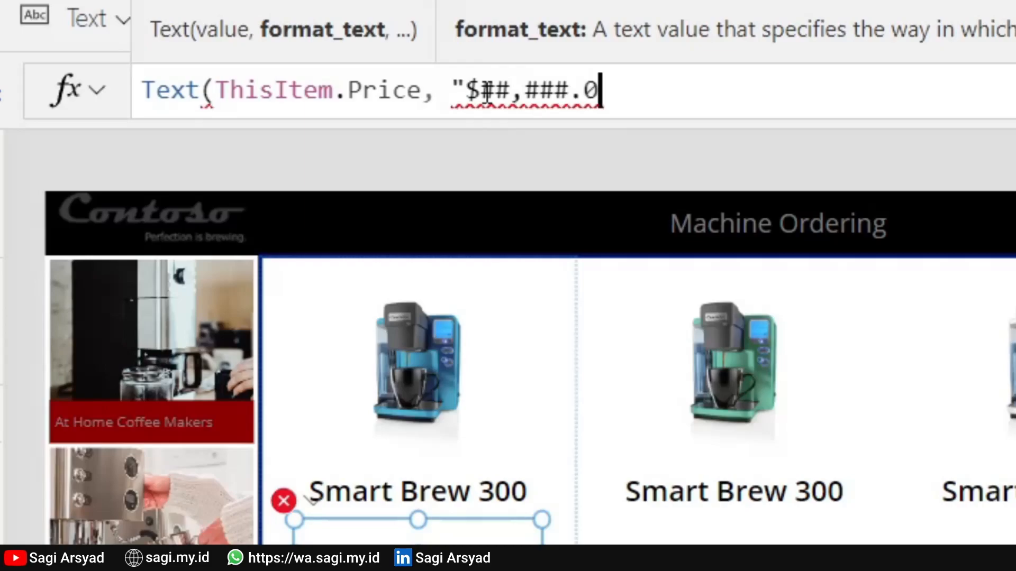
type("0\"")
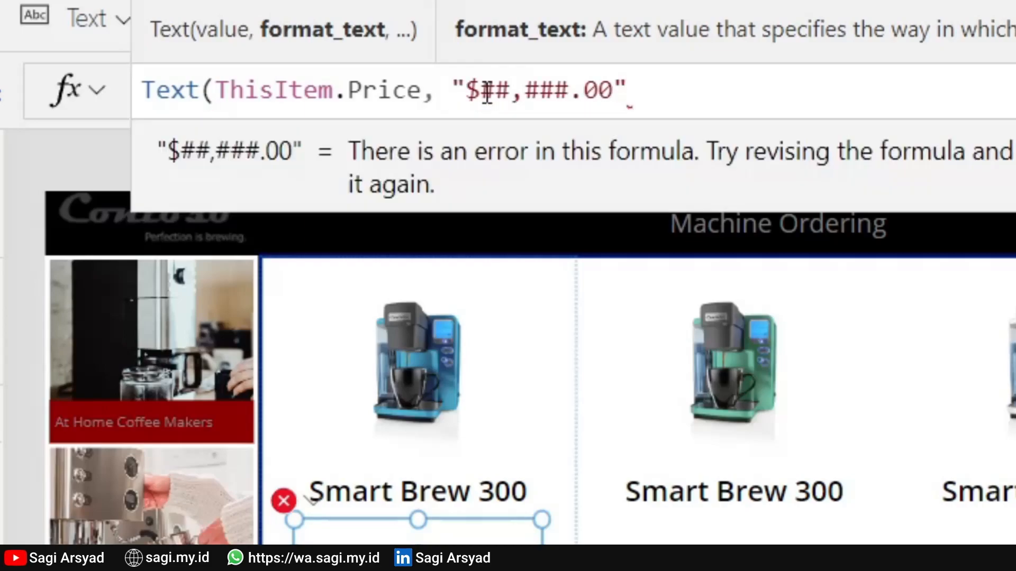
type(")")
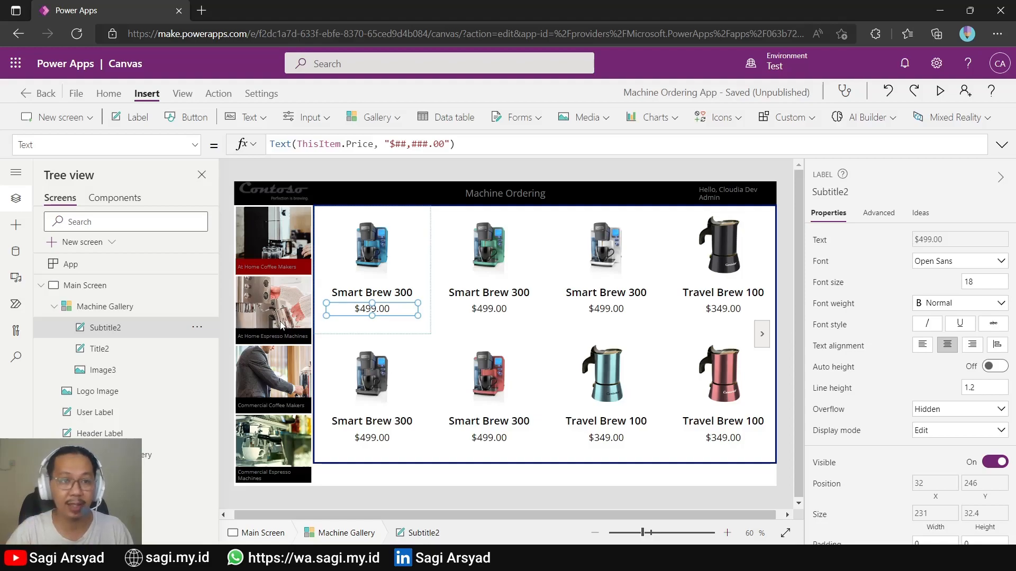
Step: Replace the price label's Color value with the start of a conditional formula, If(ThisItem.Price > 10000
left_click(195, 144)
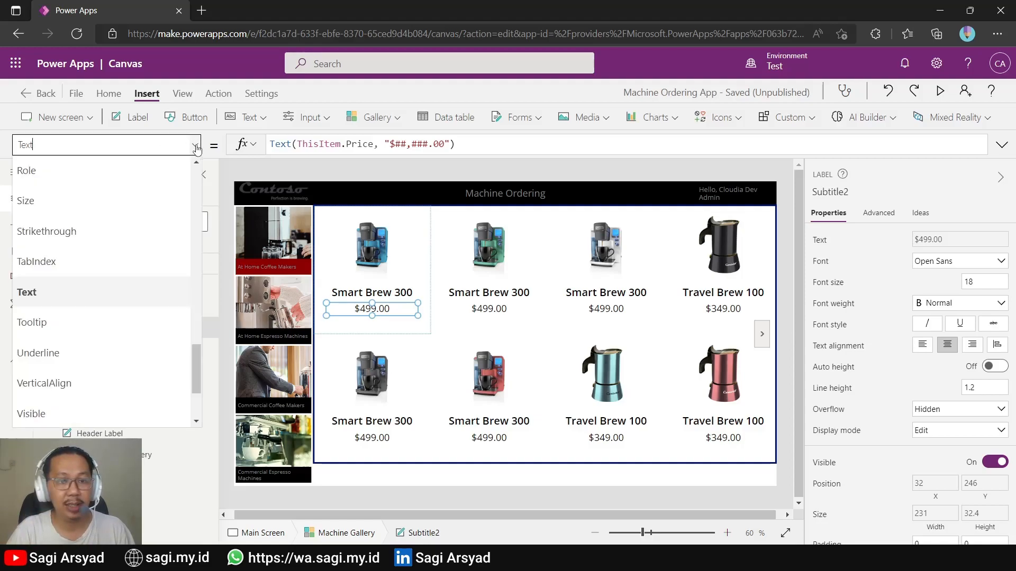
scroll(103, 294, "up", 5)
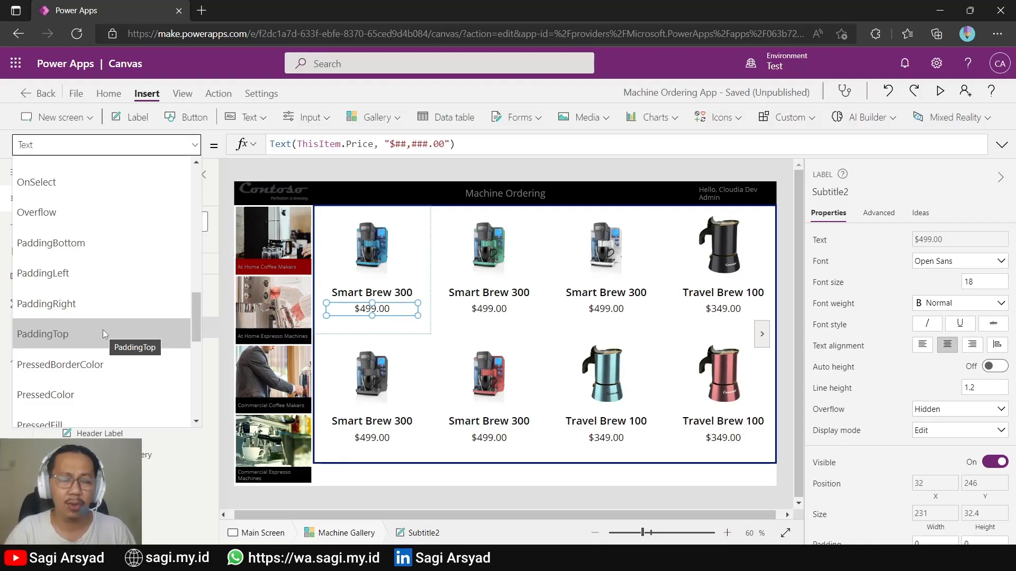
scroll(83, 297, "up", 10)
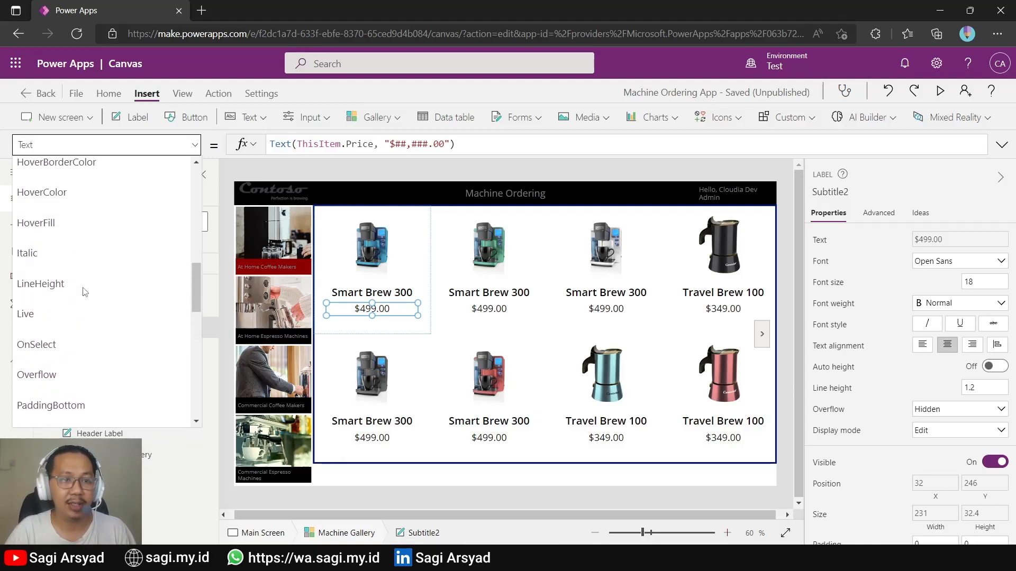
scroll(77, 279, "up", 3)
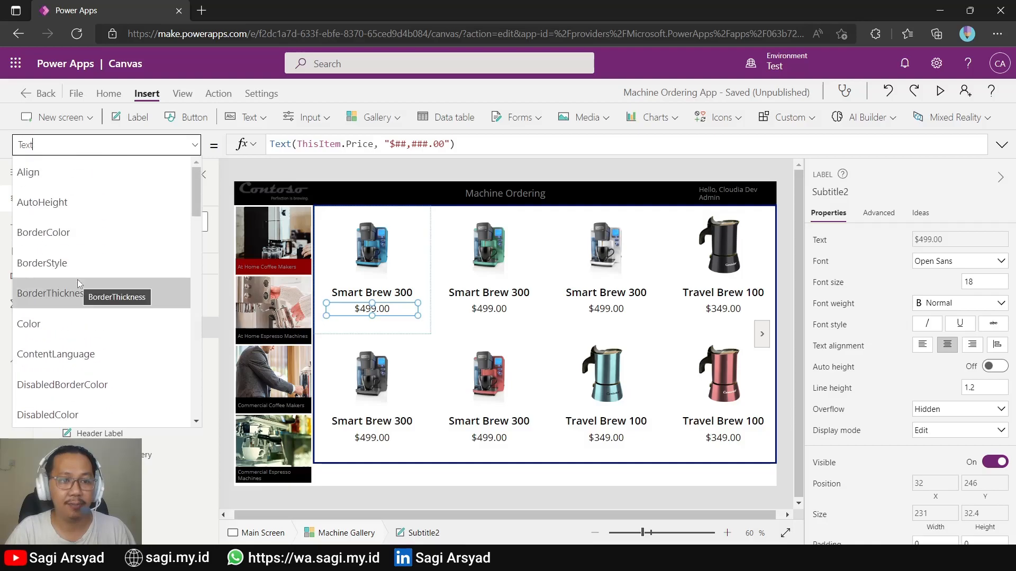
scroll(77, 279, "down", 3)
left_click(69, 205)
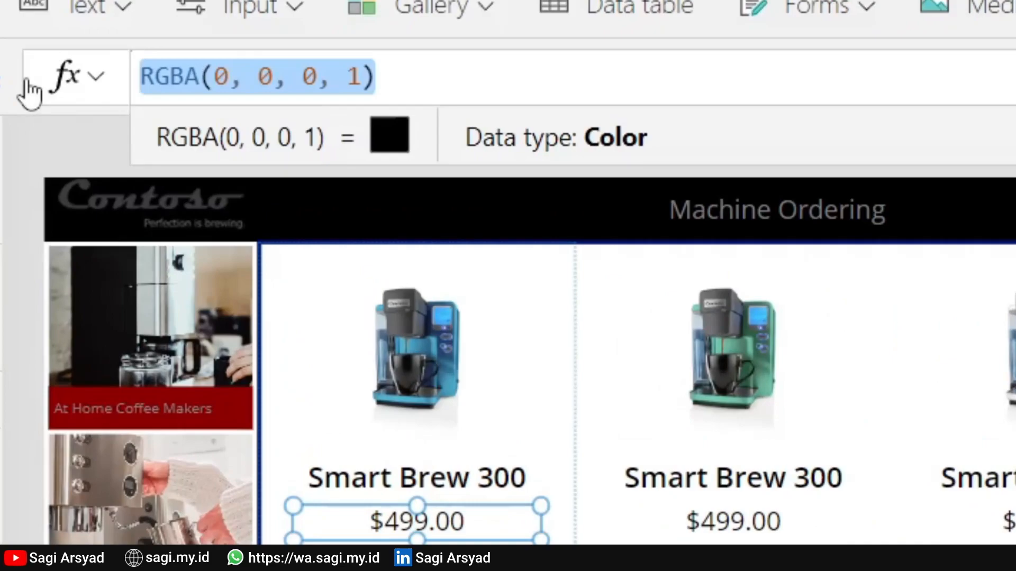
type("If(")
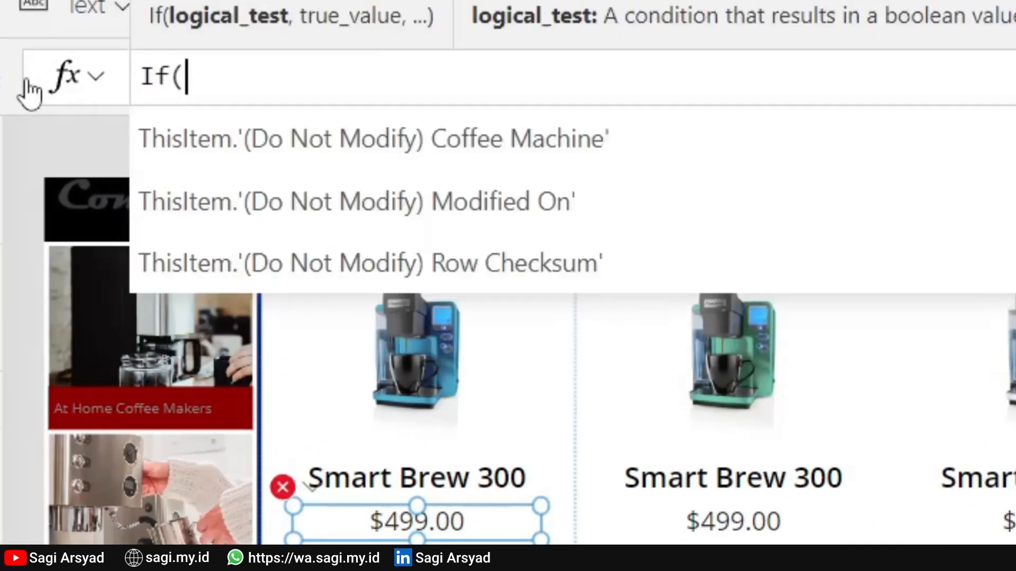
type("This")
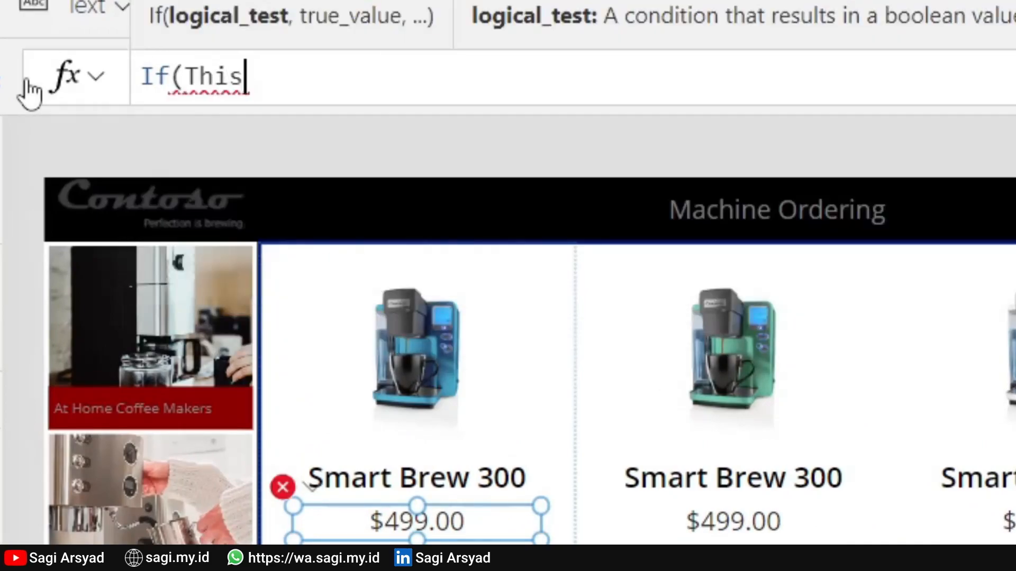
type("ite")
key("Tab")
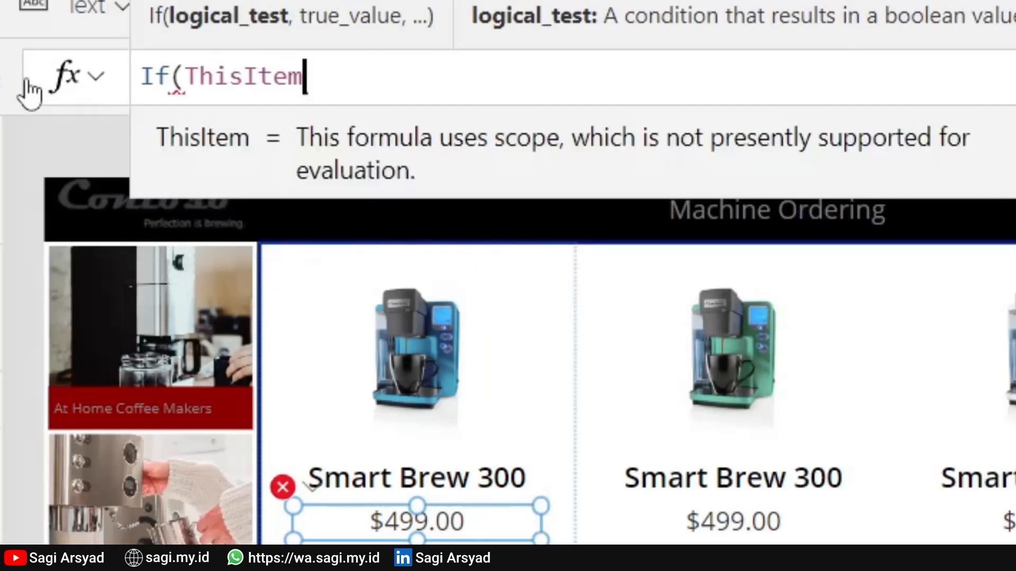
type(".")
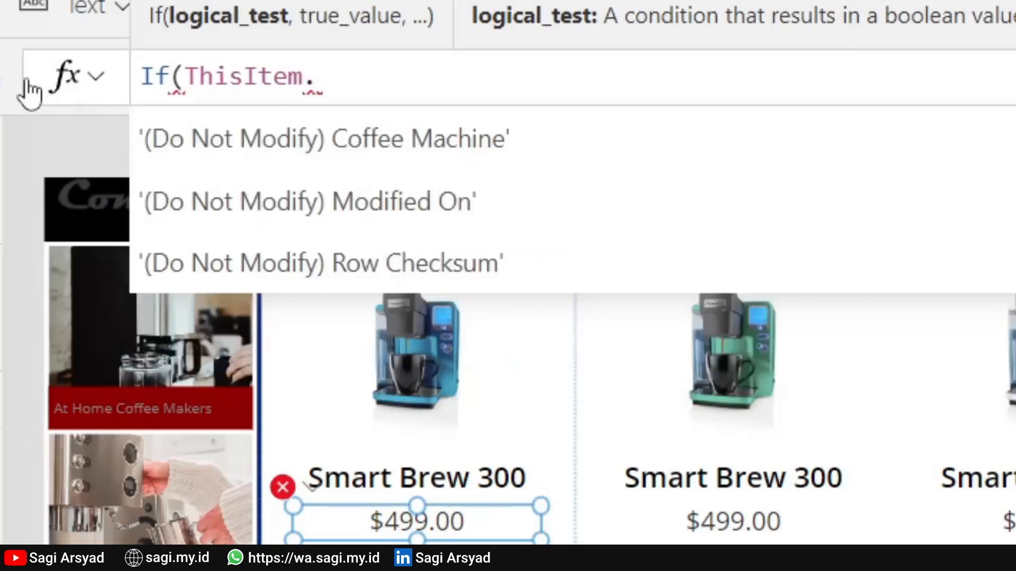
type("Price")
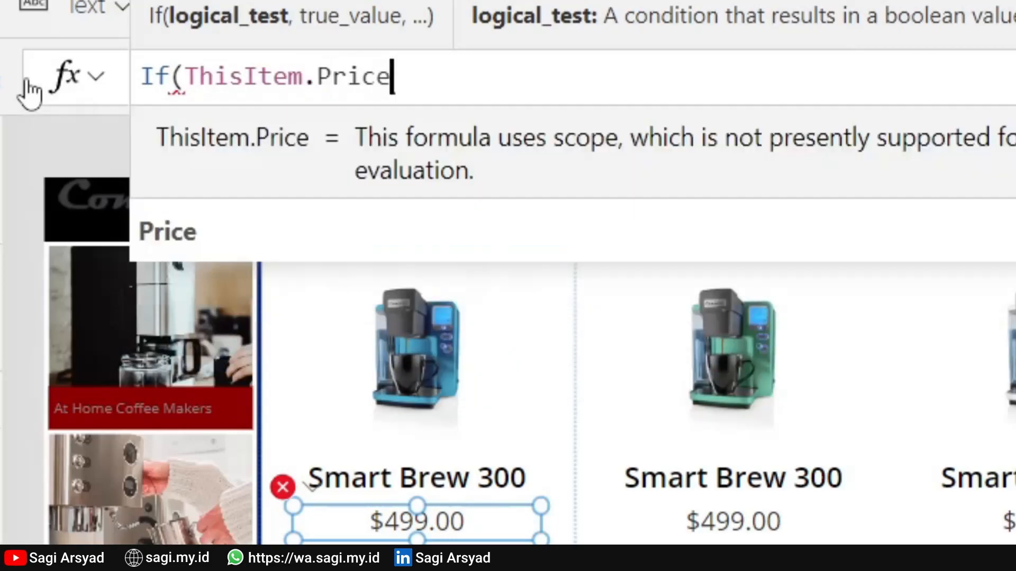
type(" > ")
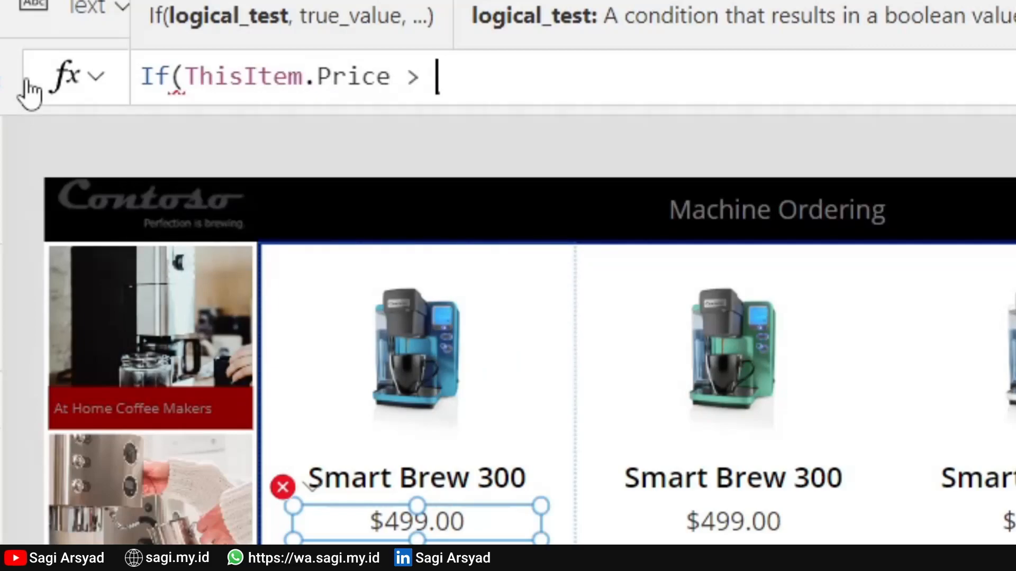
type("10000")
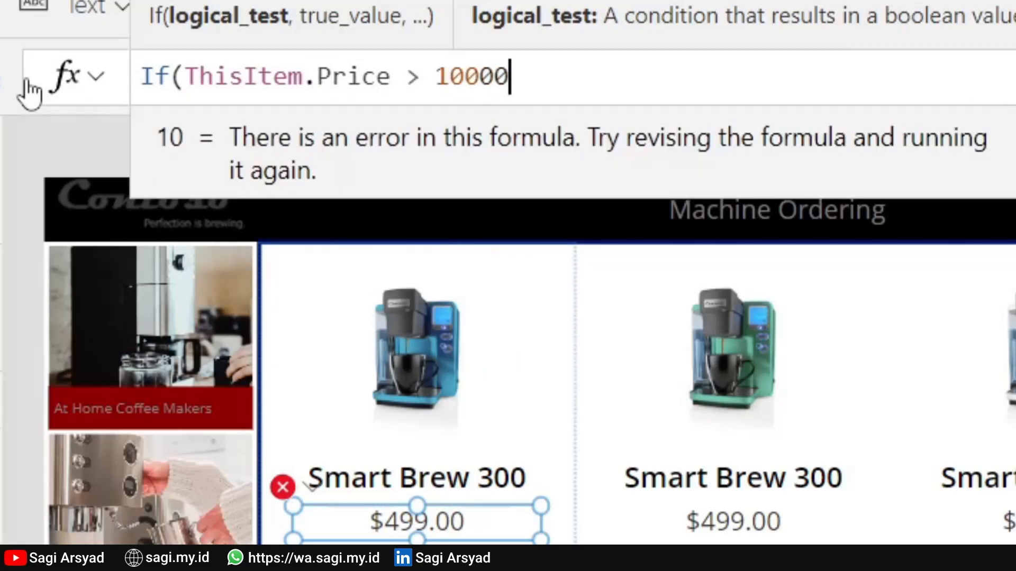
Step: Complete the Color formula with OrangeRed as the true value and Gray as the else value, and close the parenthesis
type(", ")
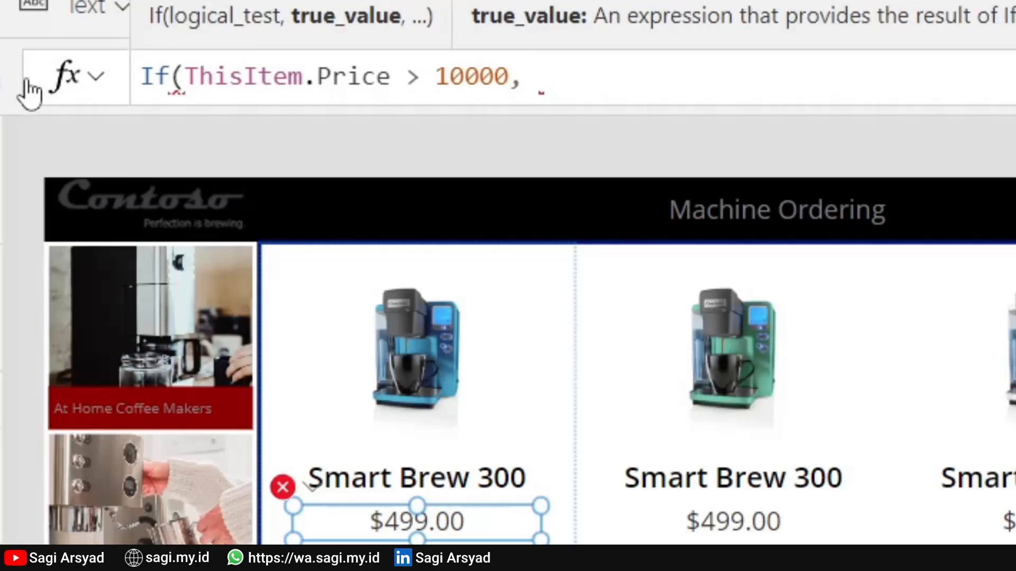
type("Orage")
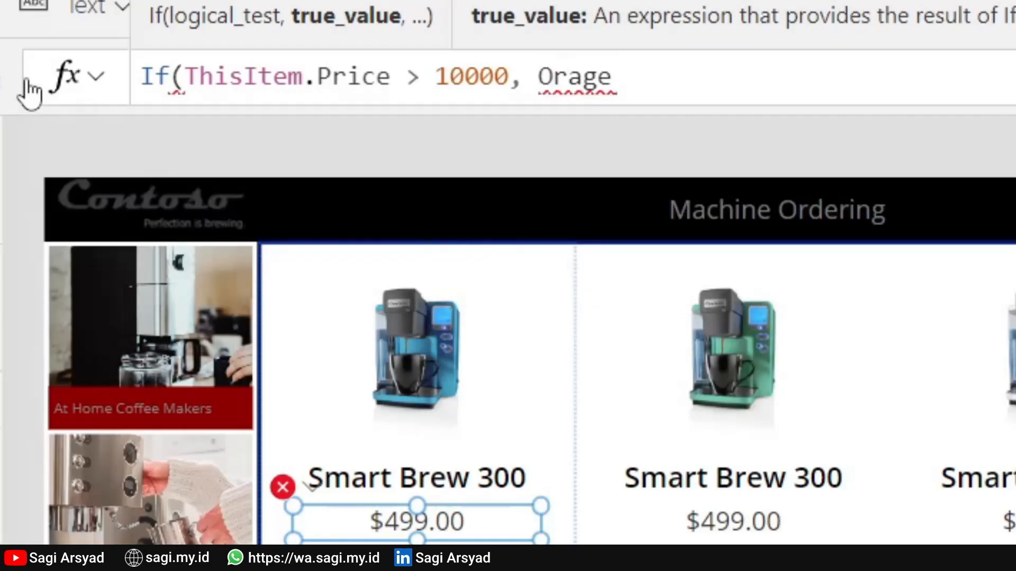
key("BackSpace")
key("BackSpace")
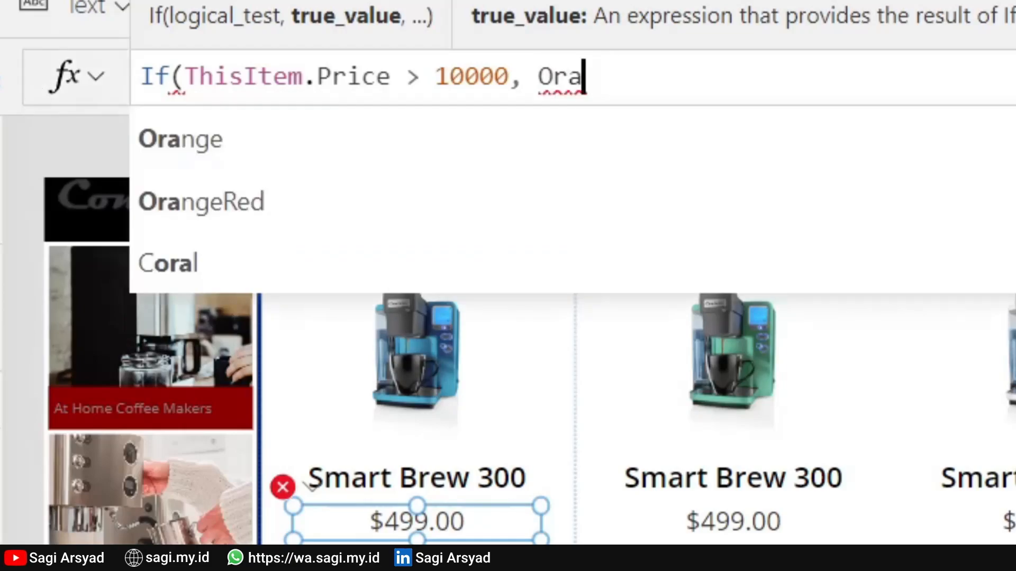
left_click(297, 204)
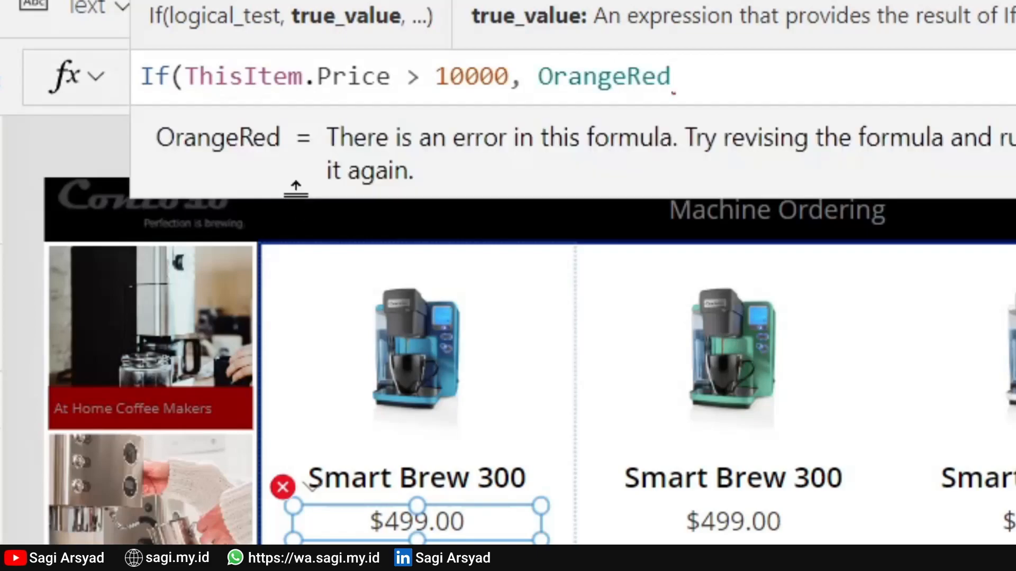
type(", ")
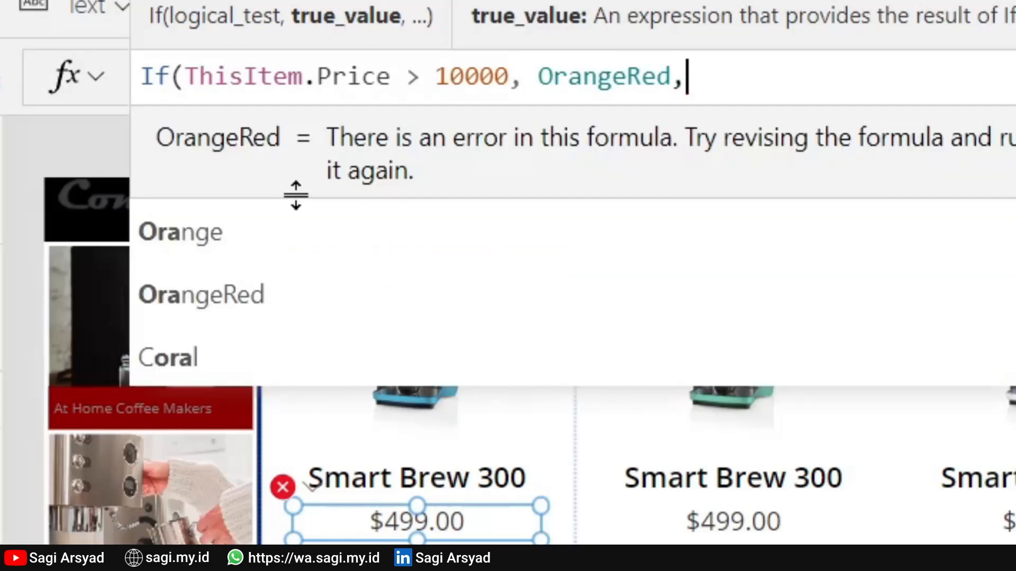
type("Gr")
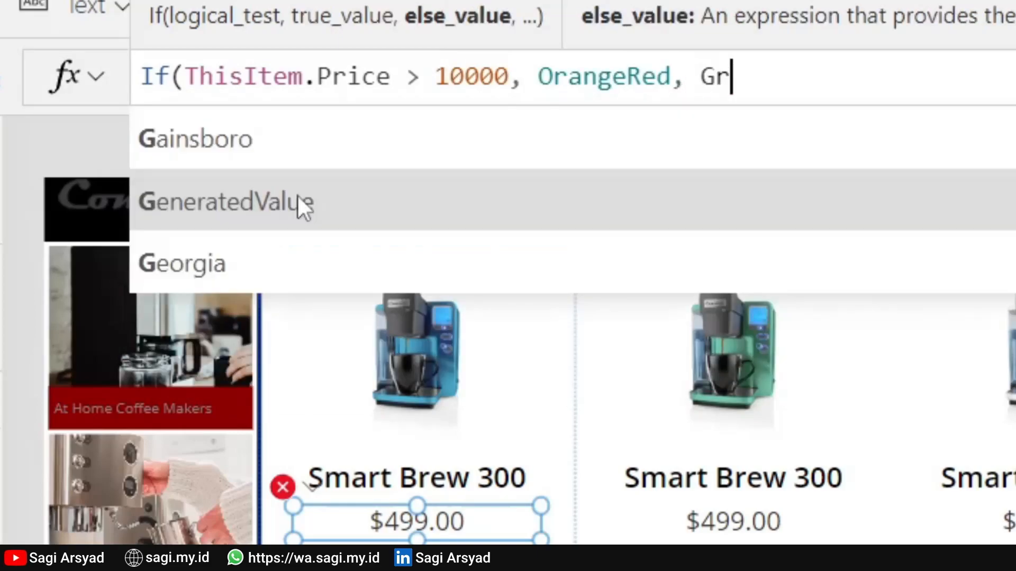
key("Home")
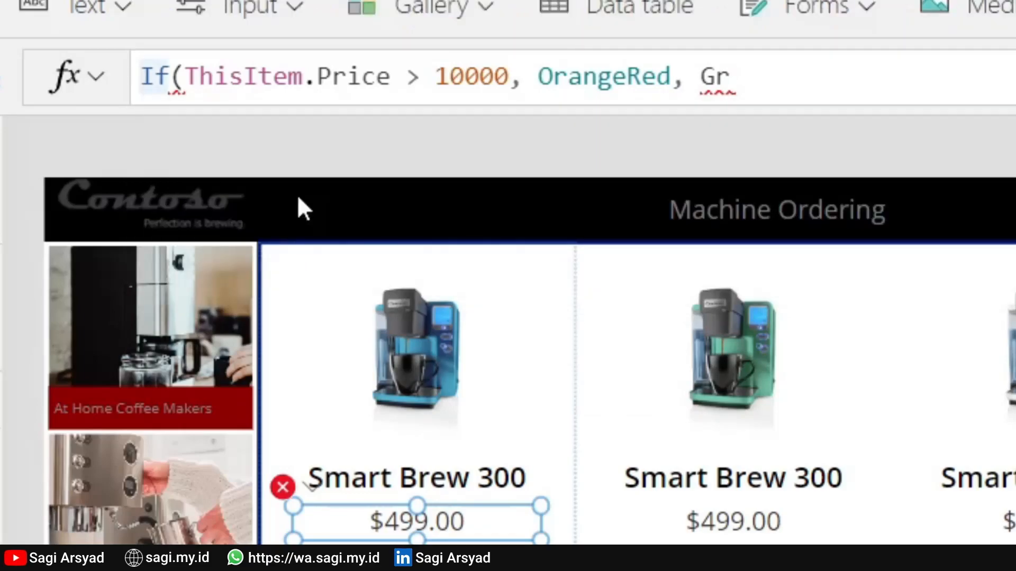
key("End")
type("a")
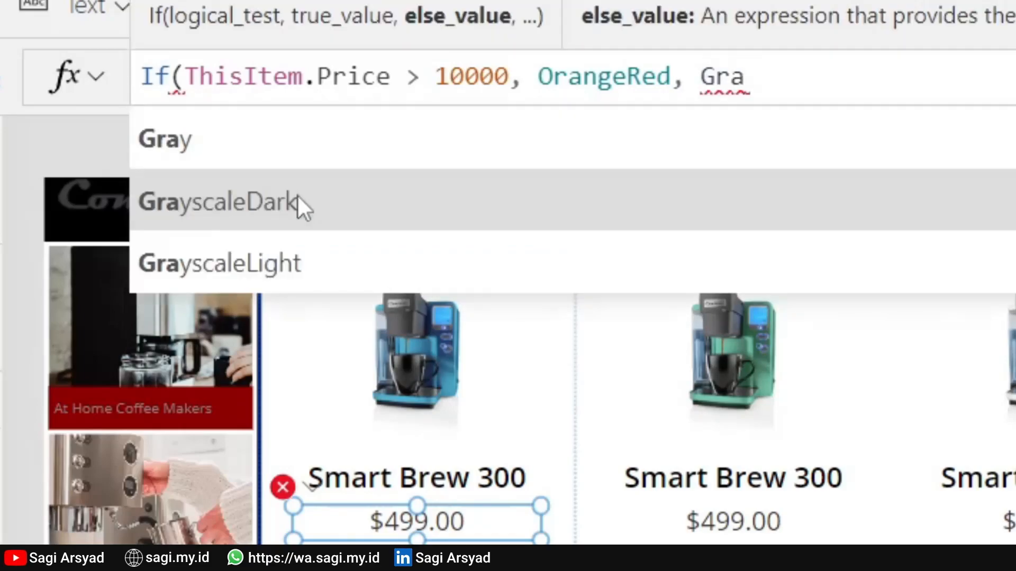
left_click(305, 144)
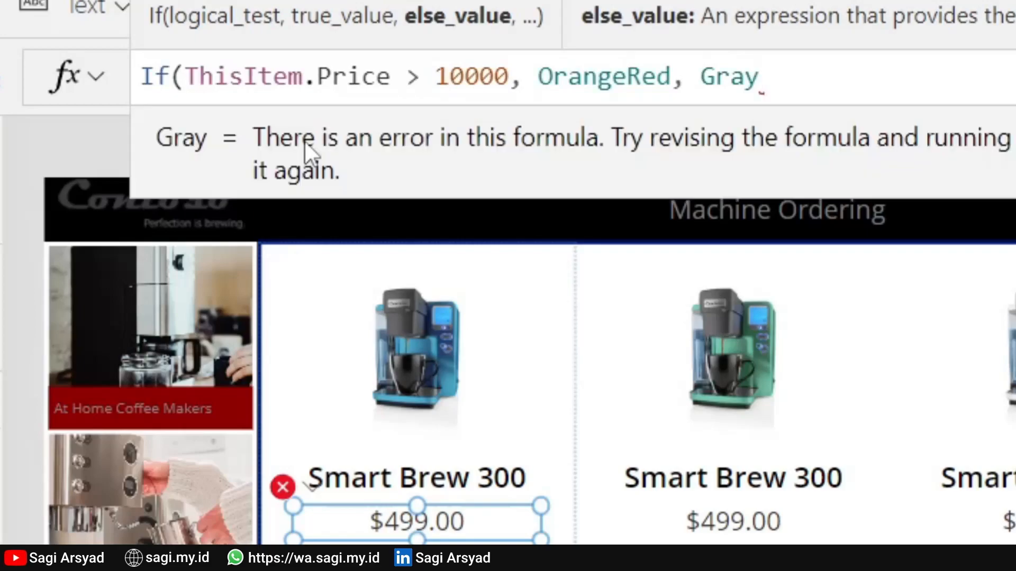
type(")")
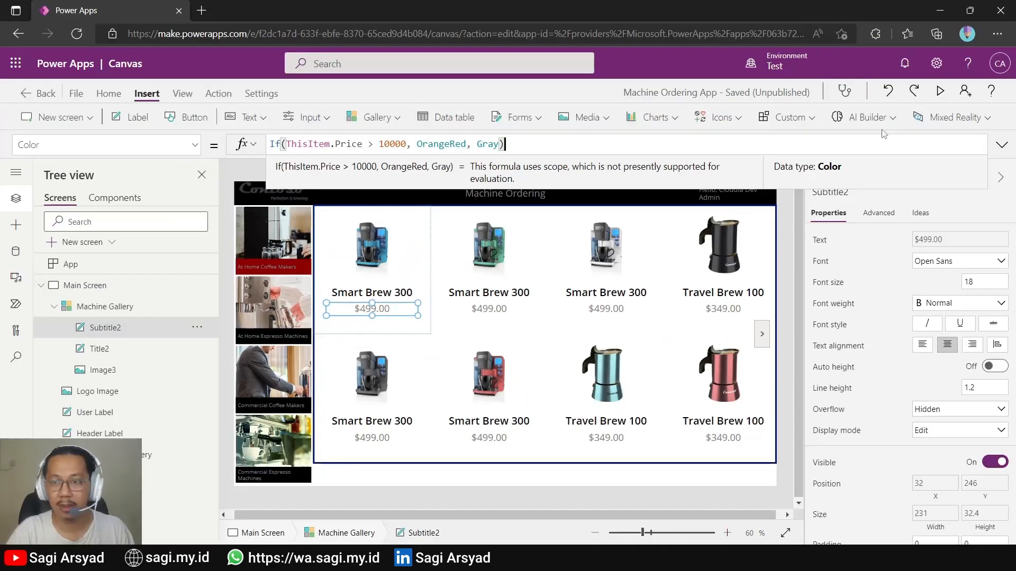
Step: Preview the app and compare the price colours of At Home Coffee Makers with those of Commercial Espresso Machines
key("F5")
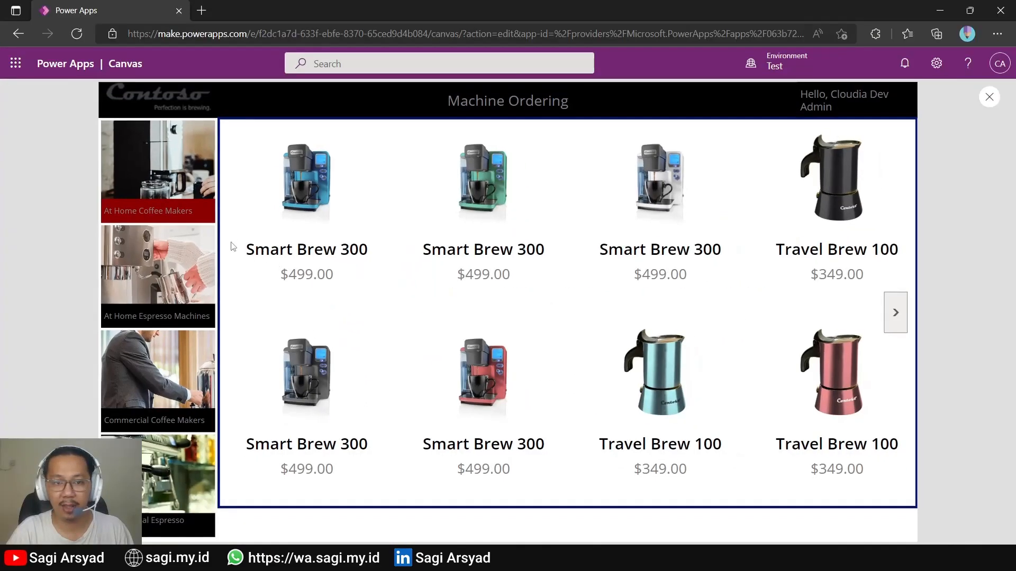
triple_click(306, 275)
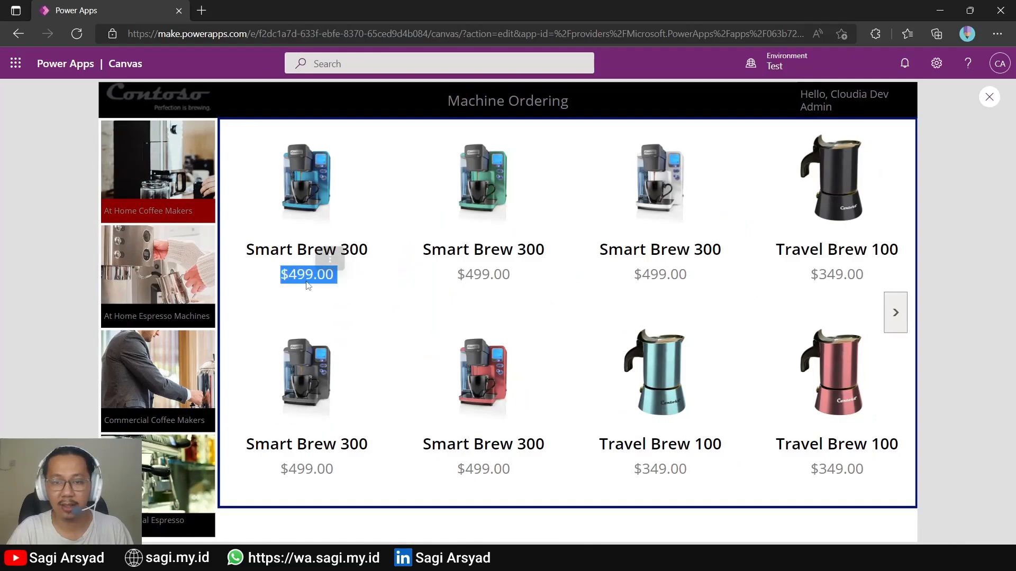
double_click(484, 279)
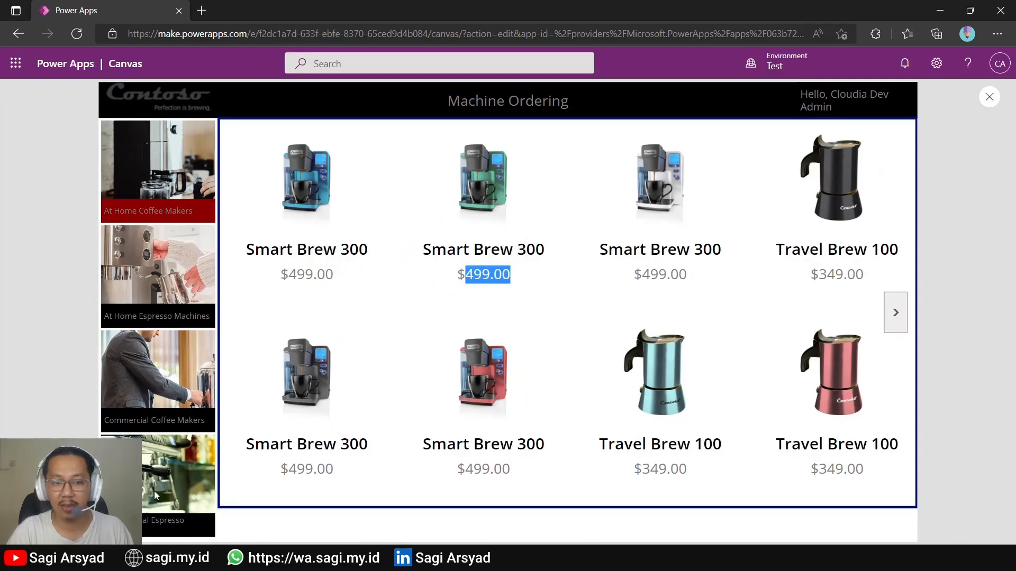
left_click(157, 475)
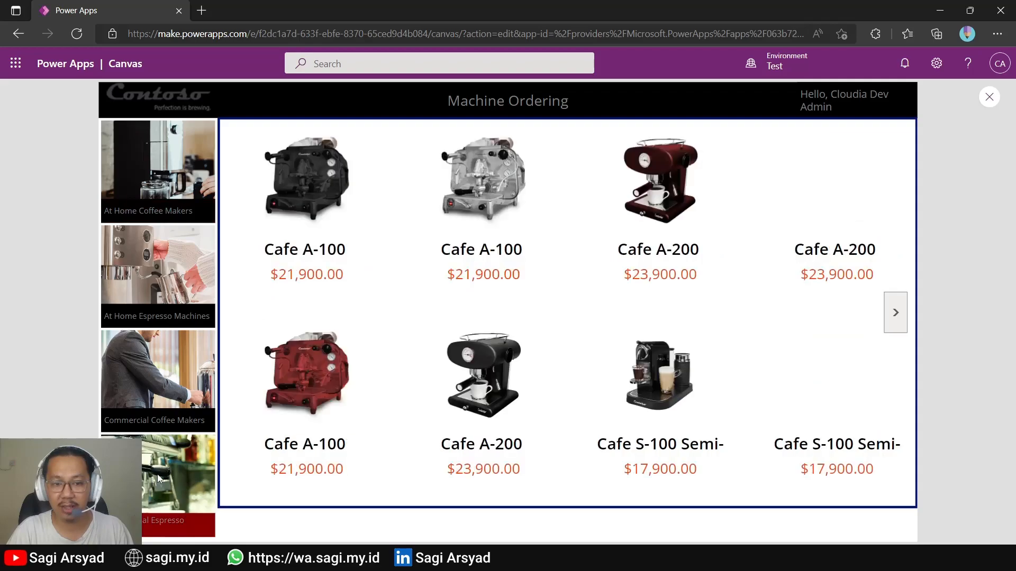
left_click_drag(270, 275, 351, 276)
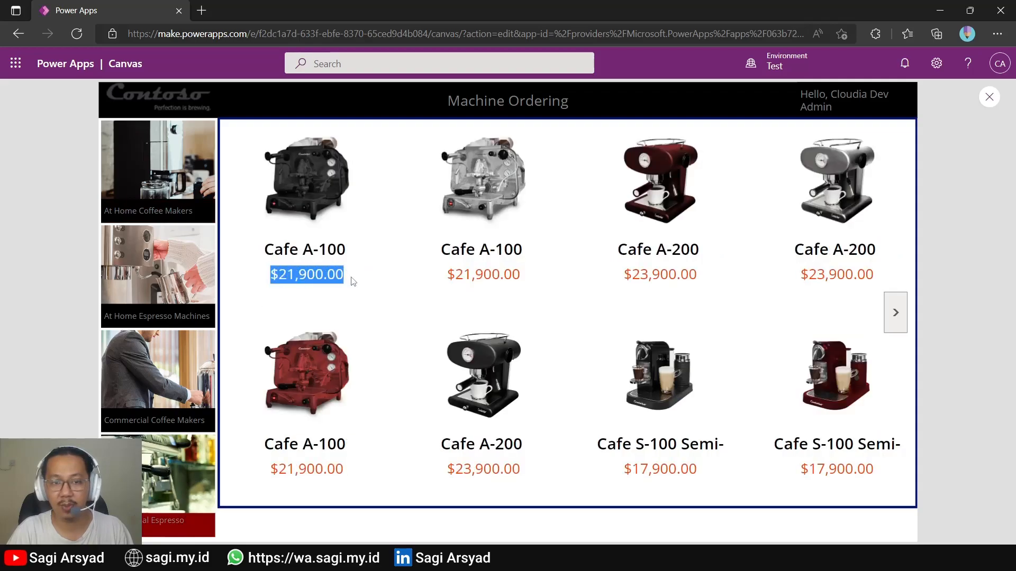
triple_click(458, 274)
left_click(566, 310)
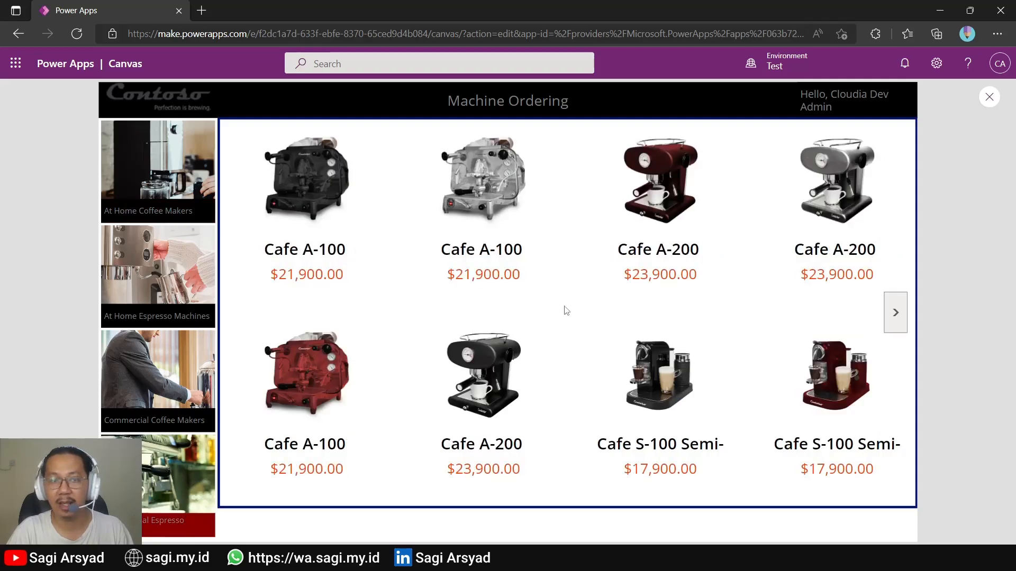
Step: Check the price colours of the Commercial Coffee Makers by paging forward and back through the Machine Gallery
left_click(136, 389)
left_click(895, 317)
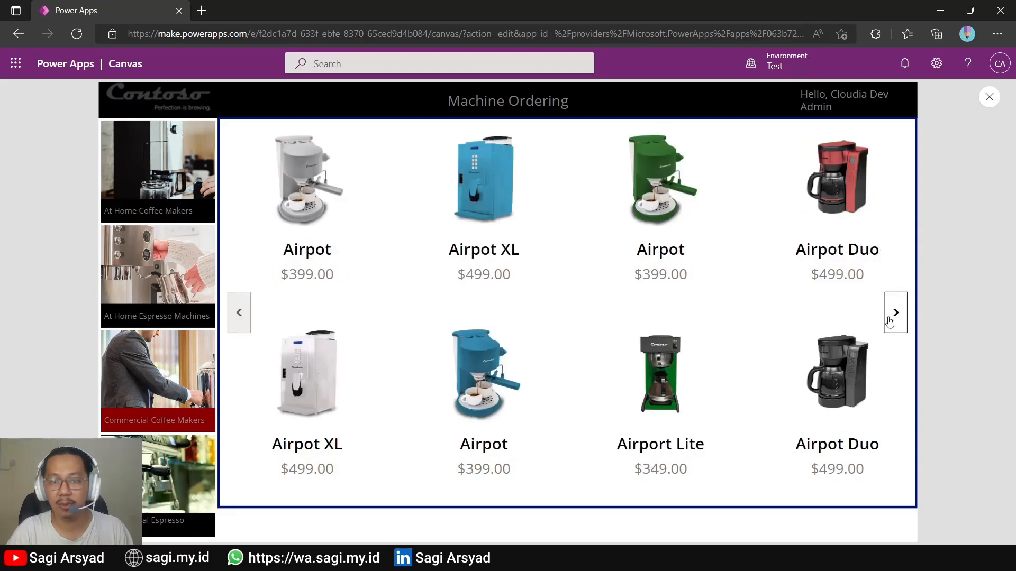
left_click(893, 319)
left_click(892, 320)
left_click(890, 321)
left_click(890, 322)
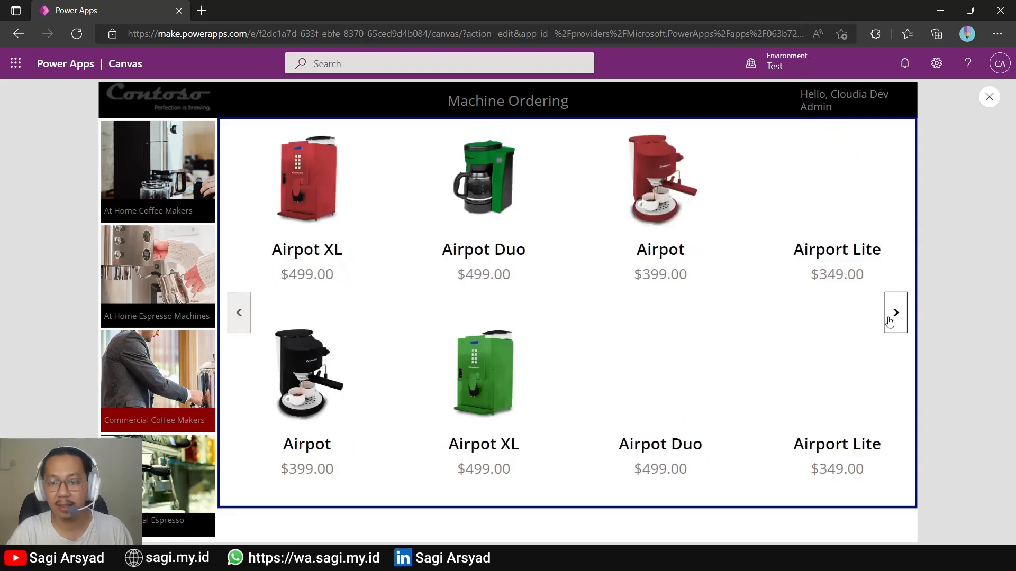
left_click(240, 327)
left_click(237, 327)
Step: Switch the preview back to At Home Coffee Makers, then close the preview and save the app
left_click(154, 204)
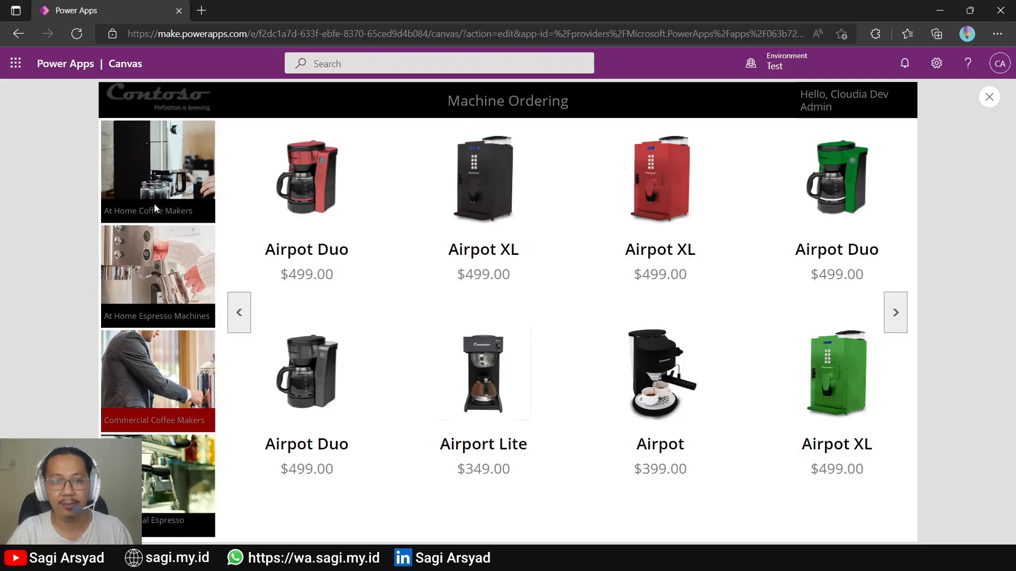
left_click(989, 97)
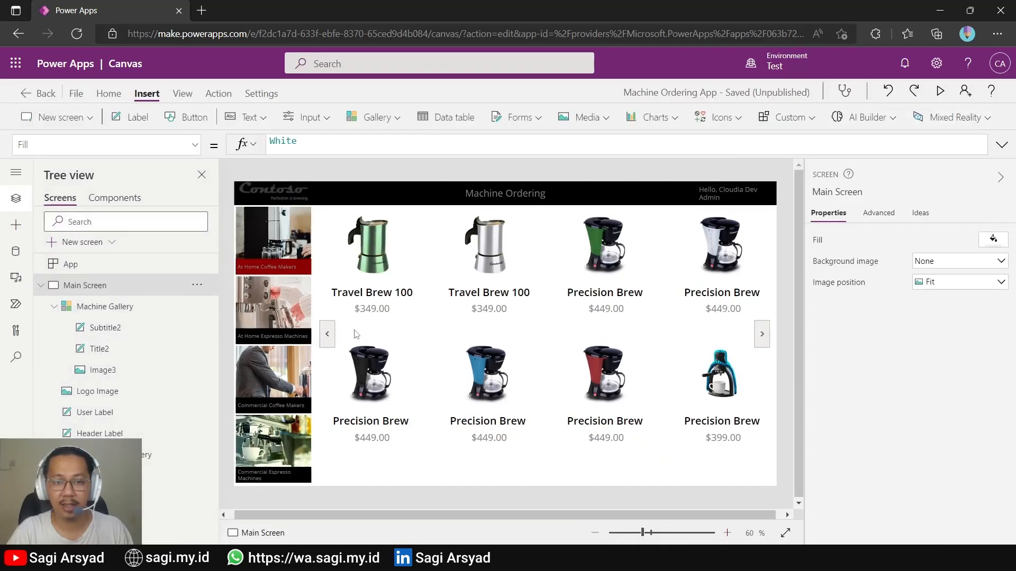
key("ctrl+s")
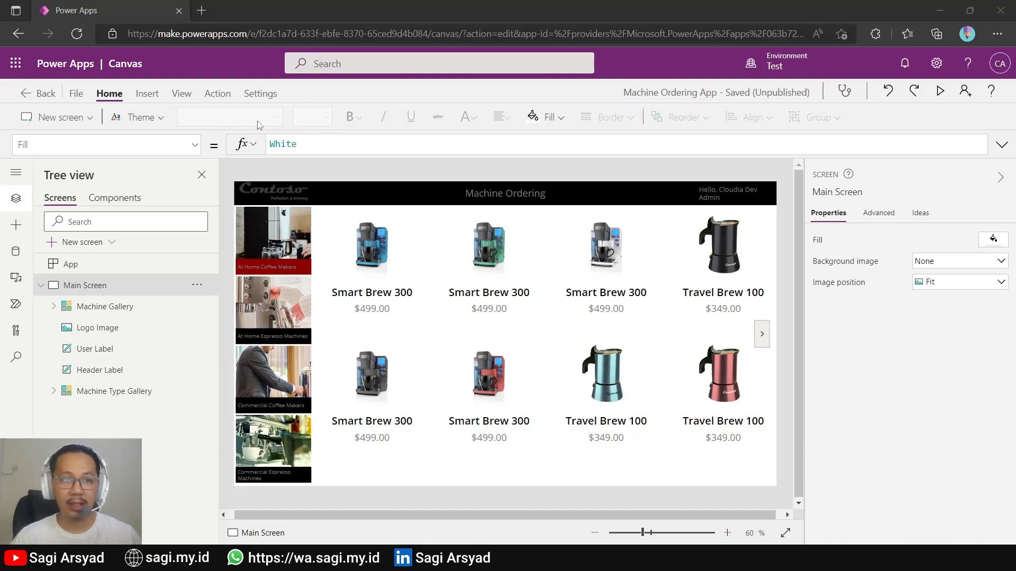
Step: Insert a check box into the Machine Gallery's item template so that it repeats for every machine
left_click(147, 94)
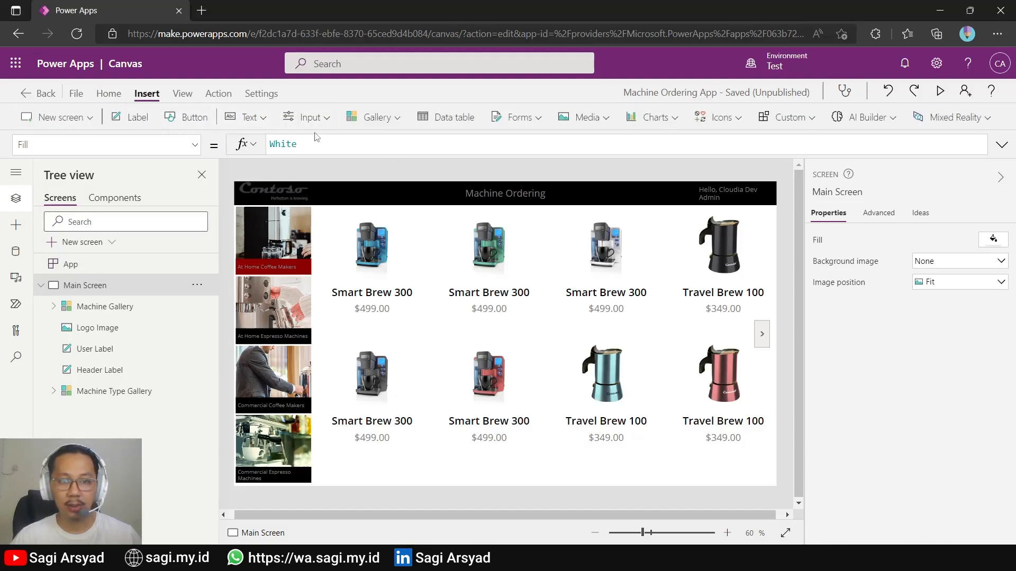
left_click(253, 120)
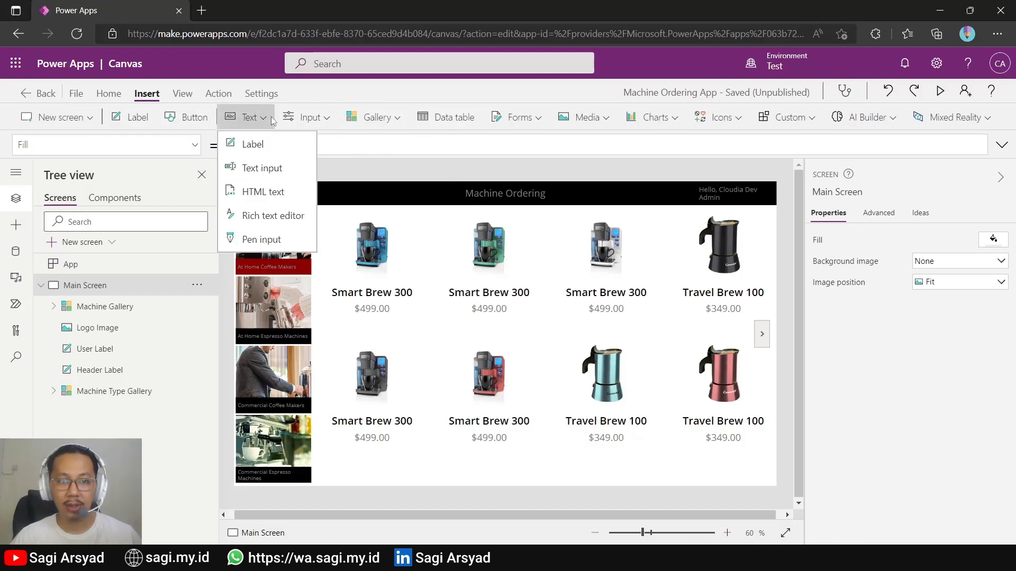
left_click(316, 119)
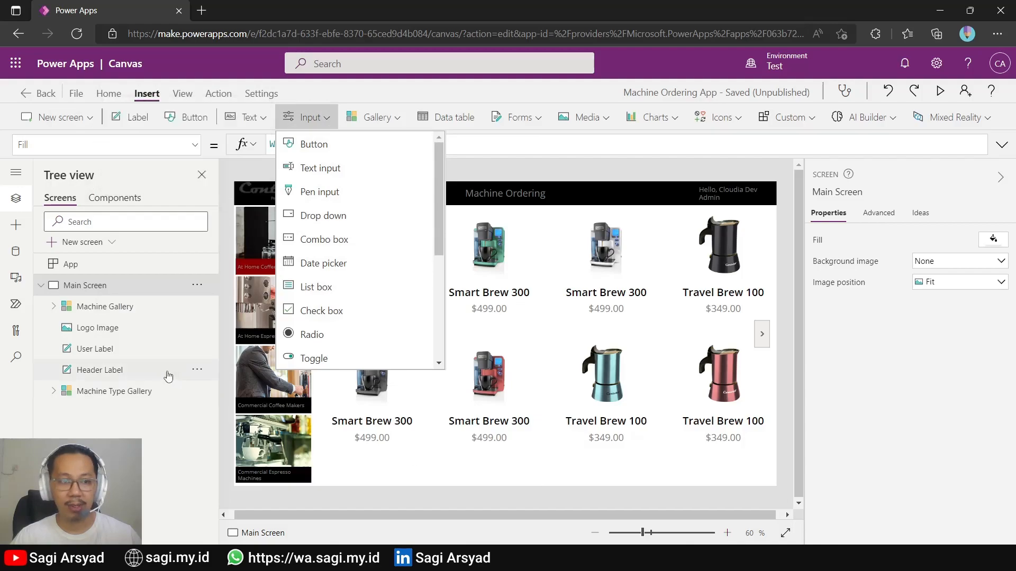
left_click(83, 308)
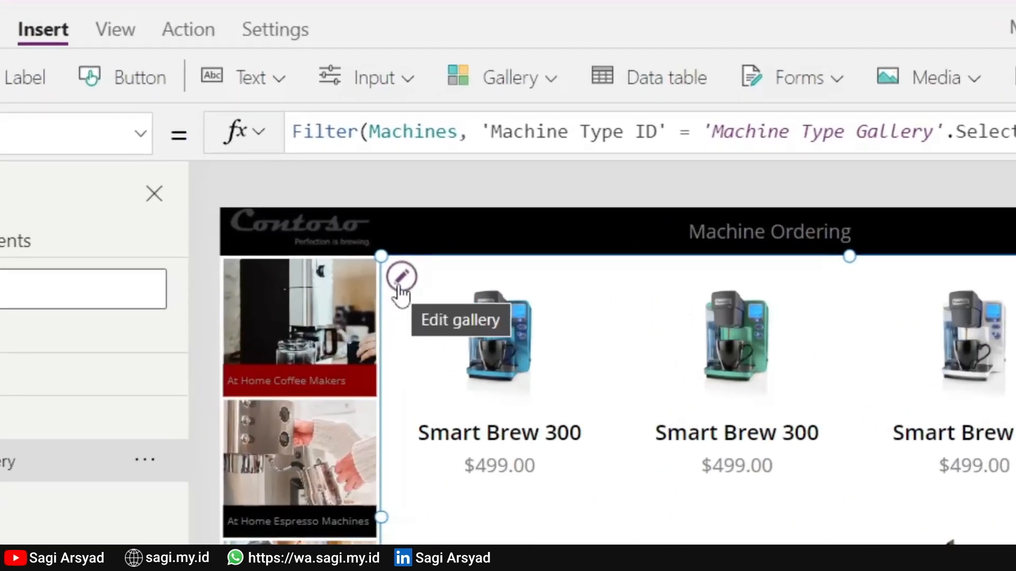
left_click(400, 282)
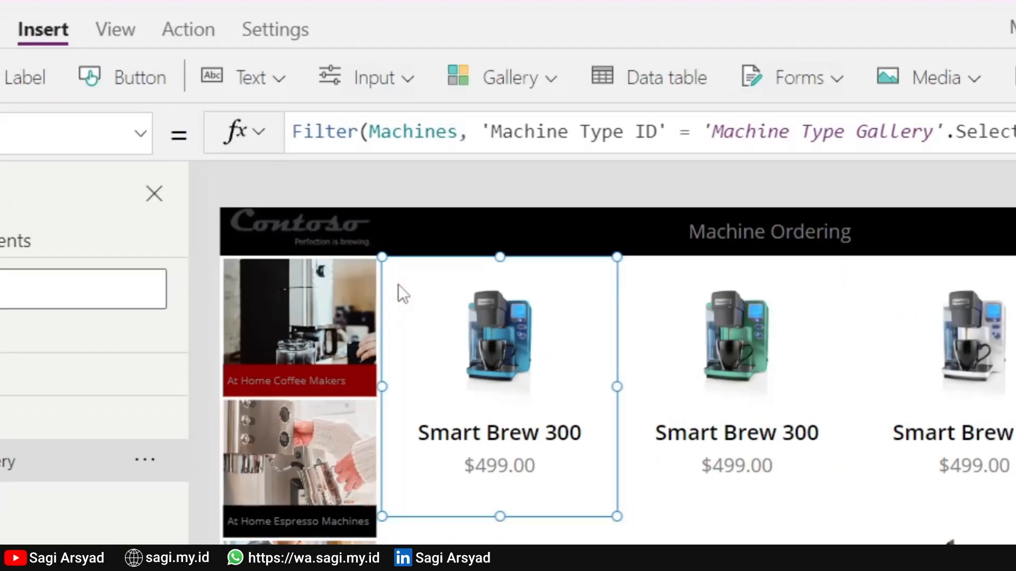
left_click(378, 72)
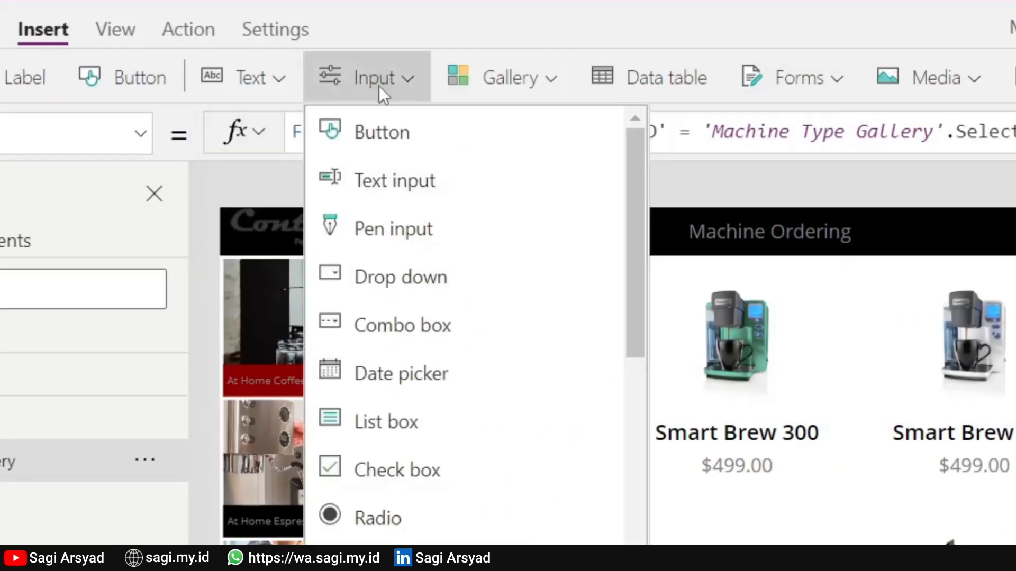
left_click(433, 473)
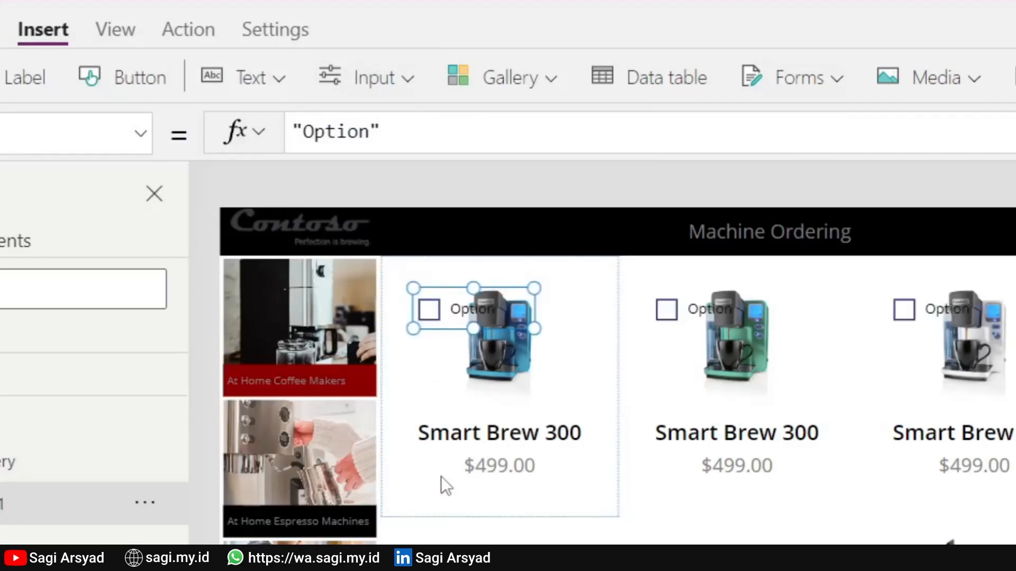
Step: Place the check box just below the price label in the gallery template and set its text to "Compare"
left_click_drag(458, 307, 494, 499)
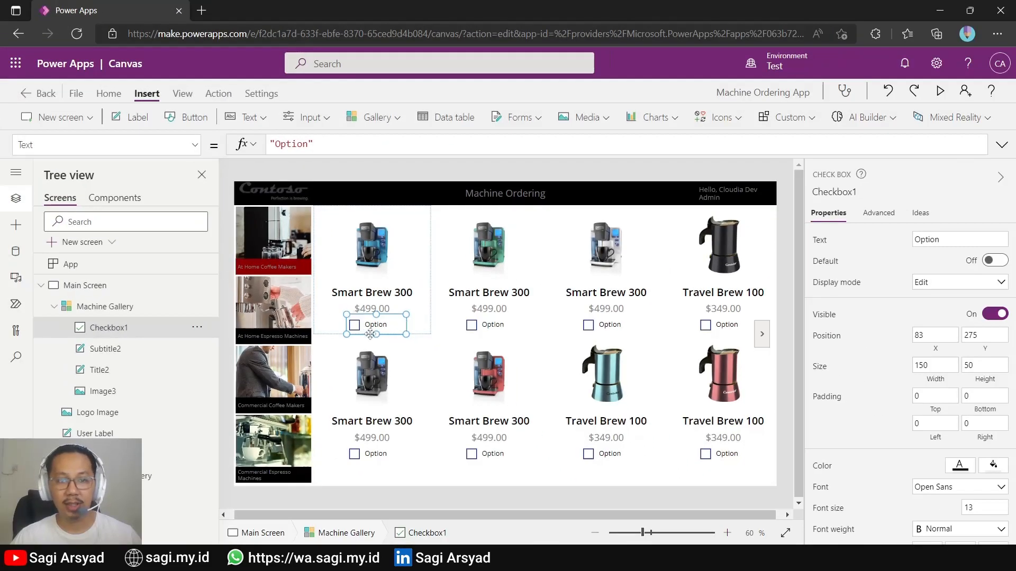
double_click(290, 144)
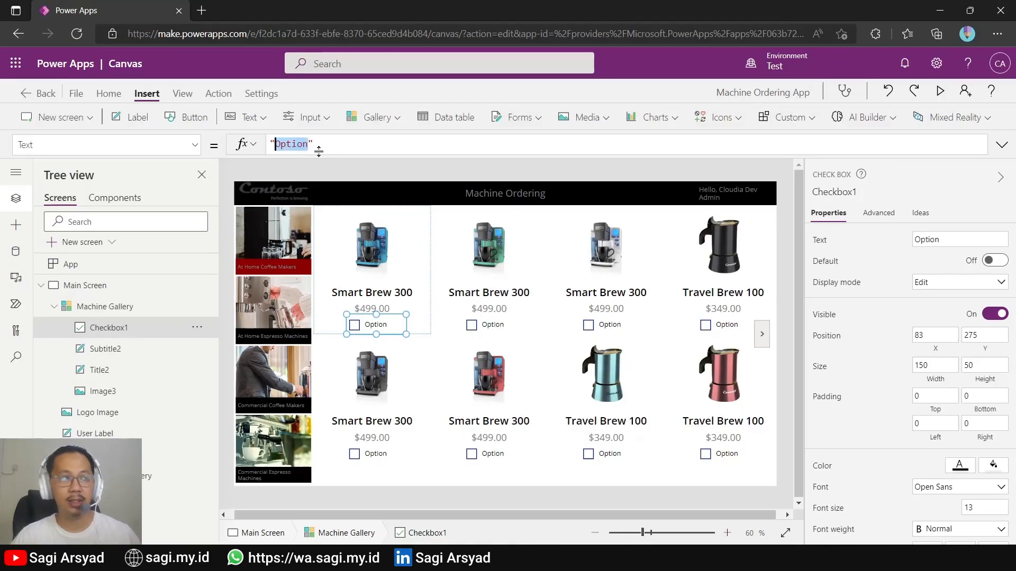
type("Compare")
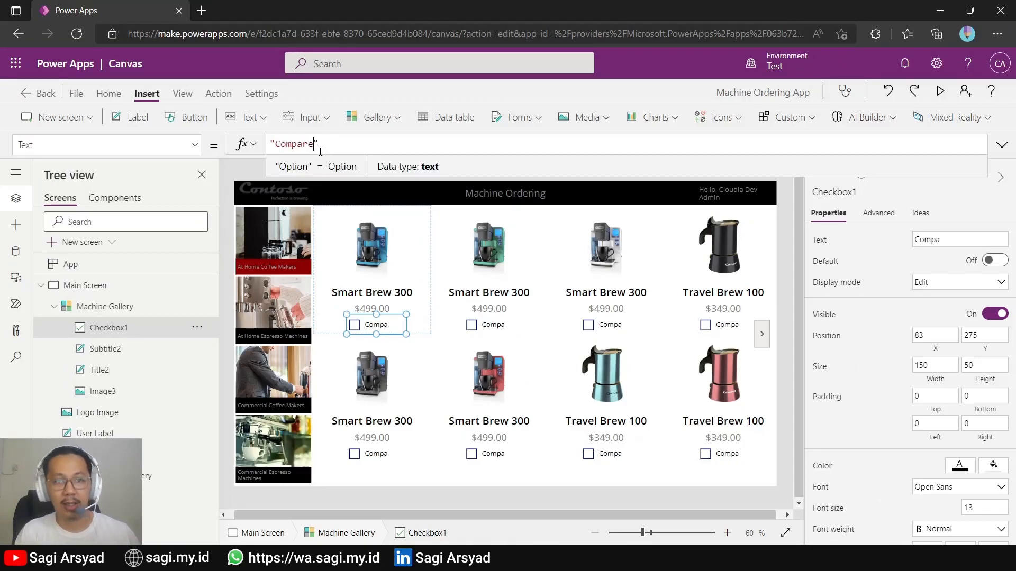
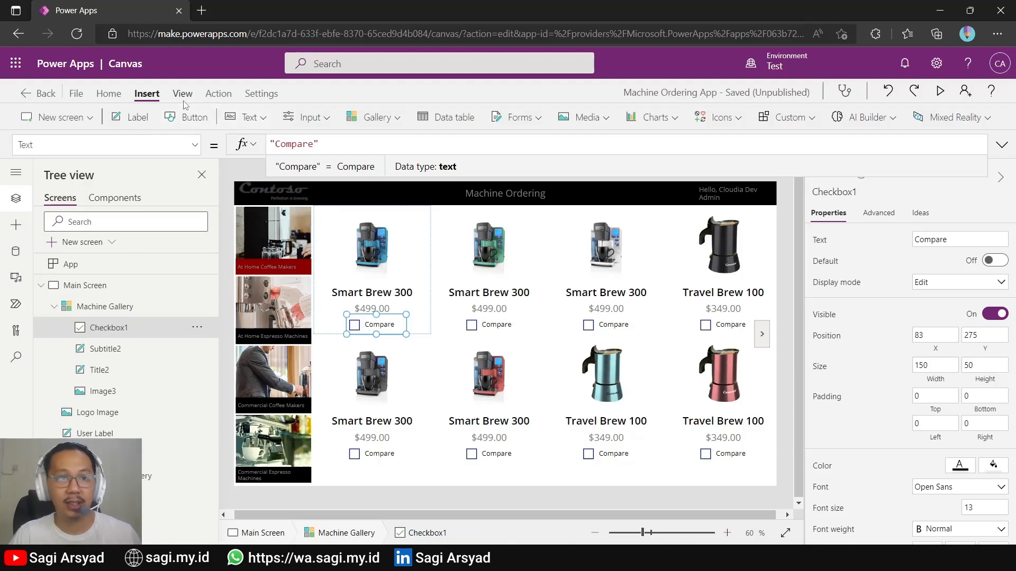
Step: Set the Compare check box's OnCheck formula to Collect(CompareList, ThisItem)
left_click(226, 97)
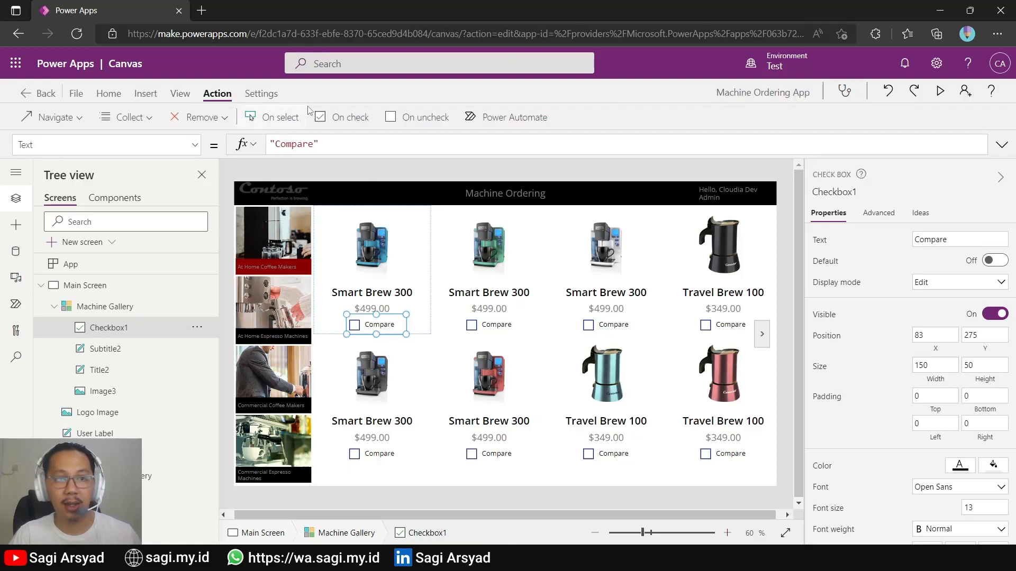
left_click(343, 117)
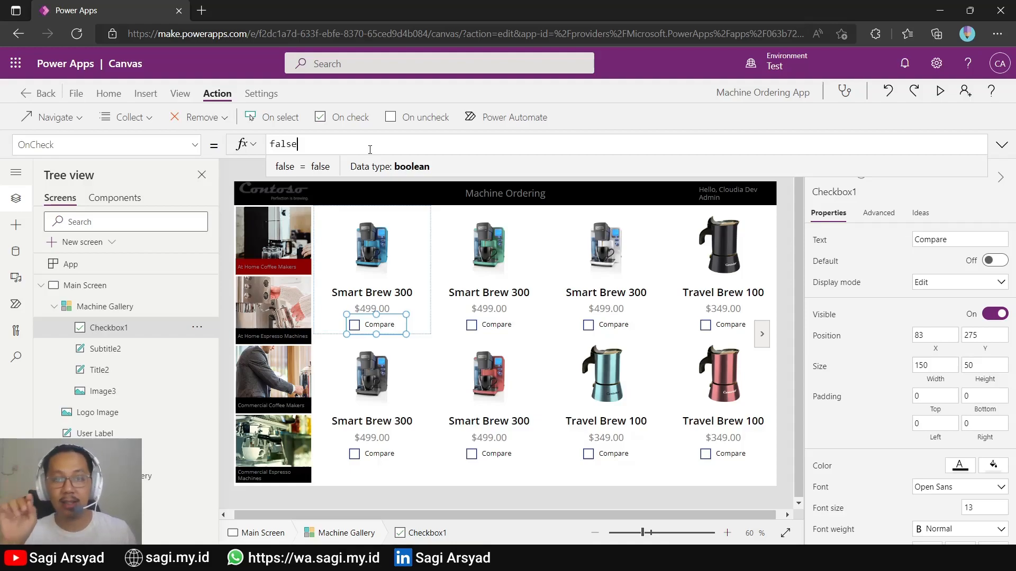
double_click(294, 146)
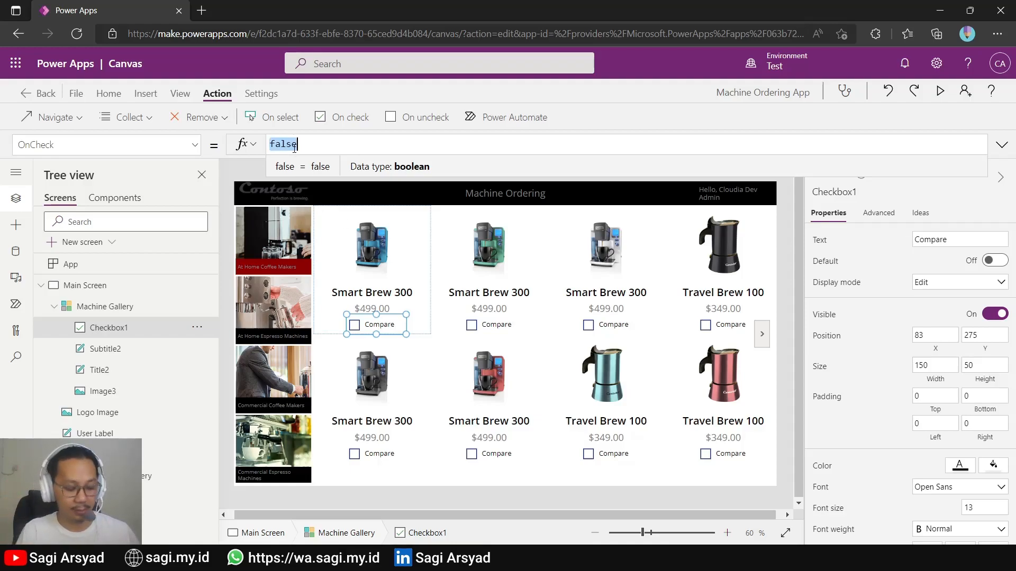
key("BackSpace")
type("C")
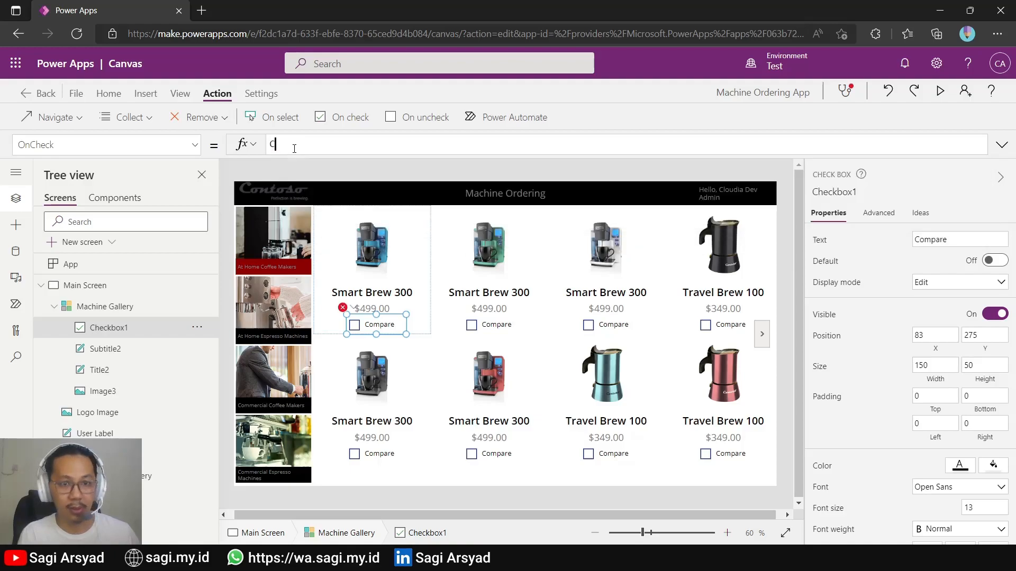
type("ollect")
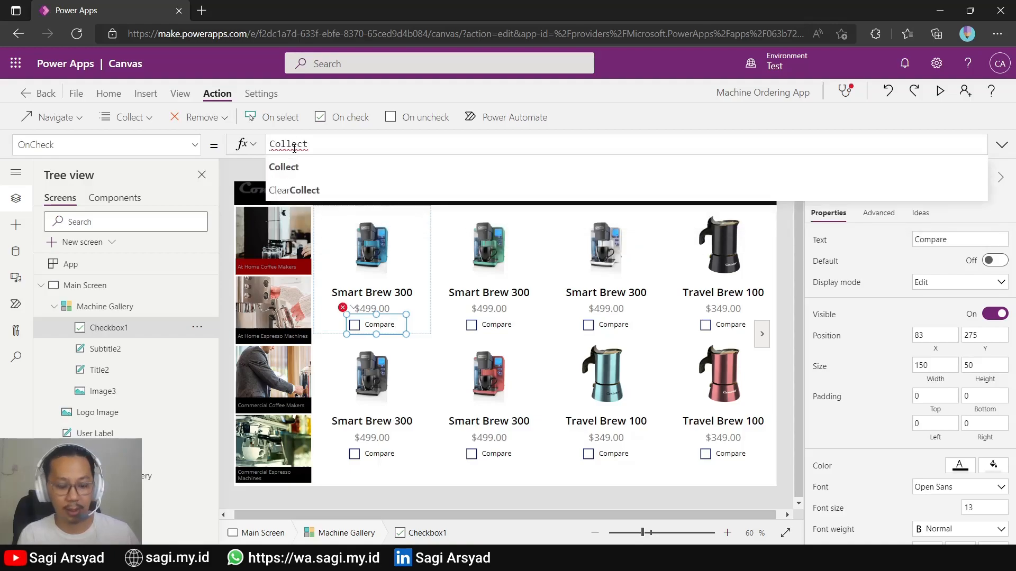
type("(Compare")
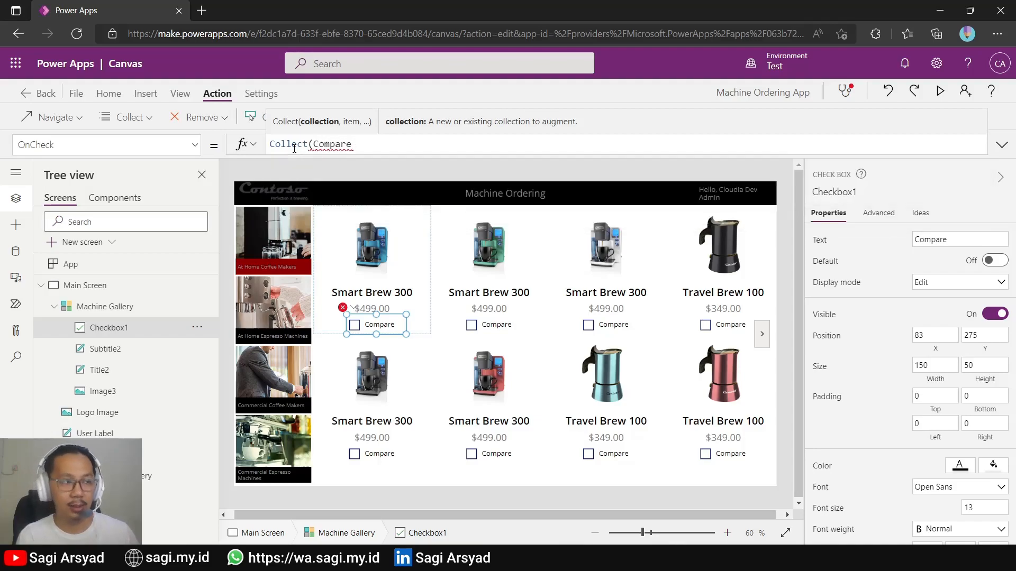
type("List, ")
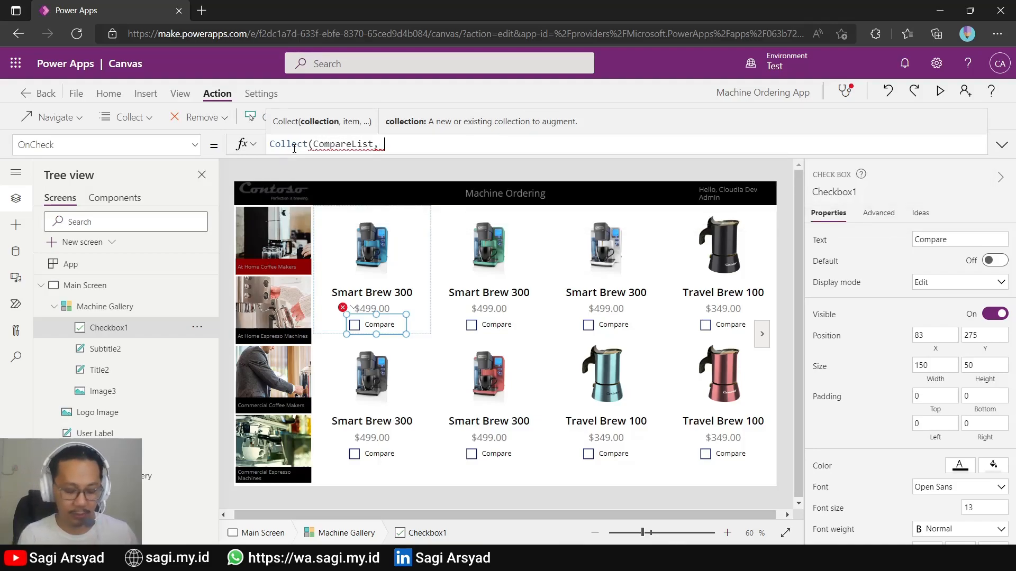
type("This")
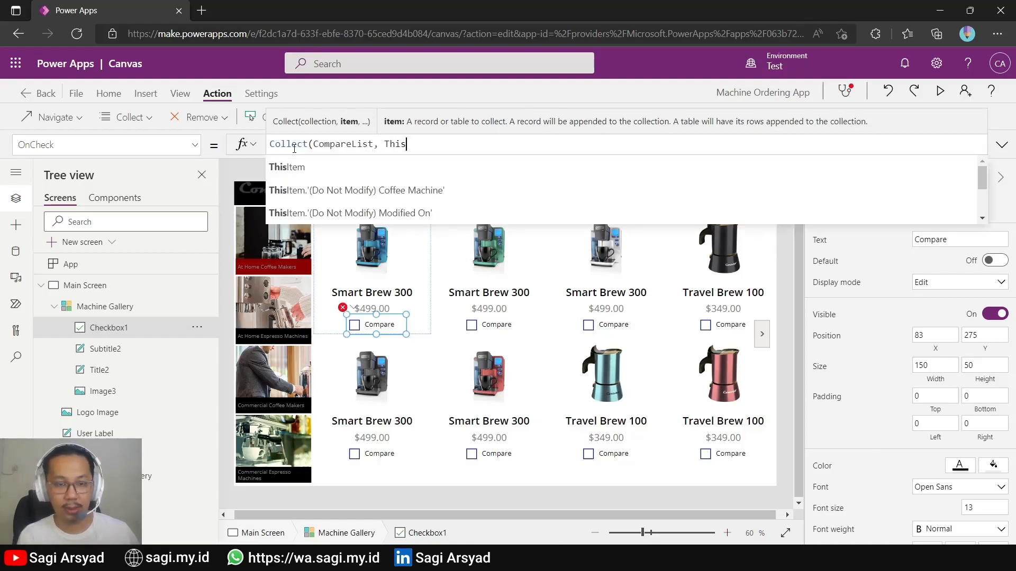
type("Item")
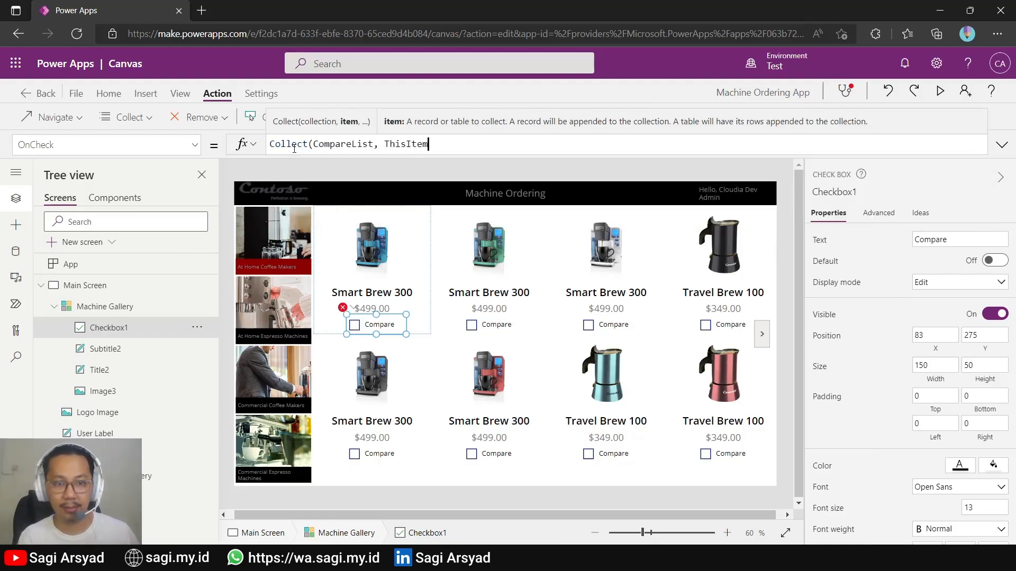
type(")")
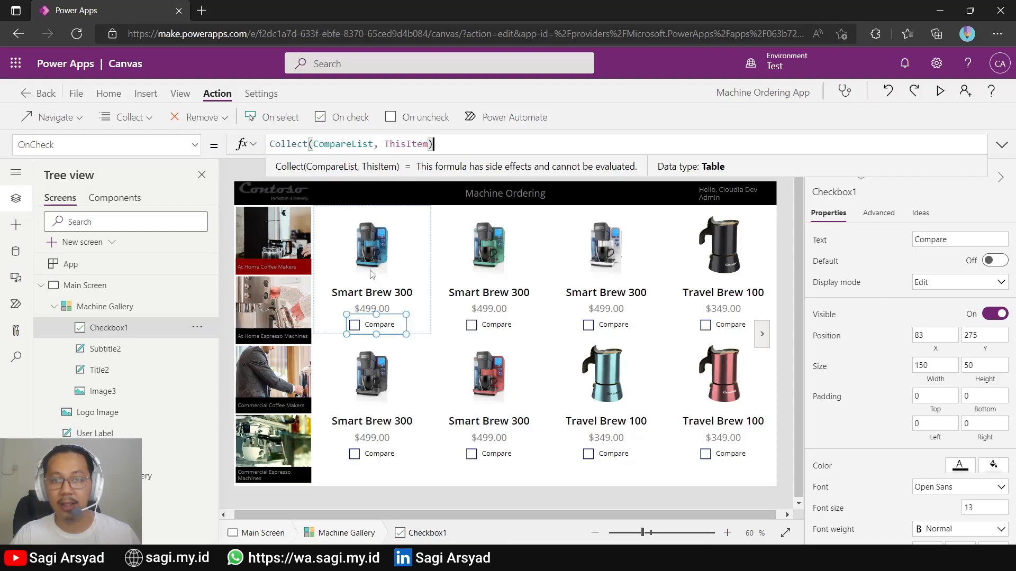
double_click(343, 144)
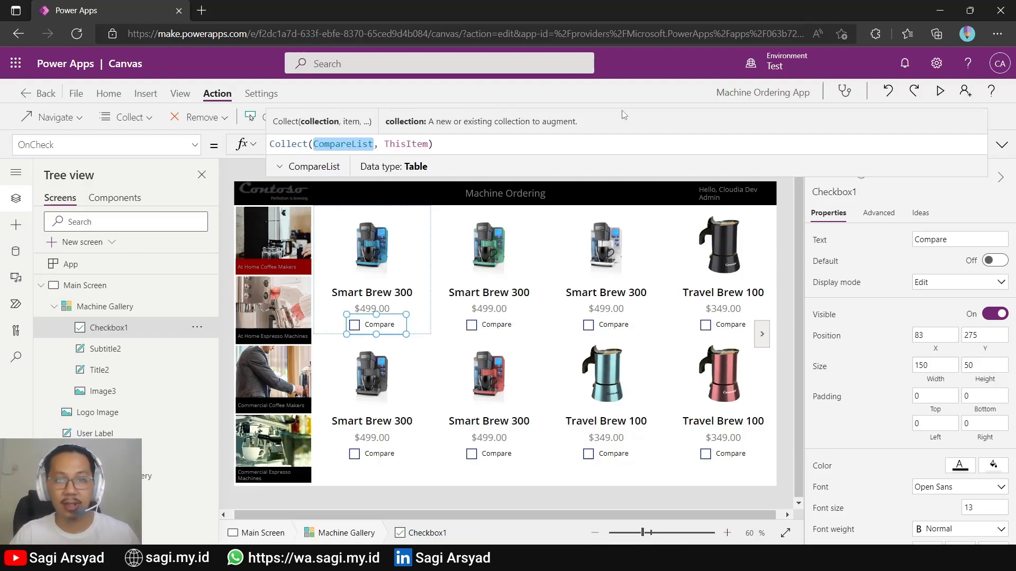
left_click(600, 112)
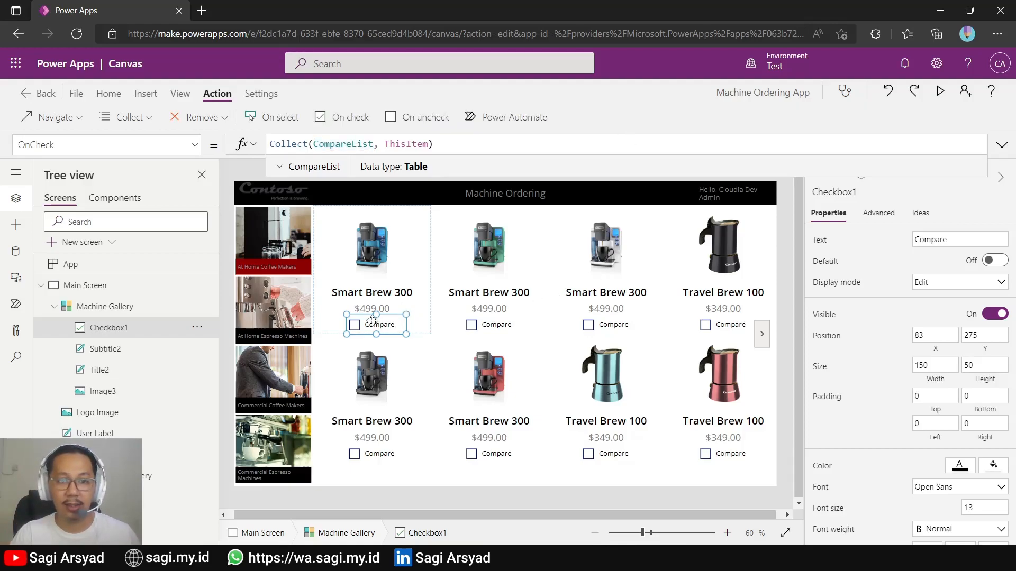
Step: Set the Compare check box's OnUncheck formula to Remove(CompareList, ThisItem)
left_click(407, 121)
double_click(291, 146)
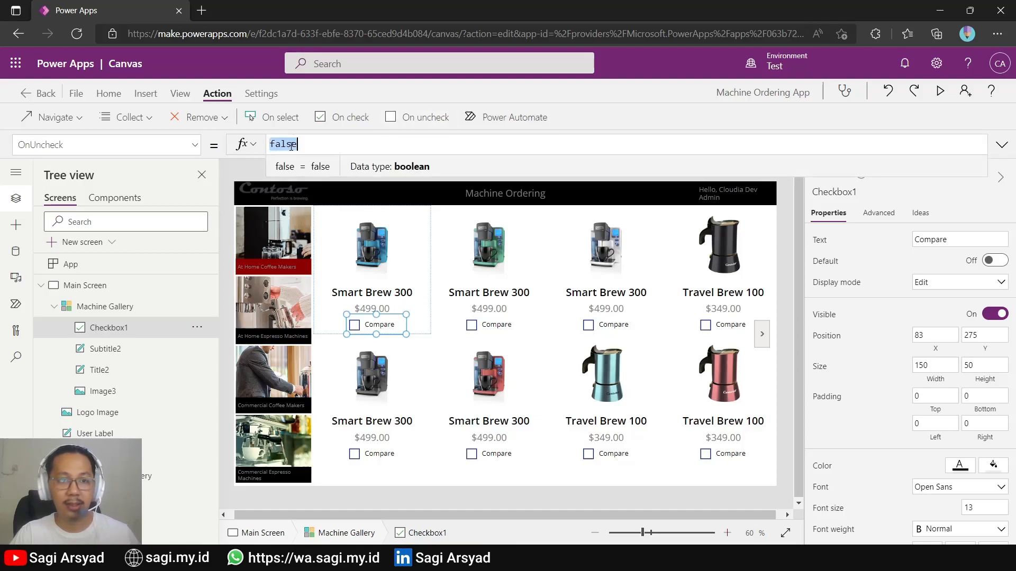
type("Remove")
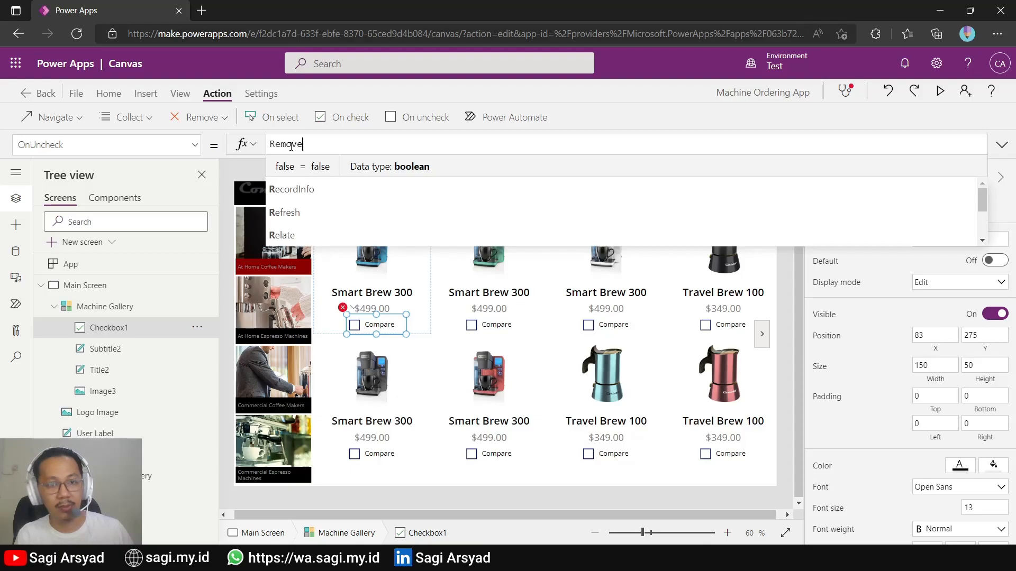
type("(C")
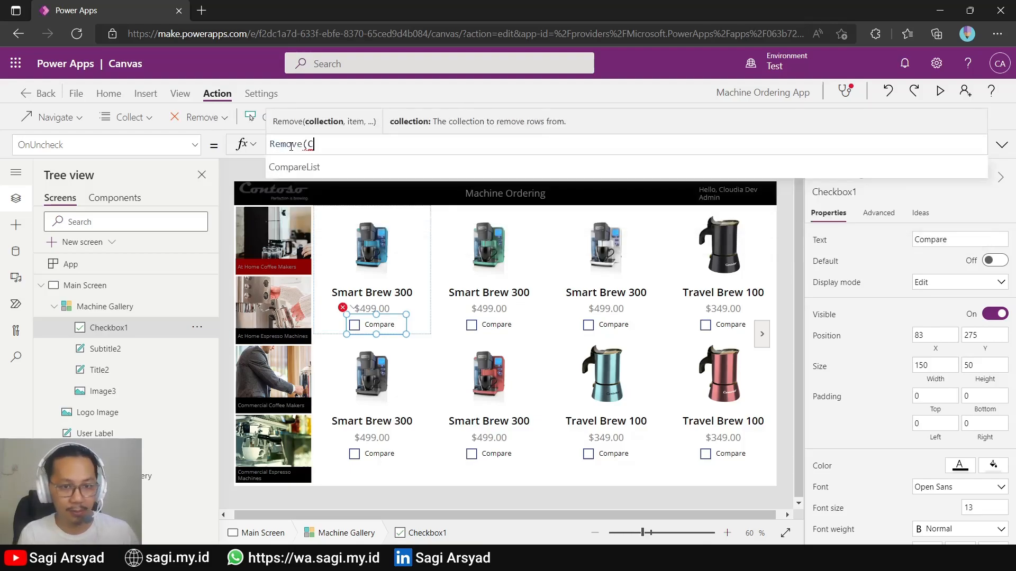
type("ompare")
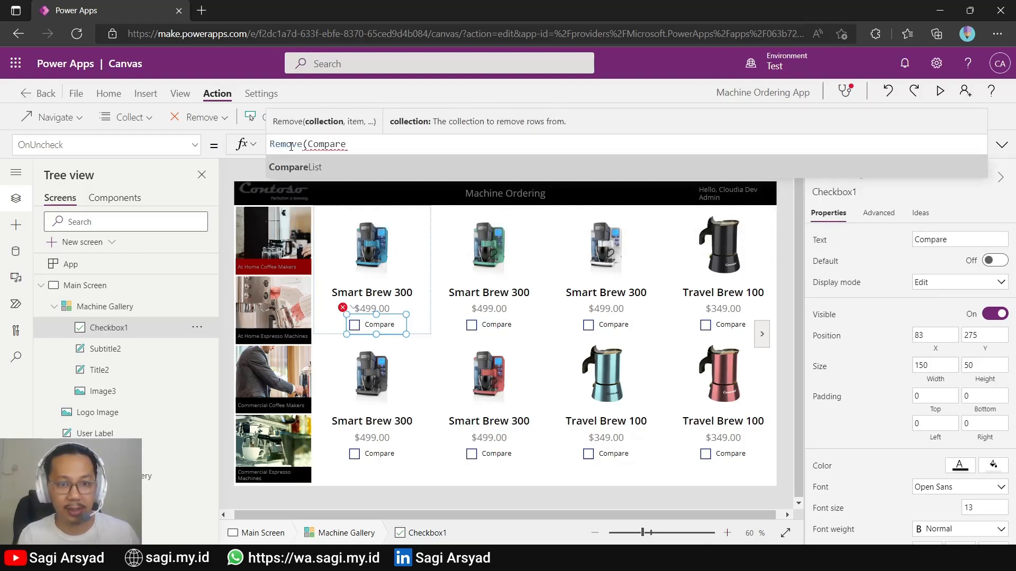
key("Tab")
type(", ")
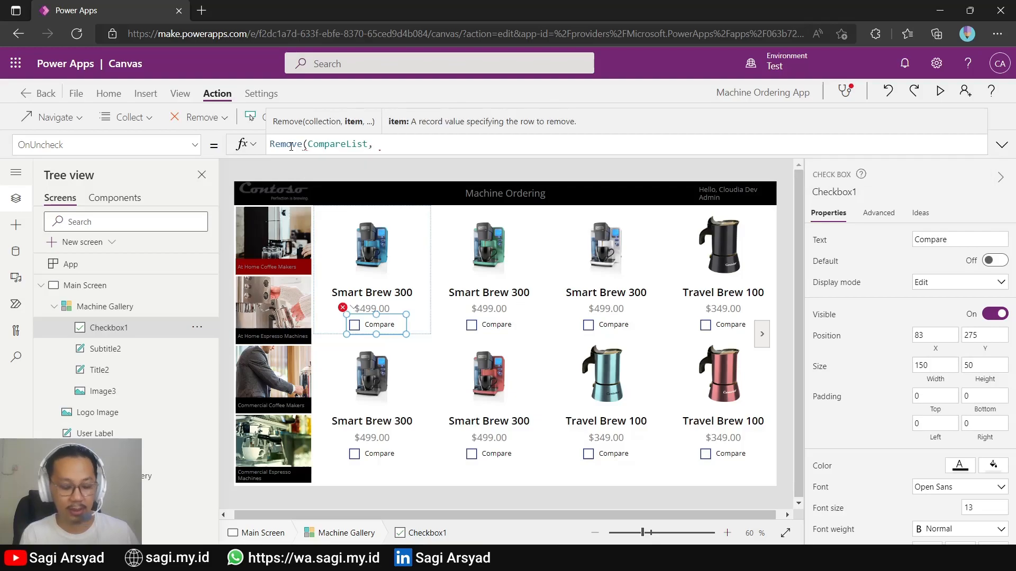
type("Thi")
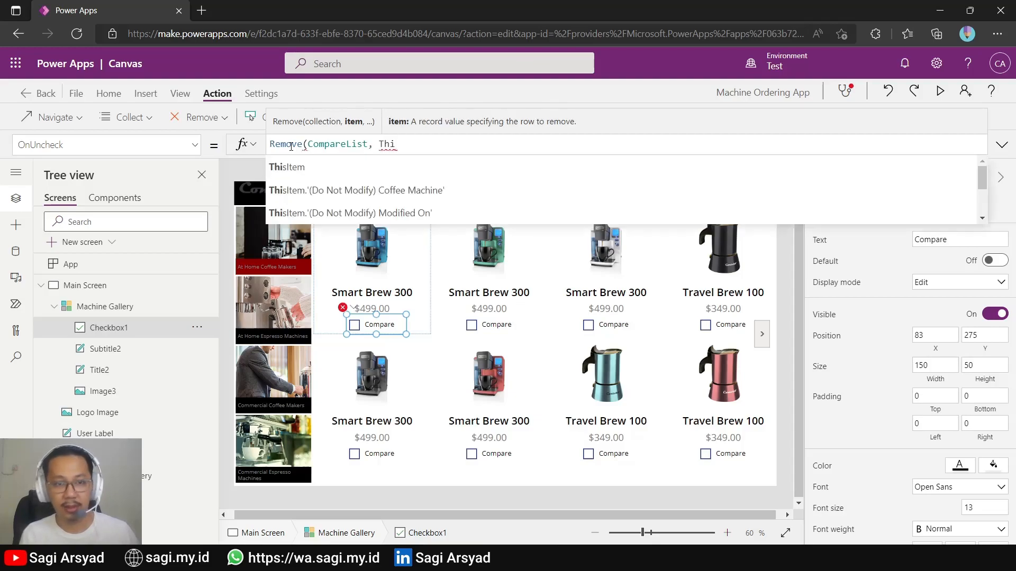
key("Tab")
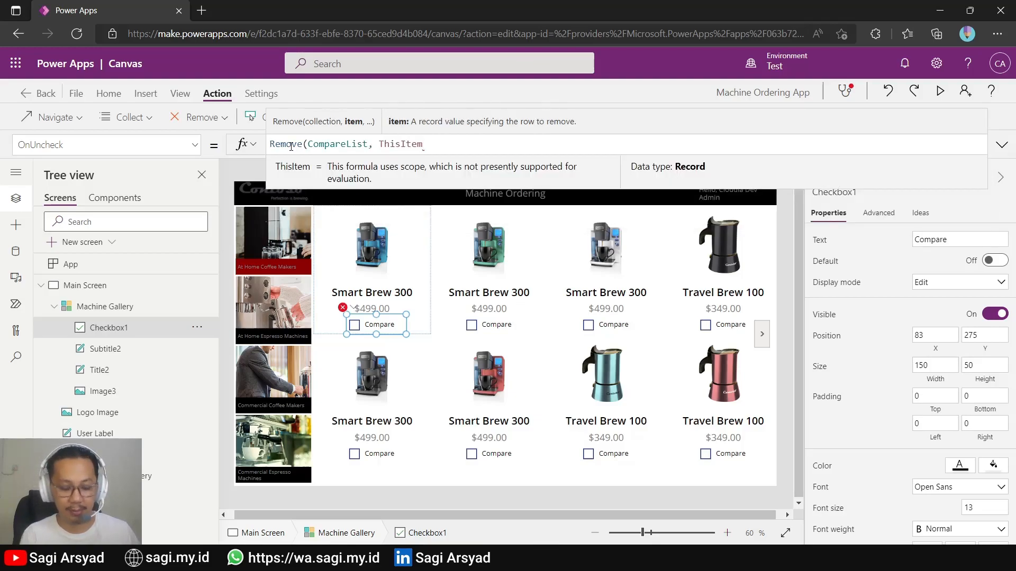
type(")")
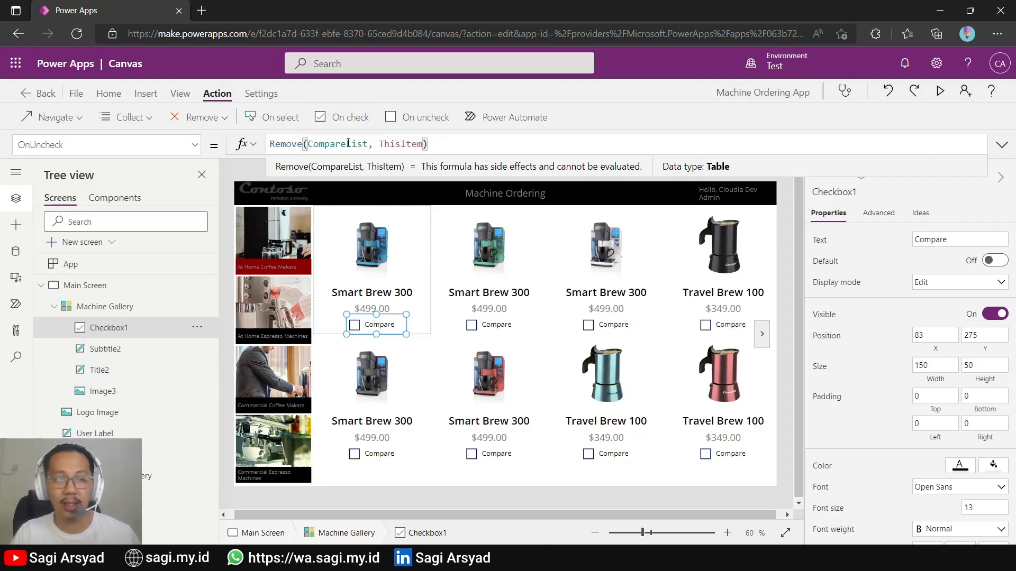
Step: Open the app's collections overview and examine the columns and item preview of the CompareList collection
left_click(80, 96)
left_click(62, 374)
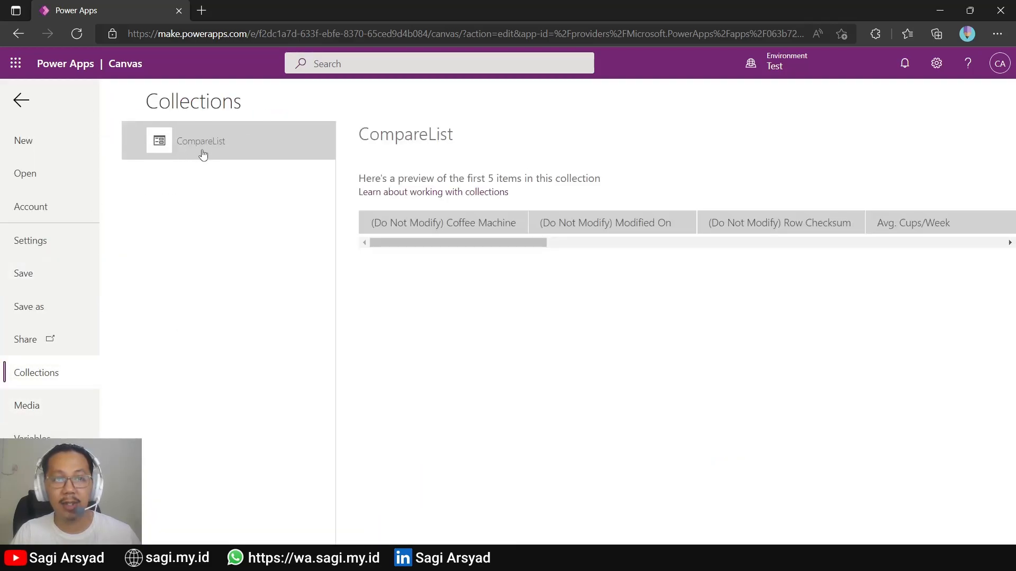
left_click_drag(392, 242, 347, 247)
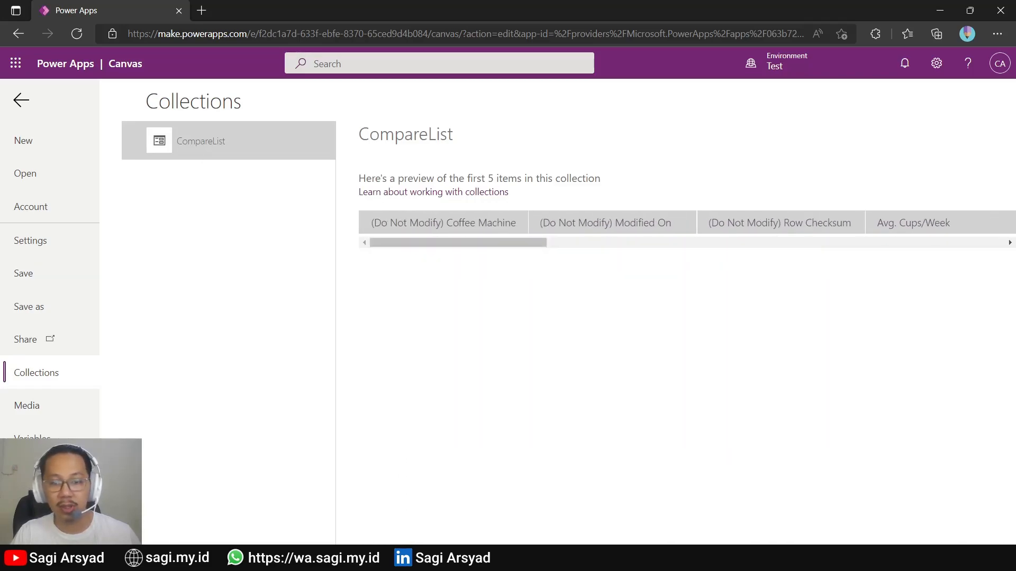
key("alt+Tab")
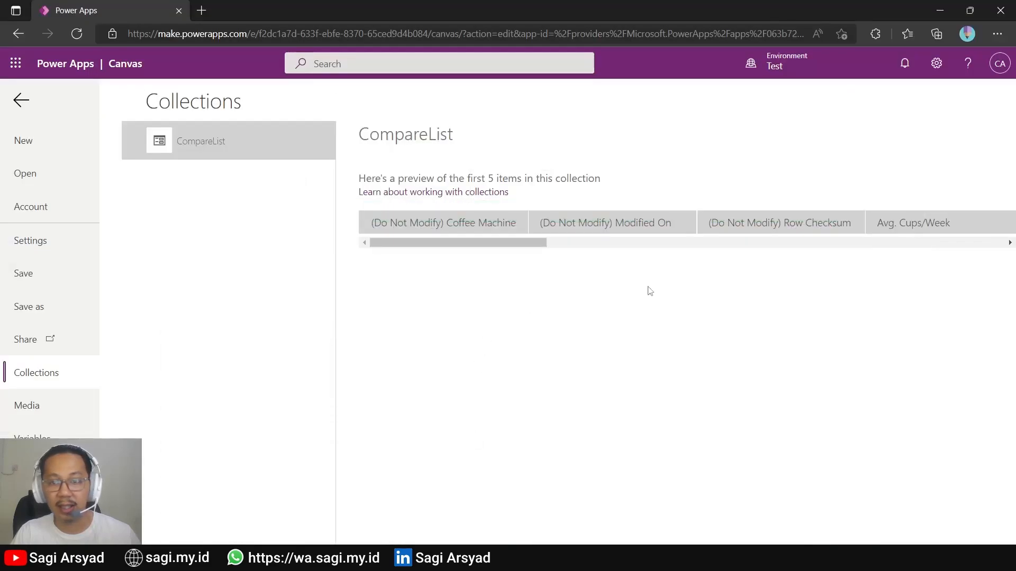
left_click_drag(563, 249, 371, 287)
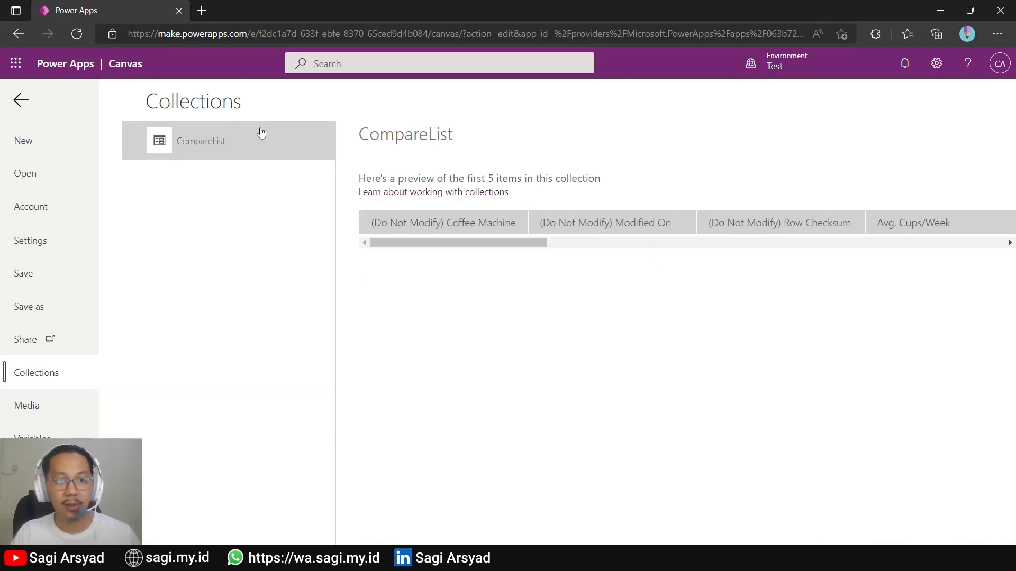
Step: Return to the app editor and set the Default property of the gallery's Compare checkbox to ThisItem in CompareList
left_click(22, 100)
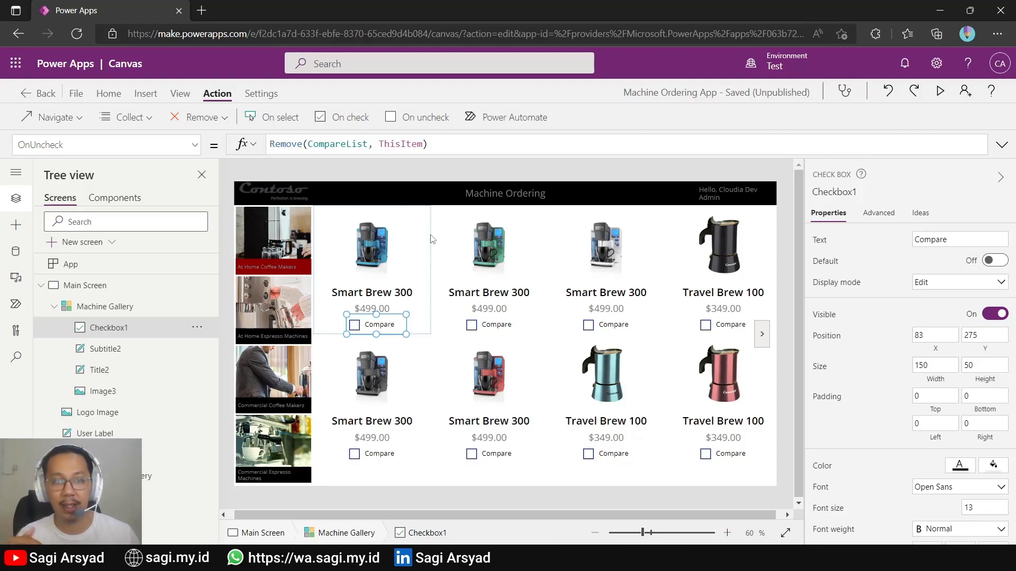
left_click(193, 144)
scroll(87, 287, "up", 8)
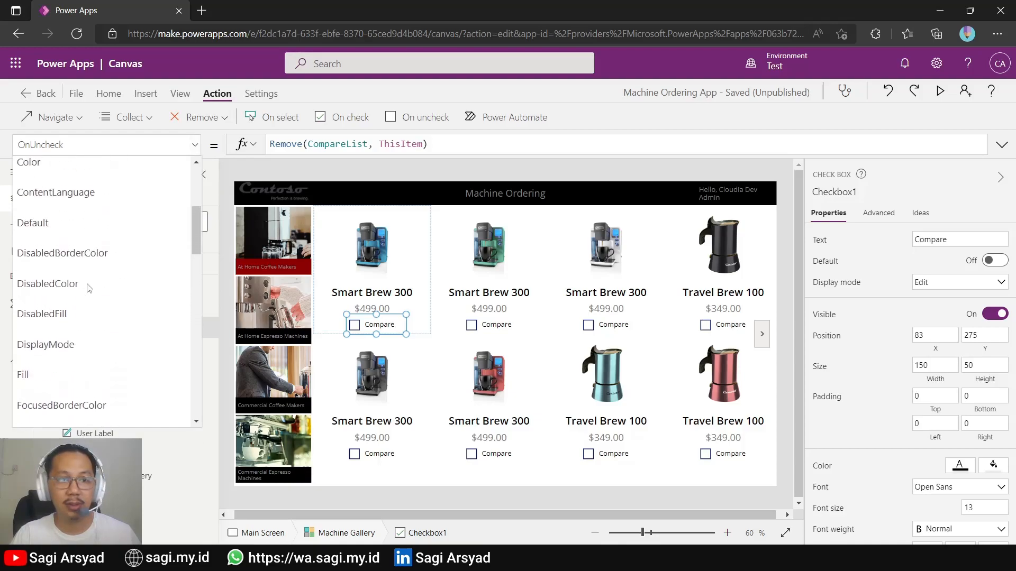
left_click(77, 221)
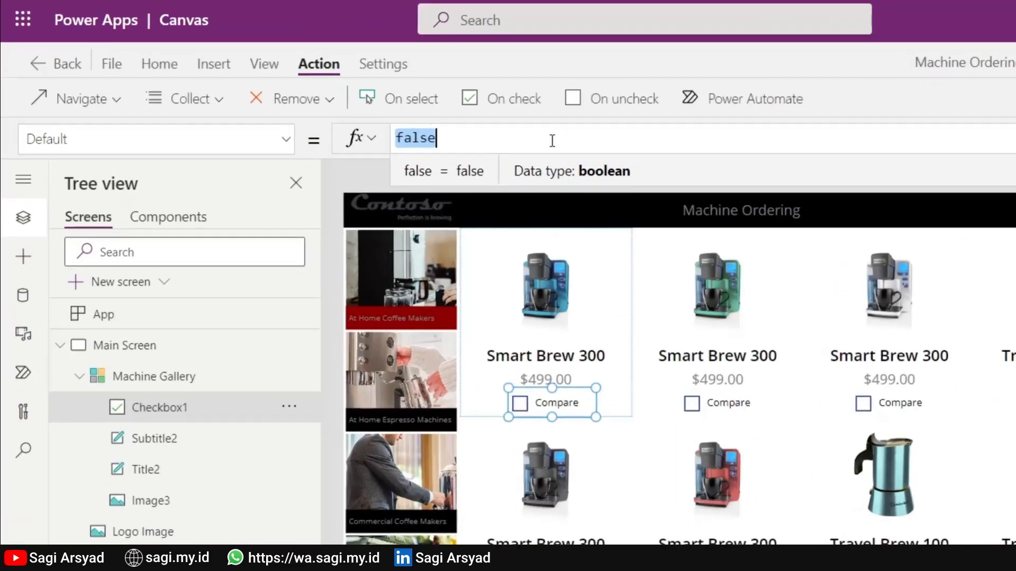
type("Thid")
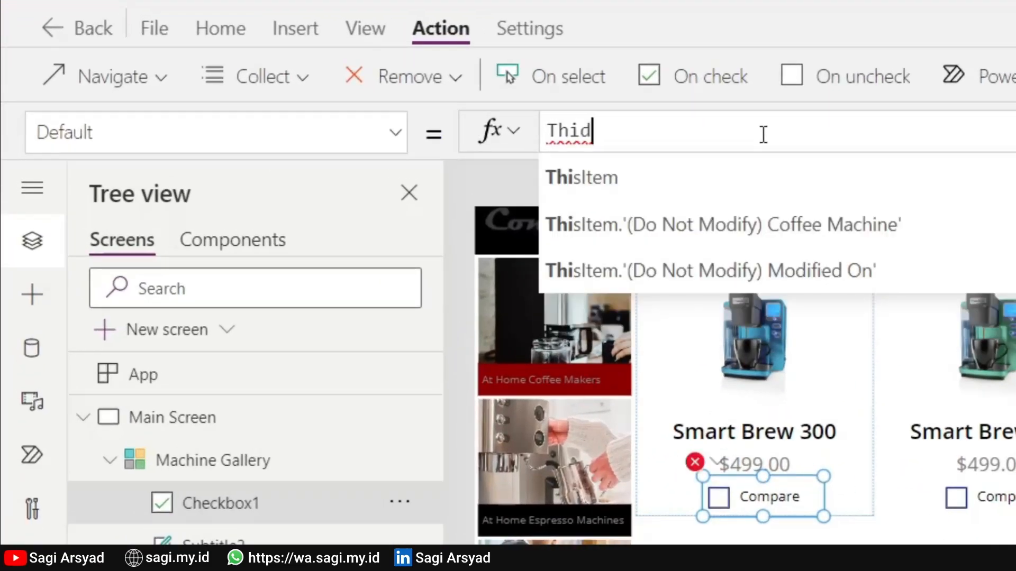
key("BackSpace")
type("sItem in C")
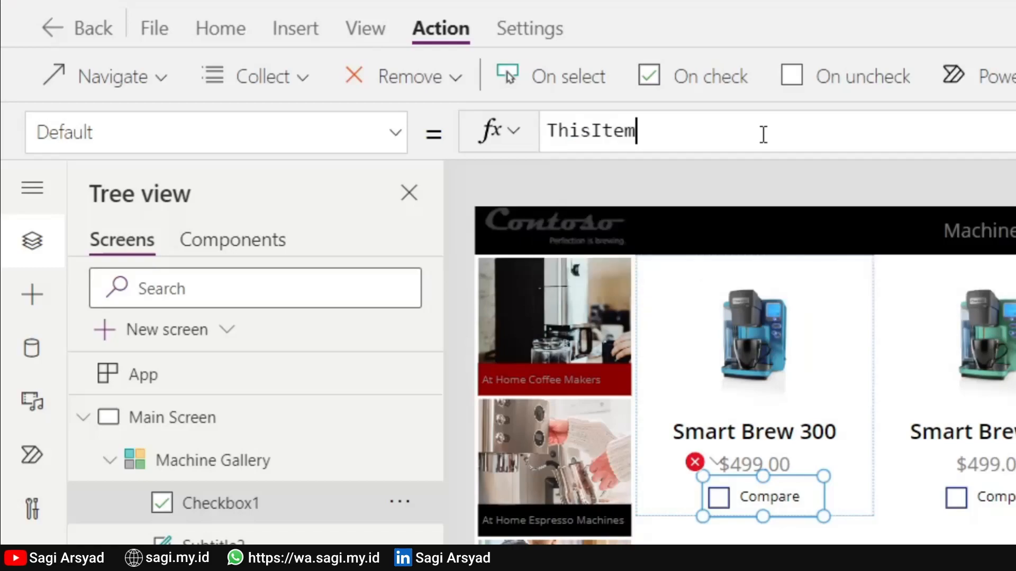
type("ompareList")
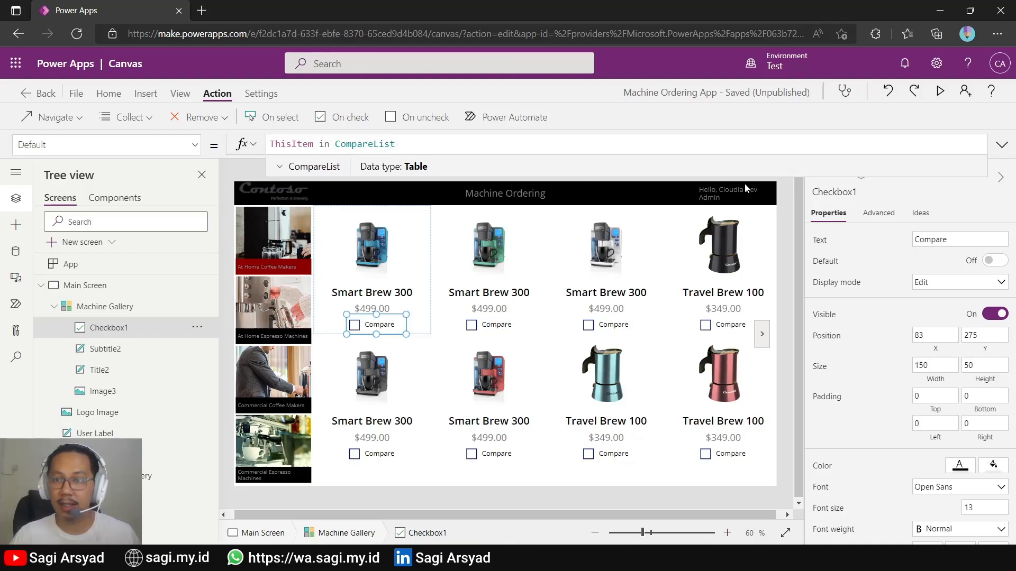
Step: Preview the app and mark the green and white Smart Brew 300, the white Airpot XL and the black Crema Café for comparison
left_click(940, 92)
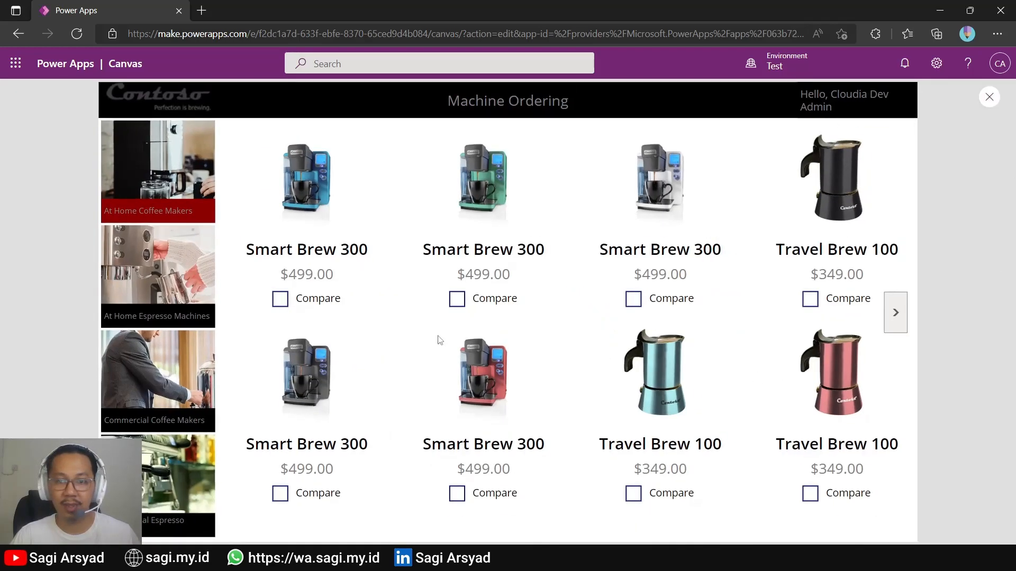
left_click(457, 299)
left_click(633, 299)
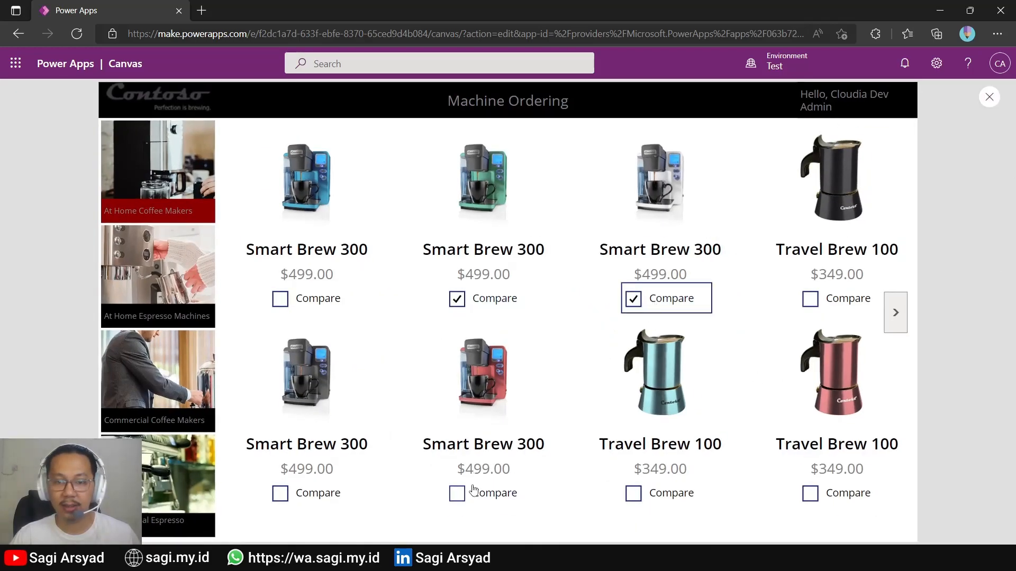
left_click(164, 412)
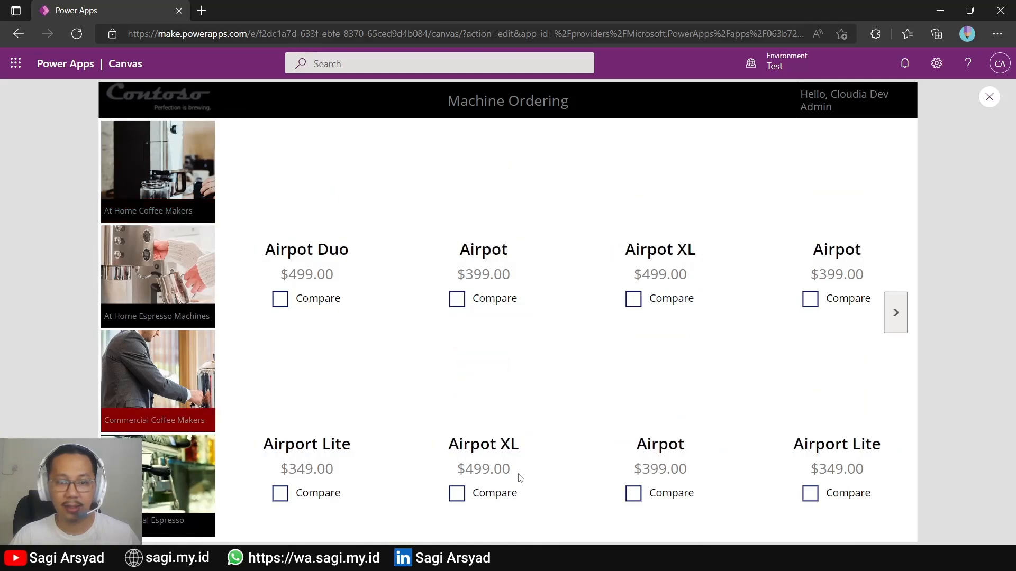
left_click(457, 493)
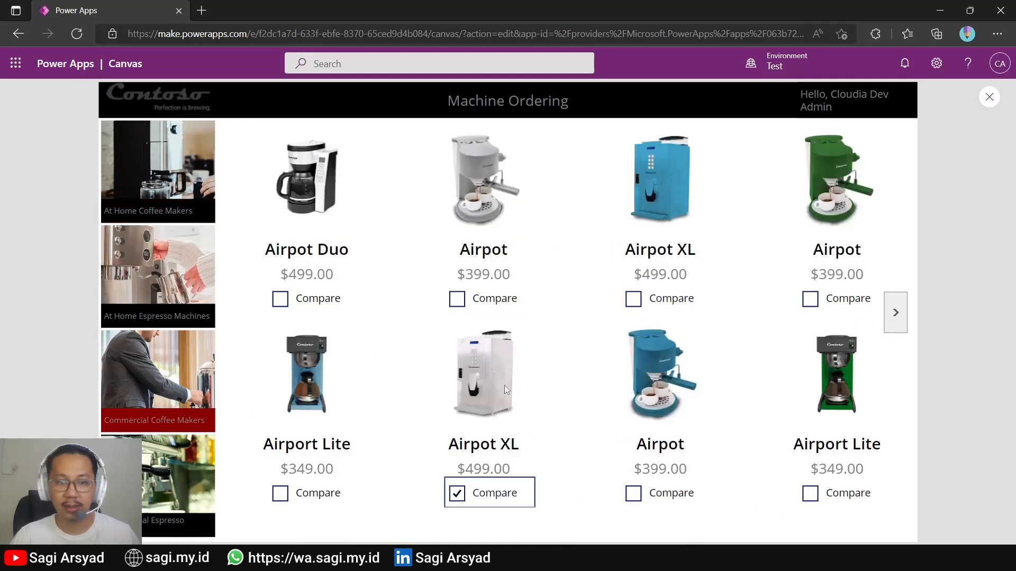
left_click(157, 203)
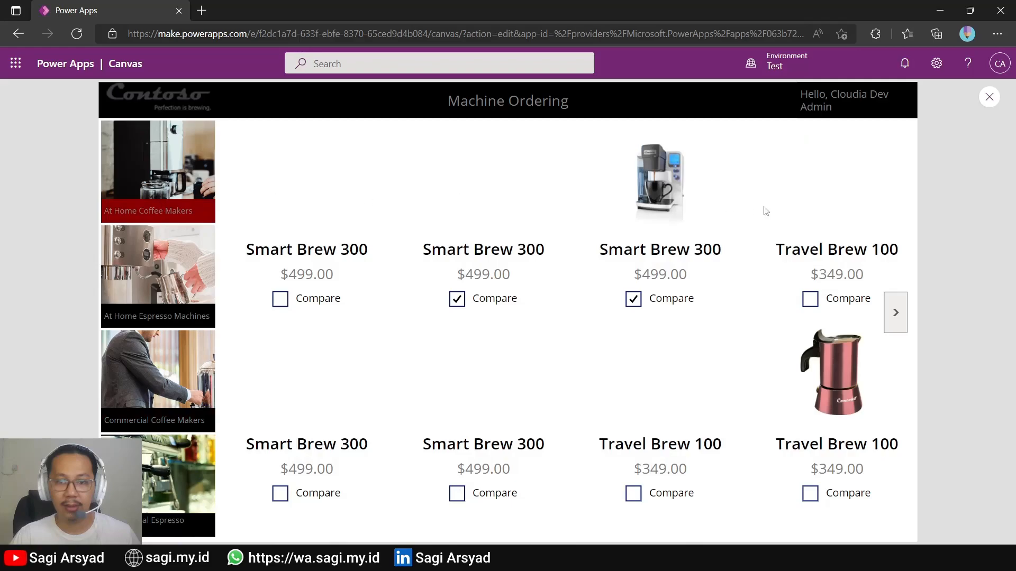
left_click(189, 273)
left_click(497, 311)
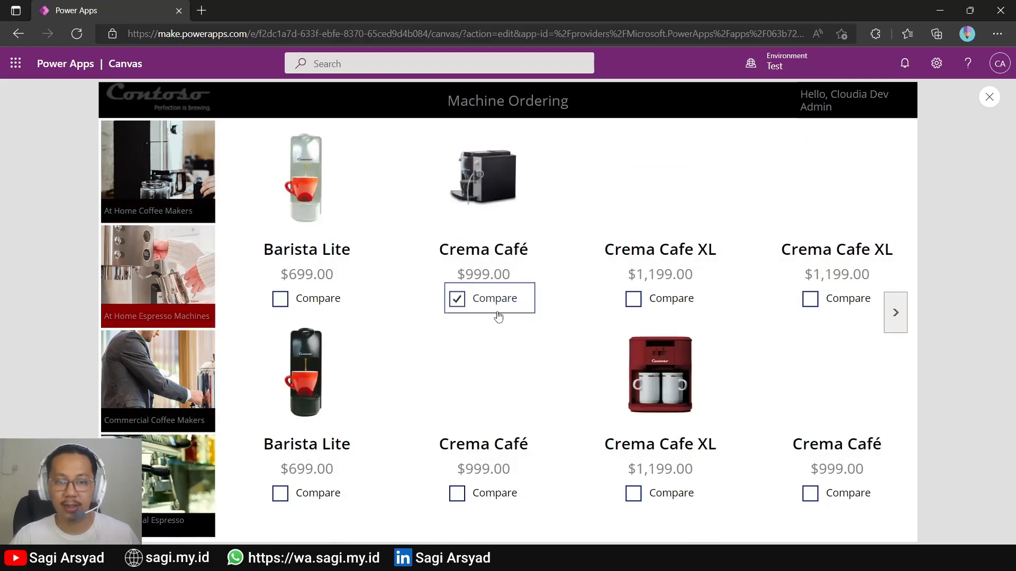
left_click(989, 97)
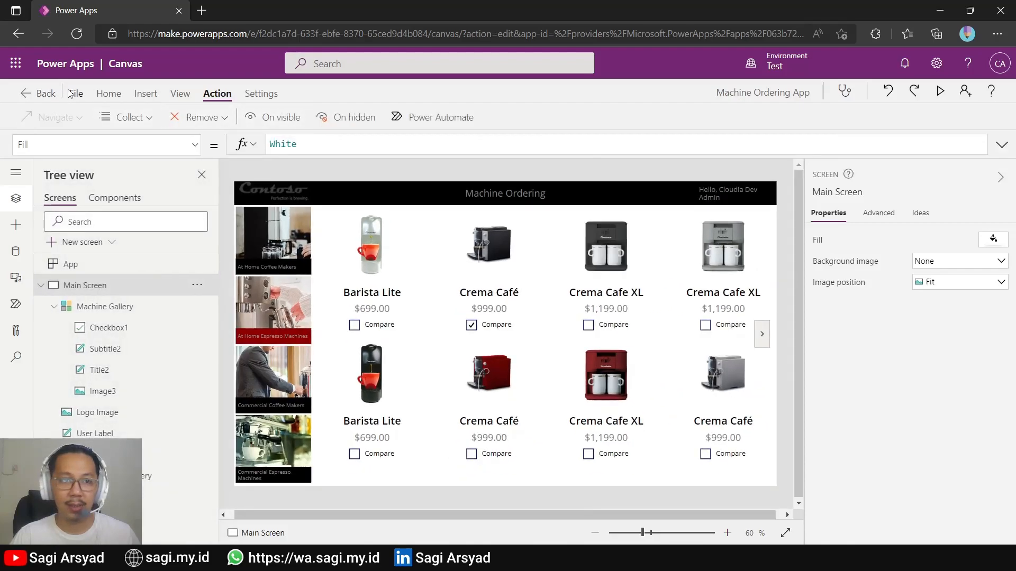
Step: Examine the records stored in the CompareList collection across its columns, and return to the app editor
left_click(74, 93)
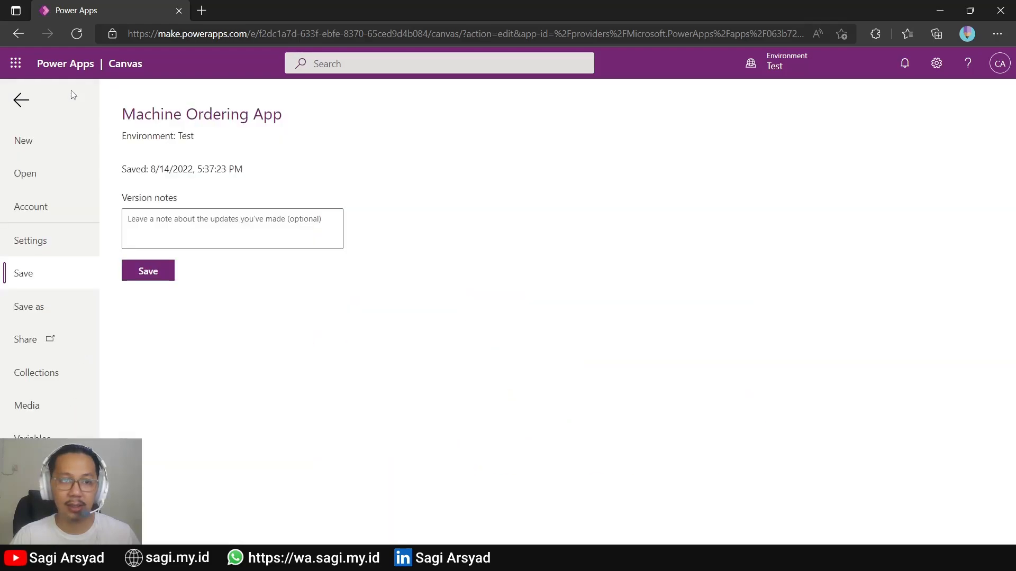
left_click(75, 375)
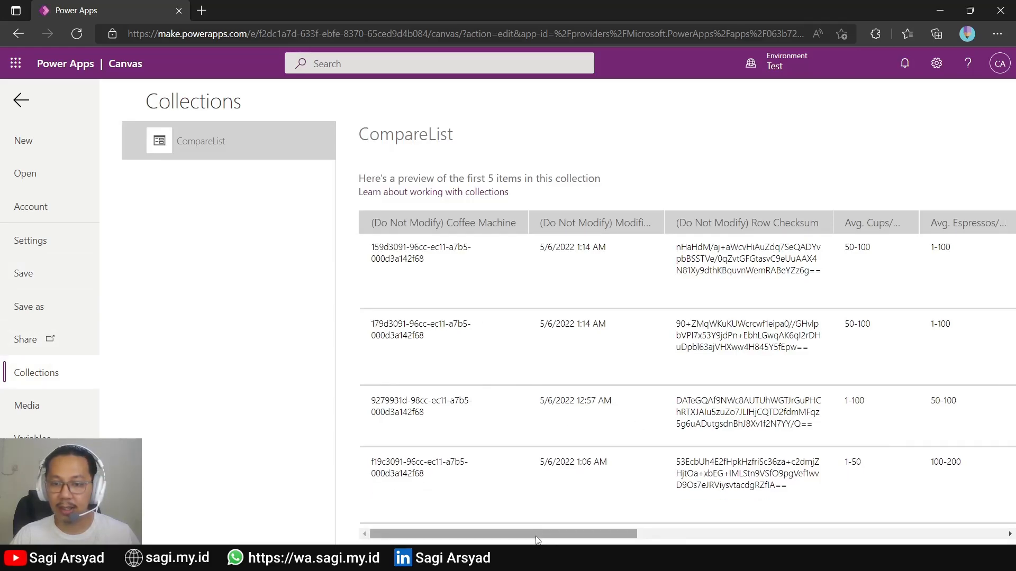
left_click_drag(533, 539, 800, 539)
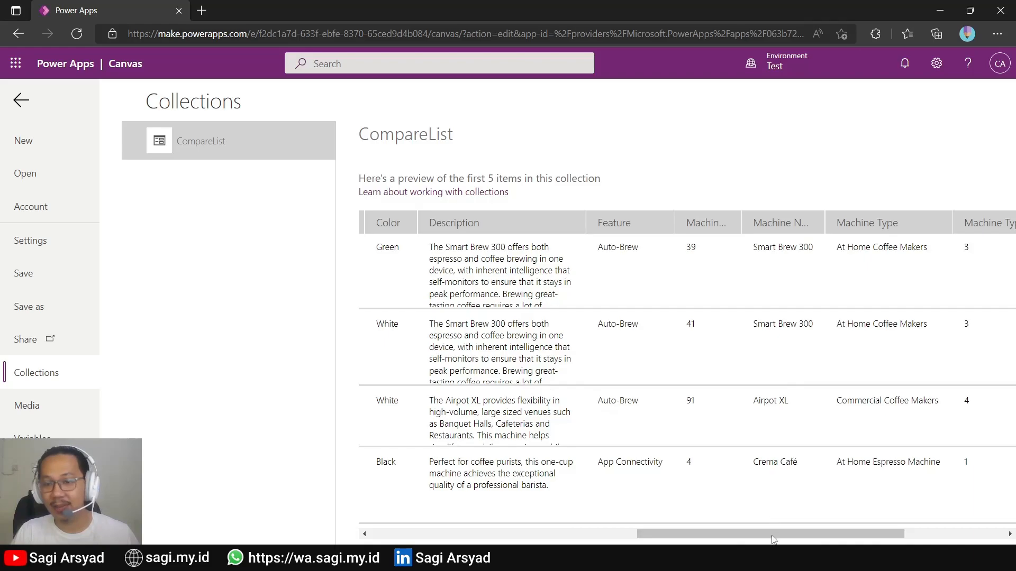
left_click_drag(832, 543, 589, 530)
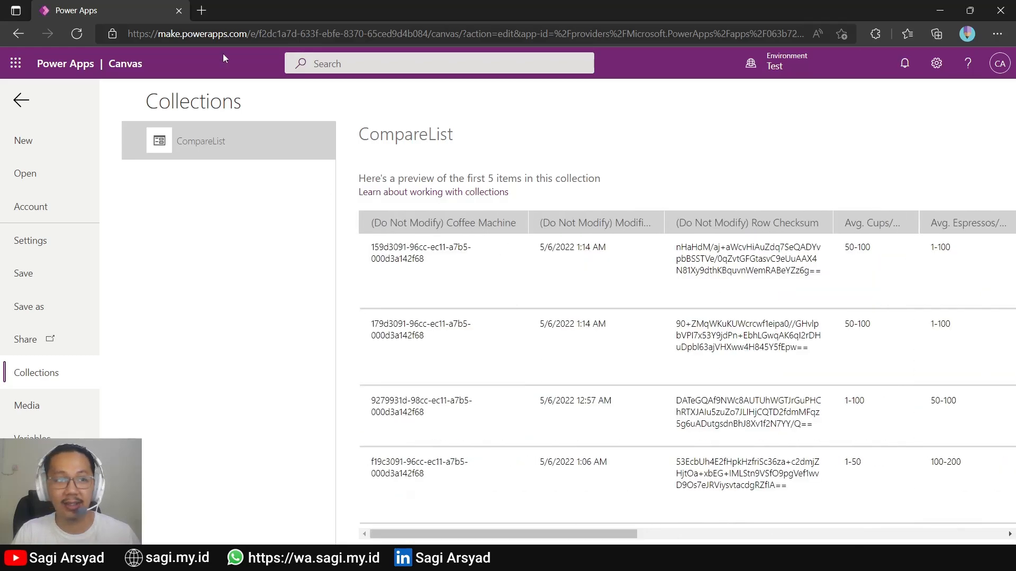
left_click(21, 100)
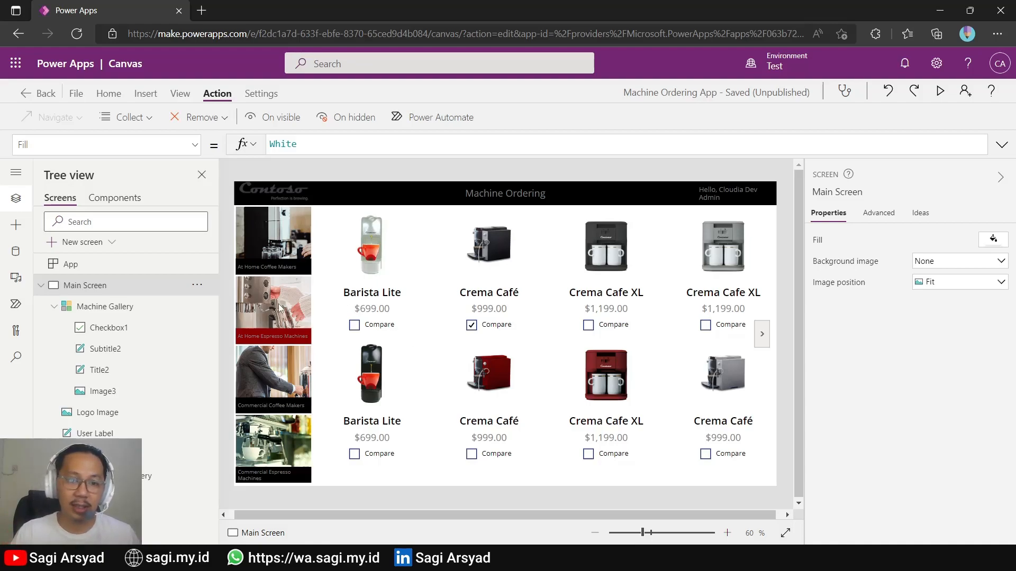
Step: Set the Default property of the Machine Type Gallery to First(MachineTypes)
left_click(277, 402)
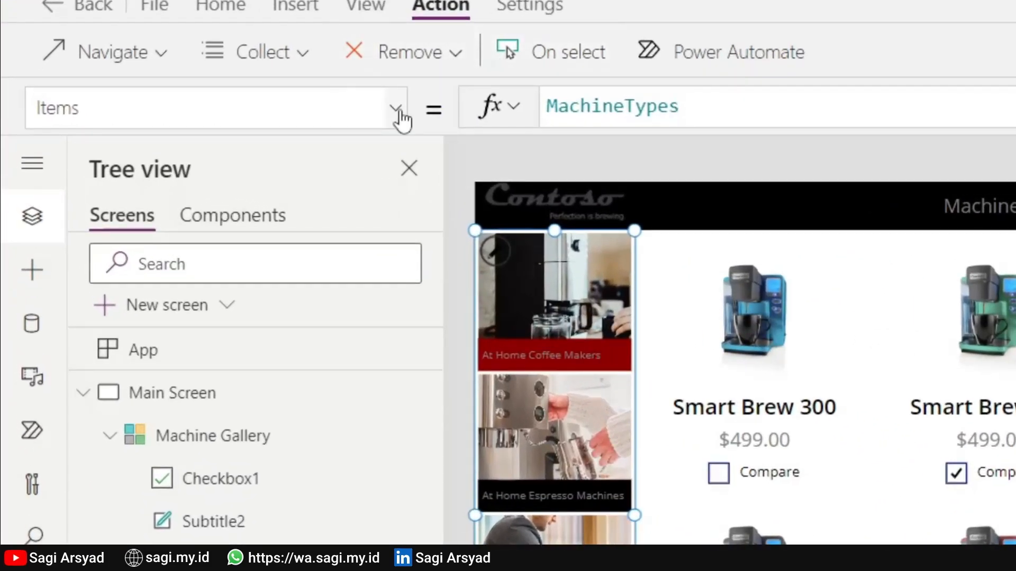
left_click(367, 113)
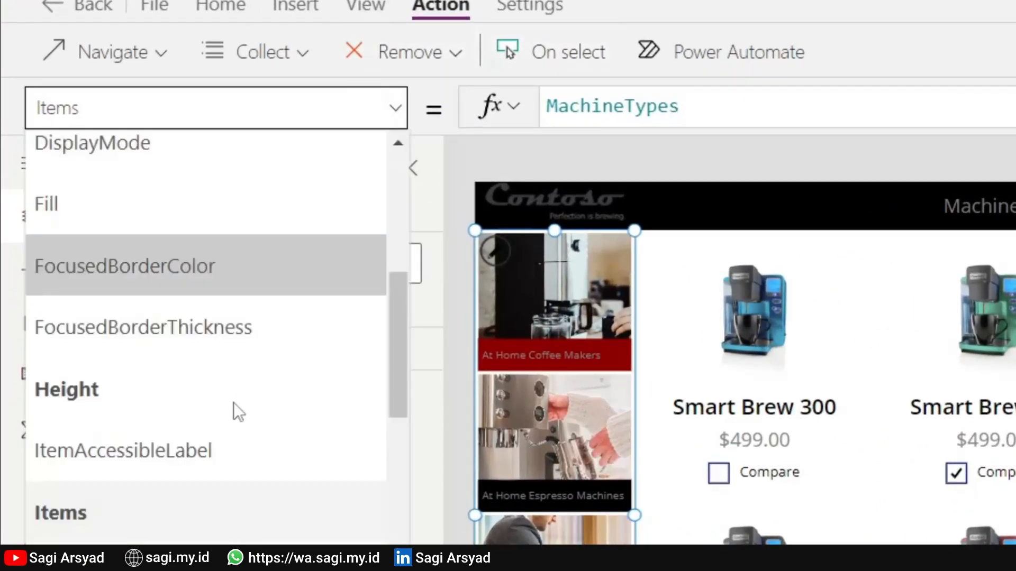
scroll(218, 474, "up", 3)
scroll(218, 474, "up", 3)
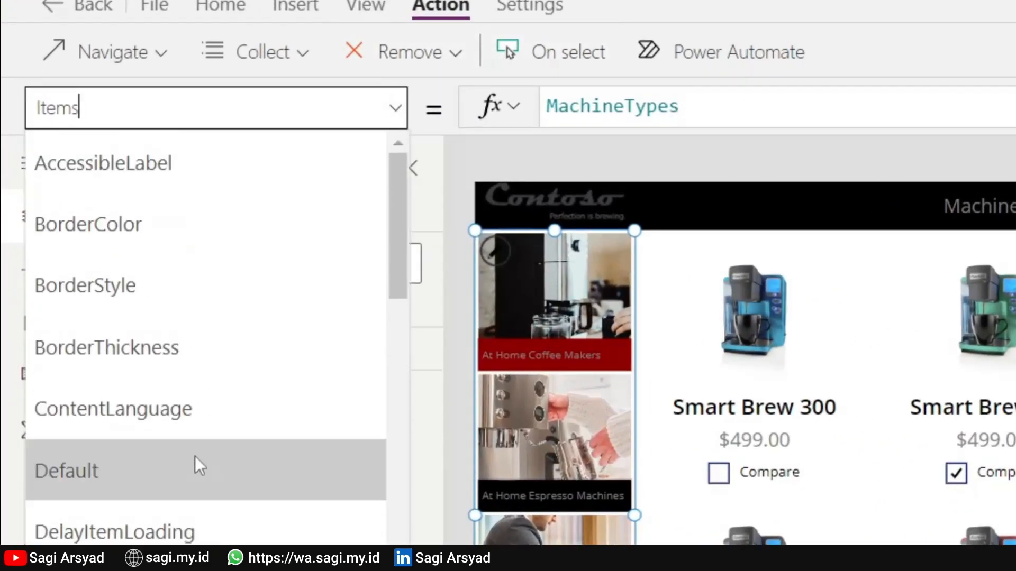
scroll(195, 456, "down", 5)
scroll(185, 477, "down", 3)
scroll(182, 497, "up", 7)
left_click(123, 470)
left_click(603, 103)
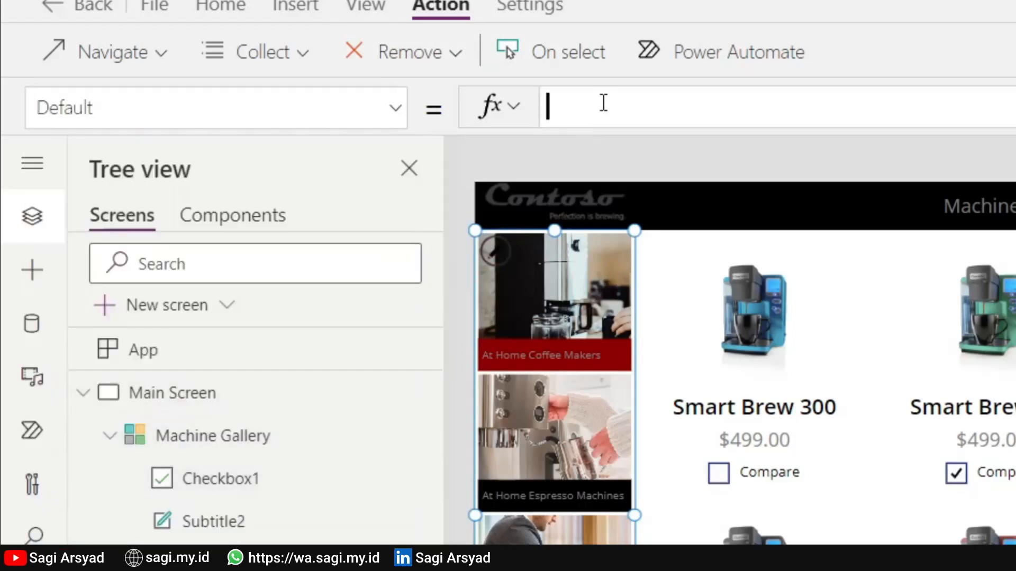
type("First(")
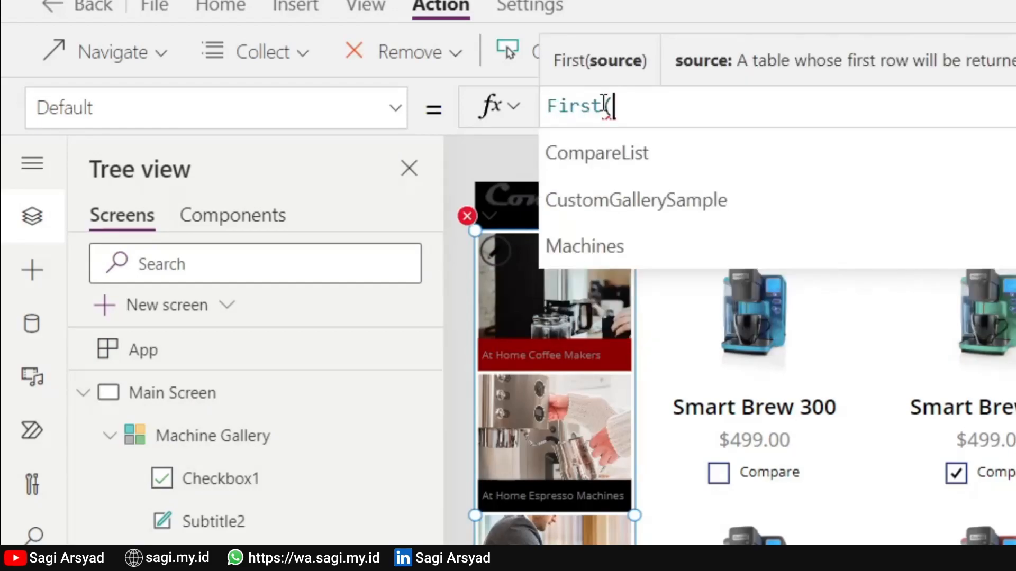
type("MachineTypes)")
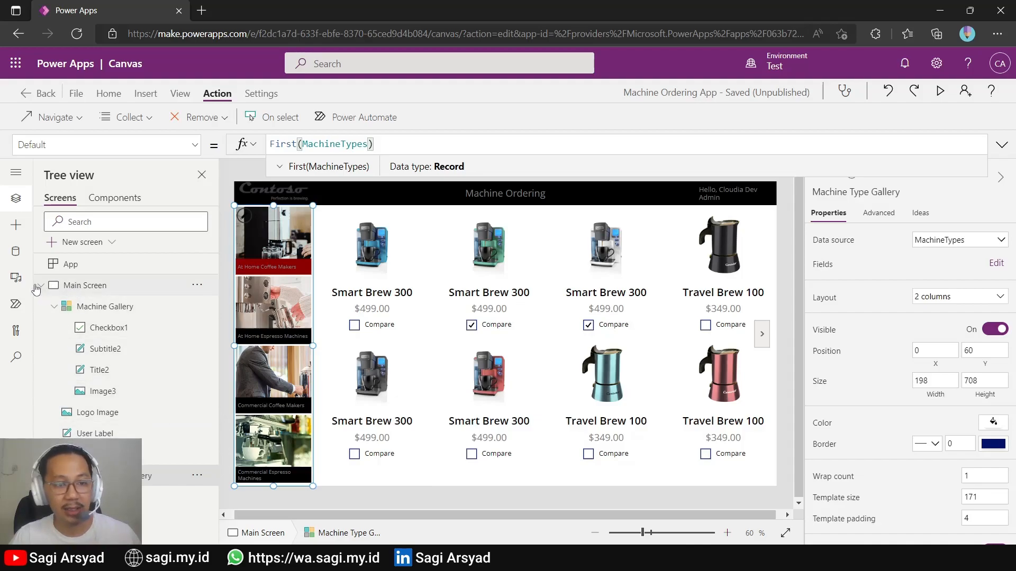
Step: Add a blank screen to the app and rename it Compare Screen
left_click(71, 267)
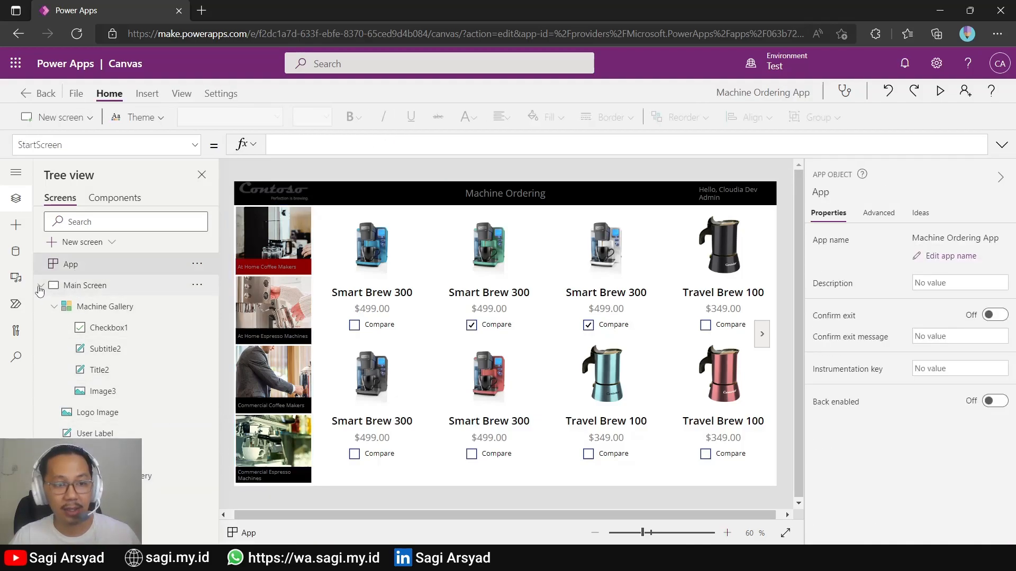
left_click(40, 287)
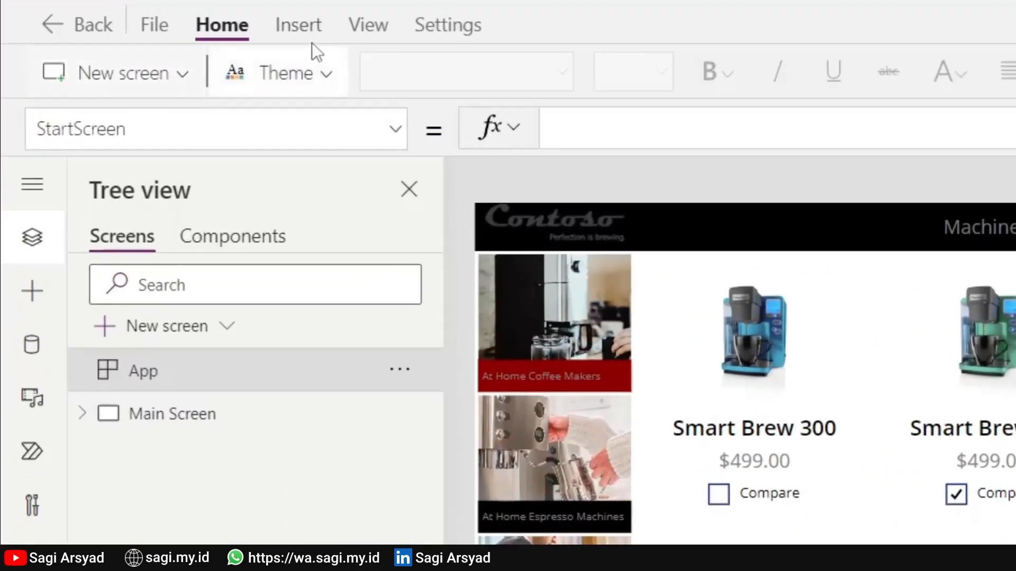
left_click(151, 80)
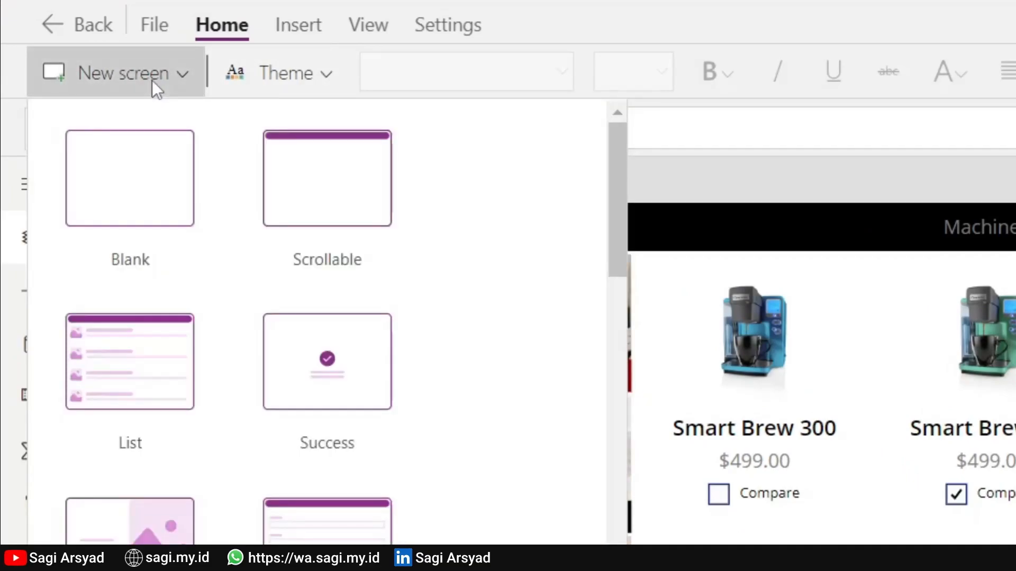
left_click(156, 164)
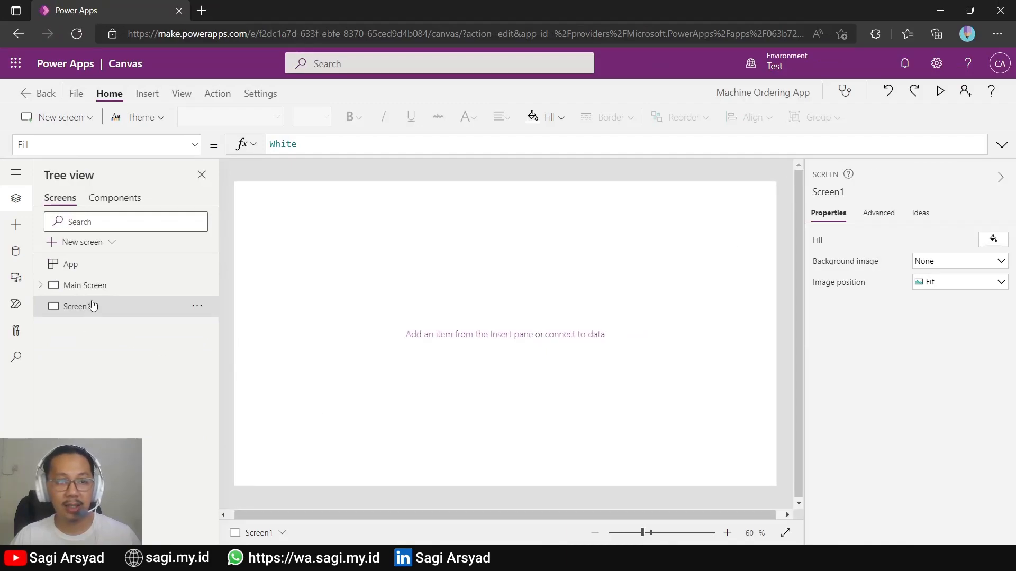
double_click(91, 307)
type("comp")
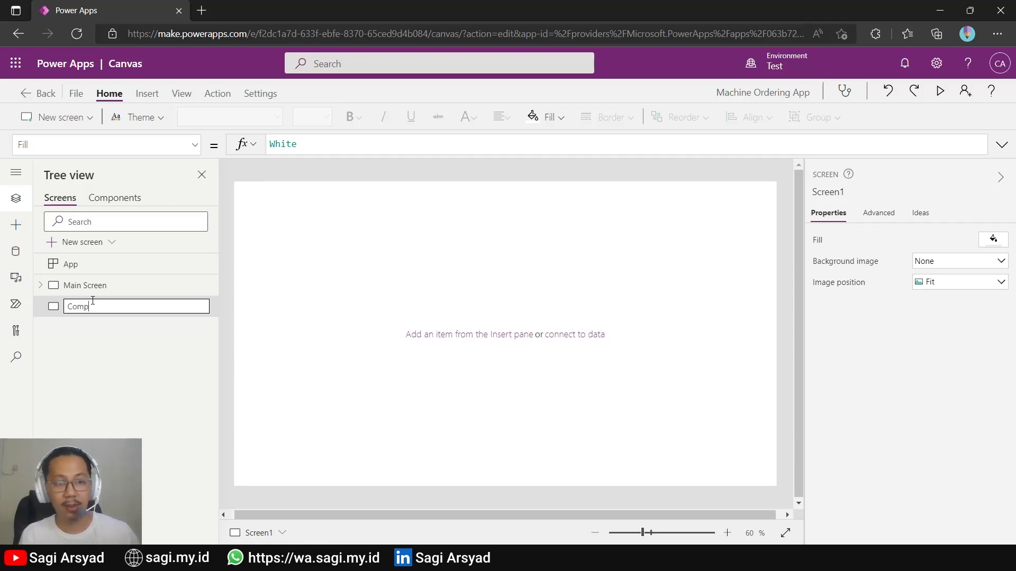
type("are Screen")
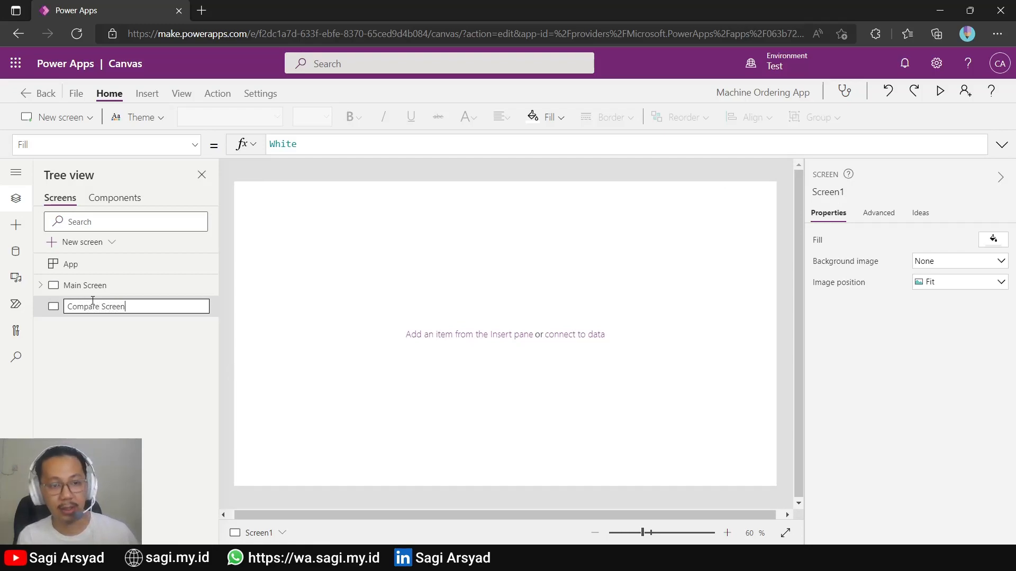
key("Return")
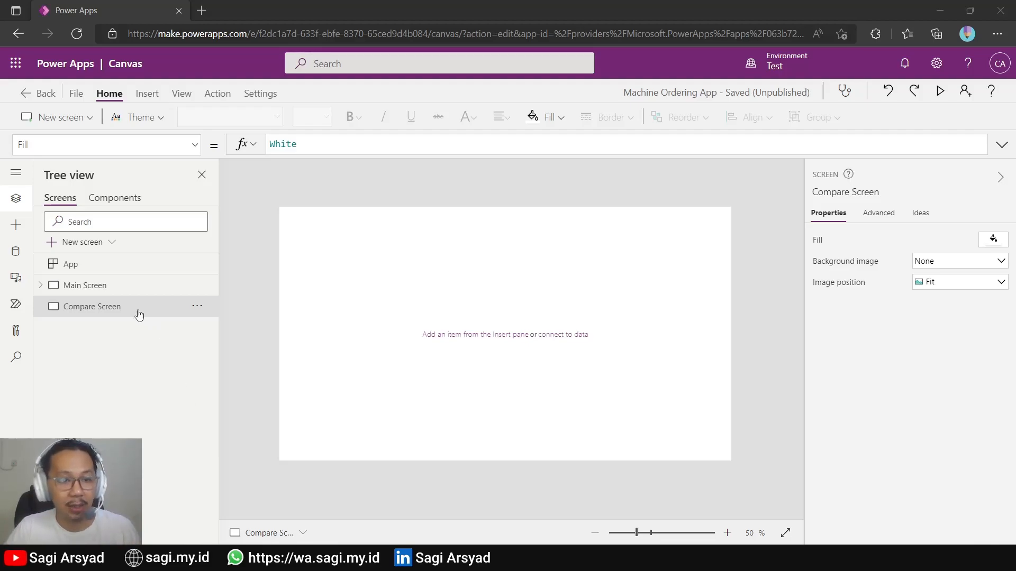
Step: Insert a button on the Main Screen and place it below the Machine Gallery, at about X 1133, Y 728
left_click(89, 286)
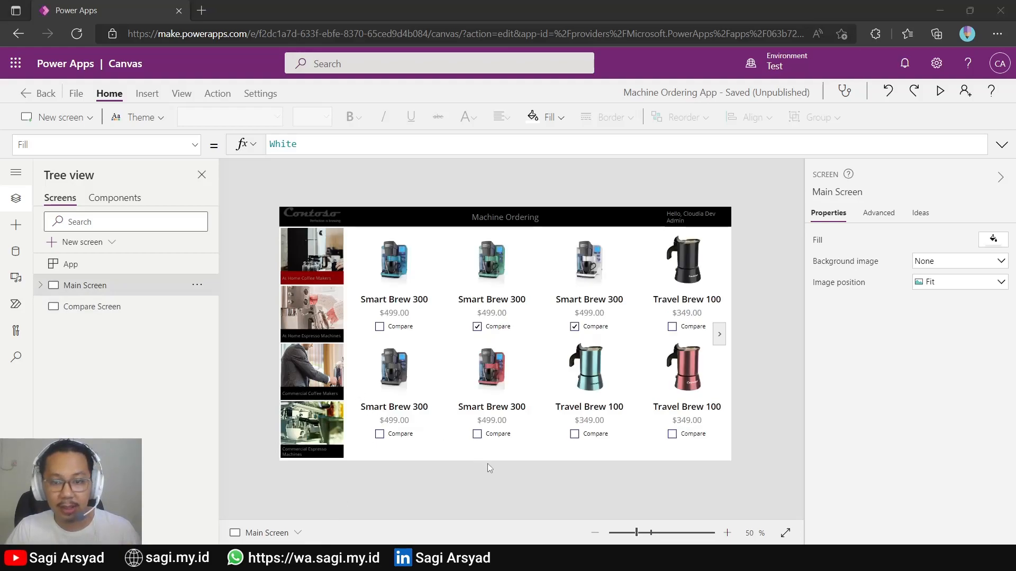
left_click(727, 532)
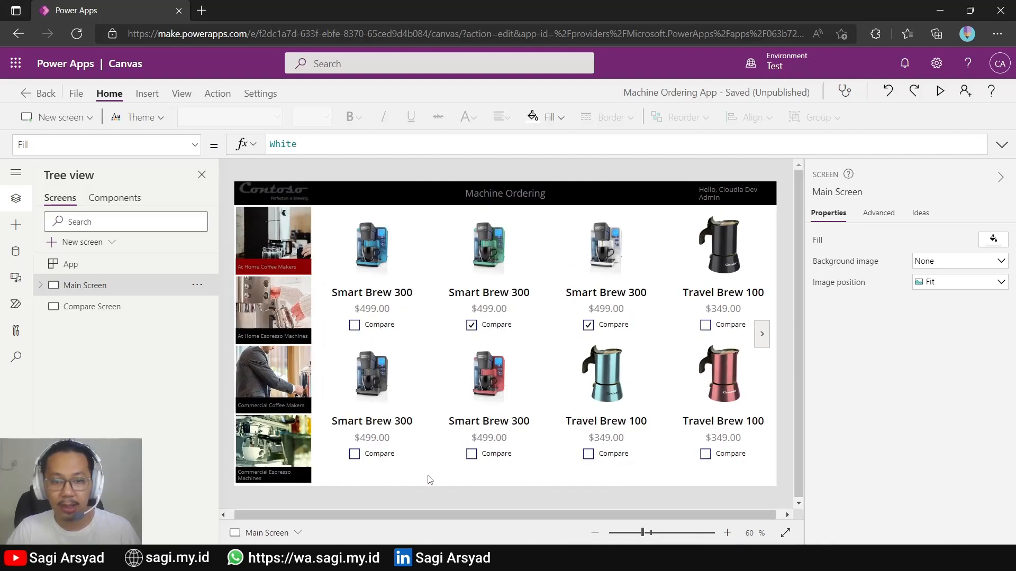
left_click(428, 459)
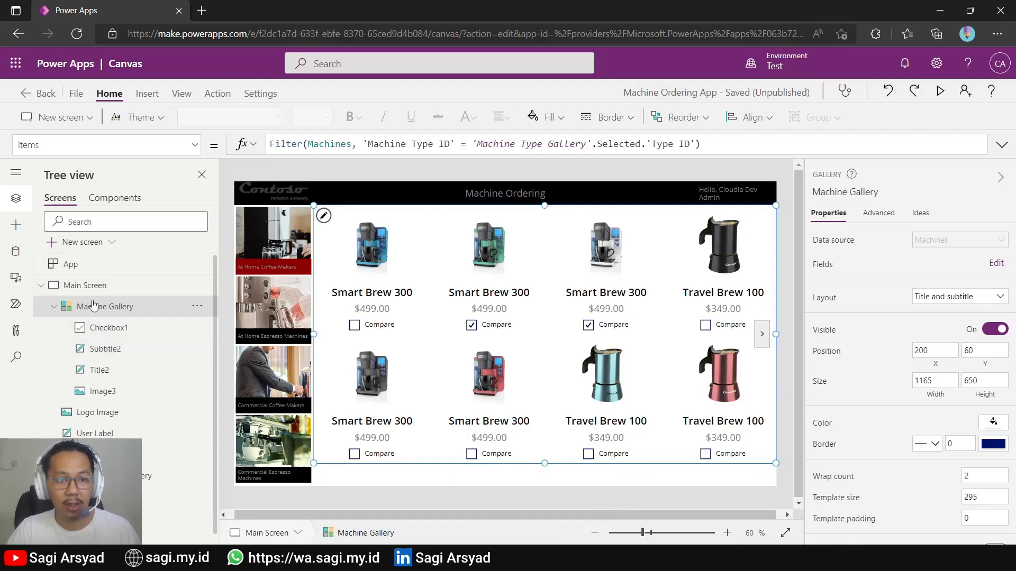
left_click(97, 288)
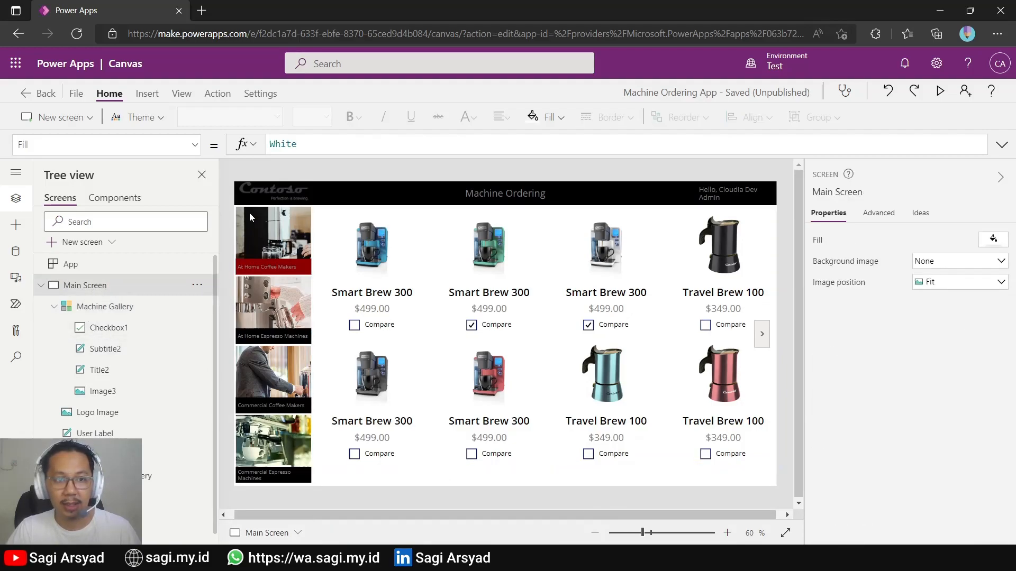
left_click(147, 93)
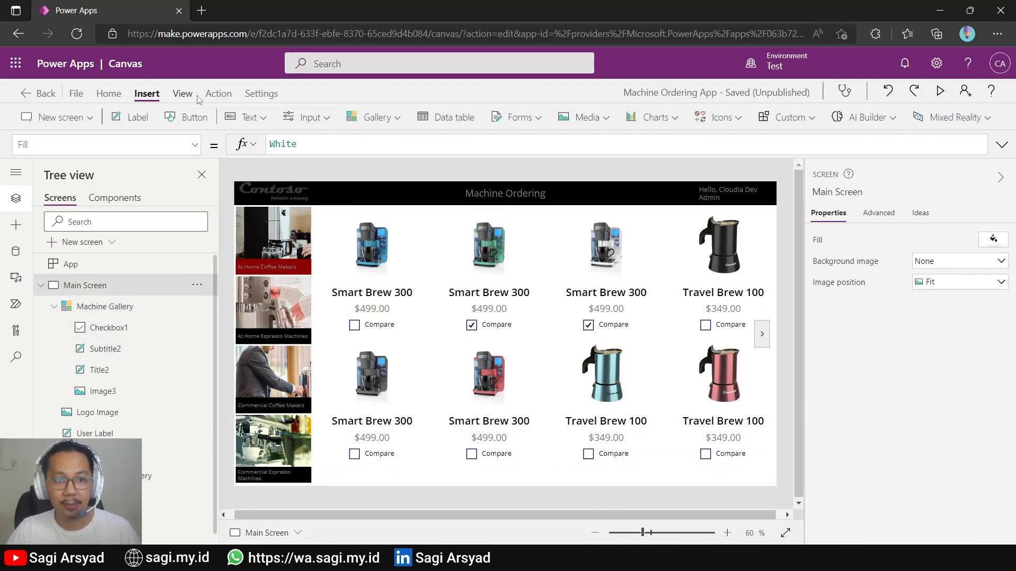
left_click(194, 119)
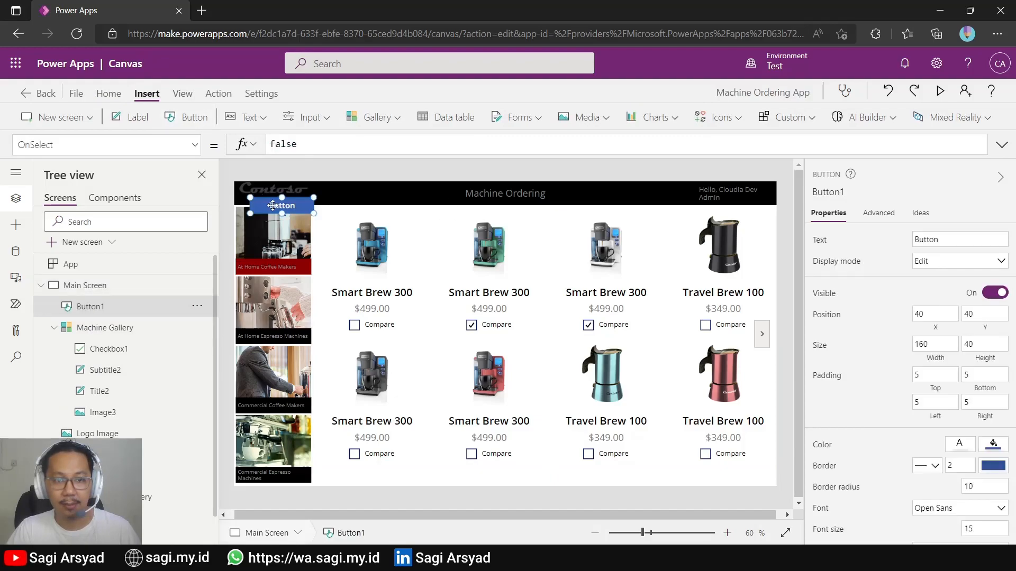
left_click_drag(273, 206, 707, 481)
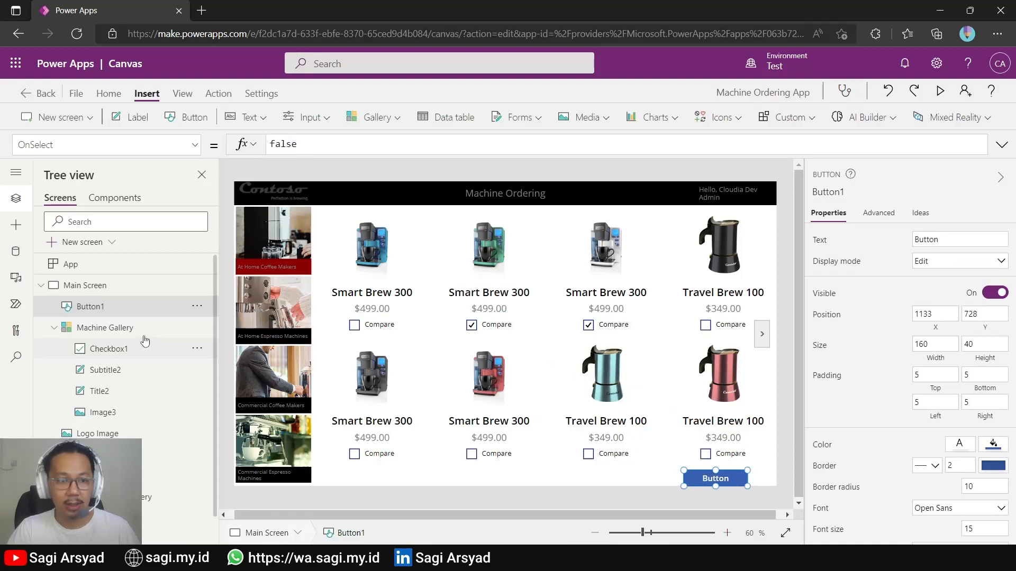
Step: Rename the new button as Compare Button
double_click(83, 308)
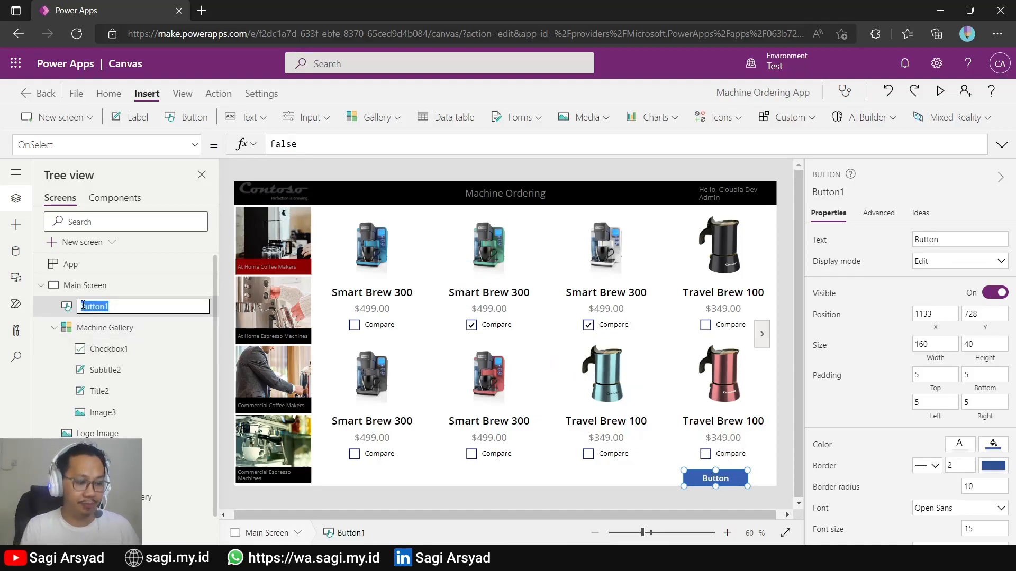
type("Compare")
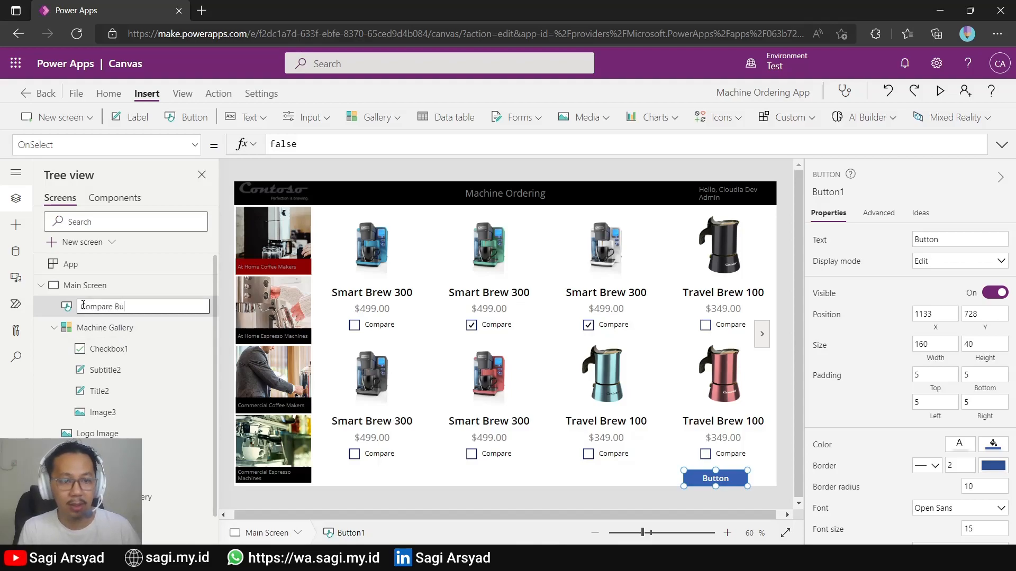
key("Return")
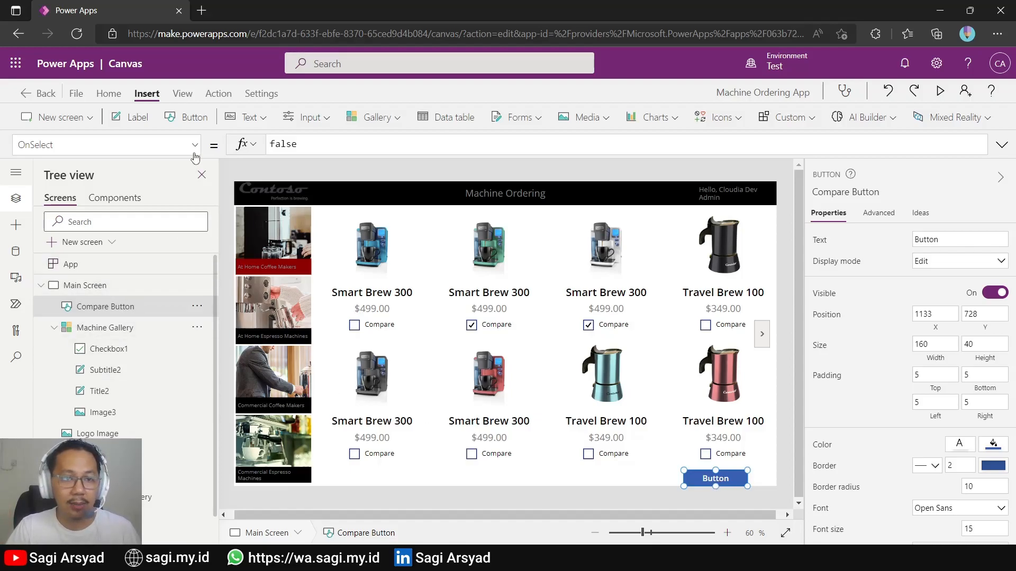
Step: Set the Text property of the Compare Button to "Compare " with a trailing space inside the quotes
left_click(196, 149)
scroll(113, 275, "up", 4)
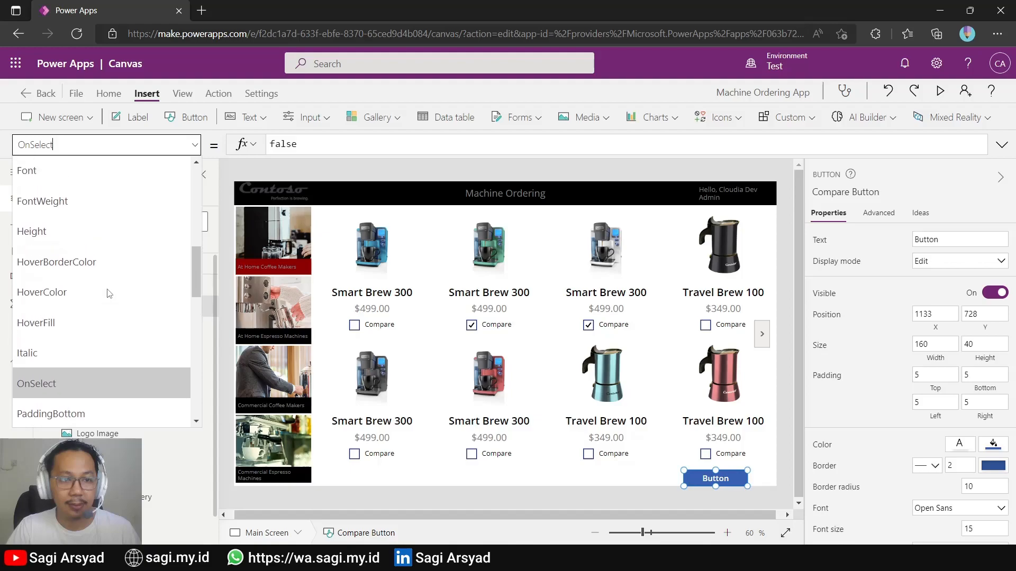
scroll(108, 294, "up", 5)
scroll(109, 293, "down", 5)
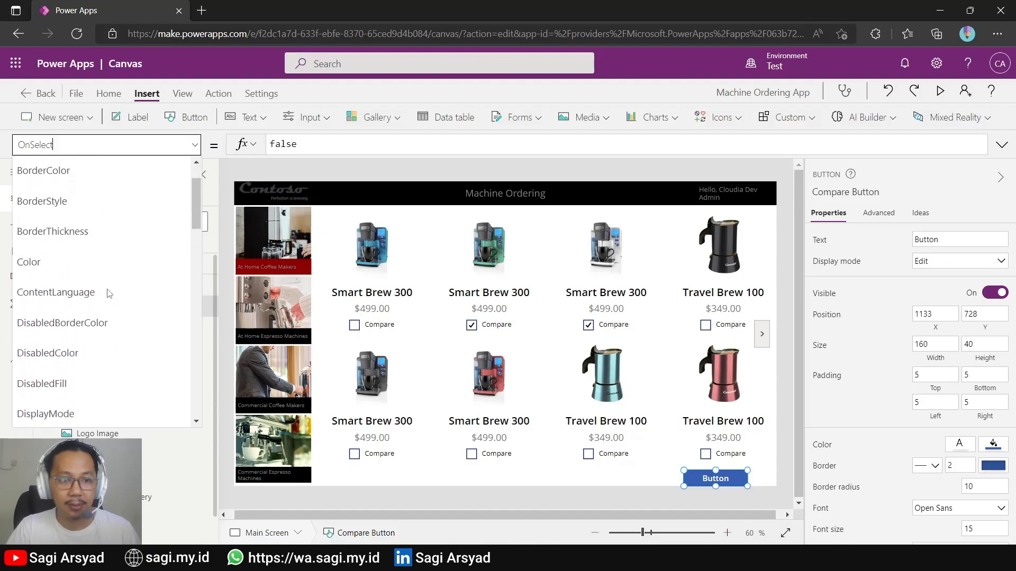
scroll(105, 318, "down", 8)
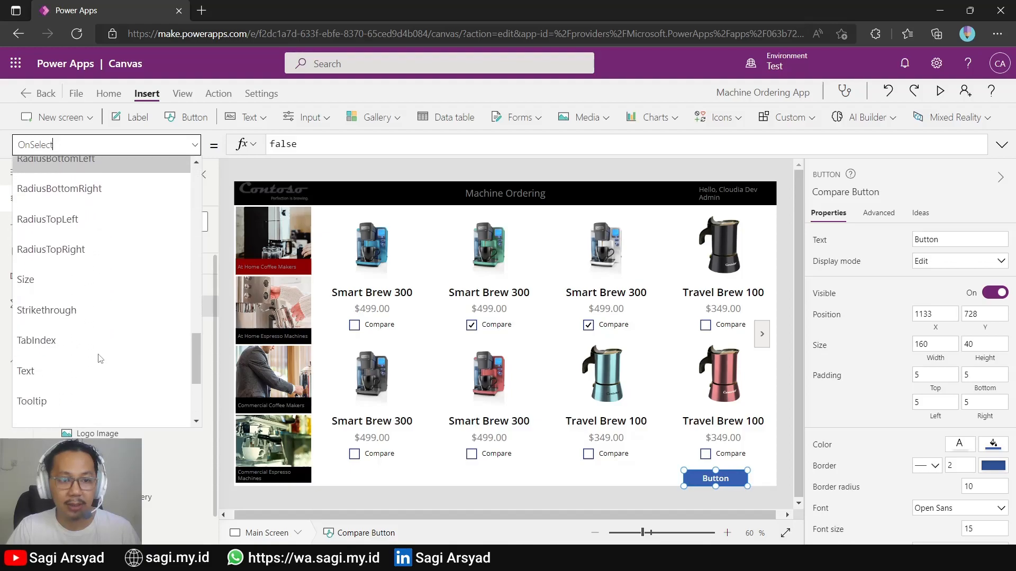
left_click(98, 374)
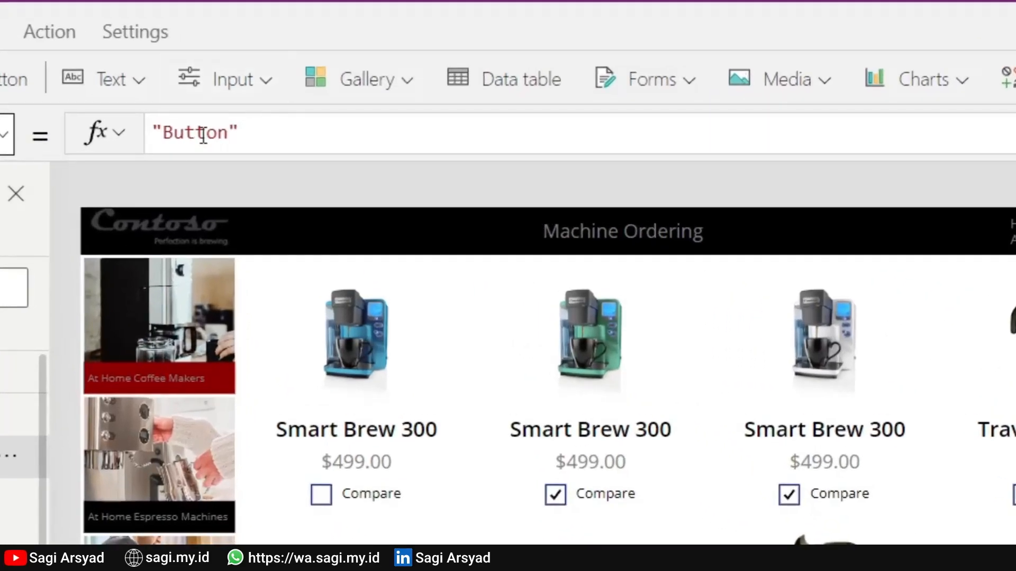
double_click(295, 144)
type("Compare")
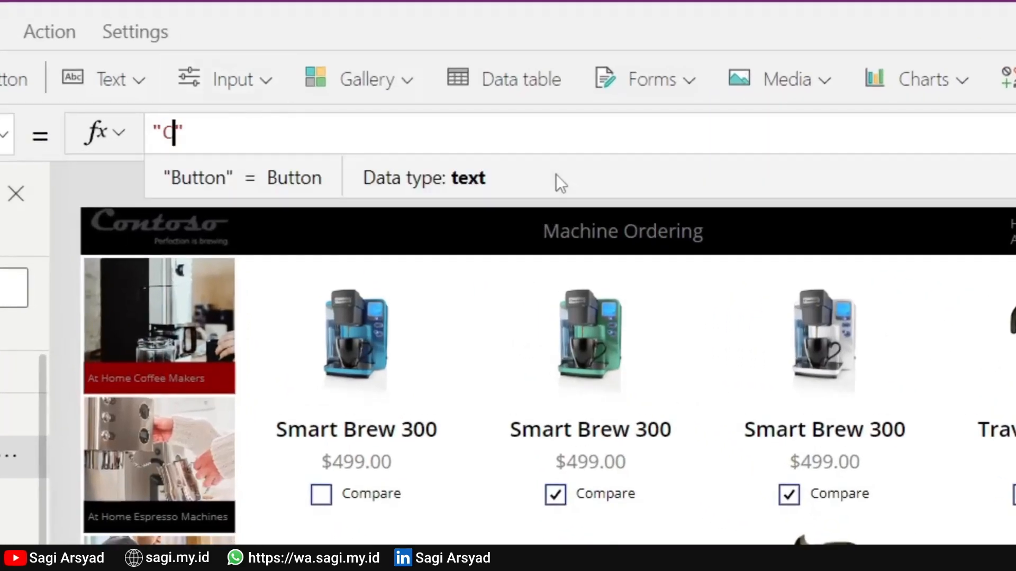
type(" \" ")
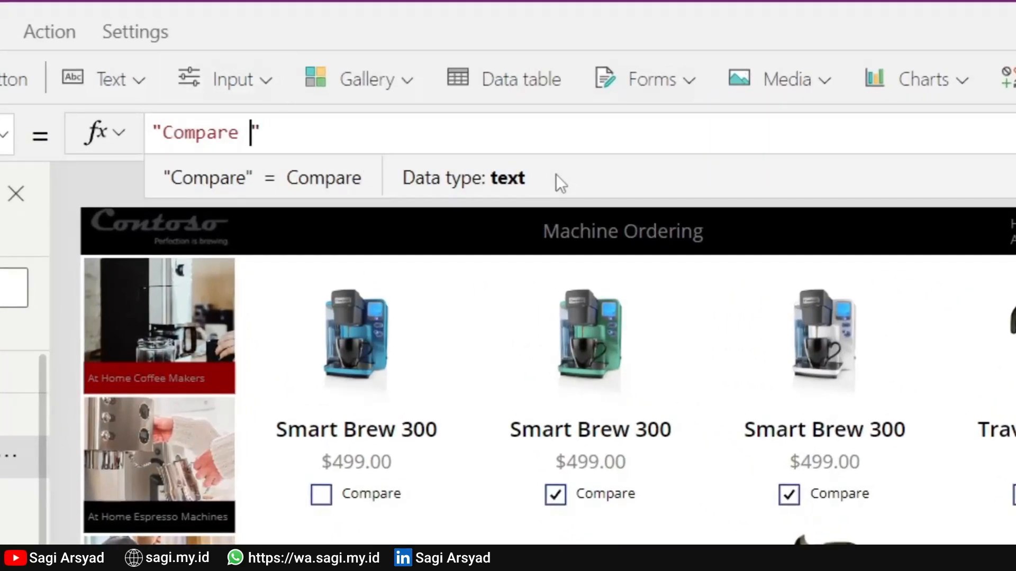
Step: Extend the Compare Button's Text formula with & CountRows(CompareList)
type("&")
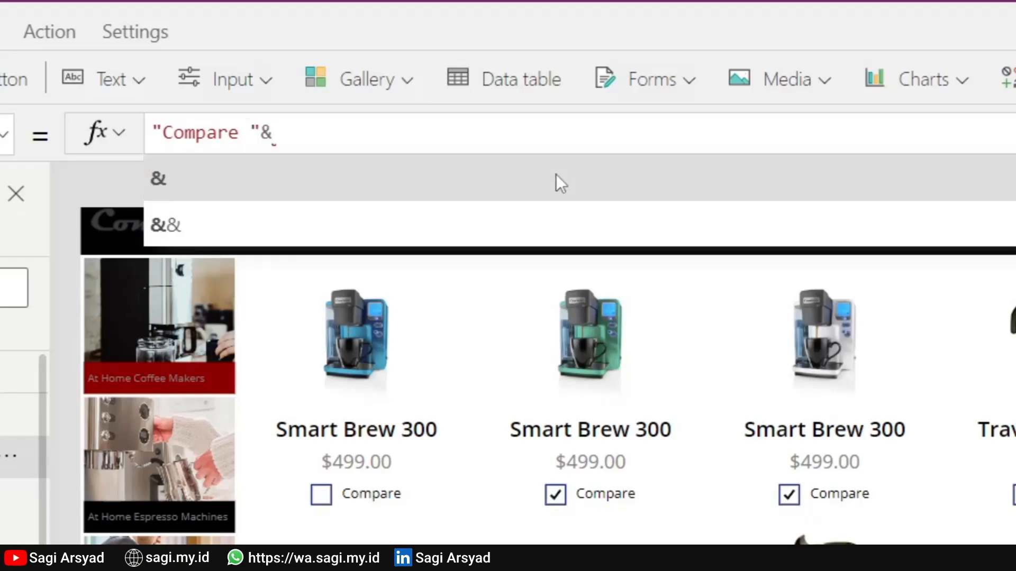
key("Left")
type("&")
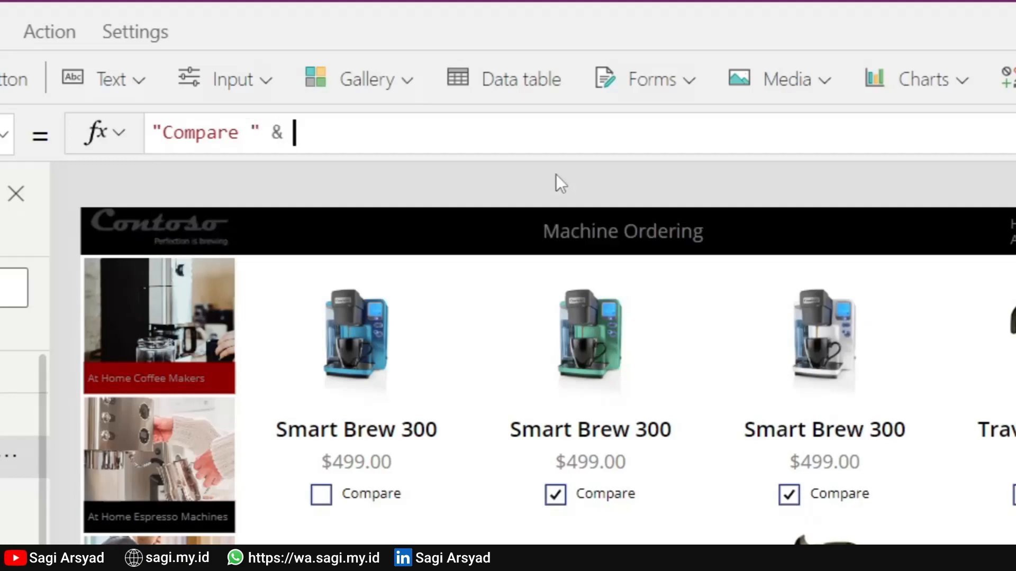
type(" Coun")
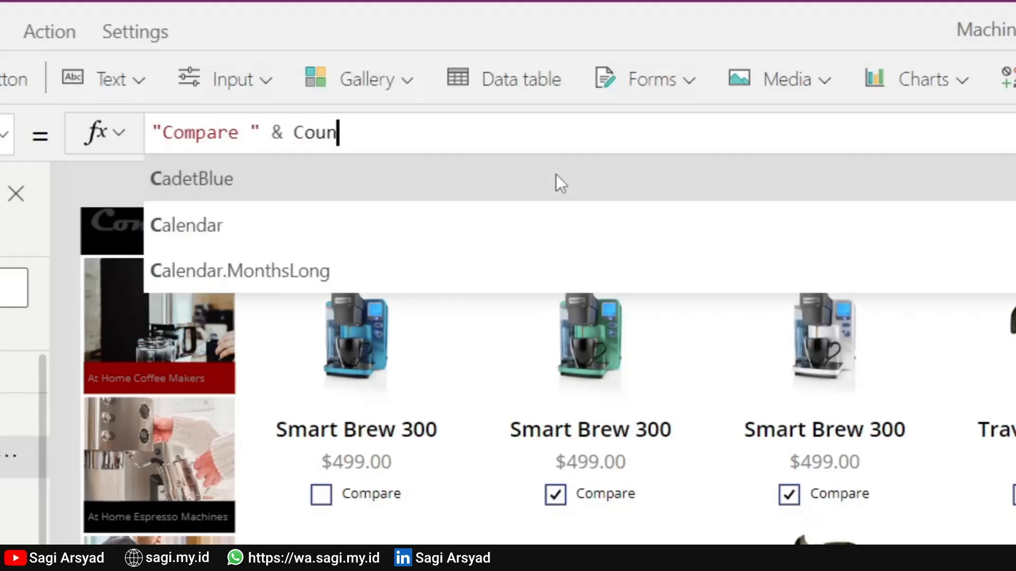
type("t")
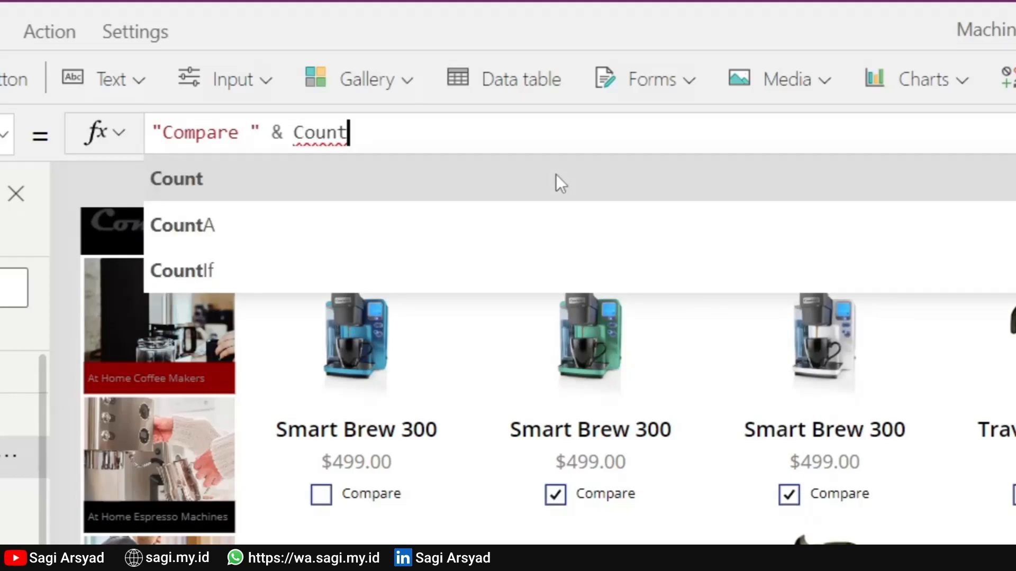
type("Rw")
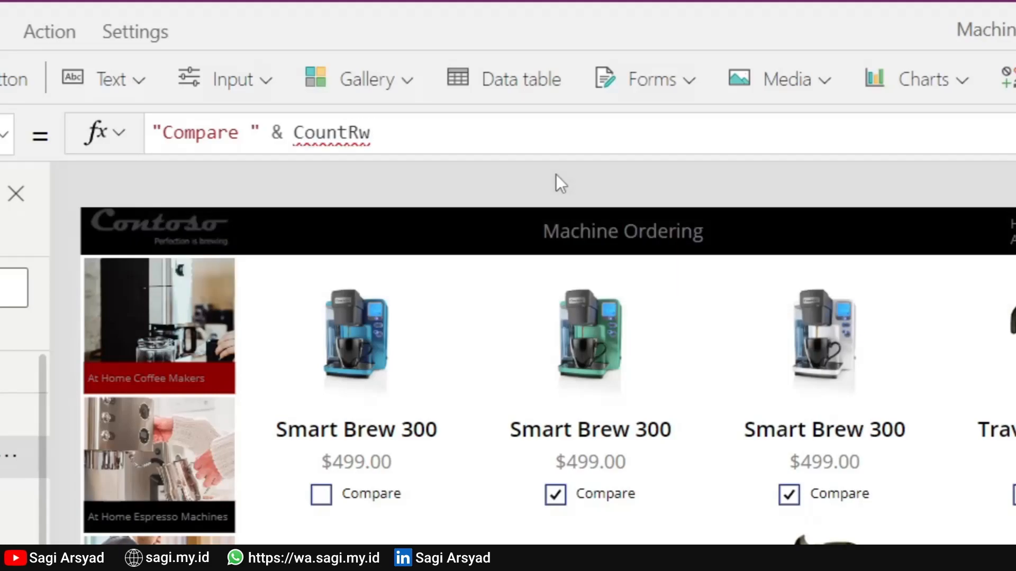
key("BackSpace")
type("o")
key("Tab")
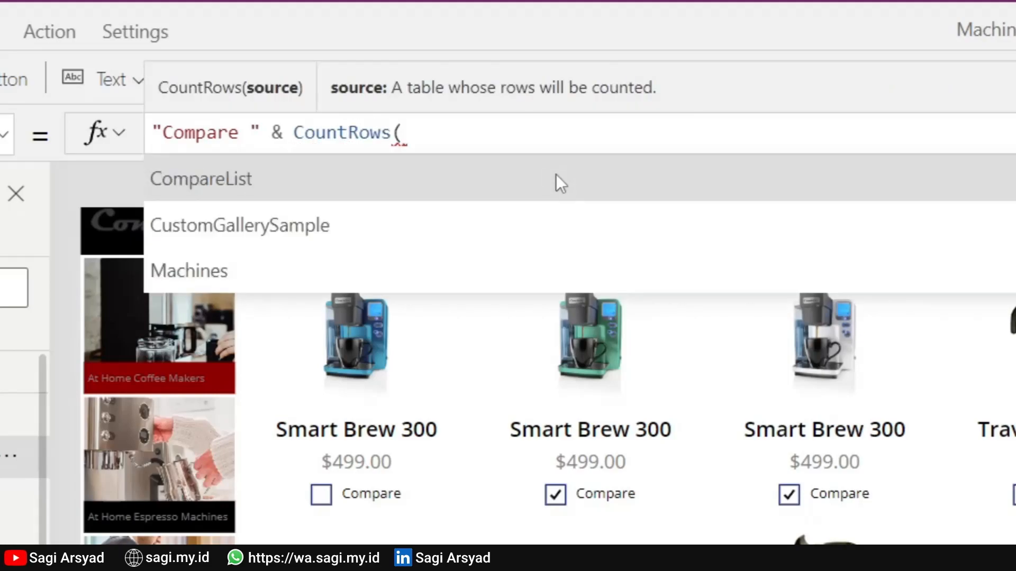
type("Comp")
key("Tab")
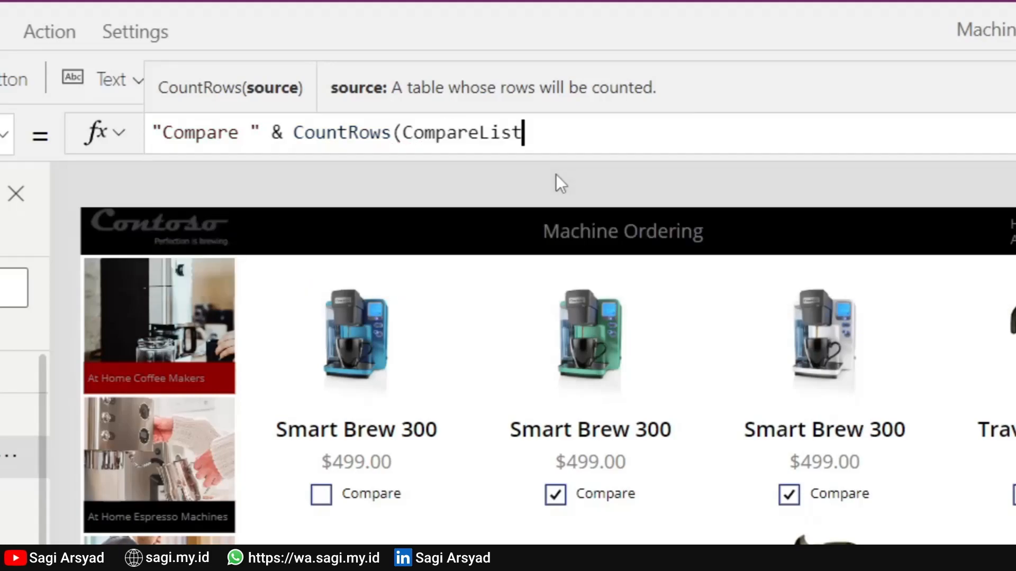
type(")")
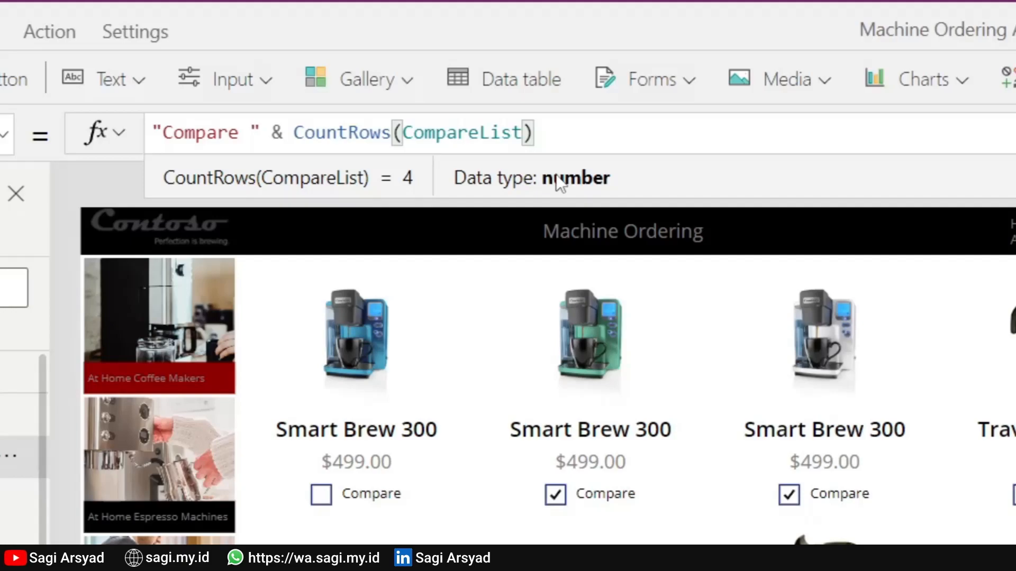
Step: Append & " items(s)" to the end of the Compare Button's Text formula
type("& ")
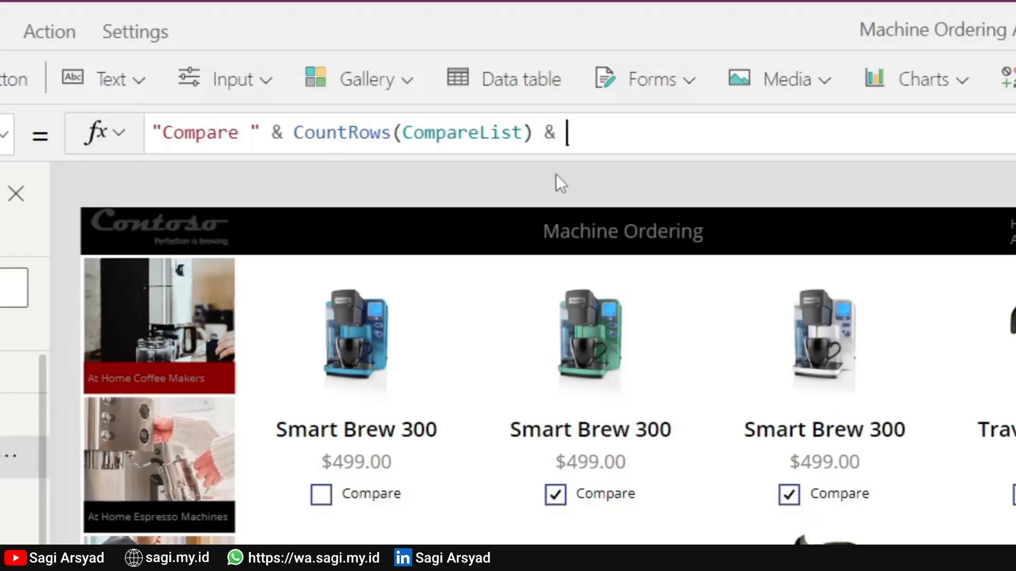
type("\" ")
type("ite")
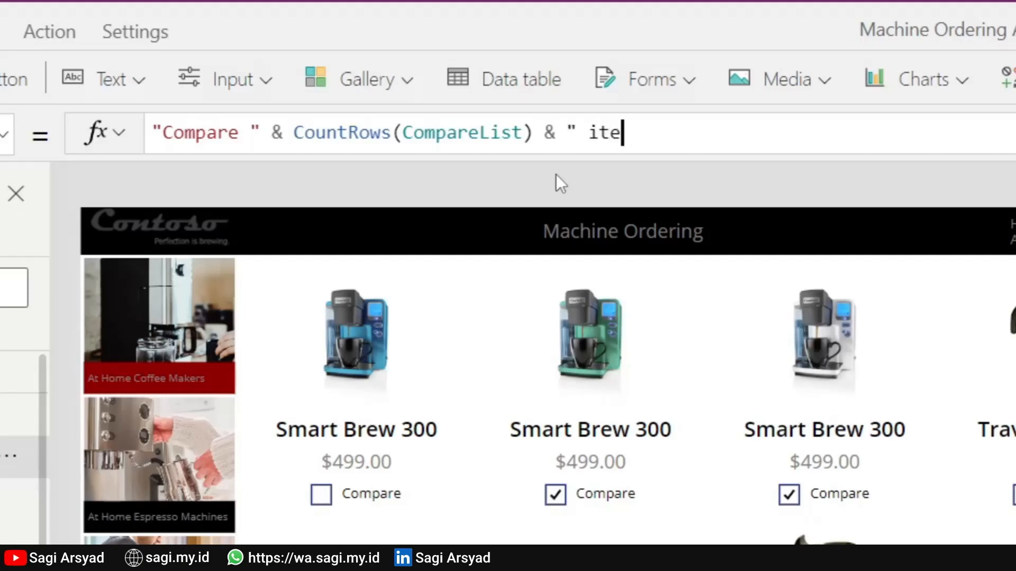
type("ms(s)")
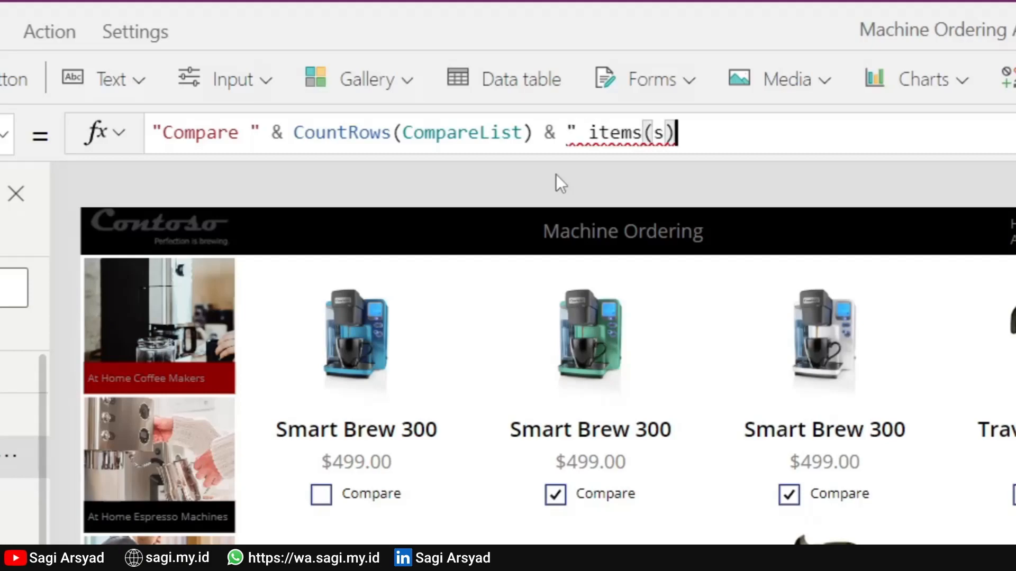
type("\"")
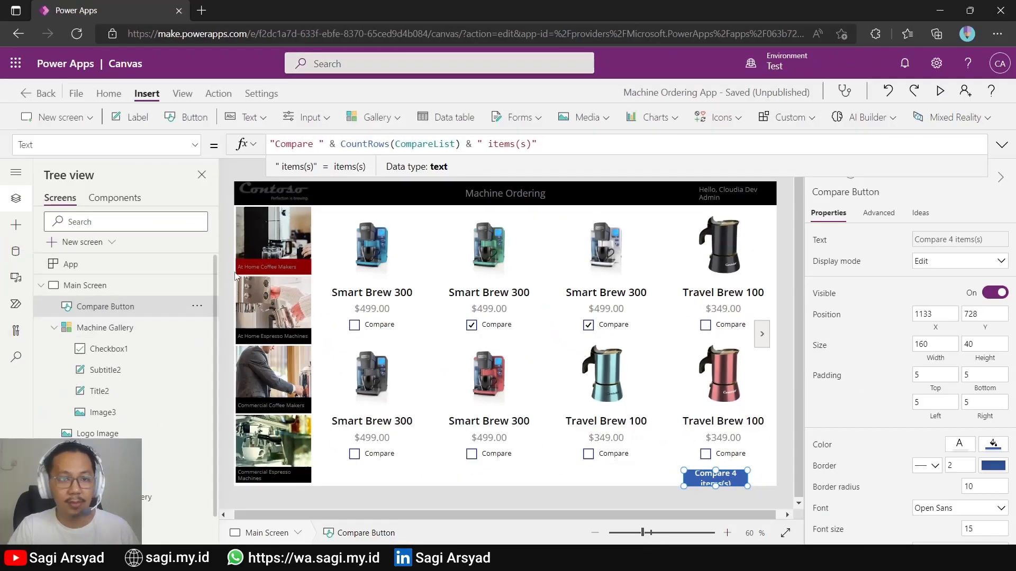
Step: Set the Fill property of the Compare Button to Black
left_click(193, 145)
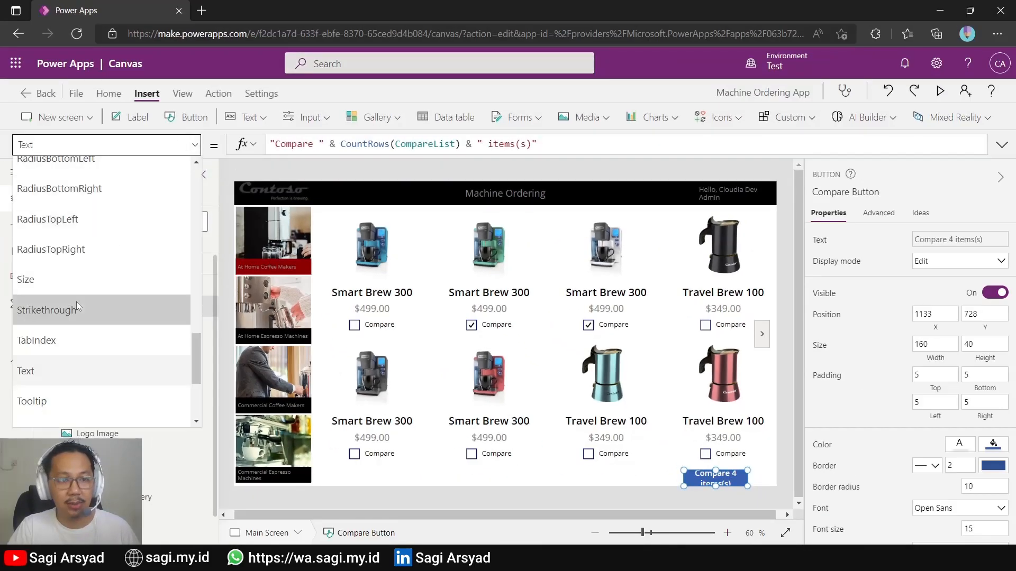
scroll(78, 306, "up", 10)
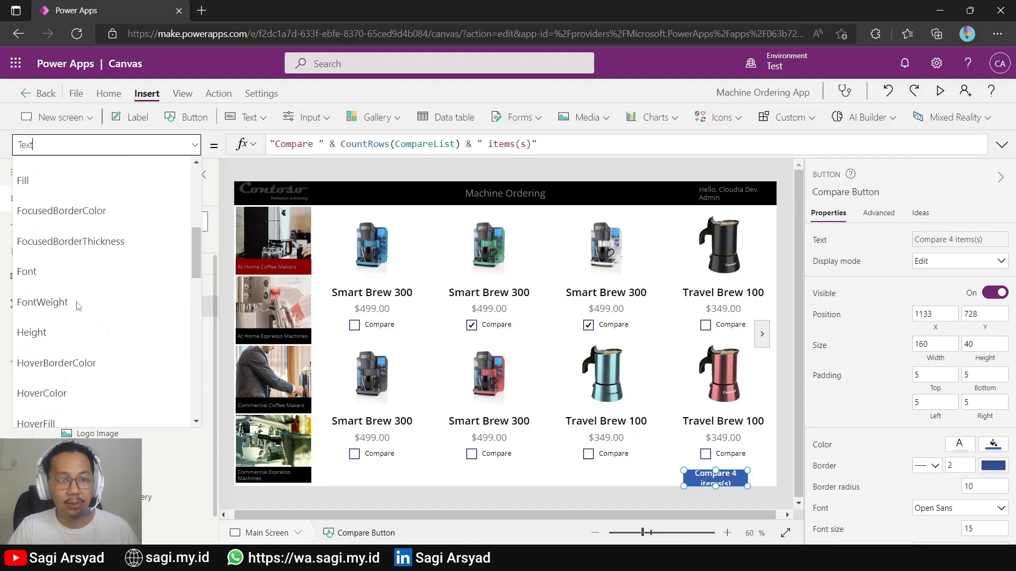
left_click(56, 178)
left_click_drag(403, 143, 269, 144)
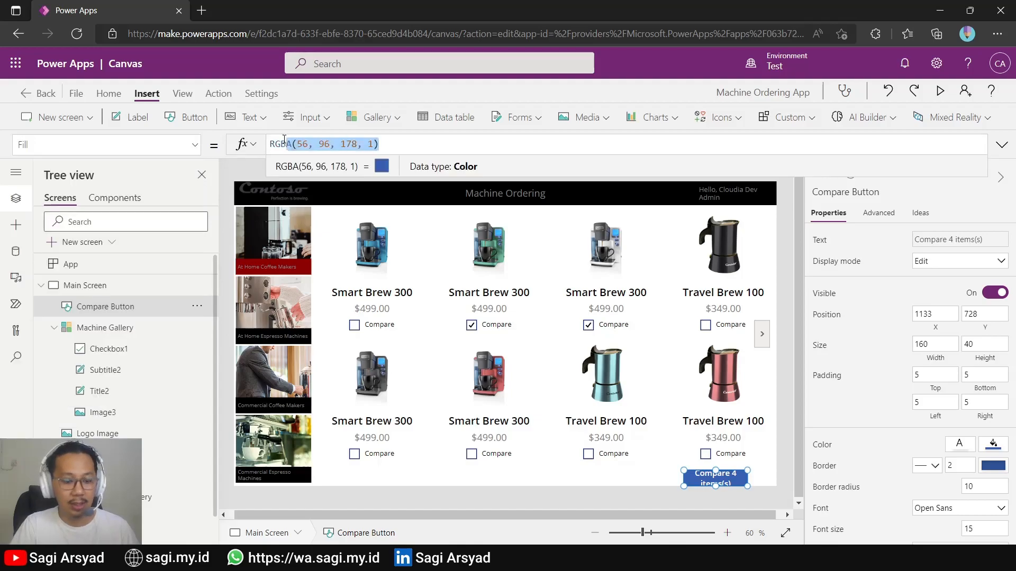
type("Black")
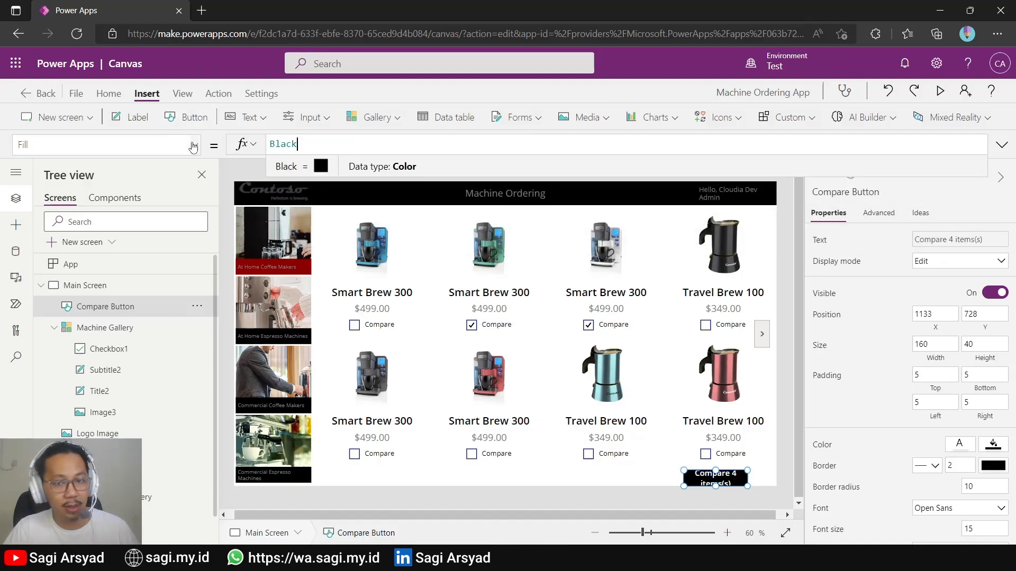
Step: Set the width of the Compare Button to 220
left_click(195, 144)
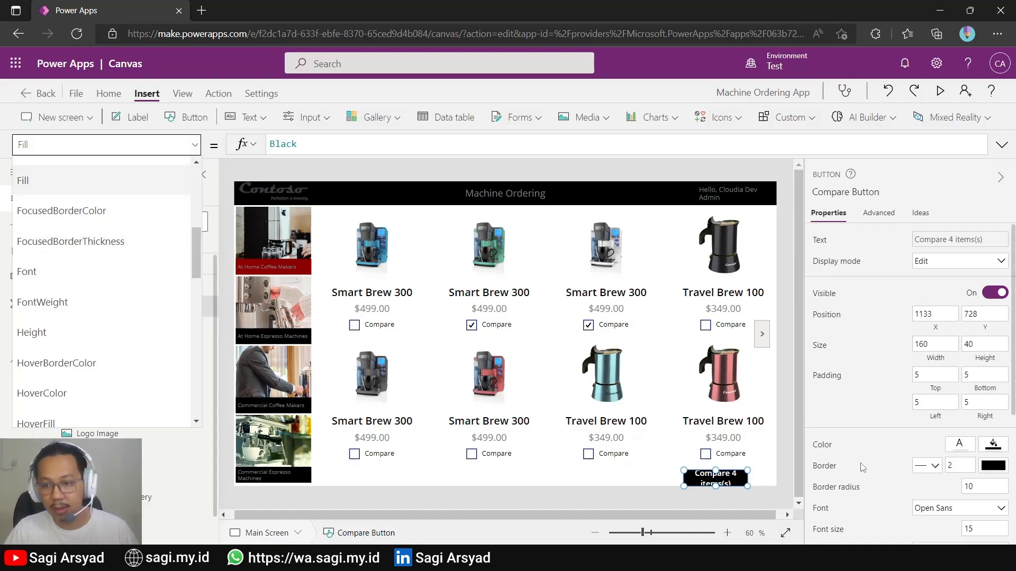
key("Escape")
left_click(944, 344)
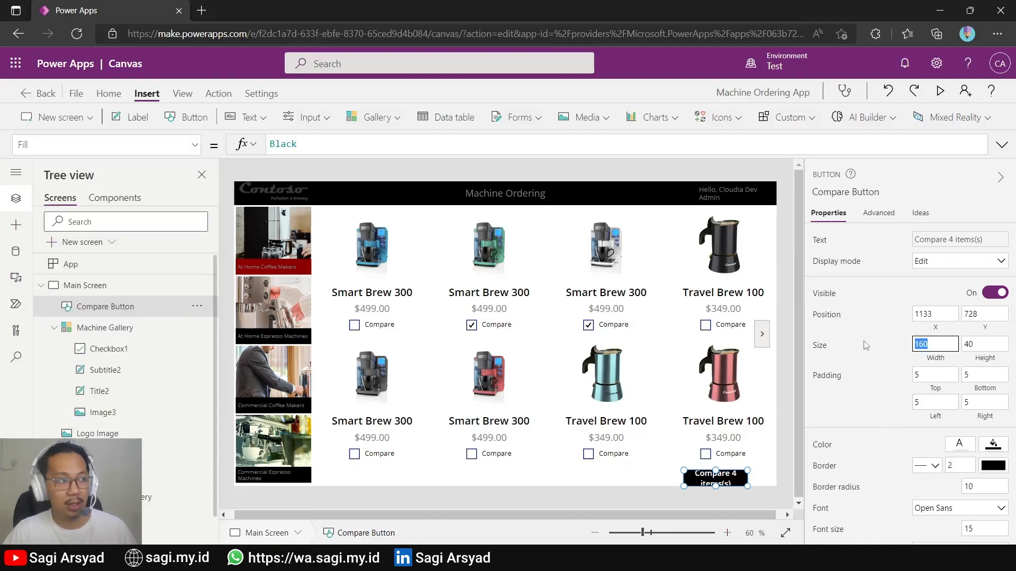
type("220")
key("Tab")
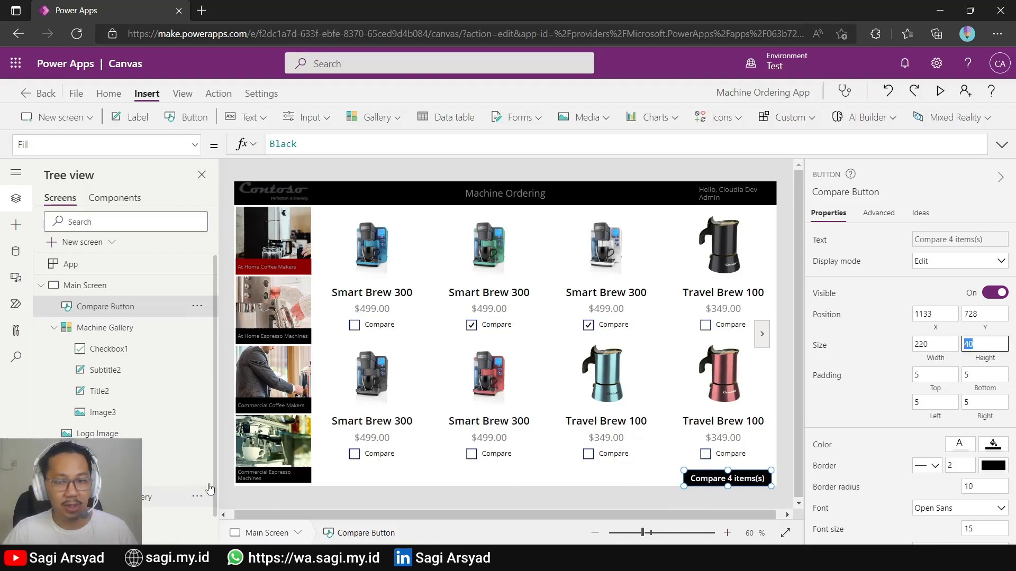
Step: Set the Compare Button's position to X 1150 and Y 720
left_click(935, 314)
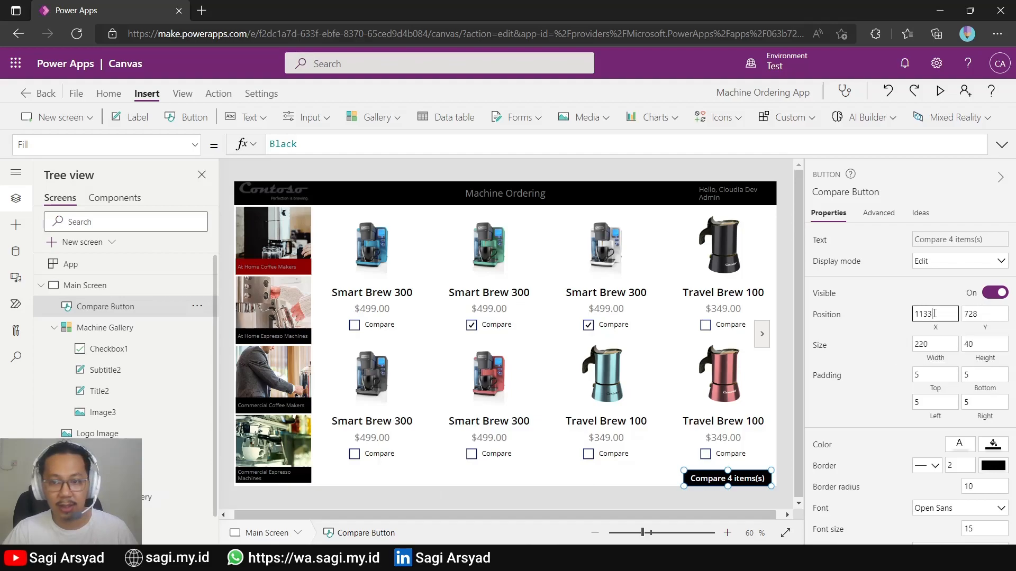
key("BackSpace")
key("BackSpace")
type("50")
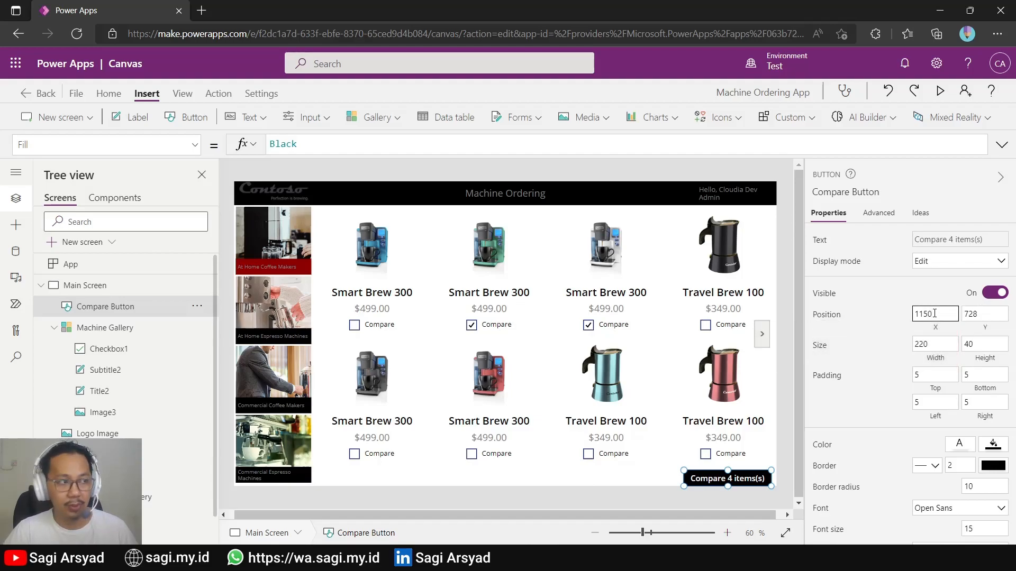
key("Tab")
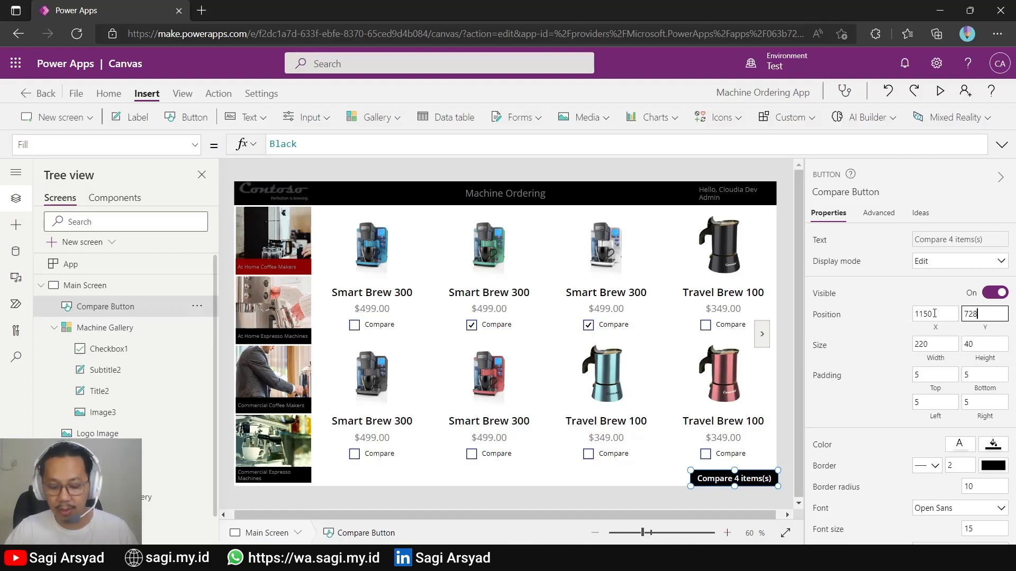
key("BackSpace")
type("0")
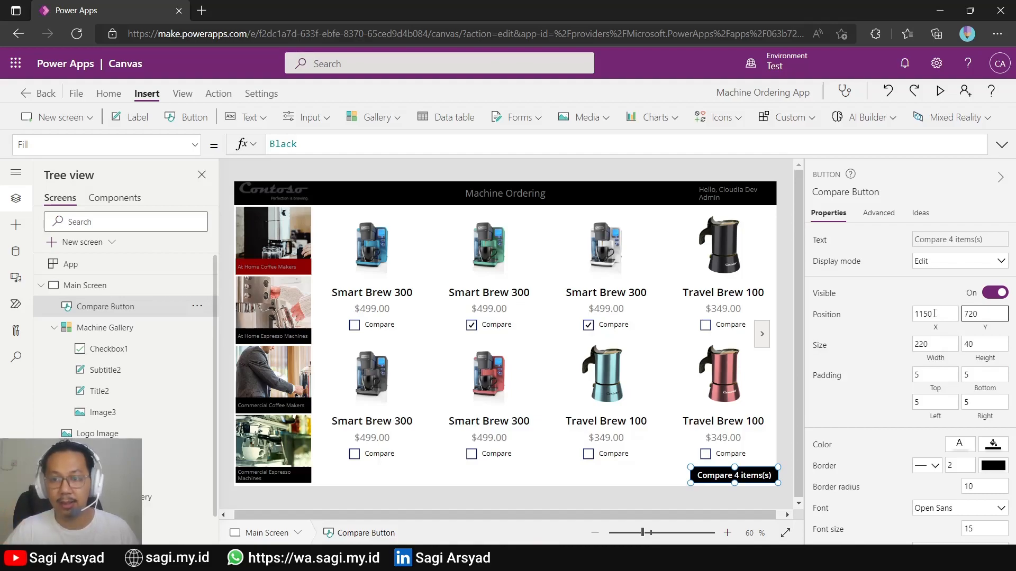
left_click(779, 358)
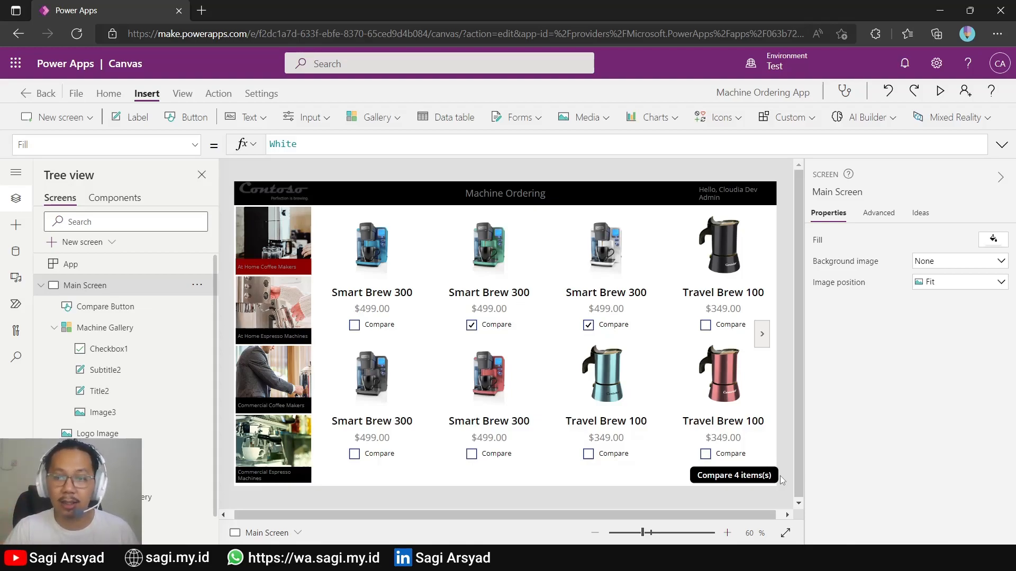
Step: Replace the Compare Button's DisplayMode formula with the start of a row-count condition, If(CountRows(
left_click(751, 479)
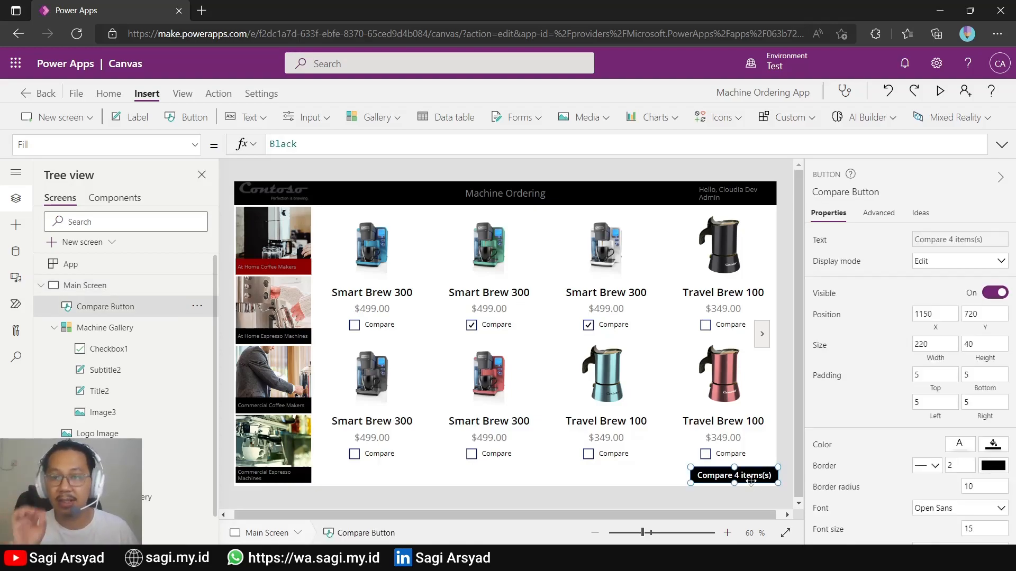
left_click(924, 267)
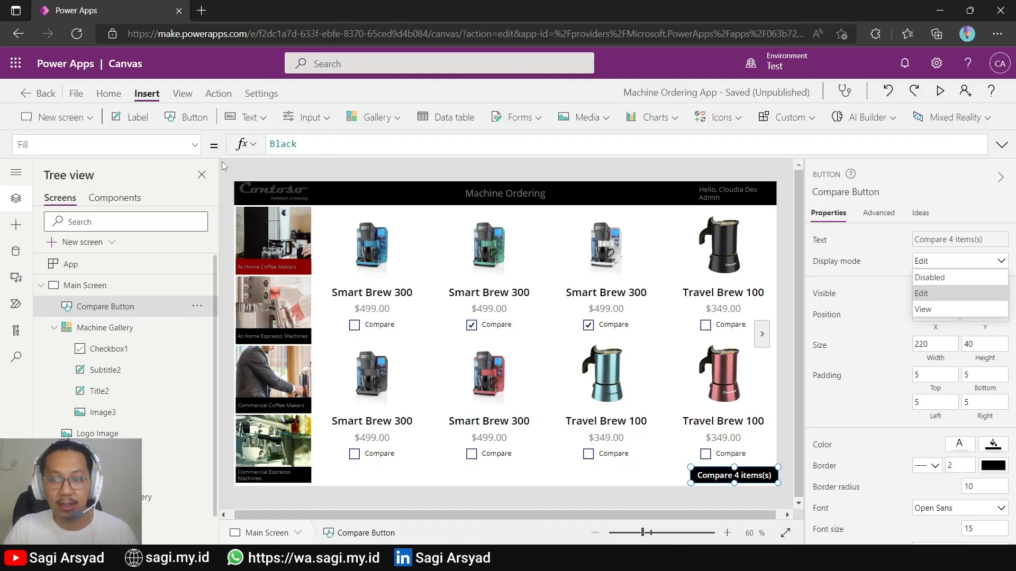
left_click(194, 144)
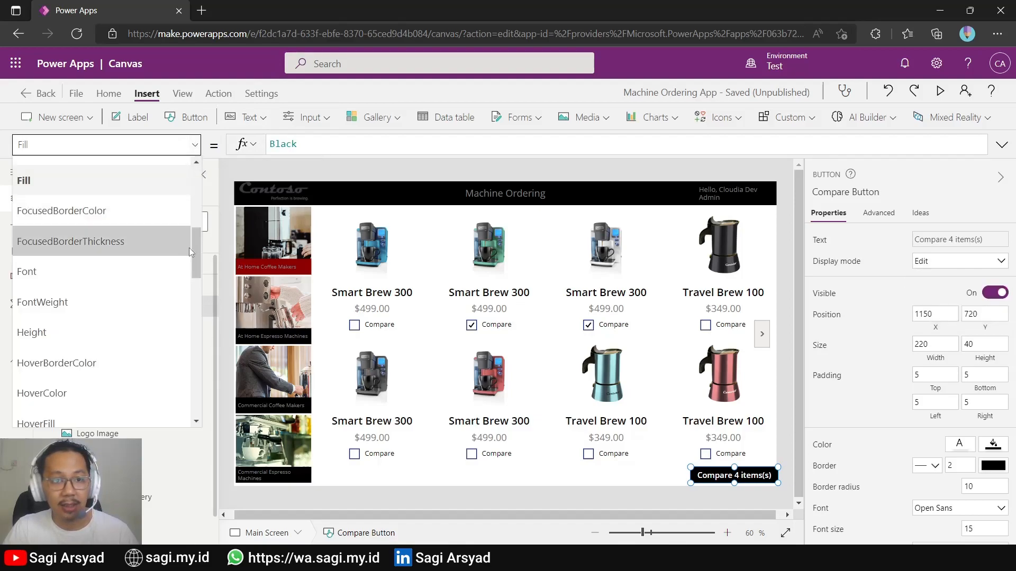
left_click_drag(197, 247, 196, 195)
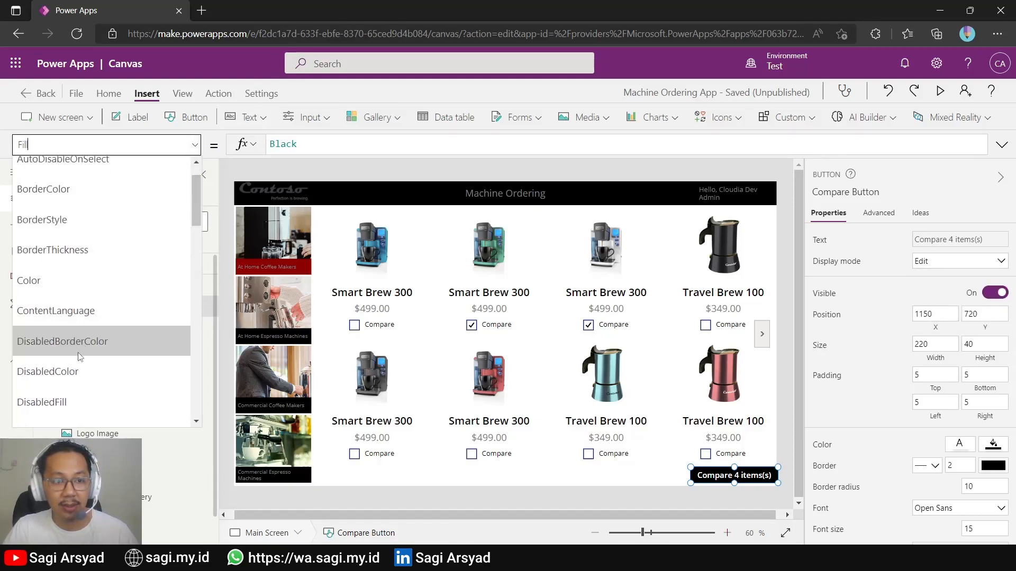
scroll(80, 392, "down", 1)
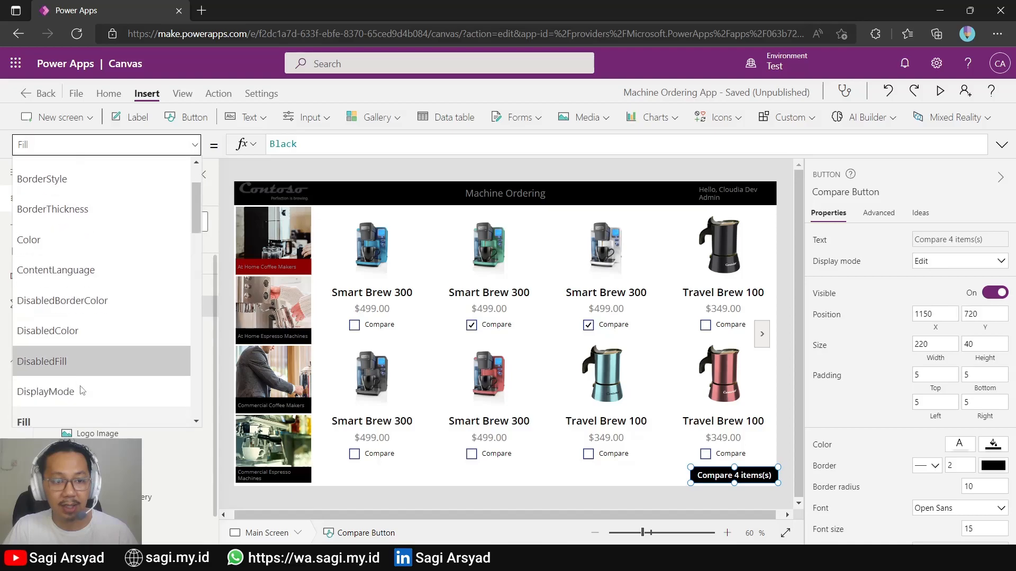
left_click(83, 393)
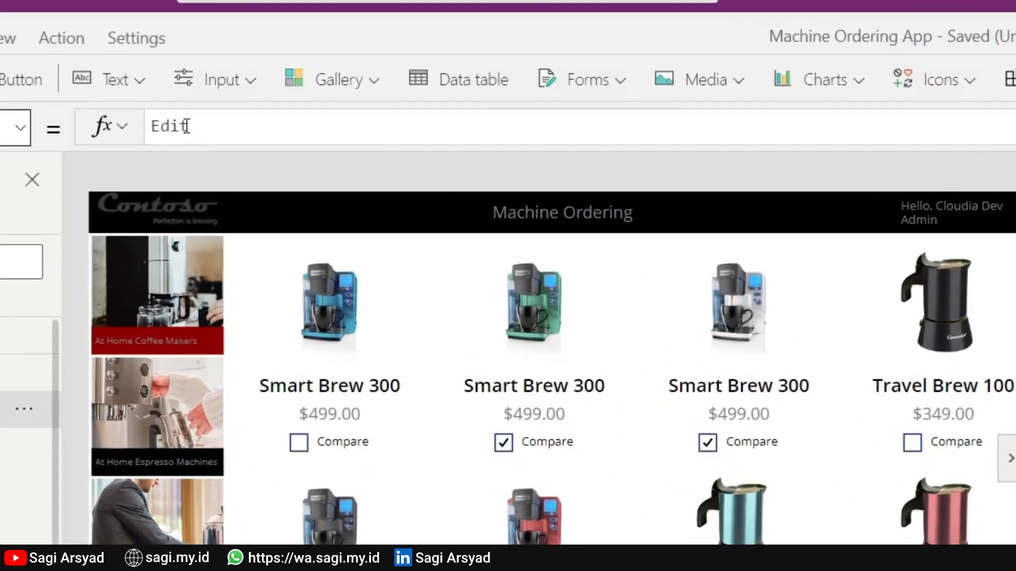
left_click(287, 144)
left_click(287, 143)
left_click(390, 143)
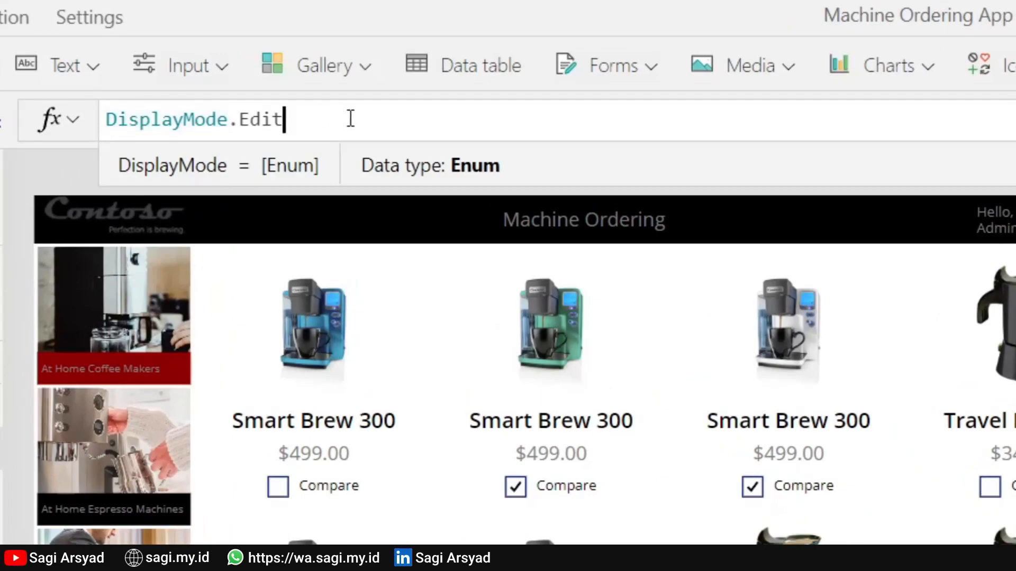
key("ctrl+a")
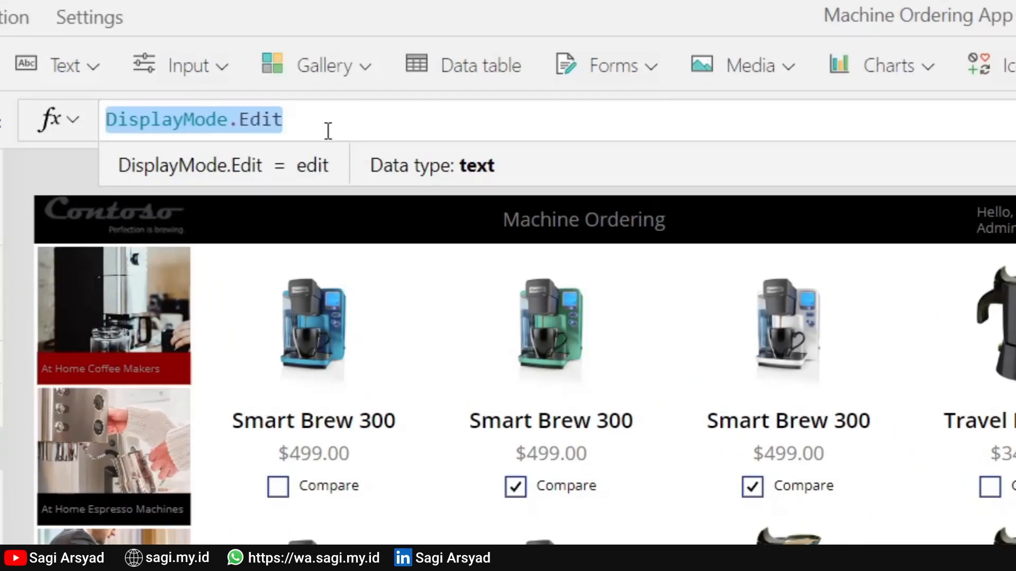
type("If(C")
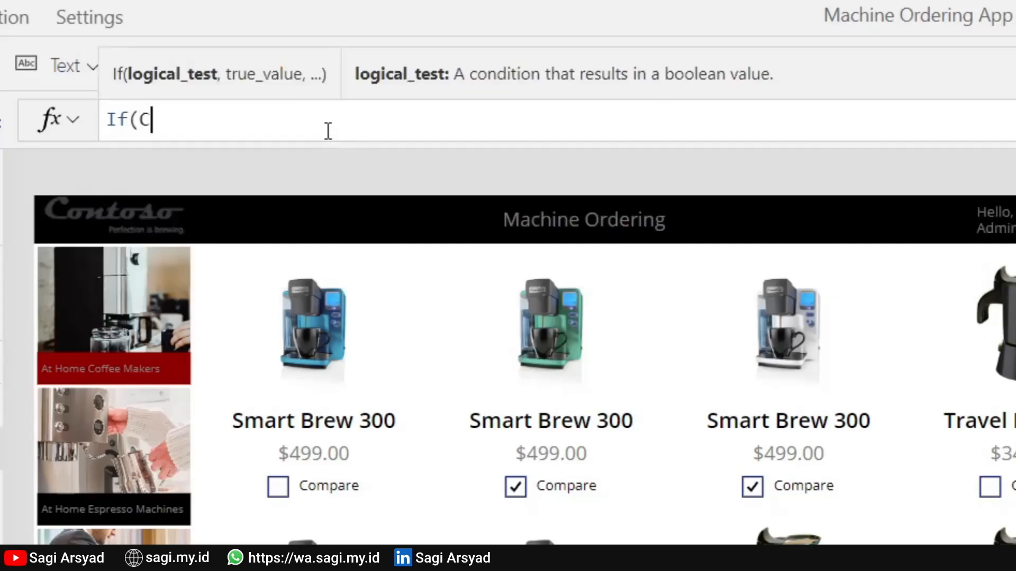
type("ore")
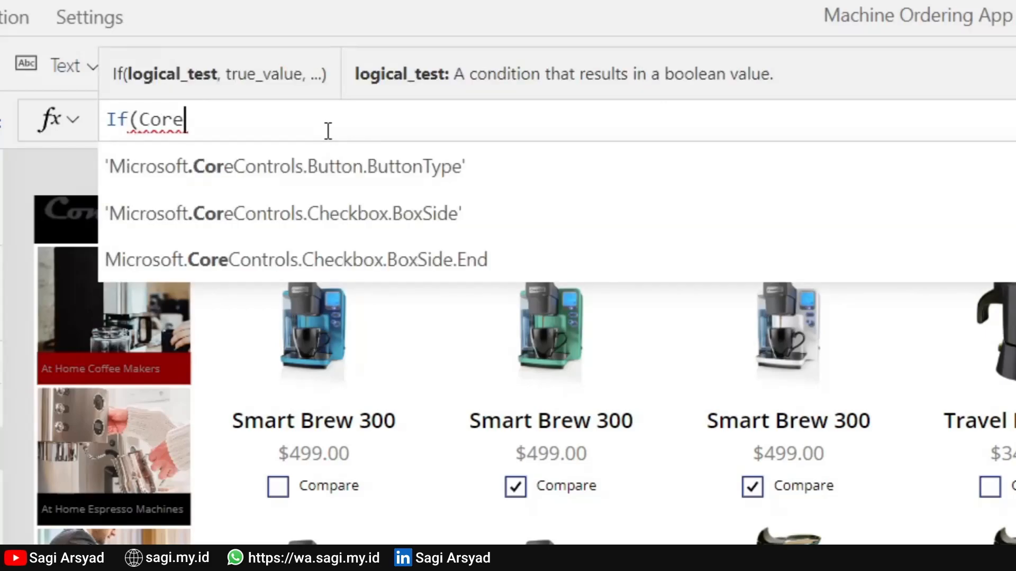
key("BackSpace")
key("BackSpace")
type("mpa")
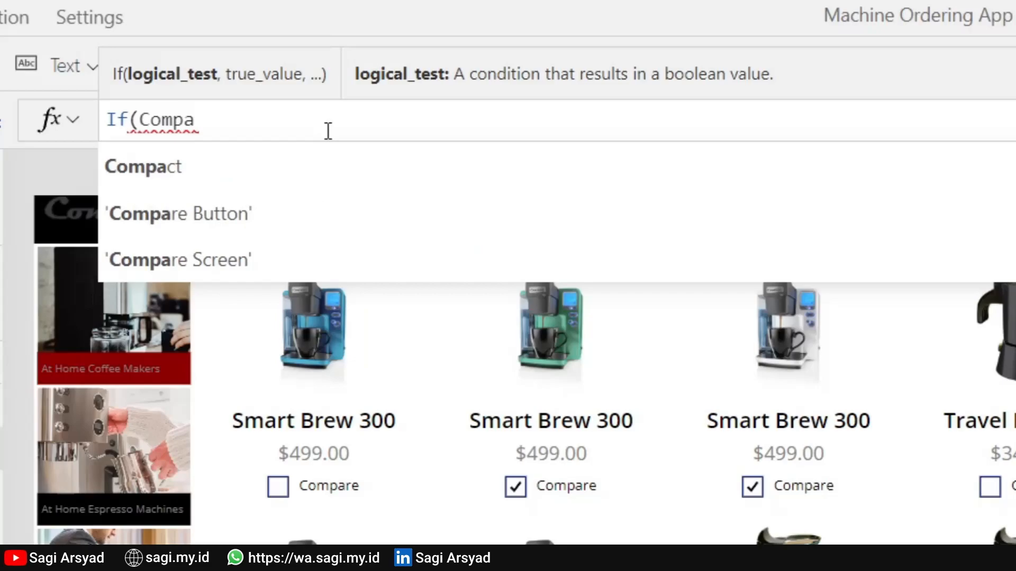
key("BackSpace")
key("BackSpace")
key("BackSpace")
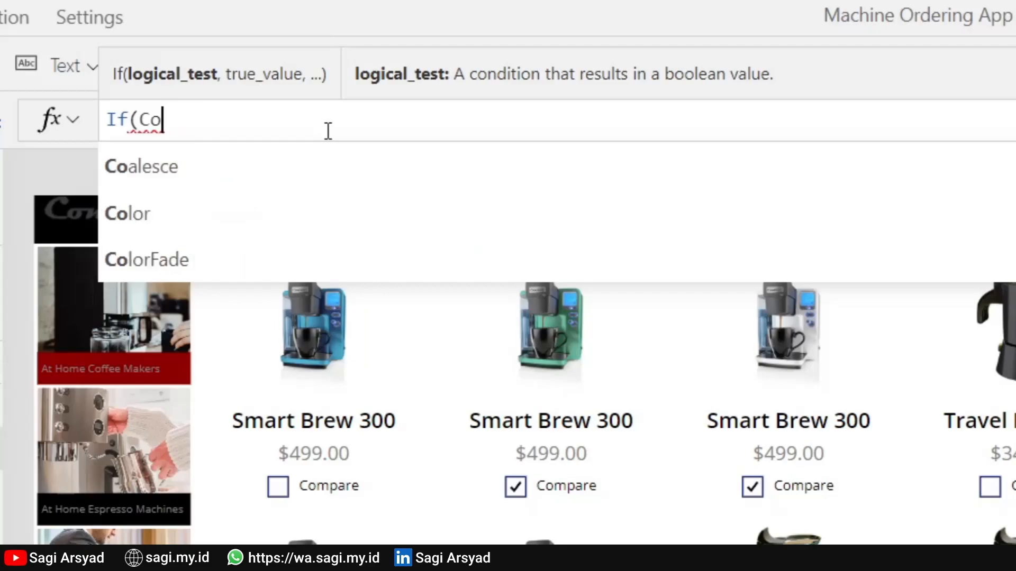
type("unt")
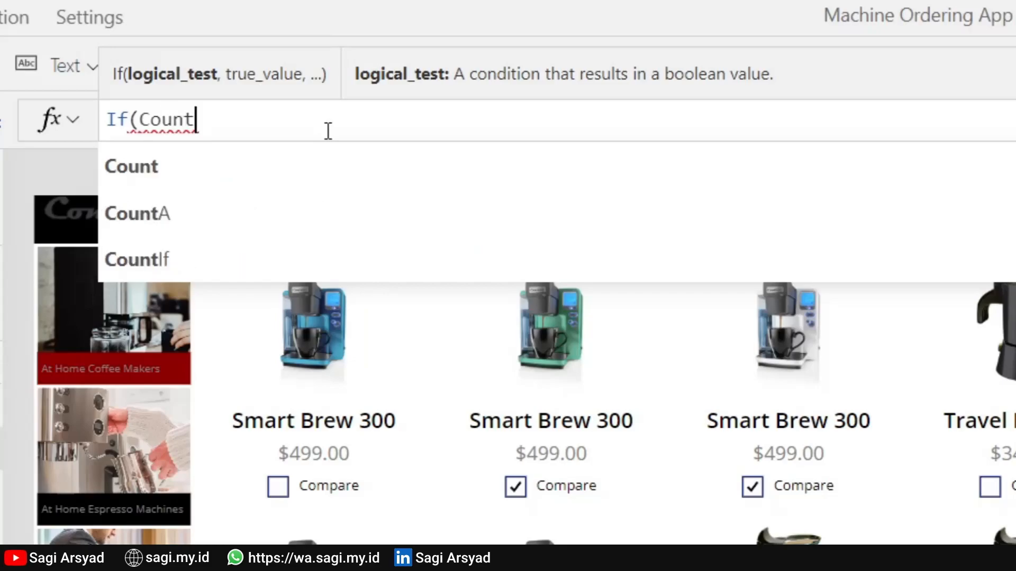
type("Rows(")
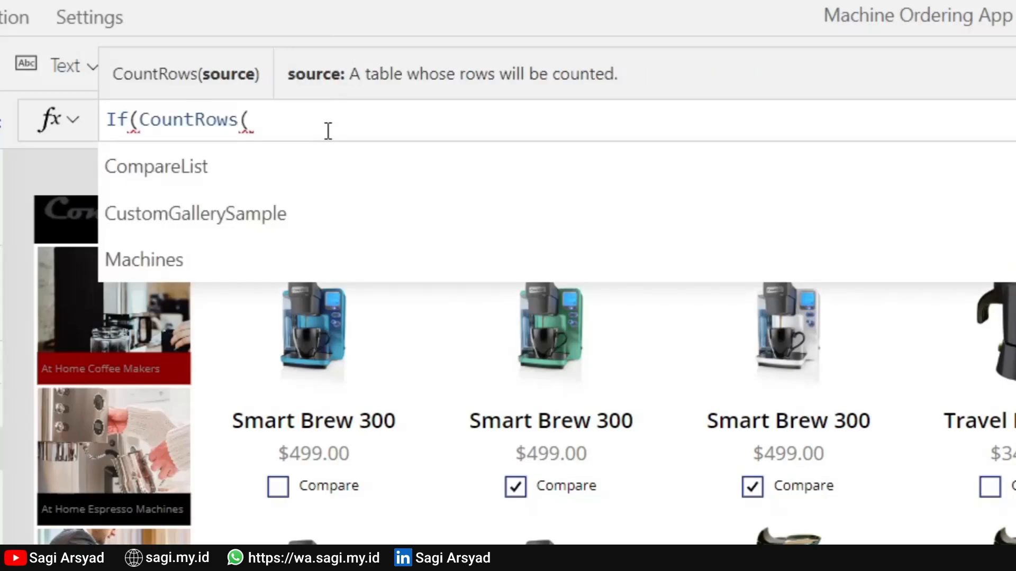
type("Displ")
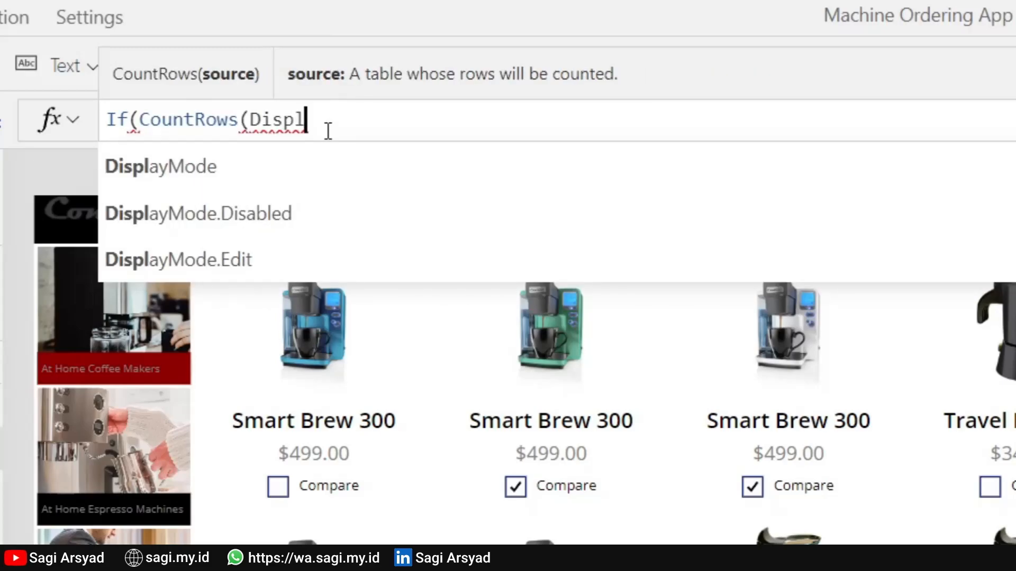
type("ay")
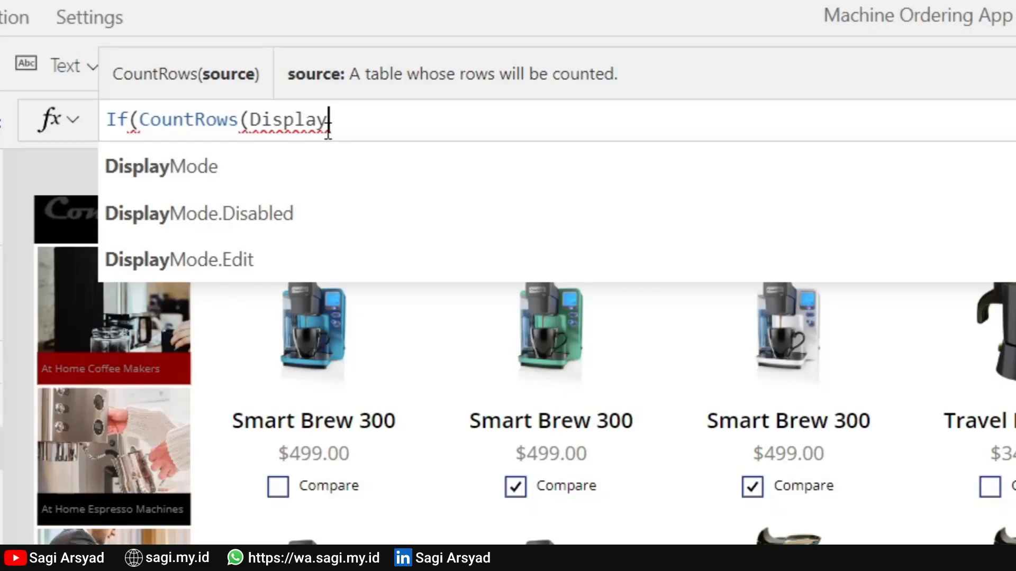
key("BackSpace")
key("BackSpace")
key("BackSpace")
key("BackSpace")
key("BackSpace")
key("BackSpace")
key("BackSpace")
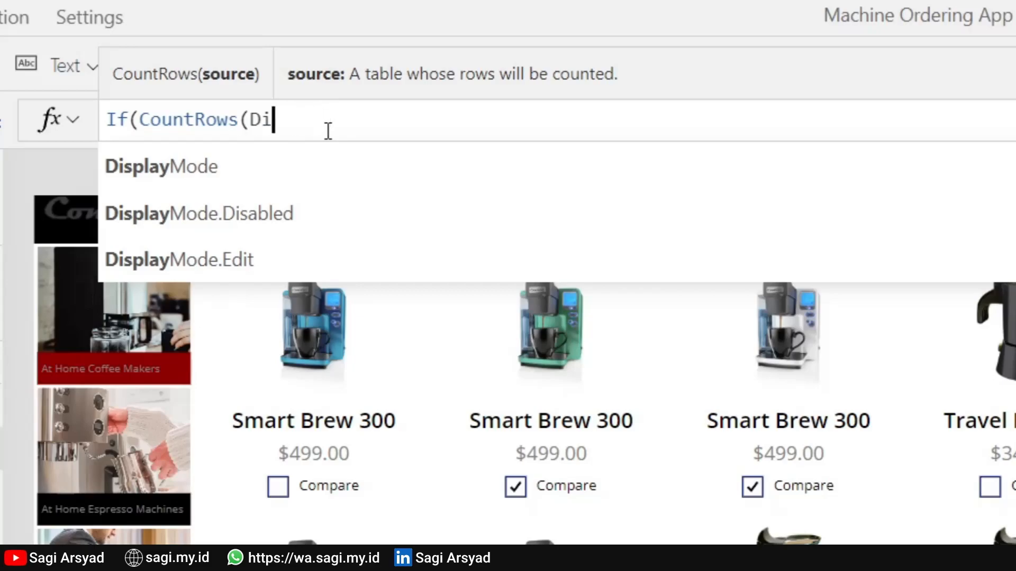
Step: Complete the If condition in the DisplayMode formula with CompareList) > 0
type("Compare")
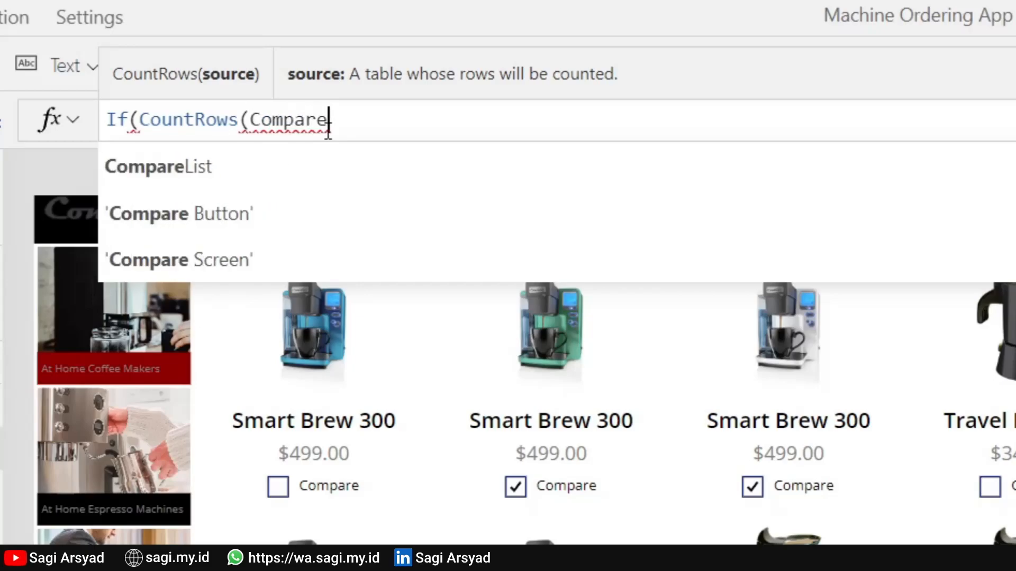
key("Tab")
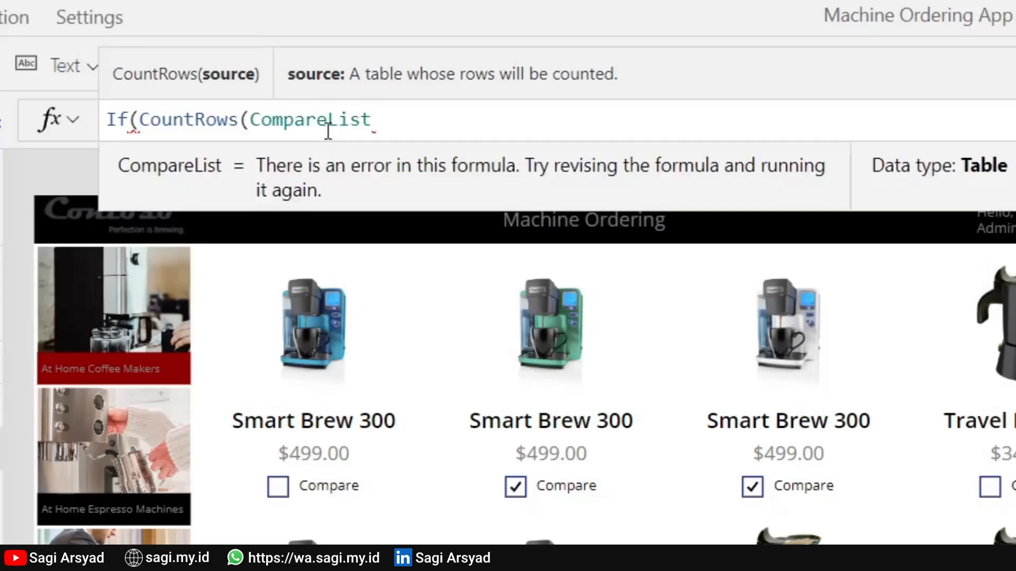
type(") > 0")
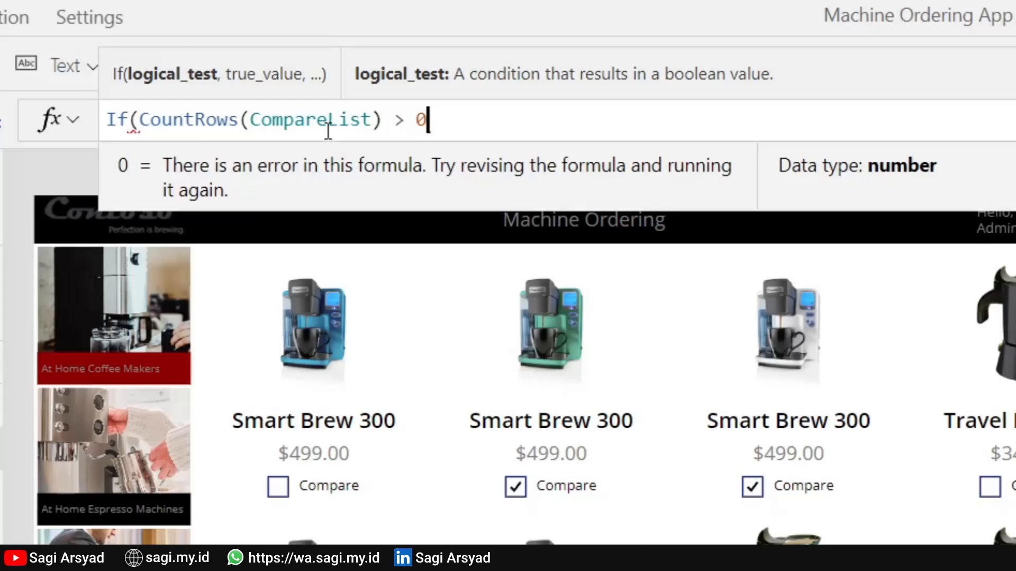
Step: Add DisplayMode.Edit as the true value of the Compare Button's DisplayMode If formula
type(", D")
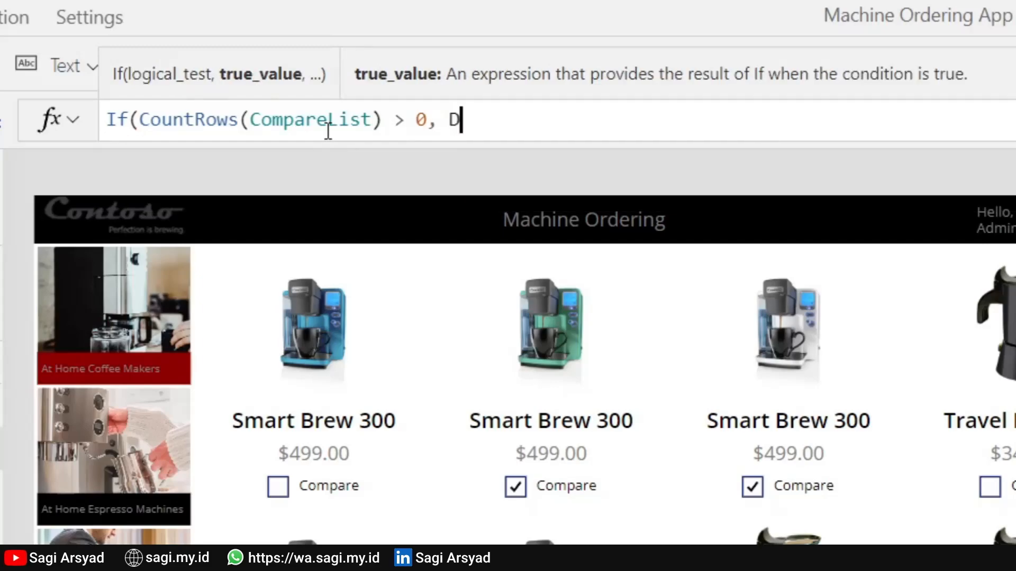
type("sc")
key("BackSpace")
key("BackSpace")
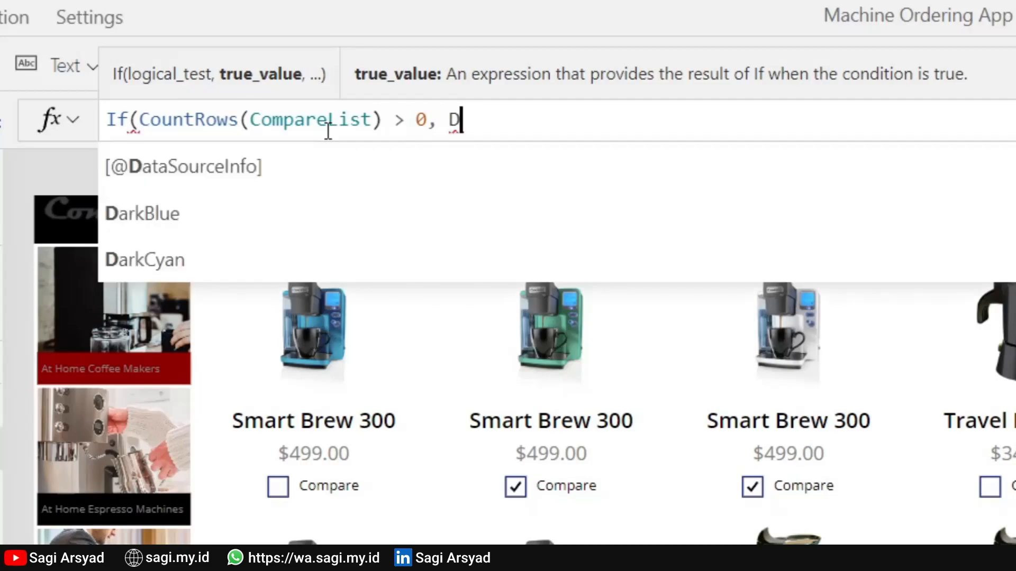
type("ispl")
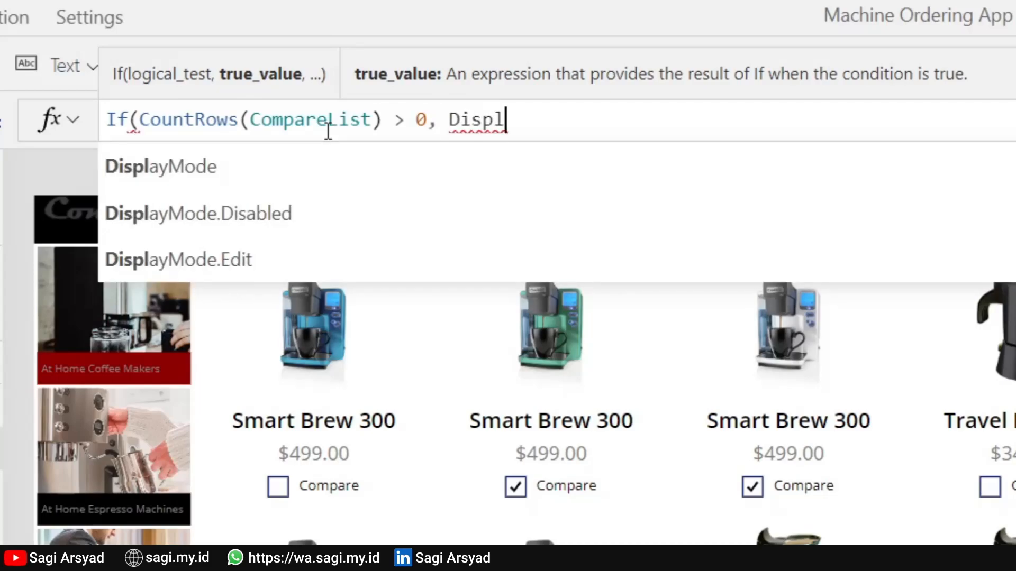
key("Down")
key("Down")
key("Down")
key("Tab")
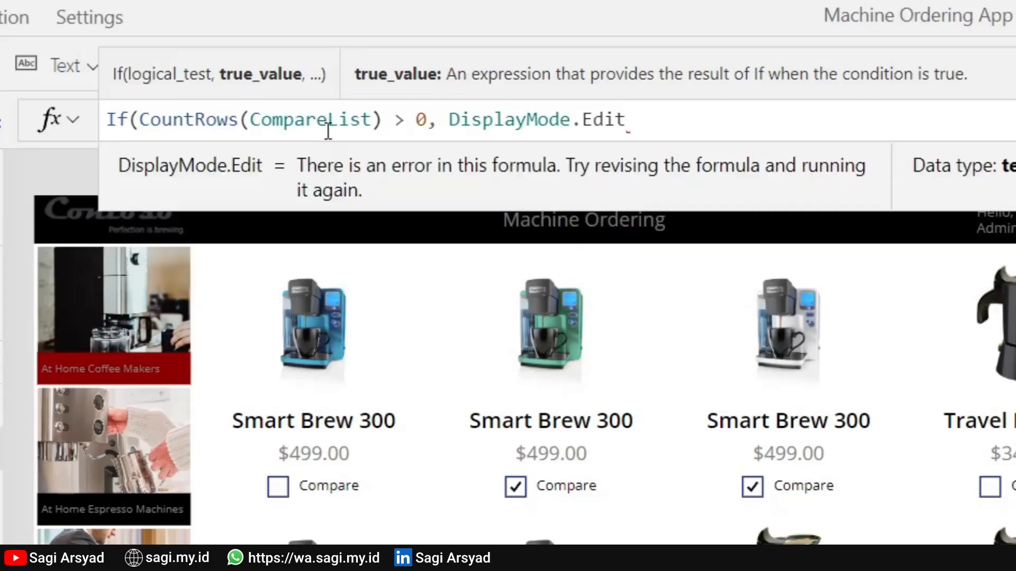
Step: Add DisplayMode.Disabled as the else value, close the If formula and reselect the Compare Button
type(", ")
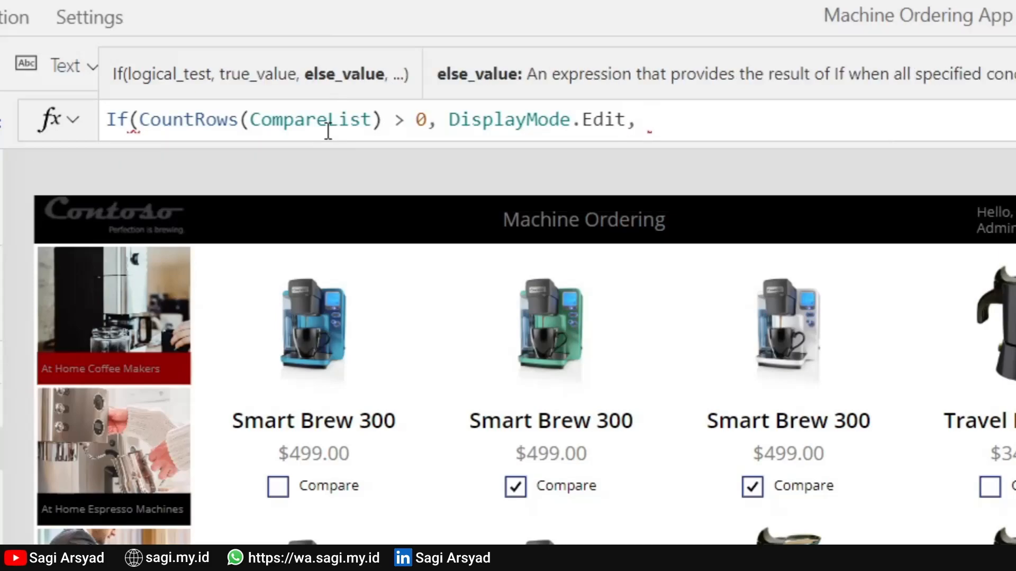
type("Dis")
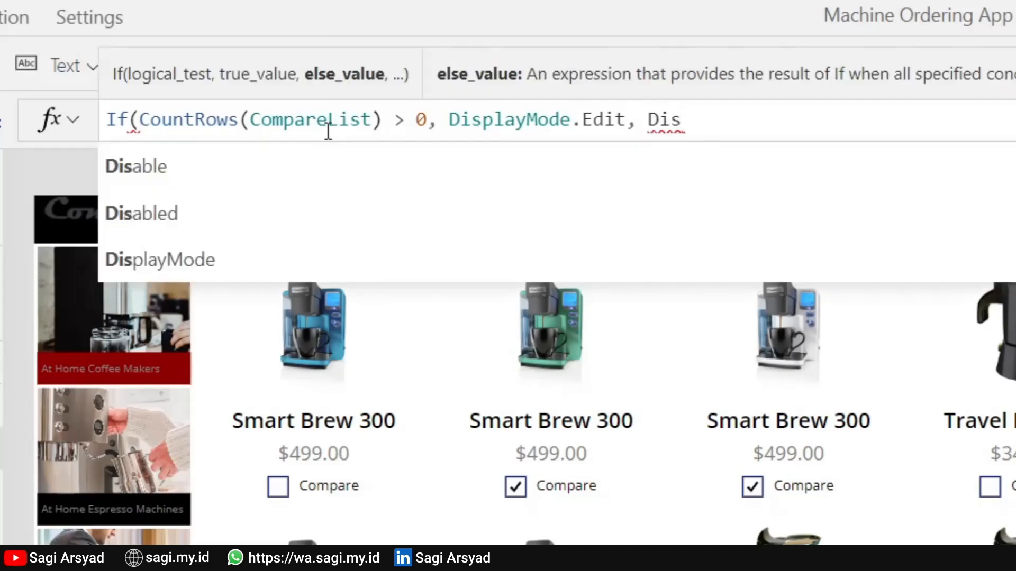
type("pla")
key("Down")
key("Tab")
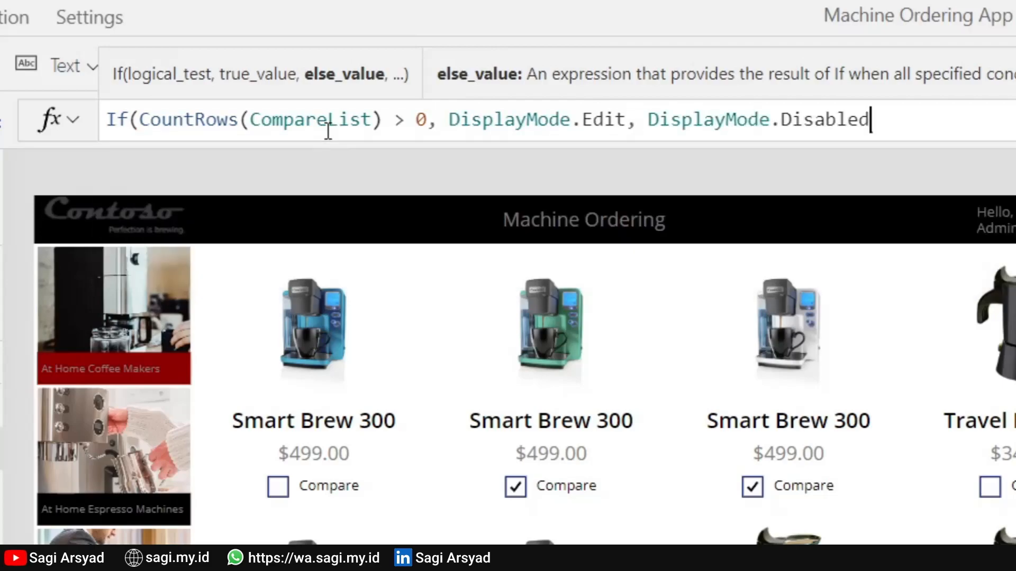
type(")")
left_click(639, 570)
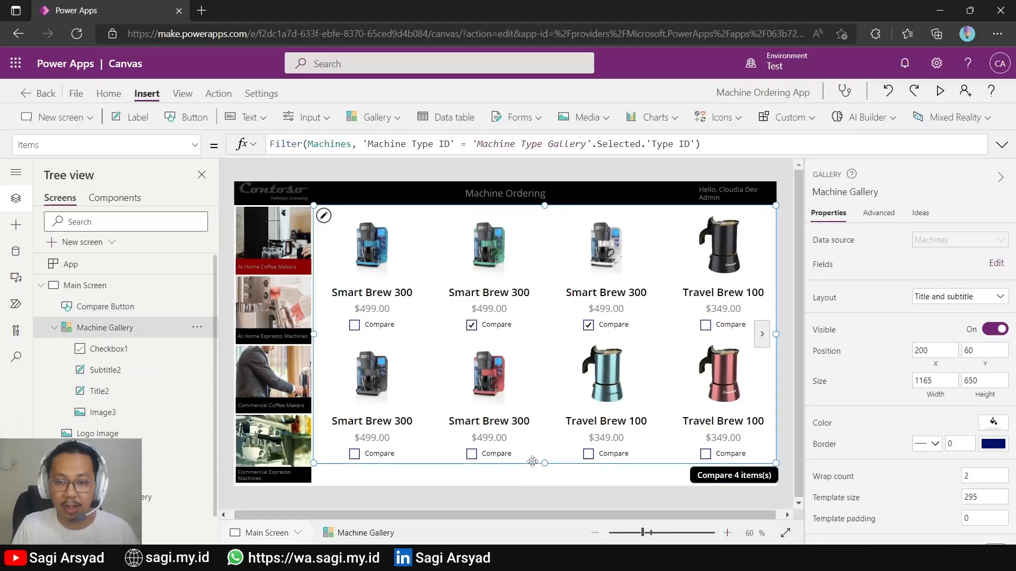
left_click(696, 494)
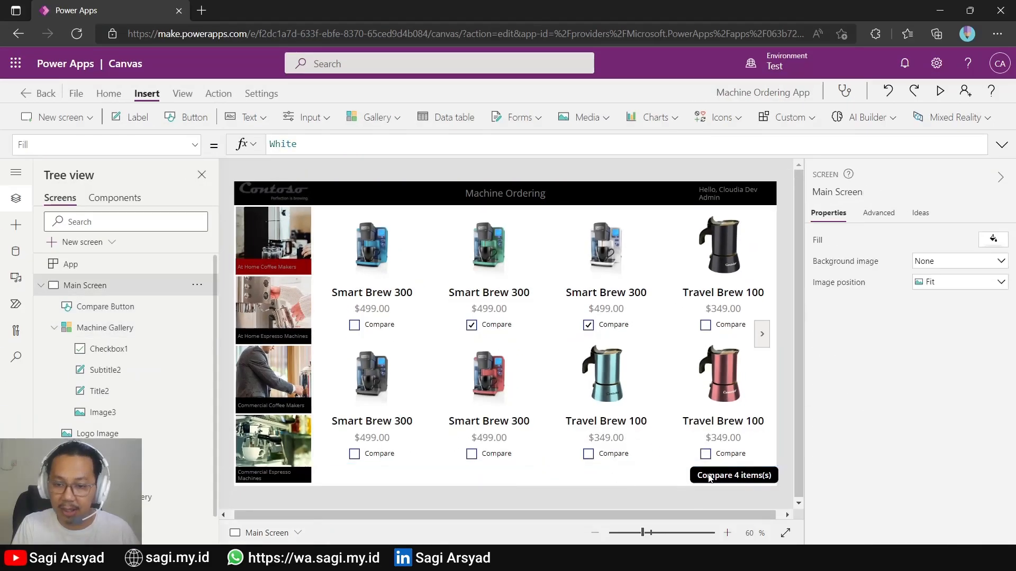
left_click(701, 476)
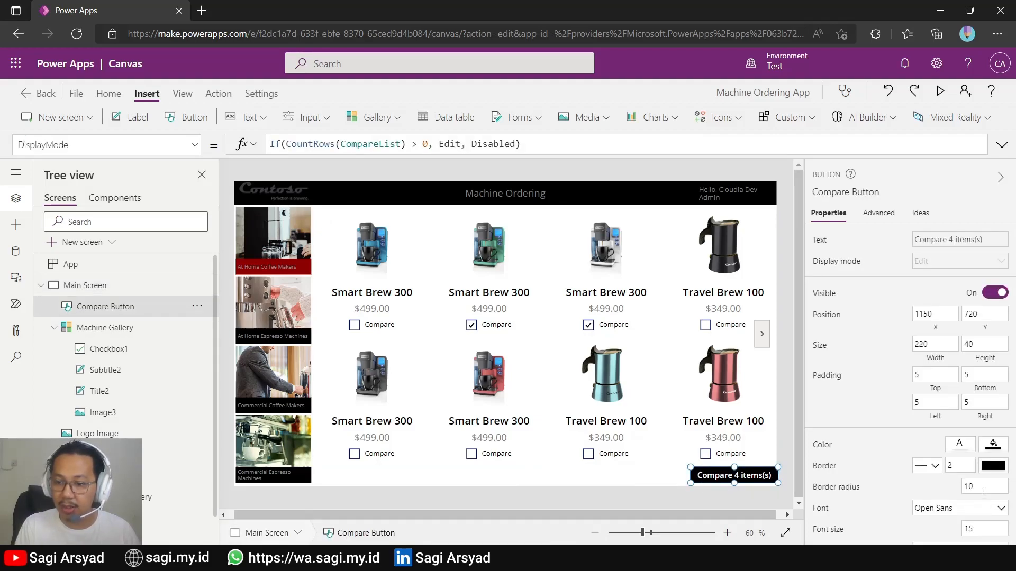
Step: Set the Compare Button's border radius to 0
left_click(983, 486)
type("0")
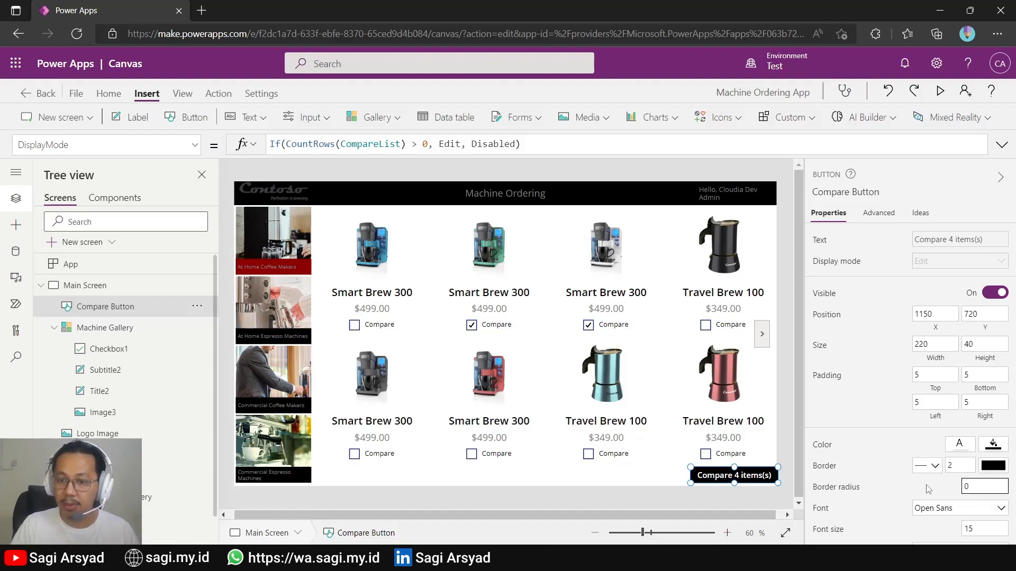
left_click(631, 488)
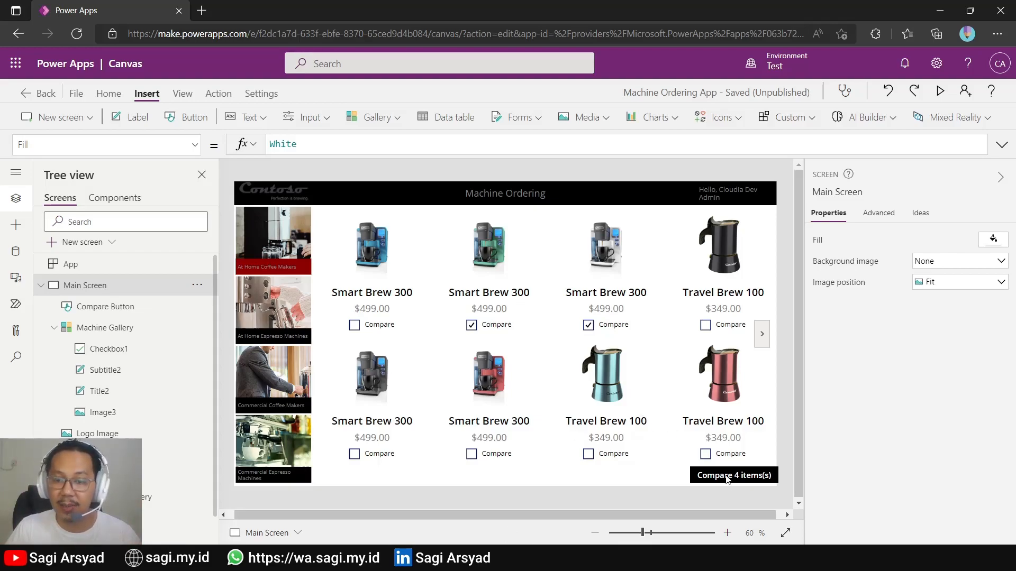
Step: Duplicate the Compare Button and place the copy below the gallery's first column at X 300, Y 720
left_click(727, 478)
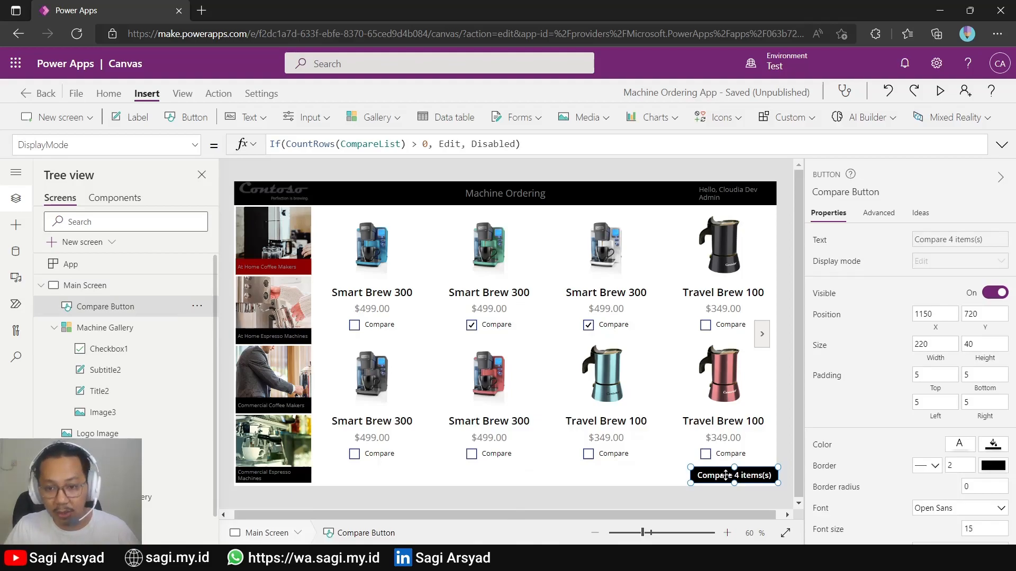
left_click(515, 483)
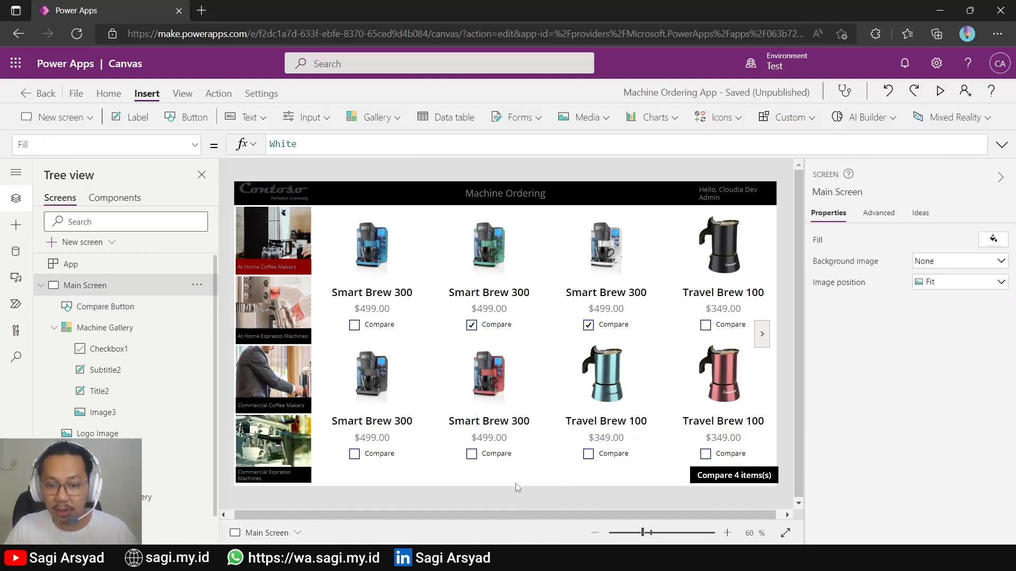
key("ctrl+v")
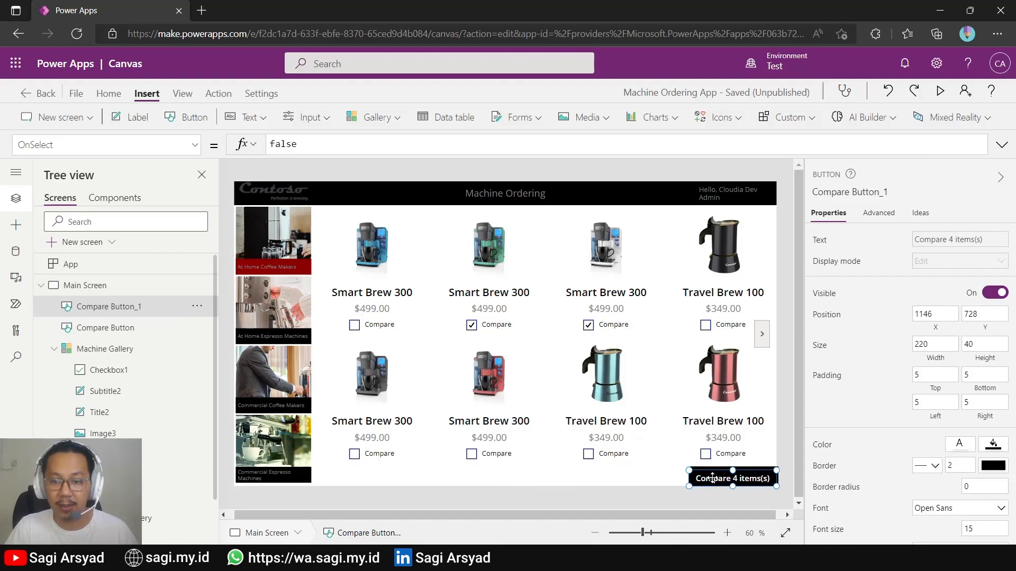
left_click_drag(680, 484, 349, 475)
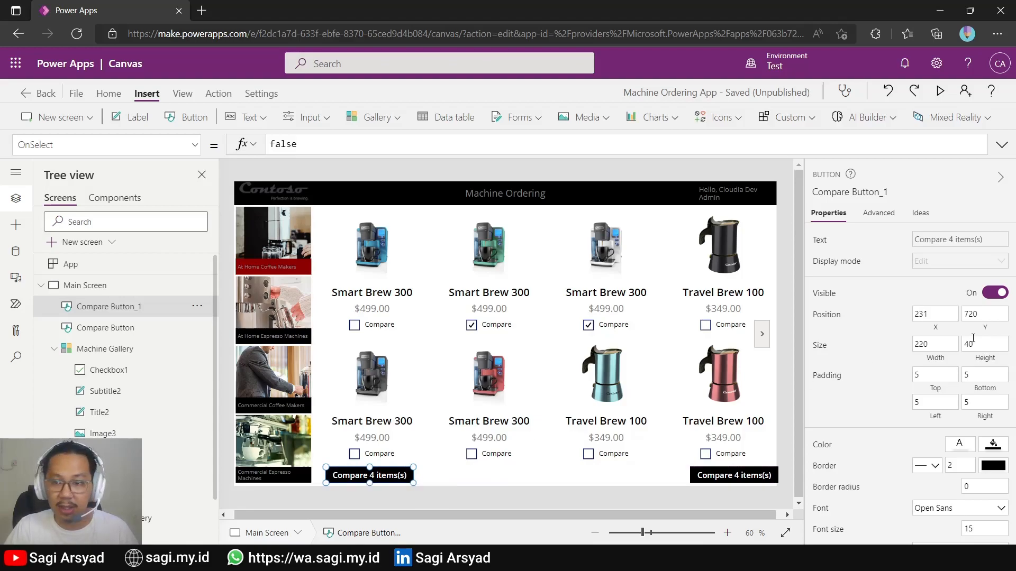
left_click(925, 314)
double_click(925, 314)
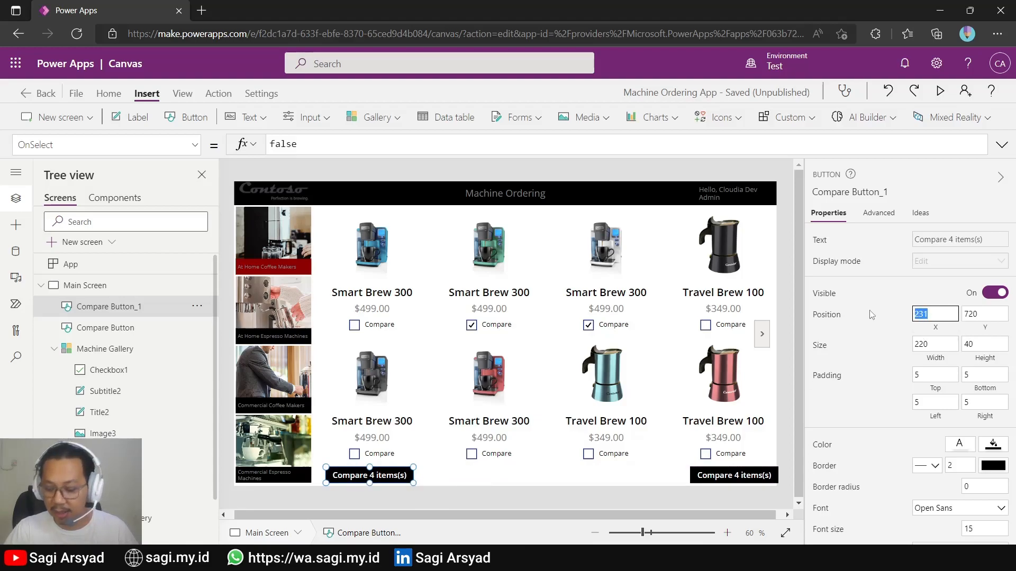
type("300")
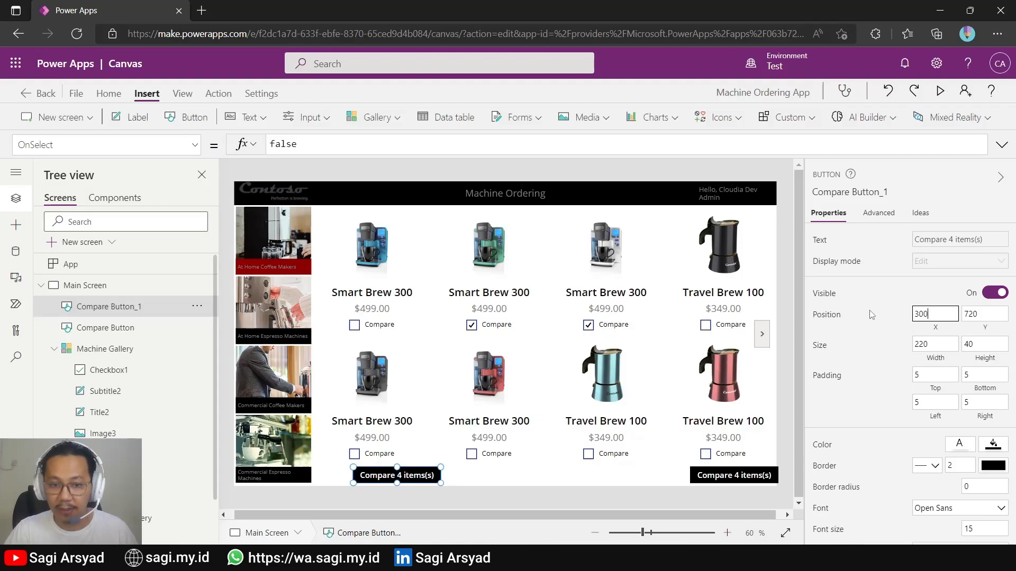
Step: Rename the copied button as Clear Button
left_click(130, 310)
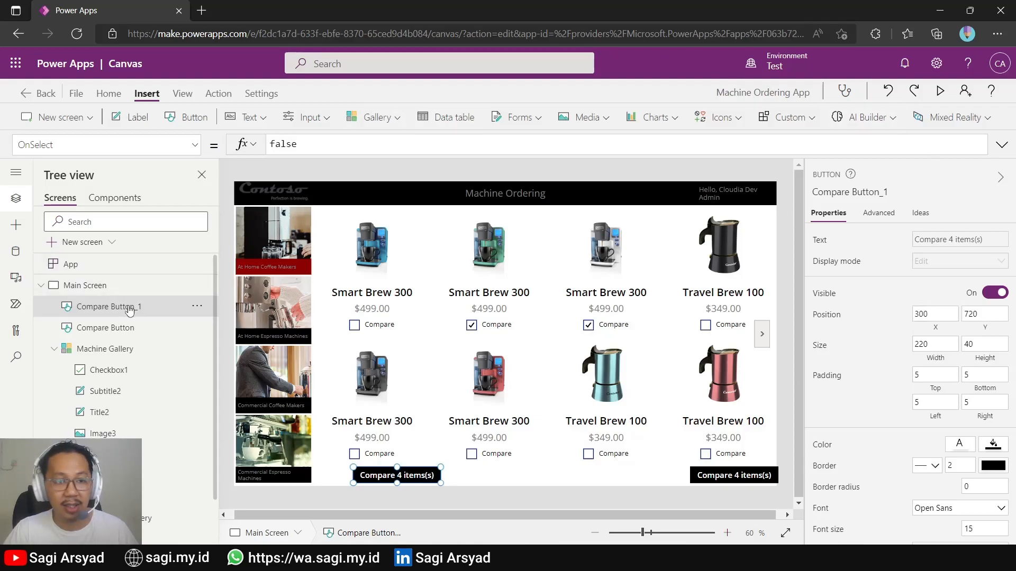
double_click(135, 308)
type("C")
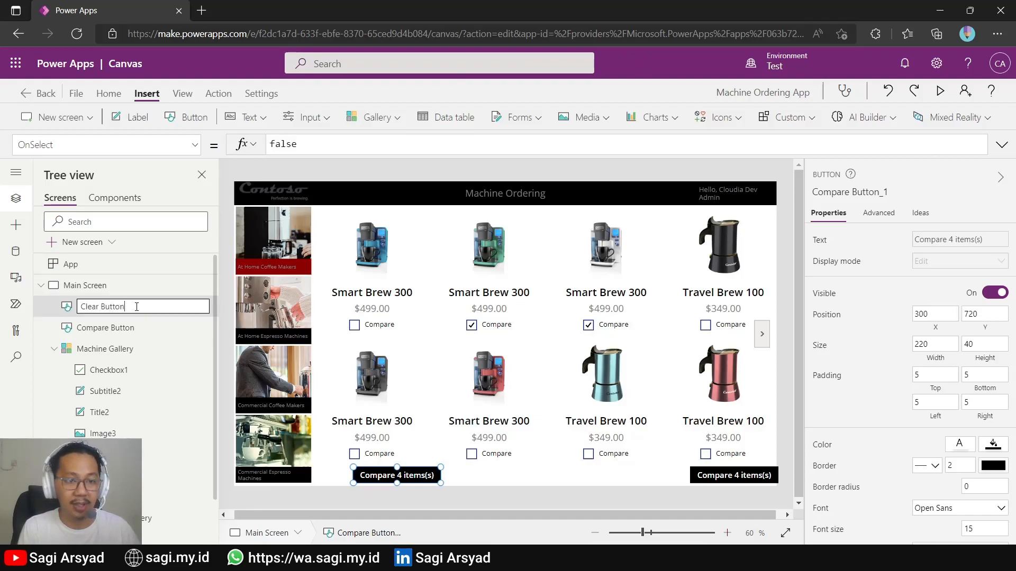
key("Return")
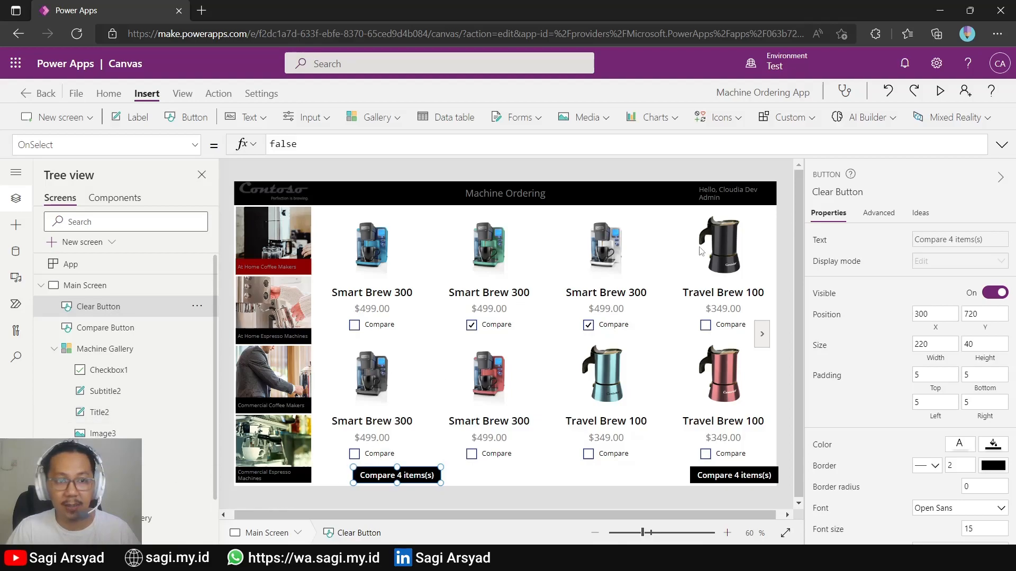
Step: Replace the Clear Button's Text formula with "Clear Selection"
left_click(195, 145)
scroll(117, 335, "down", 10)
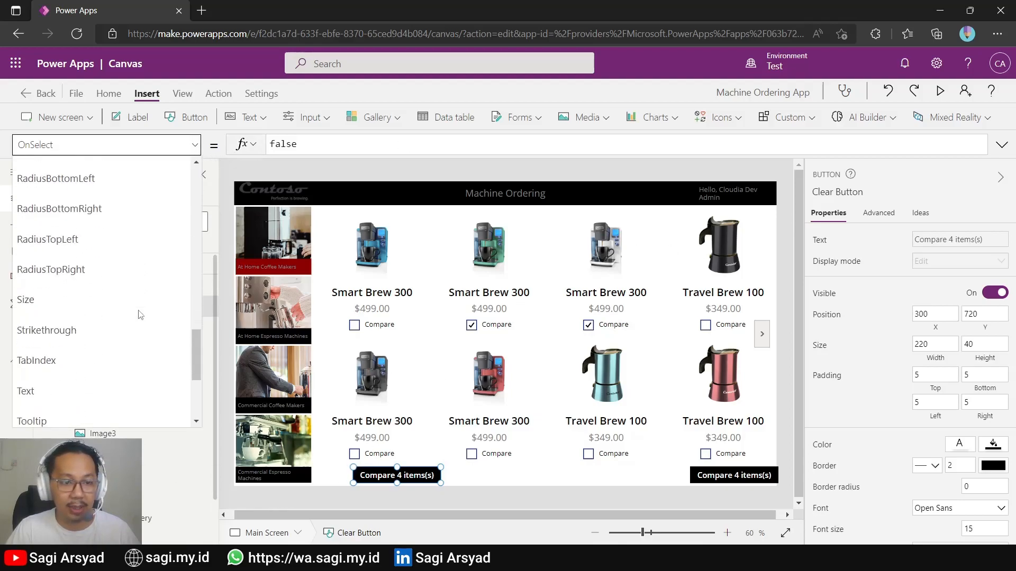
left_click(98, 261)
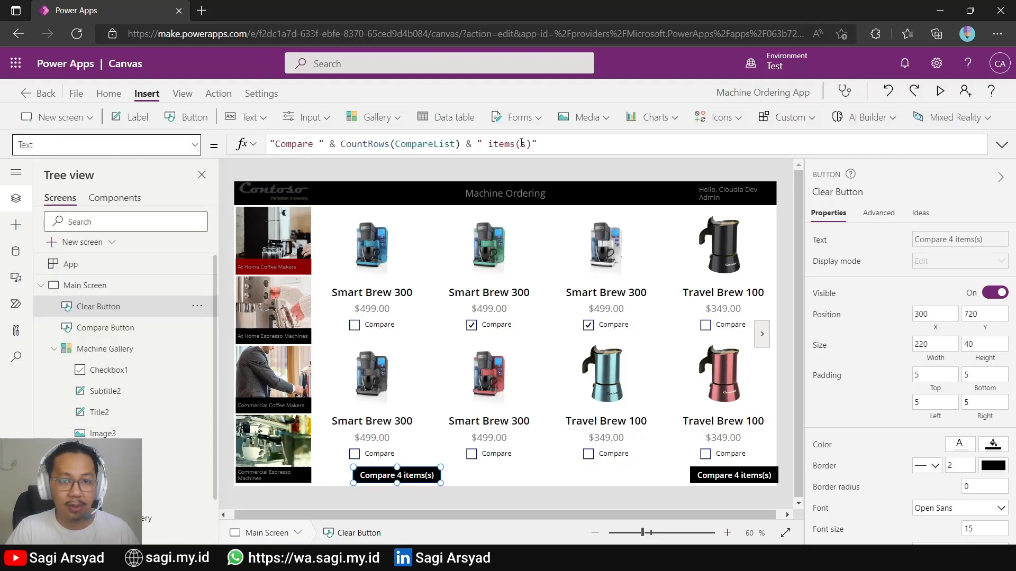
left_click(550, 145)
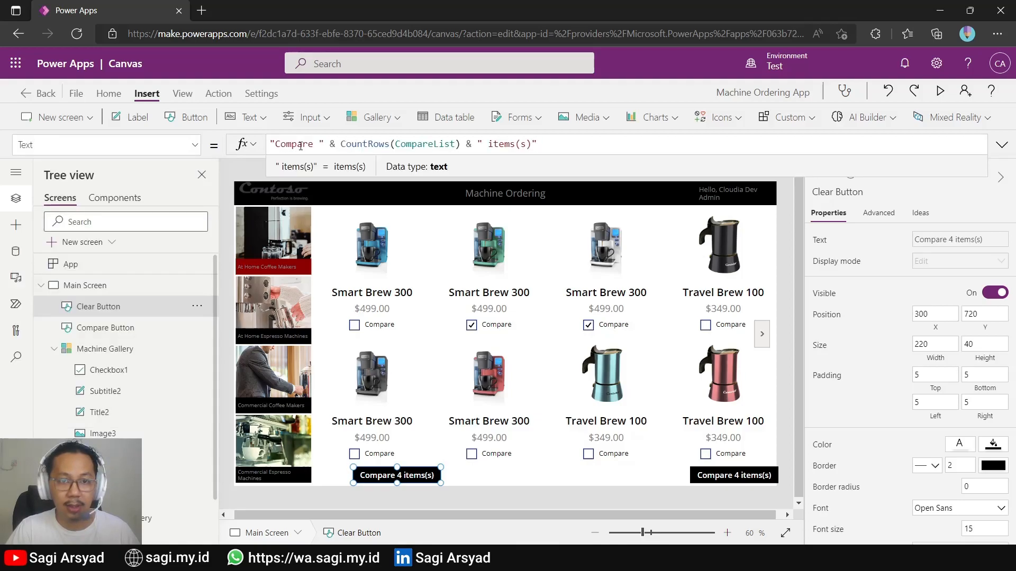
left_click_drag(277, 145, 532, 145)
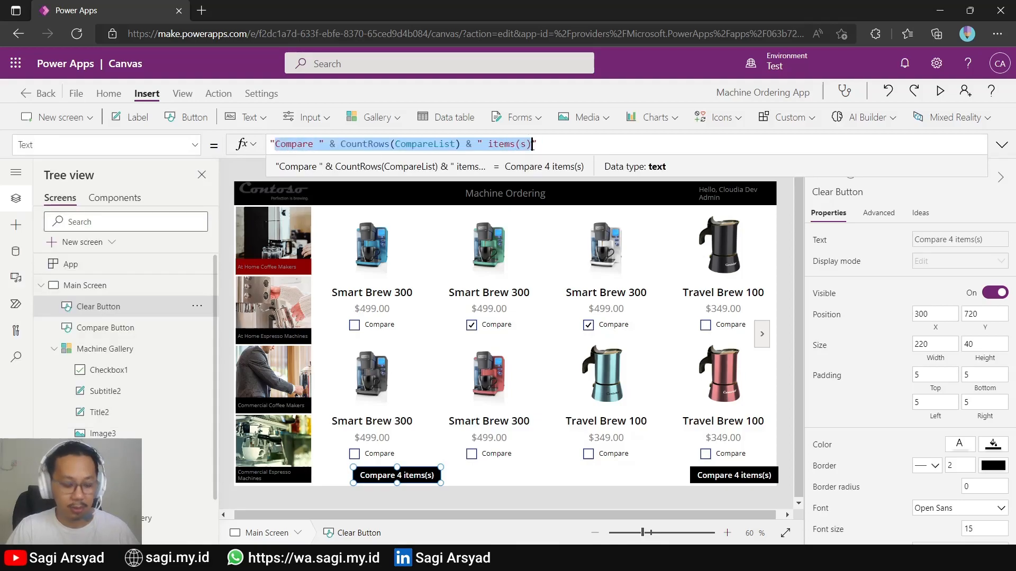
type("Clear Select")
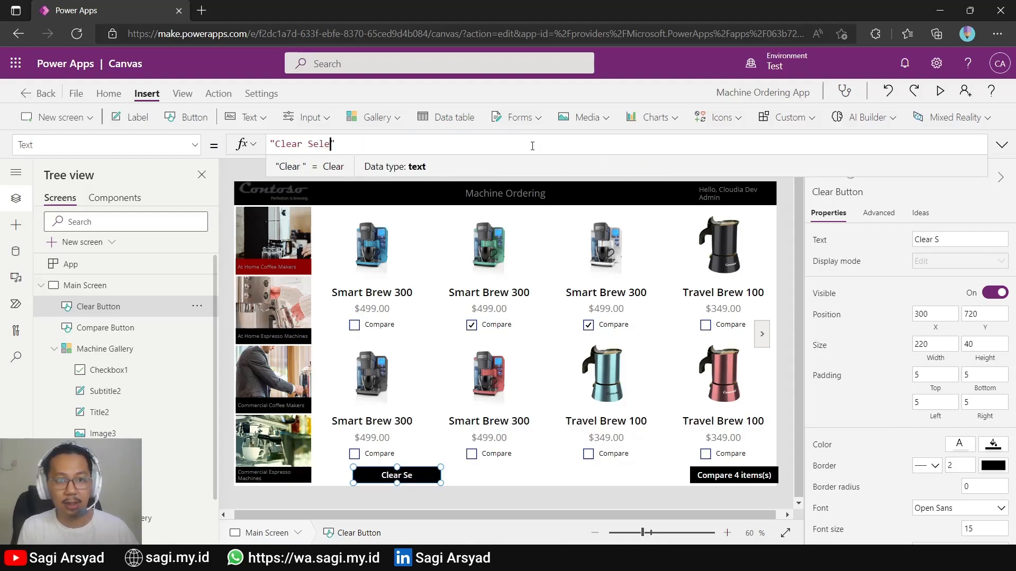
type("ion")
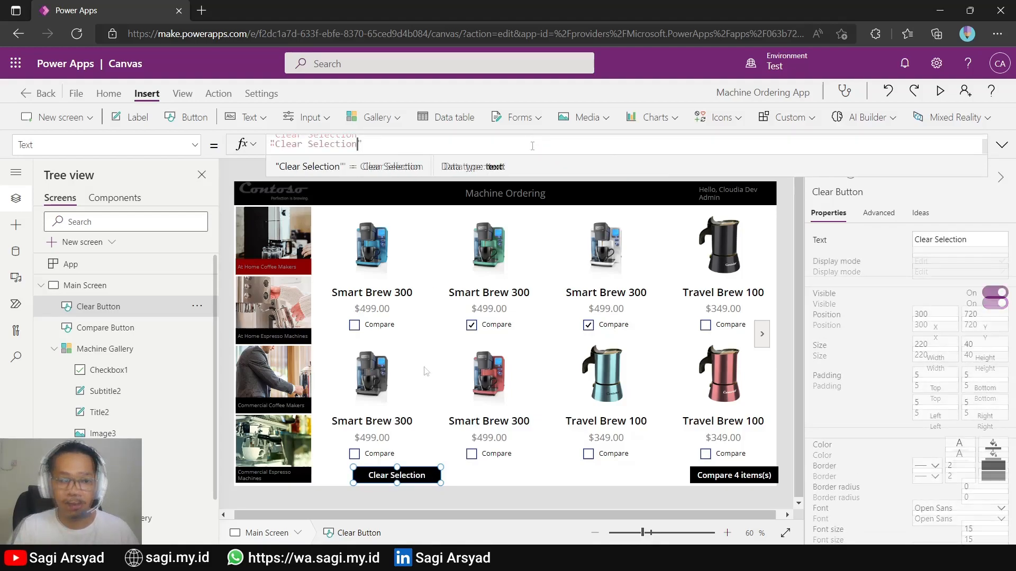
left_click(440, 339)
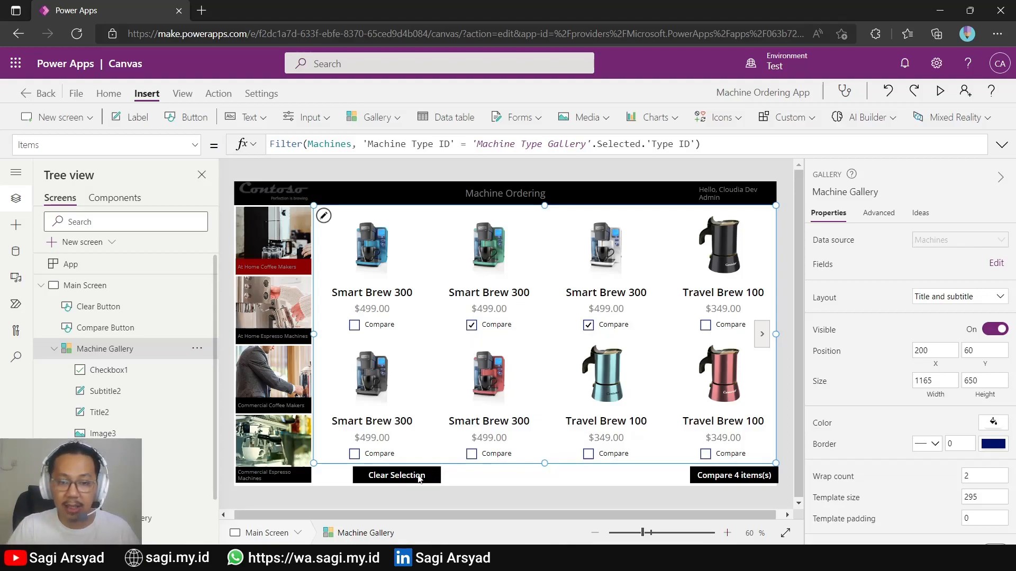
Step: Replace the Clear Button's OnSelect formula with Clear(CompareList)
left_click(418, 475)
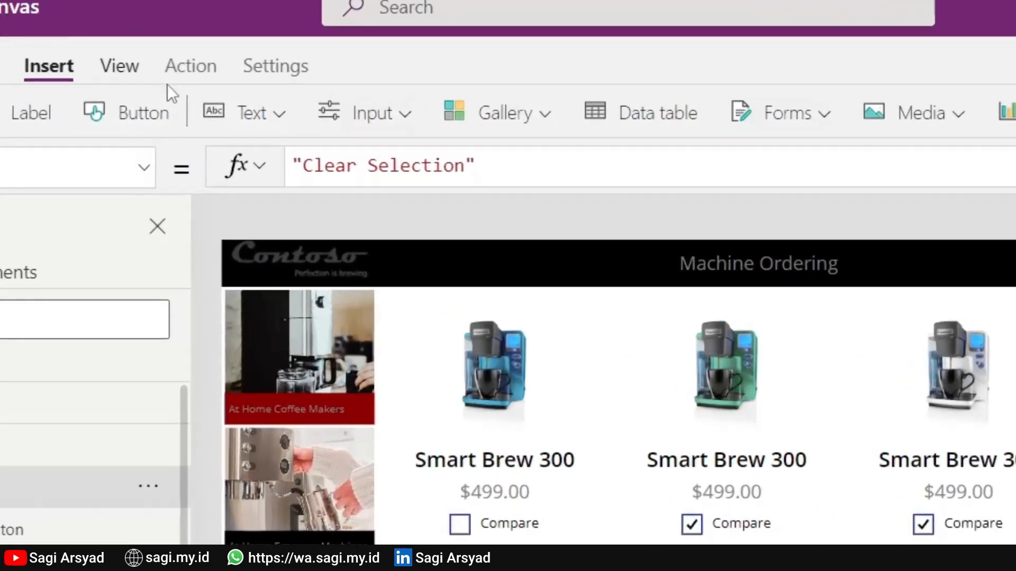
left_click(216, 95)
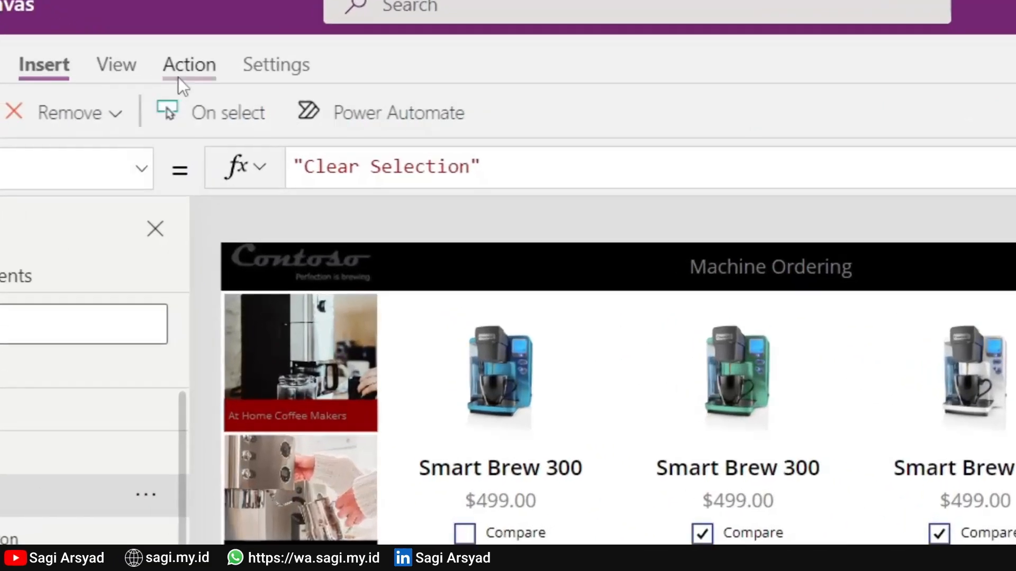
left_click(272, 124)
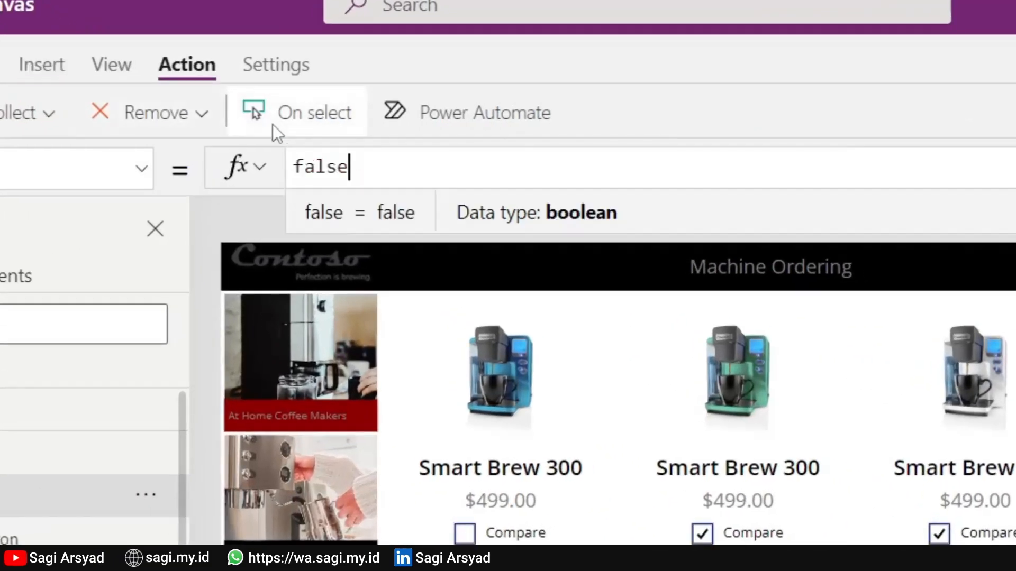
left_click(367, 174)
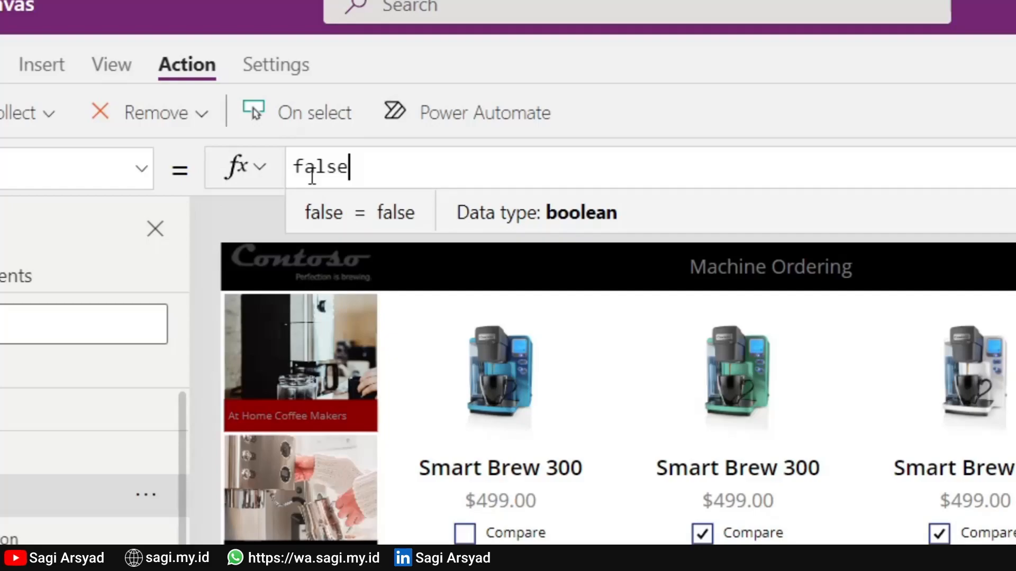
key("BackSpace")
key("BackSpace")
key("BackSpace")
key("BackSpace")
key("BackSpace")
type("ce")
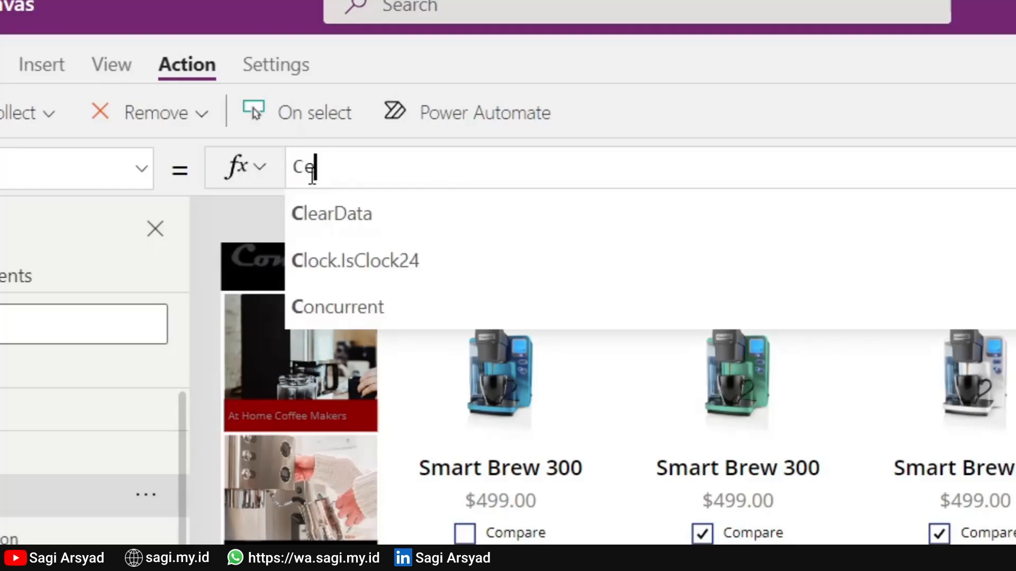
key("BackSpace")
type("le")
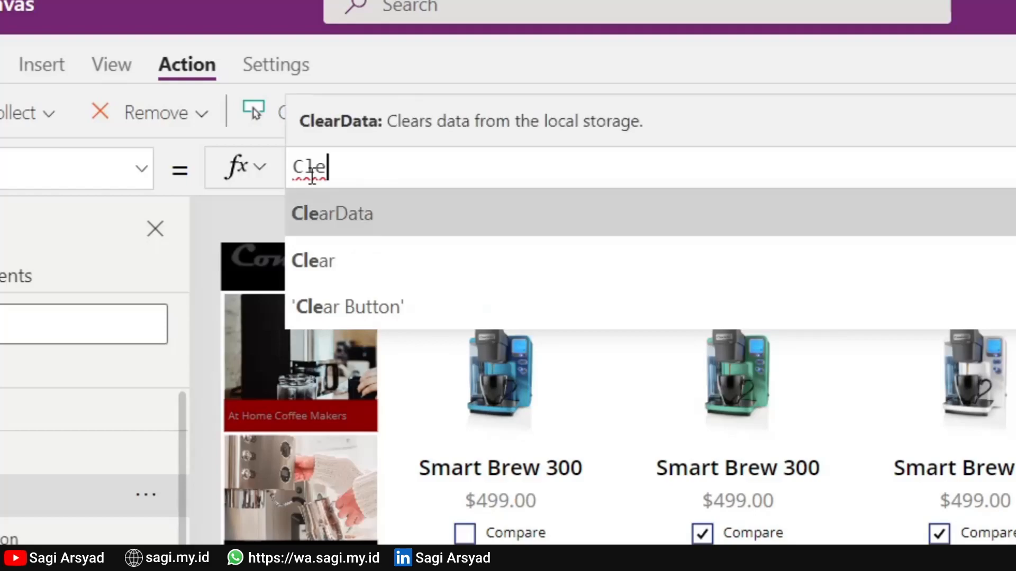
type("ar(")
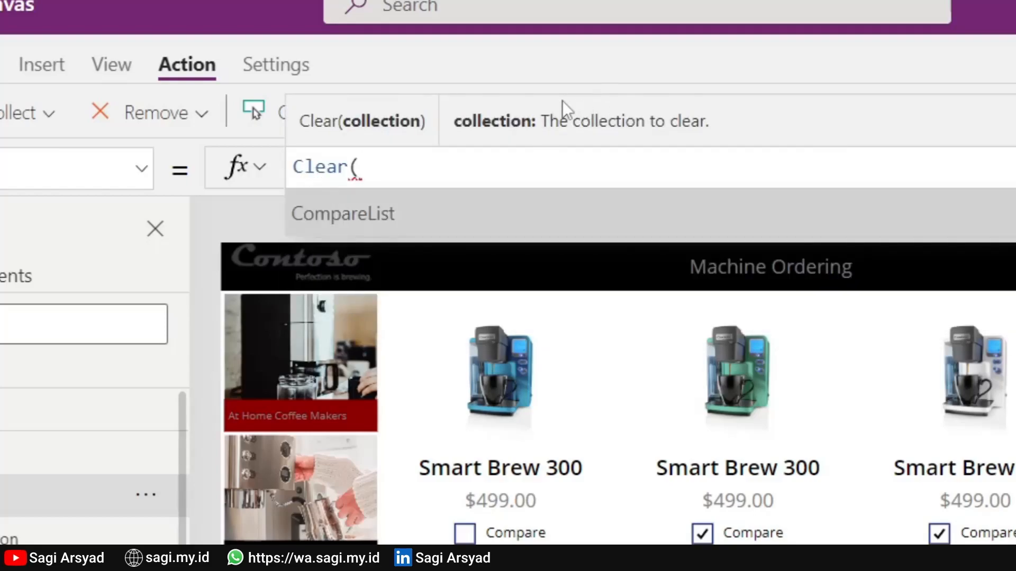
key("Tab")
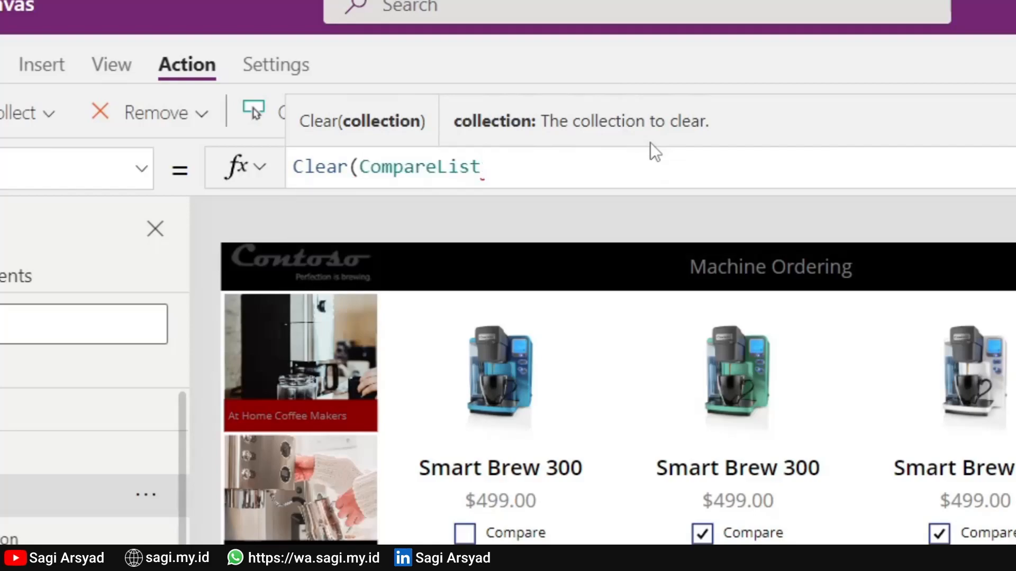
type(")")
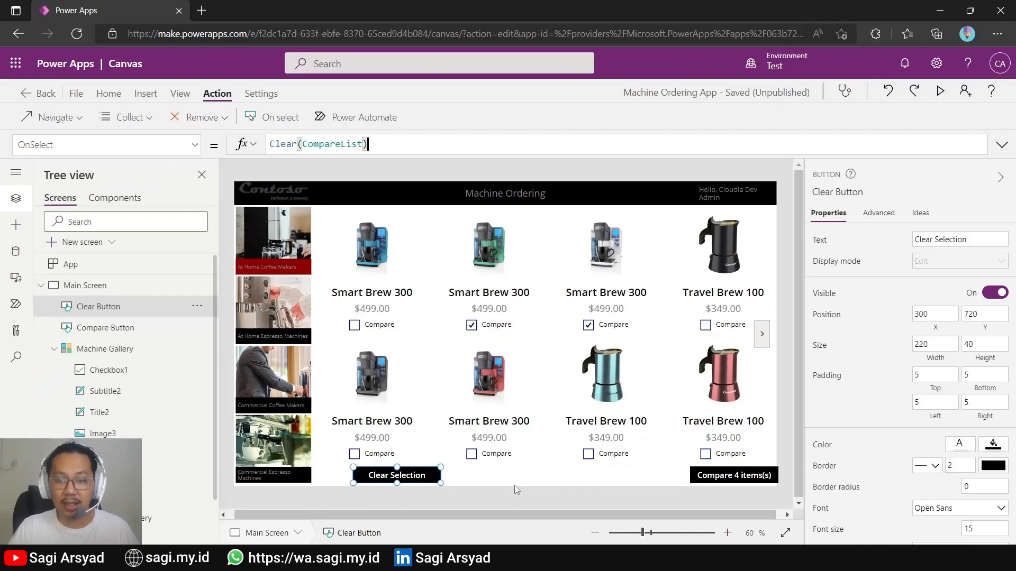
Step: Replace the Compare Button's OnSelect formula with a Navigate action to 'Compare Screen' using the Fade transition
left_click(727, 475)
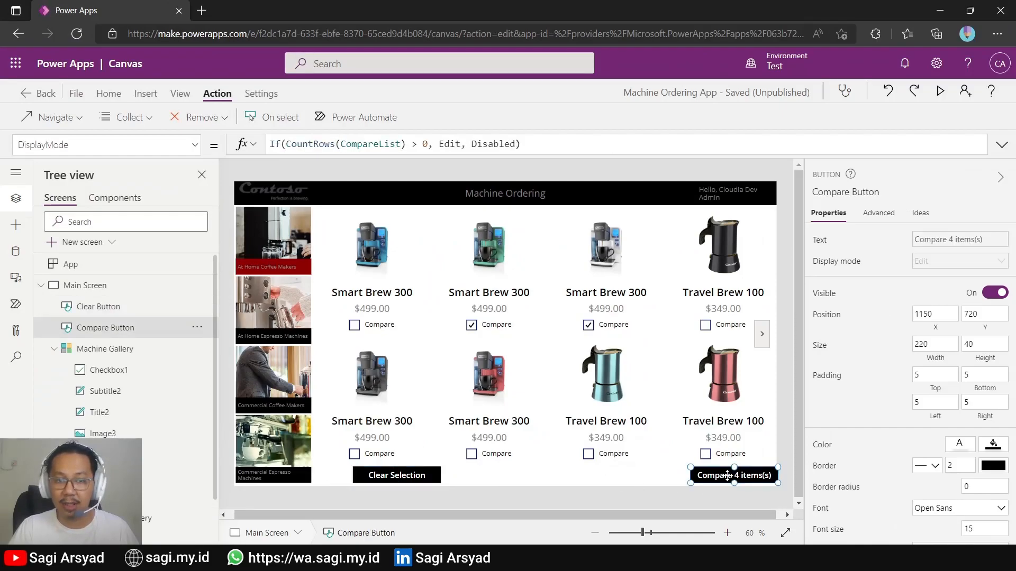
left_click(281, 118)
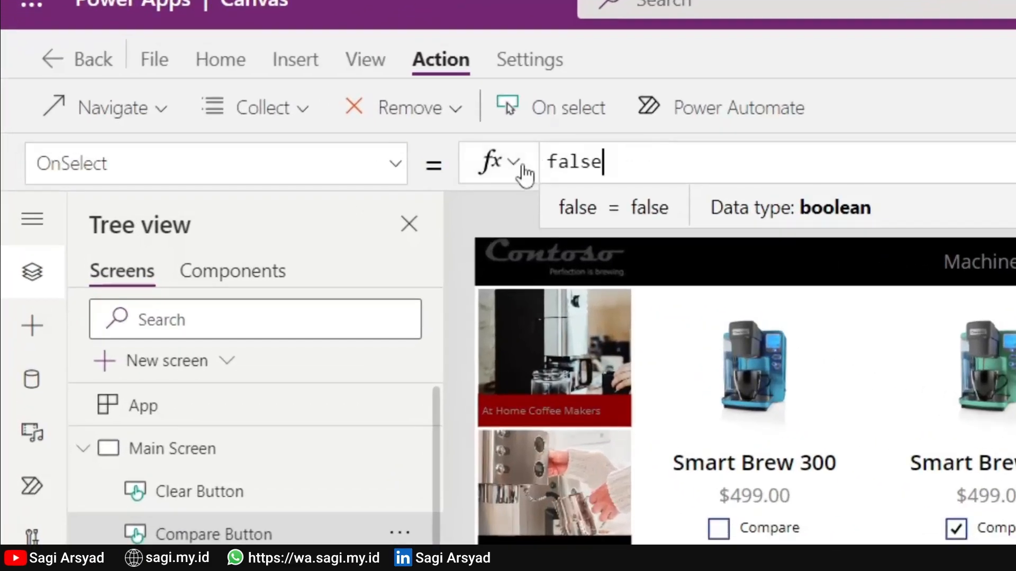
double_click(498, 159)
key("BackSpace")
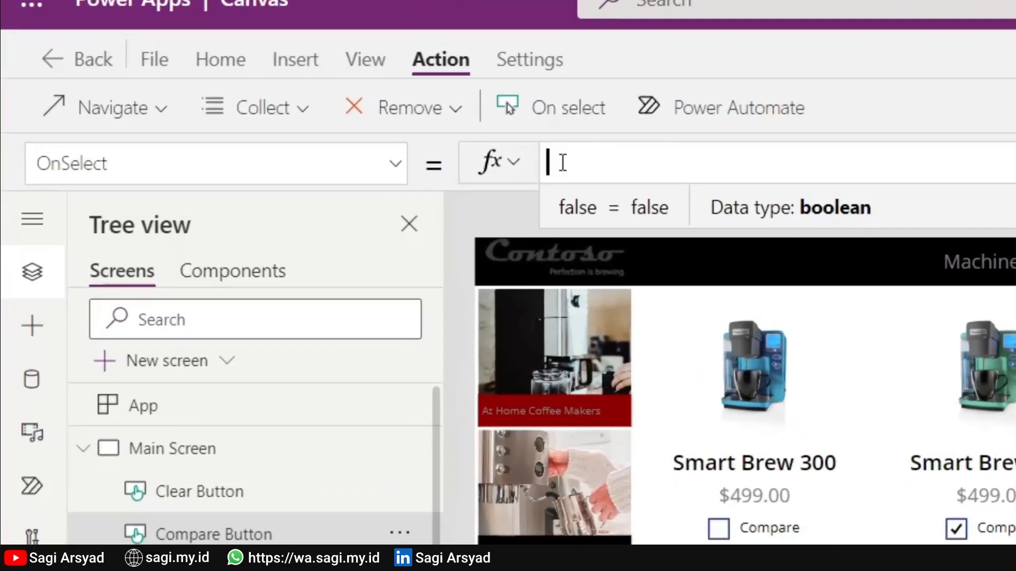
left_click(145, 109)
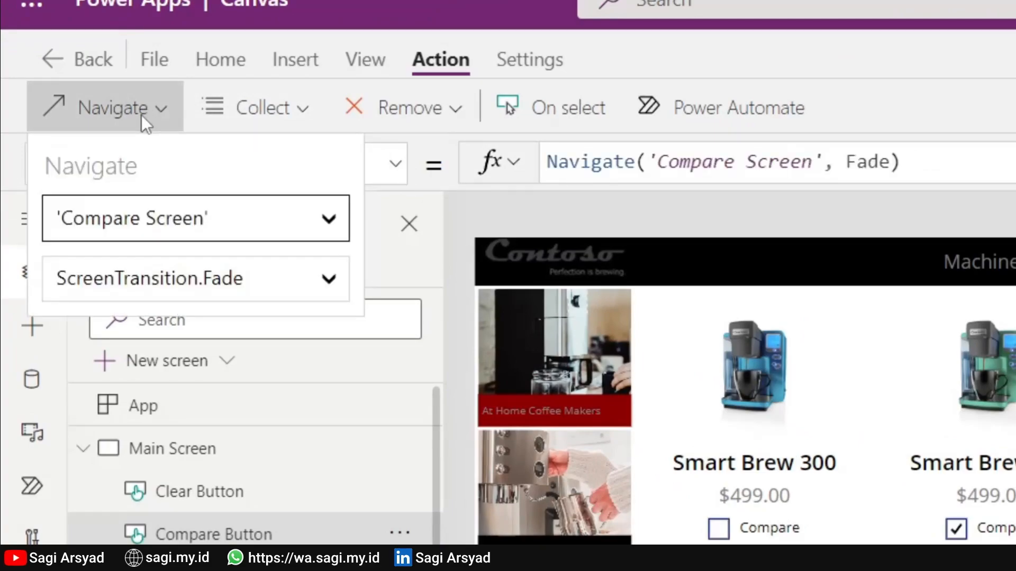
left_click(921, 189)
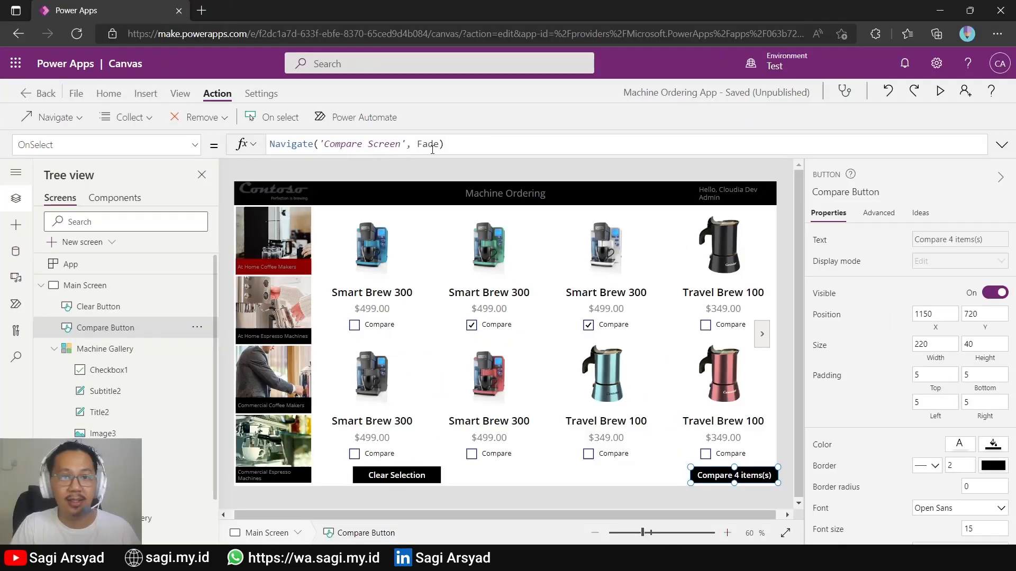
left_click(875, 169)
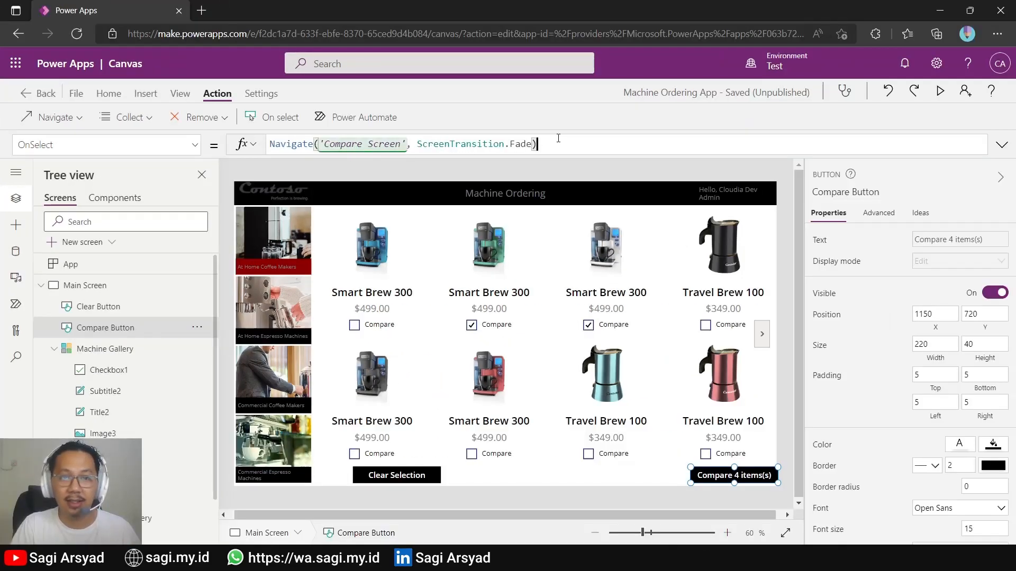
Step: Change the transition in the Compare Button's Navigate formula to ScreenTransition.None
left_click_drag(536, 144, 406, 144)
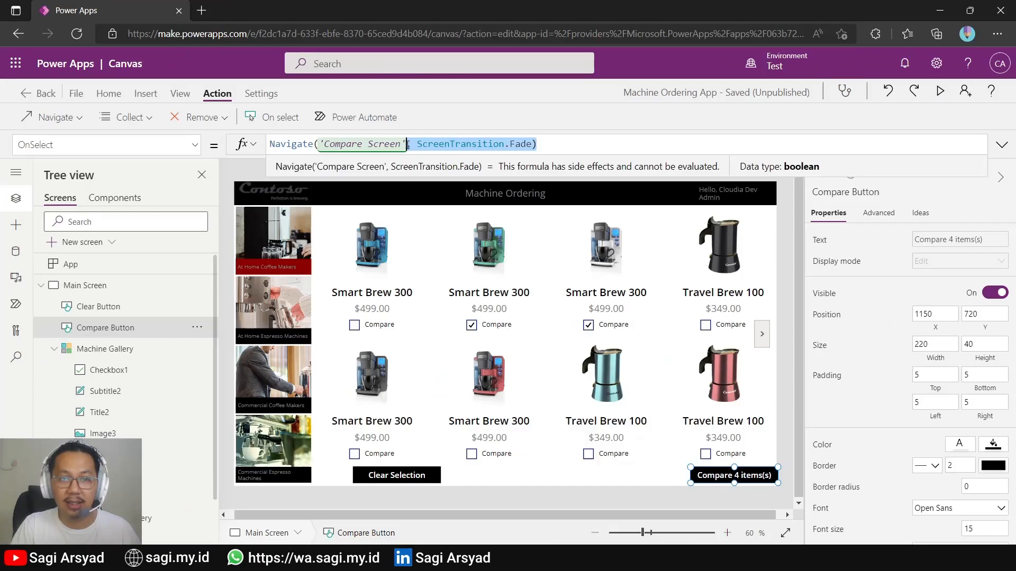
type(", ")
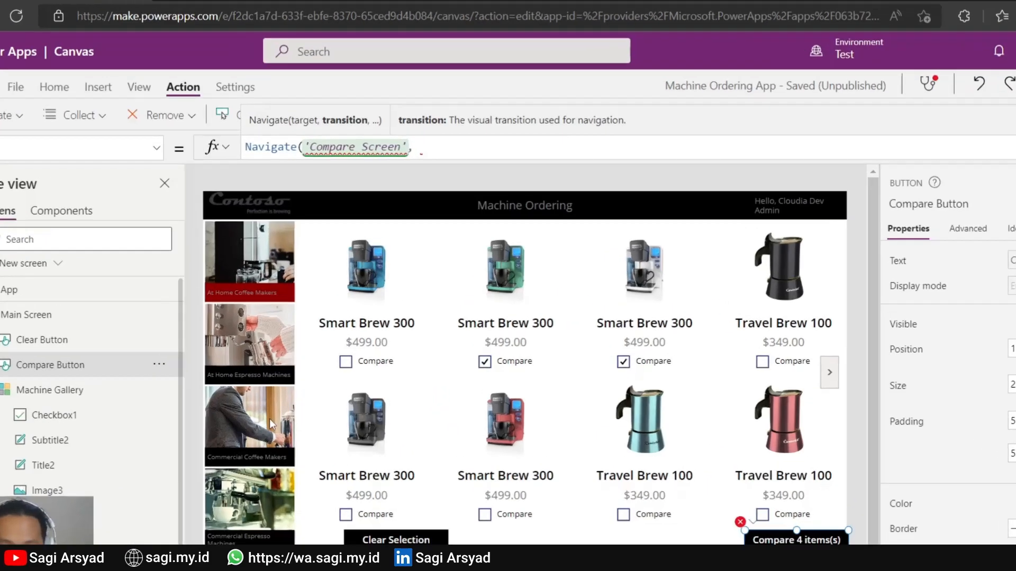
type("S")
type("cr")
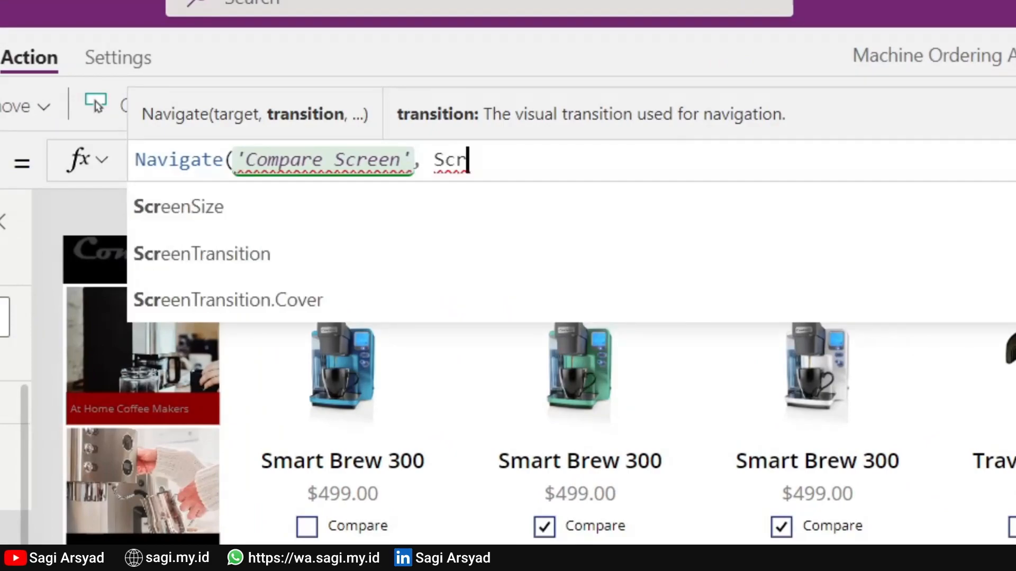
key("Tab")
type(".")
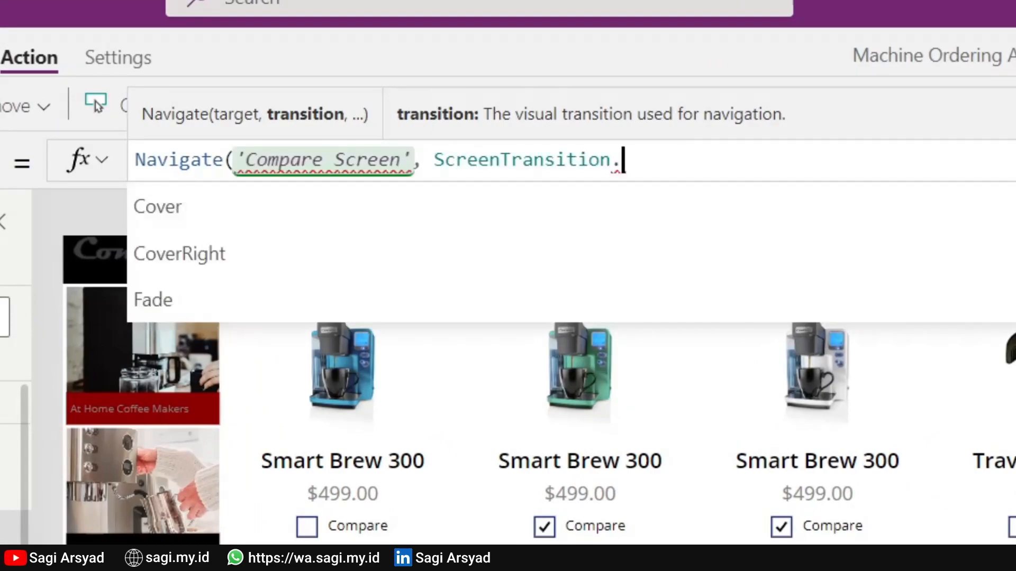
type("no")
key("Tab")
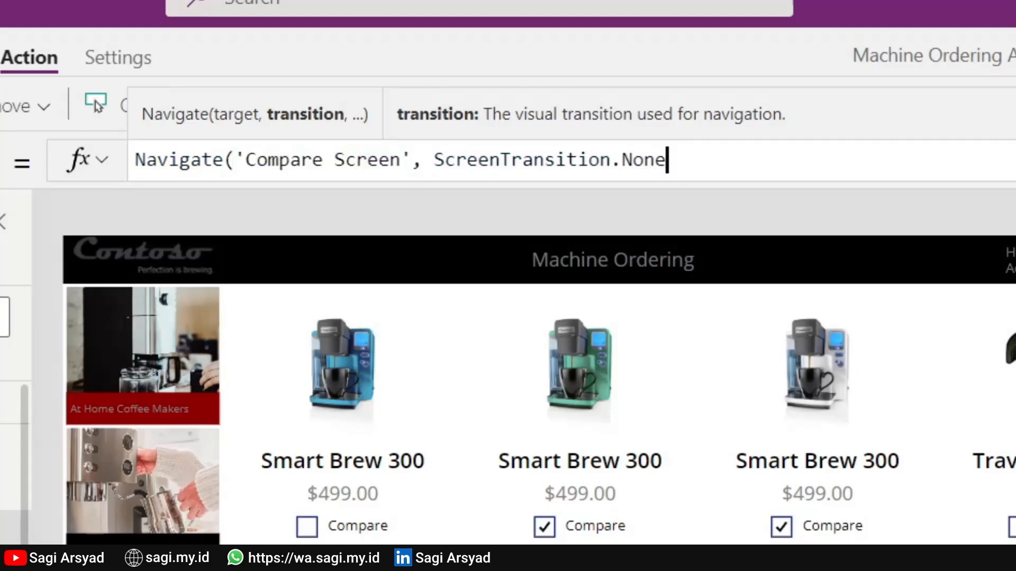
type(")")
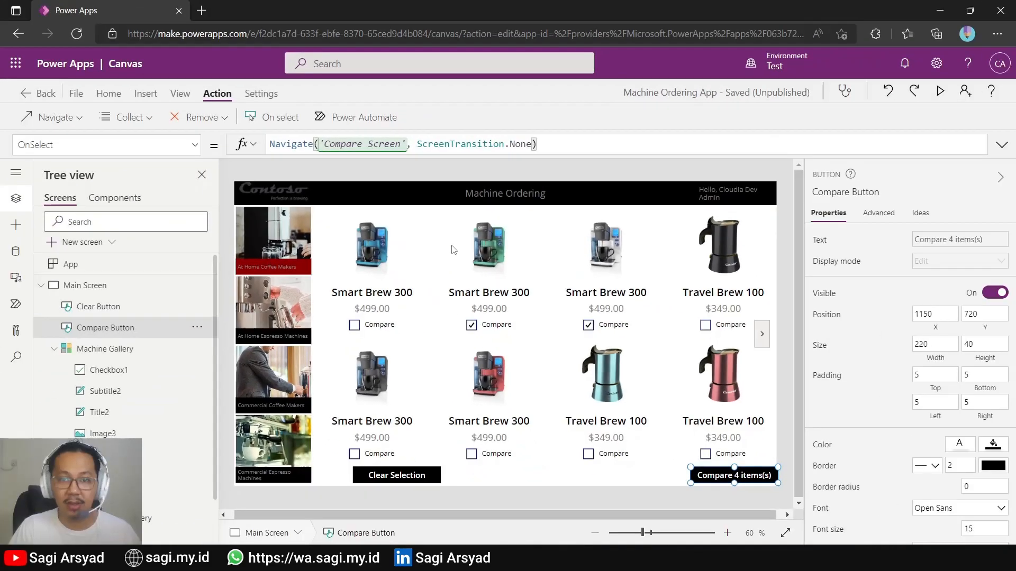
Step: Preview the app, mark machines for comparison under At Home and Commercial Coffee Makers, and test clearing the selection
left_click(945, 89)
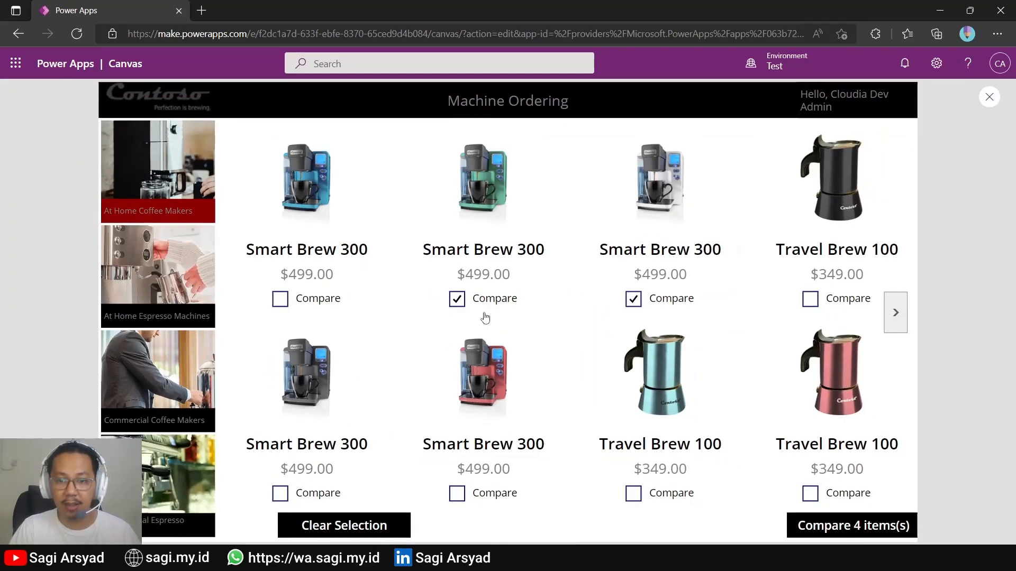
left_click(283, 300)
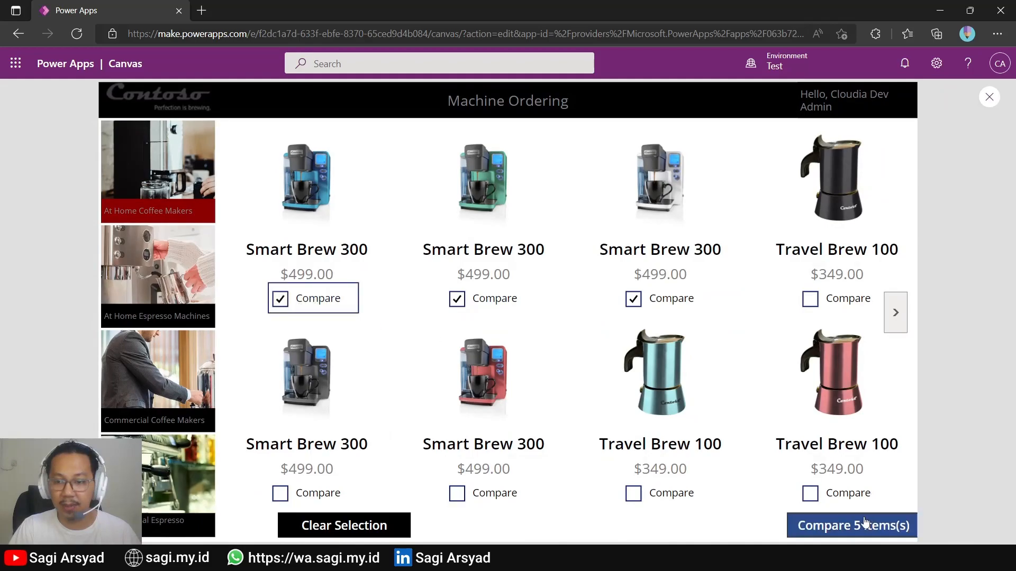
left_click(642, 496)
left_click(457, 494)
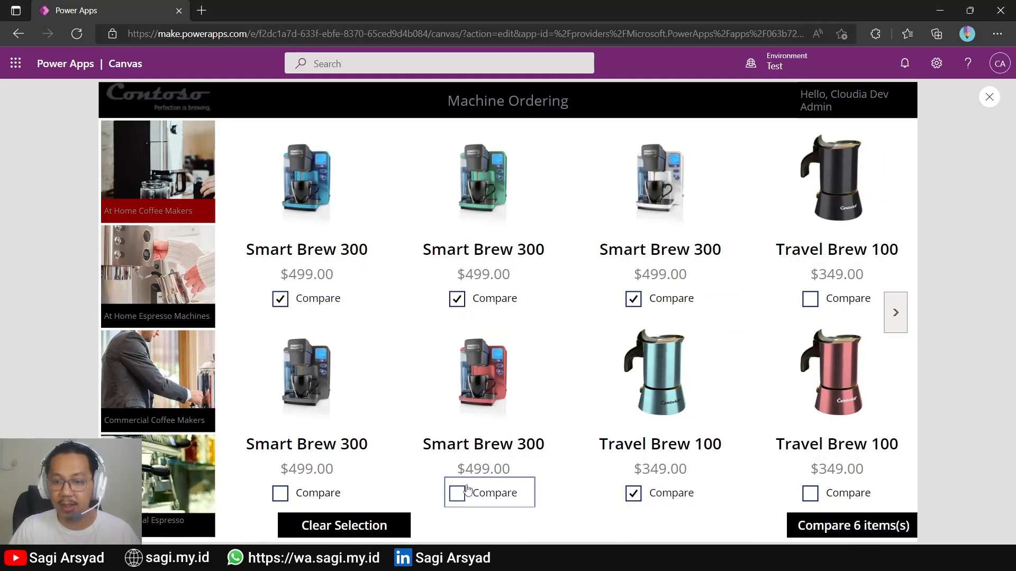
left_click(488, 493)
left_click(178, 402)
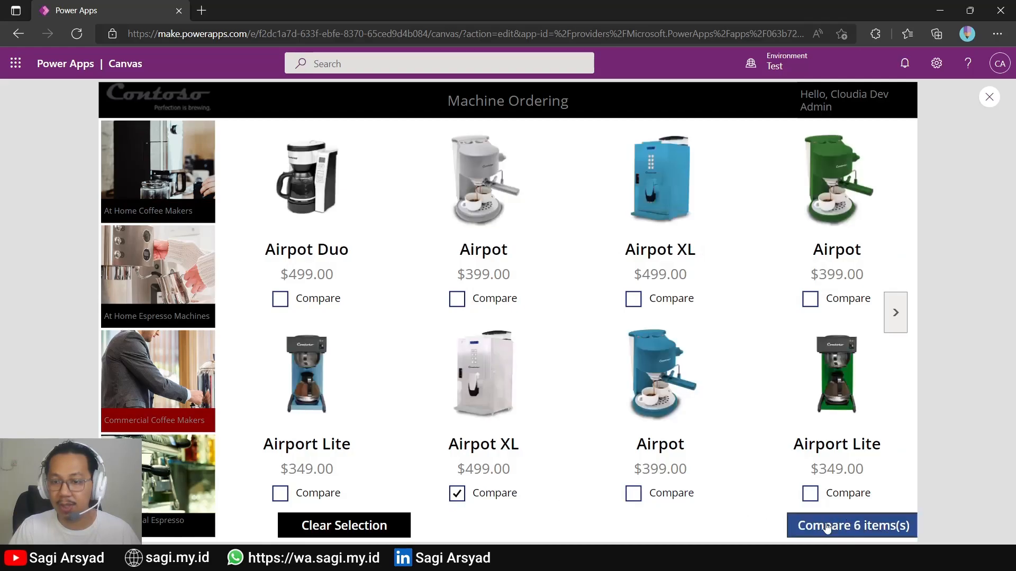
left_click(810, 494)
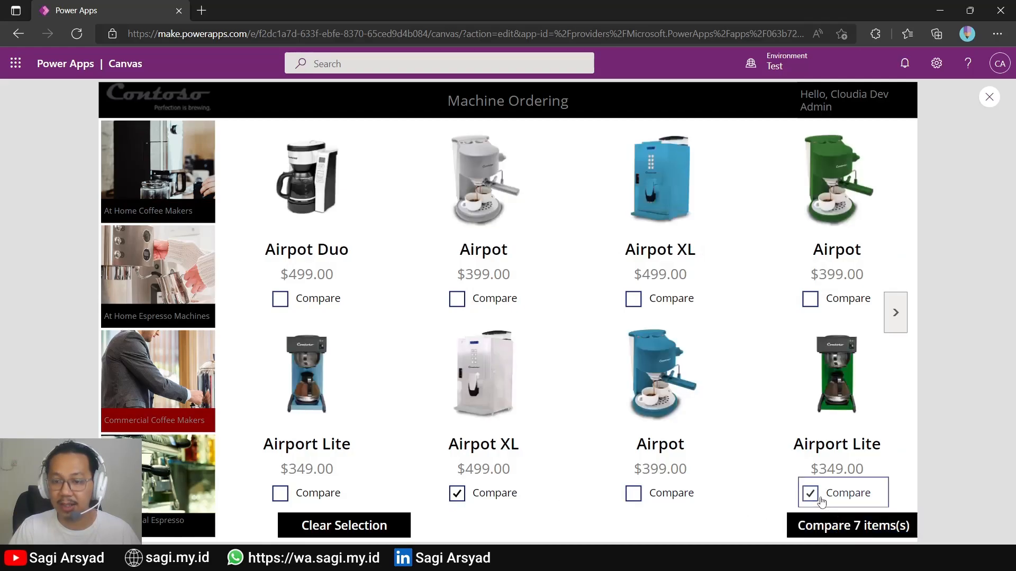
left_click(633, 494)
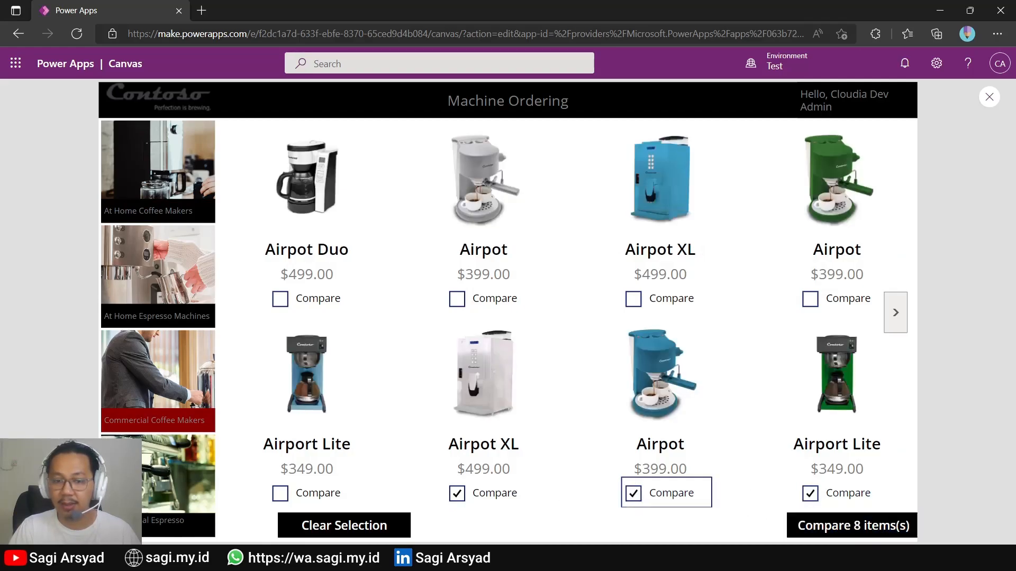
left_click(356, 532)
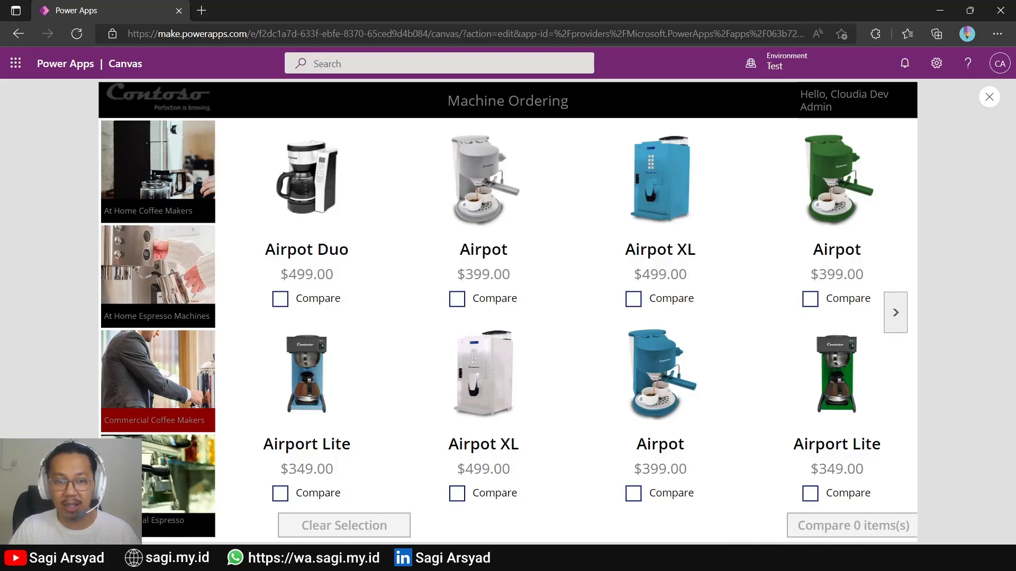
Step: Test comparing the green and white Smart Brew 300 machines under At Home Coffee Makers, and close the preview
left_click(180, 199)
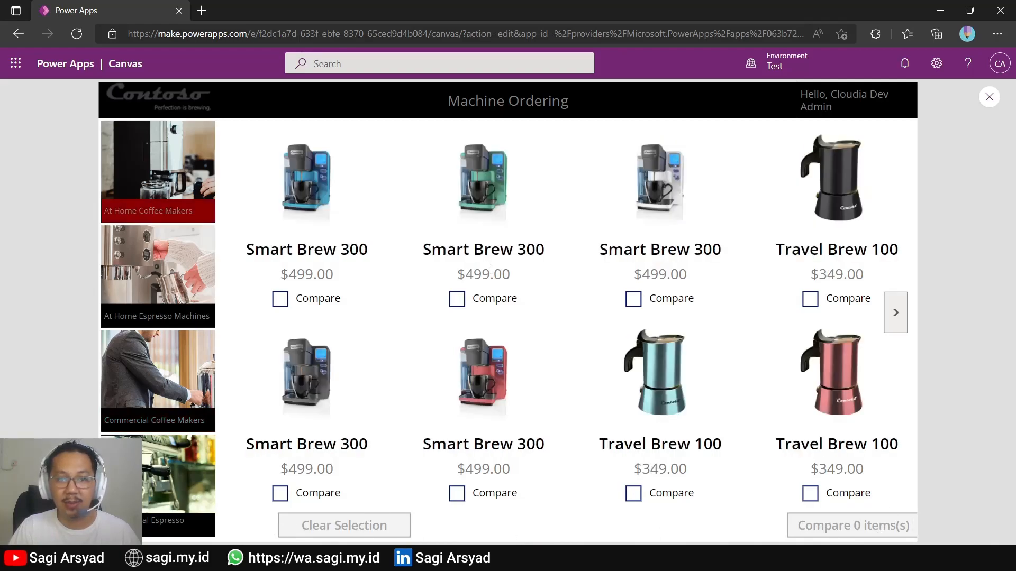
left_click(457, 299)
left_click(633, 299)
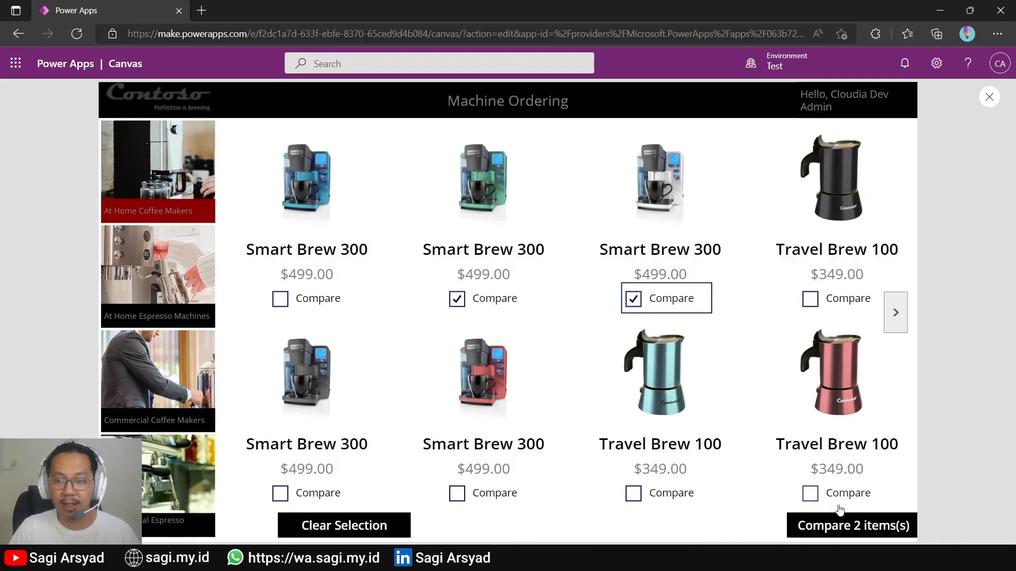
left_click(845, 529)
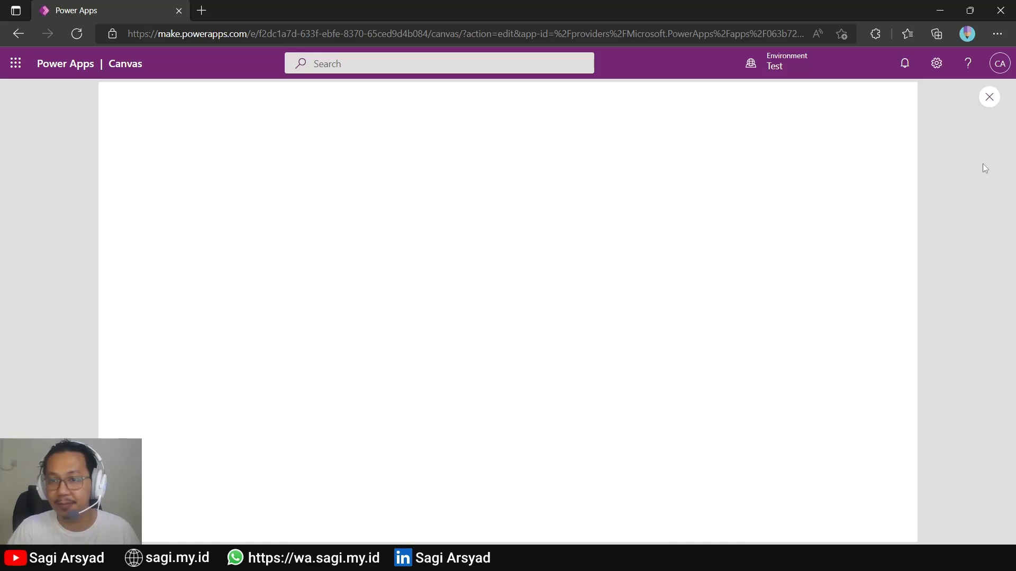
left_click(986, 105)
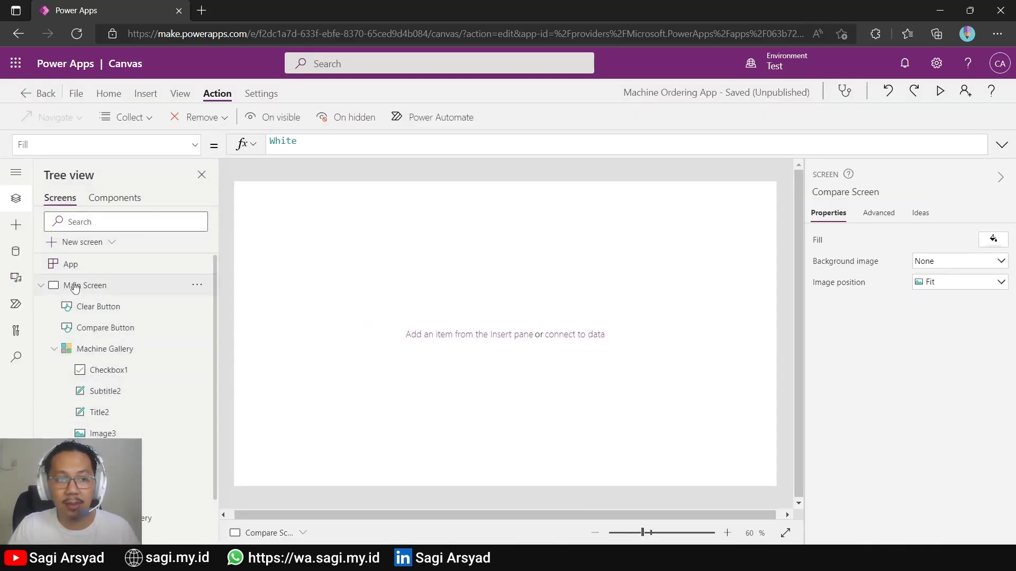
Step: Group the Logo Image, User Label and Header Label on the Main Screen
left_click(75, 286)
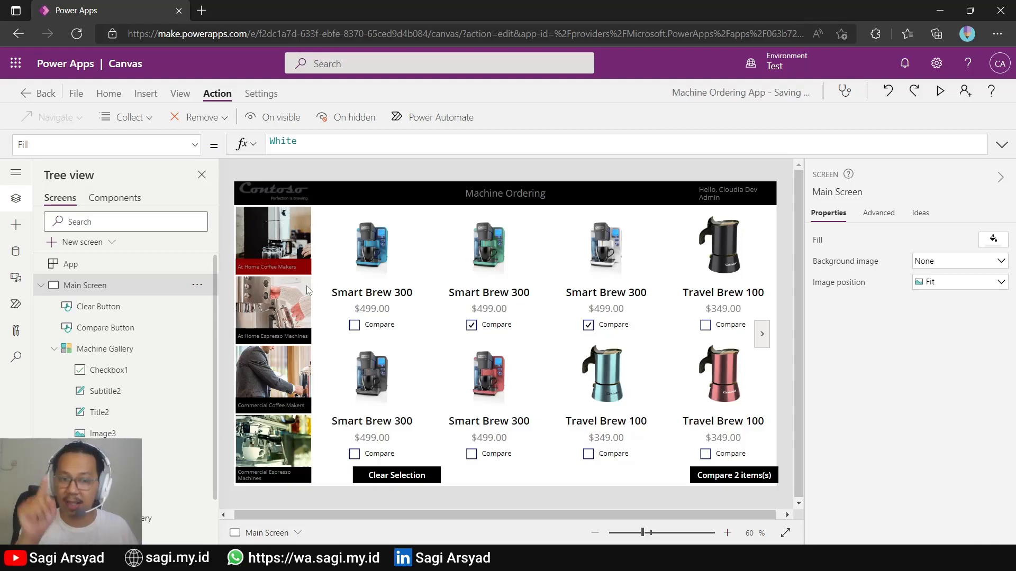
left_click(53, 349)
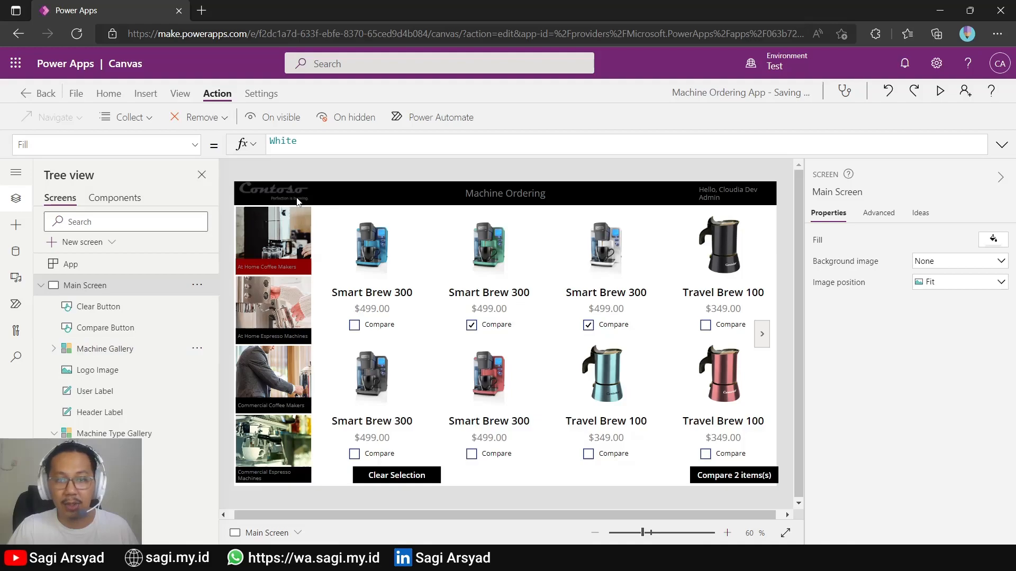
left_click(93, 375)
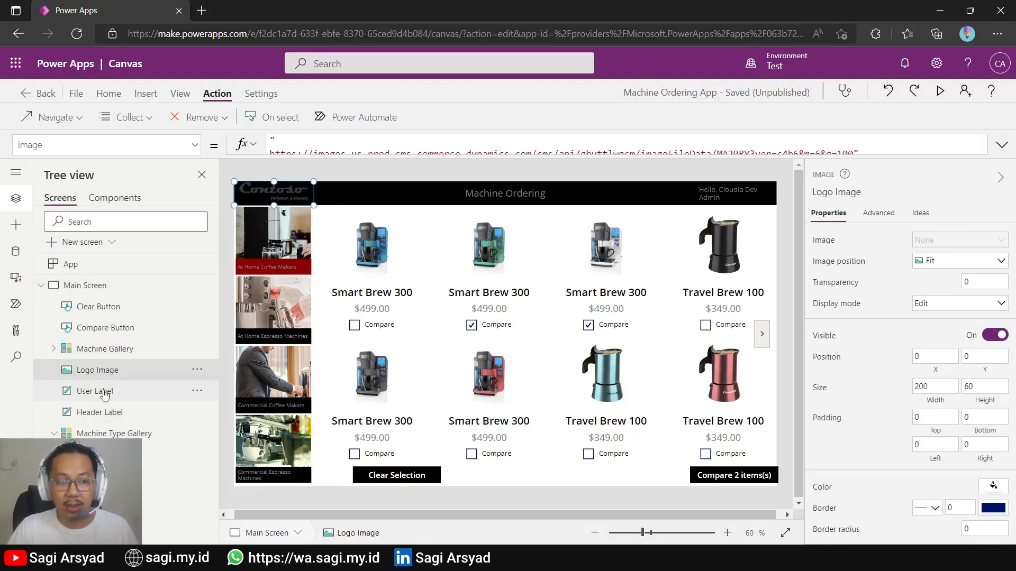
left_click(104, 395, "ctrl")
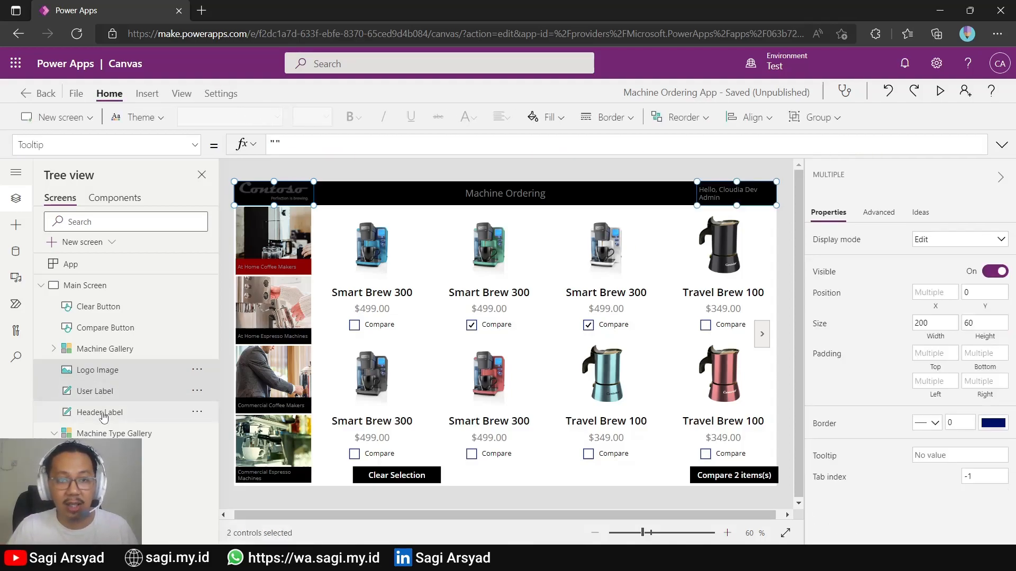
left_click(103, 416, "ctrl")
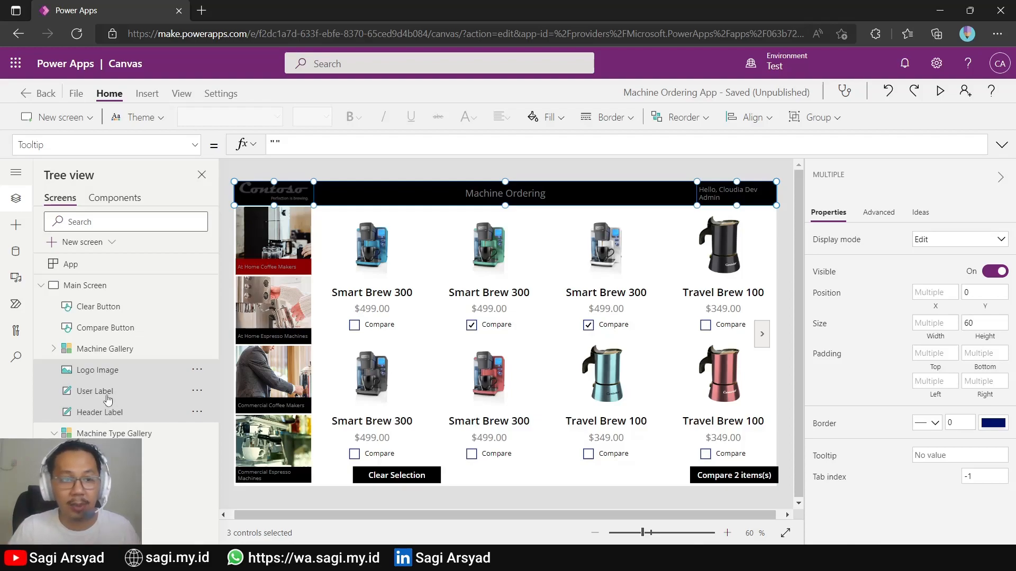
right_click(108, 400)
left_click(135, 305)
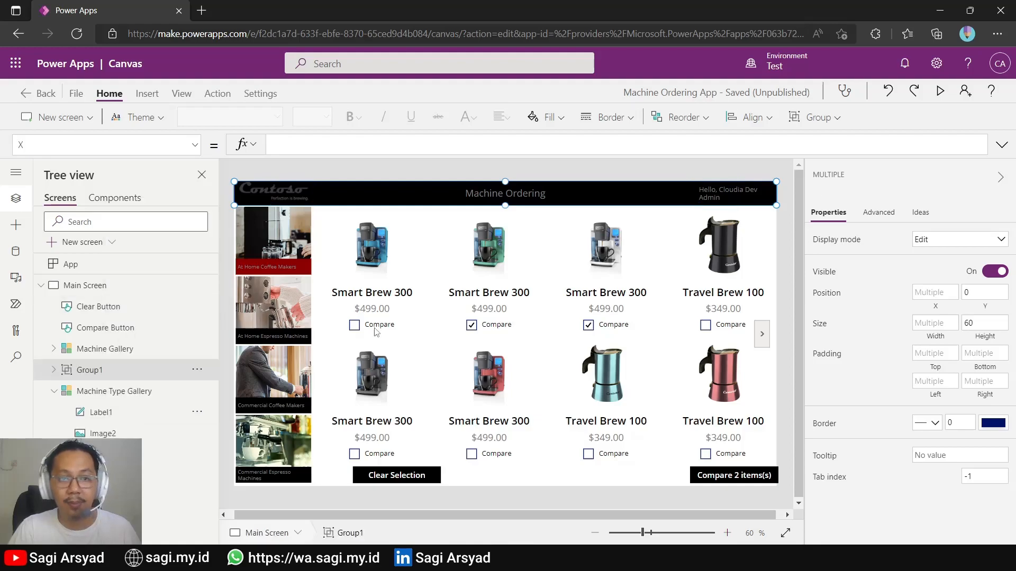
Step: Rename the new group as Header
double_click(90, 370)
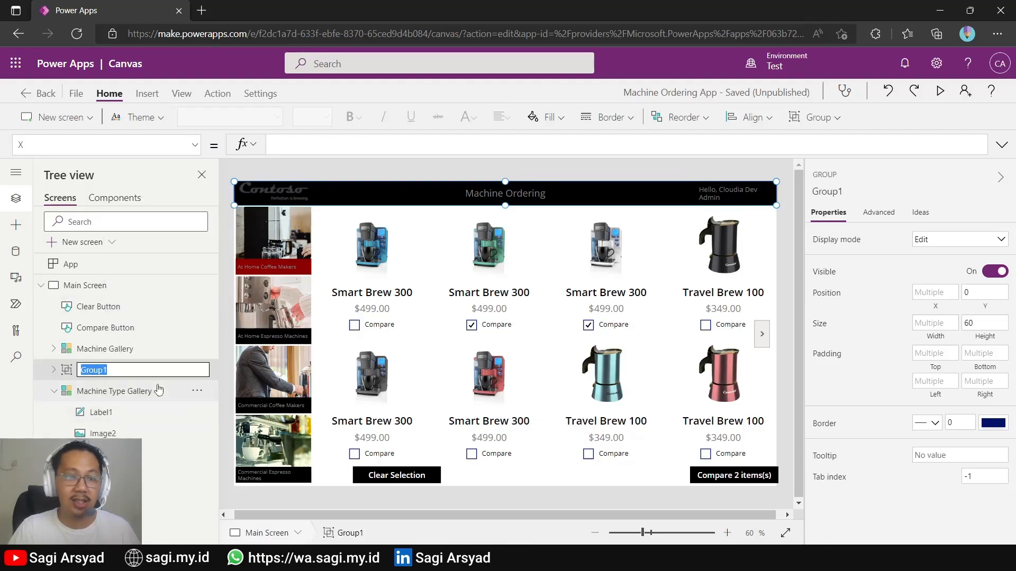
type("Header")
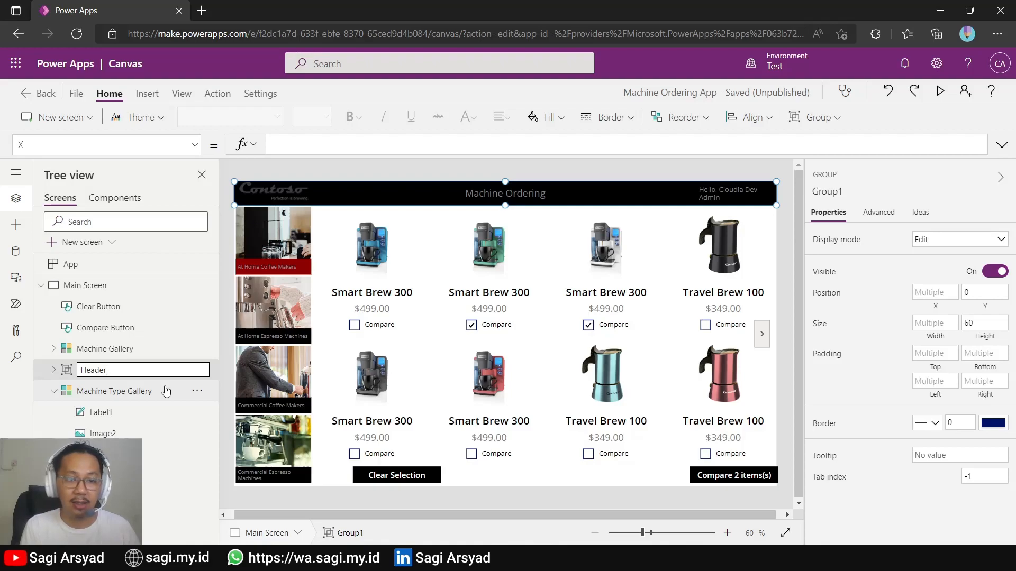
key("Return")
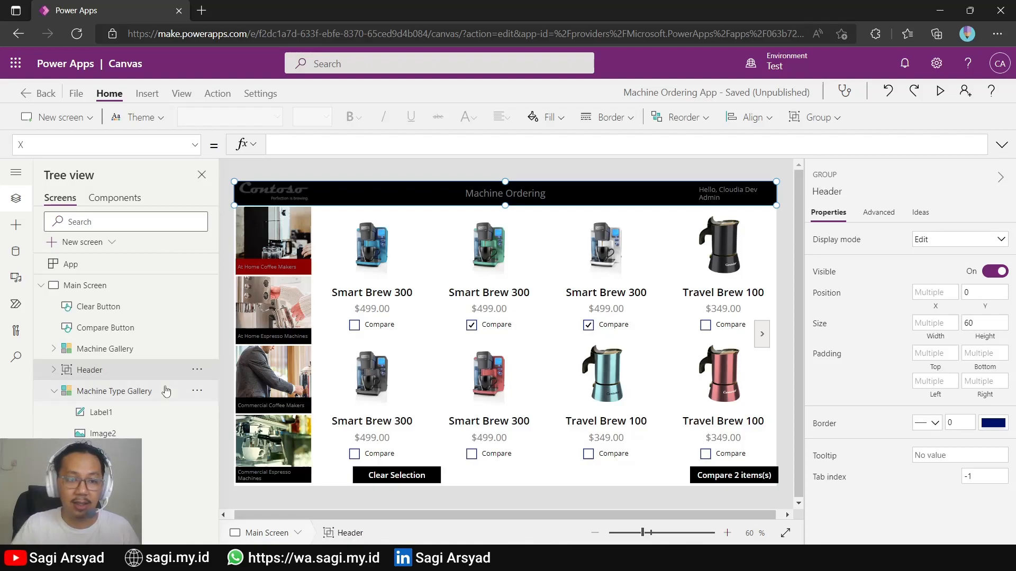
Step: Copy the Header group from the Main Screen and paste it onto the Compare Screen
left_click(196, 370)
left_click(229, 288)
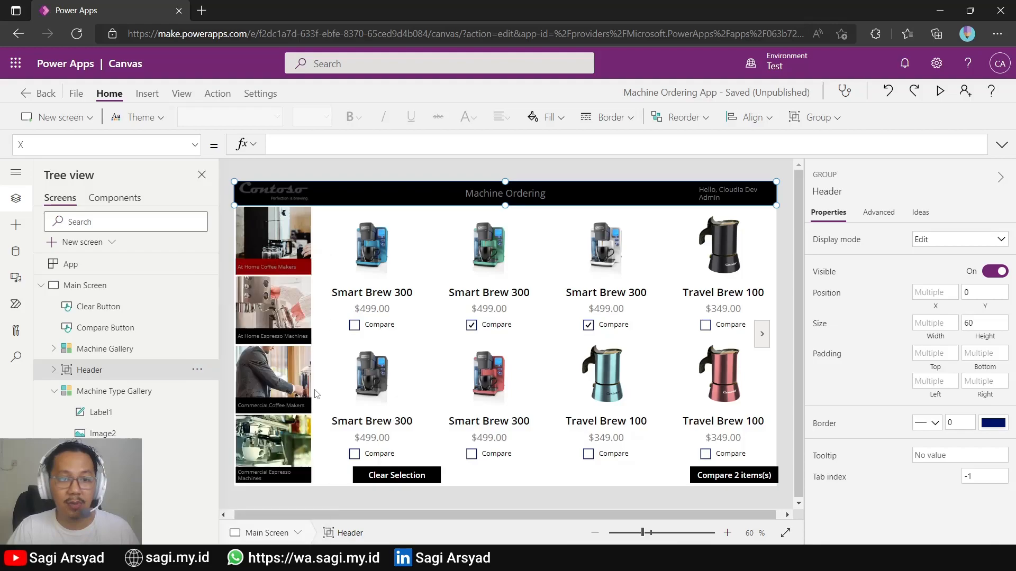
left_click(41, 285)
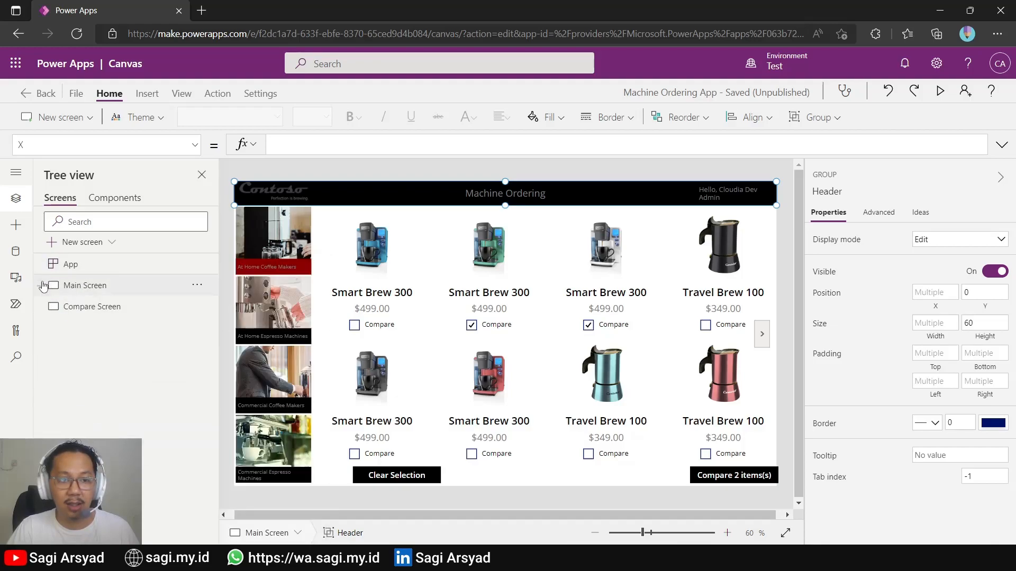
left_click(110, 312)
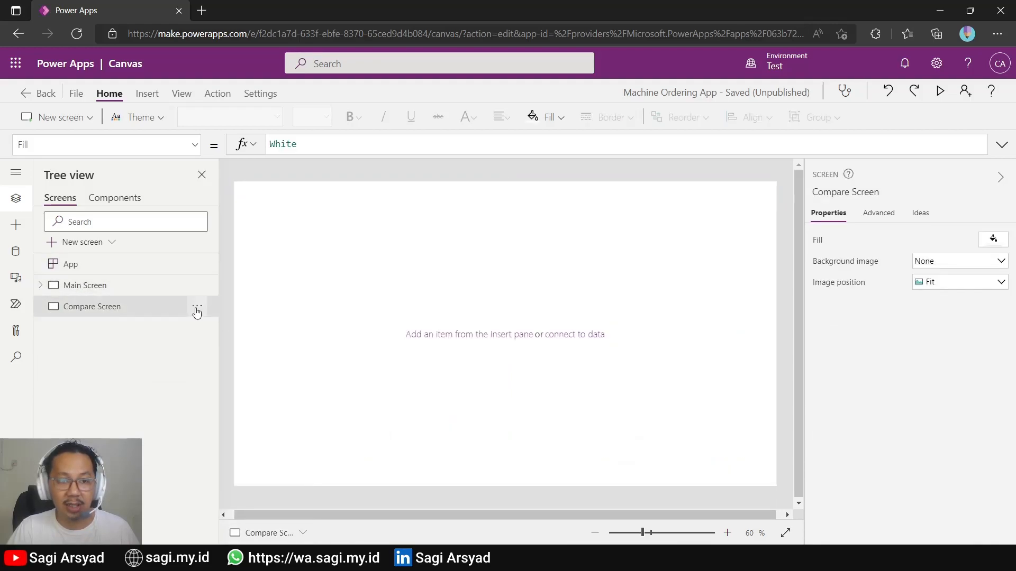
left_click(197, 307)
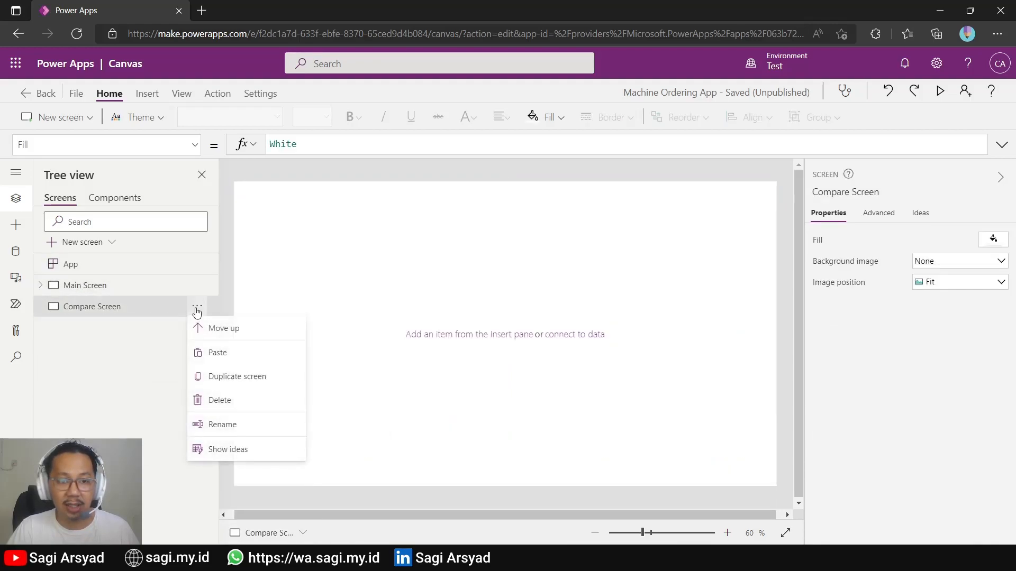
left_click(222, 354)
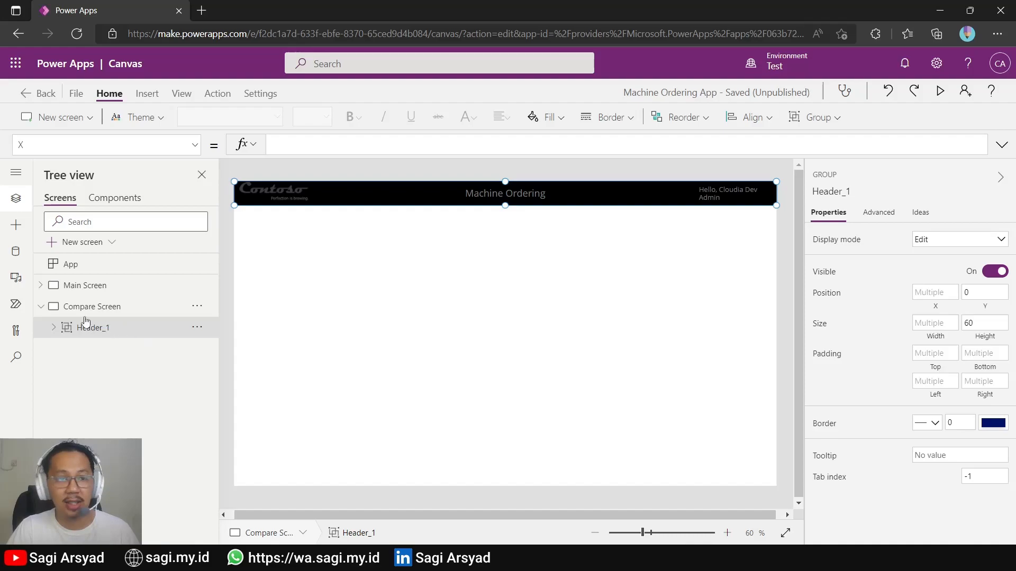
Step: Copy the Machine Gallery from the Main Screen and paste it onto the Compare Screen
left_click(41, 286)
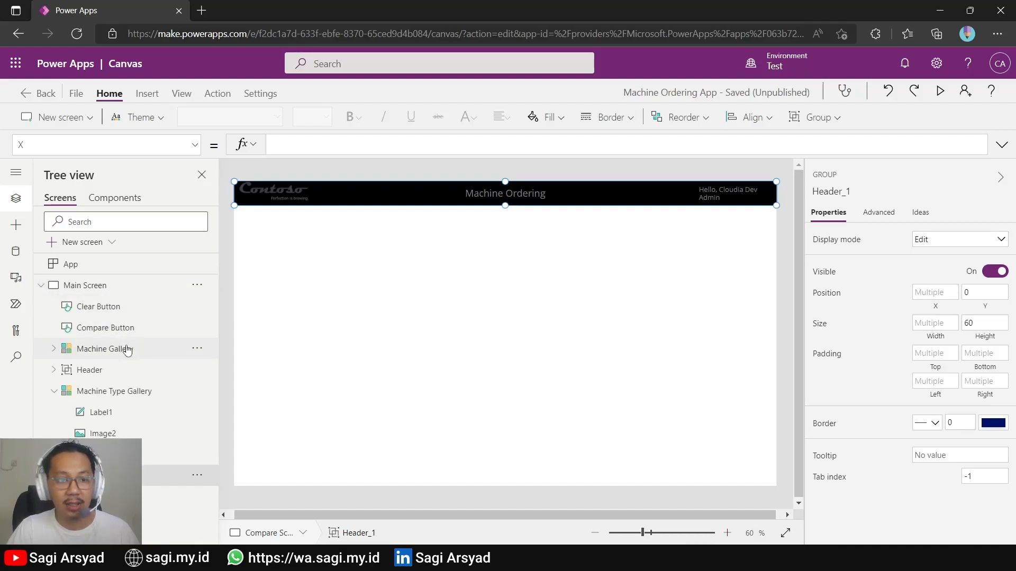
left_click(125, 349)
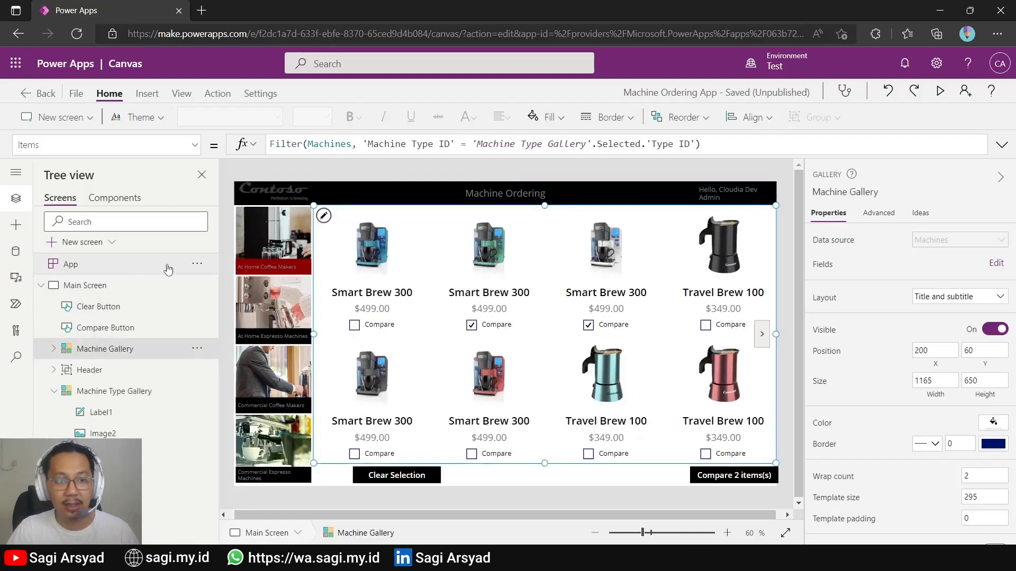
left_click(196, 348)
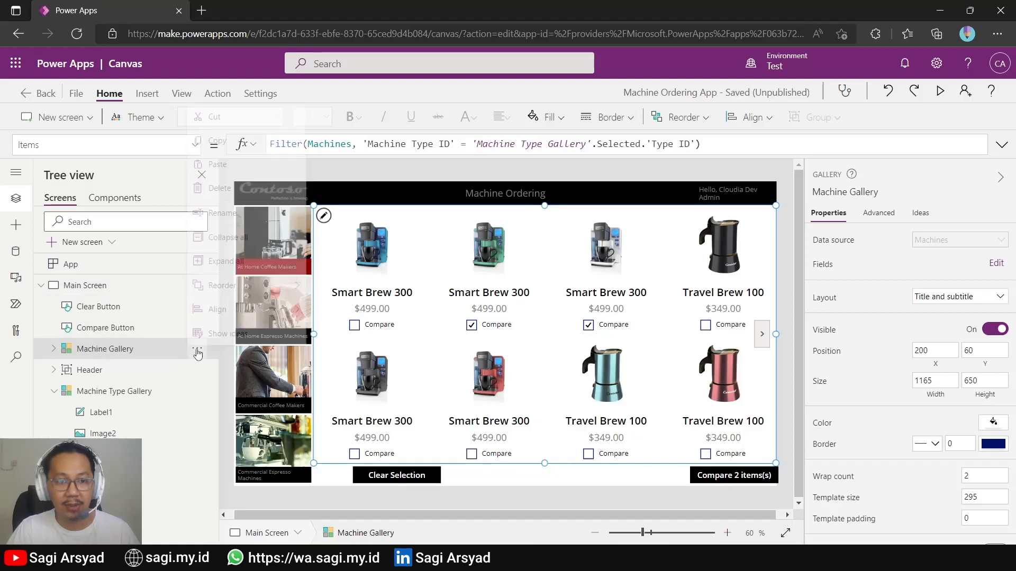
left_click(236, 143)
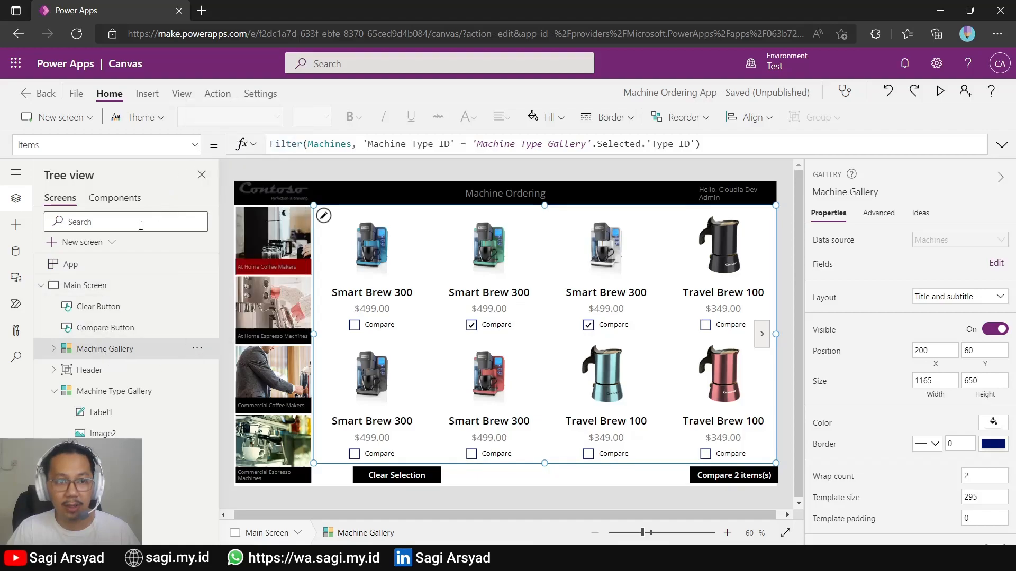
left_click(41, 286)
left_click(116, 308)
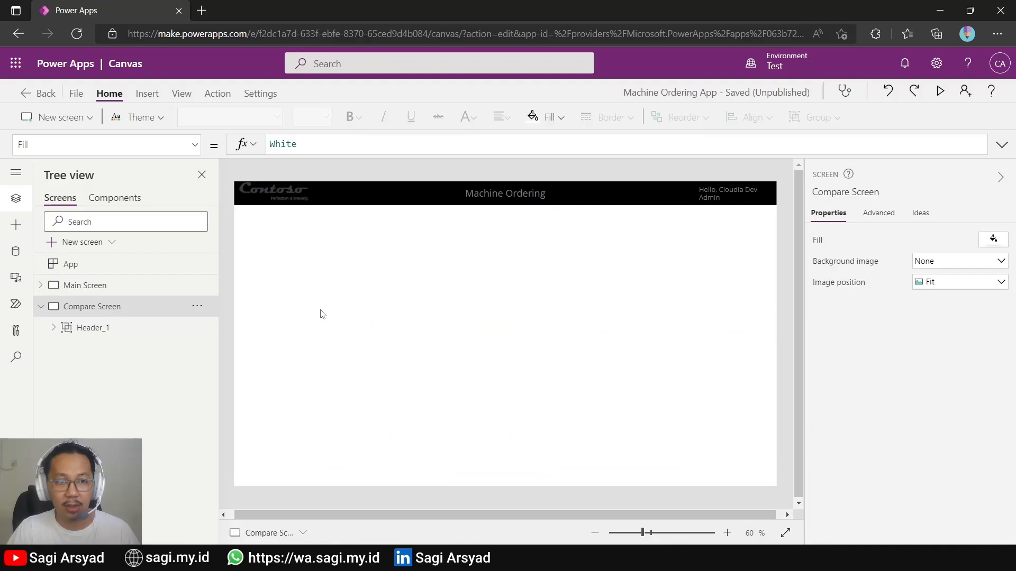
left_click(197, 307)
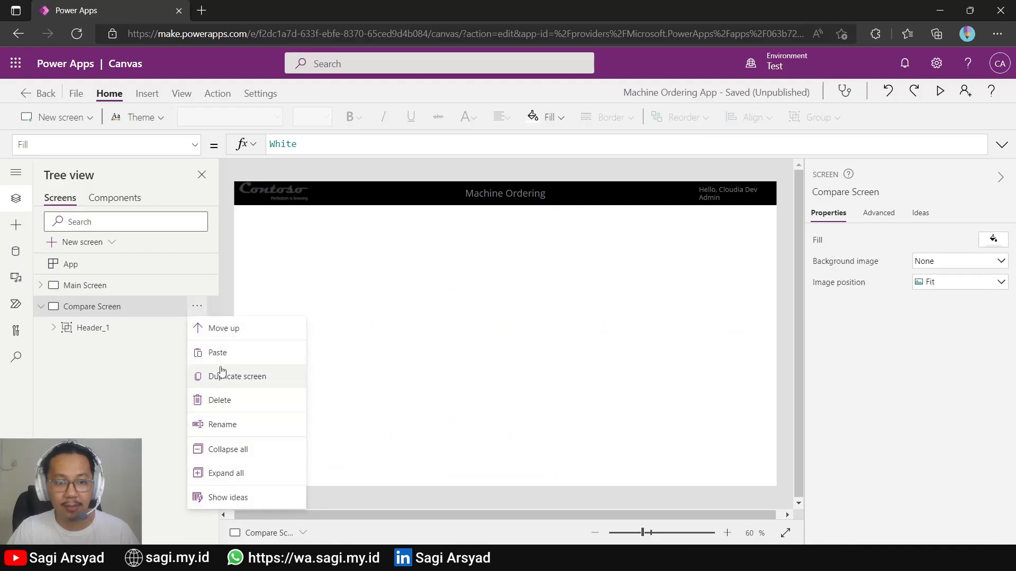
left_click(224, 354)
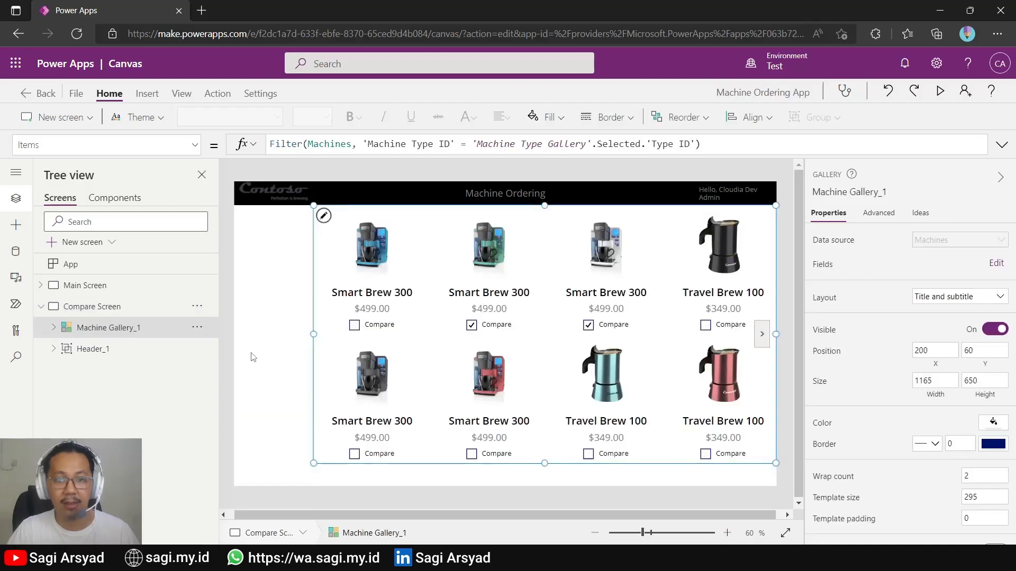
Step: Move the pasted machine gallery to X 0 and set its height to 710 and its width to 840
left_click_drag(313, 311, 224, 315)
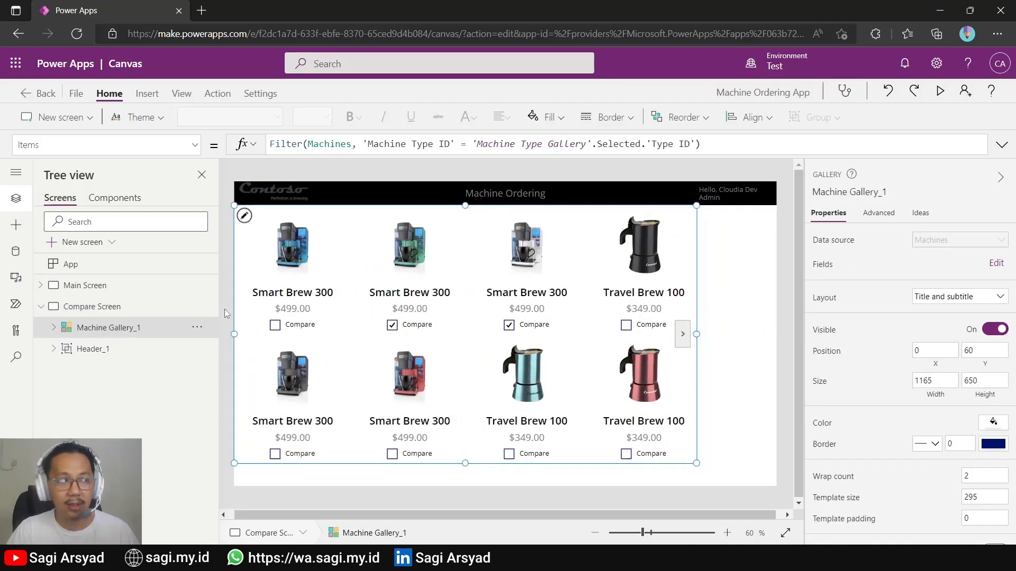
left_click(981, 382)
type("71")
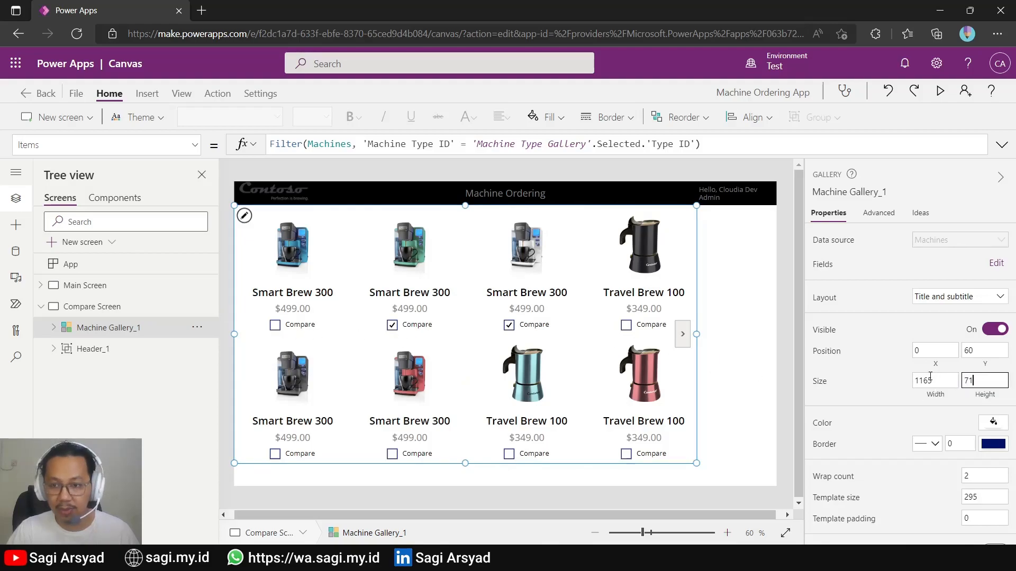
type("0")
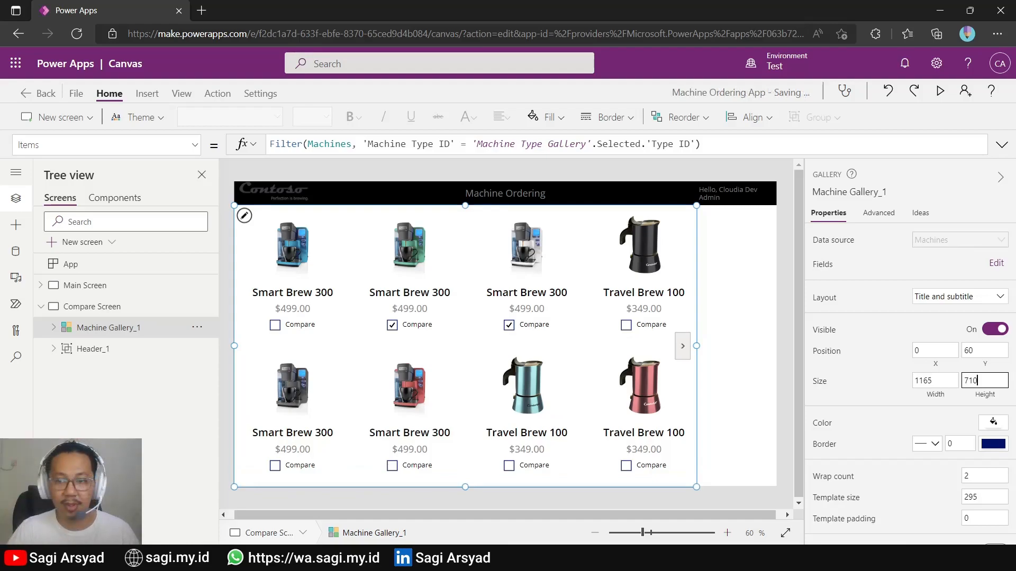
double_click(921, 381)
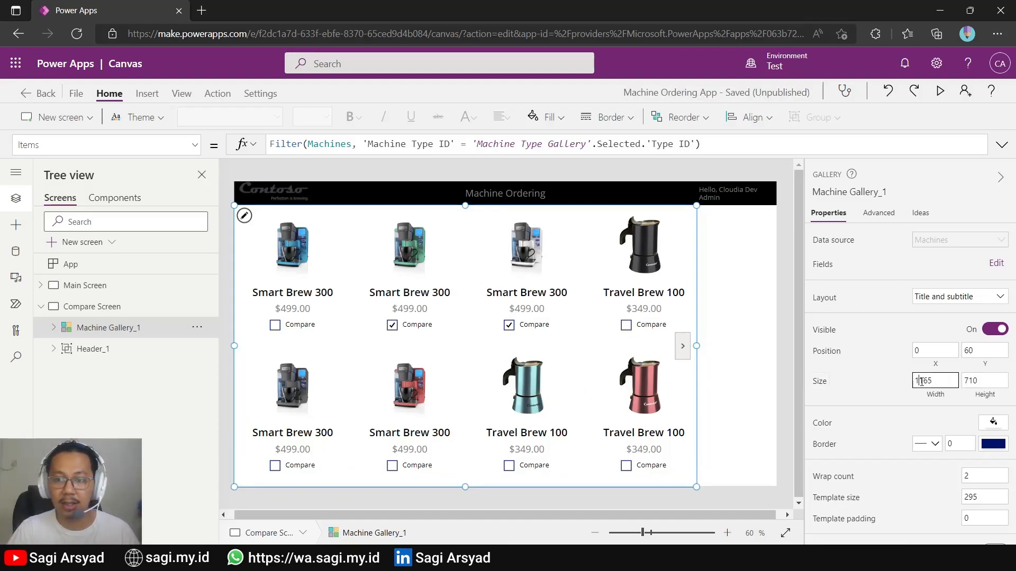
type("8")
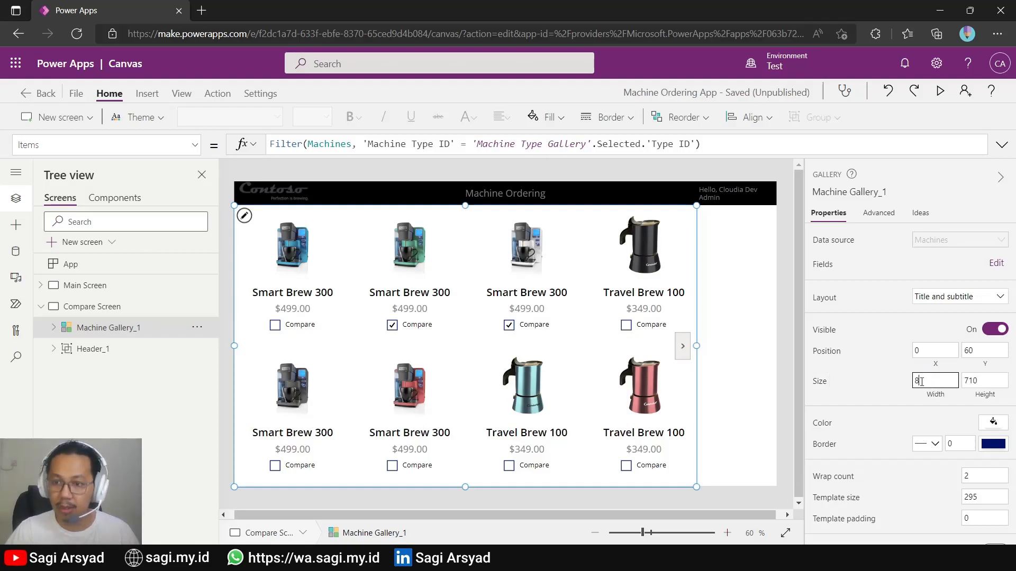
type("40")
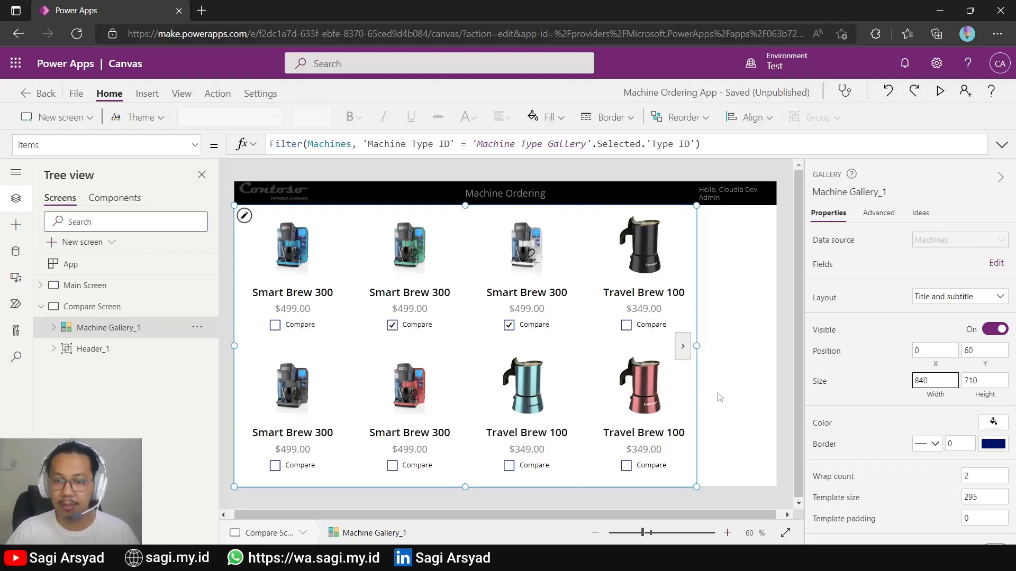
left_click(734, 394)
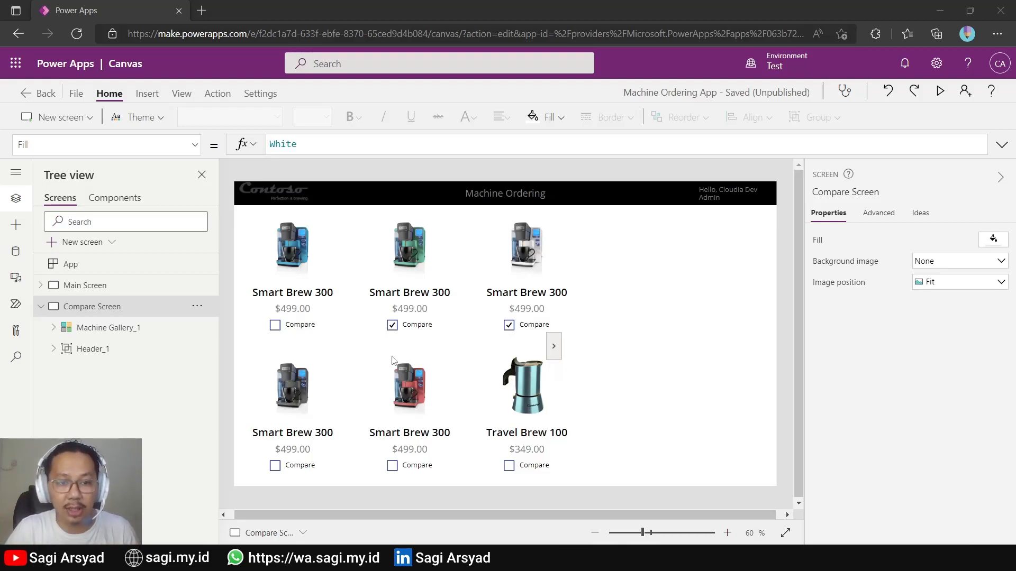
Step: Set the wrap count of the Compare Screen's machine gallery to 1
left_click(255, 270)
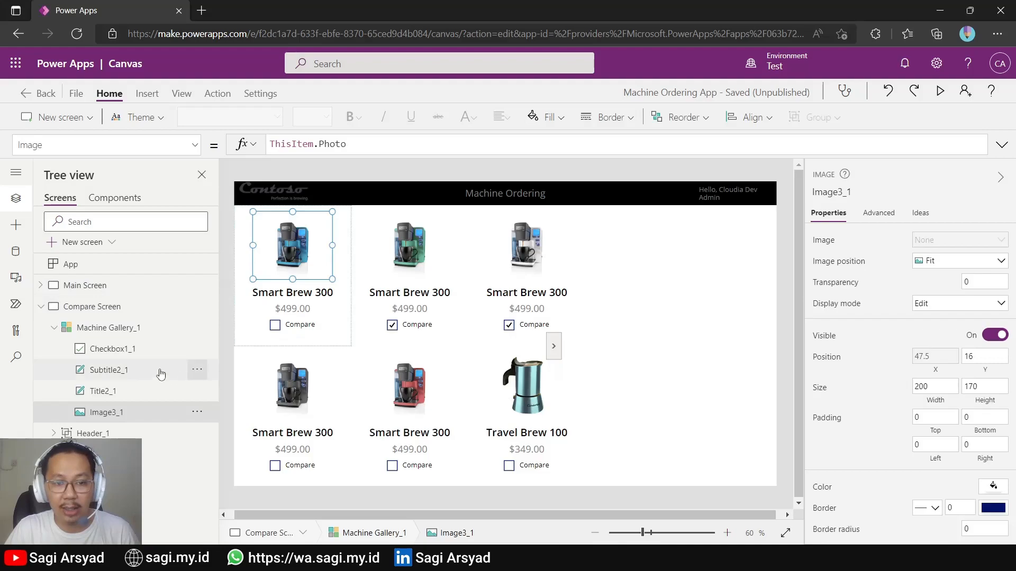
left_click(98, 329)
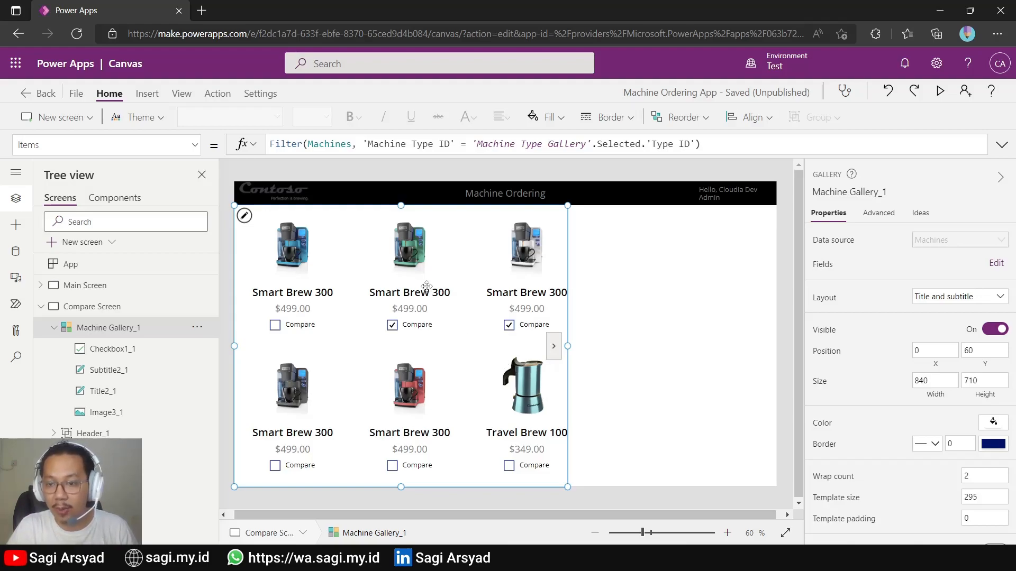
left_click(970, 478)
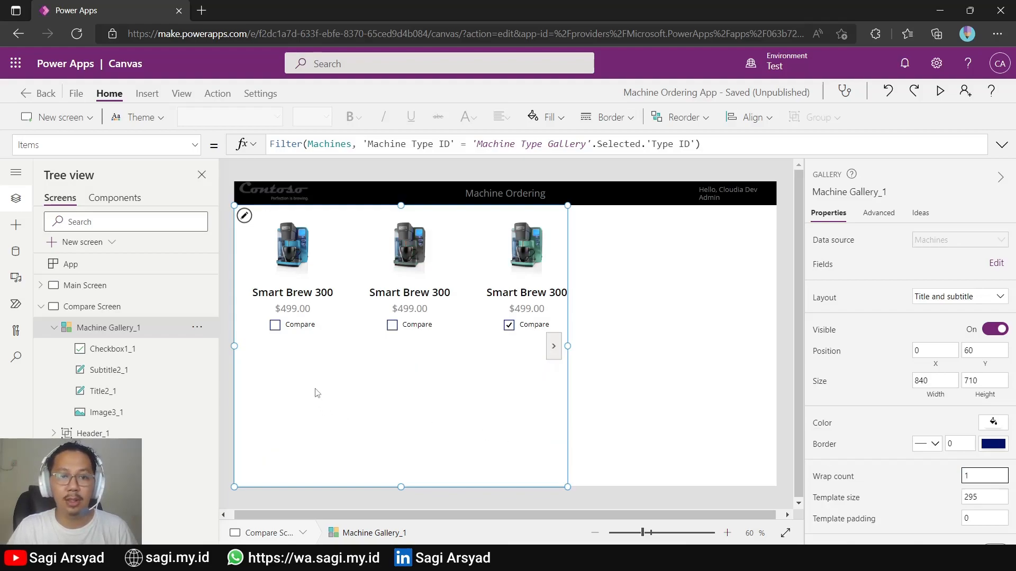
Step: Delete the Compare checkbox from the machine gallery on the Compare Screen
left_click(305, 327)
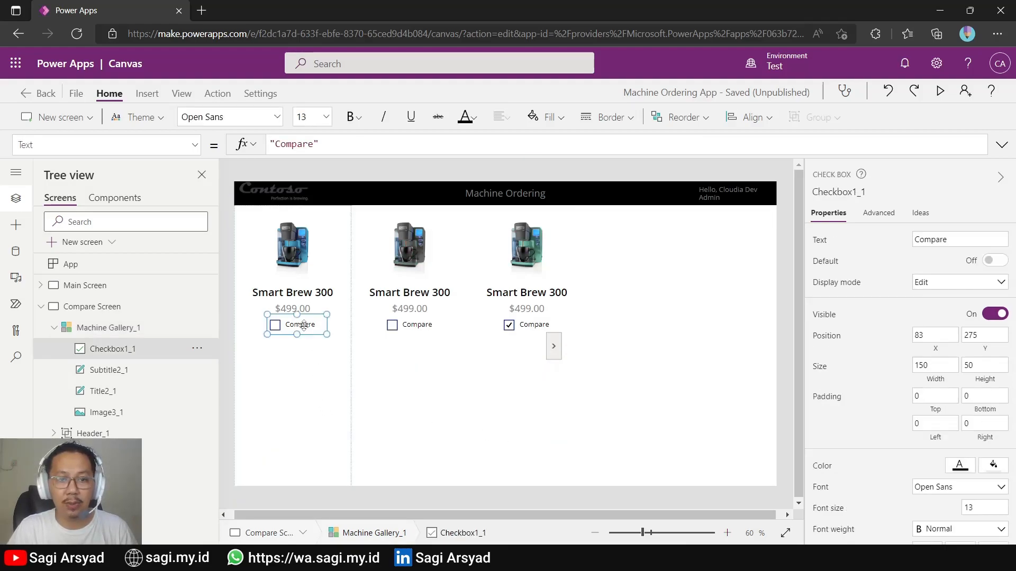
left_click(196, 349)
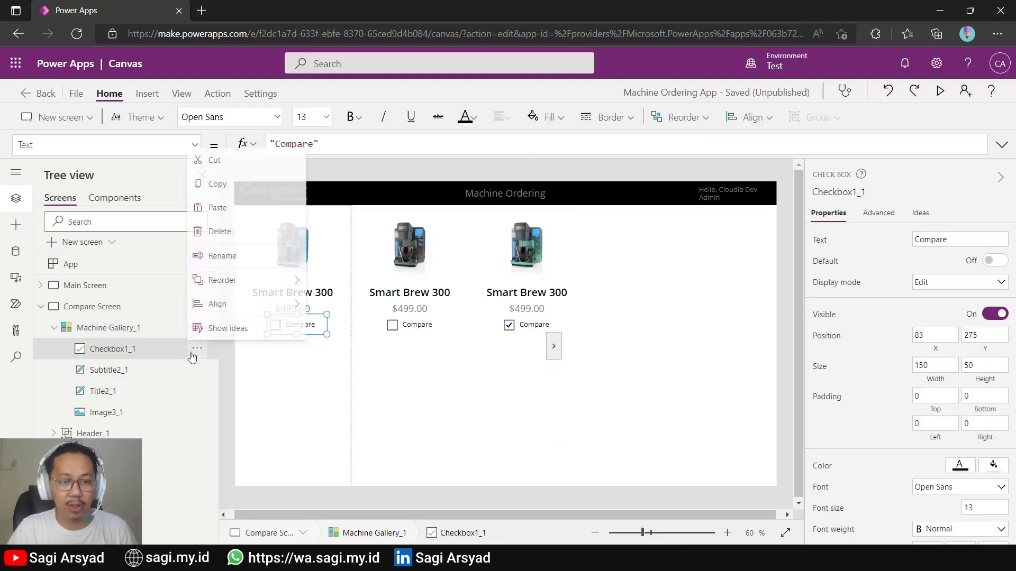
left_click(231, 231)
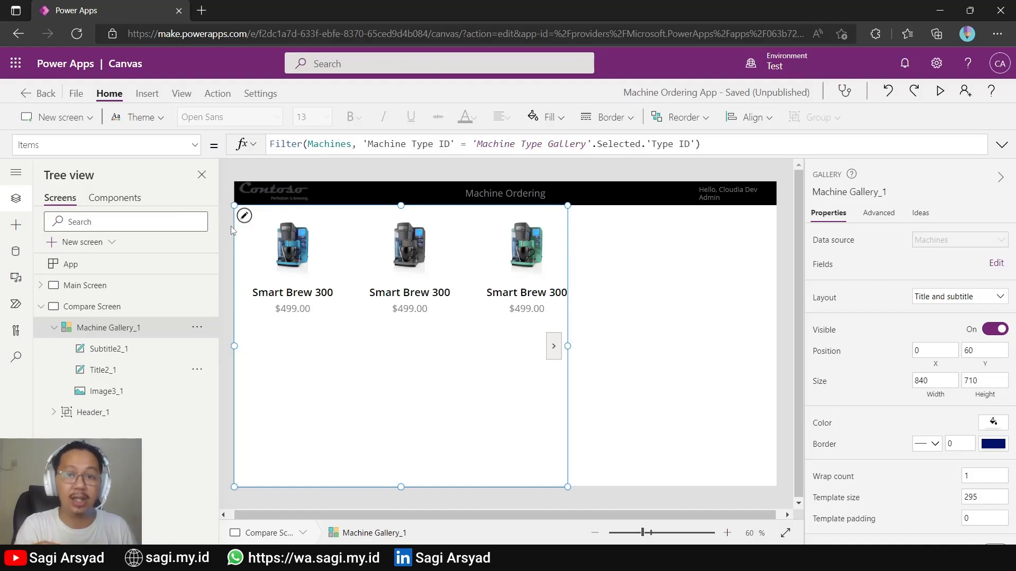
left_click(479, 472)
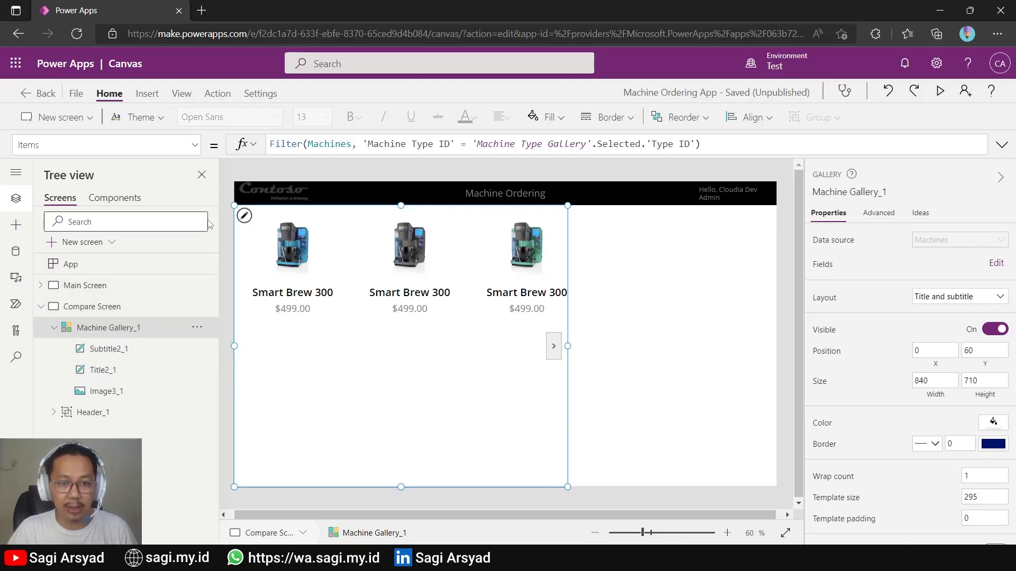
Step: Insert a text label below the price in the gallery template, set its text to ThisItem.Feature, and check the Feature column in the Excel machine data
left_click(244, 216)
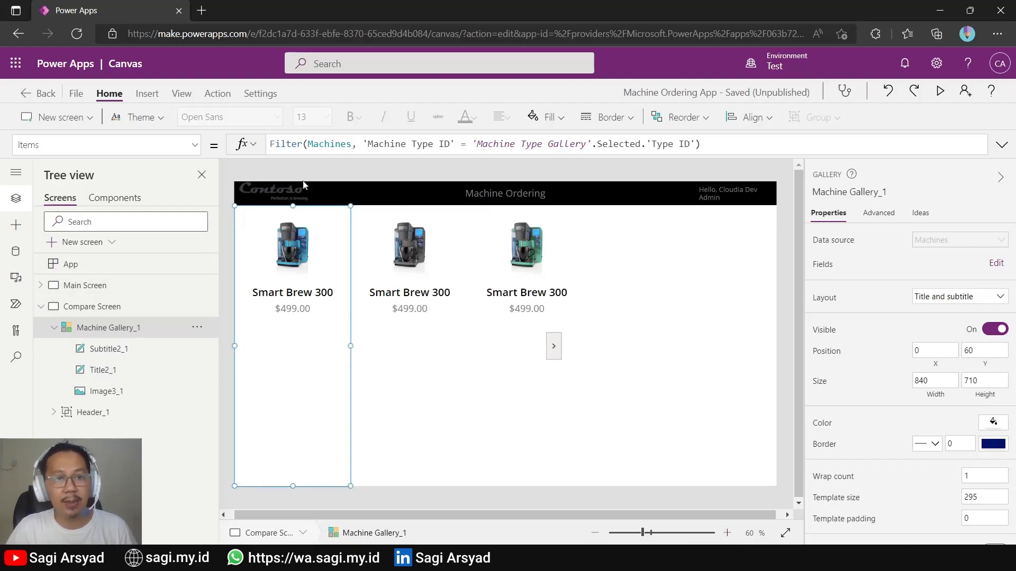
left_click(148, 95)
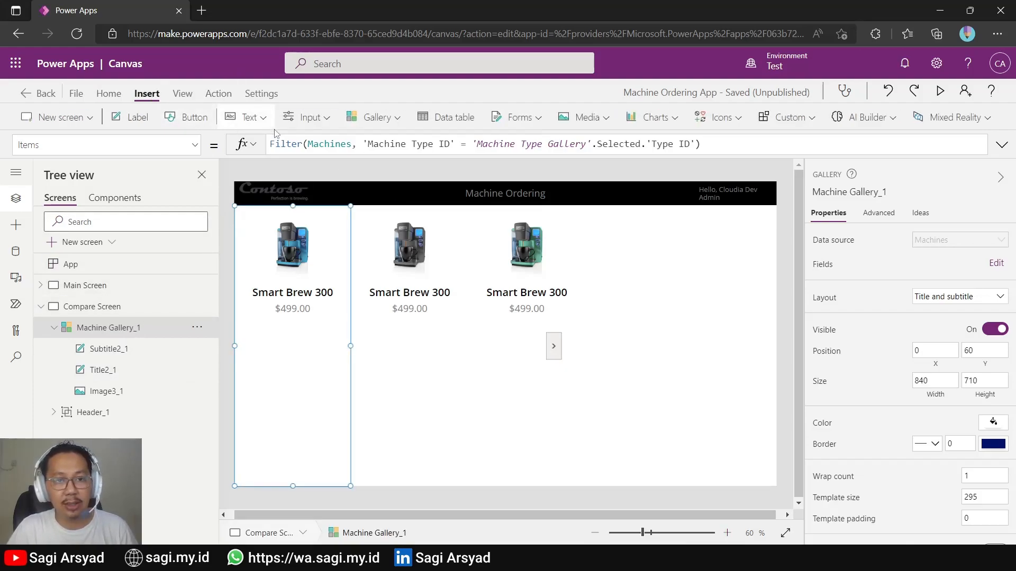
left_click(260, 121)
left_click(253, 144)
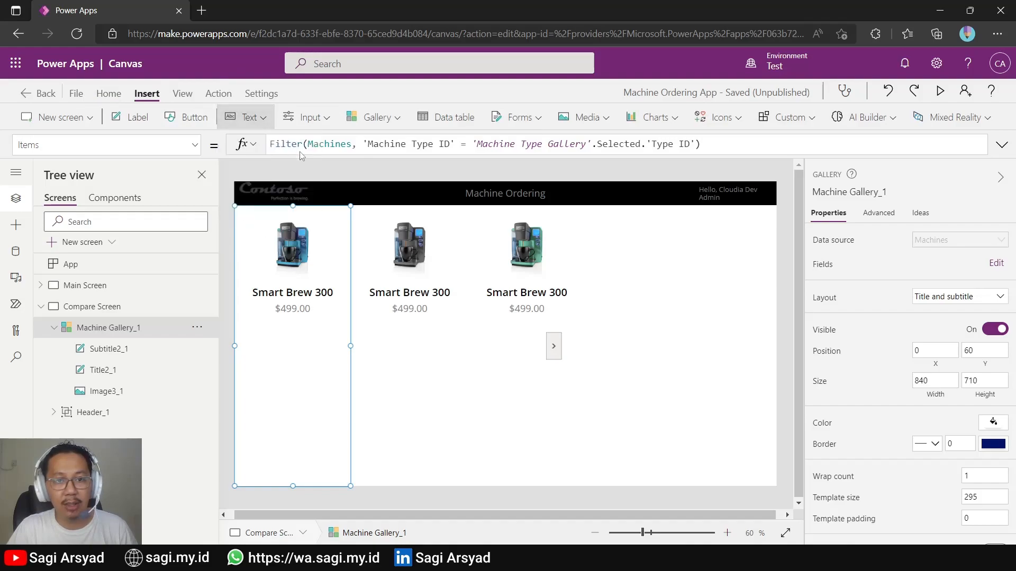
left_click_drag(265, 287, 267, 324)
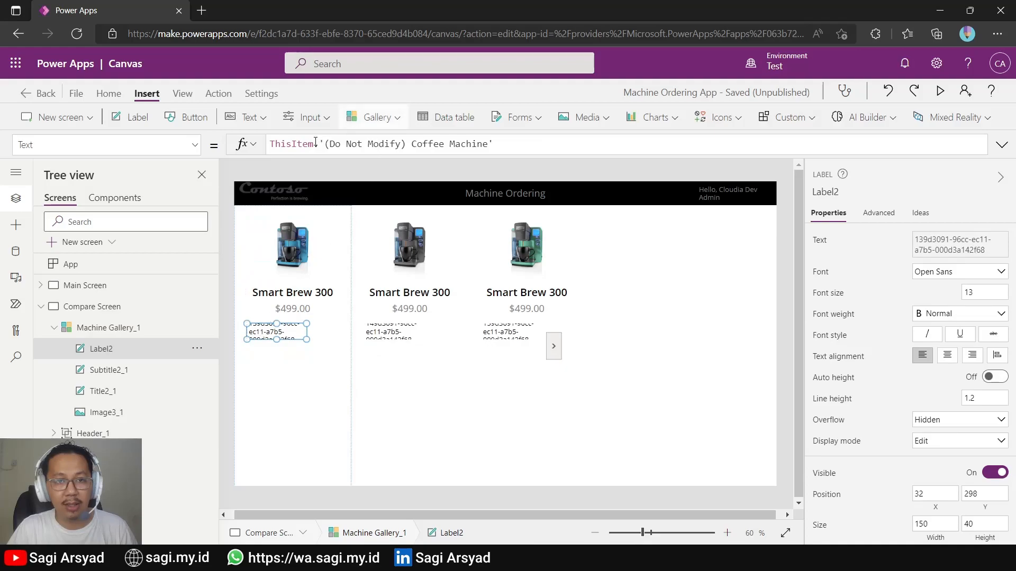
left_click_drag(314, 144, 598, 150)
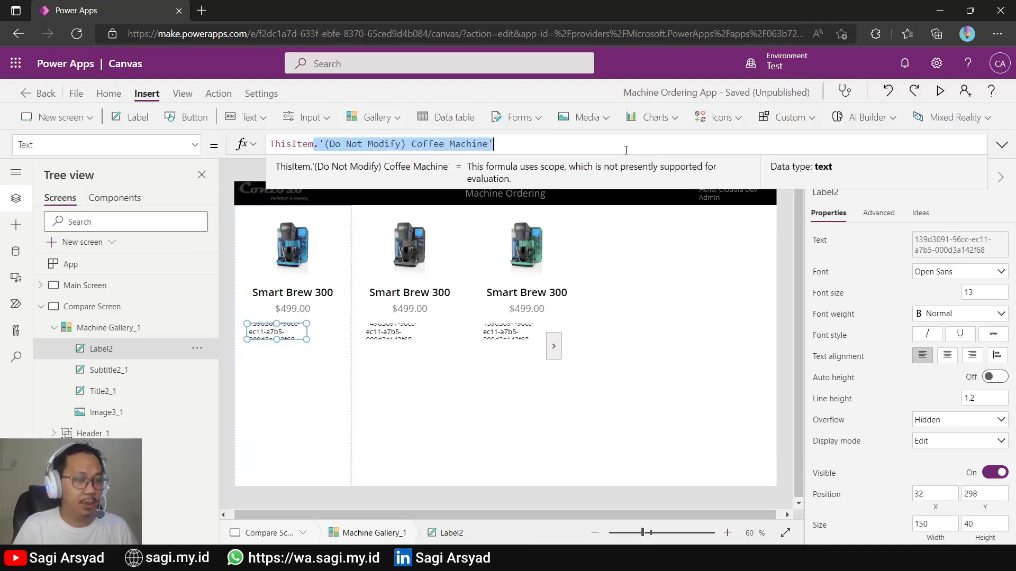
type(".Feature")
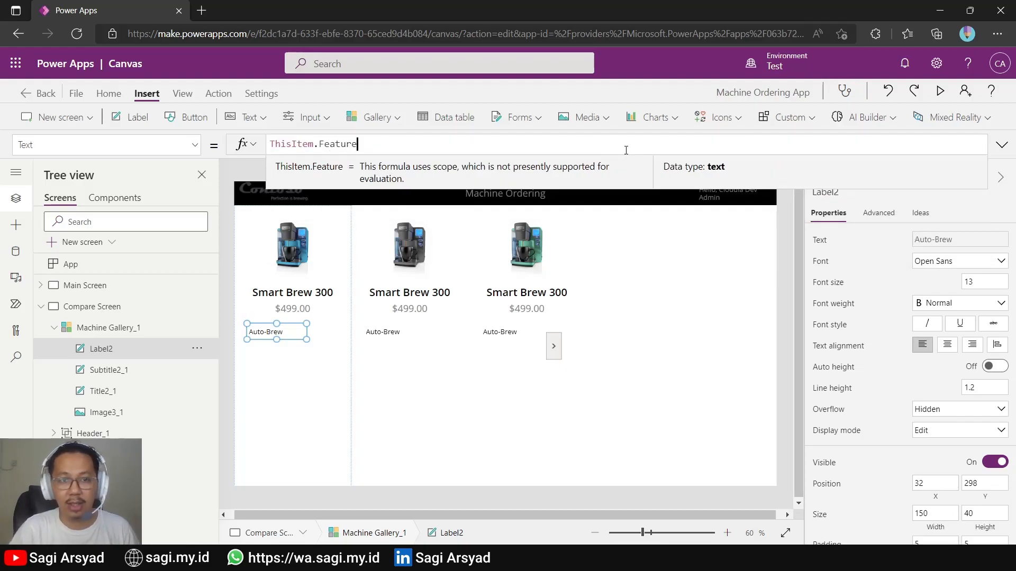
key("alt+Tab")
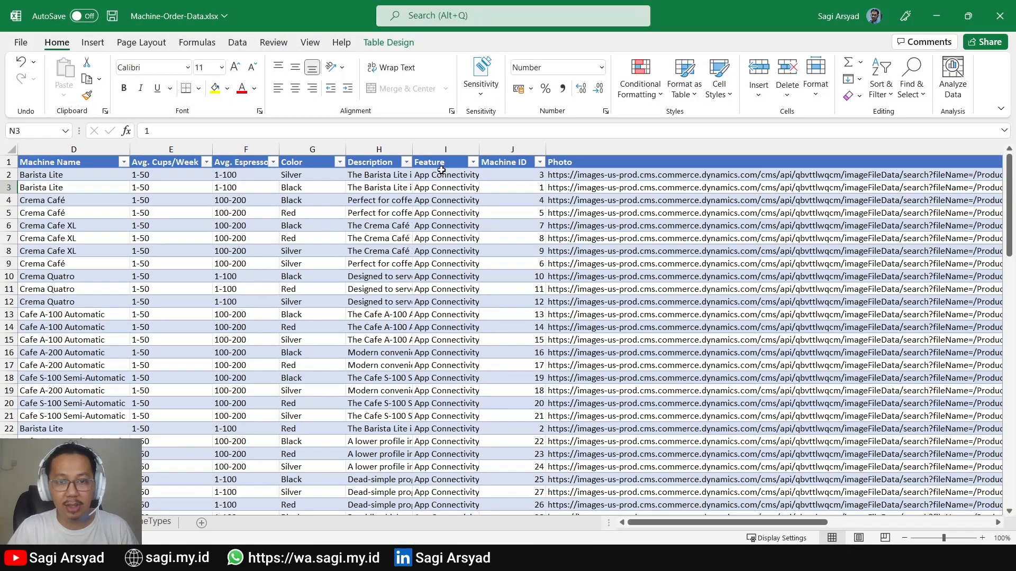
left_click(442, 174)
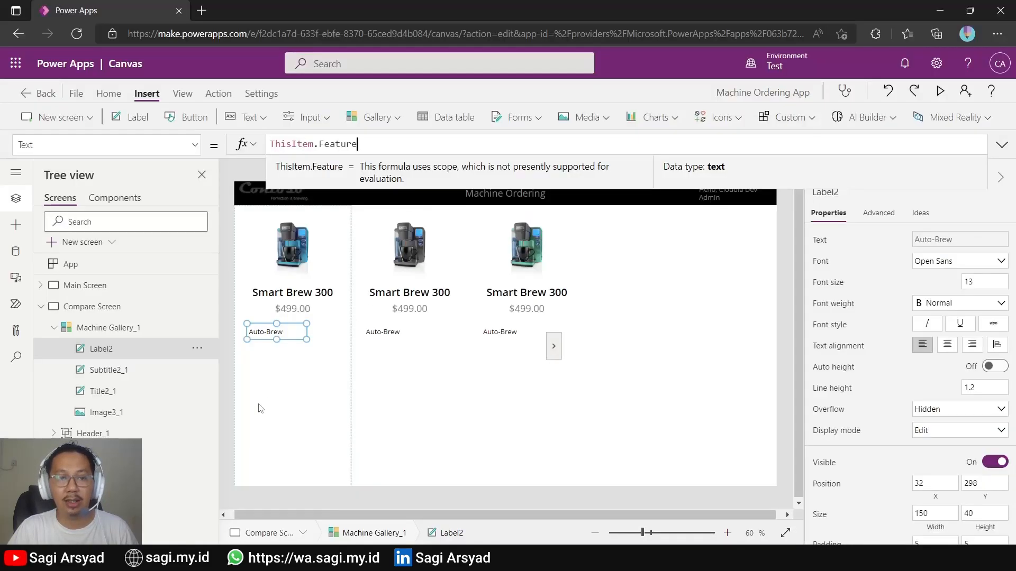
Step: Duplicate the feature label inside the gallery template and place the copy directly beneath it, at X 32 and Y 338
left_click(274, 341)
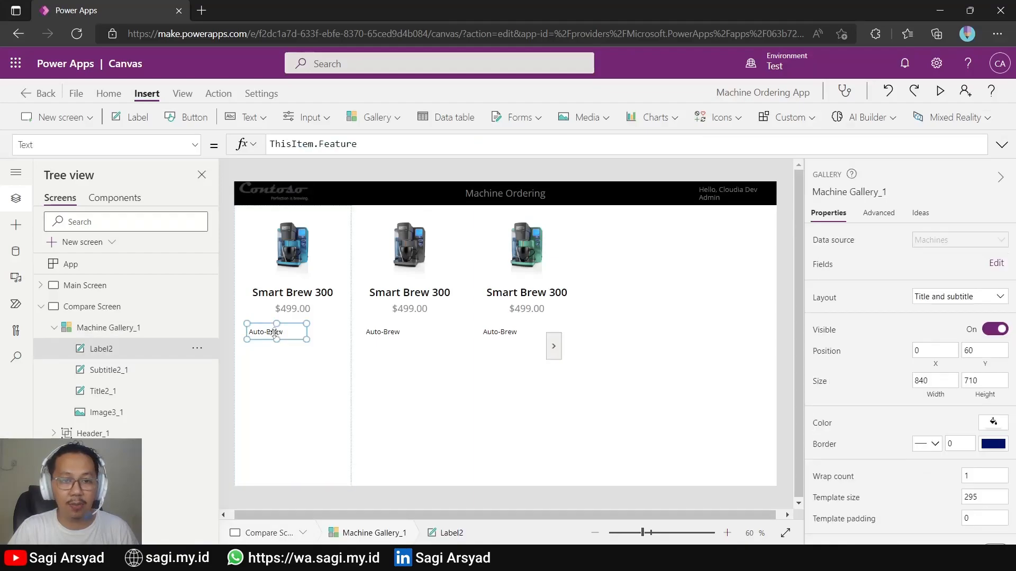
key("ctrl+c")
key("ctrl+v")
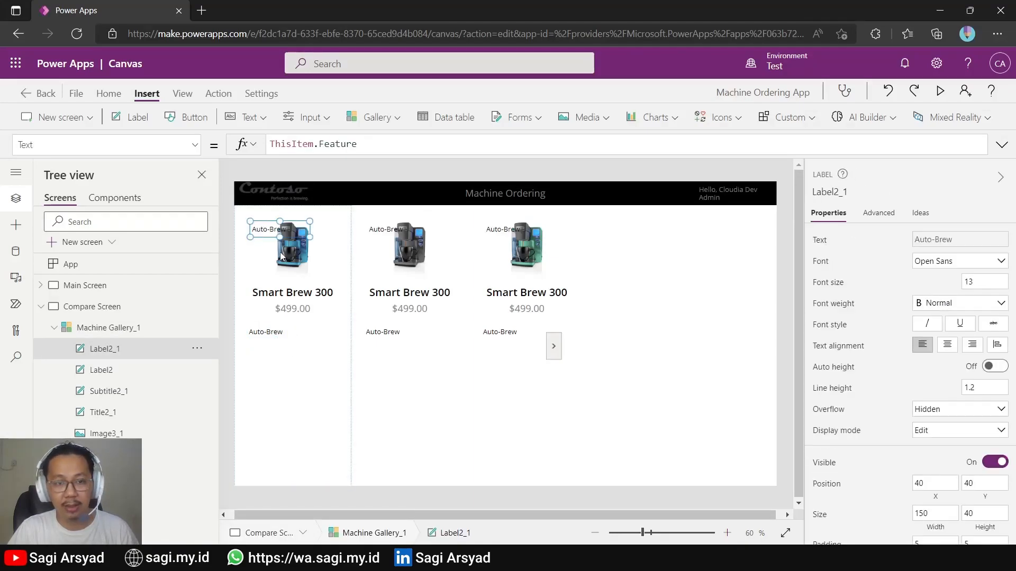
left_click_drag(266, 225, 265, 360)
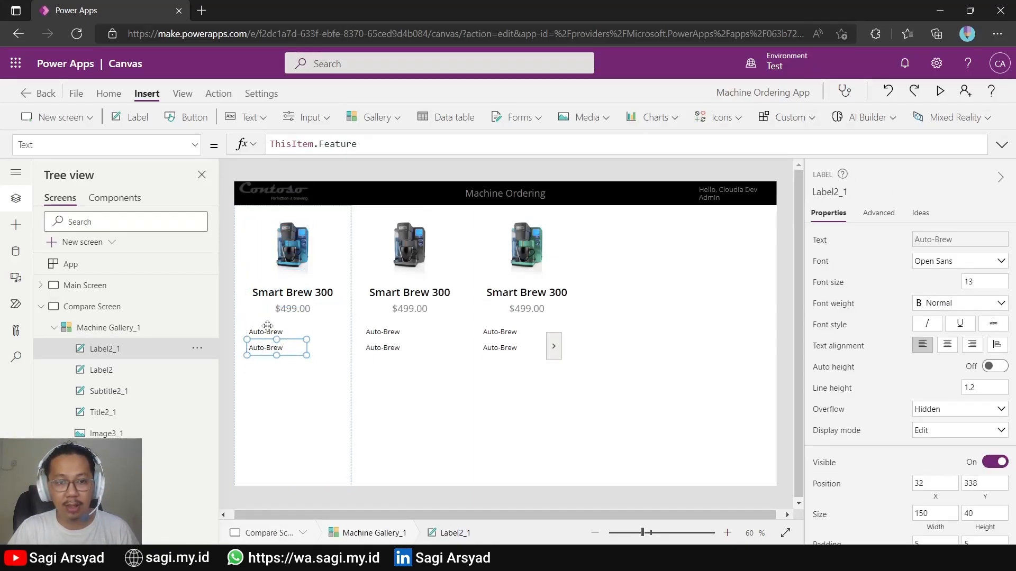
Step: Set the duplicated label's text to ThisItem.Description and stretch its height down to near the bottom of the gallery template
left_click_drag(317, 143, 363, 144)
key("BackSpace")
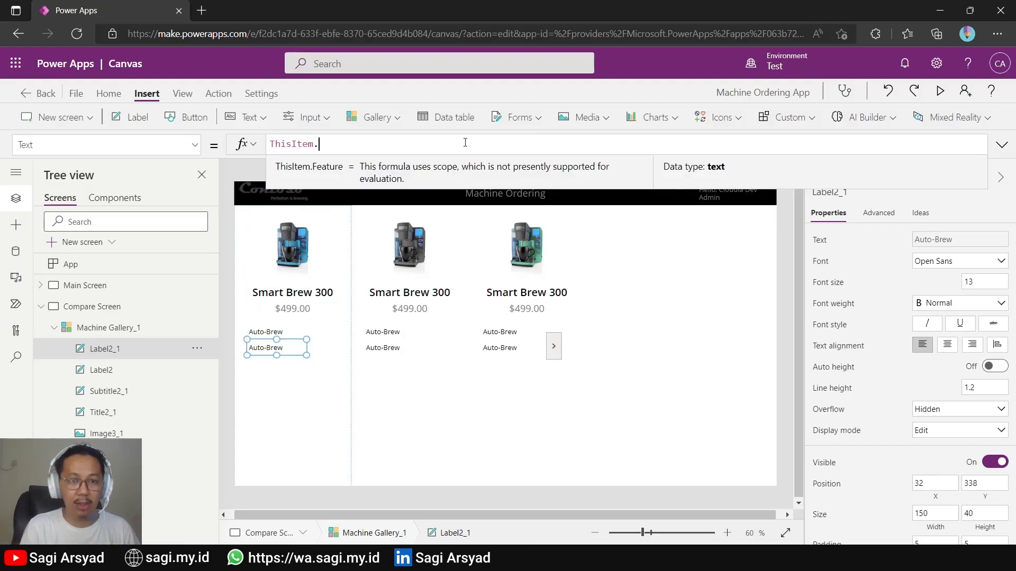
type("Description")
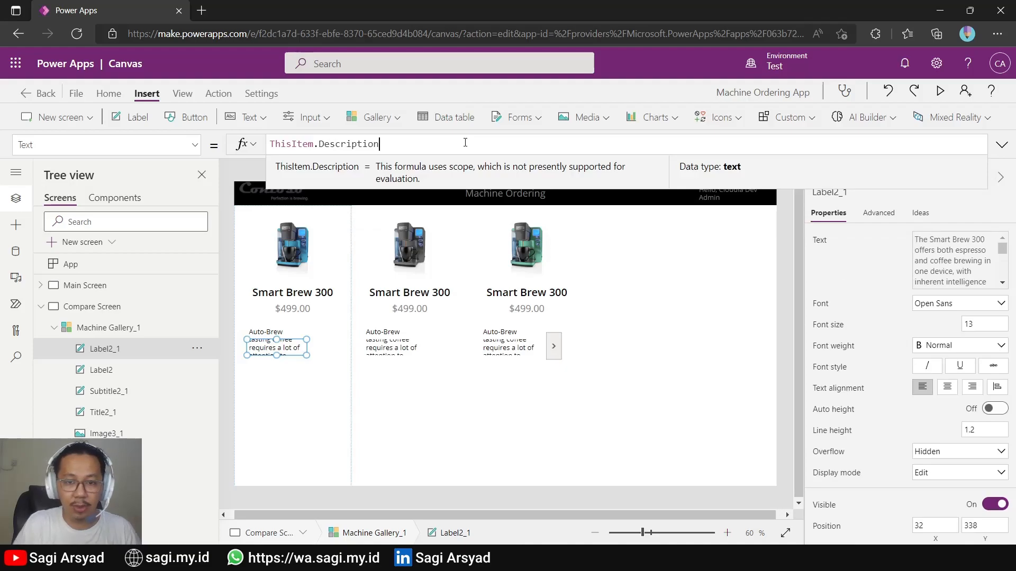
left_click_drag(276, 356, 274, 480)
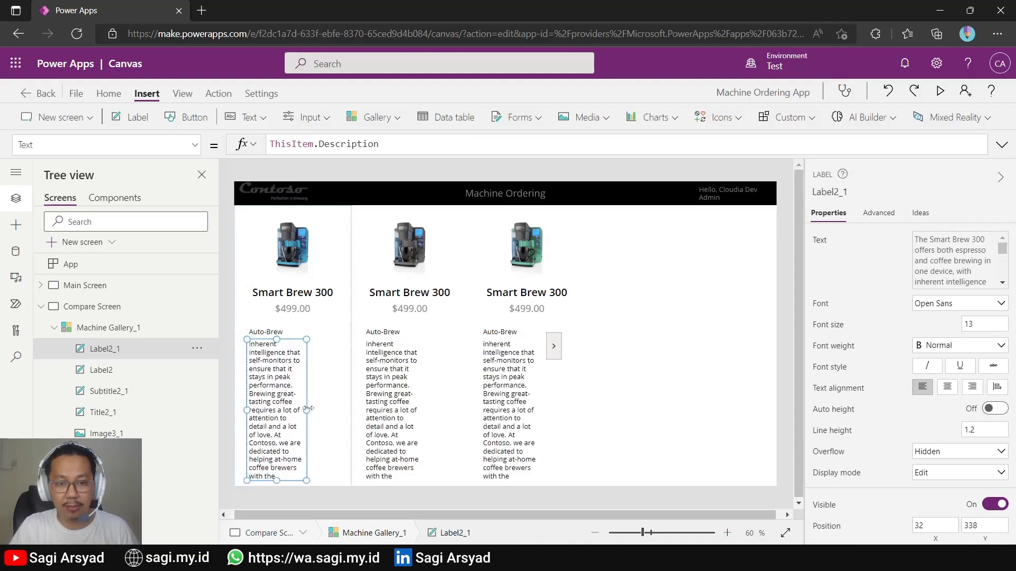
Step: Widen the description label to nearly the full gallery template width, and set the feature label to font size 12 with Semibold weight
left_click_drag(307, 410, 339, 410)
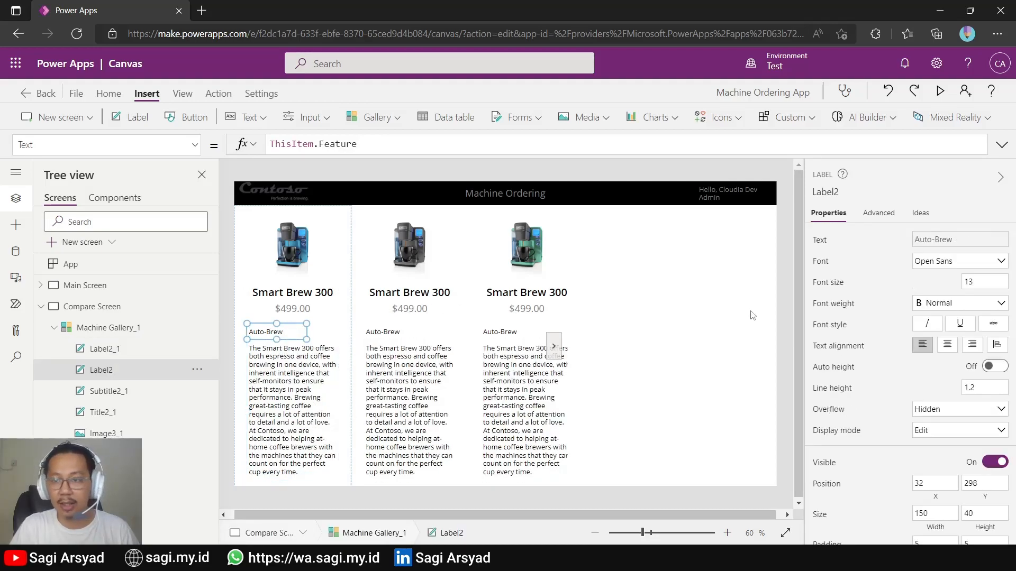
left_click(996, 287)
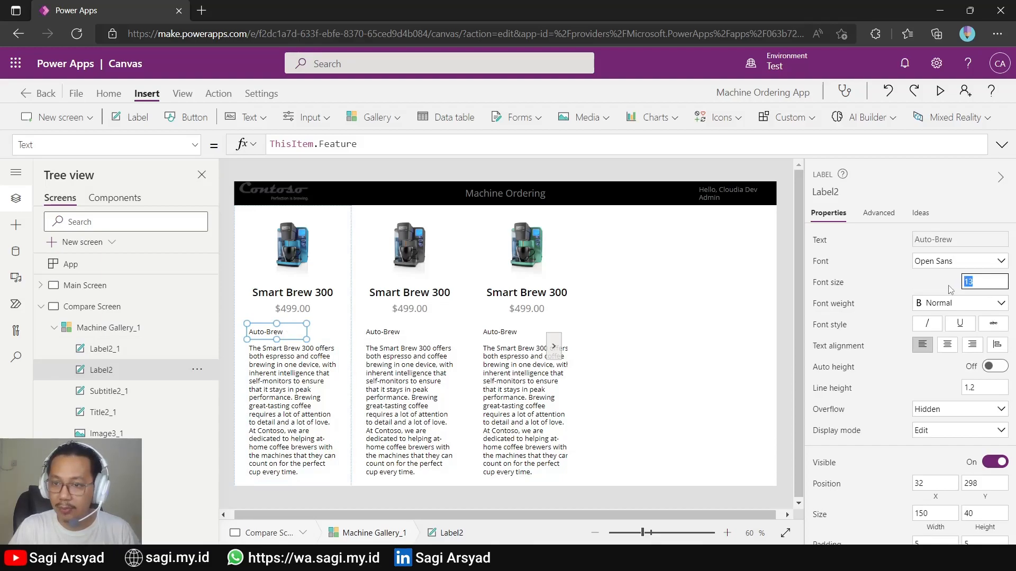
type("12")
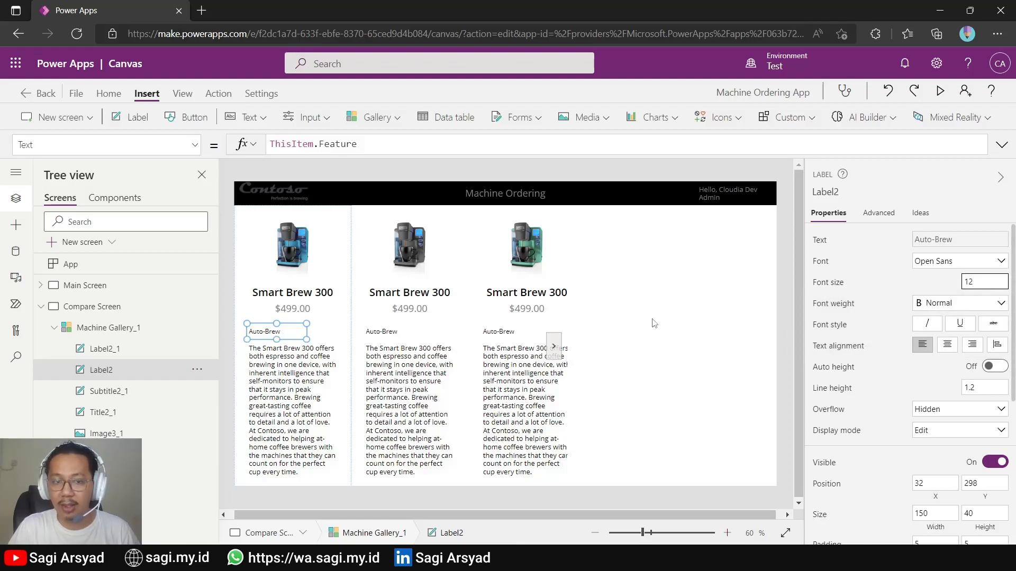
left_click(955, 303)
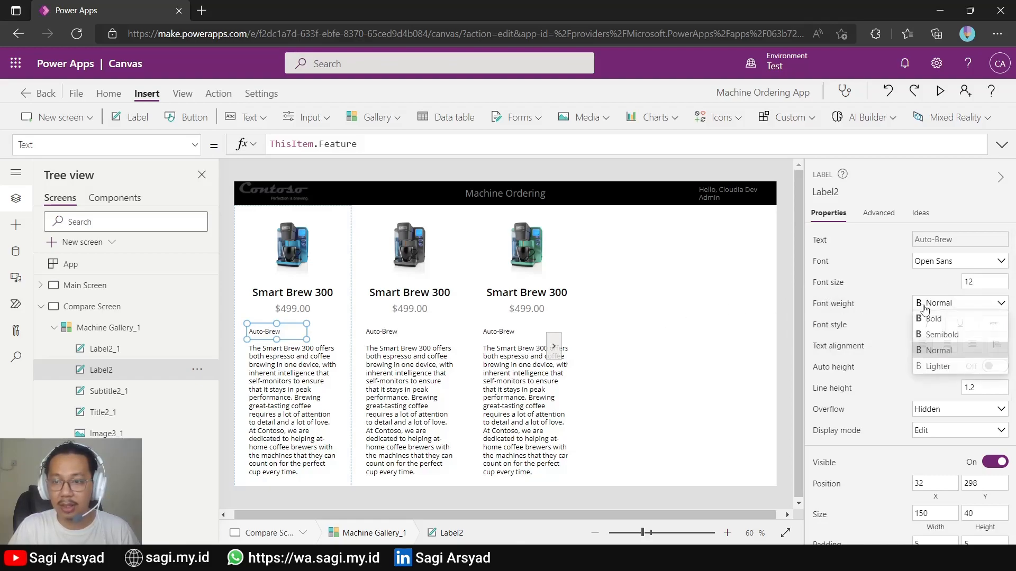
left_click(942, 336)
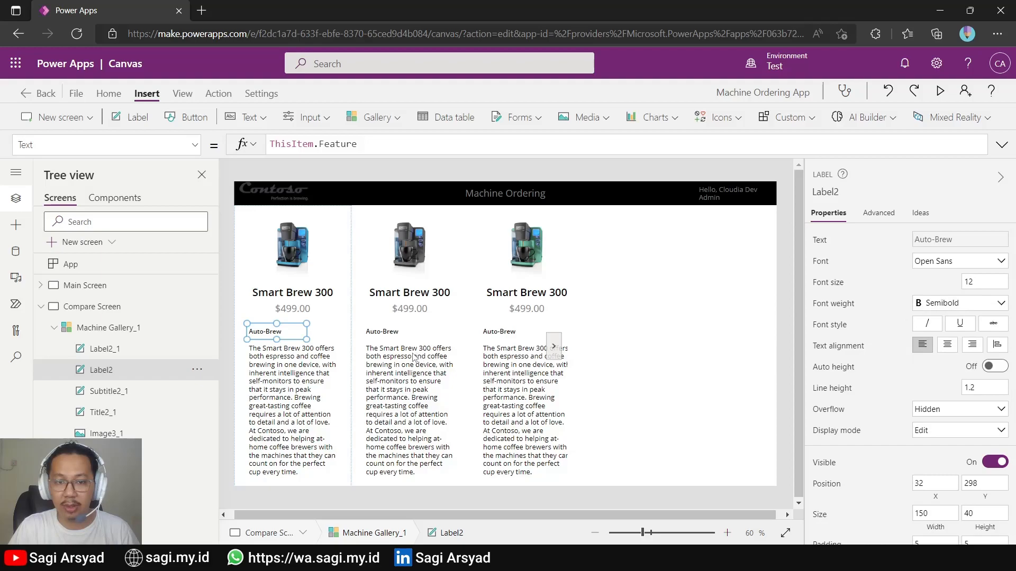
left_click(347, 381)
left_click(289, 335)
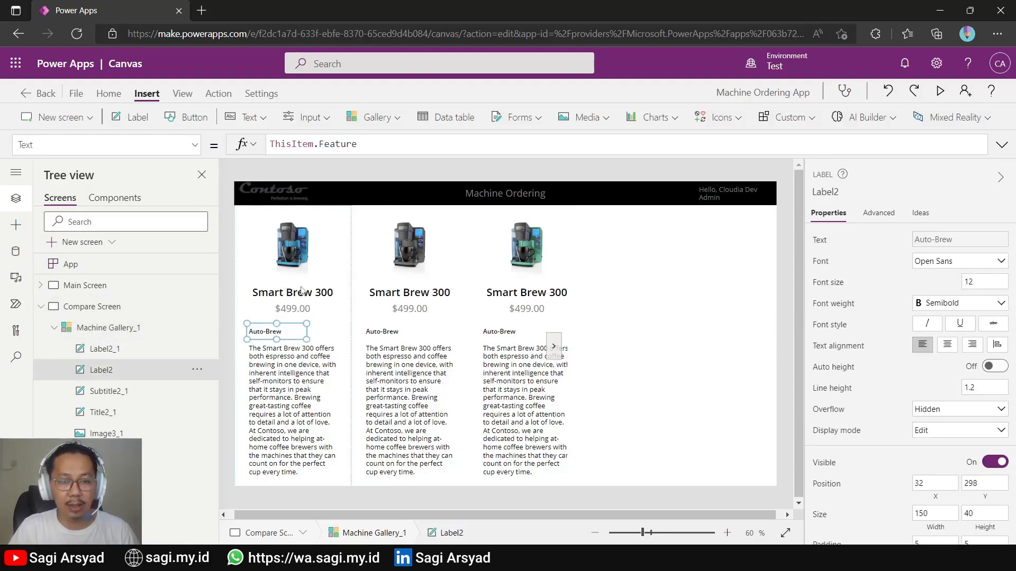
Step: Insert another text label in the gallery template, check the average columns in the Excel machine data, and set its text to ThisItem.'Avg. Cups/Week'
left_click(132, 118)
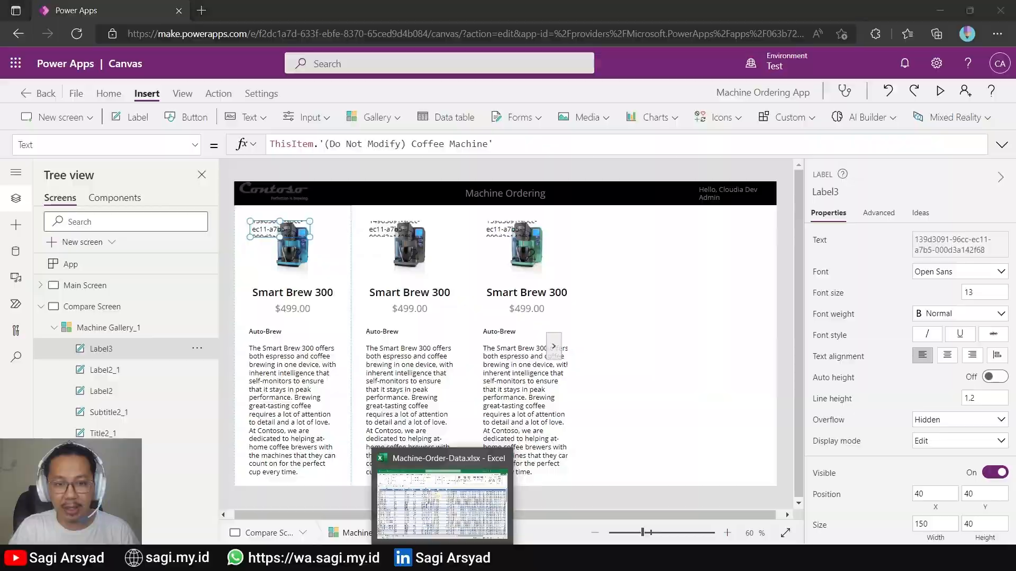
key("alt+Tab")
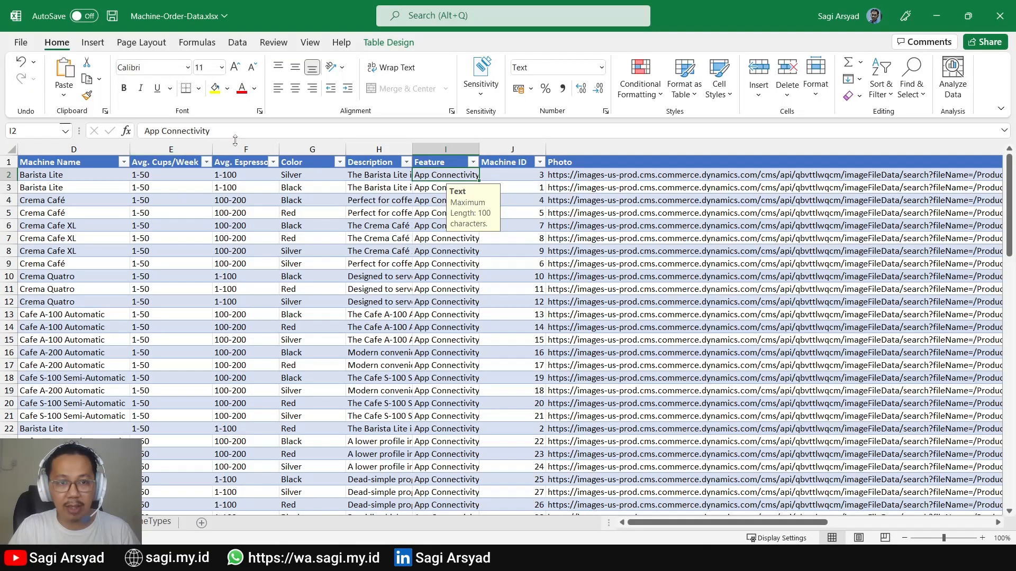
left_click_drag(279, 149, 321, 149)
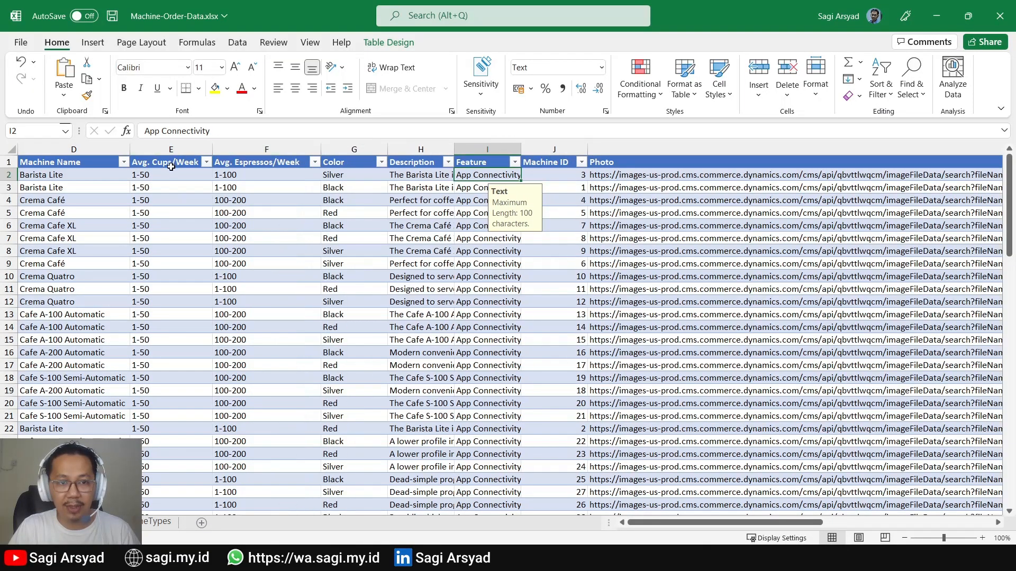
key("alt+Tab")
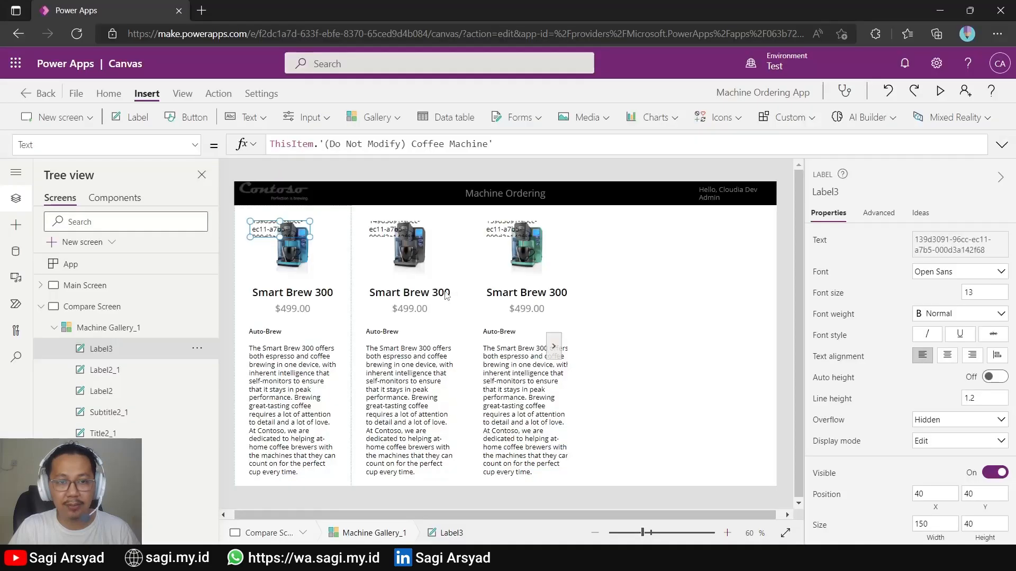
left_click_drag(320, 143, 596, 141)
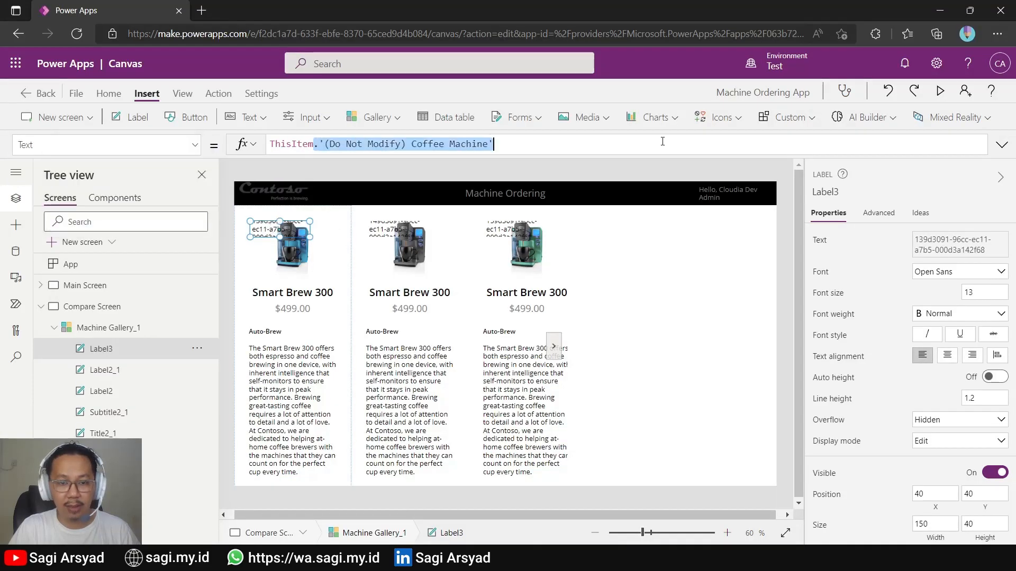
key("BackSpace")
type("av")
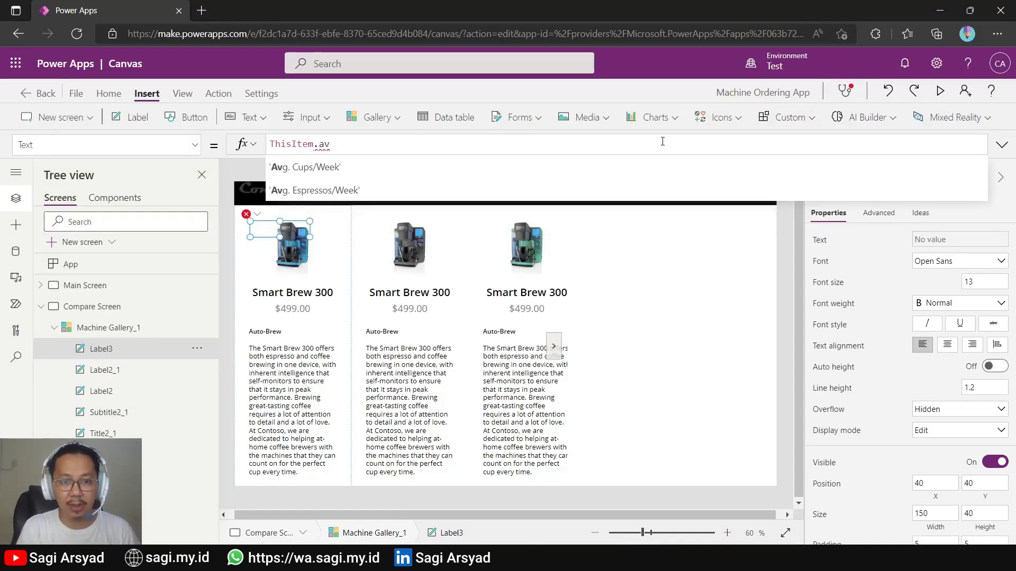
key("Tab")
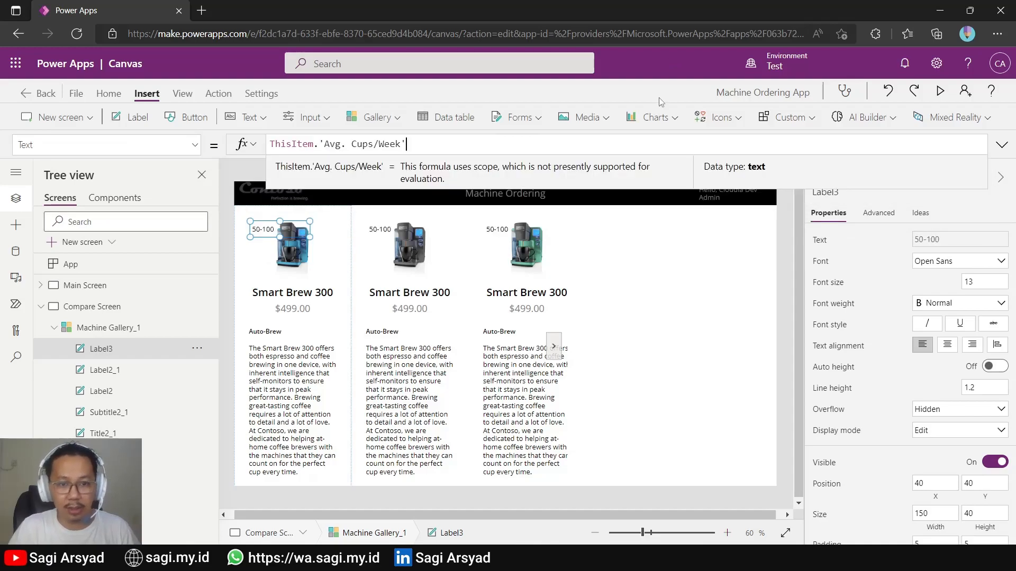
Step: Raise the photo to Y 7 and machine name to Y 184, stack the feature and cups labels below the price, and start the description at Y 378
left_click_drag(283, 233, 276, 340)
left_click(270, 332)
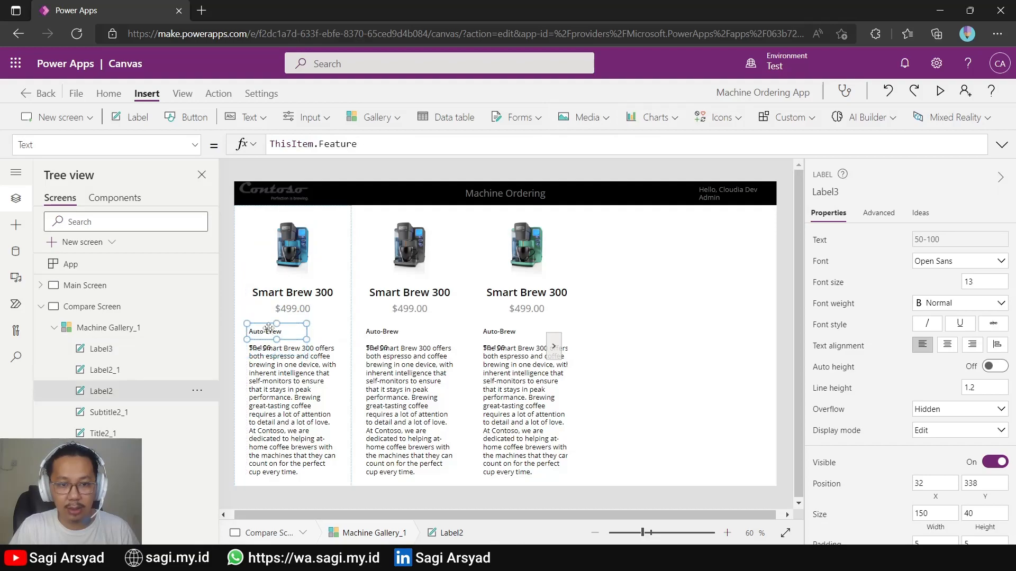
left_click(289, 239)
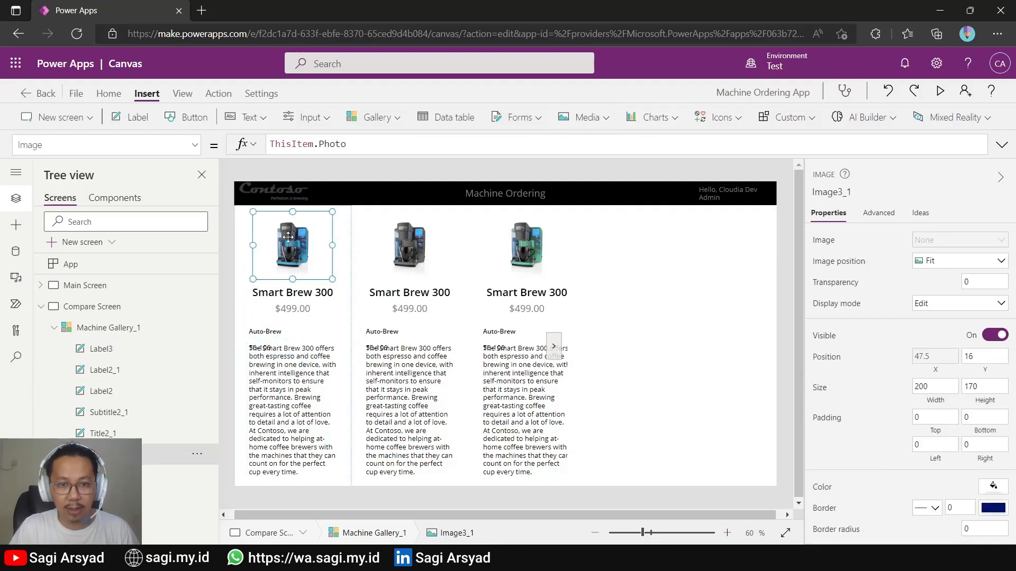
left_click_drag(289, 237, 291, 232)
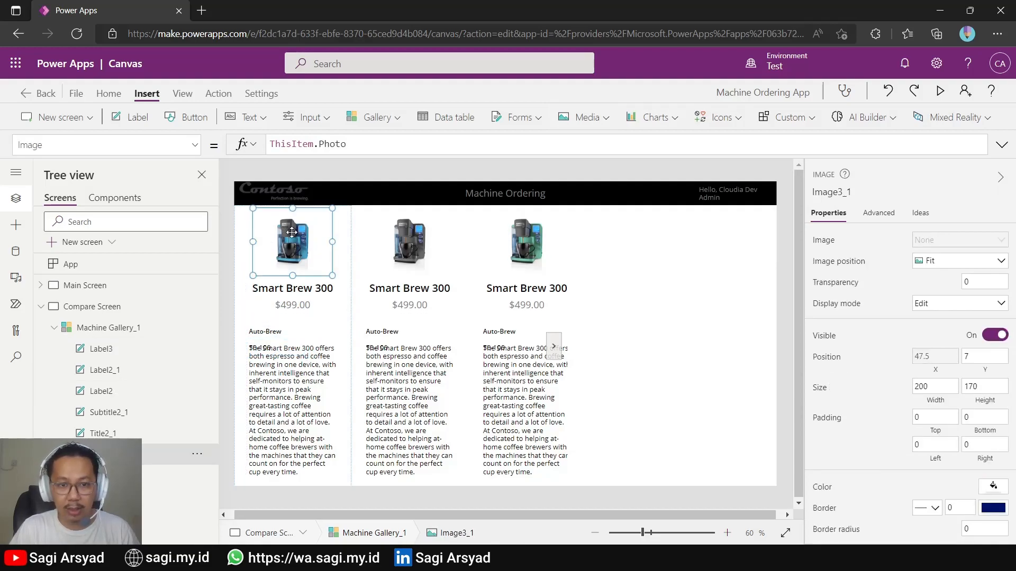
left_click(277, 289)
left_click_drag(277, 289, 276, 286)
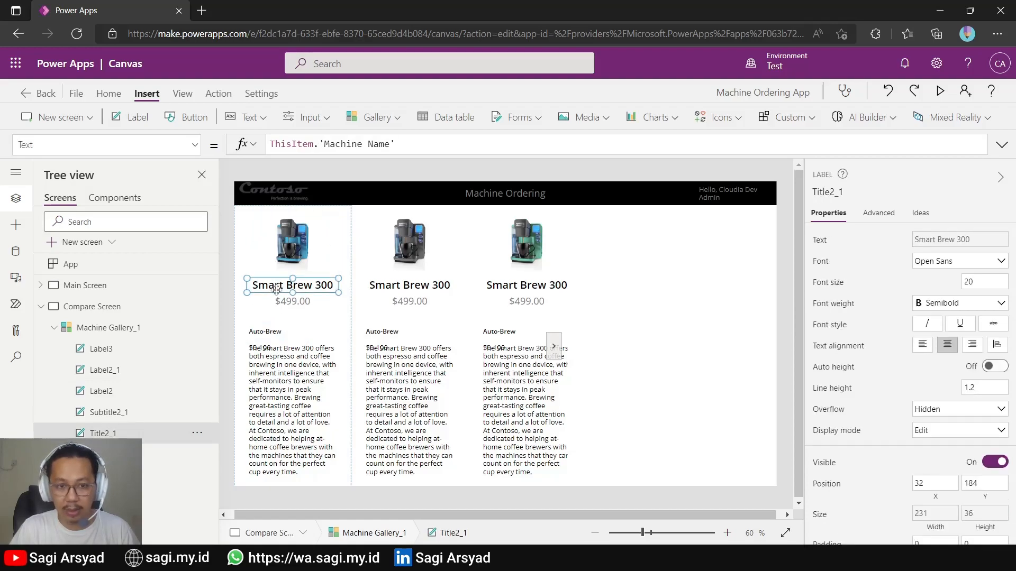
left_click_drag(265, 332, 292, 354)
left_click(287, 377)
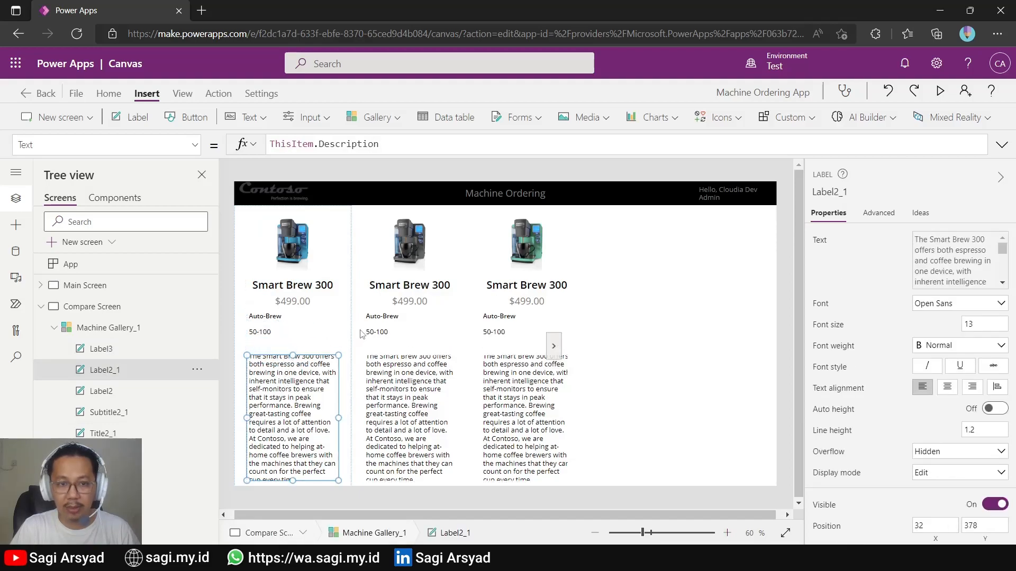
Step: Duplicate the average cups label inside the gallery template and place the copy directly beneath it, at X 32 and Y 338
left_click(259, 331)
key("ctrl+c")
key("ctrl+v")
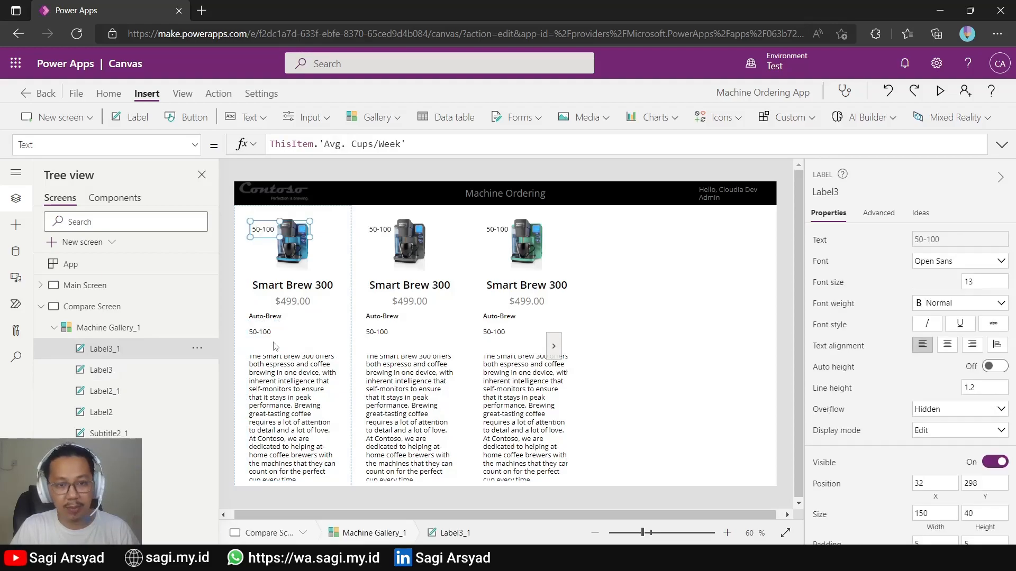
left_click_drag(262, 231, 259, 349)
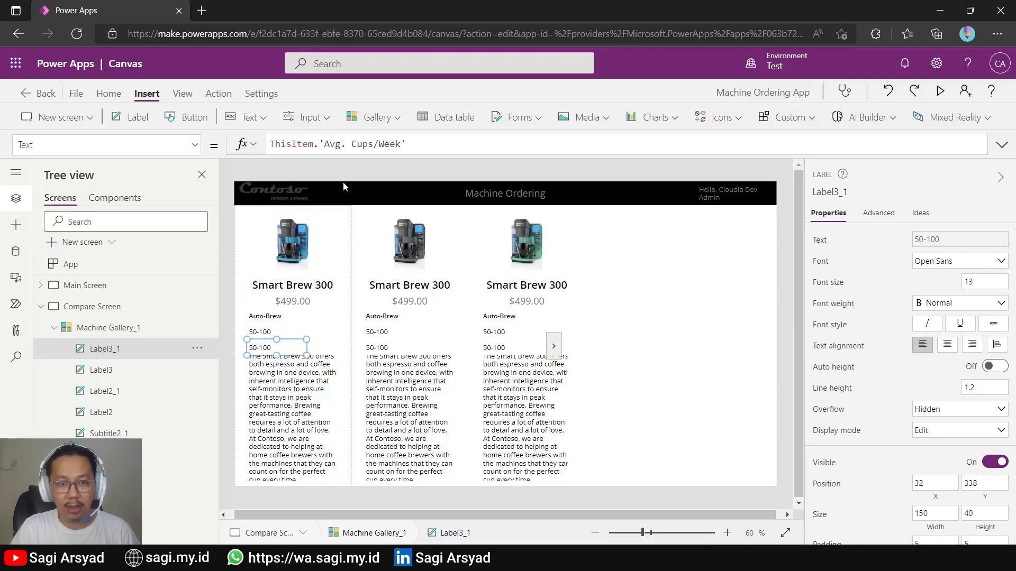
Step: Set the duplicated label's text to ThisItem.'Avg. Espressos/Week', checking the column name in the Excel machine data
left_click_drag(316, 149, 621, 140)
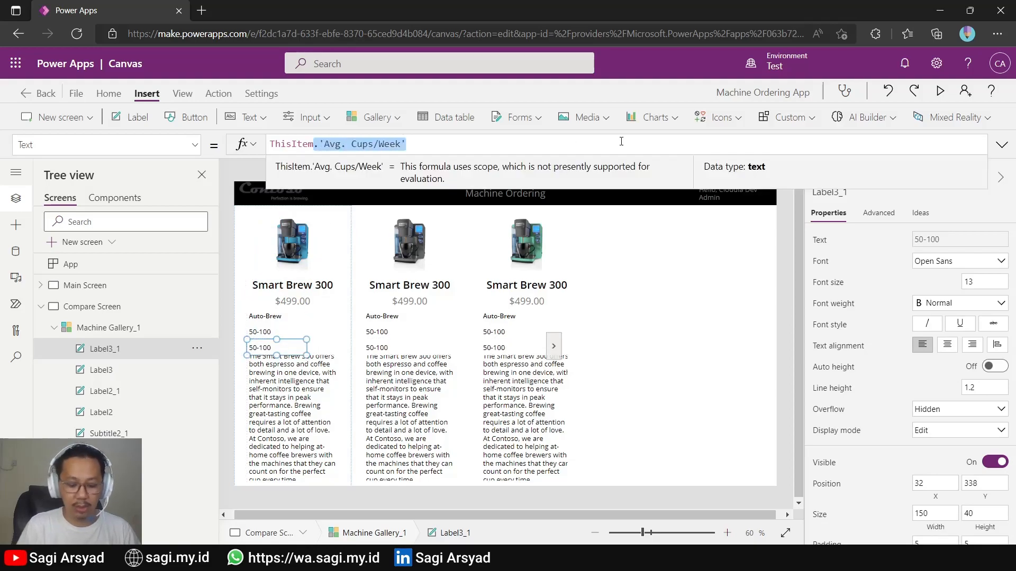
key("BackSpace")
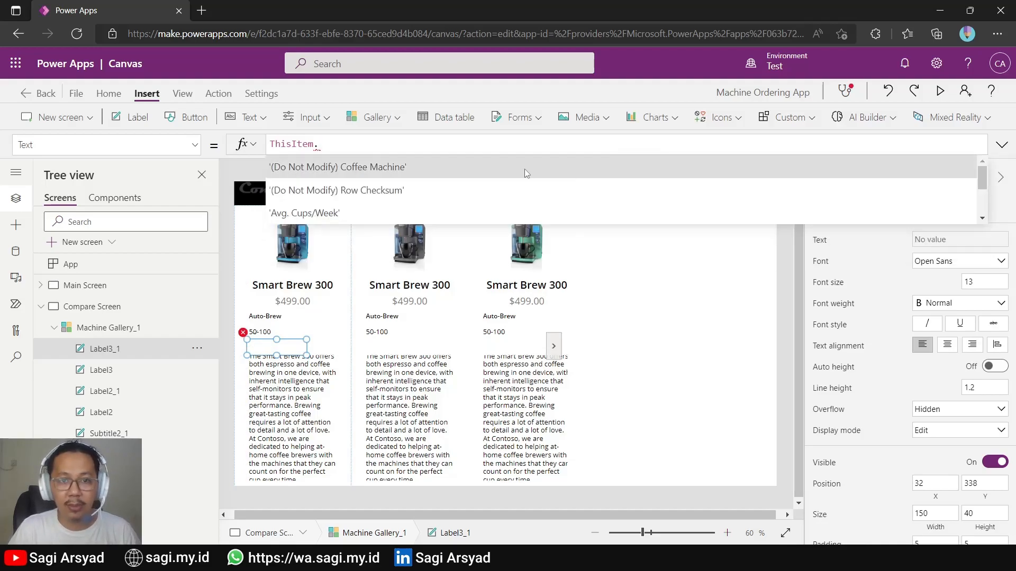
key("alt+Tab")
key("alt+Tab")
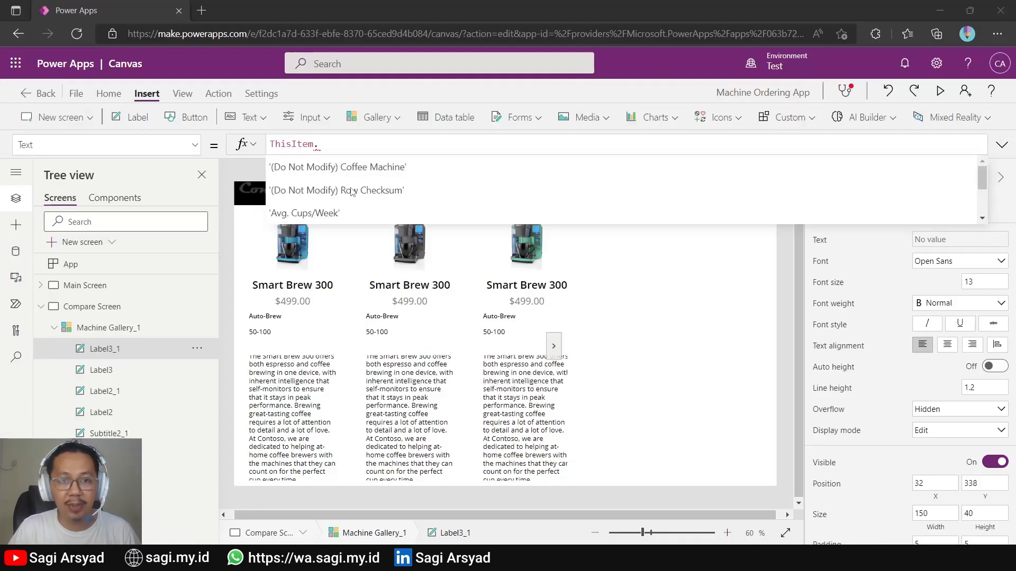
type("E")
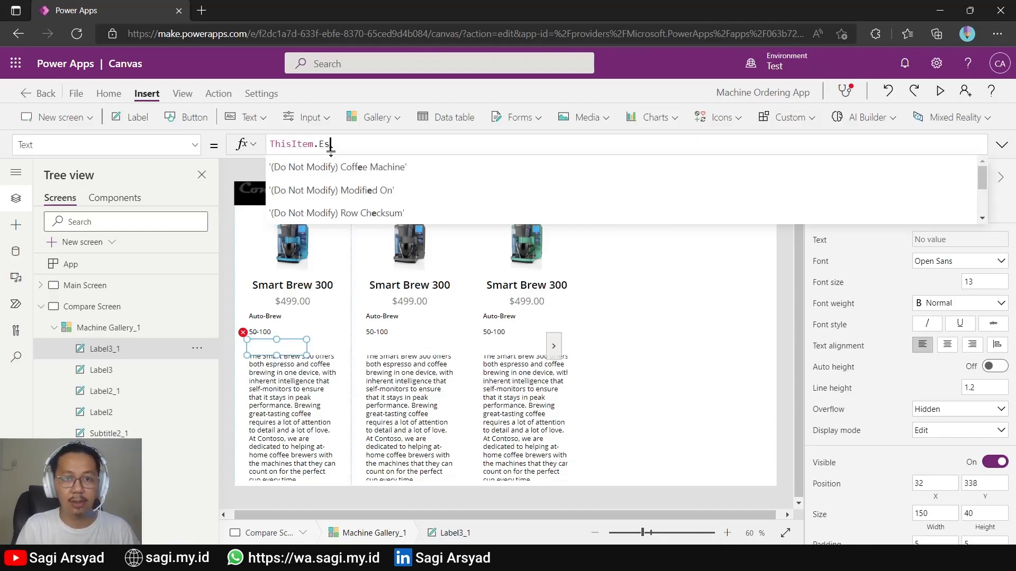
type("s")
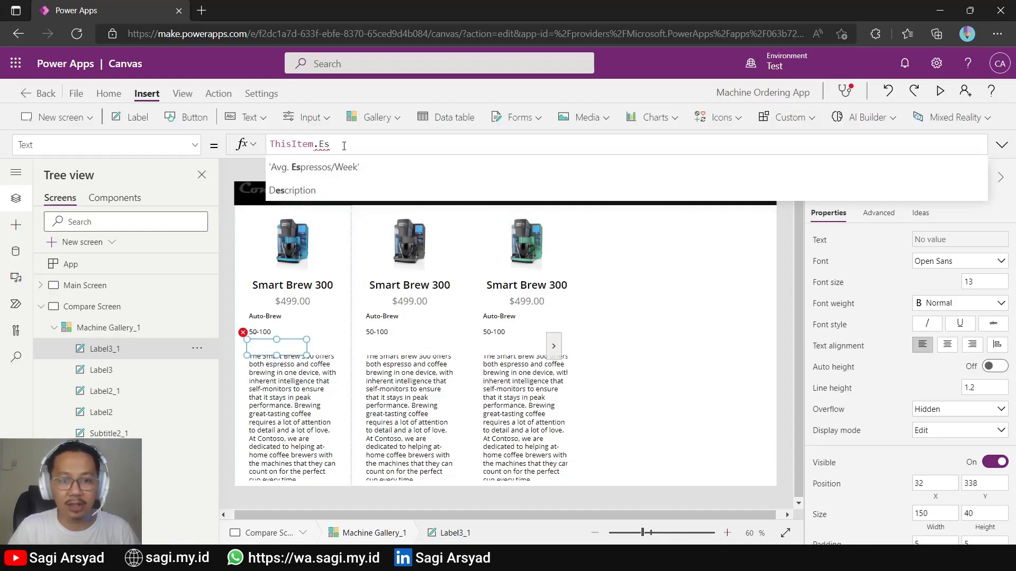
left_click(295, 168)
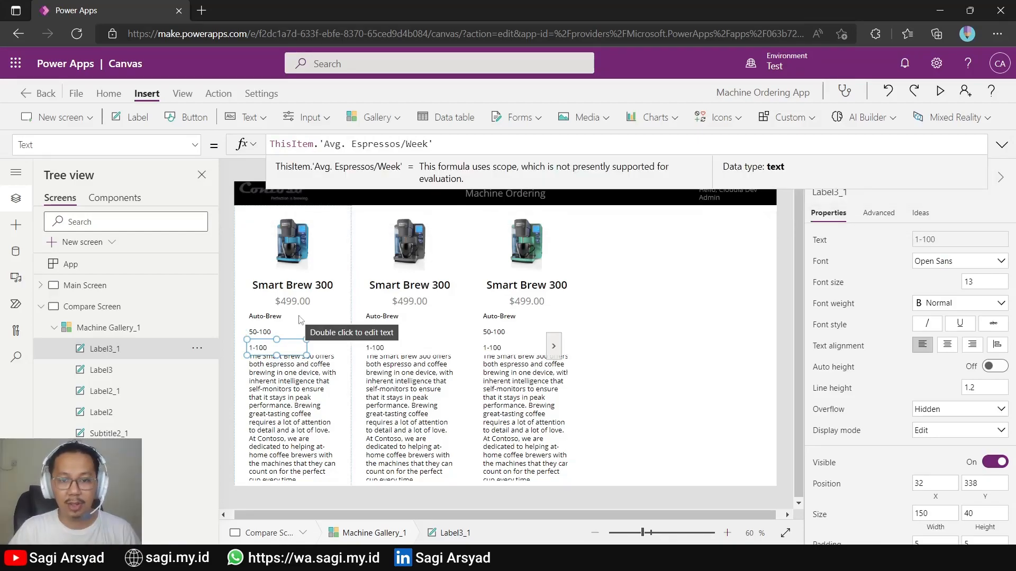
Step: Move the machine name up to Y 175 in the gallery template and left-align the price text
left_click(295, 285)
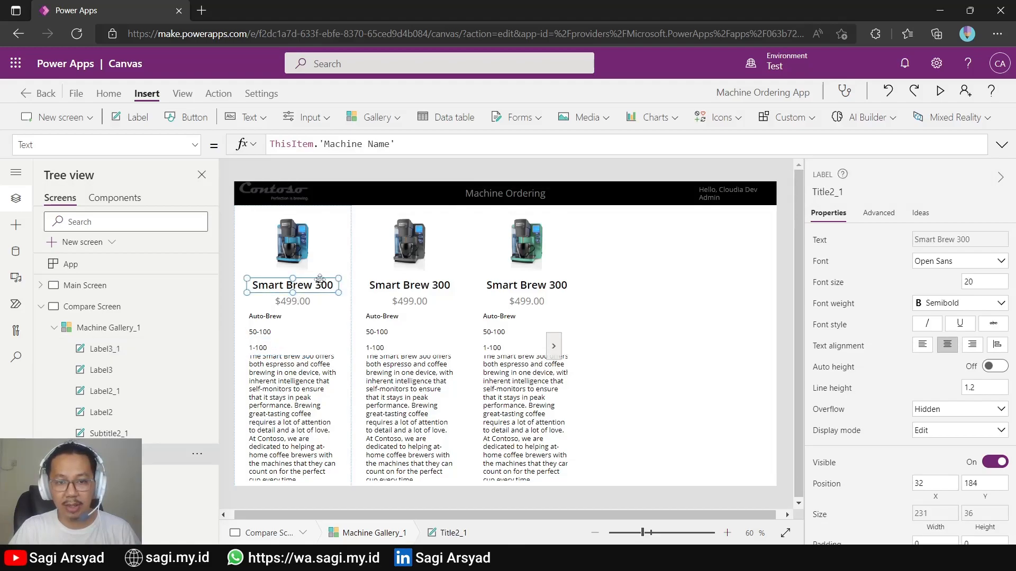
left_click_drag(320, 279, 320, 275)
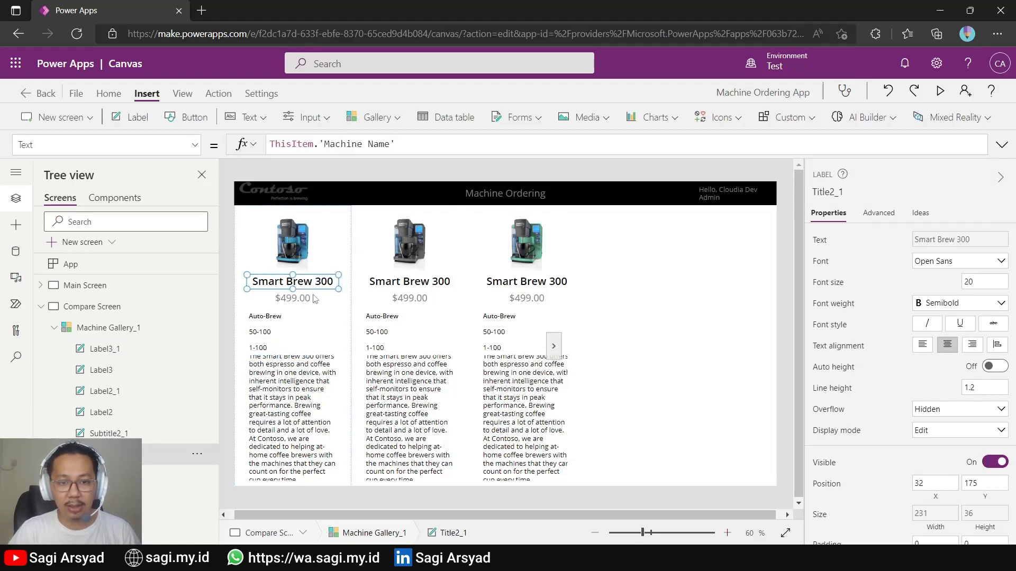
left_click(314, 299)
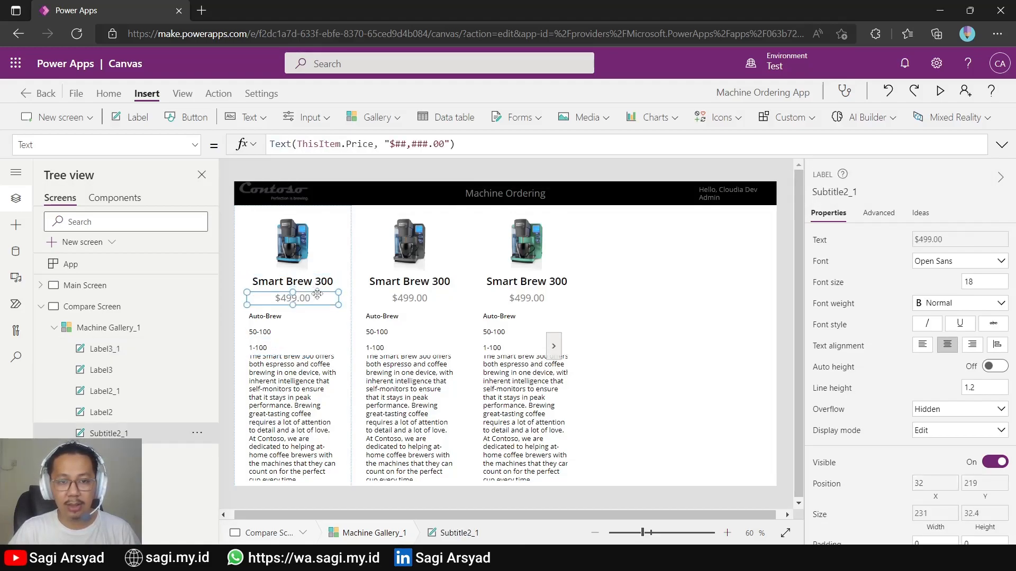
left_click(922, 345)
Step: Nudge the feature, average cups and average espressos labels slightly upward to tighten the spacing below the price
left_click(269, 320)
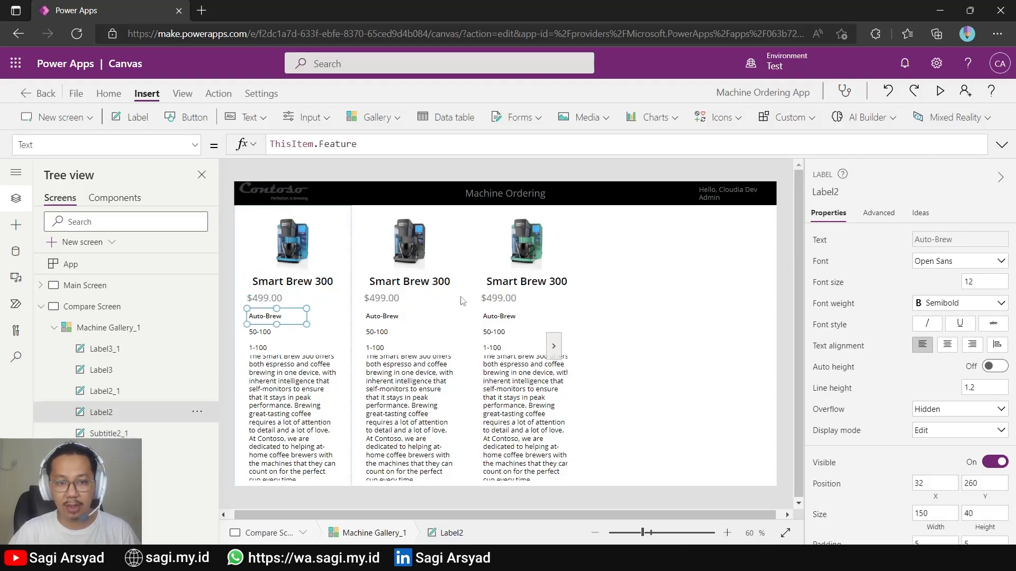
key("Up")
key("Up")
key("Up")
key("Up")
key("Up")
key("Up")
key("Up")
key("Up")
key("Up")
left_click(279, 338)
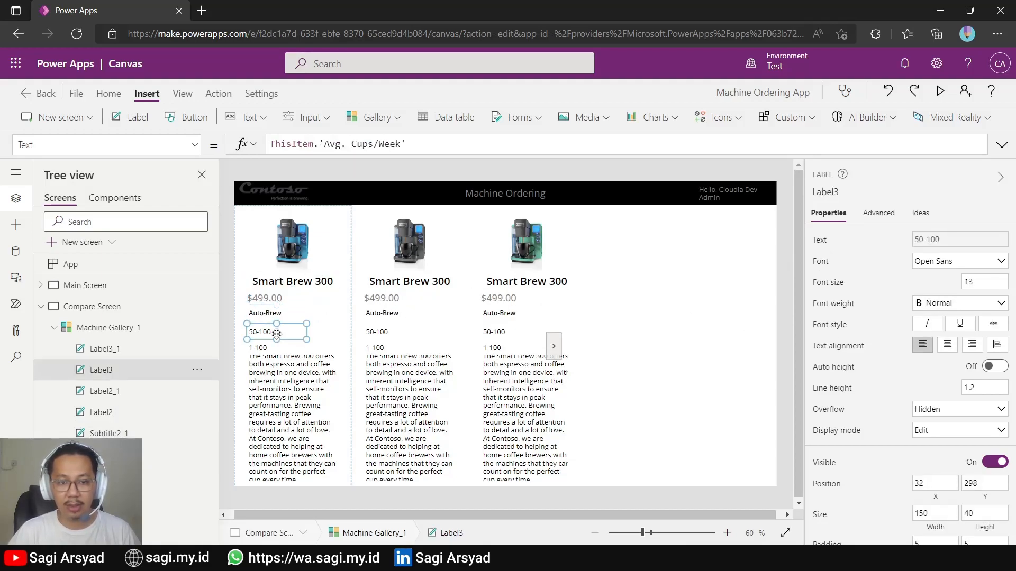
key("Up")
key("Up")
key("Up")
key("Up")
key("Up")
key("Up")
key("Up")
key("Up")
left_click(259, 349)
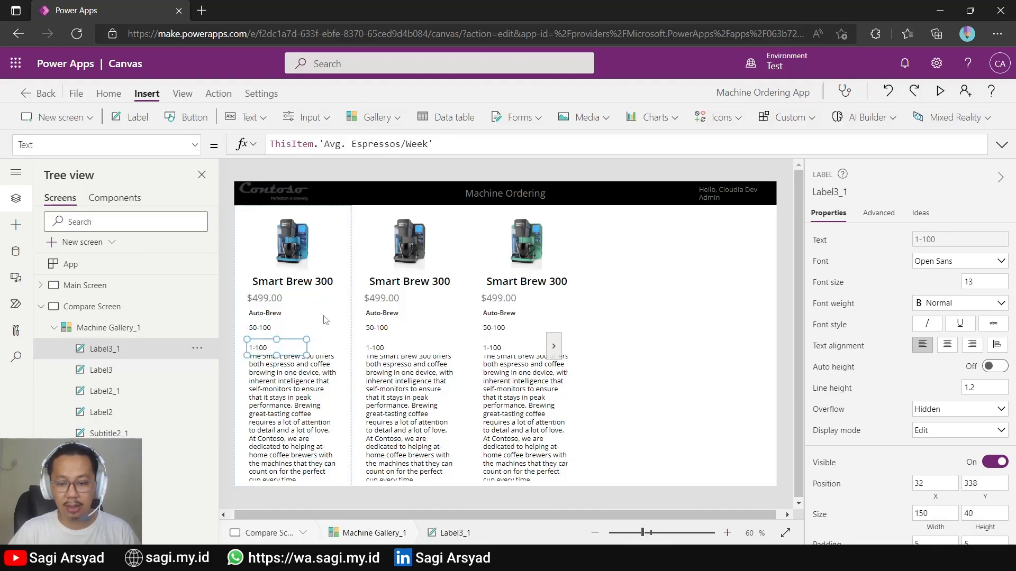
key("Up")
key("Up")
key("Up")
key("Up")
key("Up")
key("Up")
key("Up")
key("Up")
key("Up")
key("Up")
key("Up")
Step: Set the description label's font size to 11
left_click(532, 405)
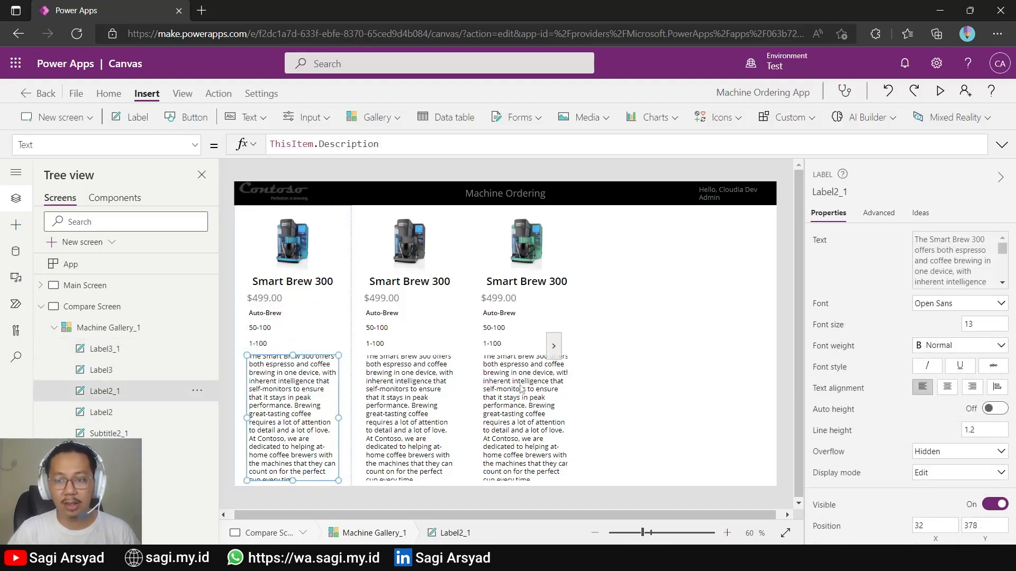
double_click(977, 325)
type("10")
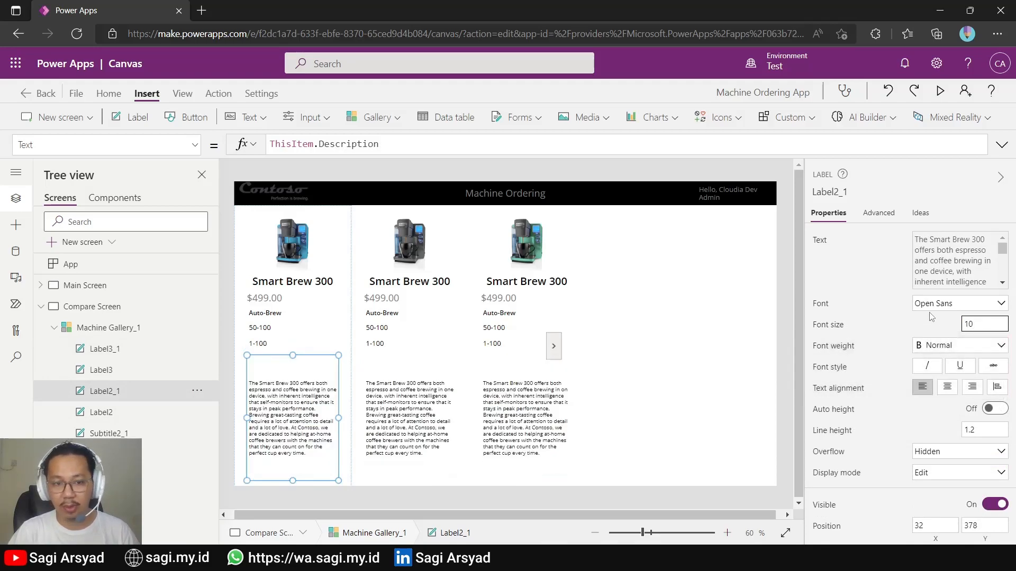
key("BackSpace")
type("1")
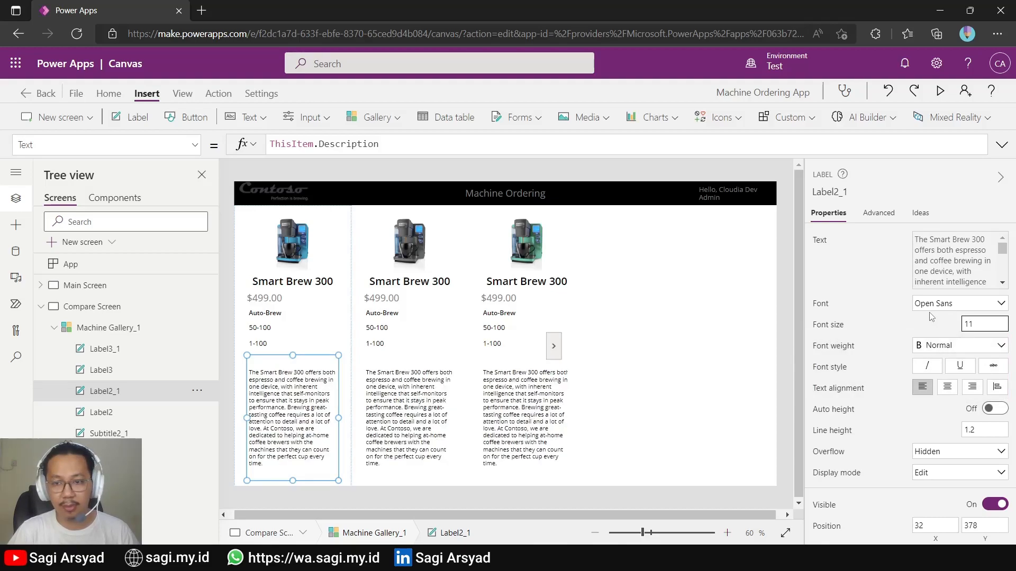
Step: Set the description label's font size to 12
key("BackSpace")
type("2")
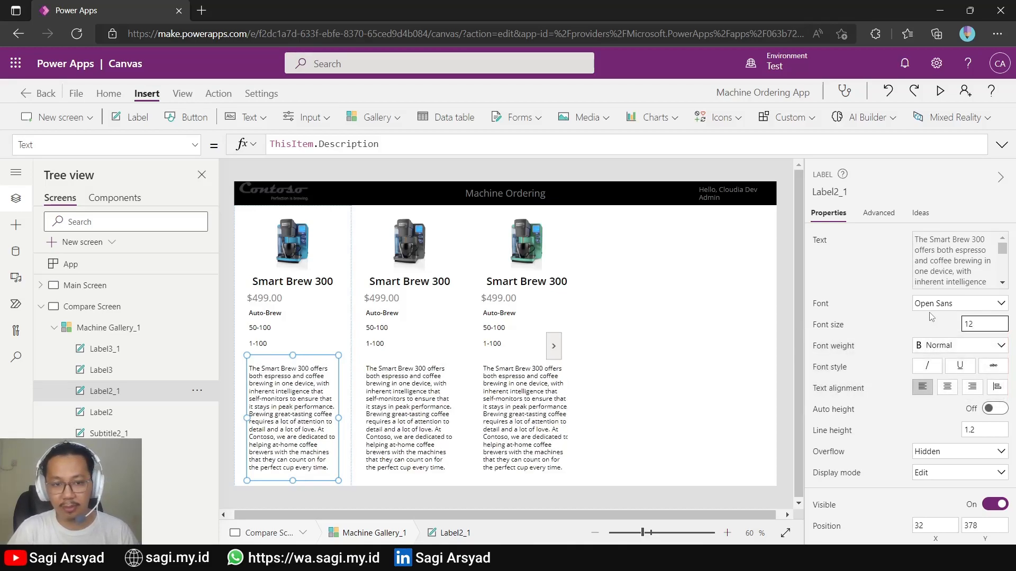
left_click(628, 338)
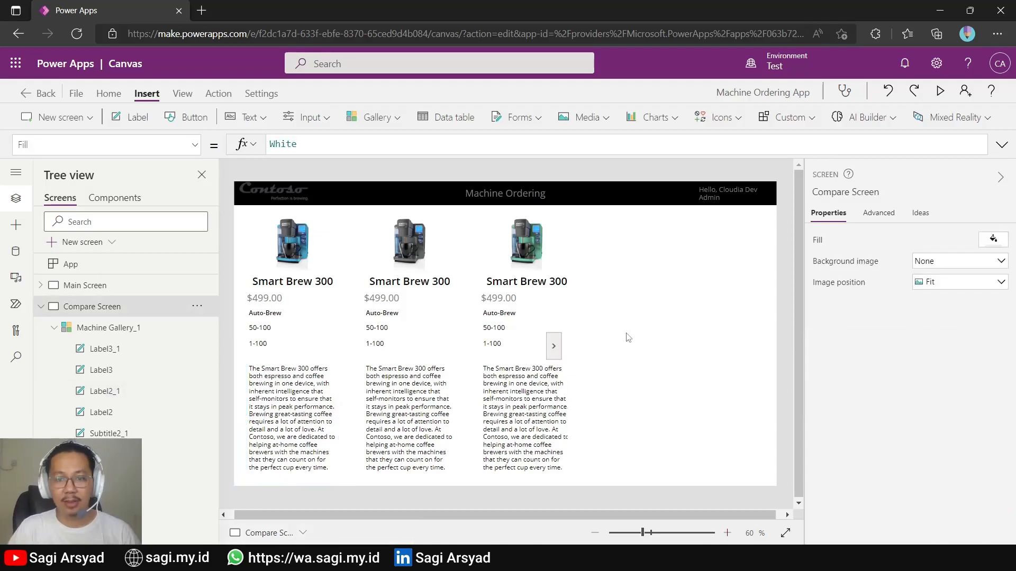
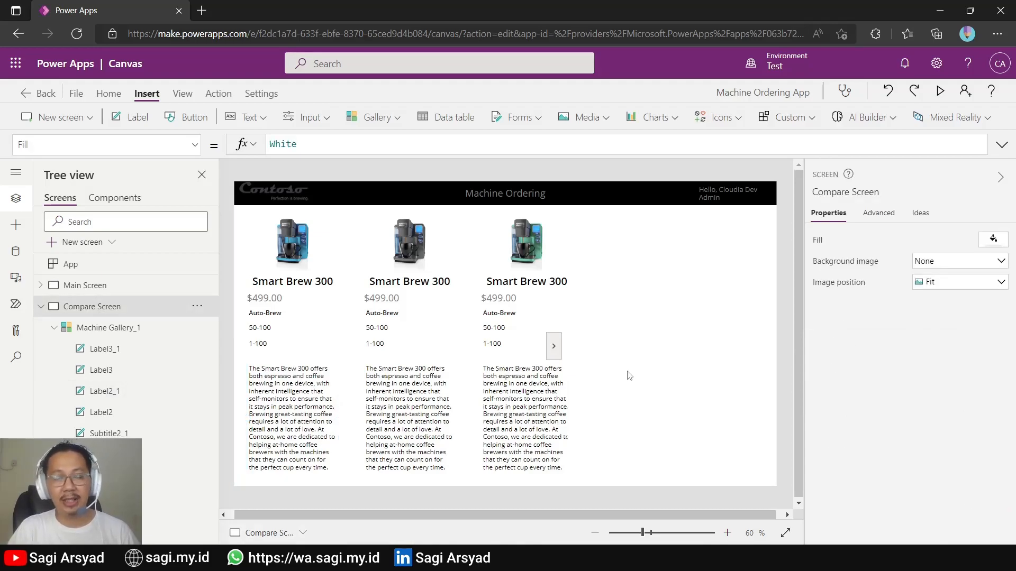
Step: Replace the machine gallery's TemplateFill formula with the start of an If that tests ThisItem.IsSelected
left_click(271, 257)
left_click(194, 146)
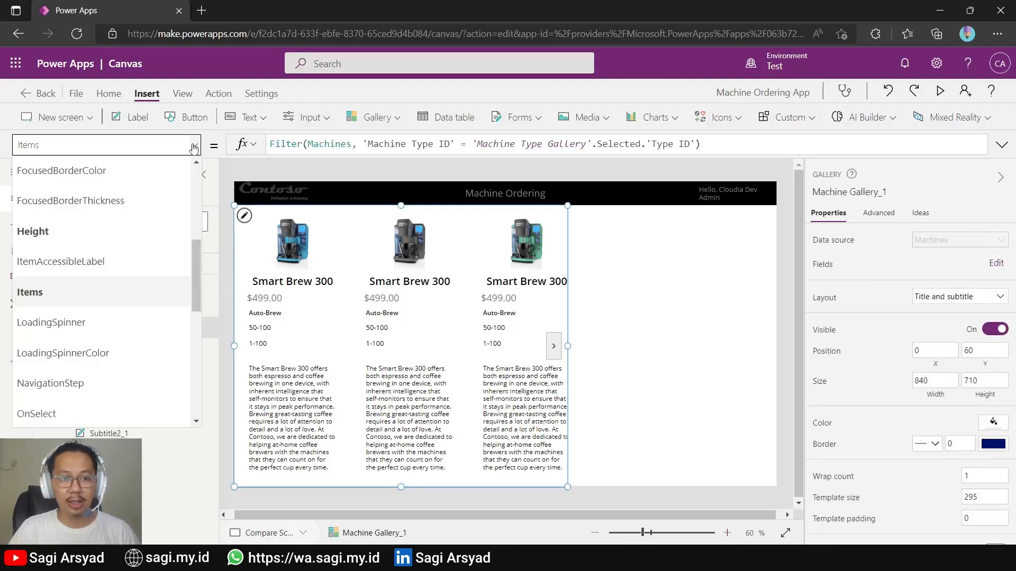
scroll(138, 312, "down", 5)
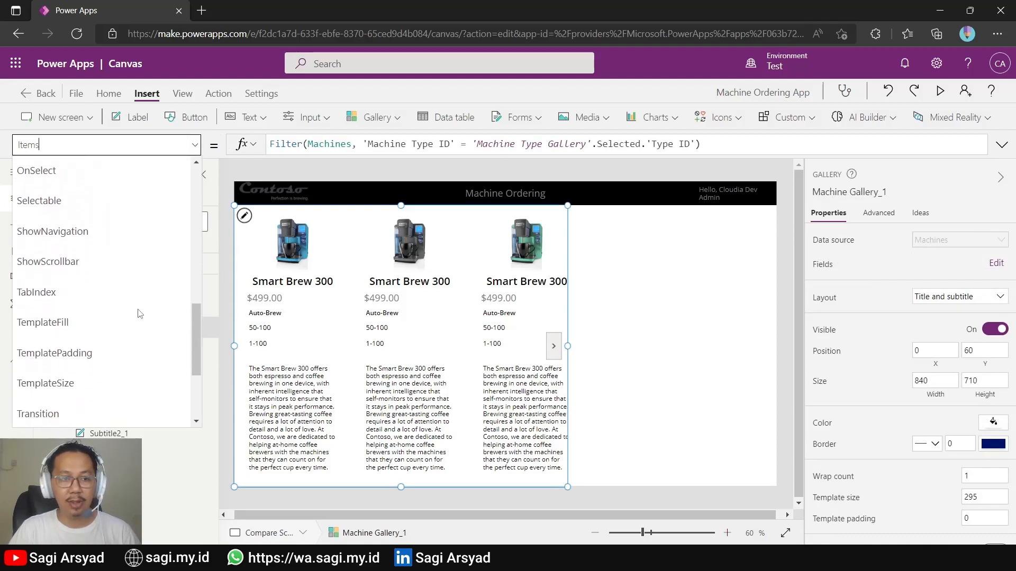
left_click(62, 275)
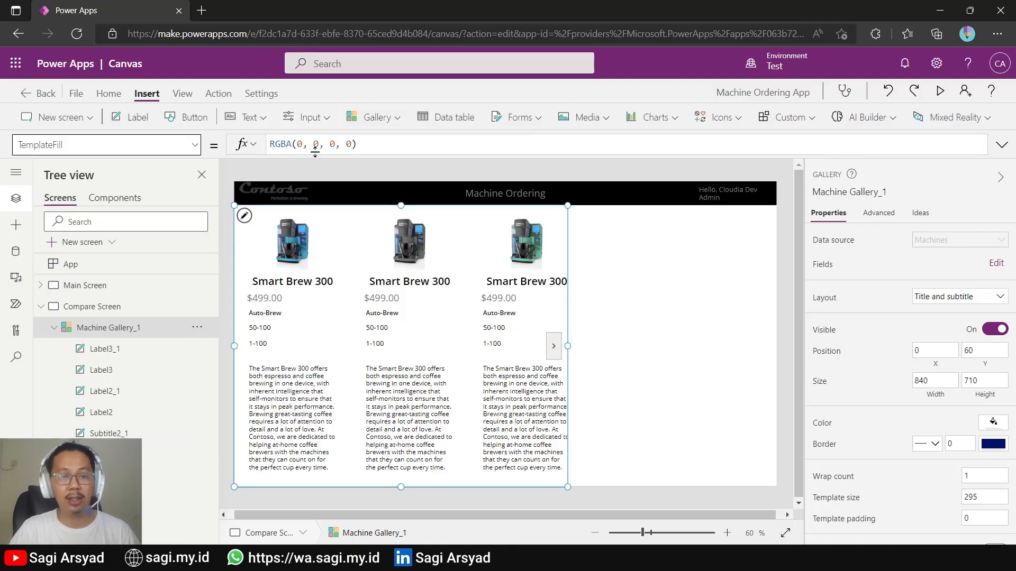
left_click_drag(362, 144, 259, 144)
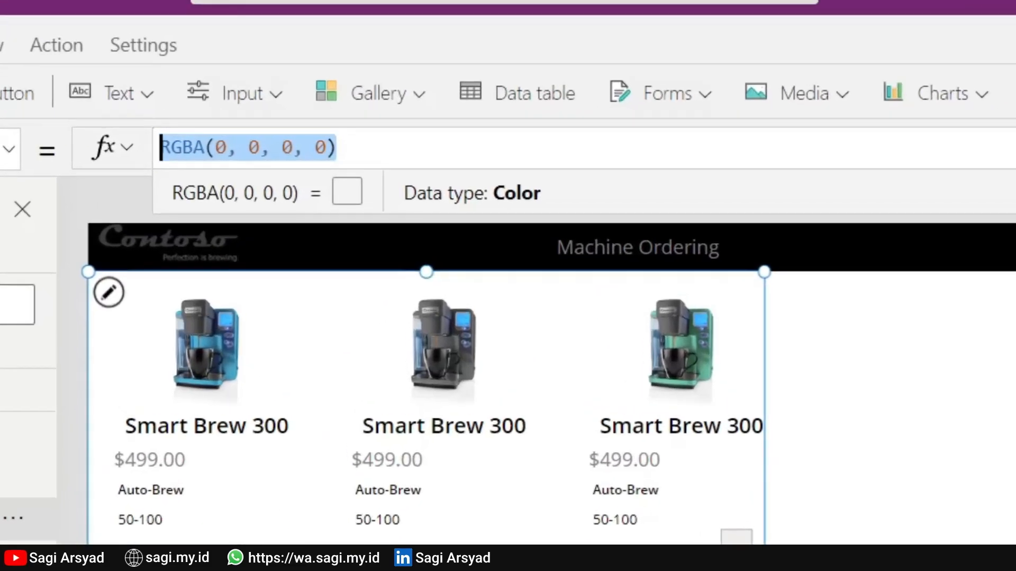
type("If(this")
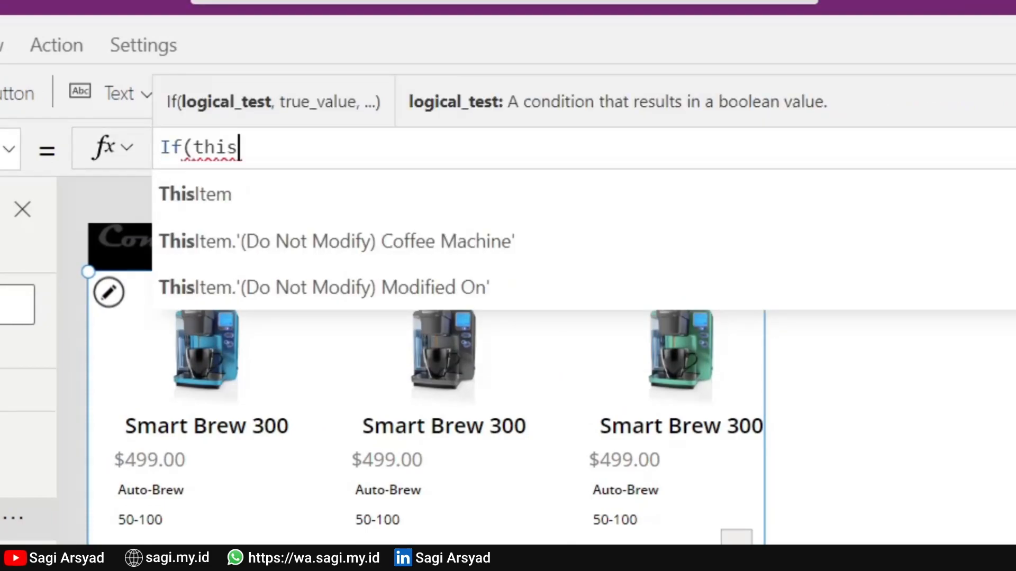
key("Tab")
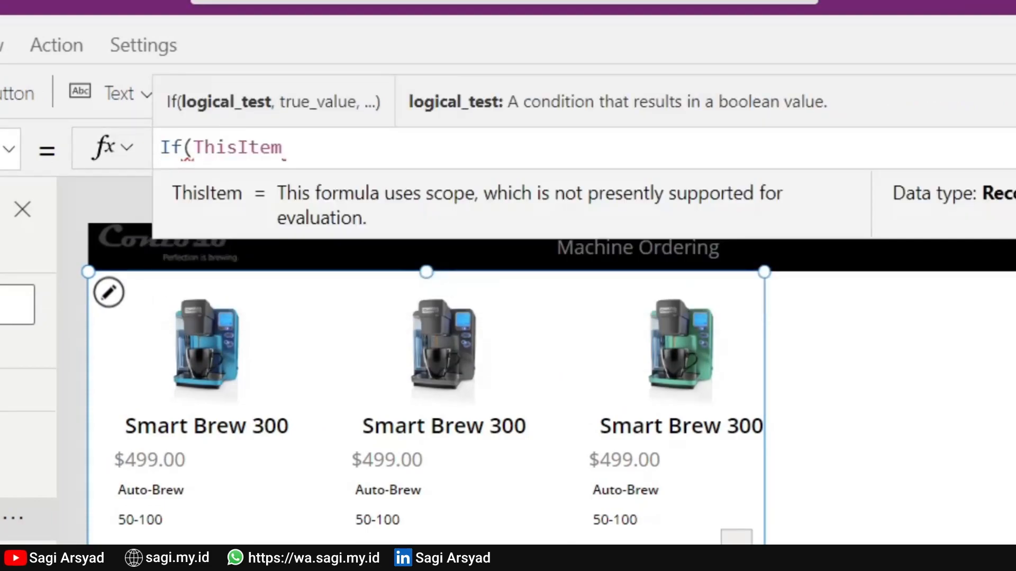
type(".sele")
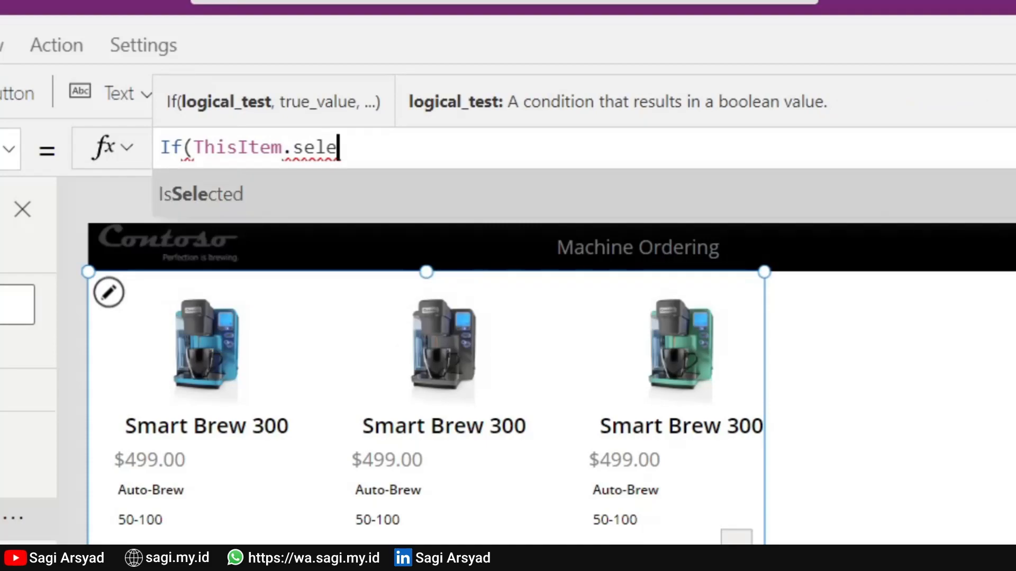
key("Tab")
type(", ")
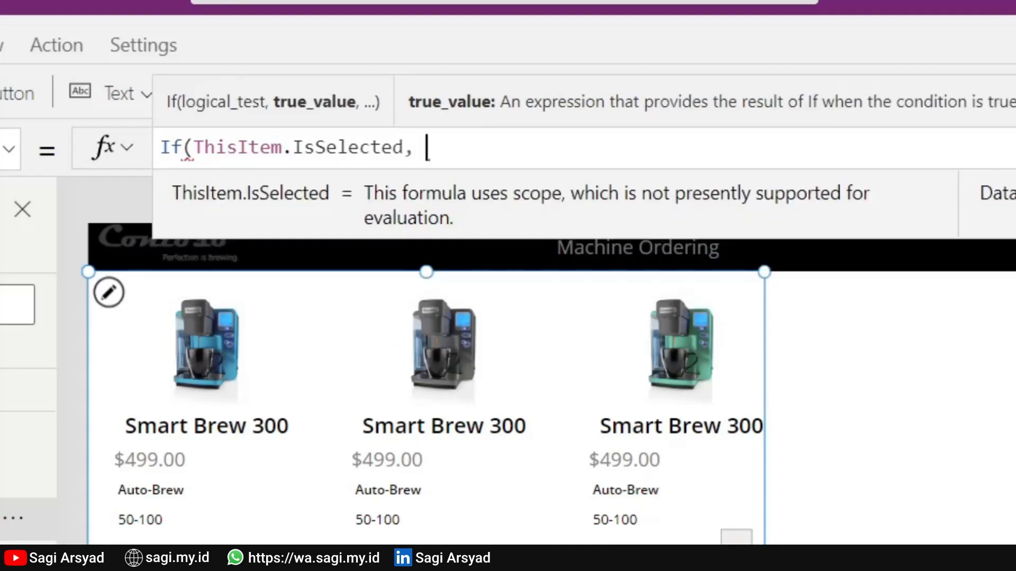
type("Colo")
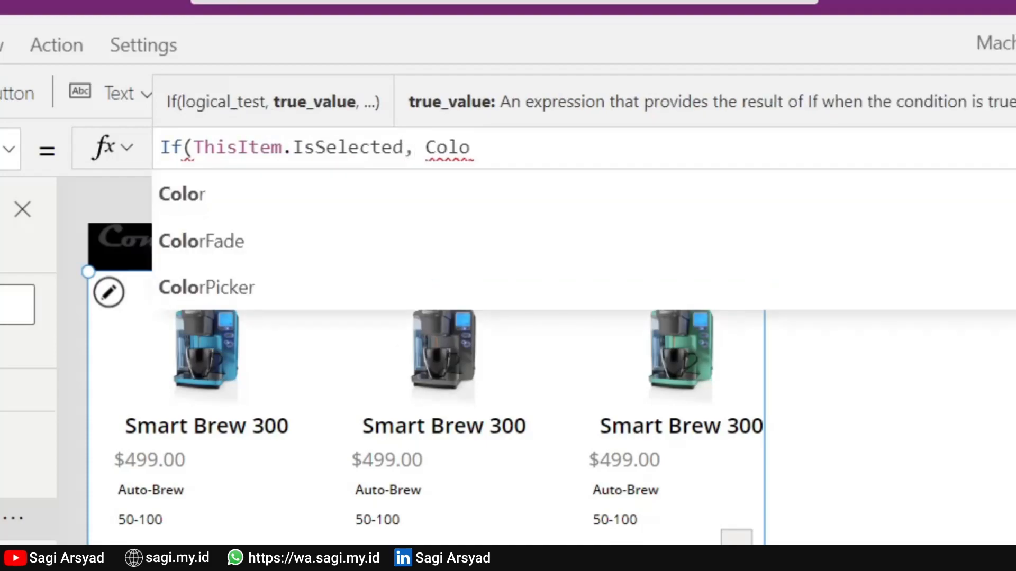
key("Tab")
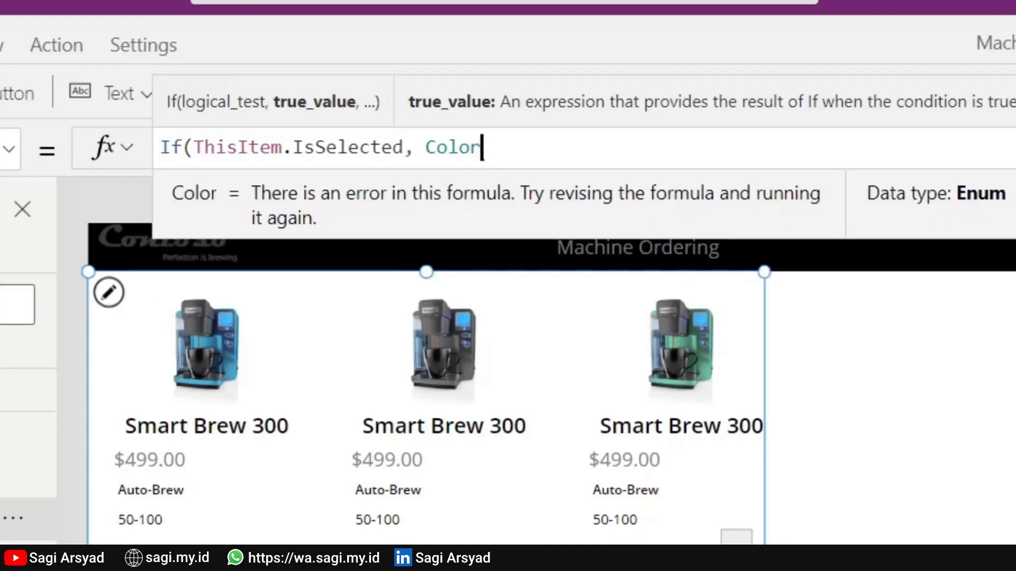
key("BackSpace")
key("BackSpace")
key("BackSpace")
key("BackSpace")
key("BackSpace")
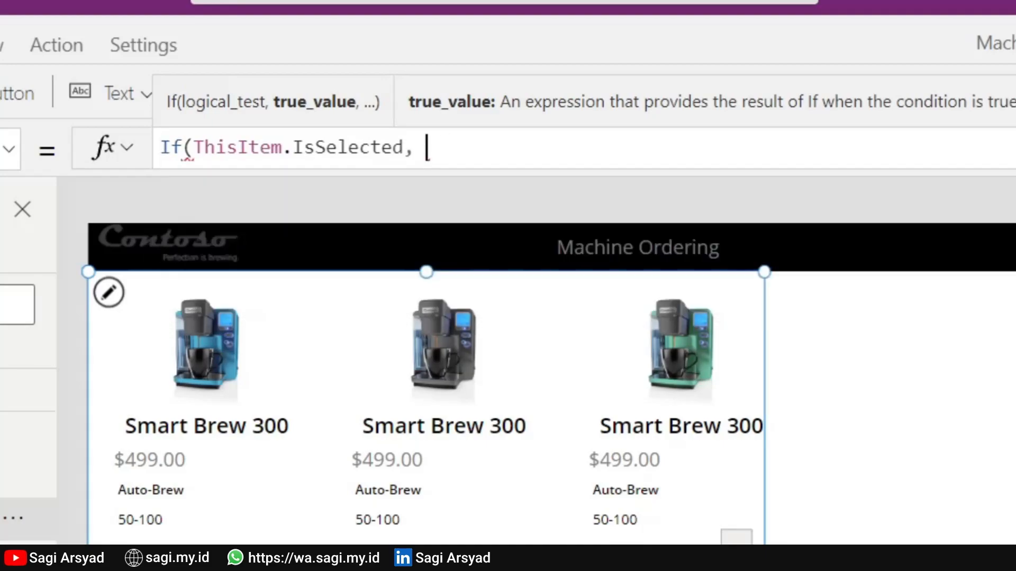
Step: Complete the TemplateFill formula with ColorFade('Header Label'.Fill, 75%) as the If's true value
type("Colorfa")
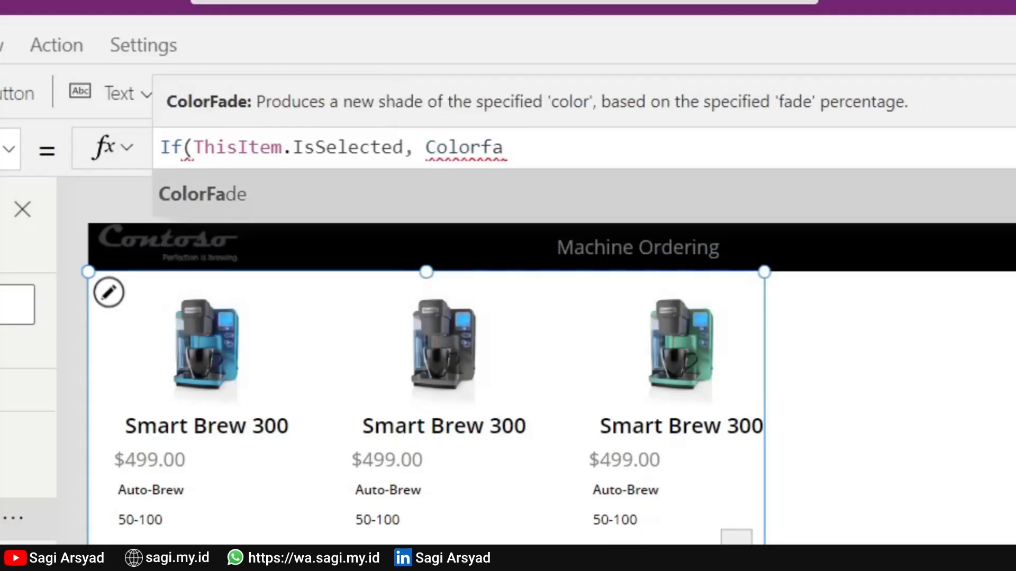
key("Tab")
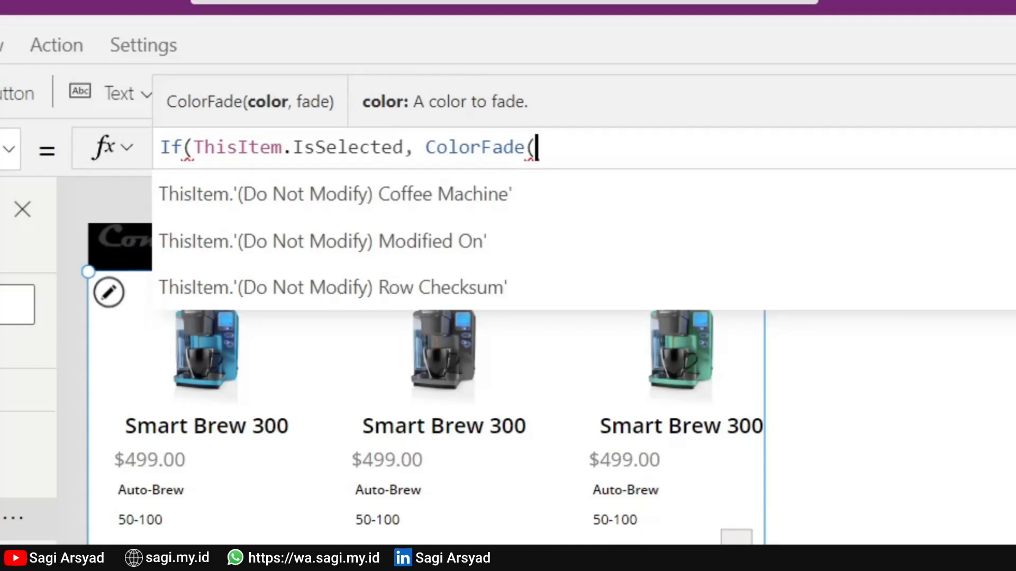
type("'He")
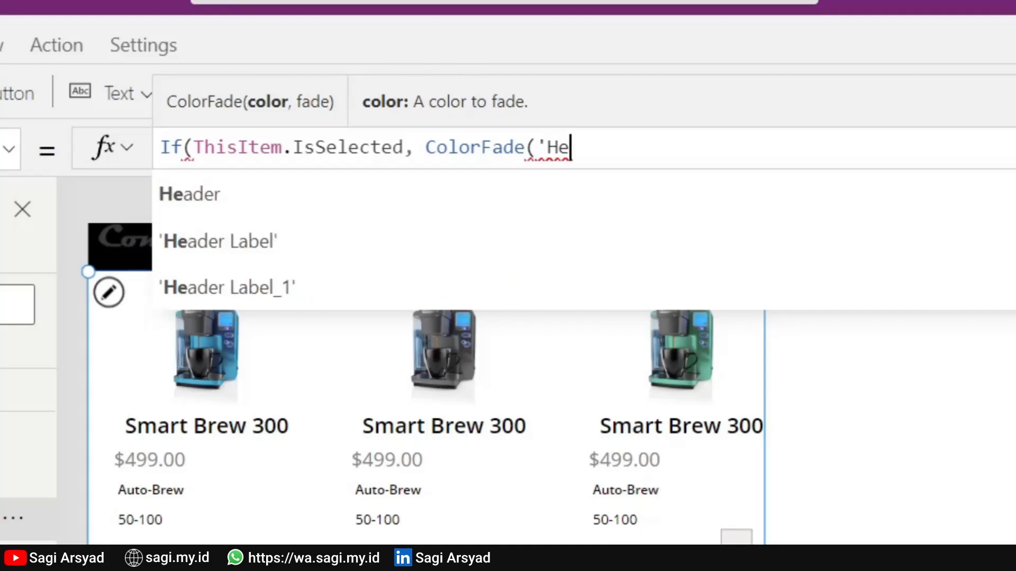
key("Down")
key("Tab")
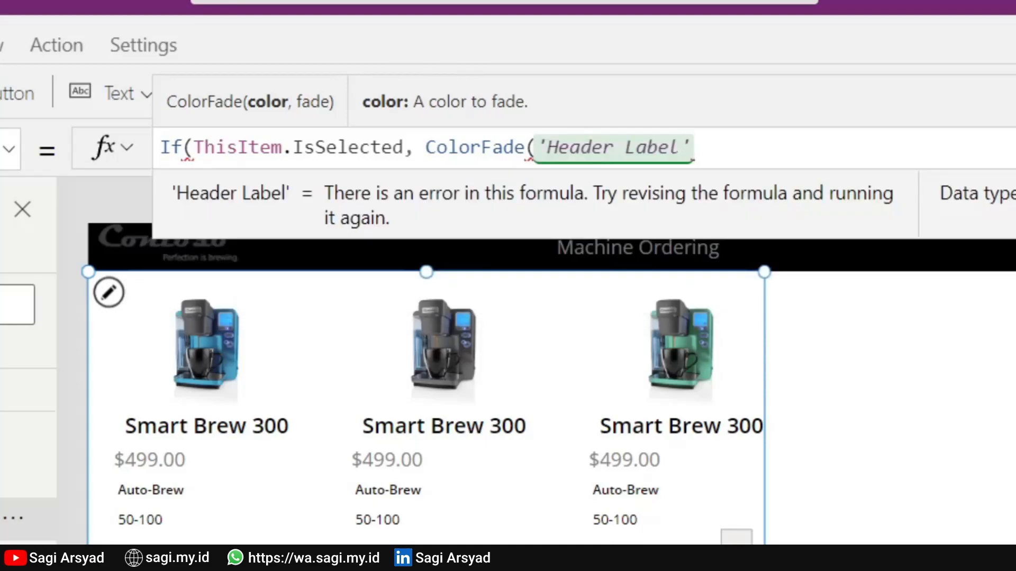
type(".fi")
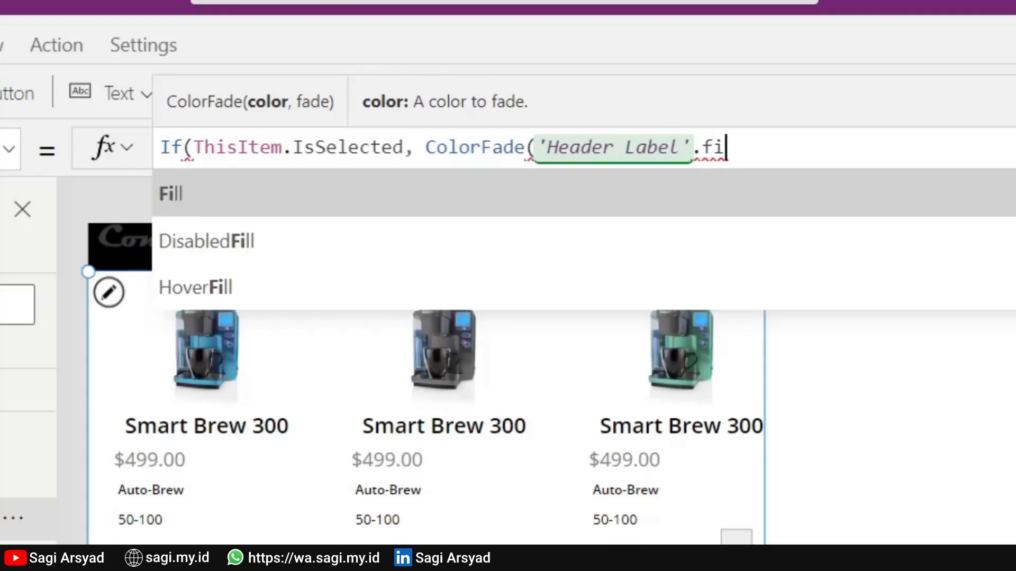
key("Tab")
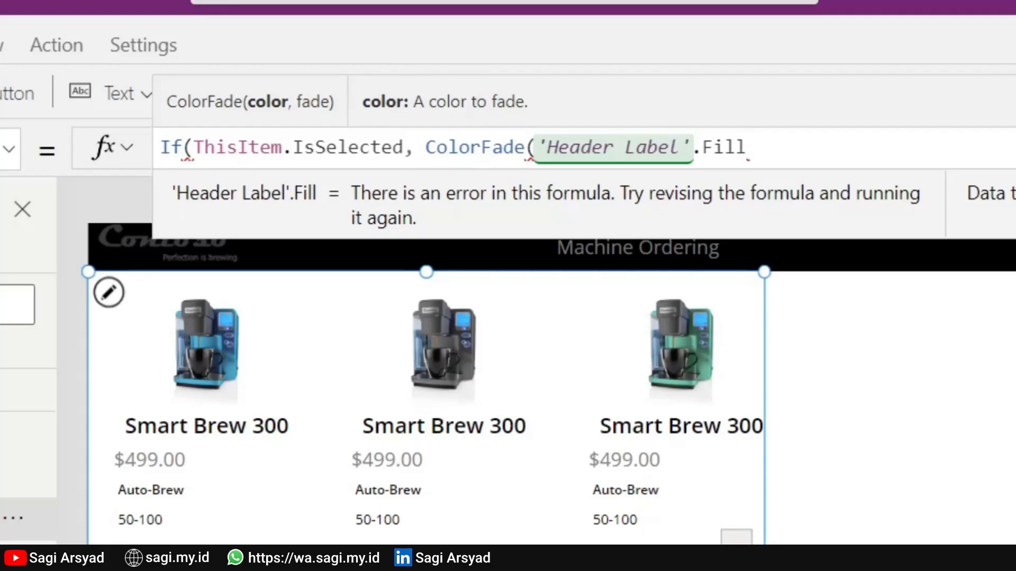
type(", 7")
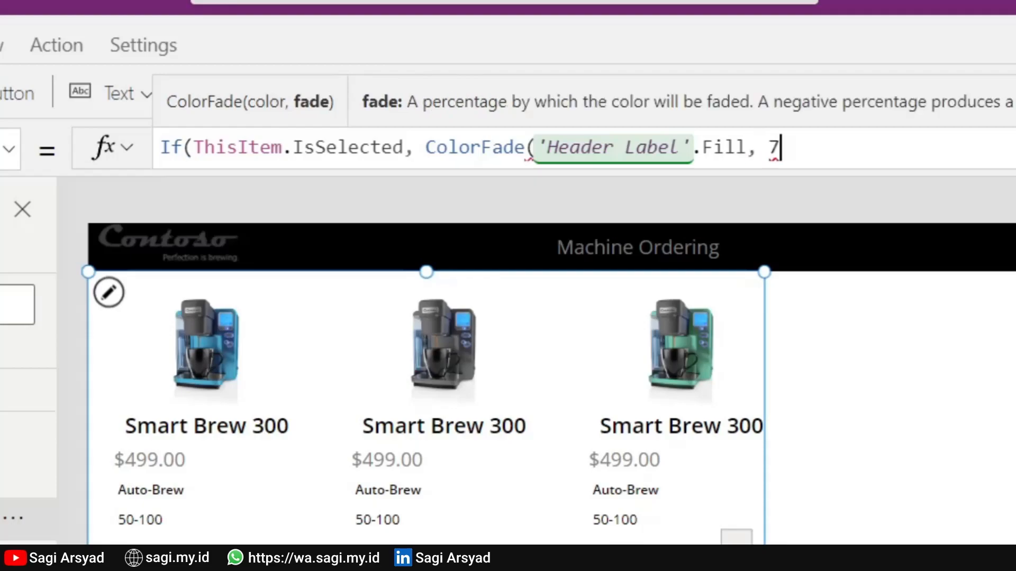
type("5%)")
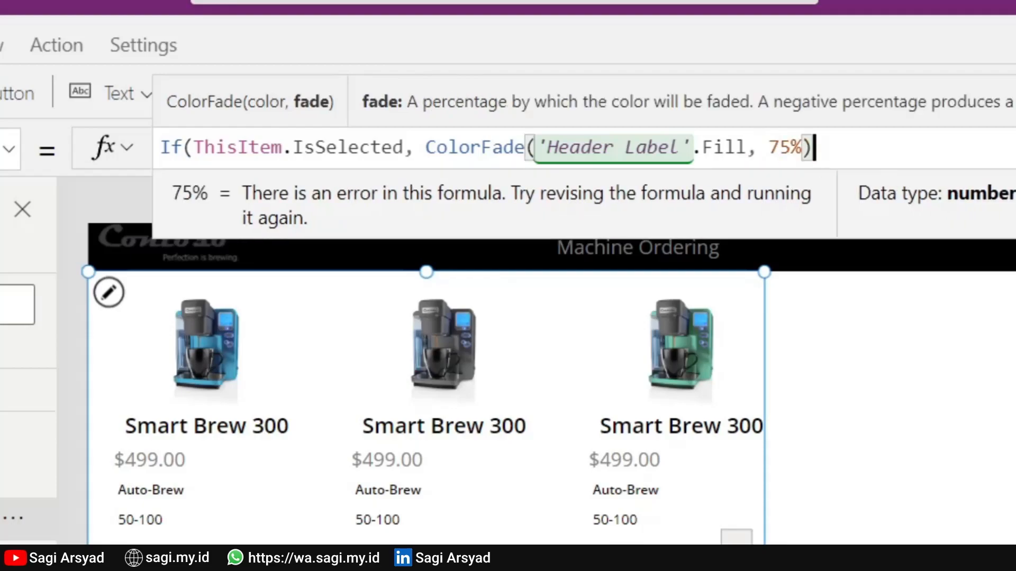
type(")")
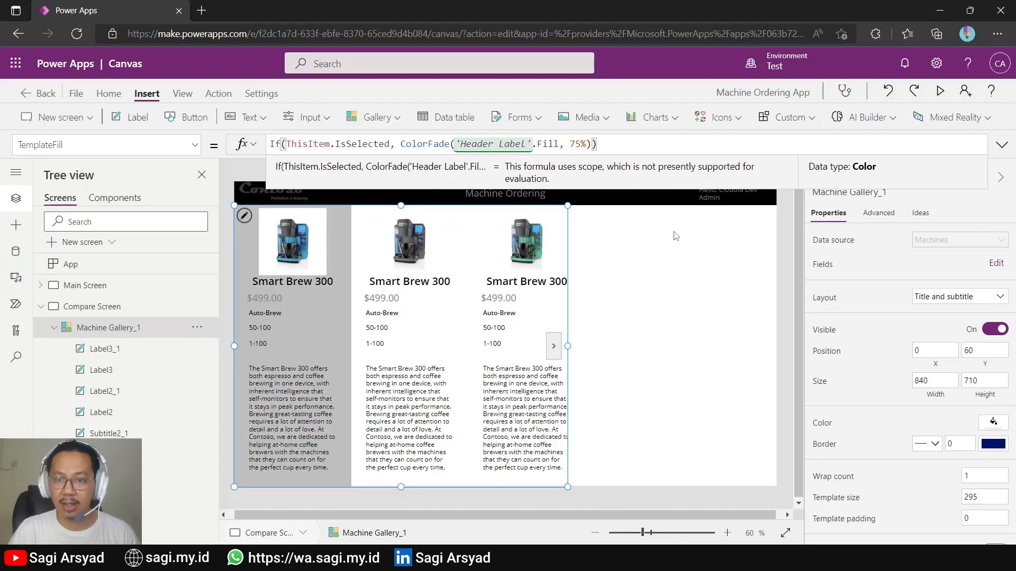
Step: Preview the app and select each of the three machines in turn to check the selection highlight
left_click(938, 94)
left_click(353, 329)
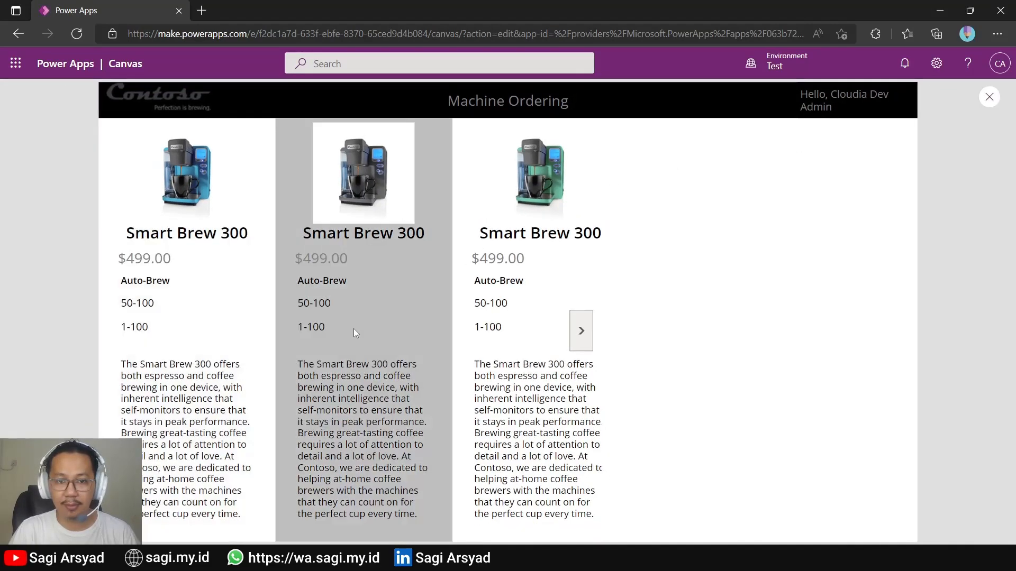
left_click(487, 340)
left_click(196, 331)
left_click(387, 338)
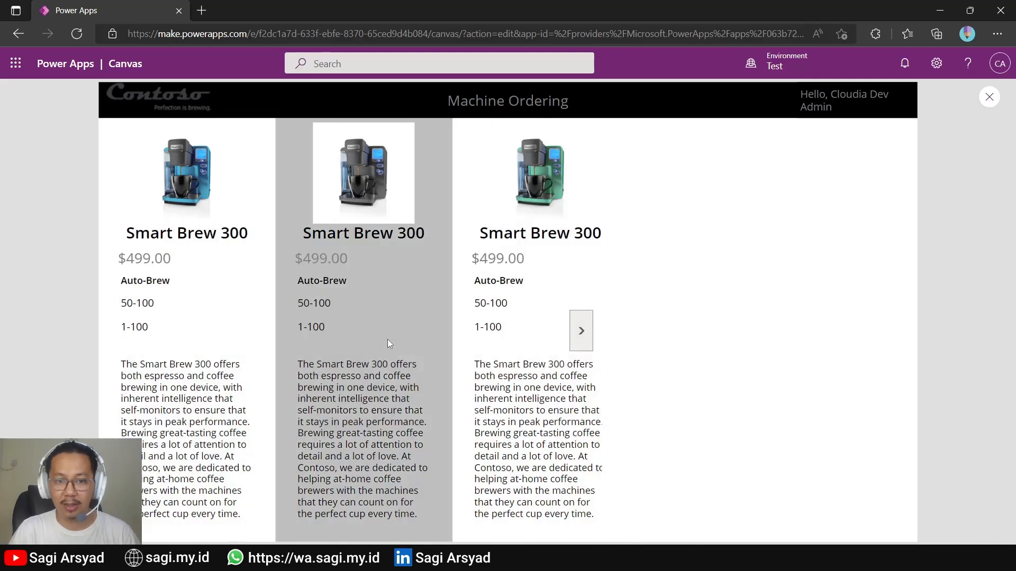
left_click(196, 328)
left_click(359, 331)
left_click(548, 331)
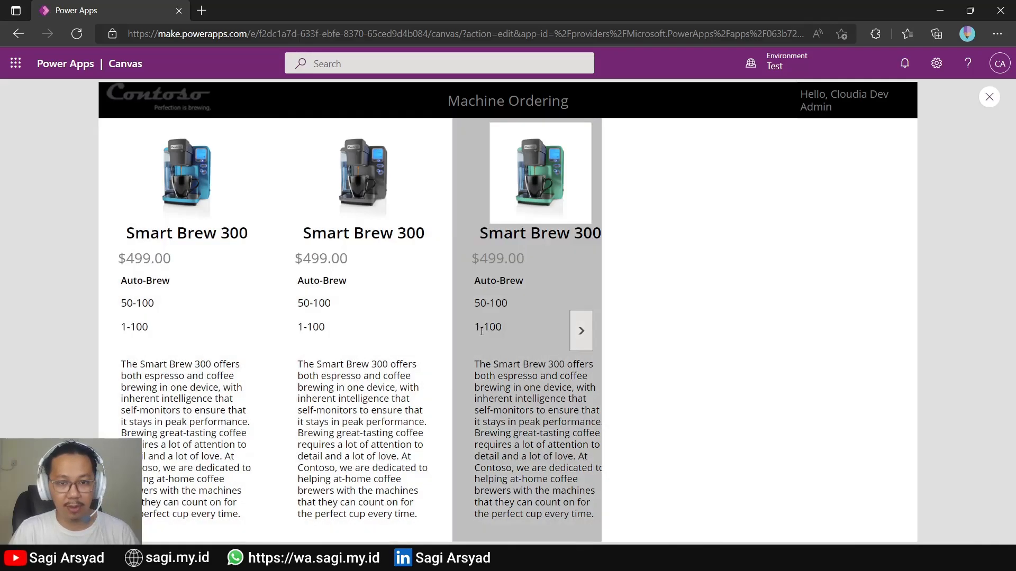
left_click(200, 313)
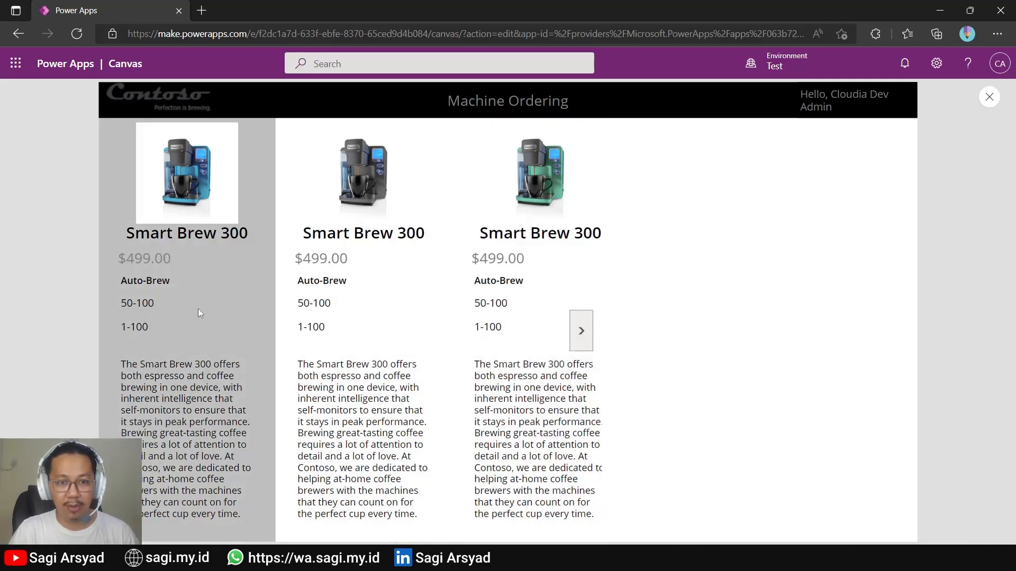
left_click(990, 99)
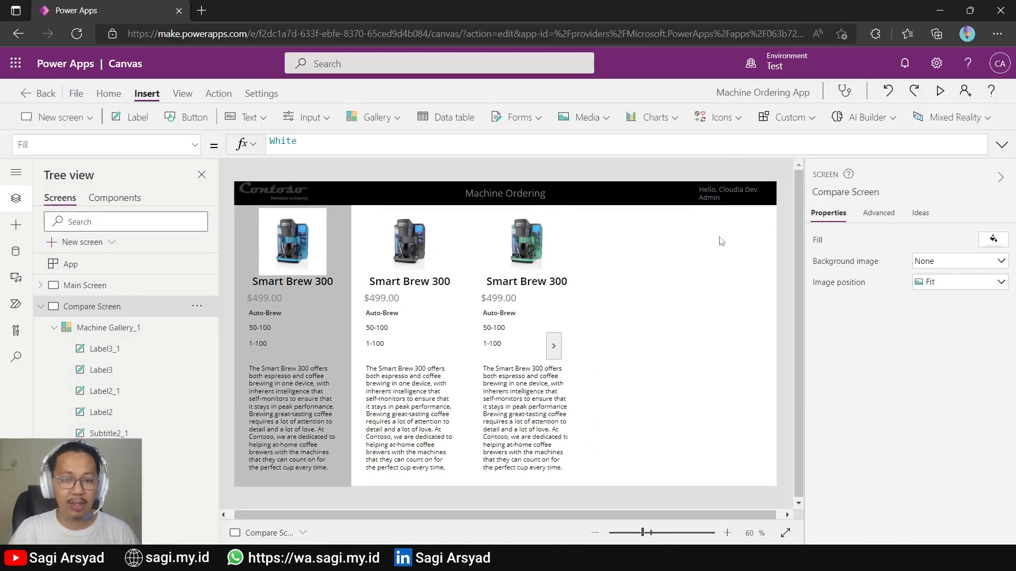
Step: Check the selection highlight in the editor by selecting different machines in the Compare Screen gallery
left_click(387, 331)
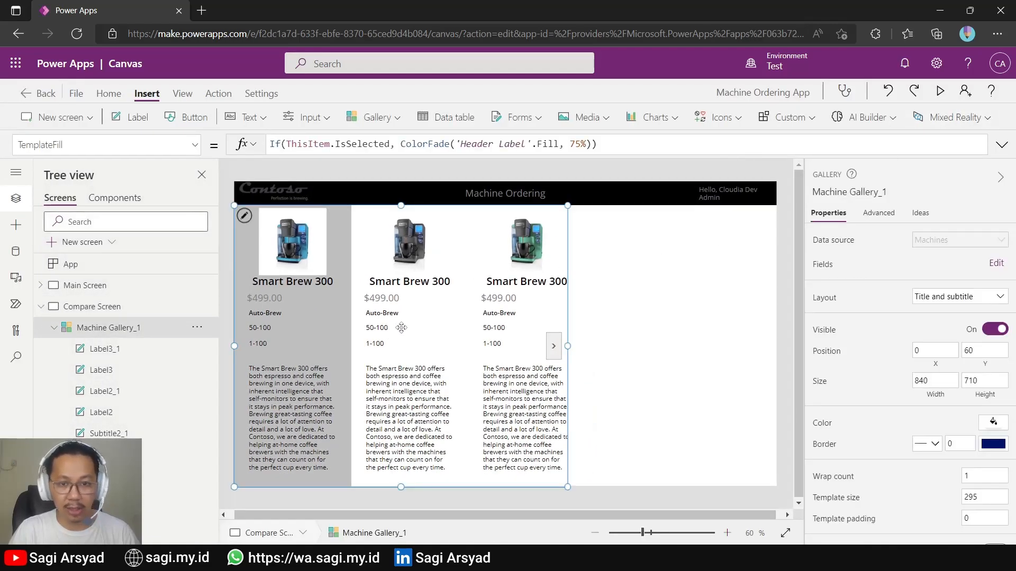
left_click(405, 326)
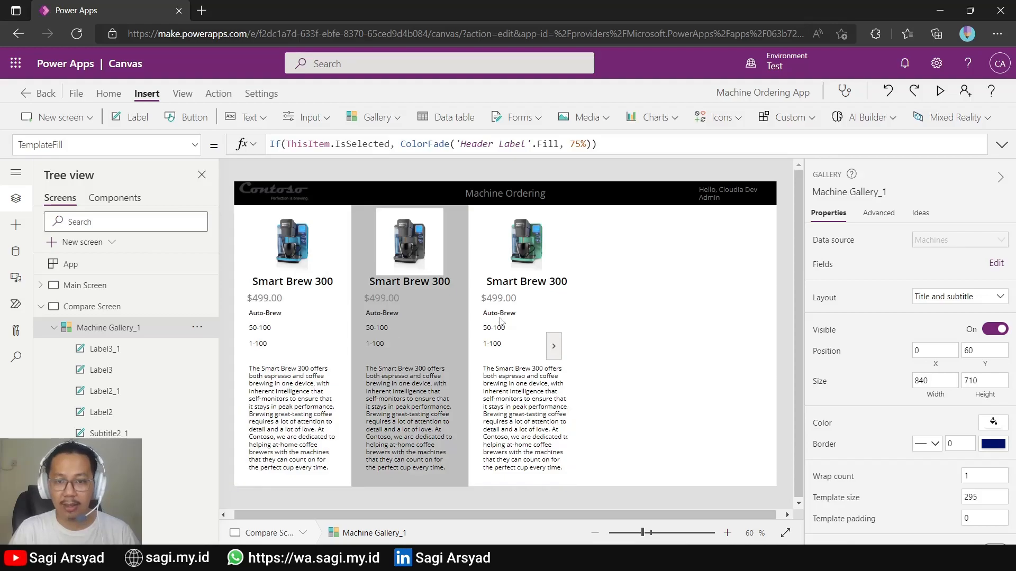
left_click(500, 317)
left_click(295, 318)
left_click(414, 322)
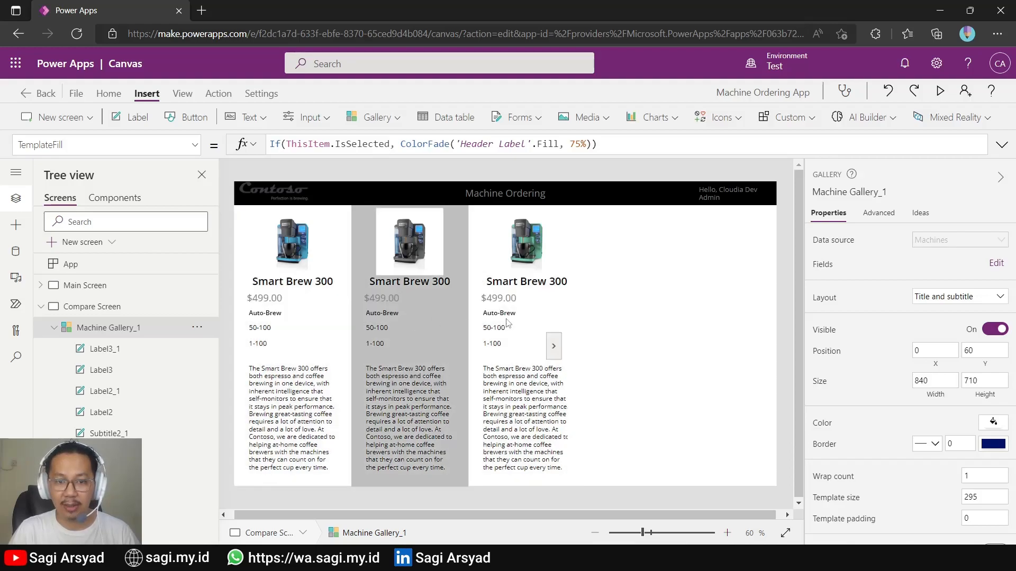
left_click(320, 320)
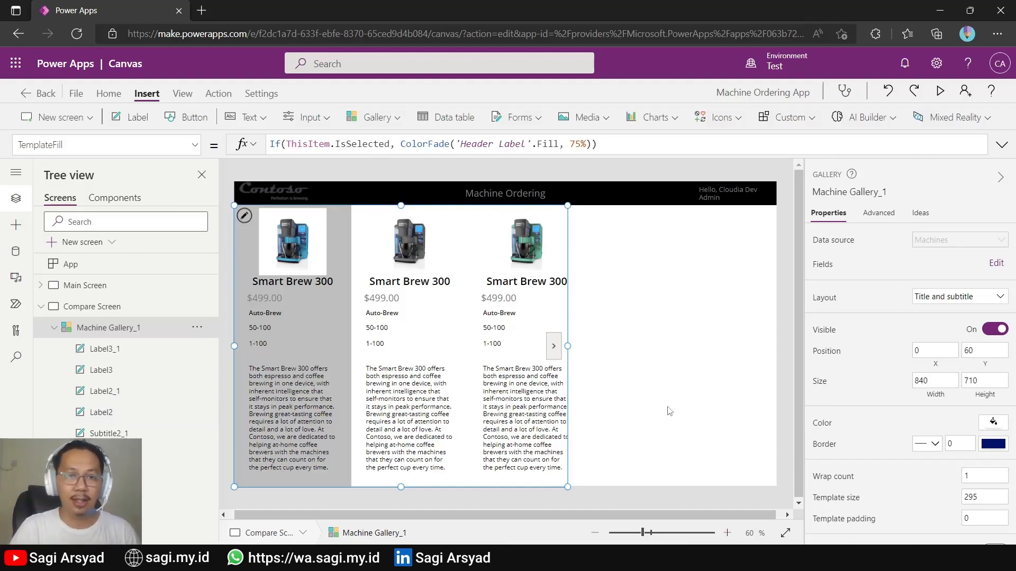
Step: Insert a Left icon on the Compare Screen and place it in the header just after the Contoso logo, at about X 238, Y 0
left_click(626, 392)
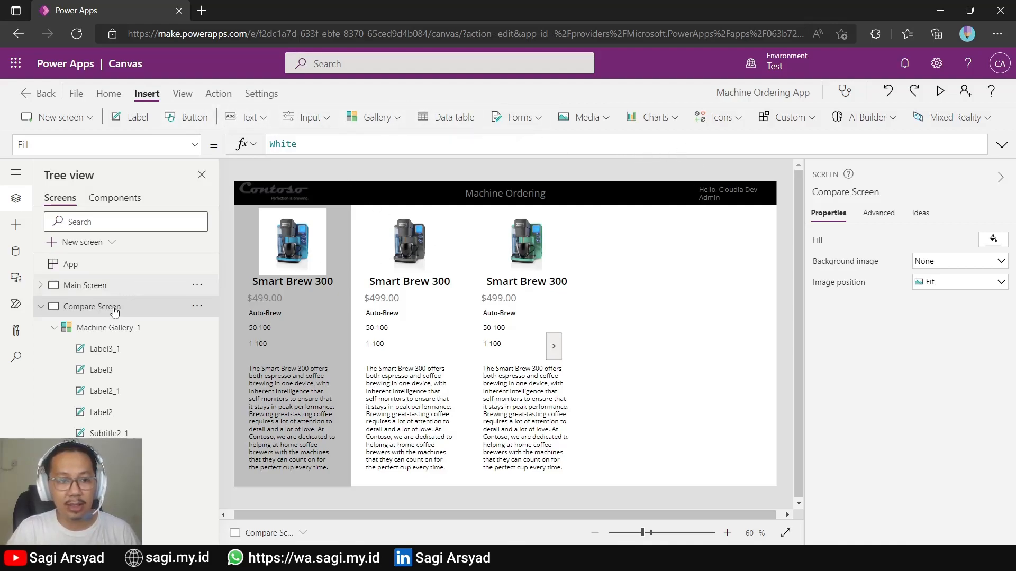
left_click(710, 121)
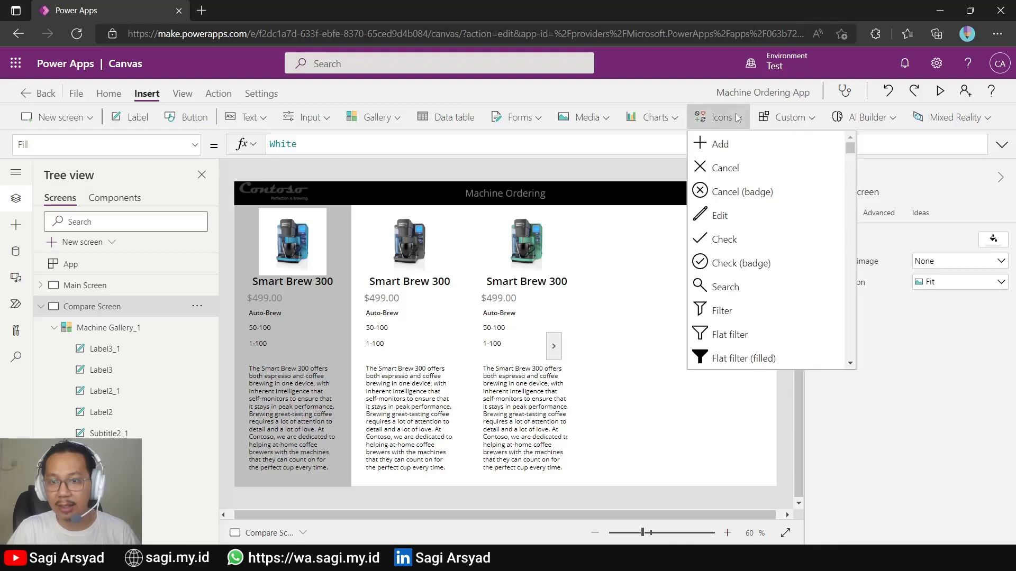
scroll(746, 244, "down", 4)
scroll(746, 245, "down", 10)
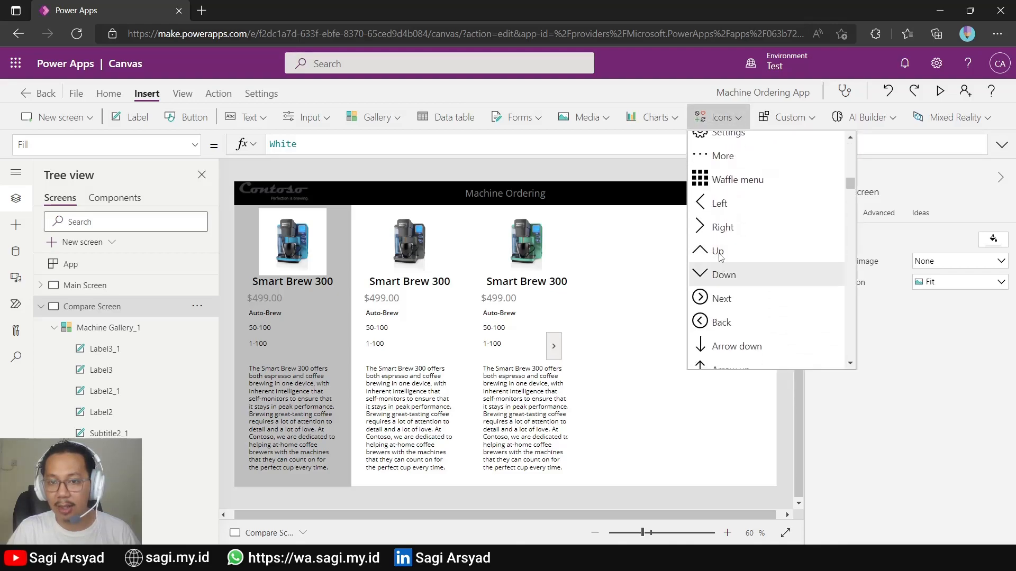
left_click(720, 205)
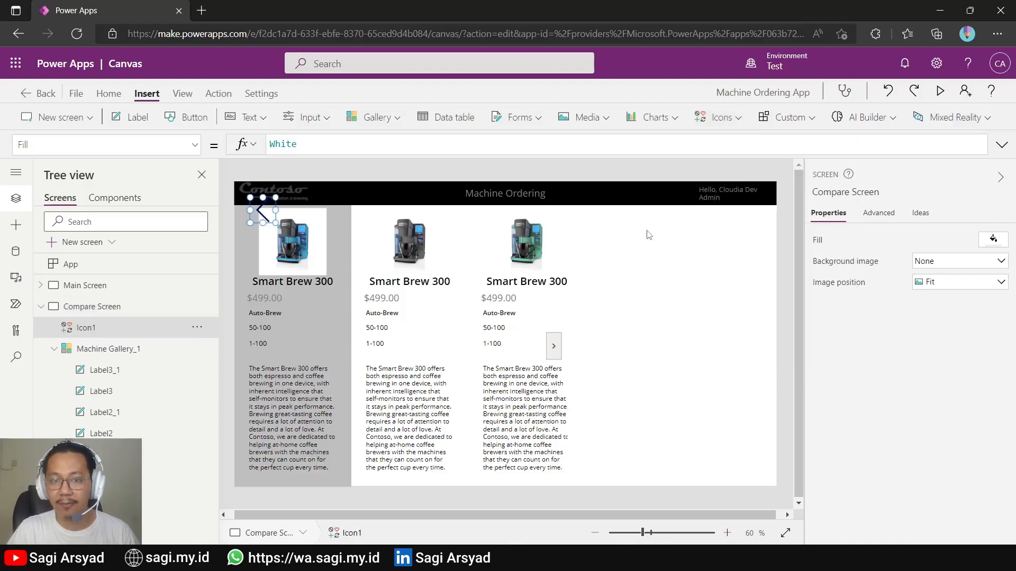
left_click_drag(272, 212, 351, 195)
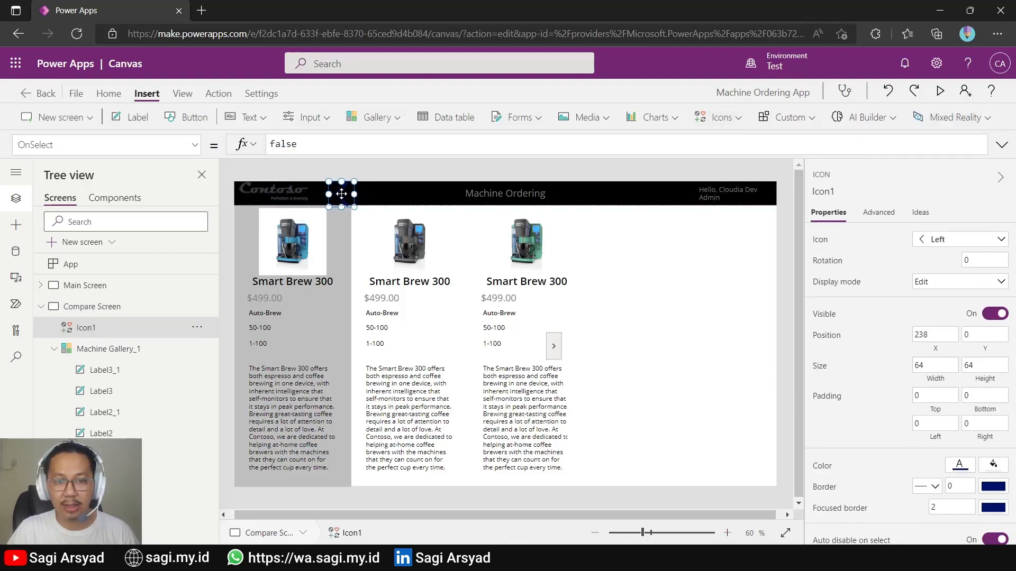
Step: Set the Left icon's height to 60 to match the header's height
double_click(974, 365)
type("40")
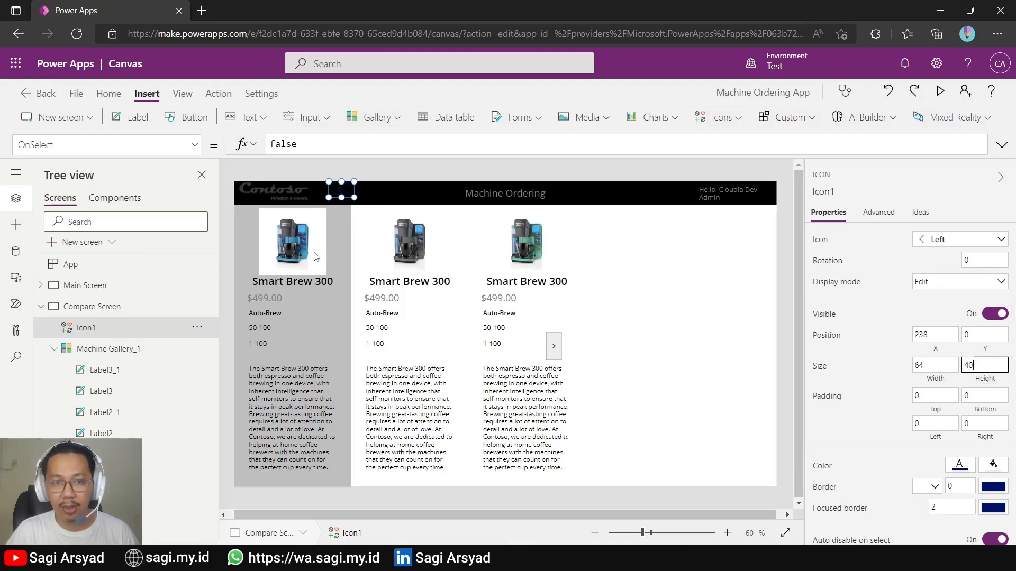
left_click(385, 197)
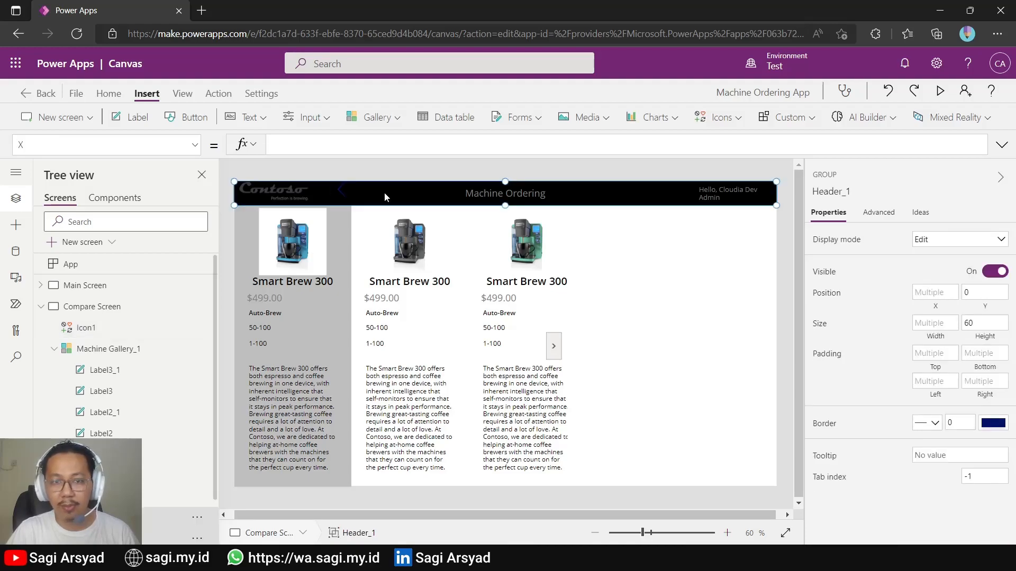
left_click(342, 191)
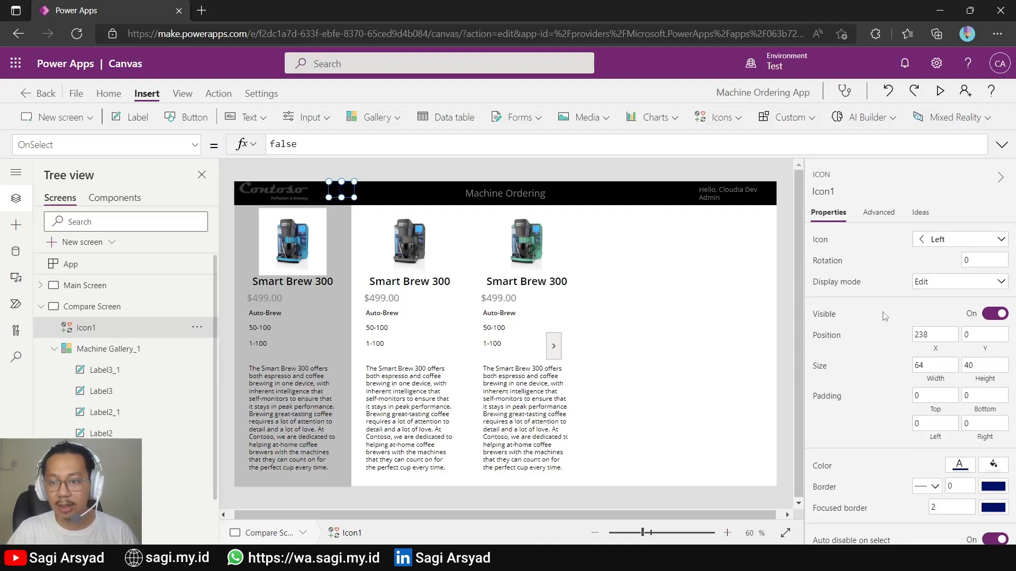
left_click(918, 362)
key("Tab")
type("60")
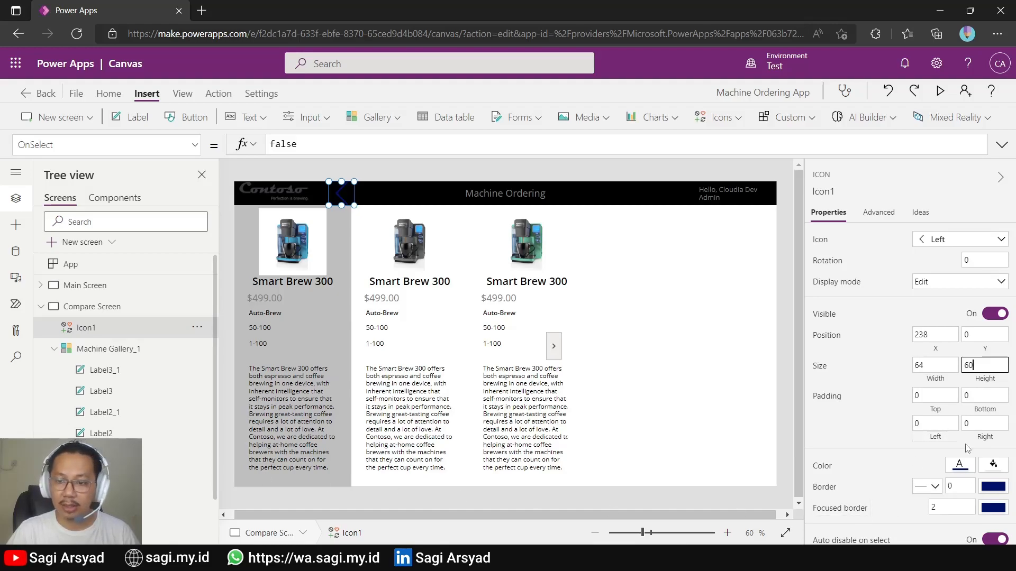
Step: Set the Left icon's Color property to Gray
left_click(962, 469)
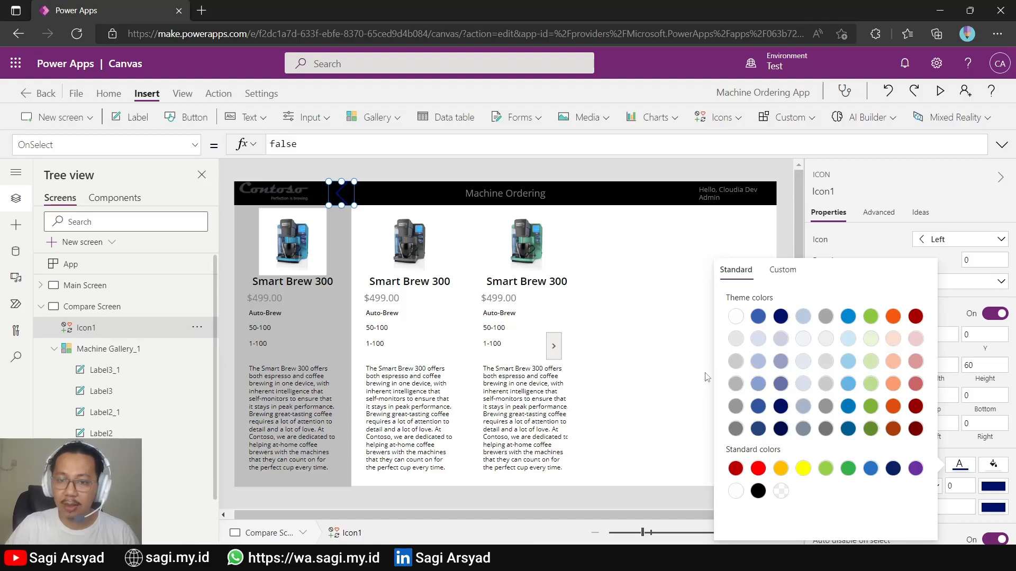
left_click(736, 316)
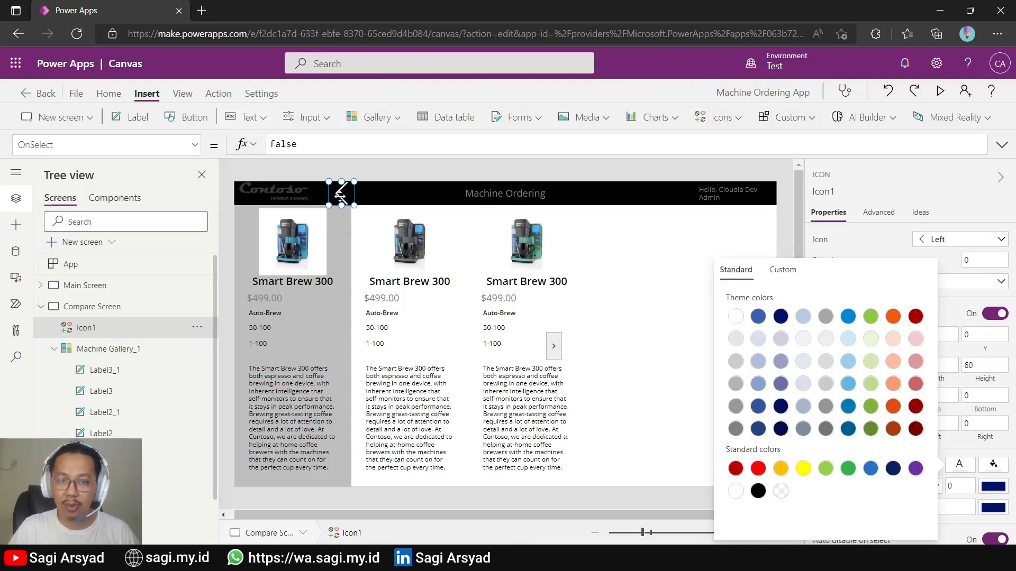
left_click(194, 145)
scroll(121, 289, "up", 3)
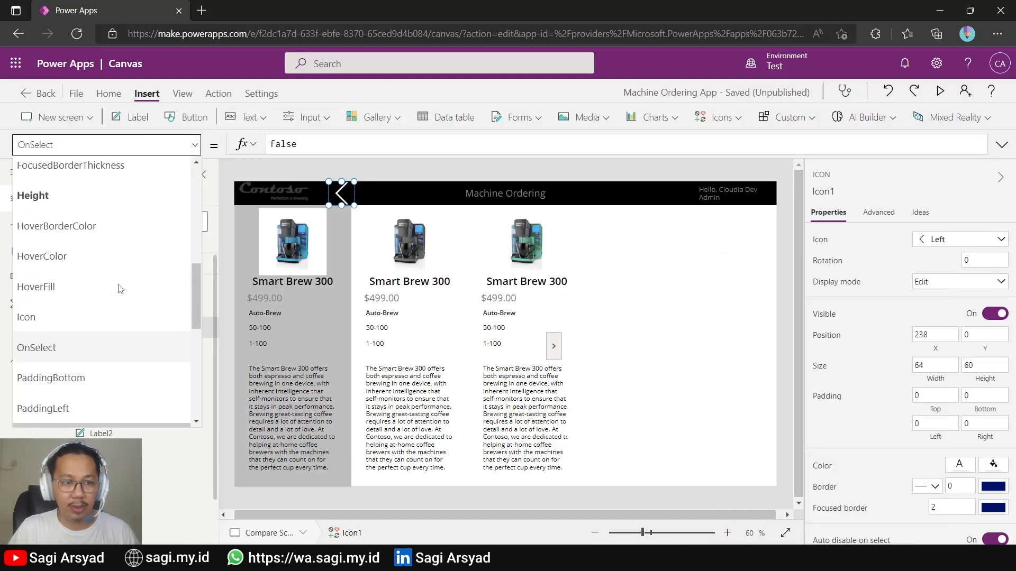
scroll(120, 289, "up", 5)
left_click(72, 297)
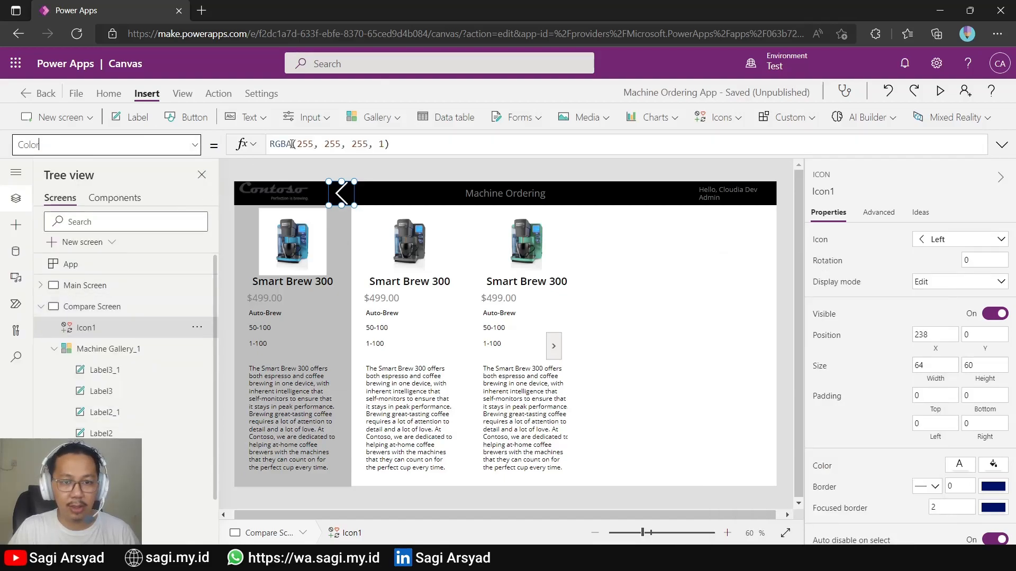
left_click(292, 145)
key("ctrl+a")
type("G")
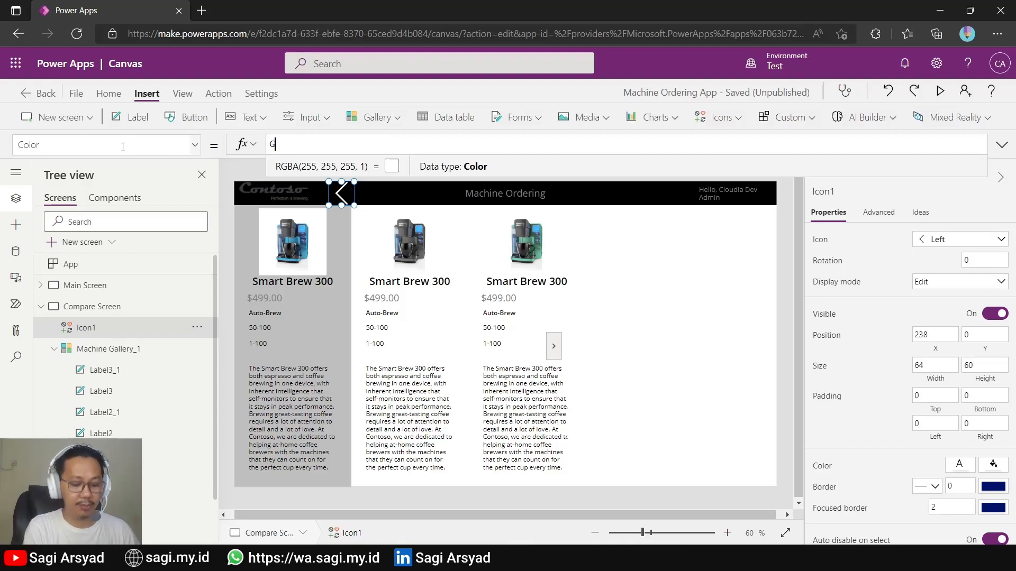
type("ray")
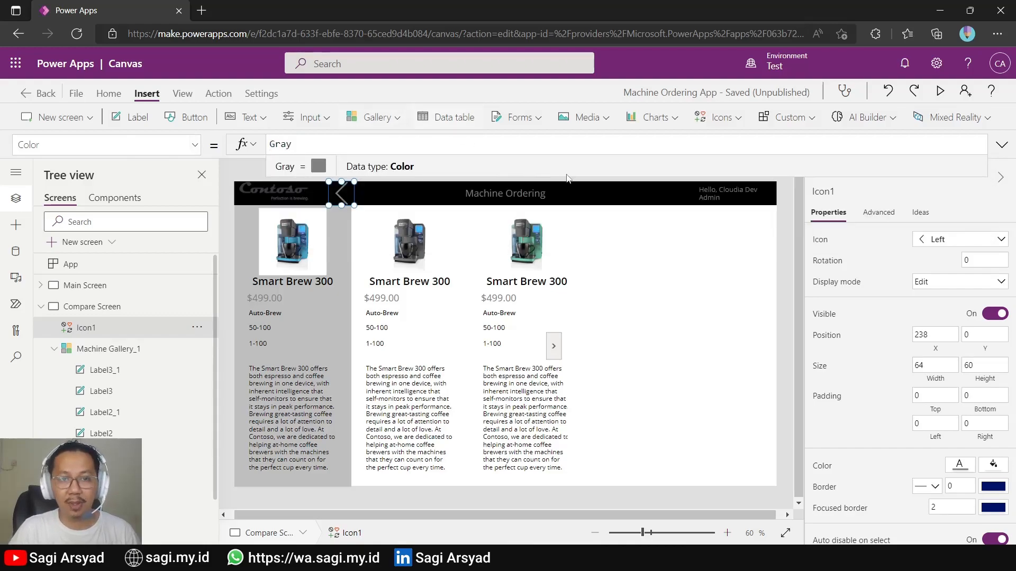
left_click(667, 261)
Step: Set the Left icon's OnSelect formula to Navigate('Main Screen')
left_click(343, 196)
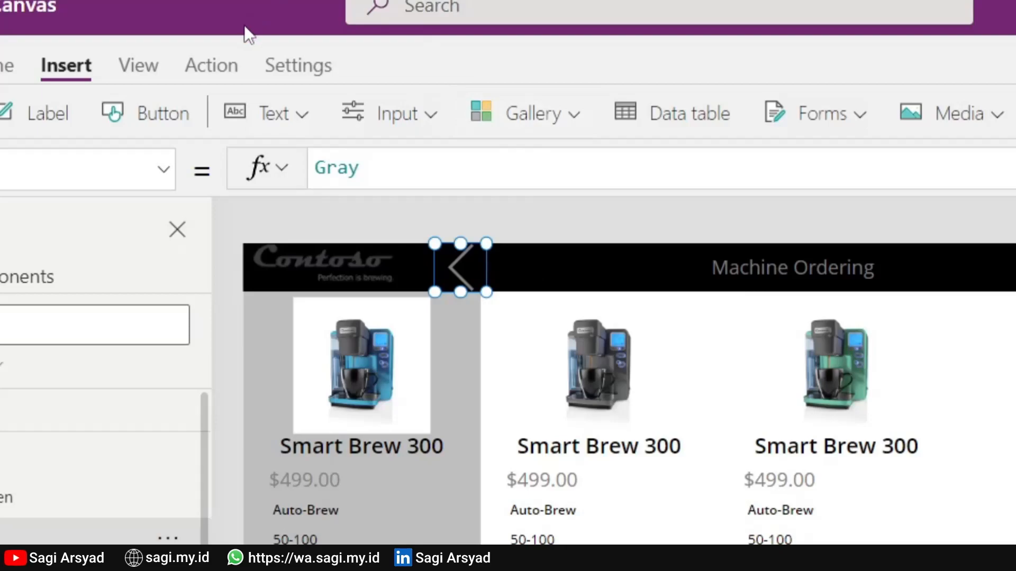
left_click(212, 65)
left_click(312, 123)
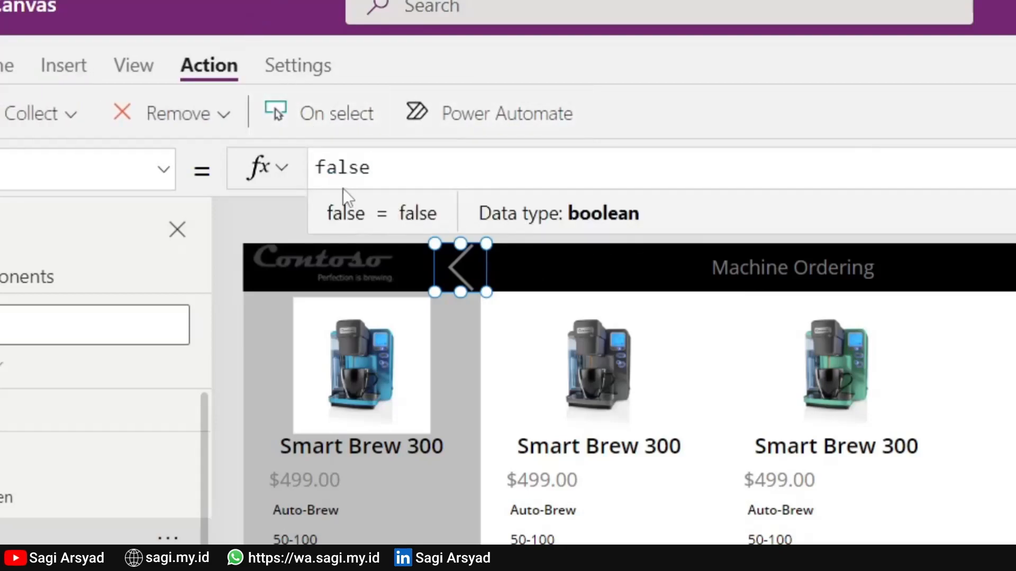
double_click(341, 170)
type("Navi")
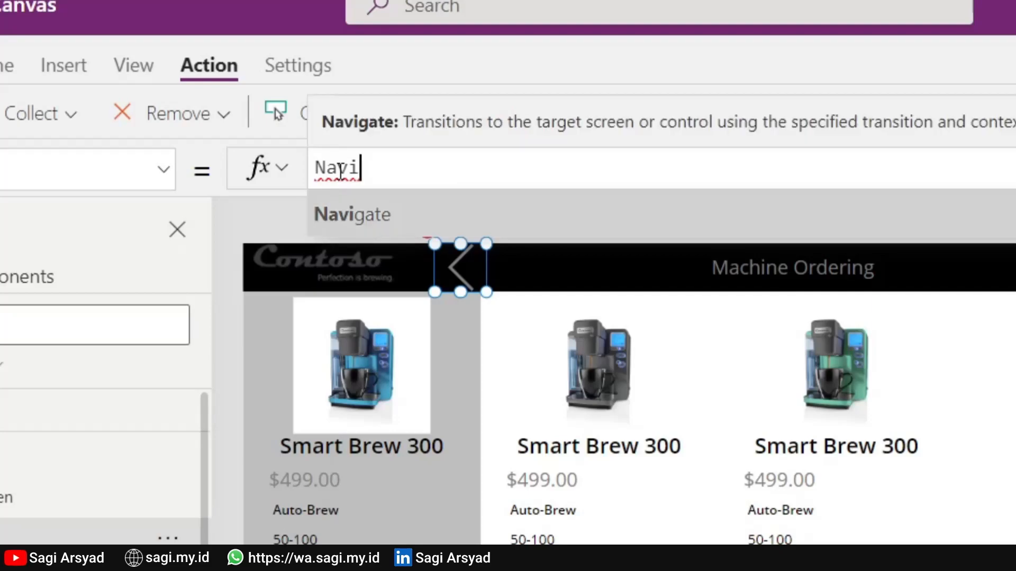
key("Tab")
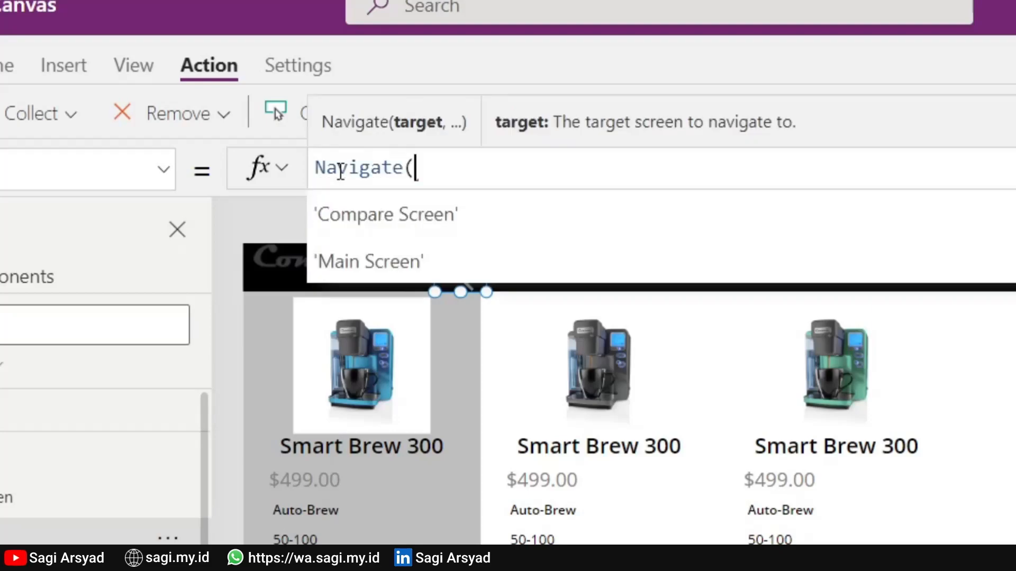
left_click(413, 258)
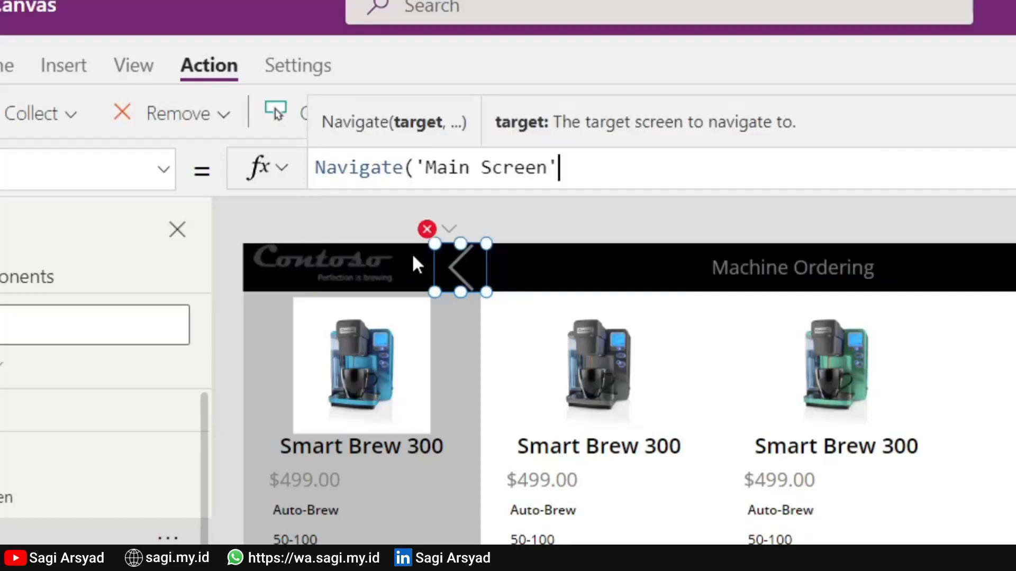
type(")")
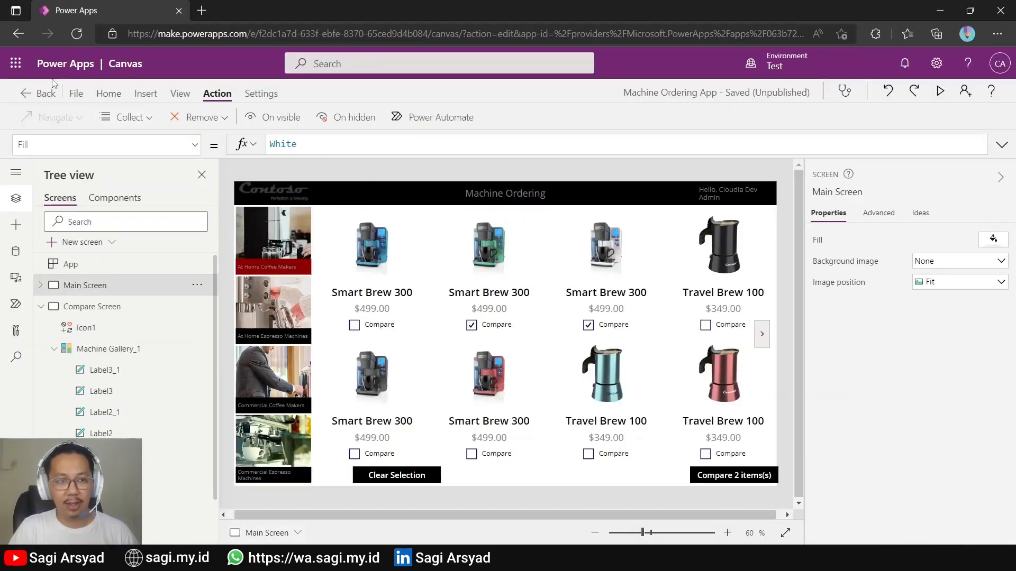
left_click(76, 93)
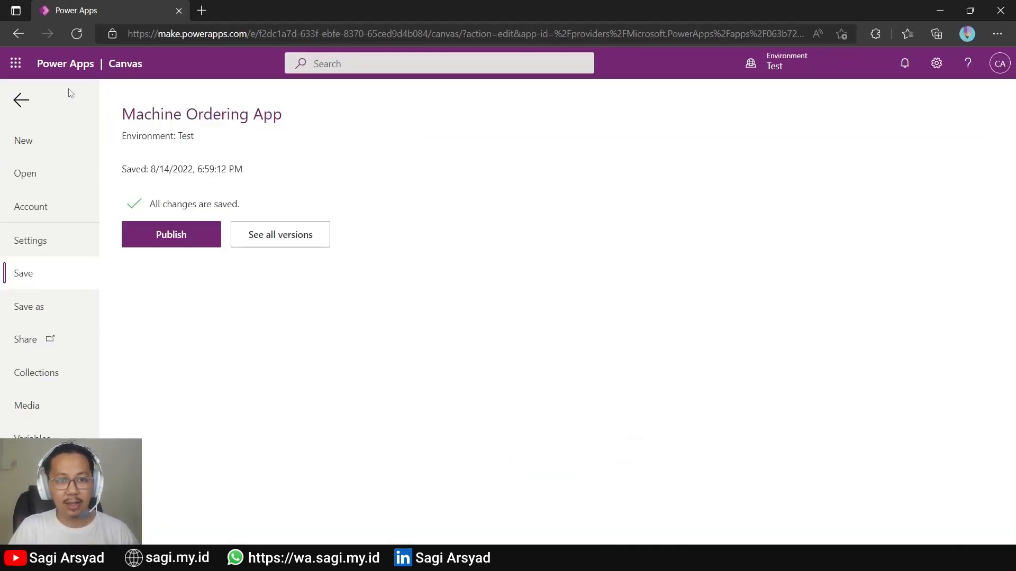
left_click(171, 234)
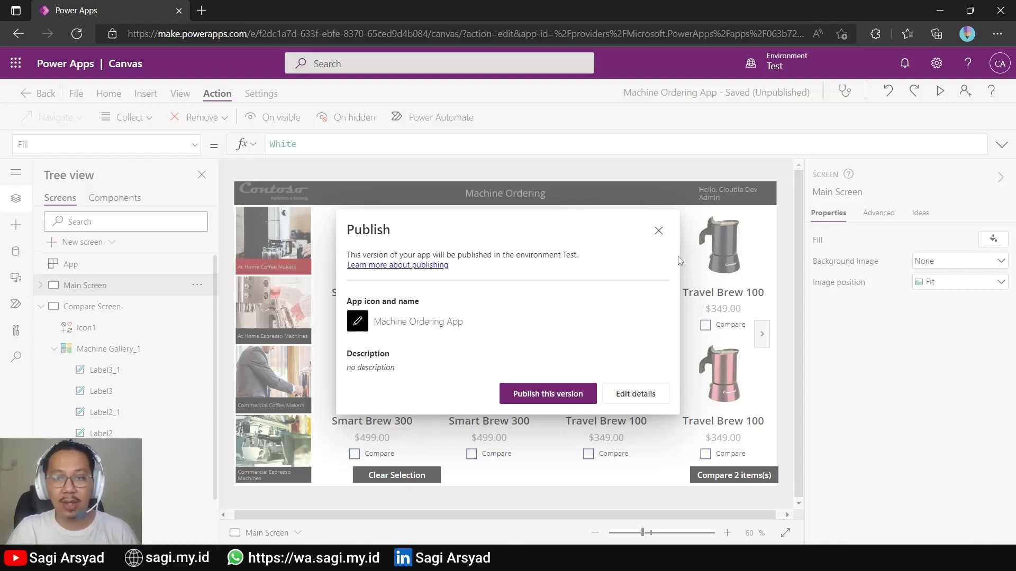
left_click(659, 231)
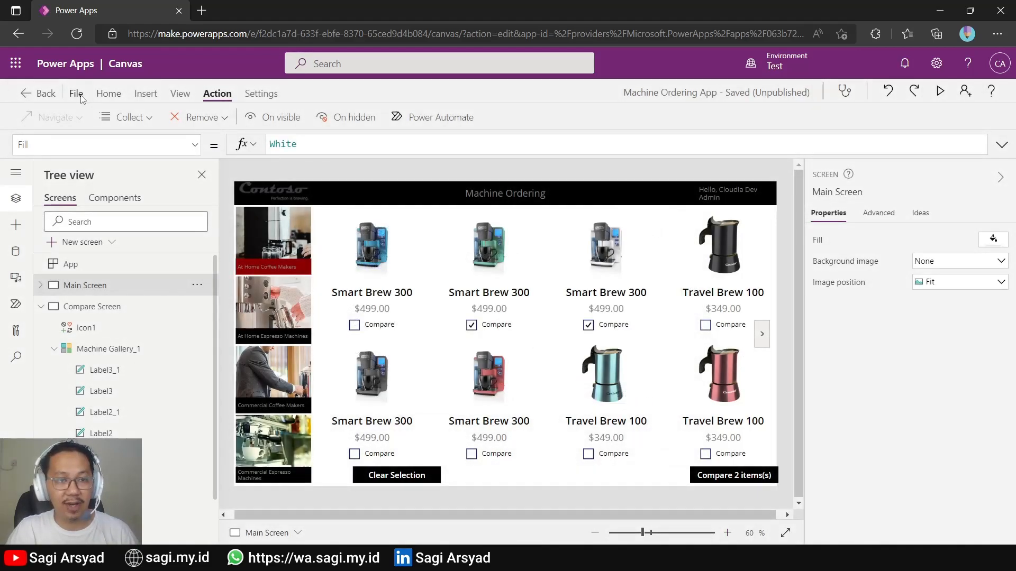
Step: Publish the current version of the Machine Ordering App to the Test environment
left_click(78, 94)
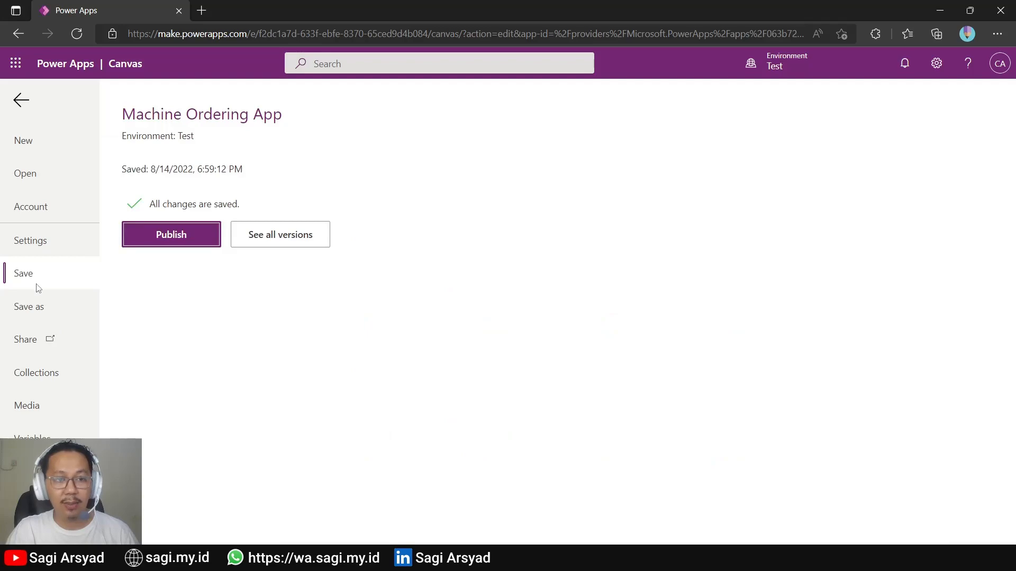
left_click(163, 239)
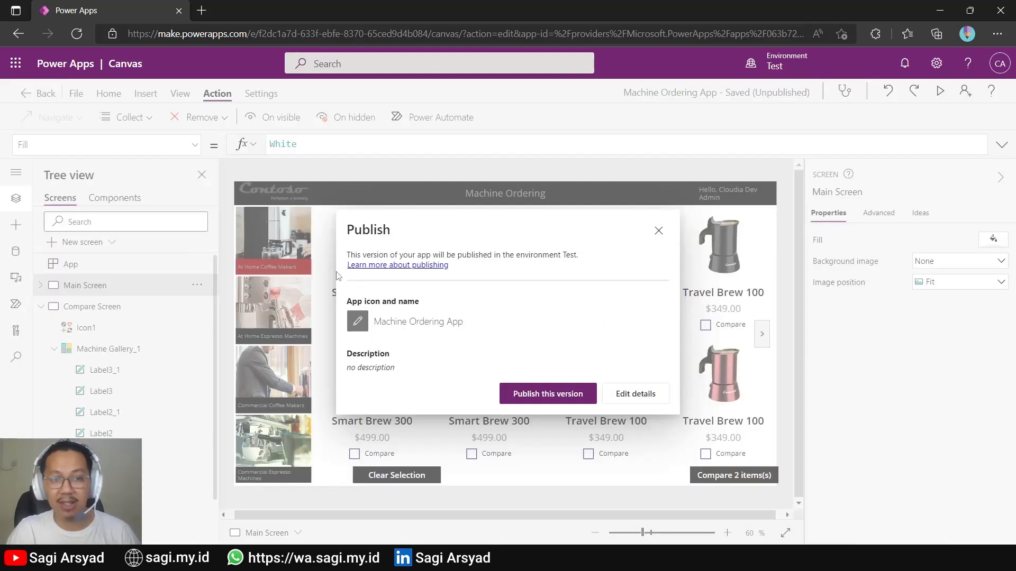
left_click(524, 395)
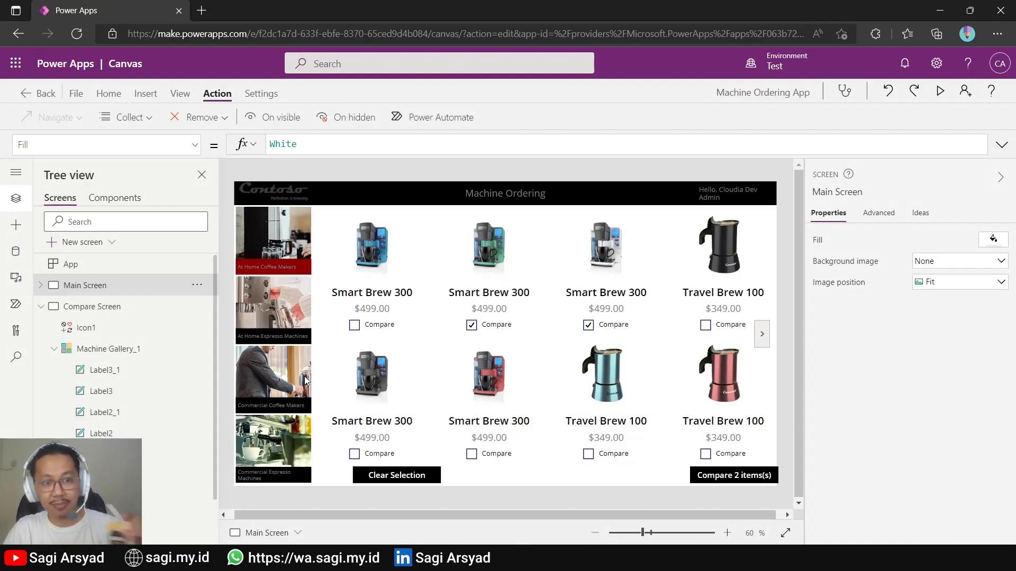
Step: Leave the editor and play the published Machine Ordering App from the apps list to check it, closing its tab when done
left_click(37, 93)
left_click(551, 349)
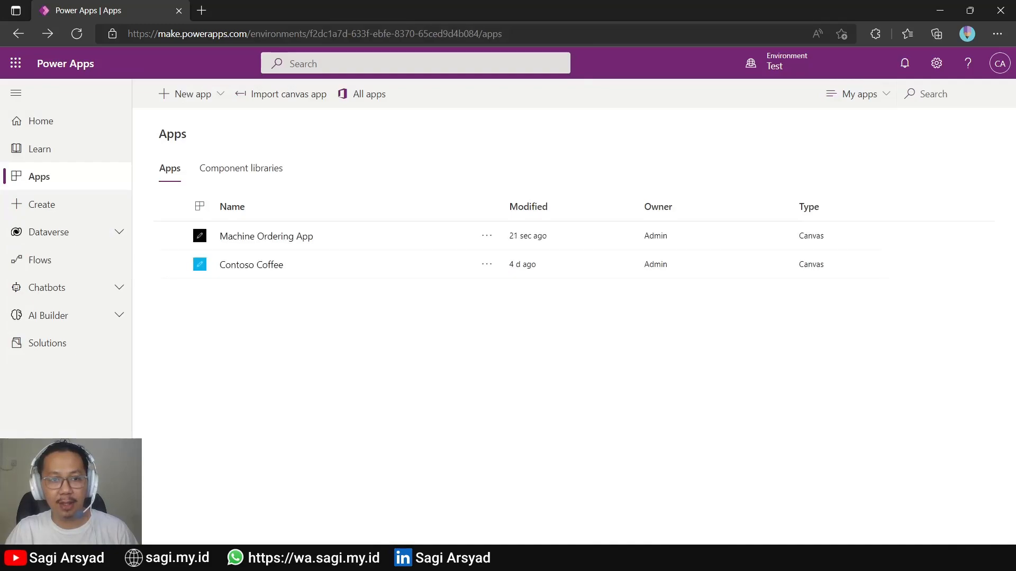
left_click(170, 236)
left_click(295, 94)
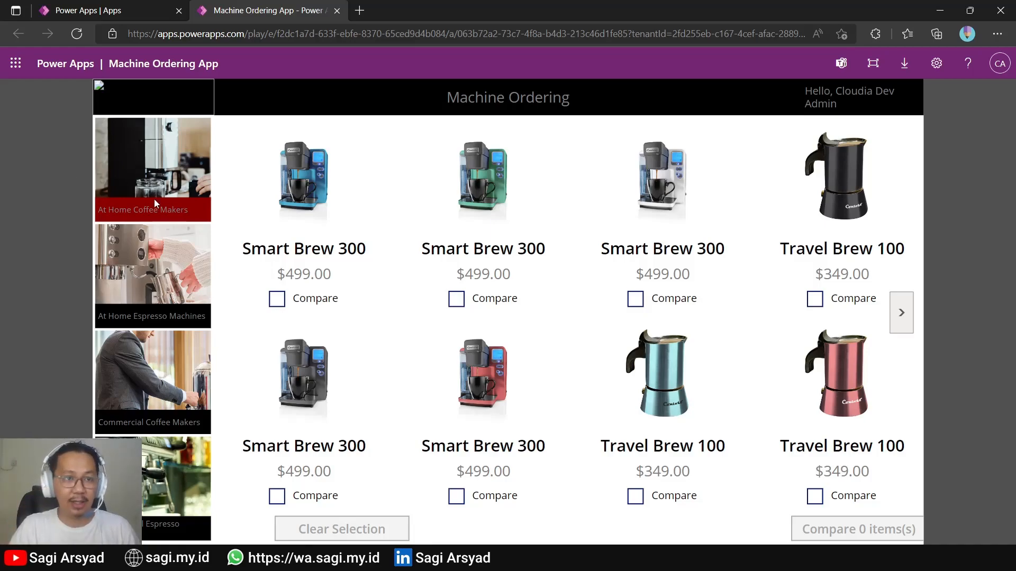
middle_click(284, 6)
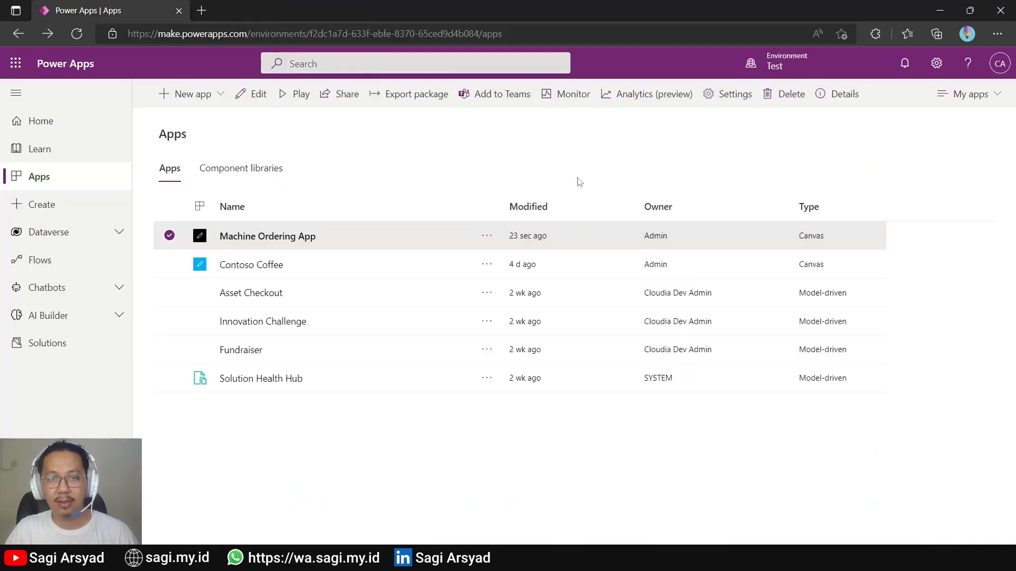